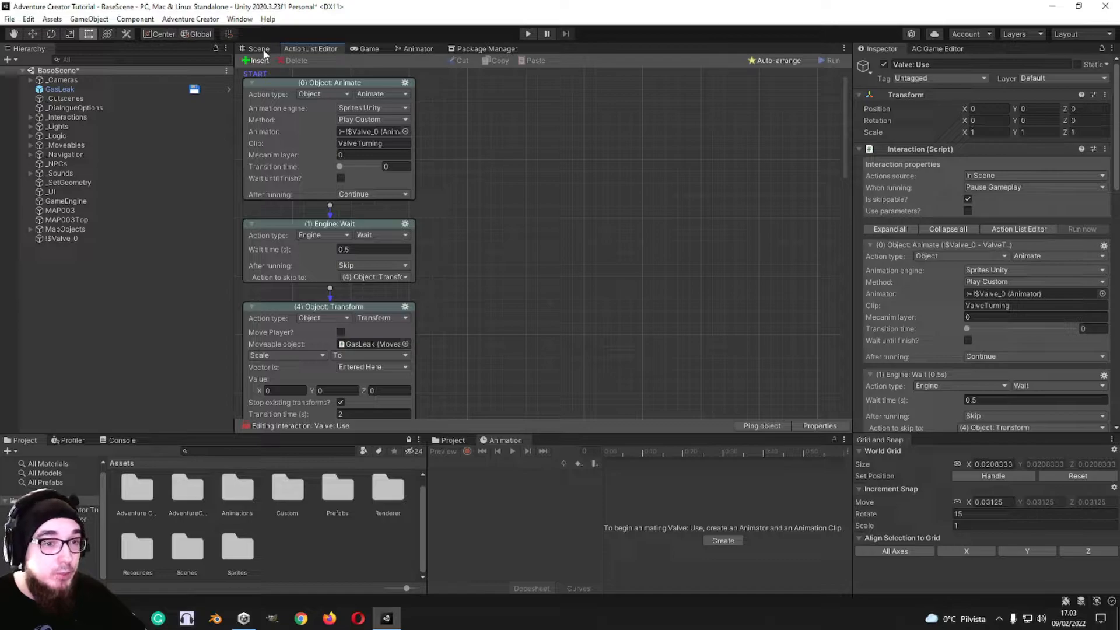
# Step: Create a new Adventure Creator ActionList asset in the Assets folder and open it for editing
pyautogui.click(30, 117)
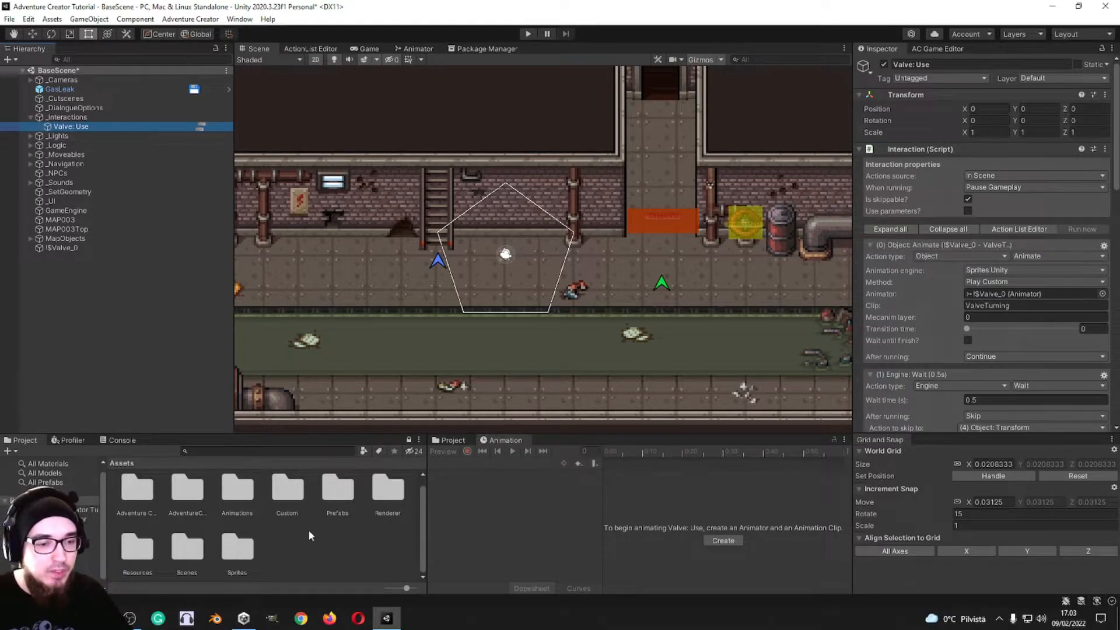
pyautogui.rightClick(284, 537)
pyautogui.moveTo(374, 233)
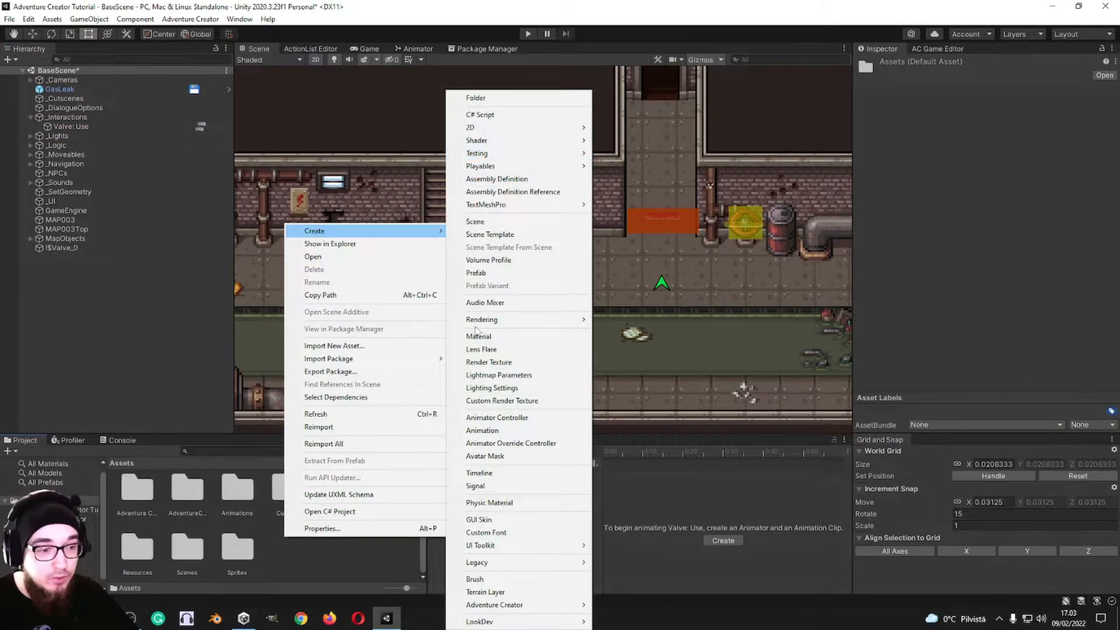
pyautogui.moveTo(536, 611)
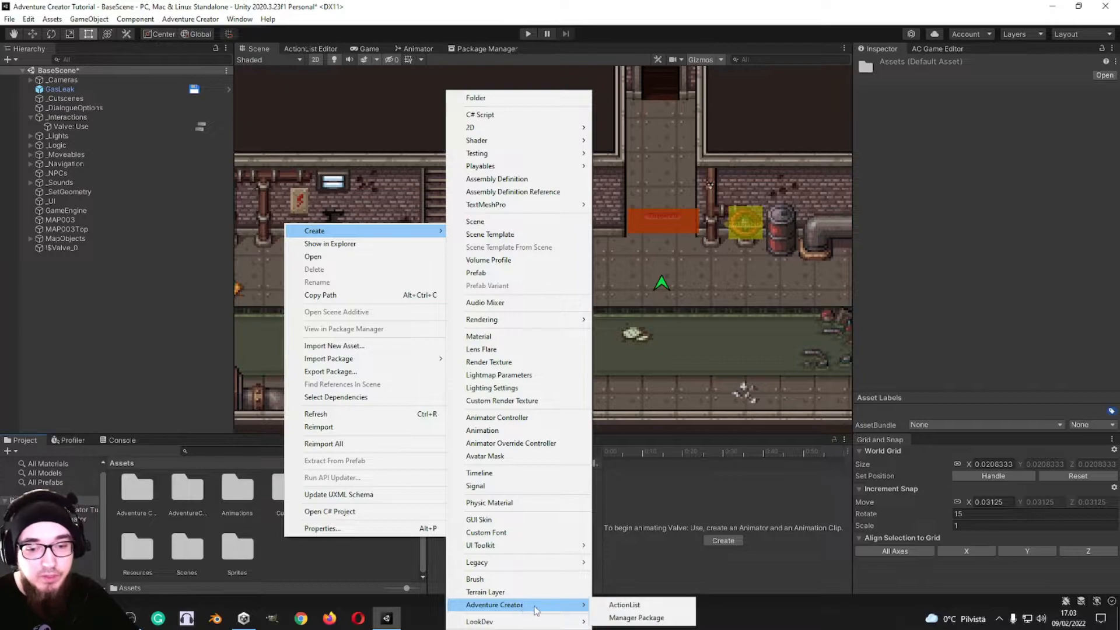
pyautogui.click(624, 605)
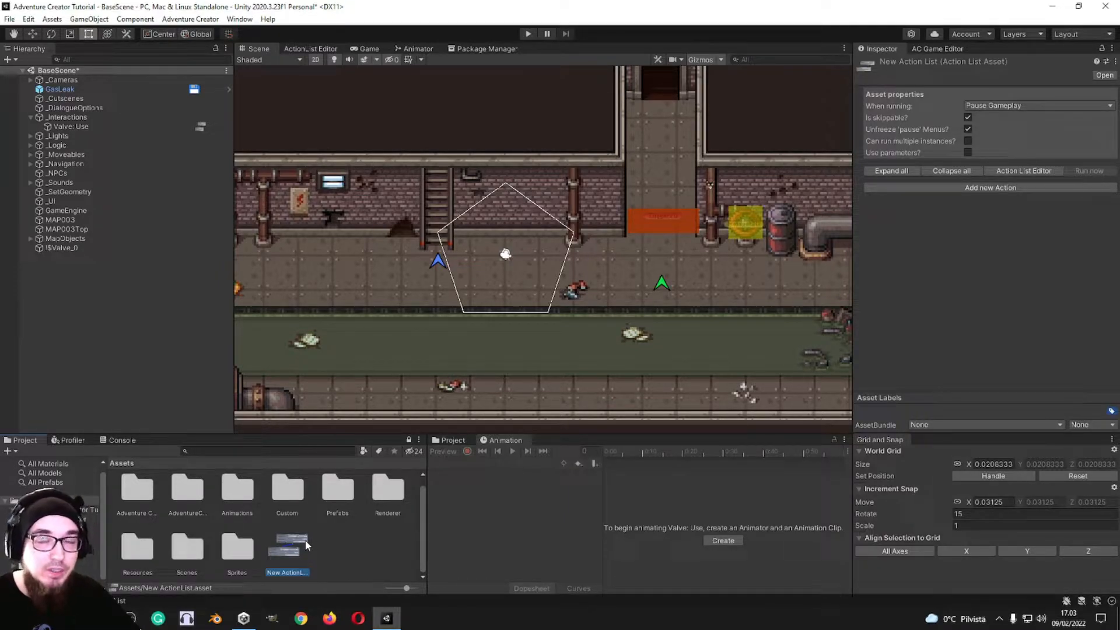
pyautogui.doubleClick(295, 554)
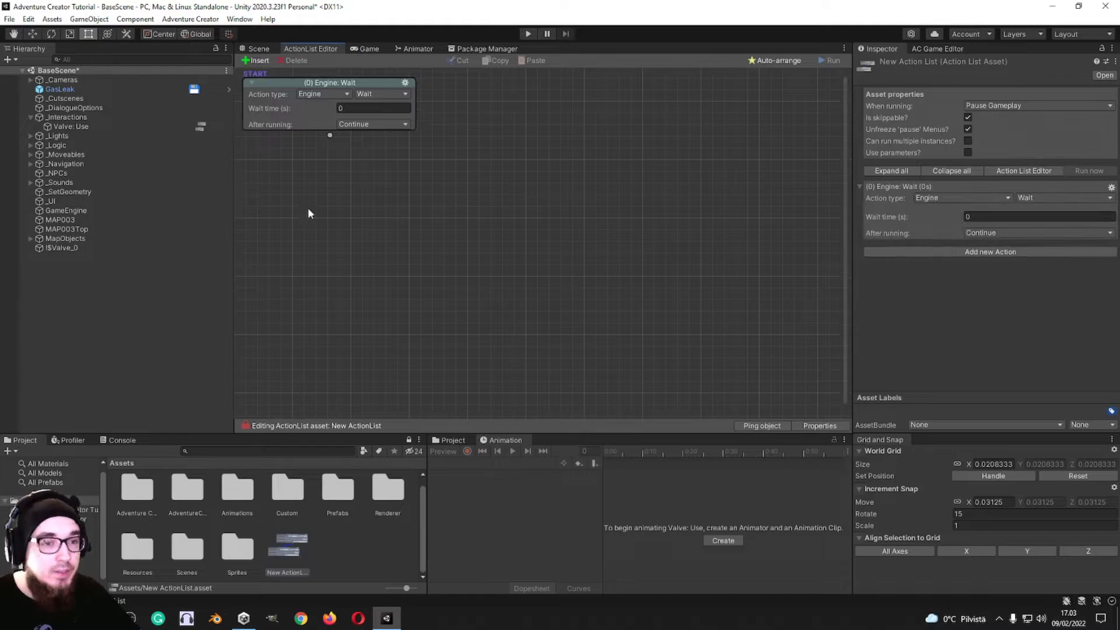
# Step: Change the first action's type to Action List: Check parameter
pyautogui.click(323, 93)
pyautogui.click(327, 107)
pyautogui.click(382, 94)
pyautogui.click(395, 109)
pyautogui.click(330, 94)
pyautogui.click(327, 93)
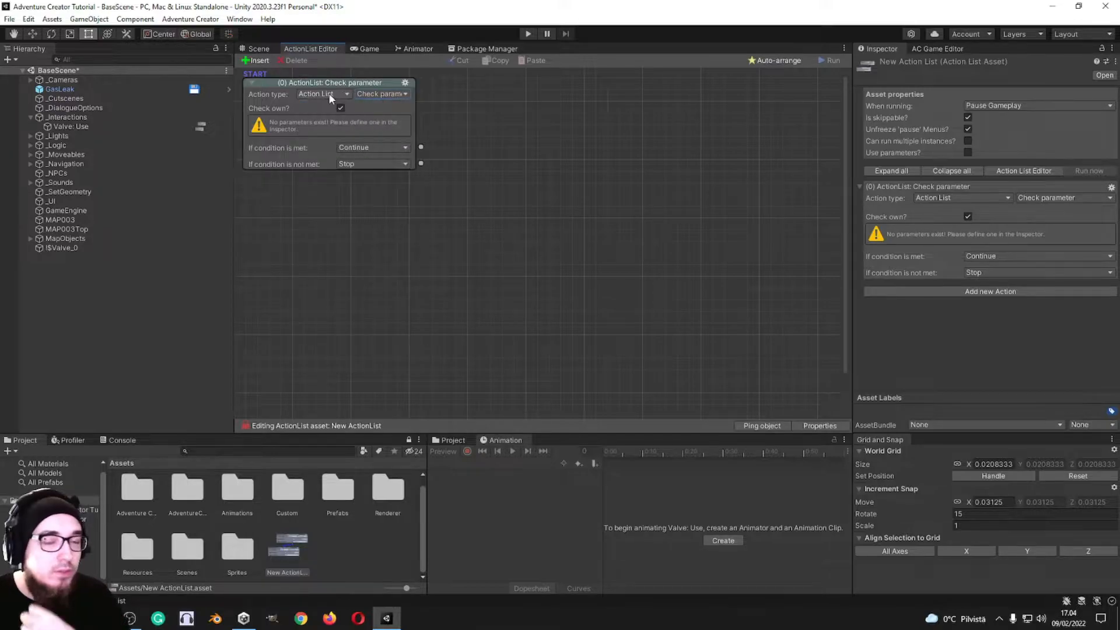
pyautogui.click(330, 94)
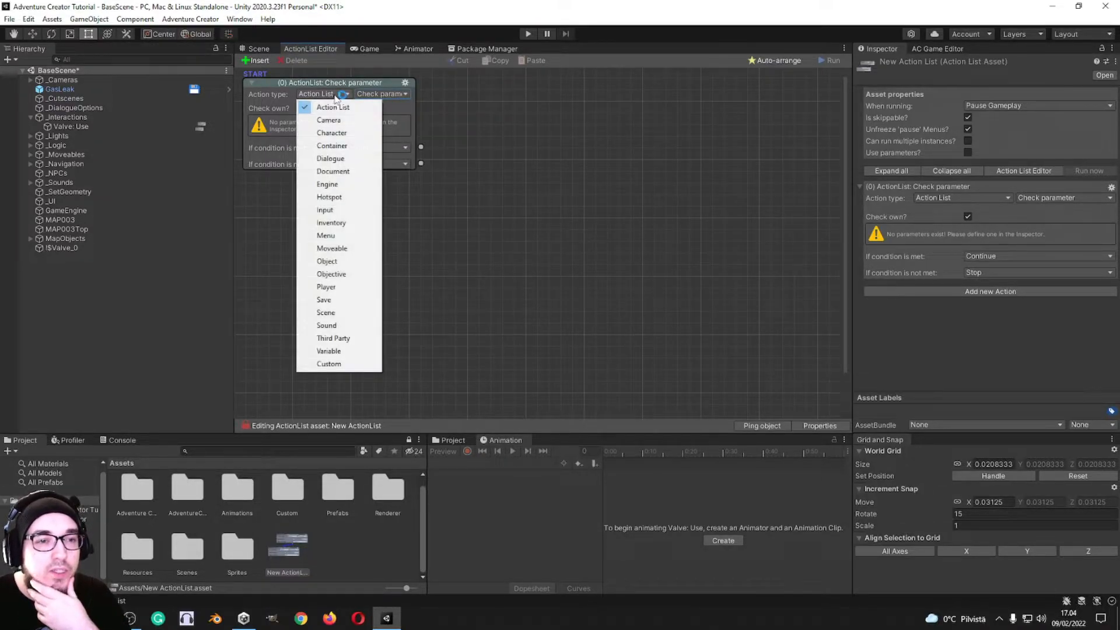
pyautogui.click(385, 94)
pyautogui.click(471, 93)
pyautogui.click(347, 94)
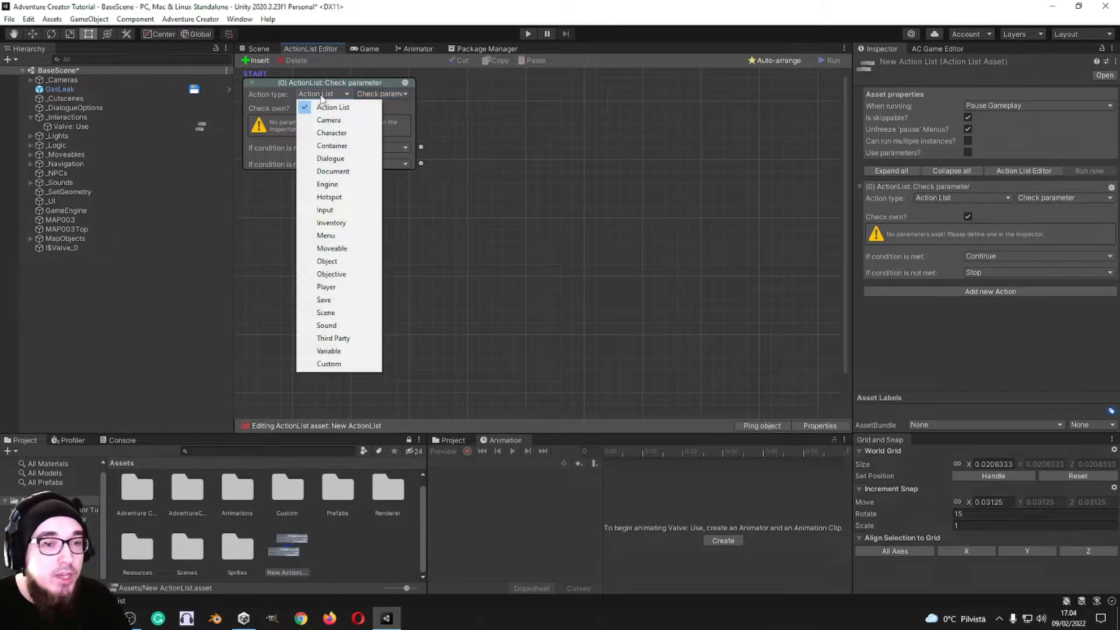
# Step: Switch the first action to Check running and look through its source and ActionList choices
pyautogui.click(394, 96)
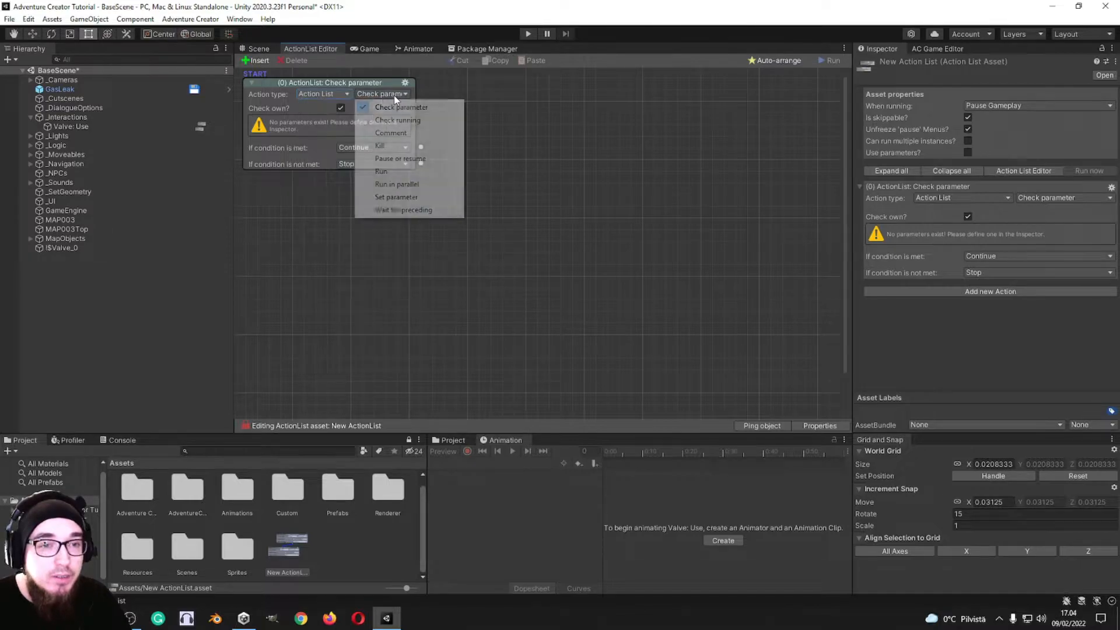
pyautogui.click(419, 120)
pyautogui.click(367, 121)
pyautogui.click(406, 133)
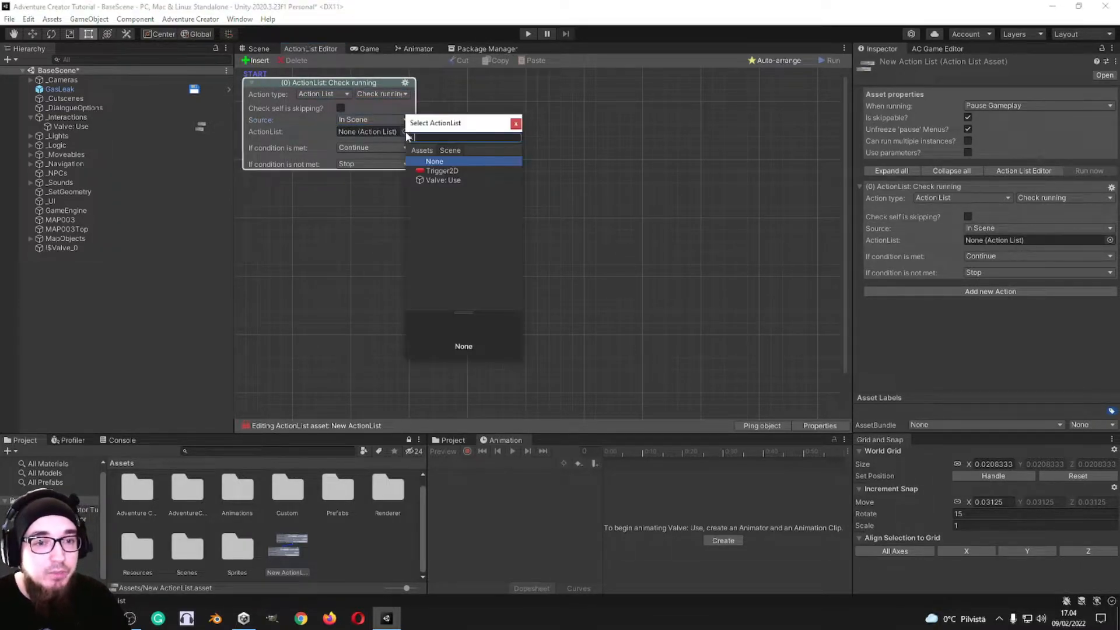
pyautogui.click(517, 123)
pyautogui.click(385, 120)
pyautogui.click(400, 94)
pyautogui.click(479, 97)
pyautogui.click(391, 120)
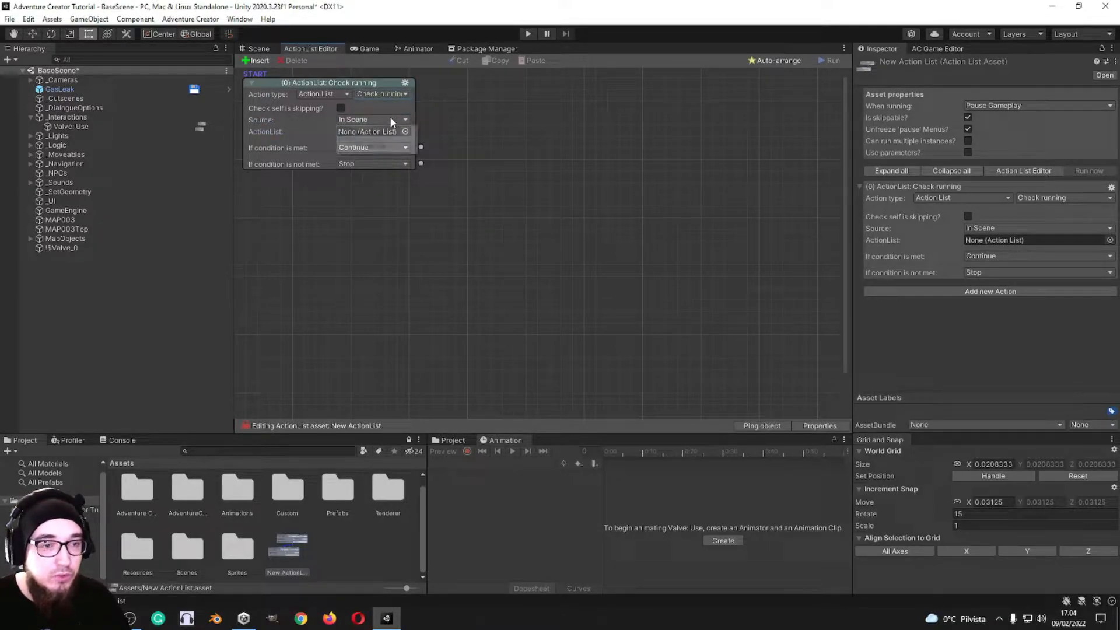
pyautogui.click(393, 156)
# Step: Switch the first action to Comment and enter "Whatever" as the comment text
pyautogui.click(399, 95)
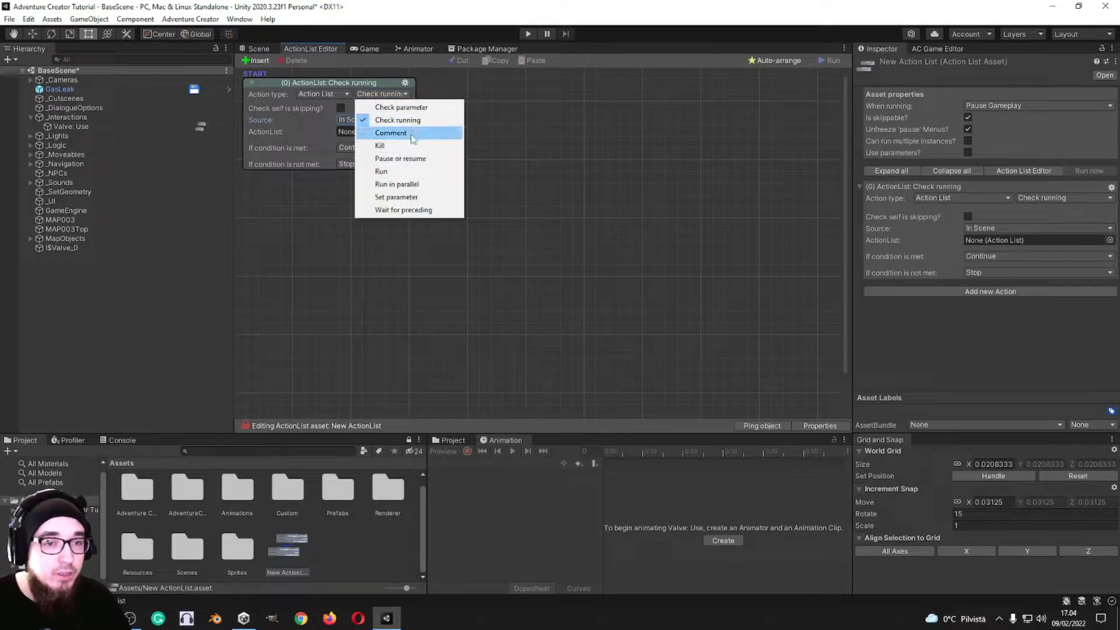
pyautogui.click(403, 133)
pyautogui.click(362, 120)
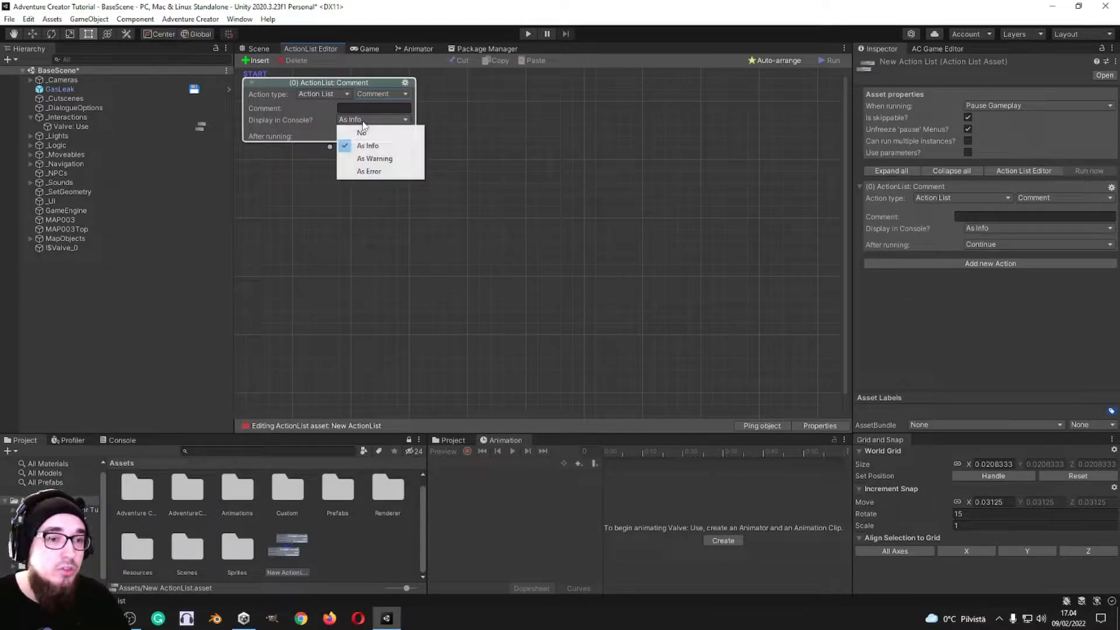
pyautogui.click(363, 108)
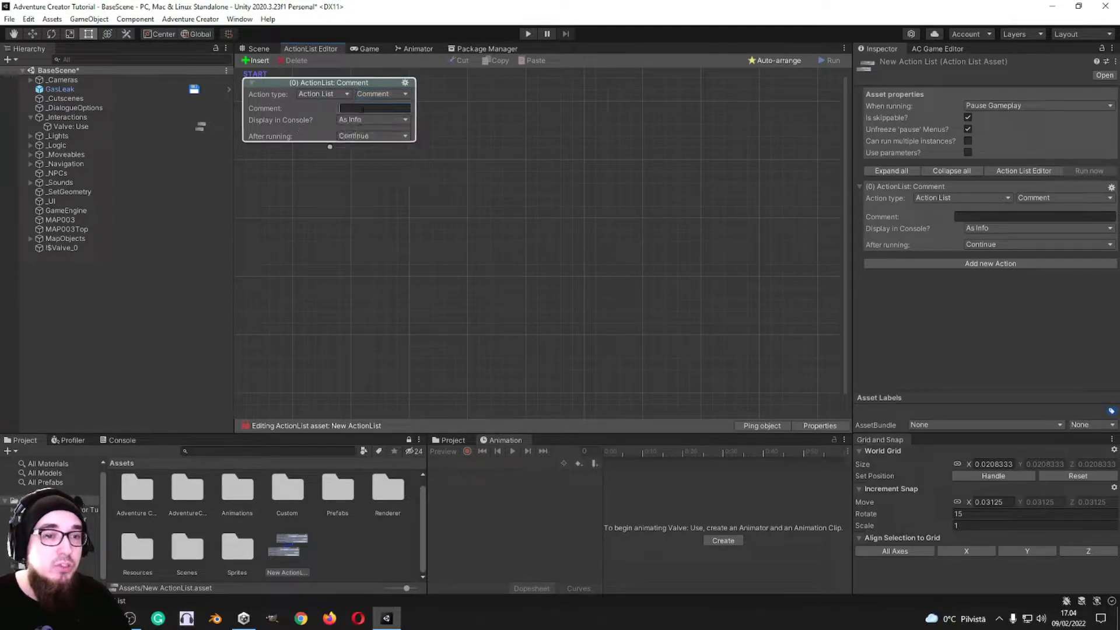
pyautogui.write('Whatever')
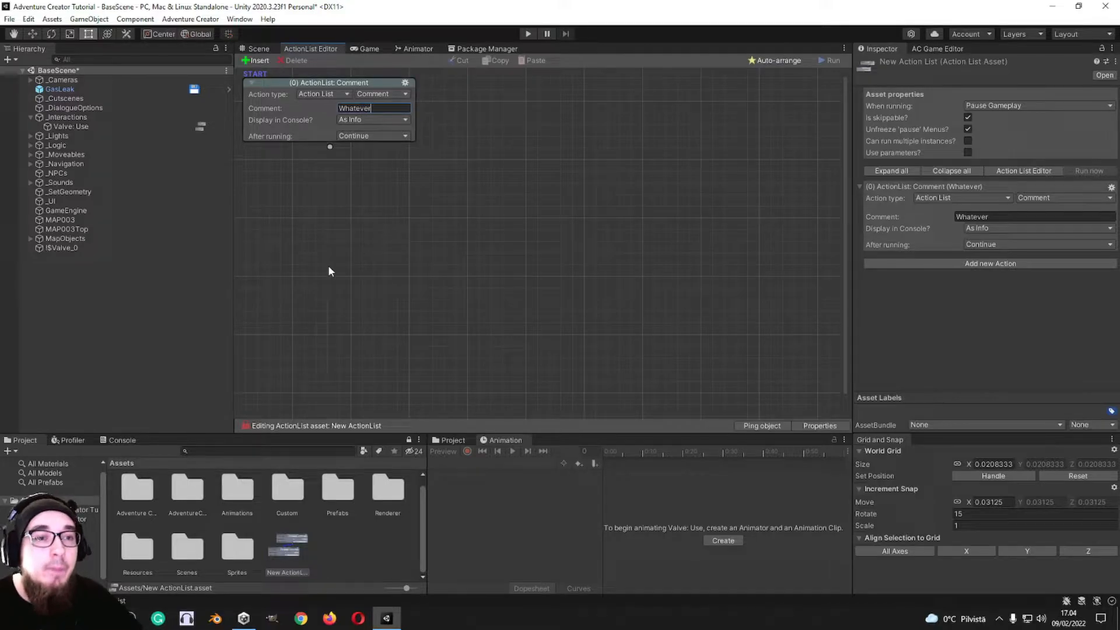
# Step: Add a second action connected after the comment and set it to Action List: Kill
pyautogui.rightClick(332, 150)
pyautogui.click(385, 165)
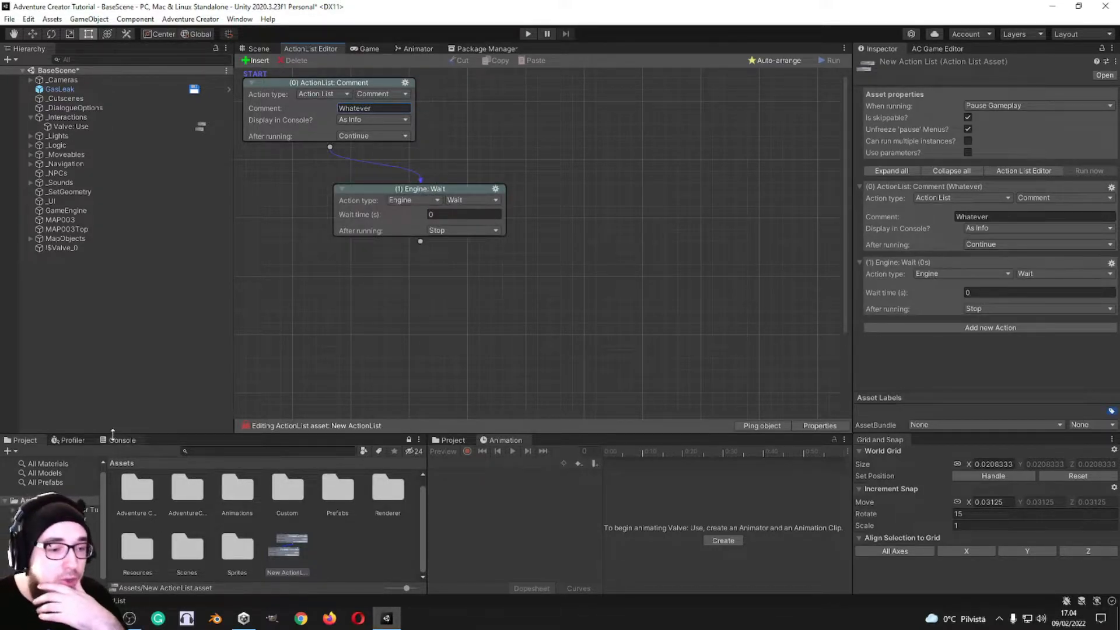
pyautogui.click(458, 200)
pyautogui.click(413, 200)
pyautogui.click(421, 211)
pyautogui.click(489, 199)
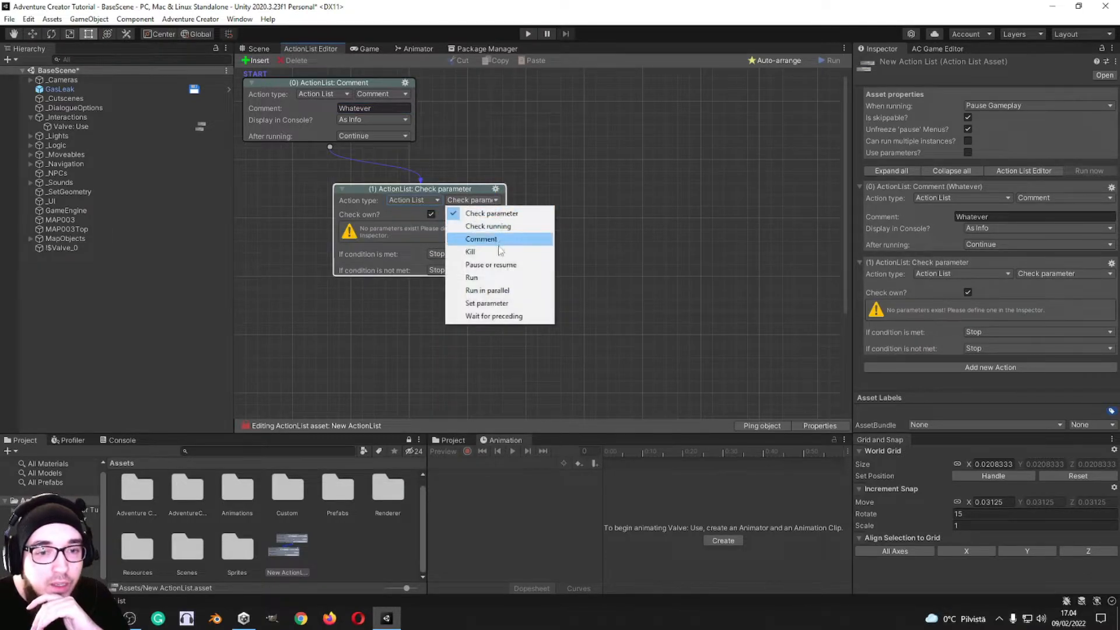
pyautogui.click(470, 251)
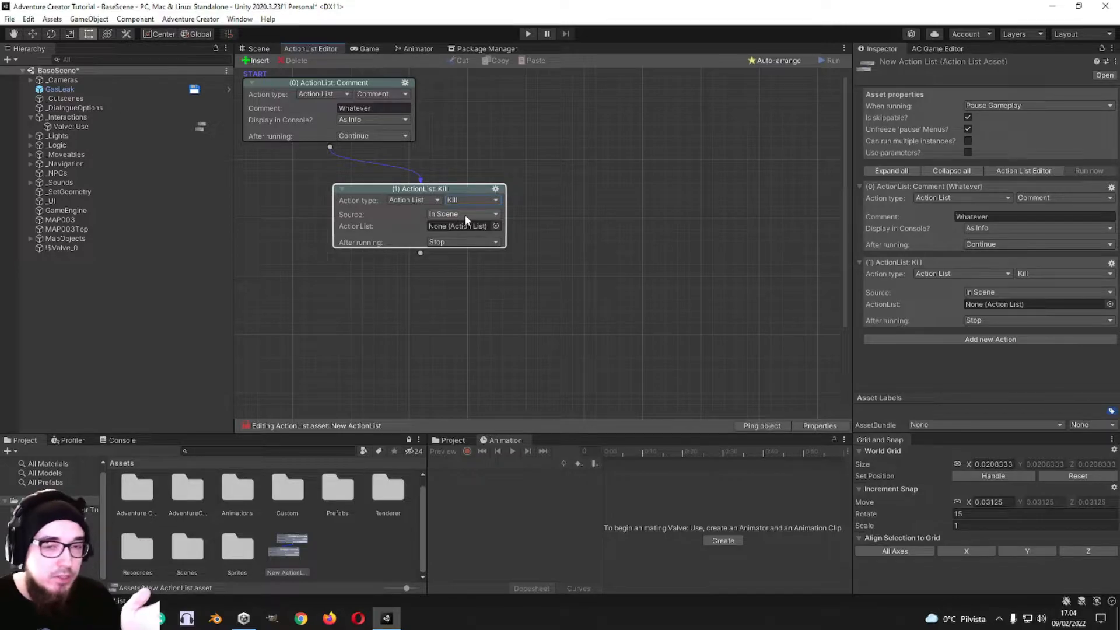
pyautogui.click(468, 214)
pyautogui.click(484, 201)
pyautogui.click(561, 191)
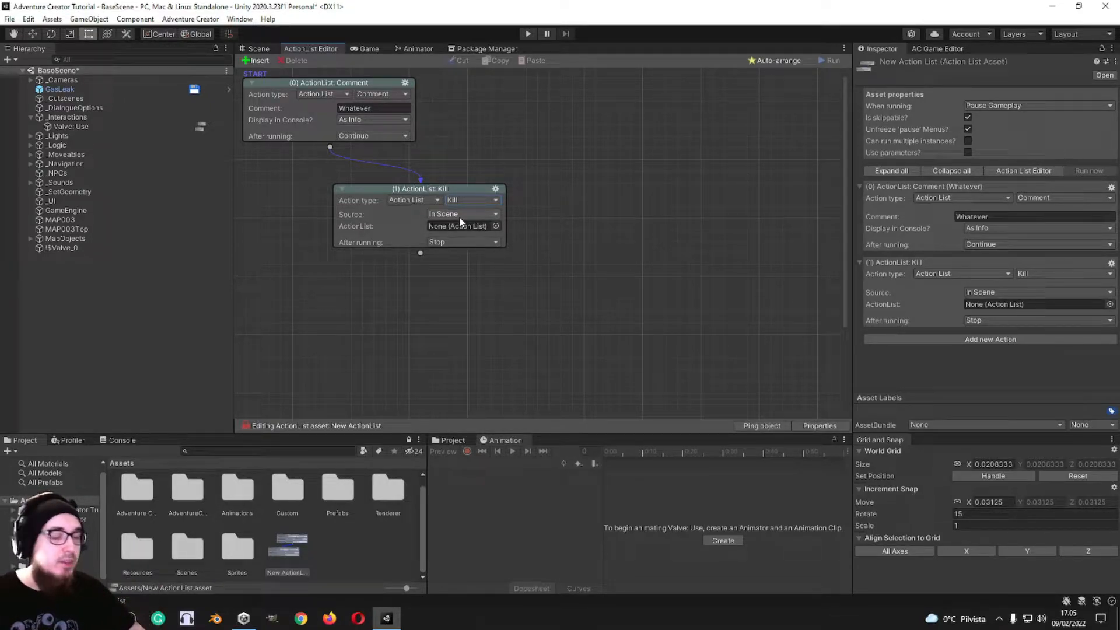
# Step: Switch the second action to Pause or resume and look through its method and source options
pyautogui.click(469, 201)
pyautogui.click(491, 265)
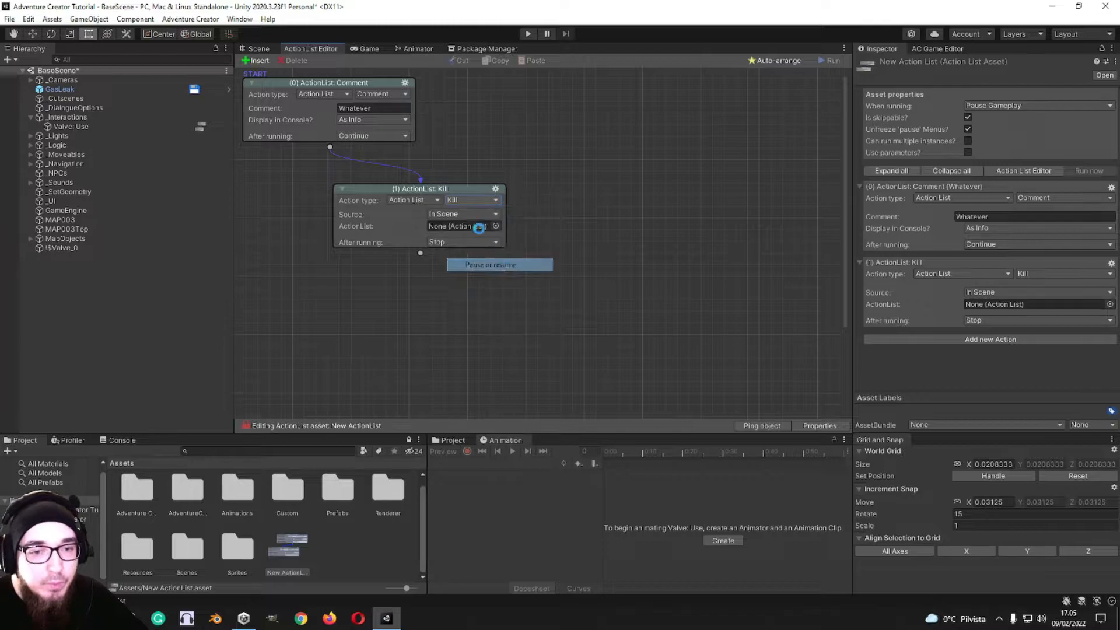
pyautogui.click(470, 213)
pyautogui.click(567, 217)
pyautogui.click(471, 214)
pyautogui.click(552, 215)
pyautogui.click(462, 226)
pyautogui.click(460, 235)
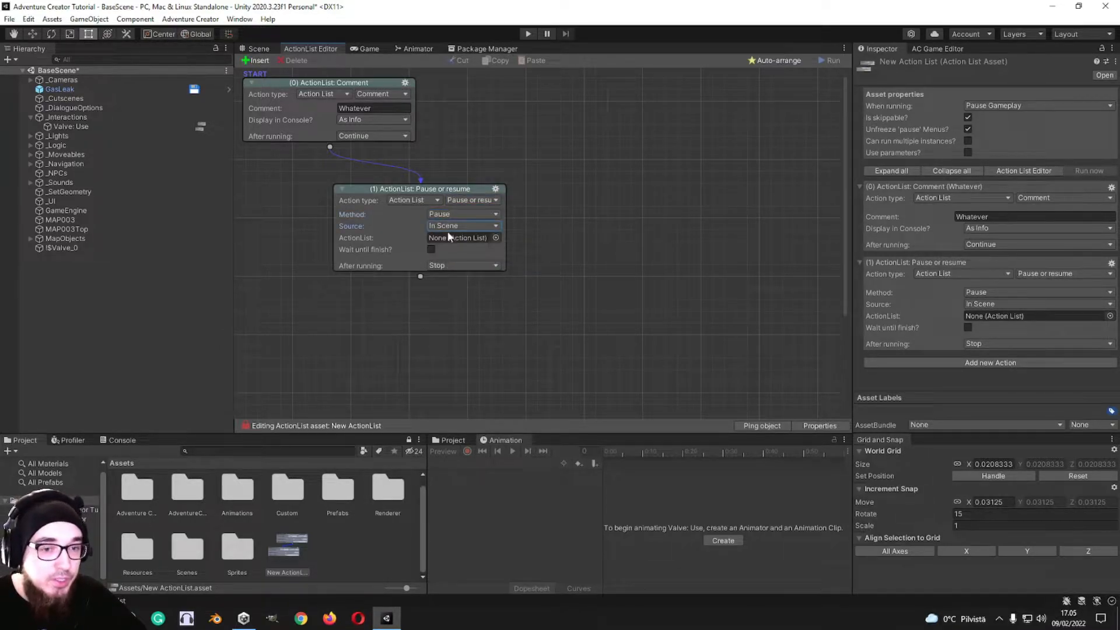
# Step: Switch the second action to Run and set its source to Asset File
pyautogui.click(466, 202)
pyautogui.click(475, 276)
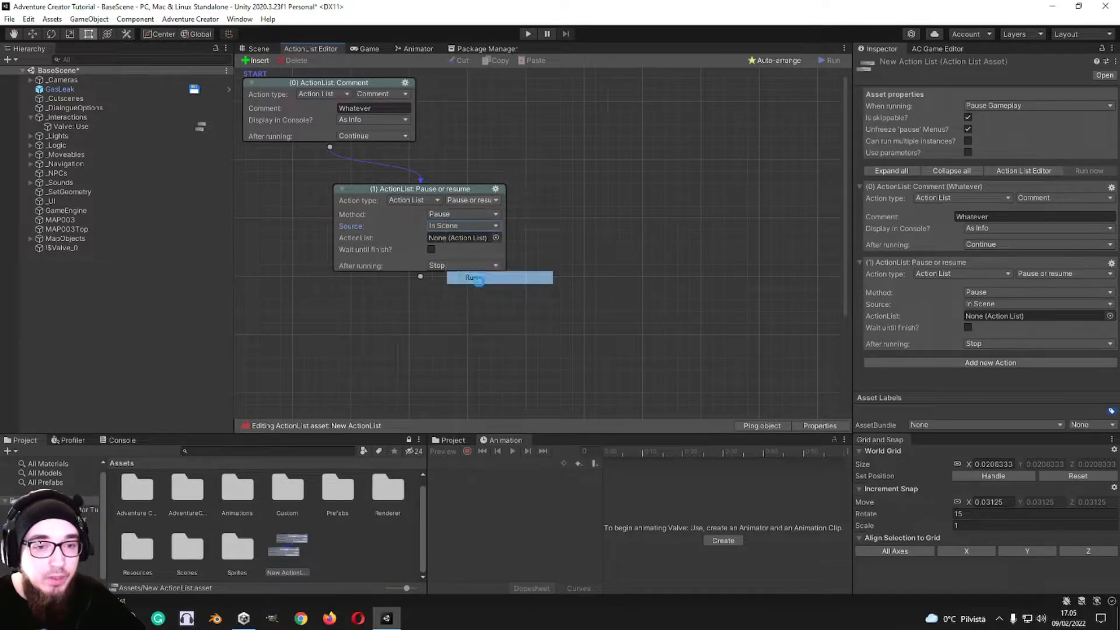
pyautogui.click(476, 214)
pyautogui.click(497, 217)
pyautogui.click(497, 216)
pyautogui.click(465, 238)
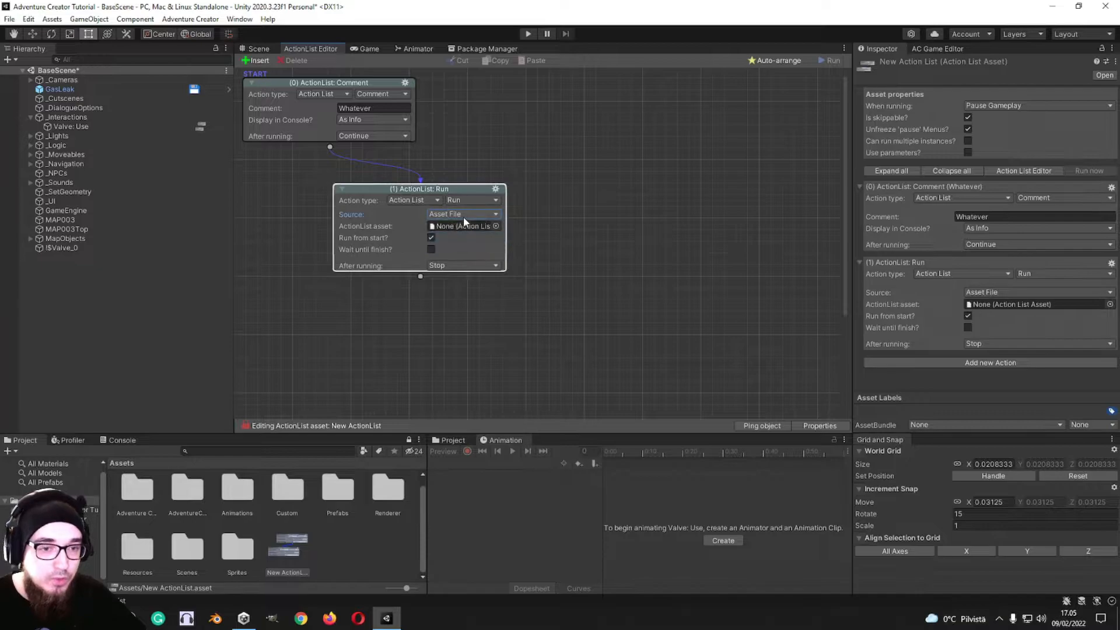
pyautogui.click(463, 215)
pyautogui.click(520, 208)
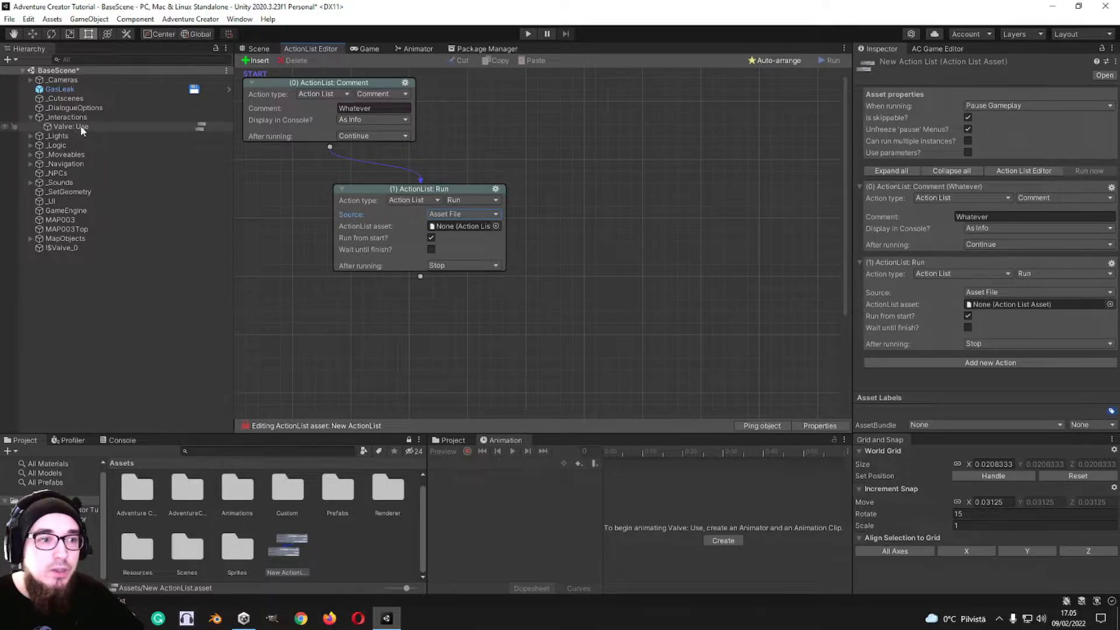
# Step: Change the second action to Run in parallel and set its number of outputs to 10
pyautogui.click(461, 201)
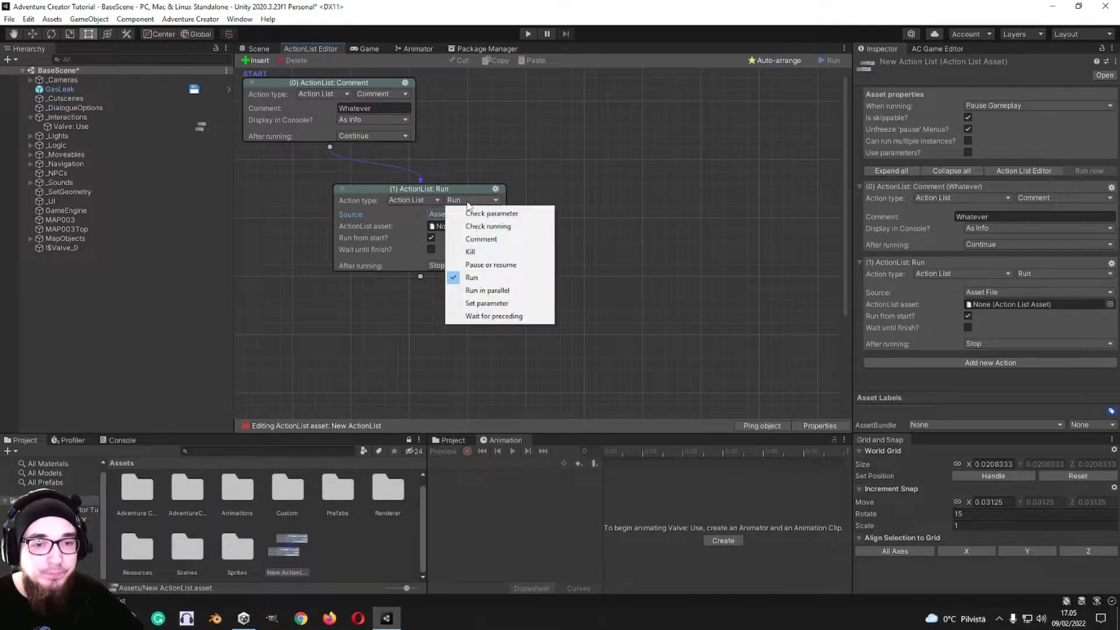
pyautogui.click(481, 294)
pyautogui.moveTo(432, 215); pyautogui.dragTo(468, 216)
pyautogui.moveTo(574, 267); pyautogui.dragTo(572, 230, button='middle')
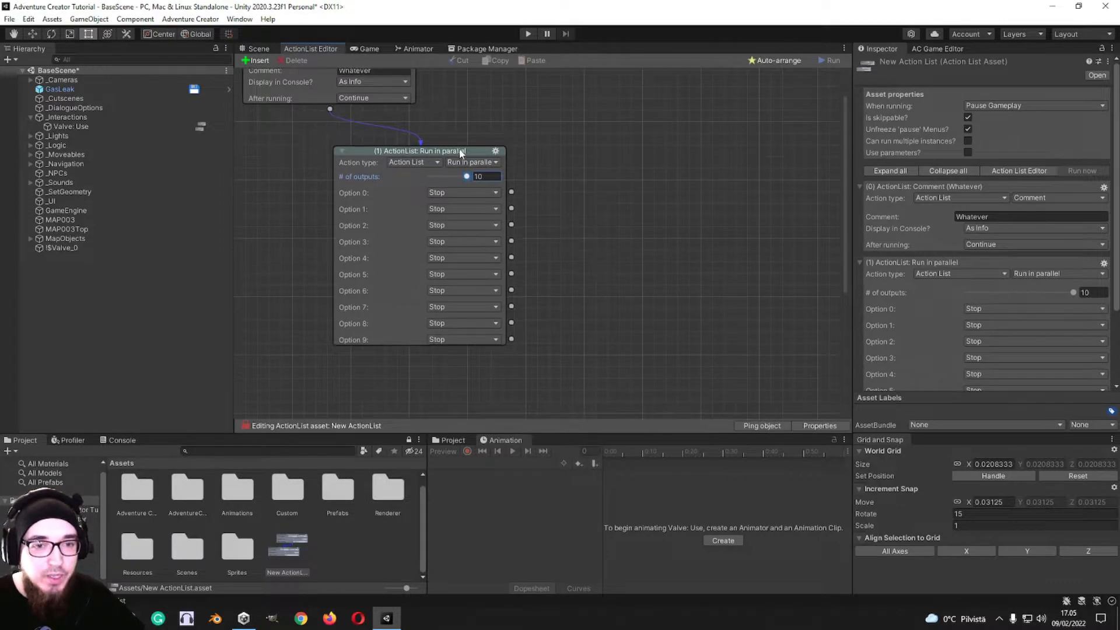
# Step: Reposition the Run in parallel action and connect its outputs 0, 1 and 2 to new Engine: Wait actions
pyautogui.moveTo(460, 152); pyautogui.dragTo(422, 136)
pyautogui.moveTo(474, 176); pyautogui.dragTo(607, 175)
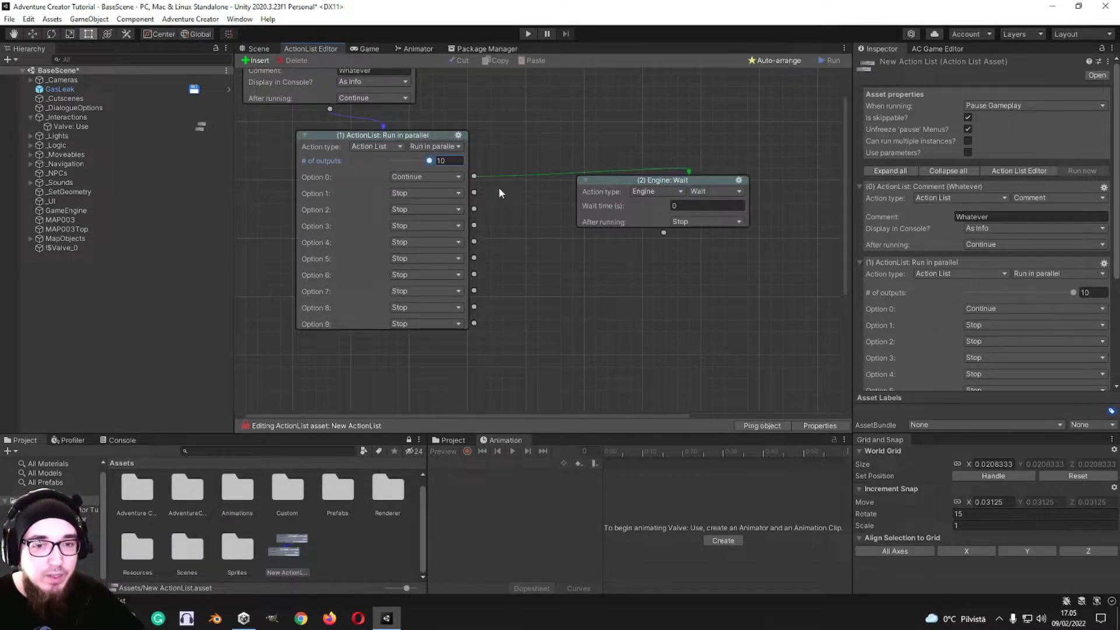
pyautogui.moveTo(474, 194); pyautogui.dragTo(686, 261)
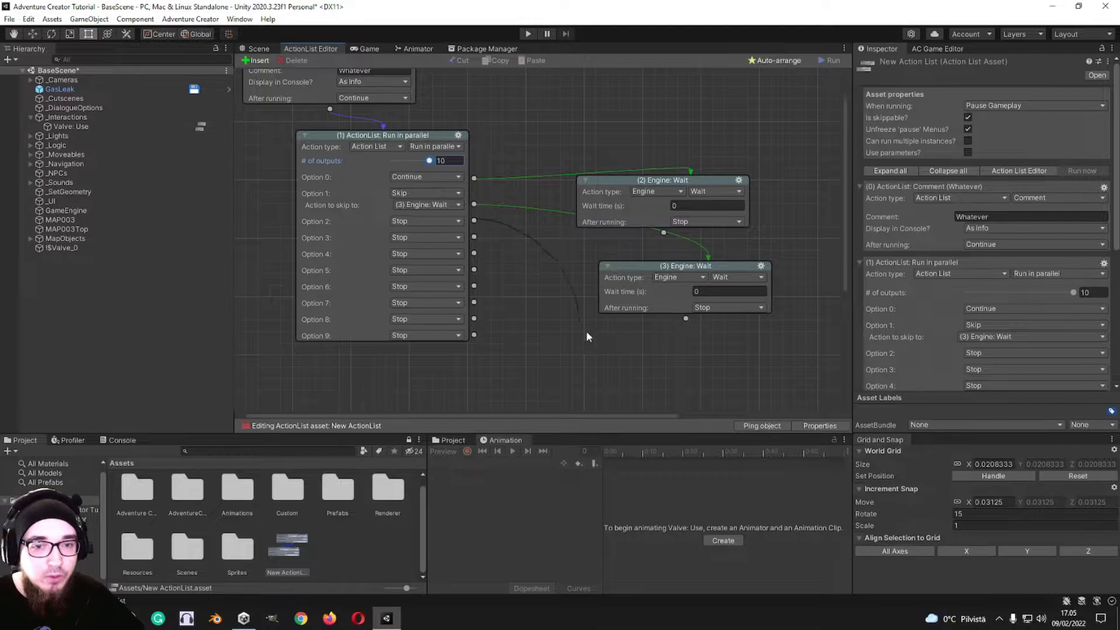
pyautogui.scroll(-3, 660, 184)
# Step: Move the action on output 0 clear of the other Wait actions and set it to Action List: Wait for preceding
pyautogui.moveTo(660, 184); pyautogui.dragTo(666, 147)
pyautogui.scroll(10, 581, 334)
pyautogui.moveTo(542, 245); pyautogui.dragTo(345, 268, button='middle')
pyautogui.moveTo(479, 177); pyautogui.dragTo(671, 133)
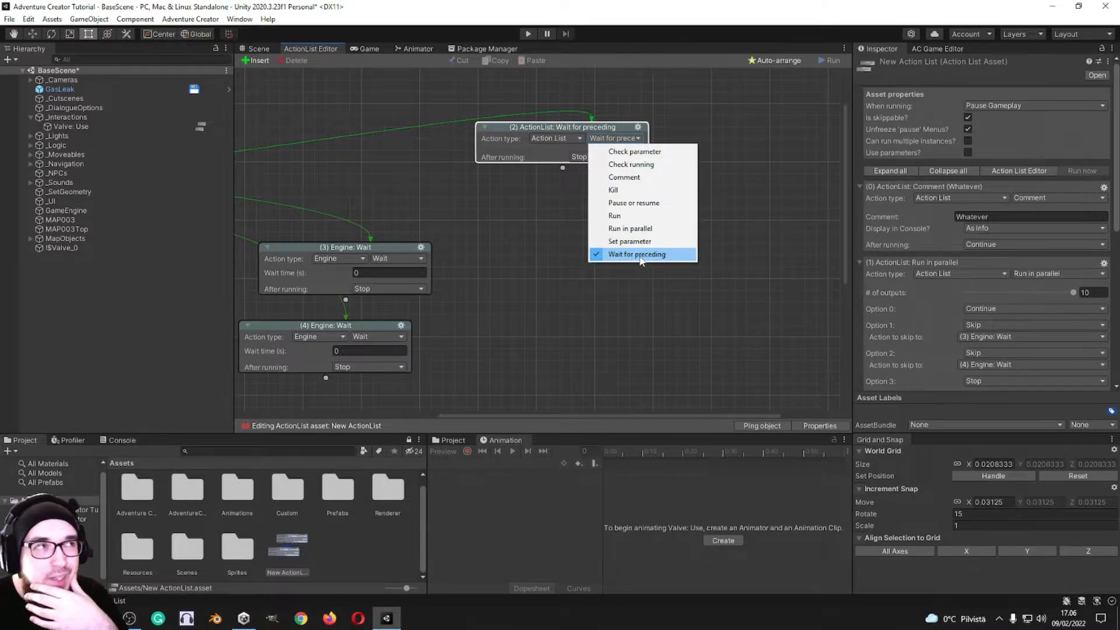
pyautogui.click(528, 241)
pyautogui.click(552, 138)
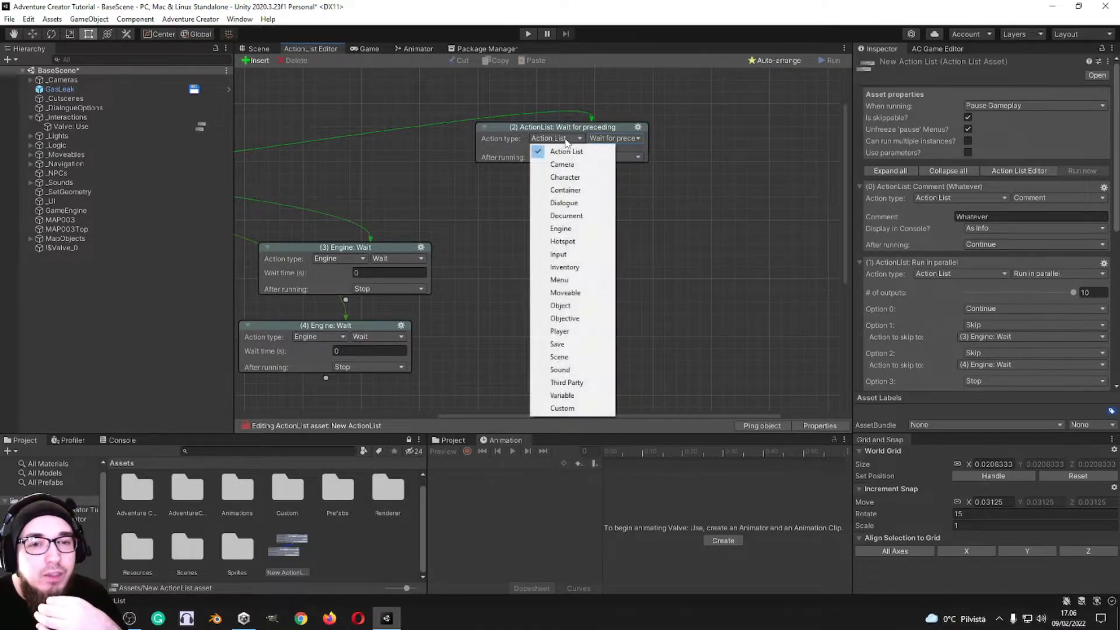
pyautogui.click(468, 201)
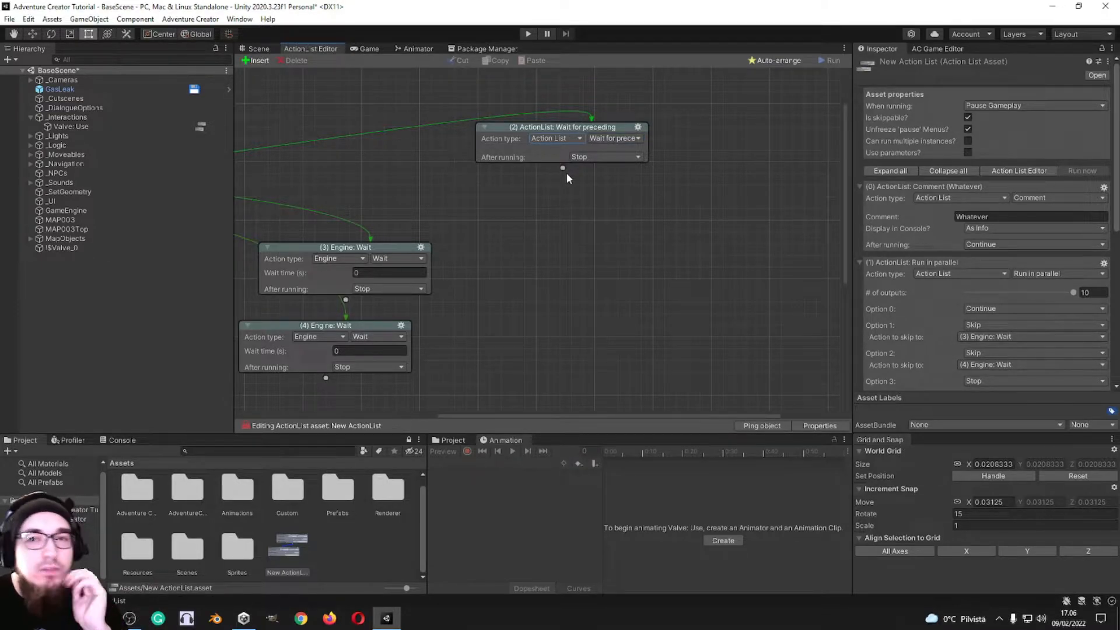
# Step: Change the action on output 0 to Camera: Crossfade
pyautogui.click(578, 138)
pyautogui.click(566, 164)
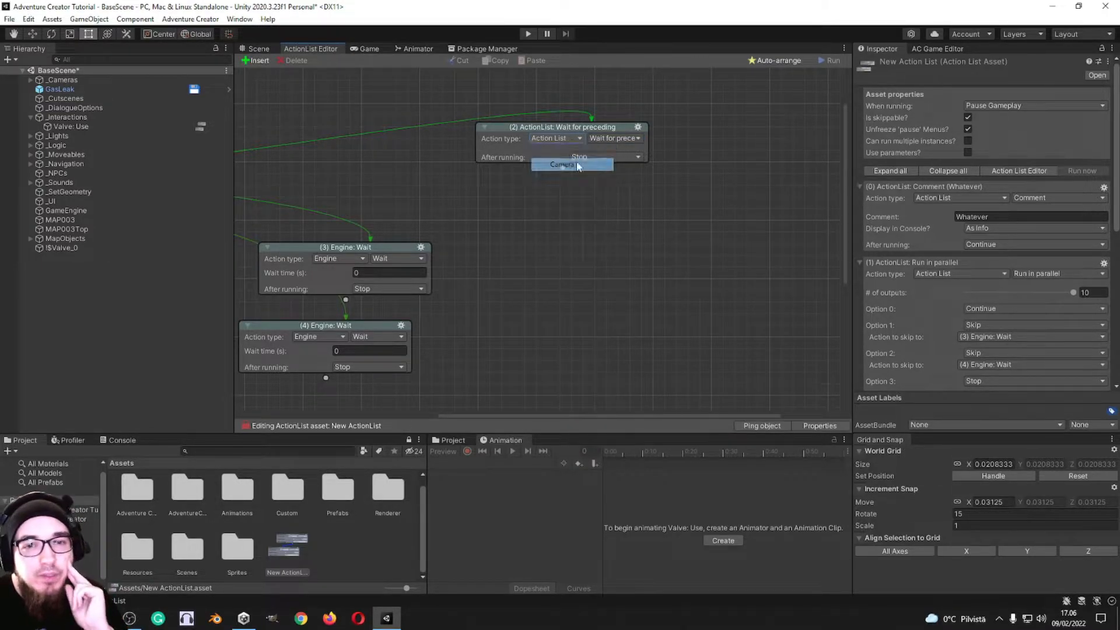
pyautogui.click(610, 138)
pyautogui.click(616, 150)
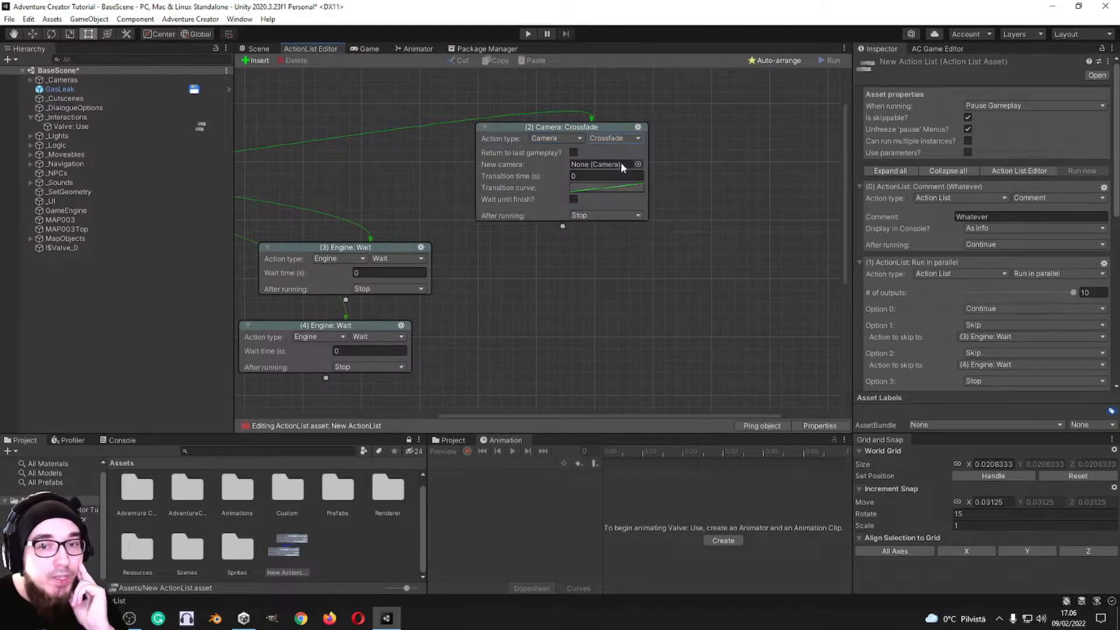
# Step: Assign NavCam 1 as the crossfade's new camera and set the transition time to about 2.97 s
pyautogui.click(639, 164)
pyautogui.doubleClick(671, 199)
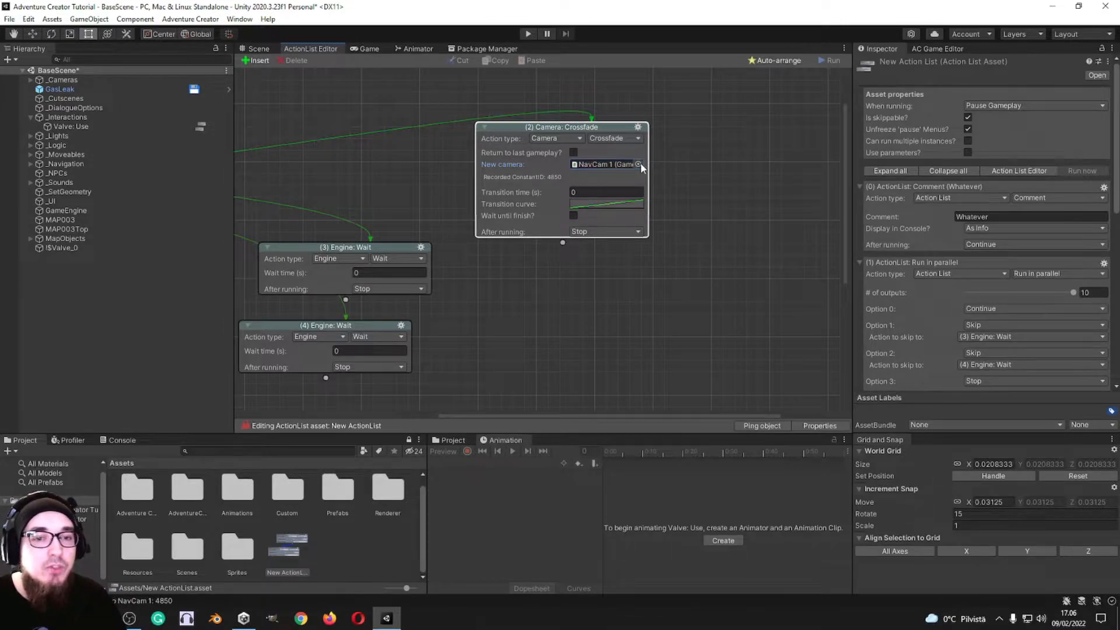
pyautogui.moveTo(514, 198); pyautogui.dragTo(527, 199)
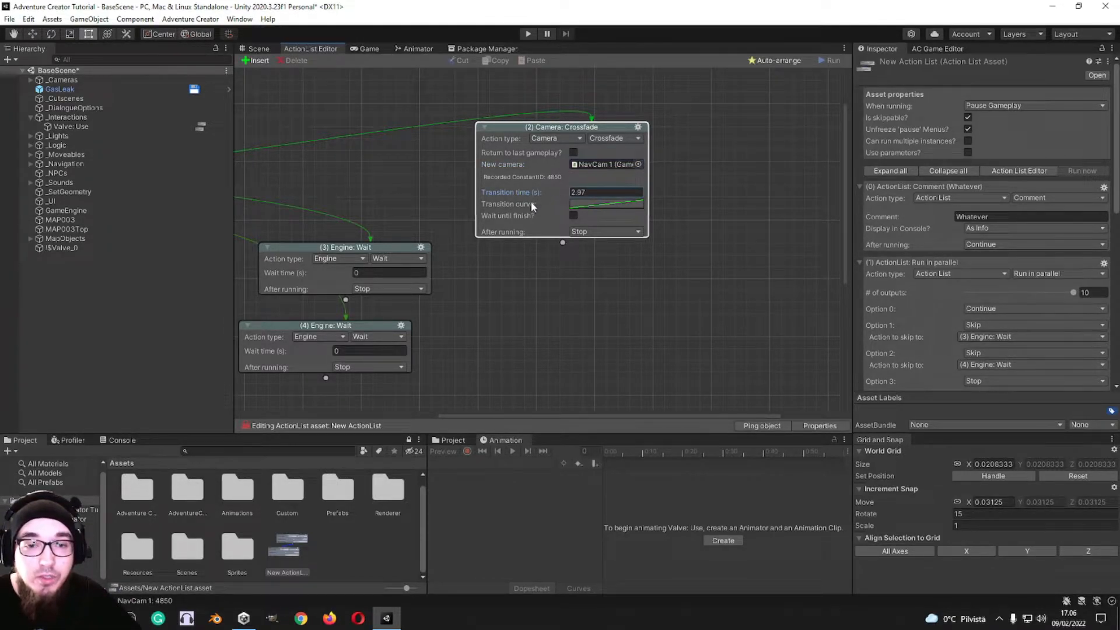
# Step: Enable Wait until finish on the crossfade, leave Return to last gameplay off after trying it, and set the transition time to 1 s
pyautogui.click(574, 217)
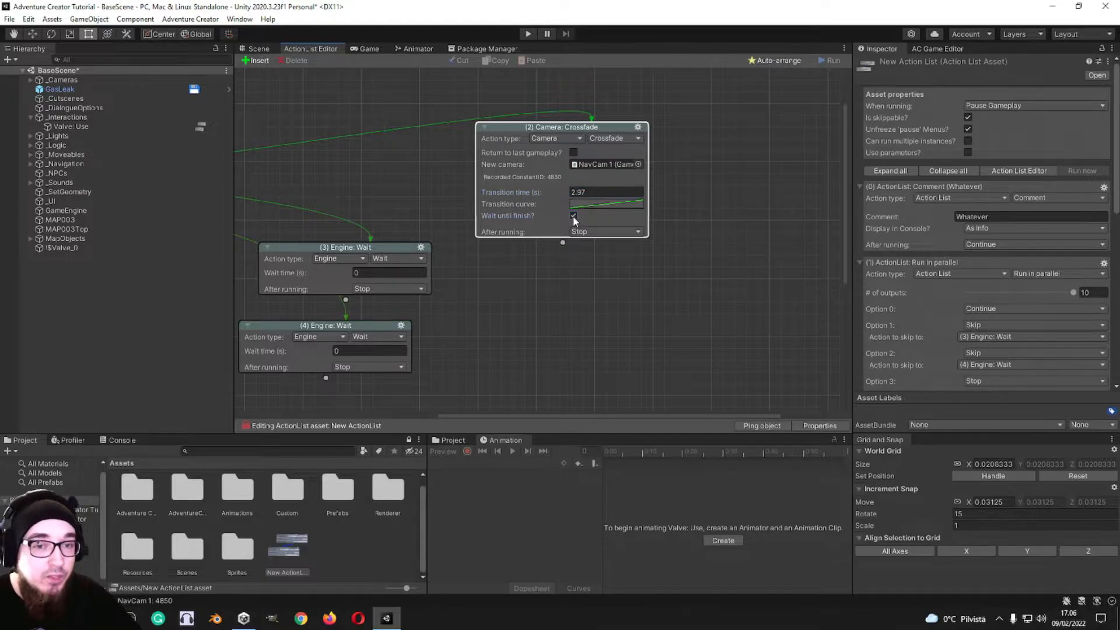
pyautogui.click(574, 153)
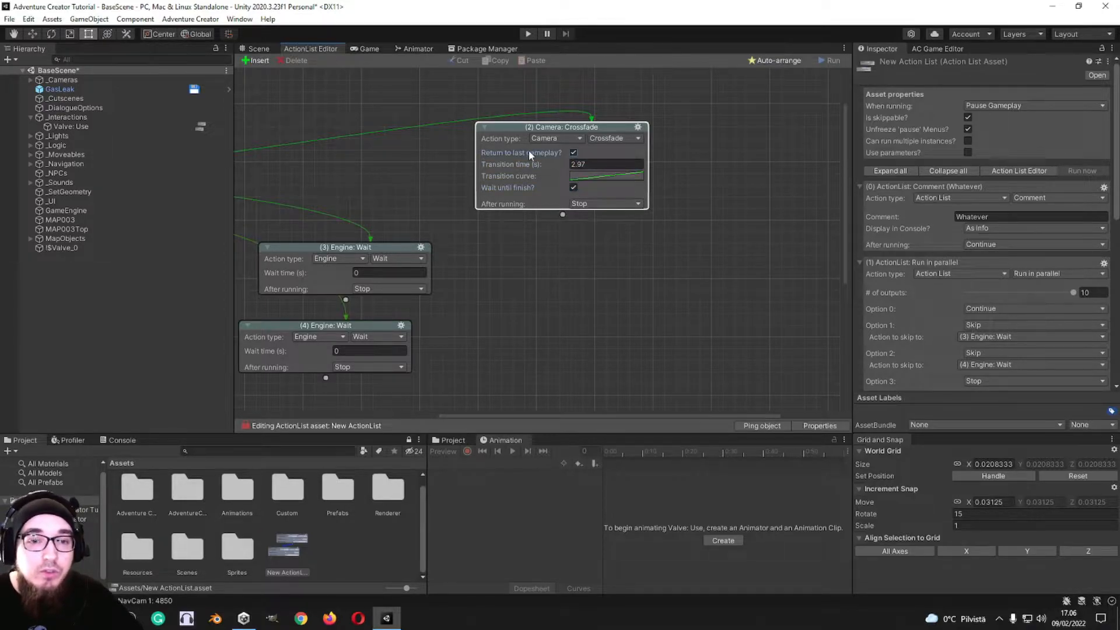
pyautogui.click(574, 153)
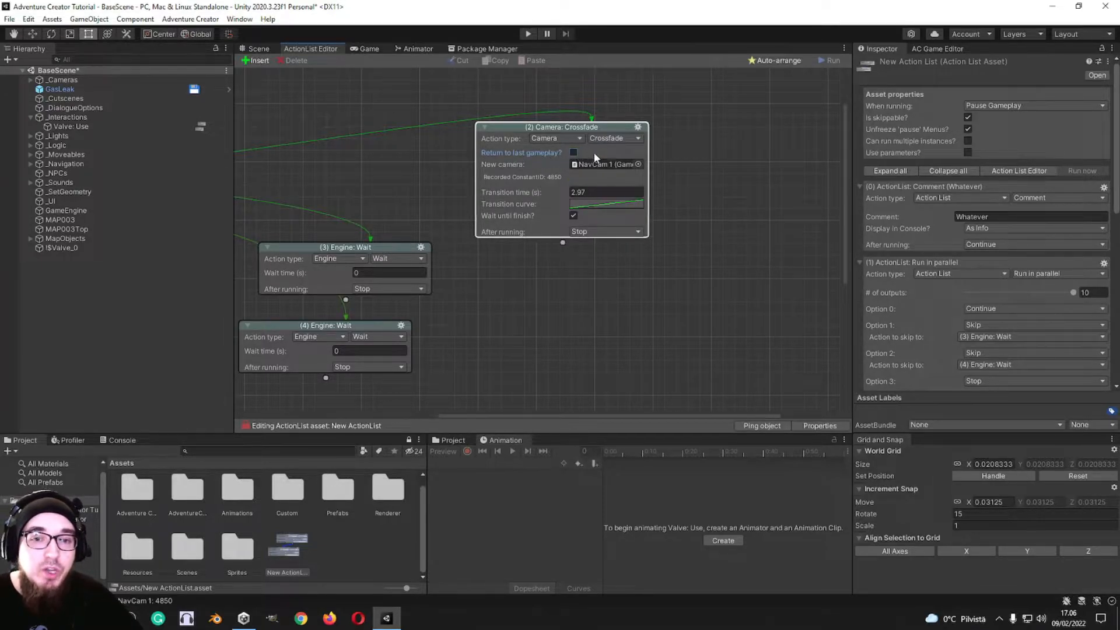
pyautogui.click(575, 152)
pyautogui.click(575, 152)
pyautogui.click(591, 190)
pyautogui.write('1')
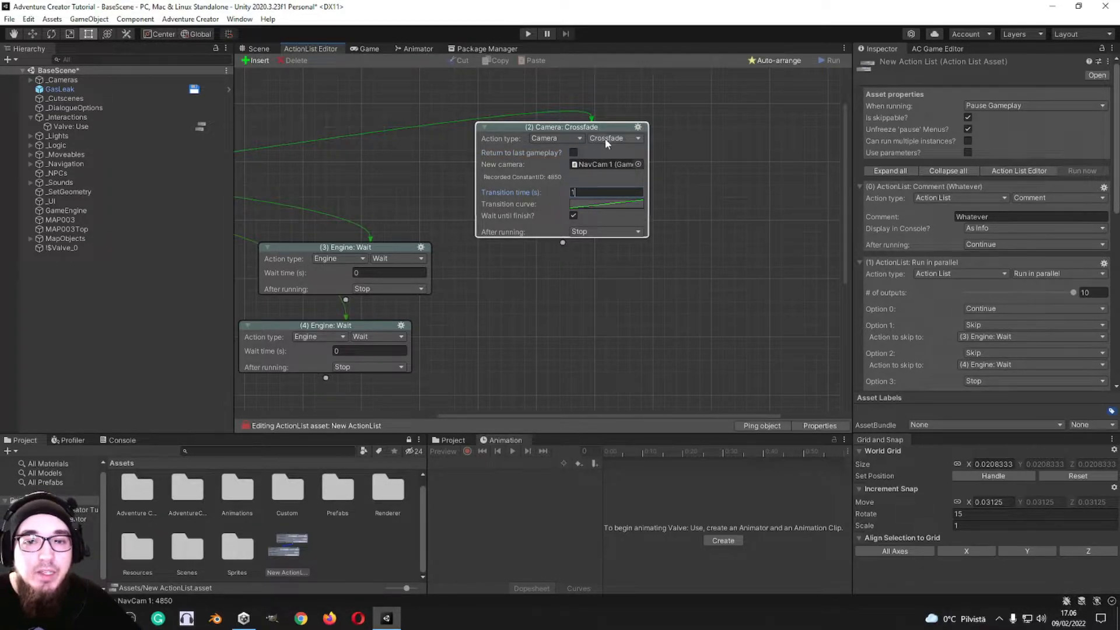
# Step: Change the Camera: Crossfade action to Camera: Fade with the type Fade Out
pyautogui.click(604, 138)
pyautogui.click(607, 164)
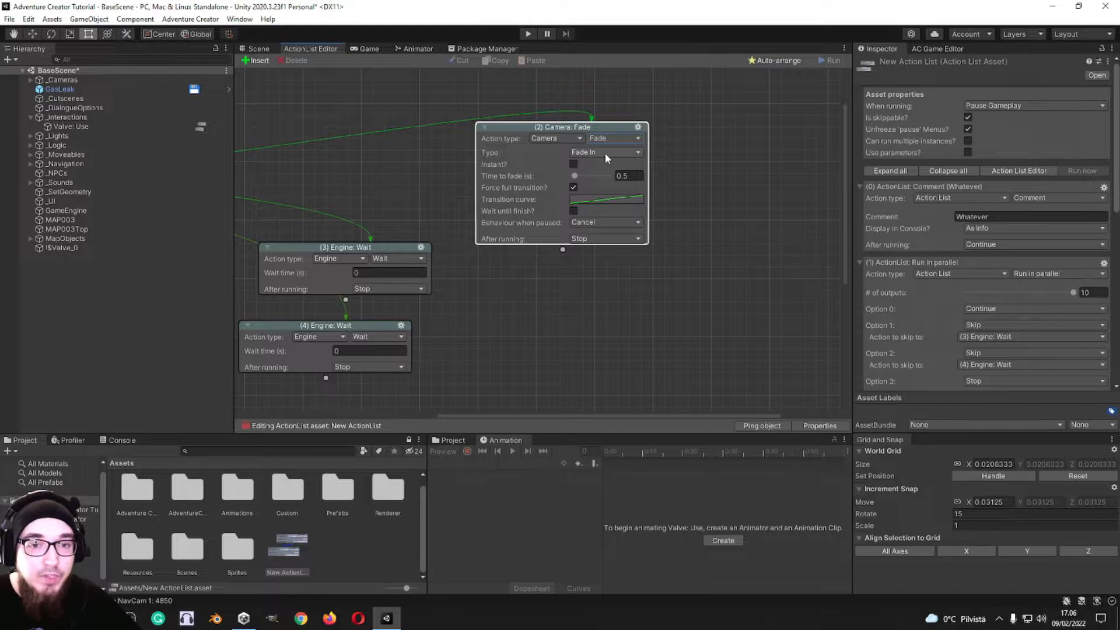
pyautogui.click(604, 153)
pyautogui.click(589, 177)
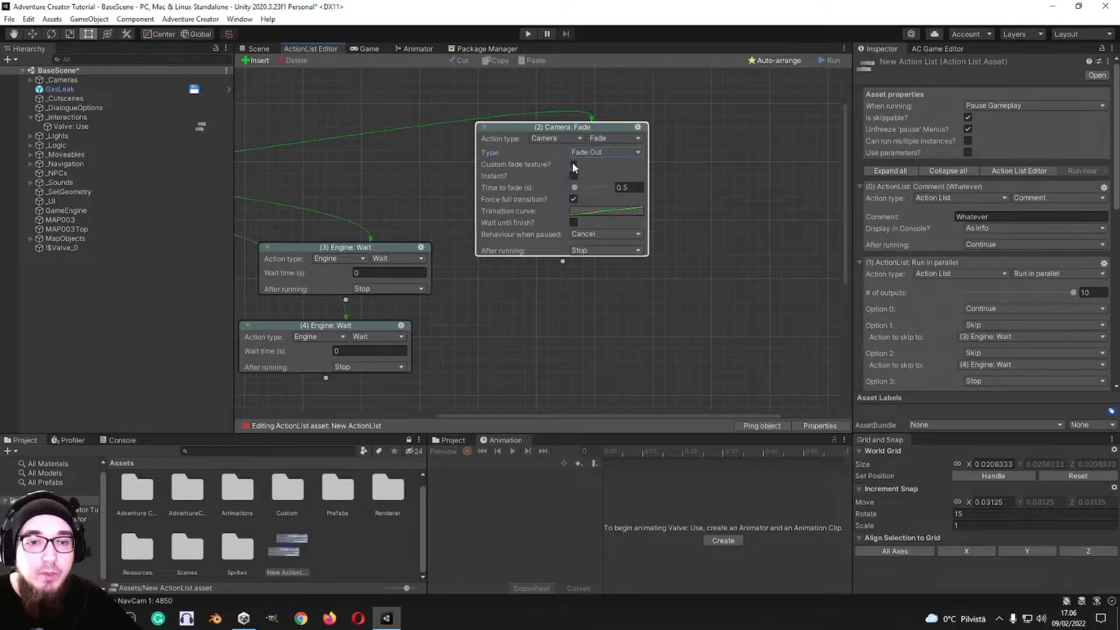
# Step: Set the fade's time to 3.4 s with Custom fade texture and Instant off, and choose Cancel as the behaviour when paused
pyautogui.click(573, 166)
pyautogui.click(574, 165)
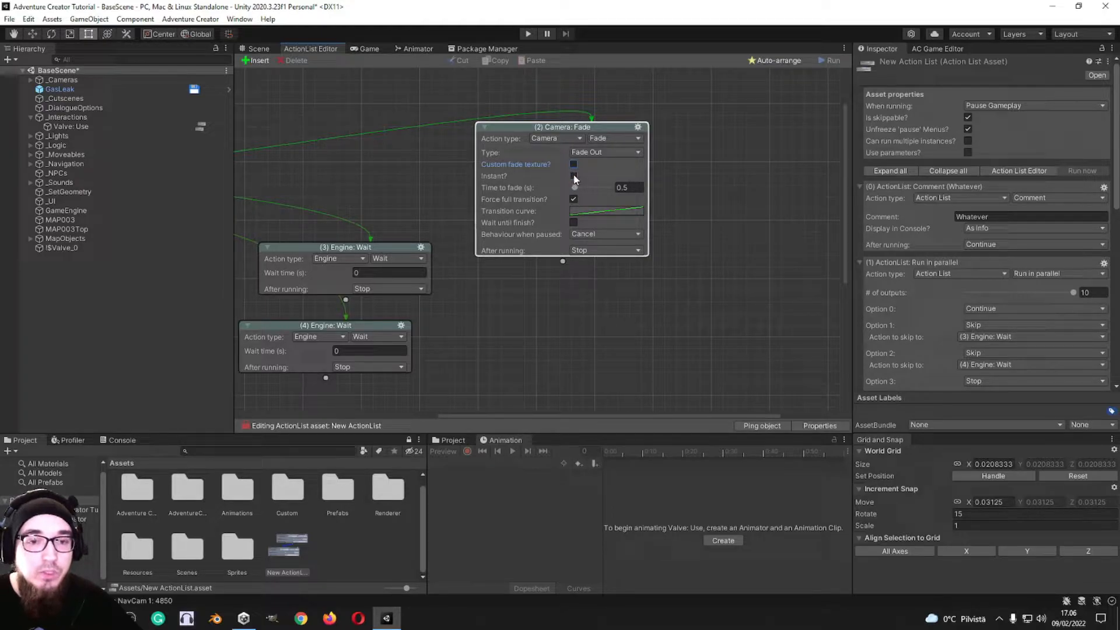
pyautogui.click(573, 176)
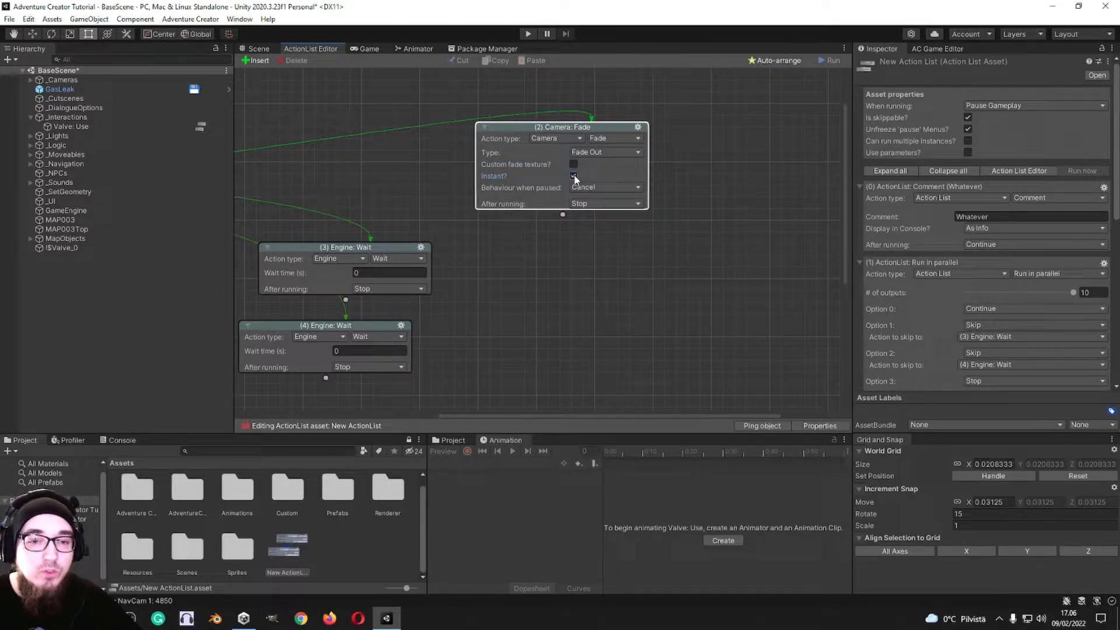
pyautogui.click(574, 177)
pyautogui.click(577, 187)
pyautogui.moveTo(591, 189); pyautogui.dragTo(587, 189)
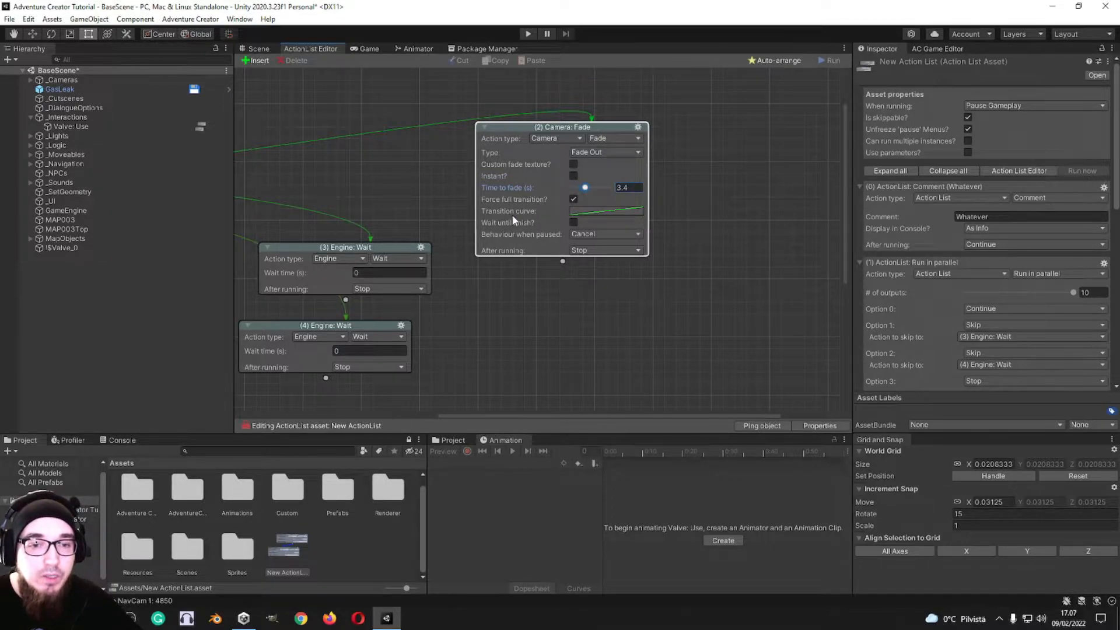
pyautogui.click(583, 234)
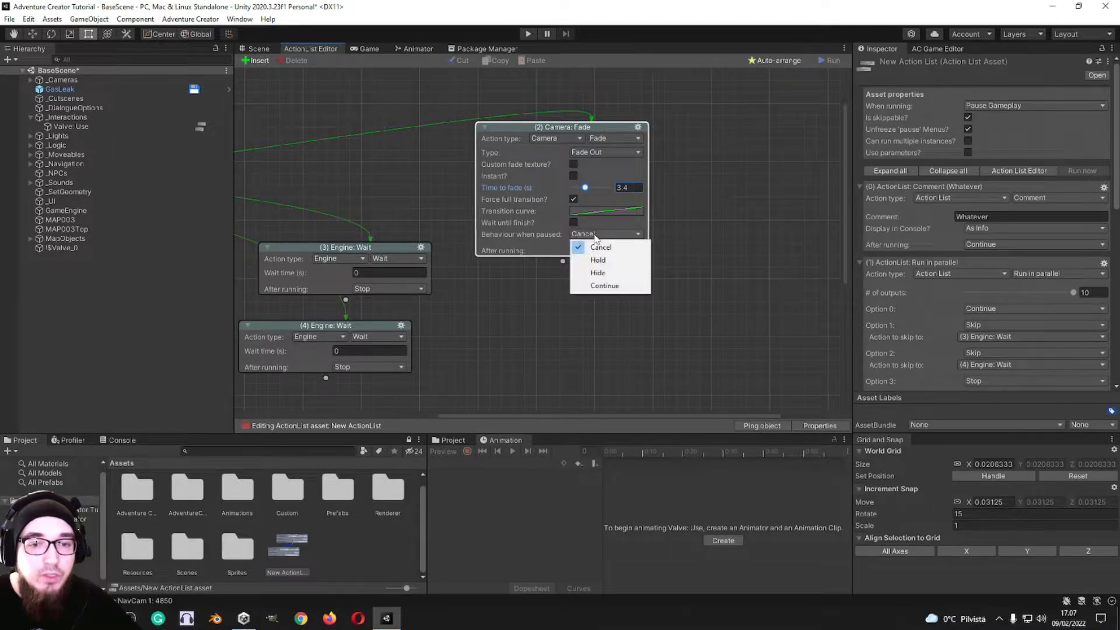
pyautogui.click(696, 228)
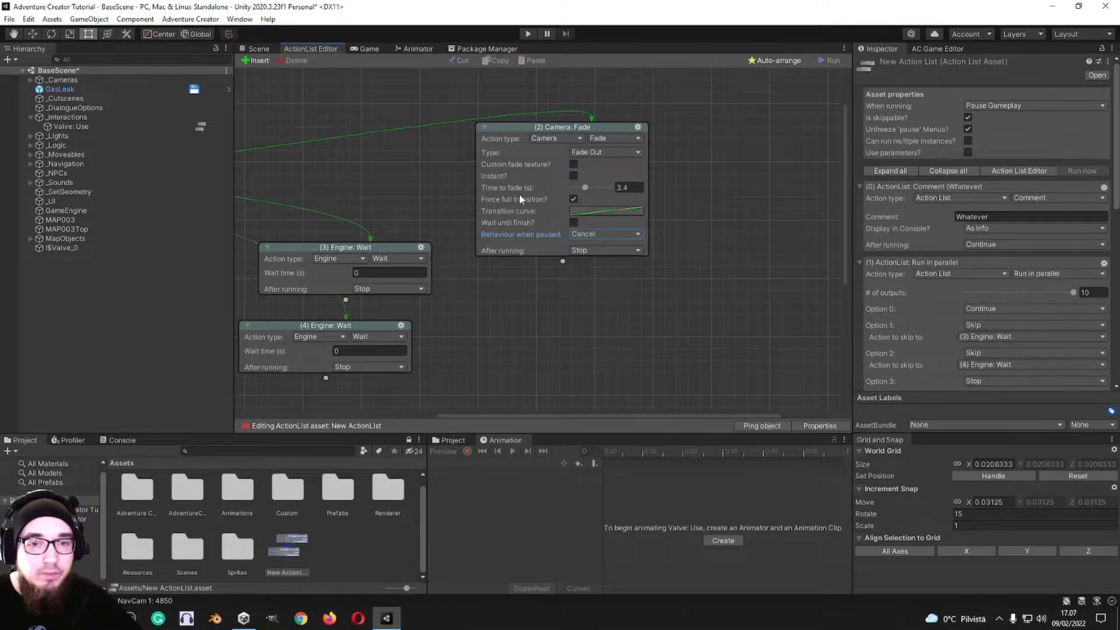
pyautogui.click(594, 235)
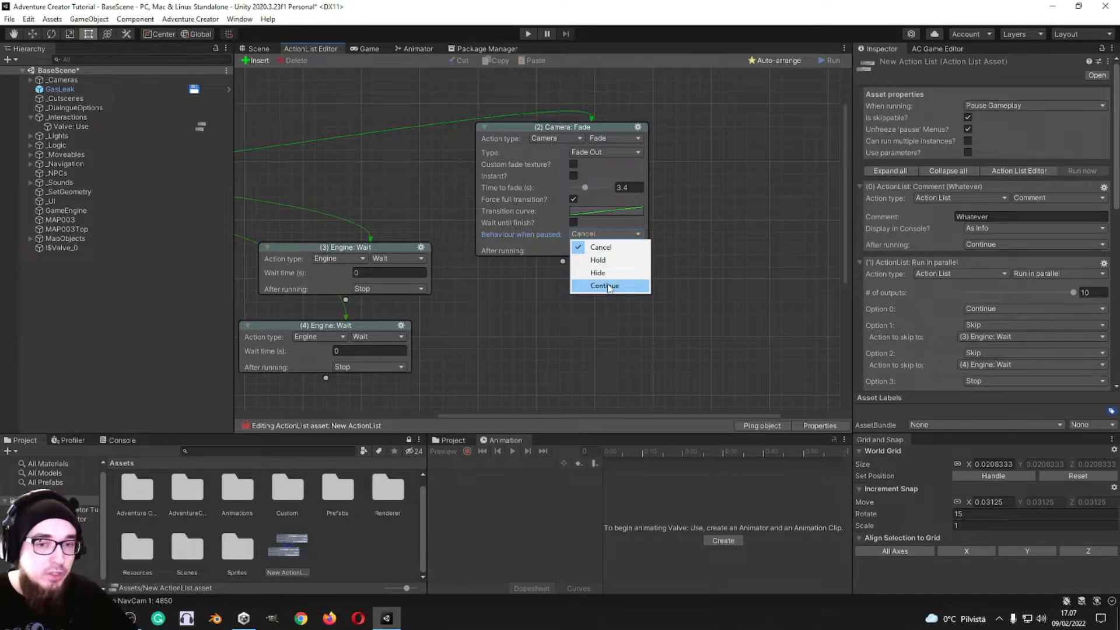
pyautogui.click(608, 248)
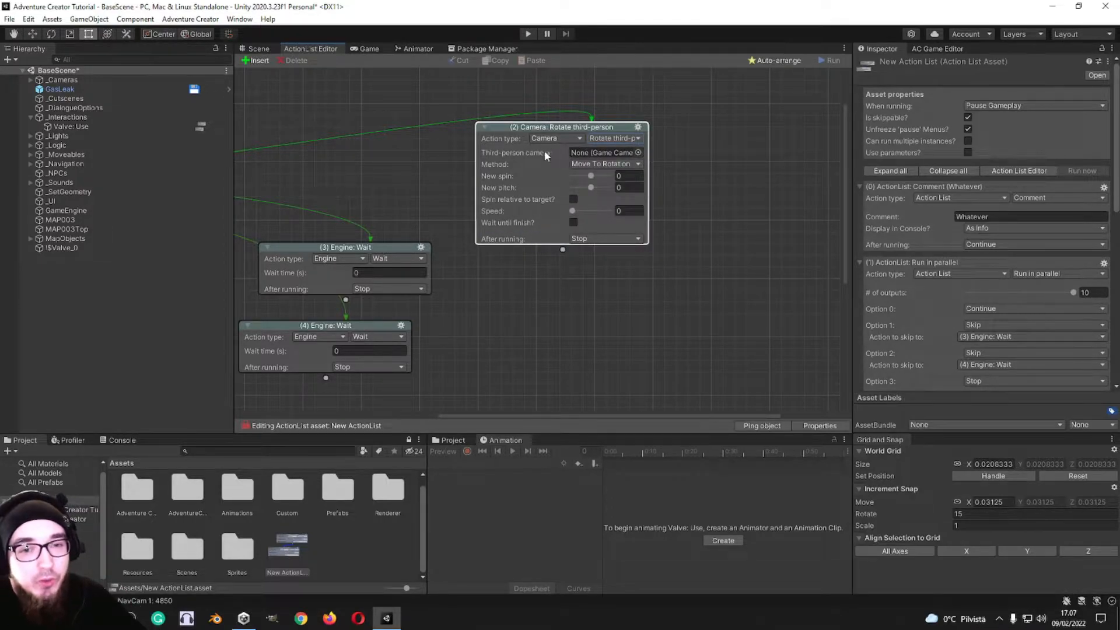
# Step: Change the Camera: Rotate third-person action to Camera: Shake with an intensity of 39 and a duration of about 1.63 s
pyautogui.click(624, 139)
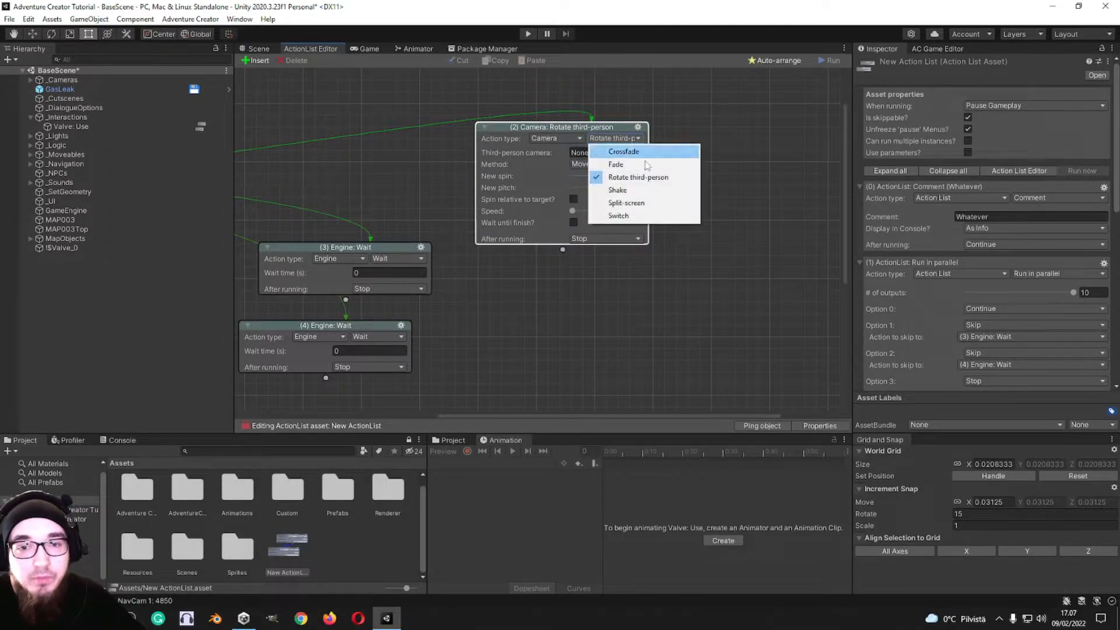
pyautogui.click(664, 191)
pyautogui.moveTo(525, 152); pyautogui.dragTo(535, 178)
pyautogui.moveTo(503, 182); pyautogui.dragTo(531, 181)
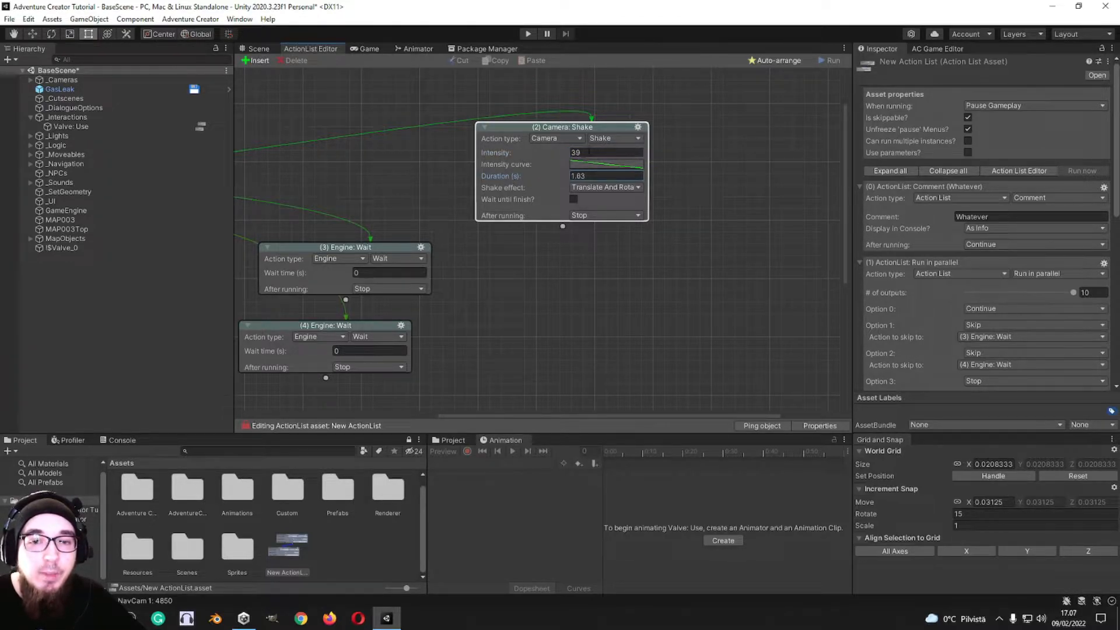
# Step: Change the shake action to Camera: Split-screen and try the Vertical, Horizontal and Overlay orientations
pyautogui.click(610, 139)
pyautogui.click(635, 204)
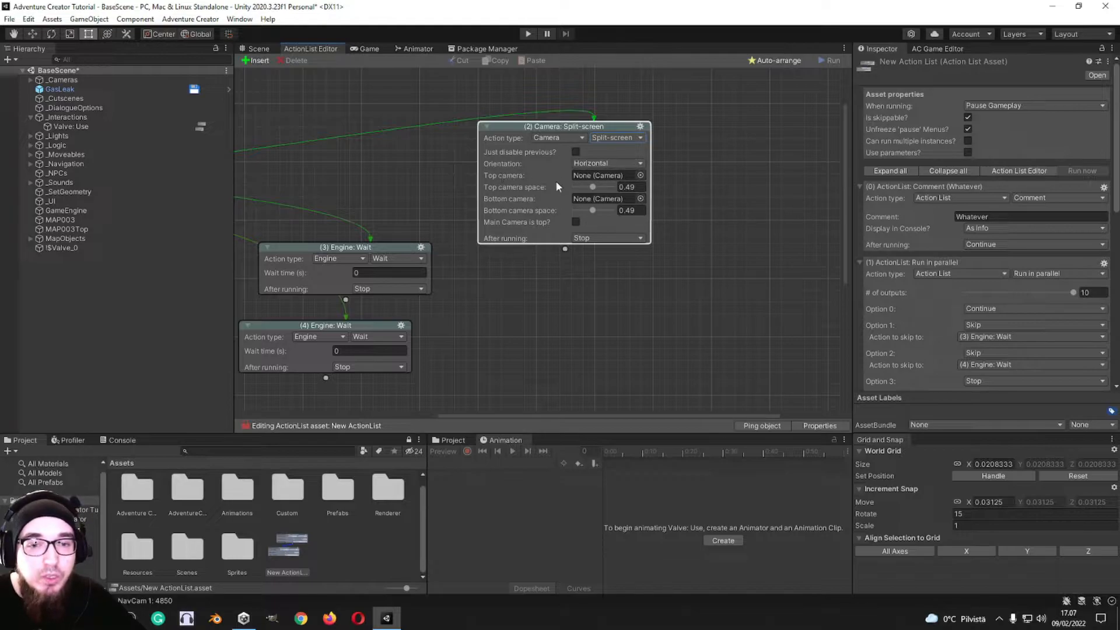
pyautogui.click(603, 164)
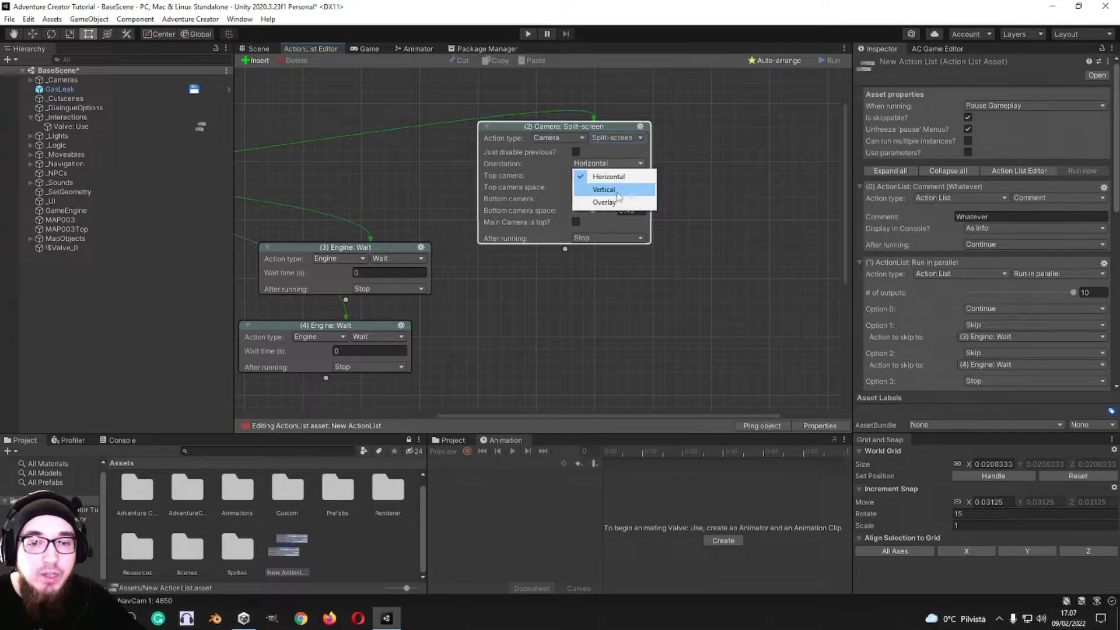
pyautogui.click(618, 188)
pyautogui.click(580, 167)
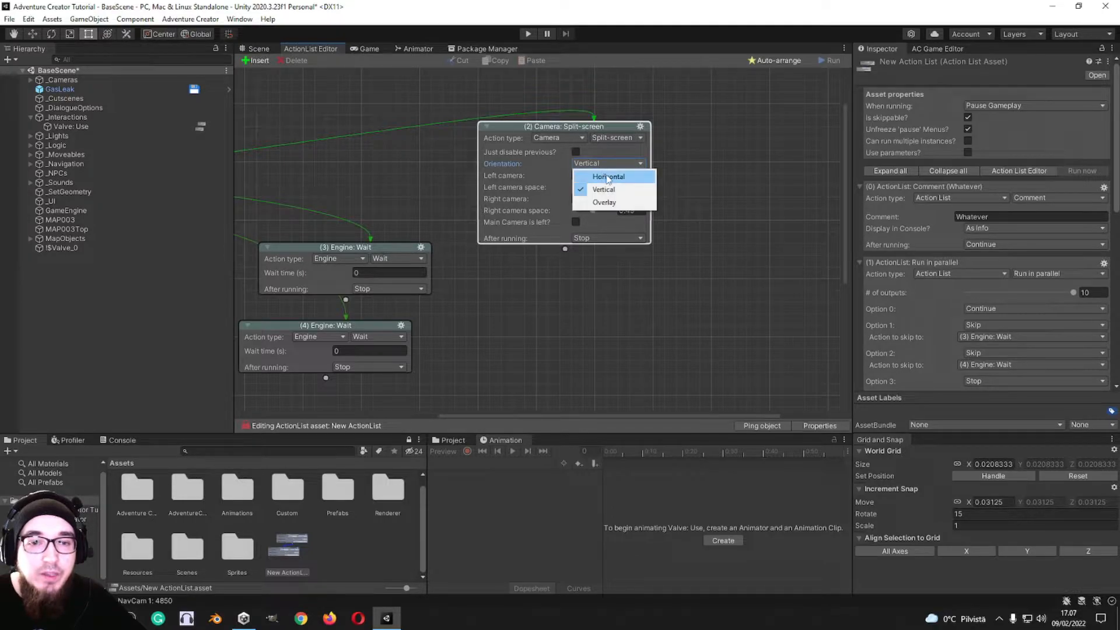
pyautogui.click(609, 177)
pyautogui.click(612, 164)
pyautogui.click(607, 190)
pyautogui.click(610, 164)
pyautogui.click(605, 203)
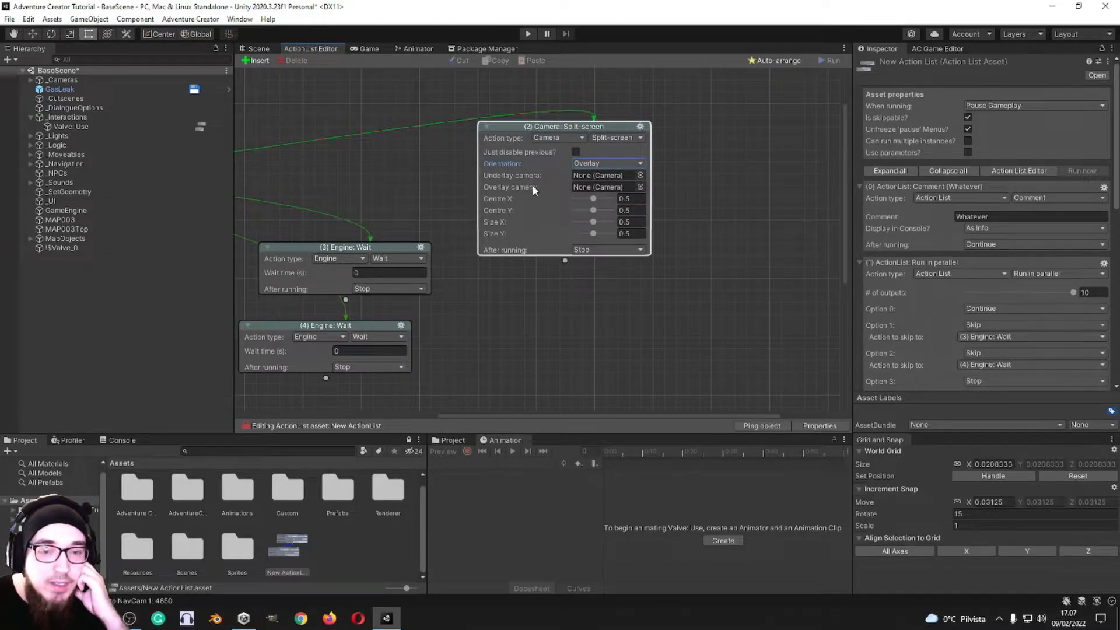
# Step: Switch the split-screen orientation from Overlay to Vertical and finally to Horizontal
pyautogui.click(601, 164)
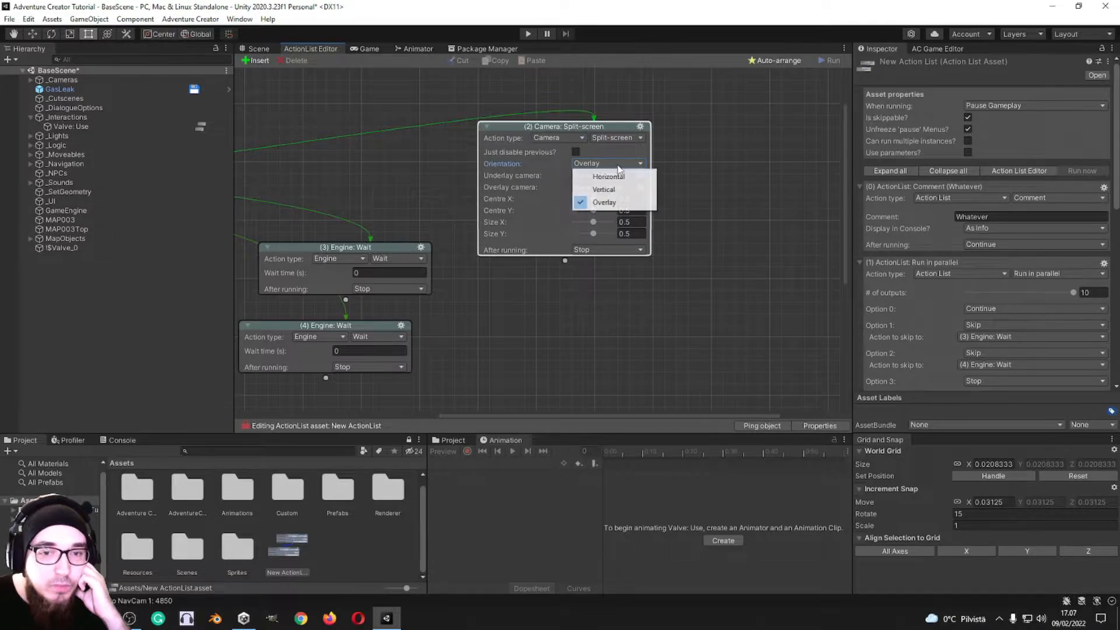
pyautogui.click(601, 189)
pyautogui.click(602, 162)
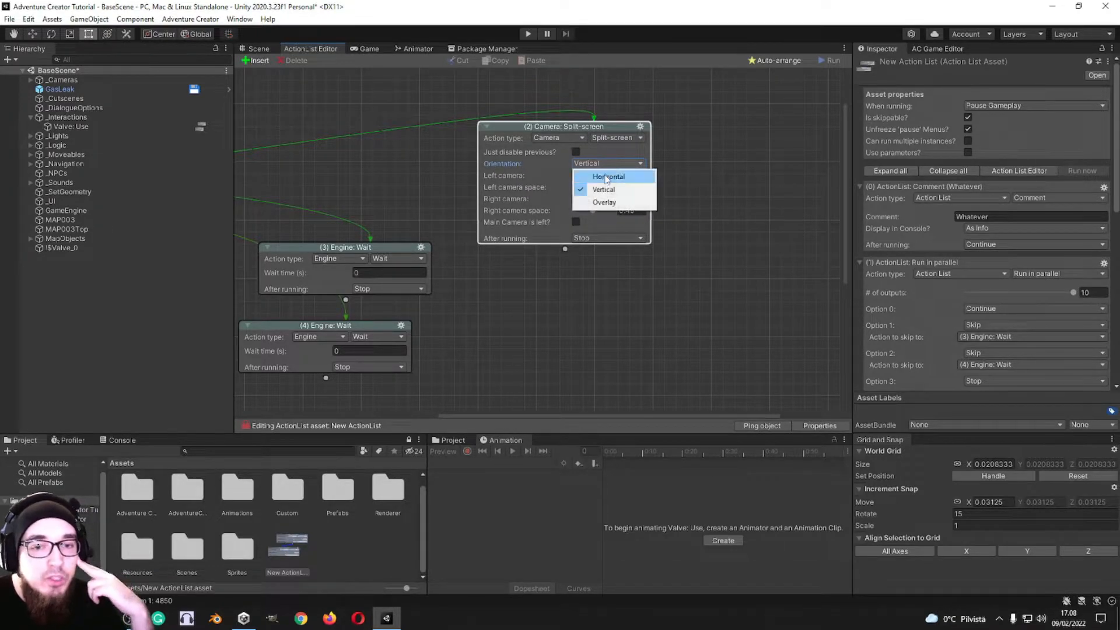
pyautogui.click(607, 177)
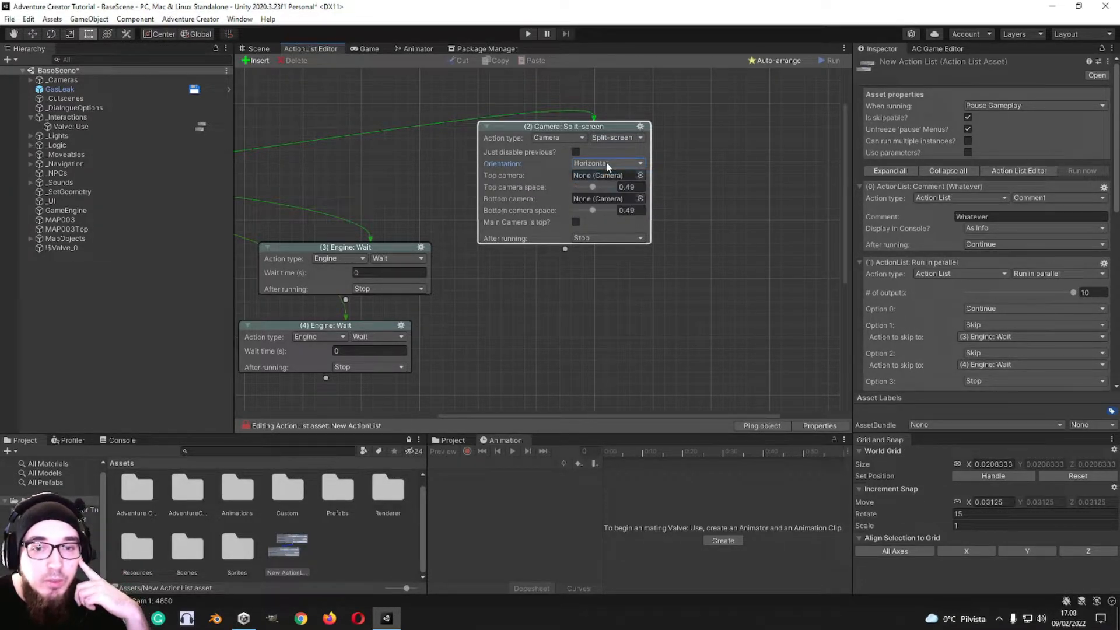
# Step: Change the split-screen action to Camera: Switch and assign NavCam 1 as its new camera
pyautogui.click(608, 137)
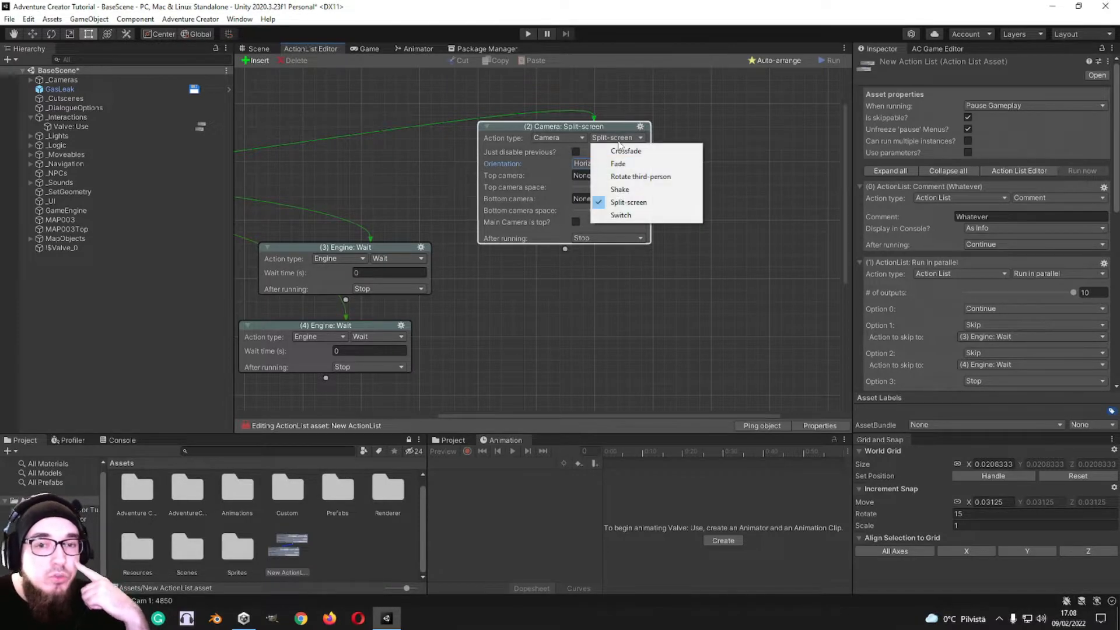
pyautogui.click(642, 216)
pyautogui.click(640, 165)
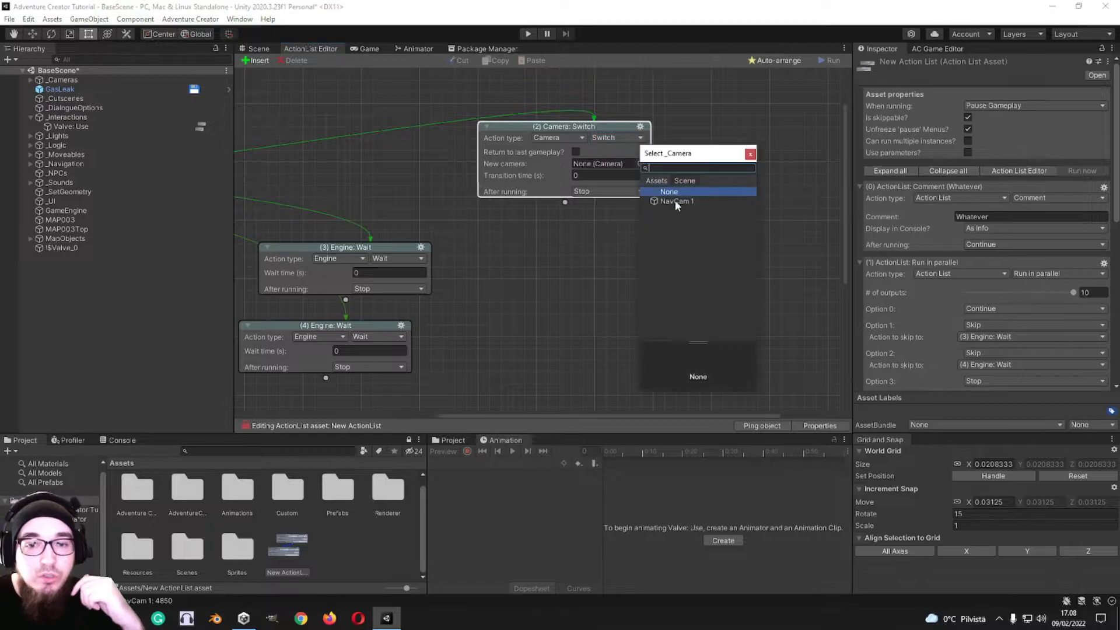
pyautogui.doubleClick(675, 201)
# Step: Set the camera switch's transition time to about 0.71 s with the Smooth move method, and enable Wait until finish
pyautogui.moveTo(515, 191); pyautogui.dragTo(526, 194)
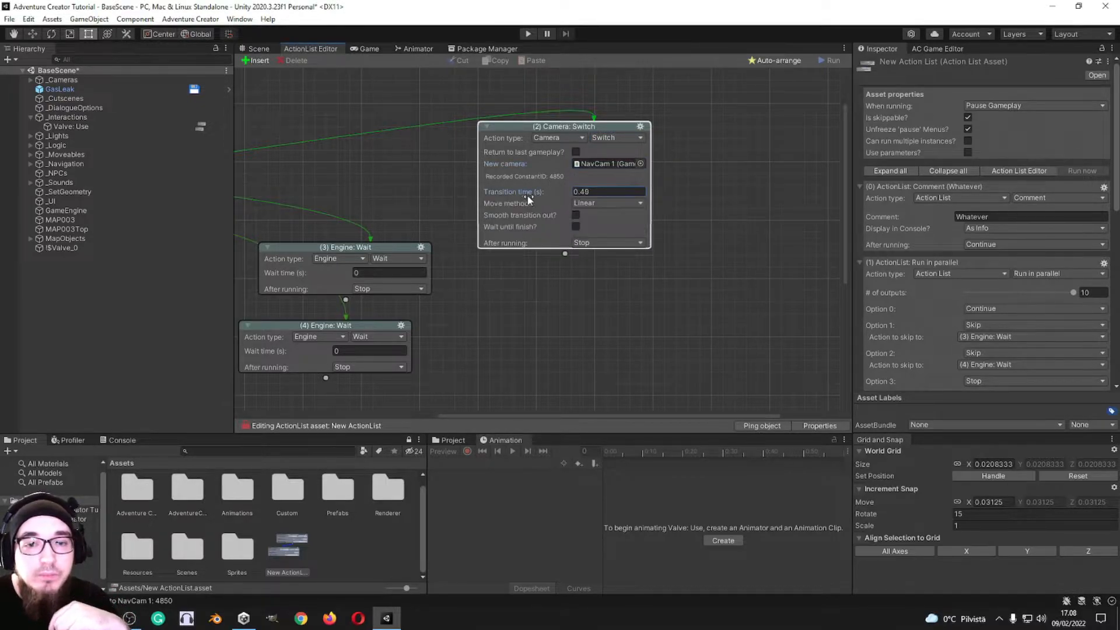
pyautogui.click(612, 203)
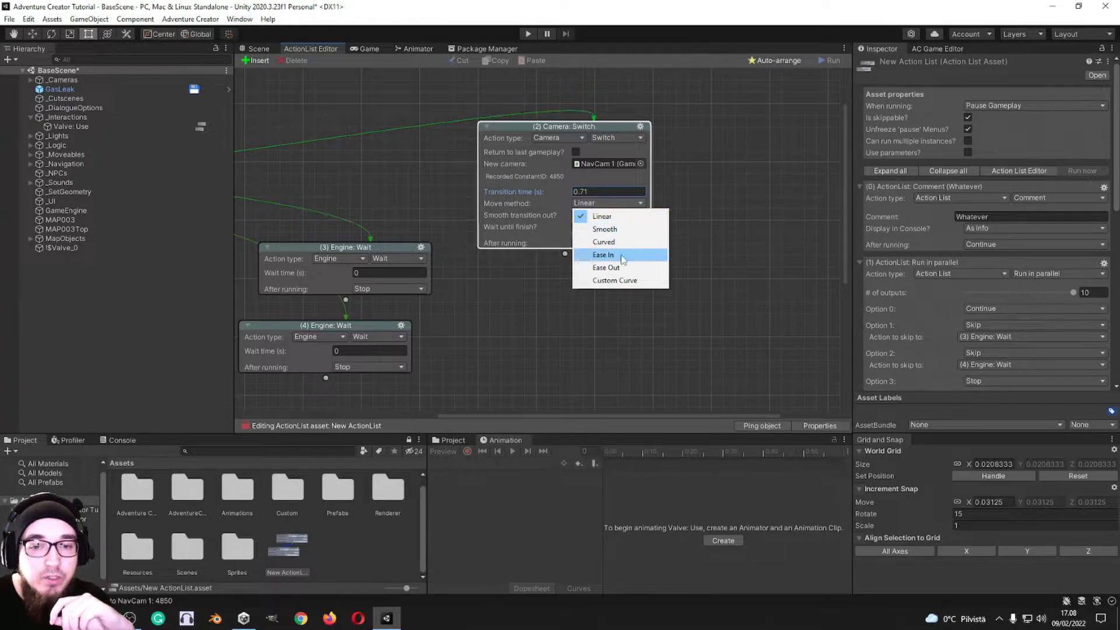
pyautogui.click(605, 228)
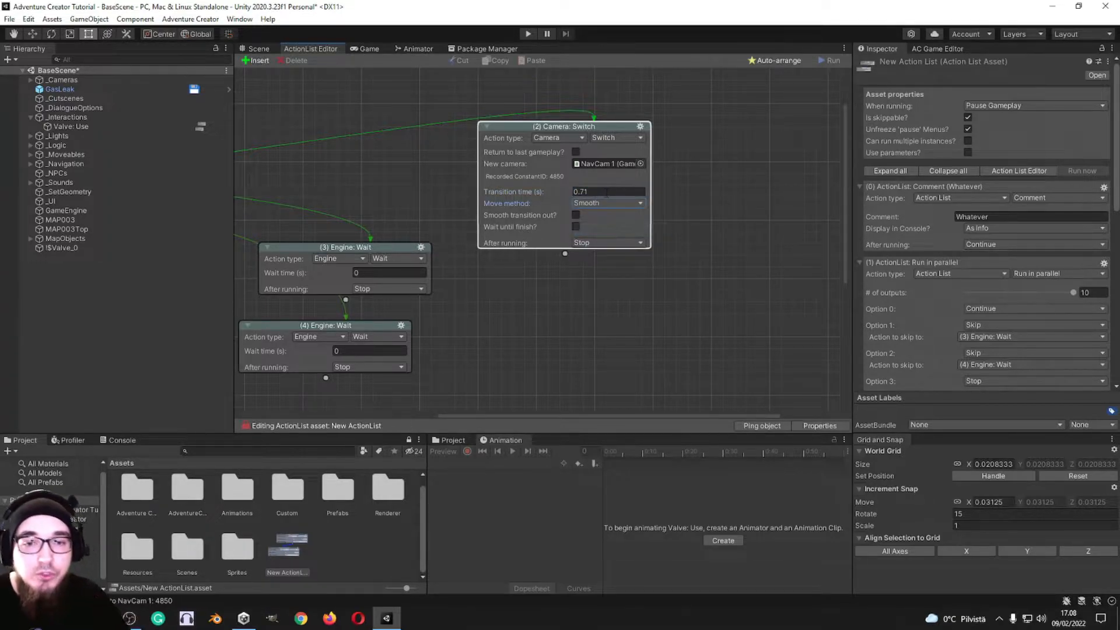
pyautogui.click(576, 227)
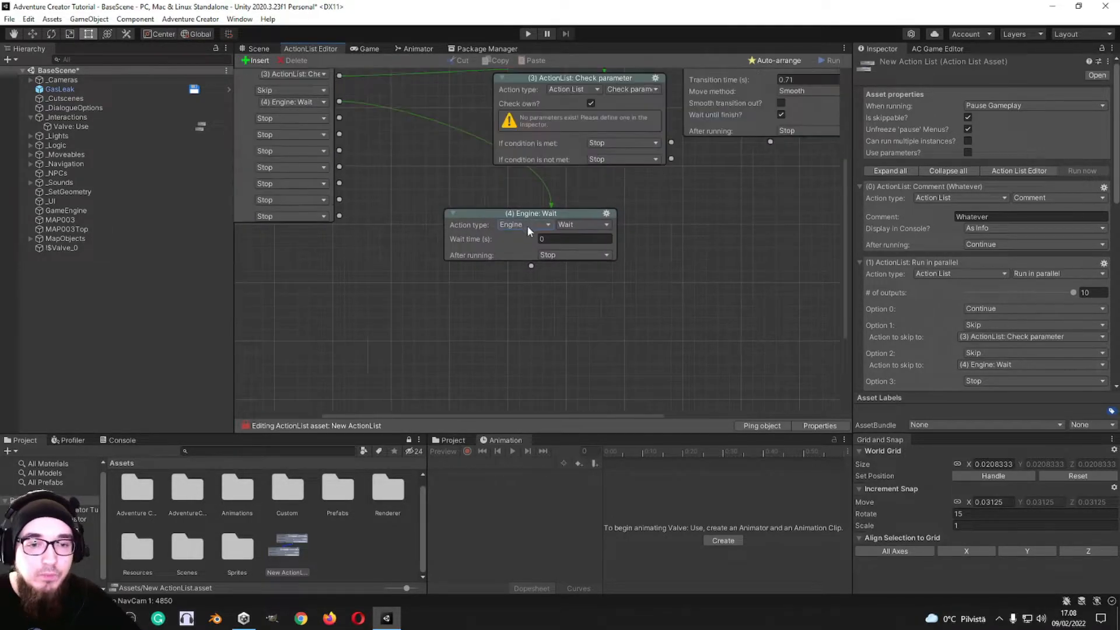
# Step: Change the Engine: Wait action on output 2 to Character: Animate and shift it further from the Check parameter action
pyautogui.click(525, 225)
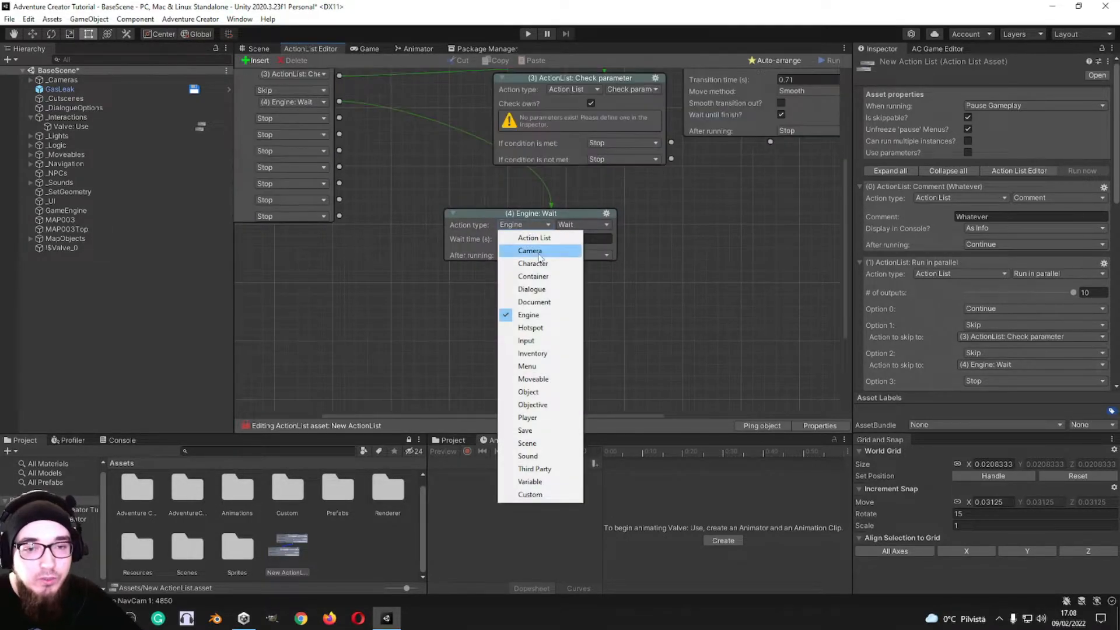
pyautogui.click(525, 250)
pyautogui.click(595, 226)
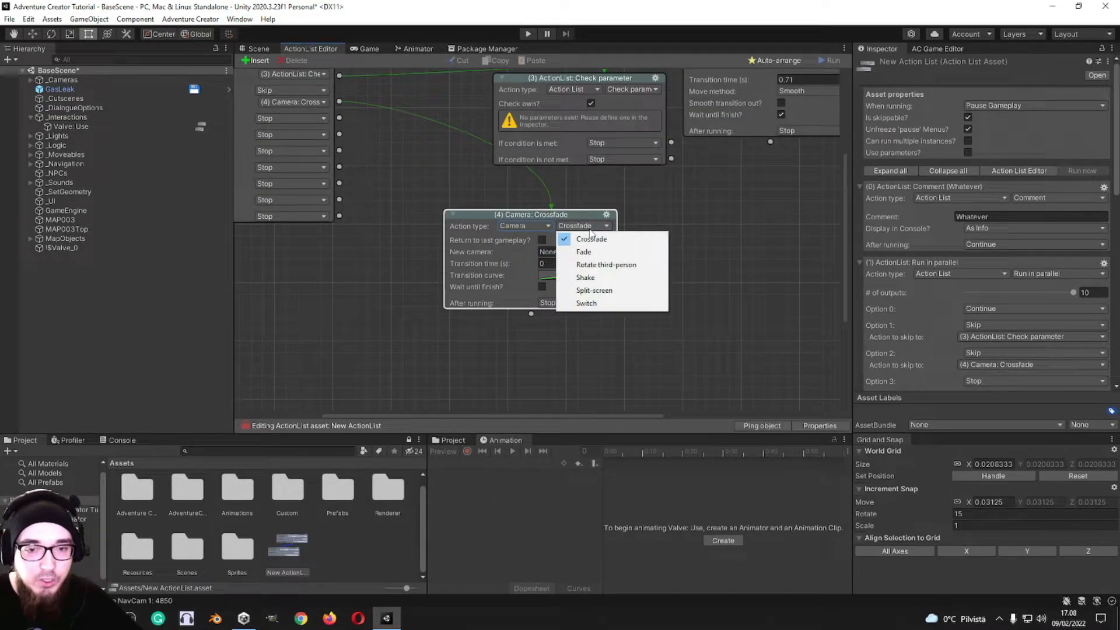
pyautogui.click(525, 225)
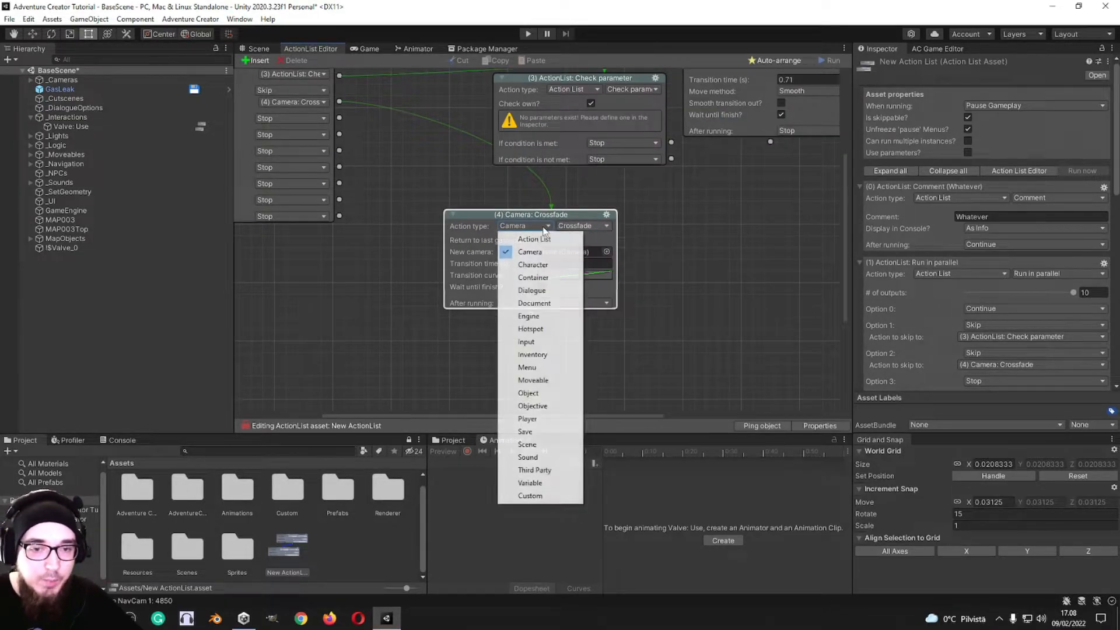
pyautogui.click(534, 259)
pyautogui.moveTo(559, 215); pyautogui.dragTo(505, 222)
pyautogui.click(534, 233)
pyautogui.click(613, 202)
pyautogui.moveTo(613, 202); pyautogui.dragTo(660, 163, button='middle')
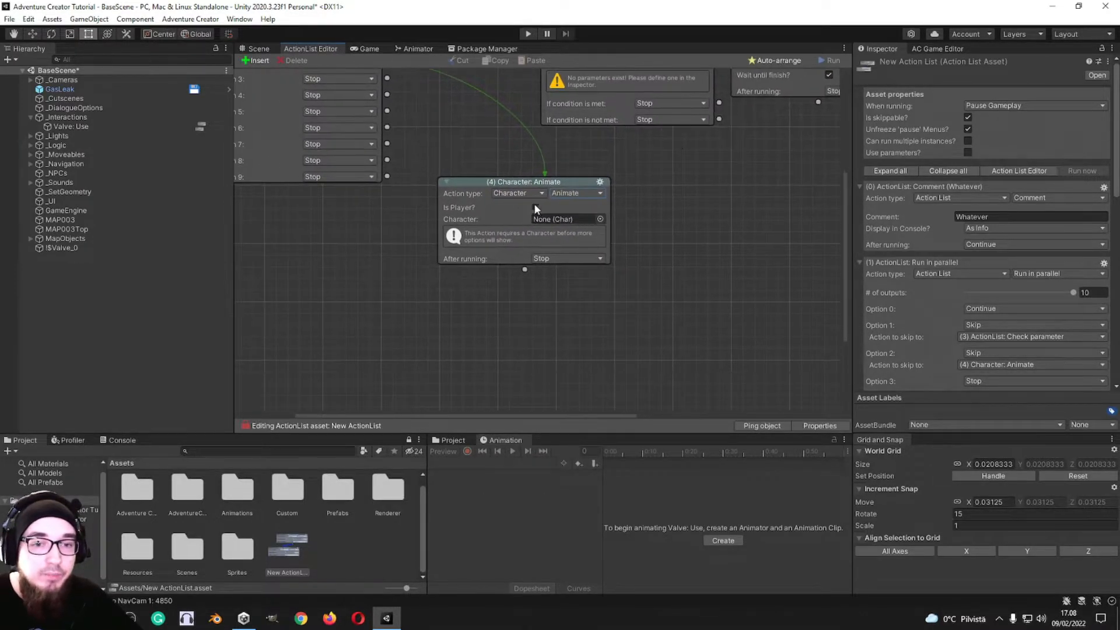
# Step: Compare the Character: Animate settings with Is Player off and on, leaving Is Player enabled
pyautogui.click(535, 208)
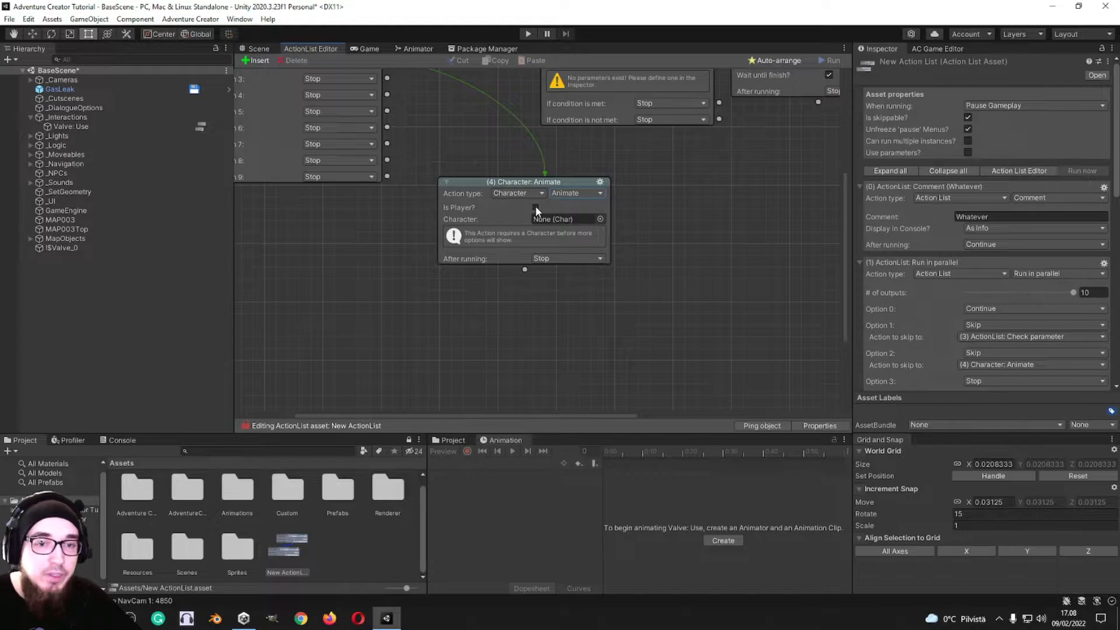
pyautogui.click(535, 207)
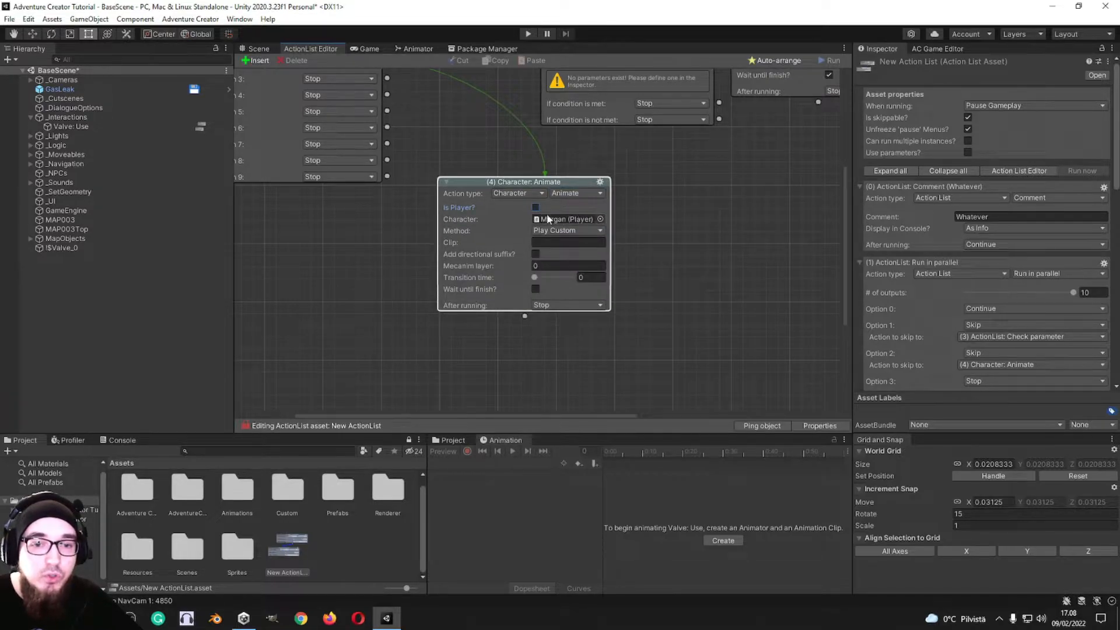
pyautogui.click(536, 207)
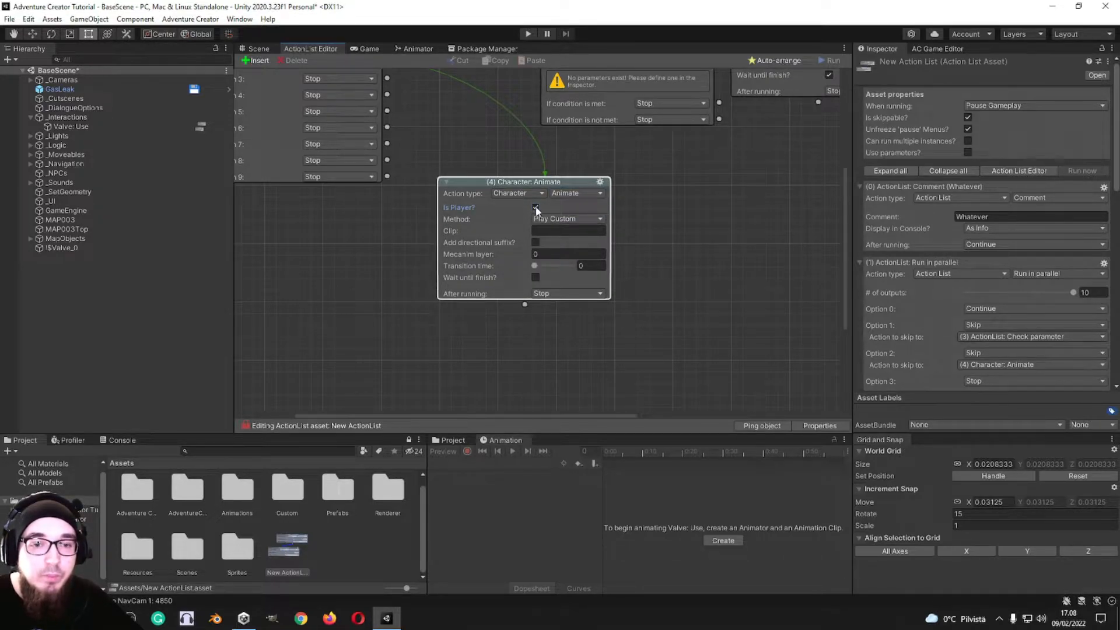
pyautogui.click(536, 208)
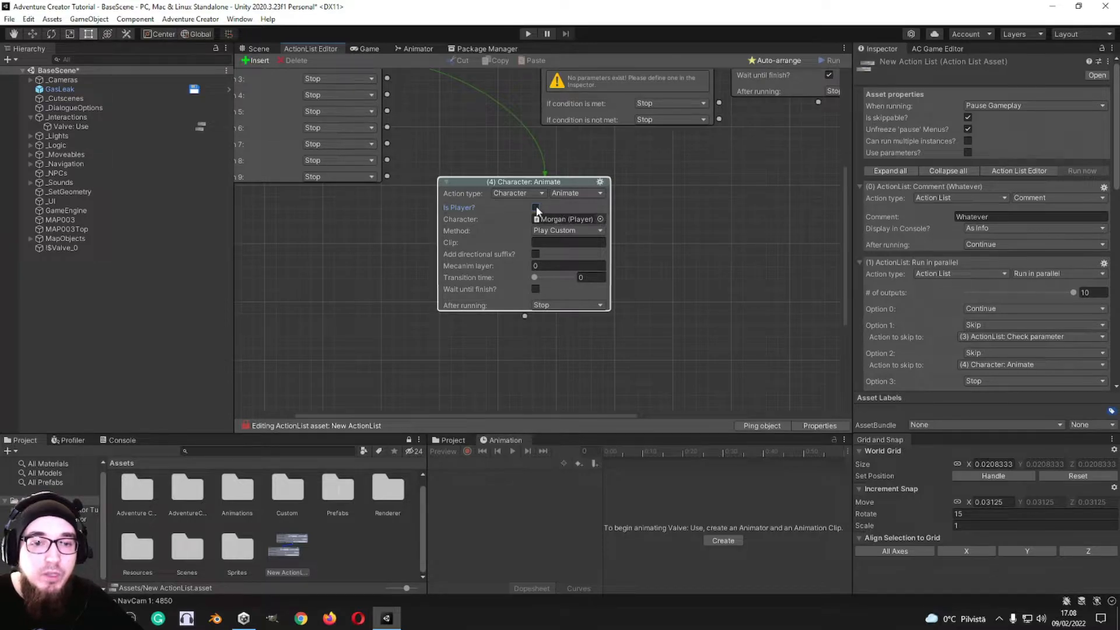
pyautogui.click(537, 208)
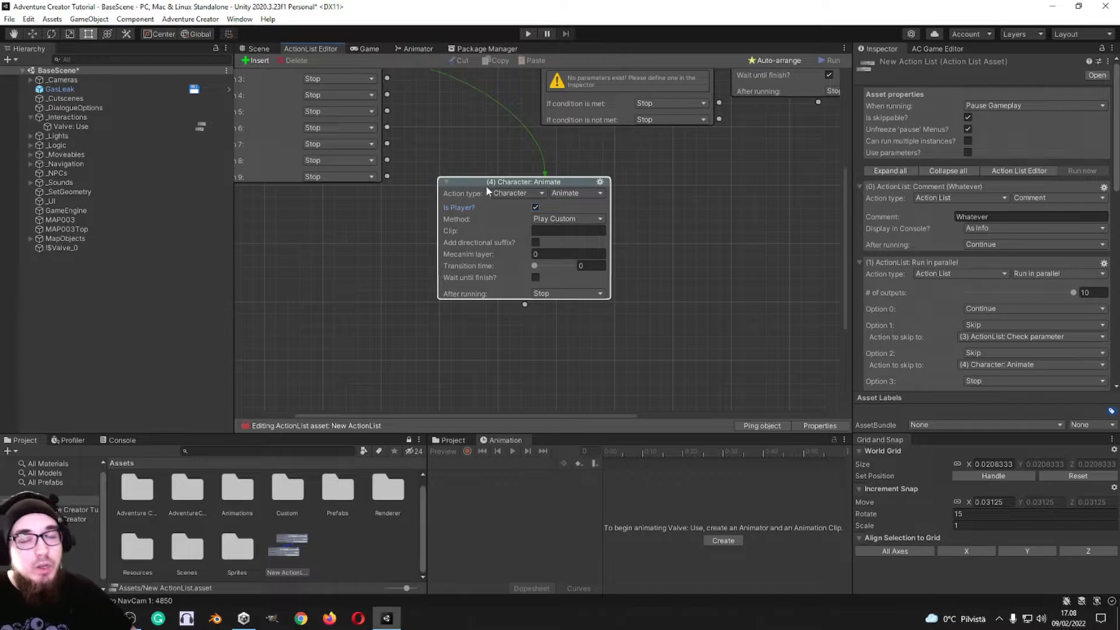
# Step: Shift the Character: Animate action slightly lower in the action list graph
pyautogui.moveTo(547, 186); pyautogui.dragTo(542, 201)
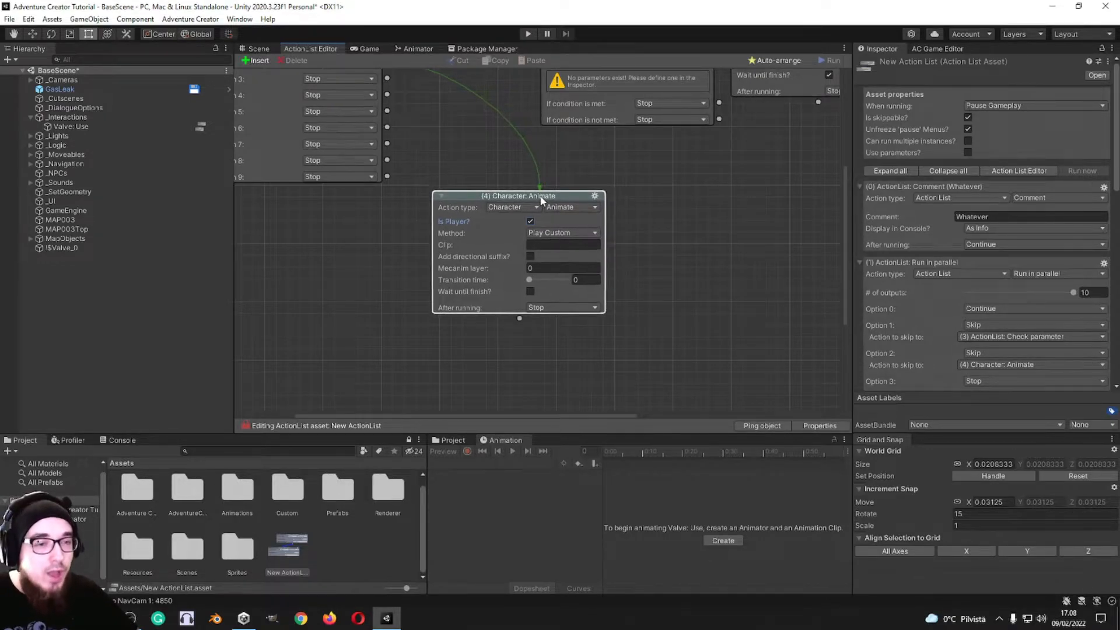
pyautogui.rightClick(681, 199)
pyautogui.click(614, 194)
pyautogui.moveTo(612, 205); pyautogui.dragTo(639, 198, button='middle')
# Step: Turn off Is Player on the Character: Animate action and change its method to Set Standard
pyautogui.click(556, 213)
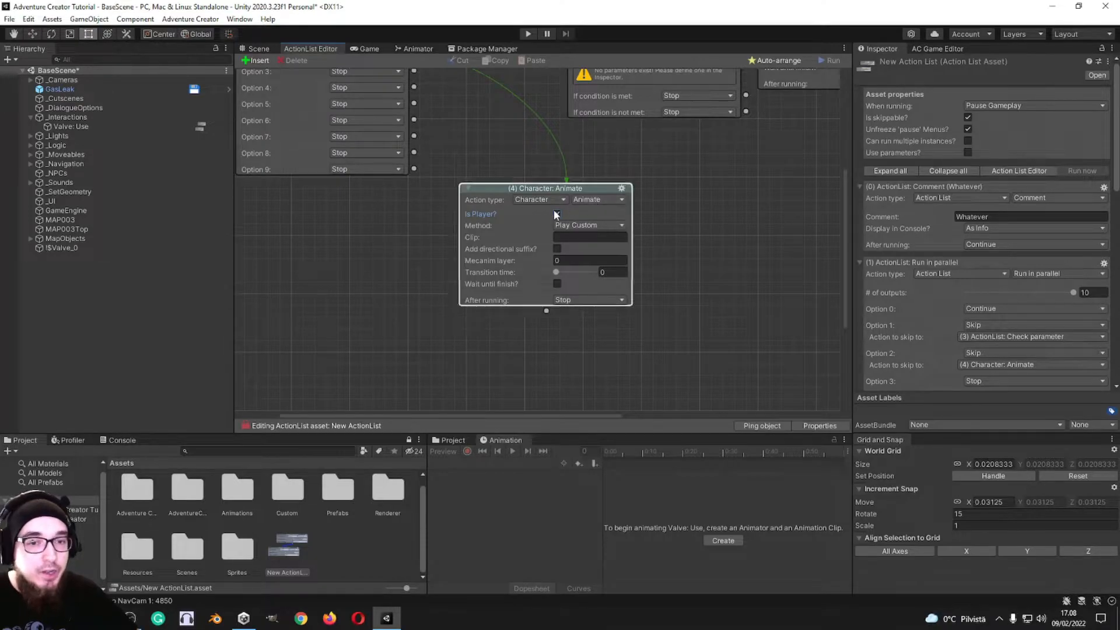
pyautogui.click(614, 237)
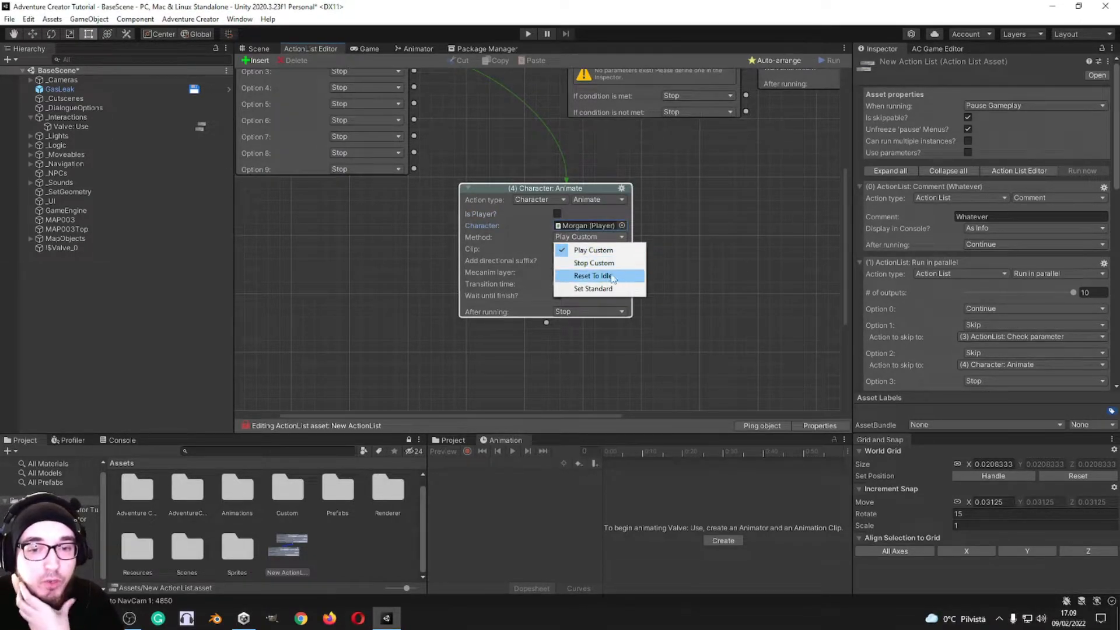
pyautogui.click(592, 288)
pyautogui.click(587, 248)
pyautogui.click(663, 244)
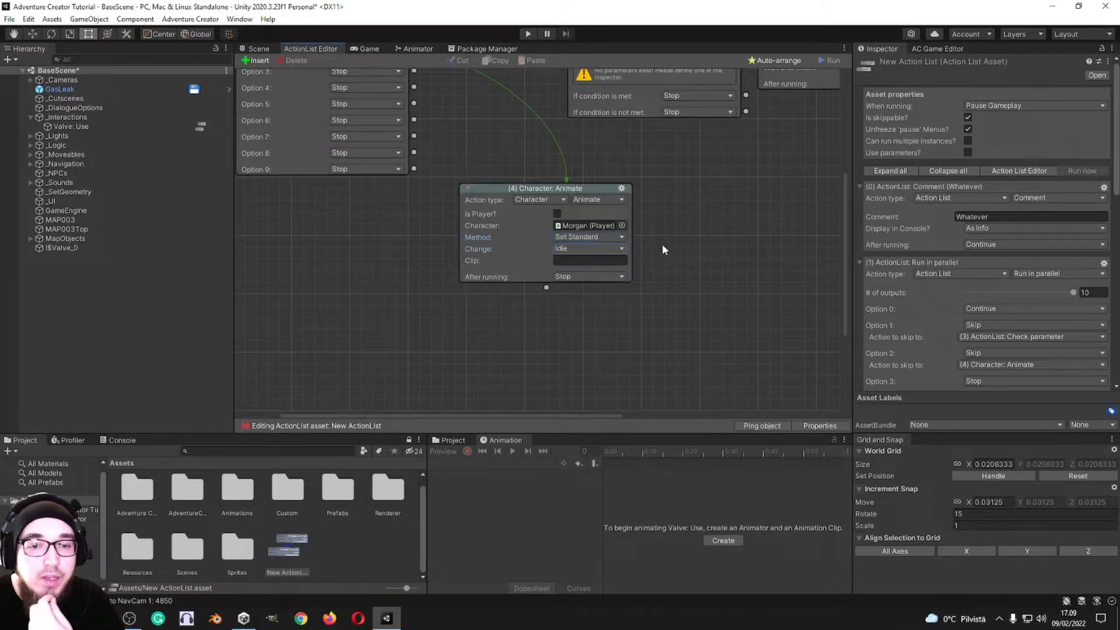
pyautogui.click(563, 262)
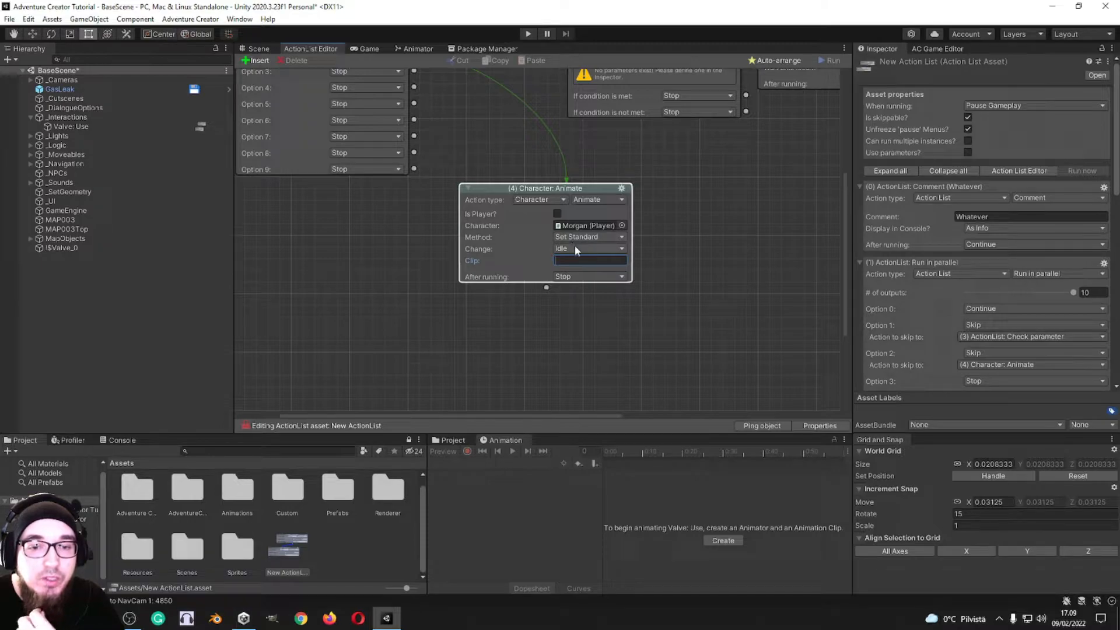
# Step: Try the Run animation change with Change sound and Change speed enabled, and return the method to Play Custom
pyautogui.click(588, 248)
pyautogui.click(575, 268)
pyautogui.click(588, 248)
pyautogui.click(575, 283)
pyautogui.click(557, 272)
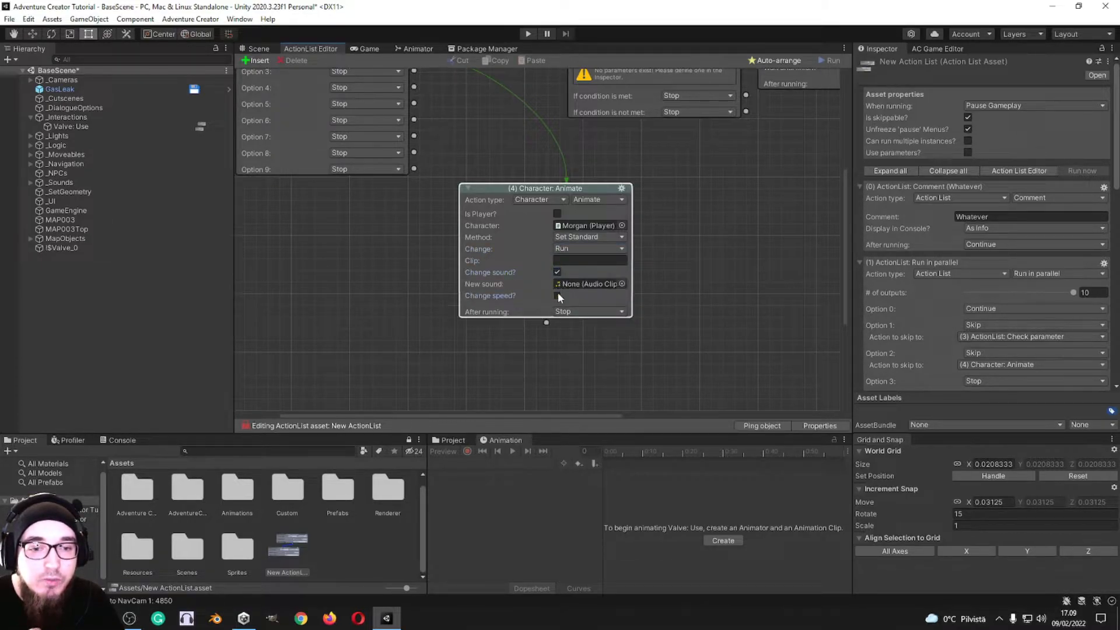
pyautogui.click(558, 296)
pyautogui.click(577, 238)
pyautogui.click(574, 248)
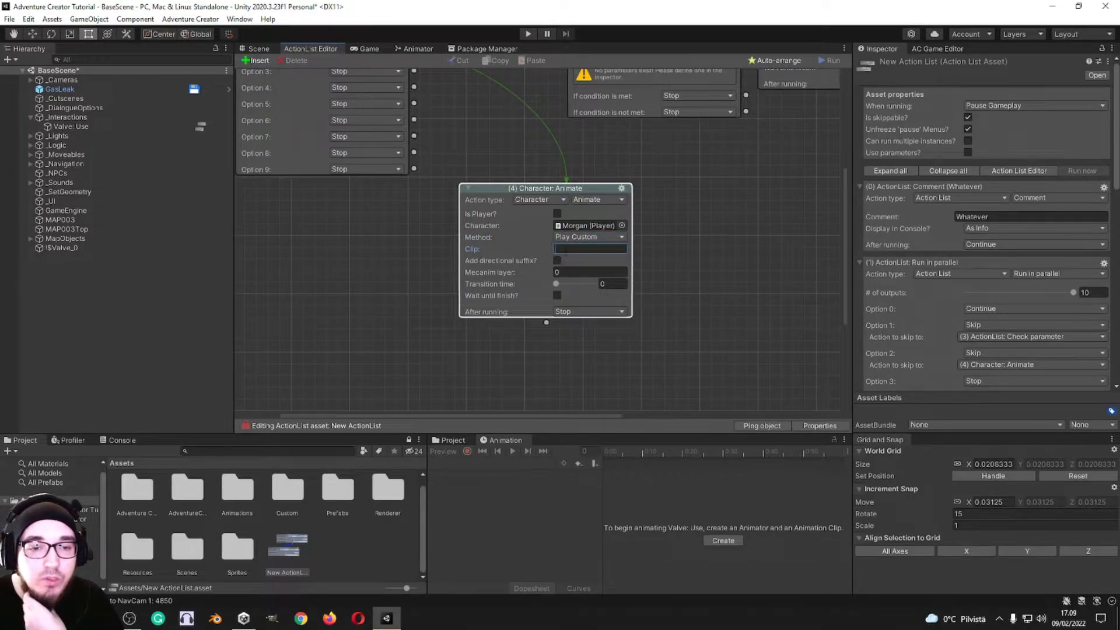
# Step: Change the action to Character: Change rendering and enable Is Player
pyautogui.click(587, 200)
pyautogui.click(637, 230)
pyautogui.click(557, 214)
# Step: Examine the Sorting, Sprite scale, Sprite direction and Sorting Map options, and the Facing directions choices with the rebuild directions option enabled
pyautogui.click(611, 229)
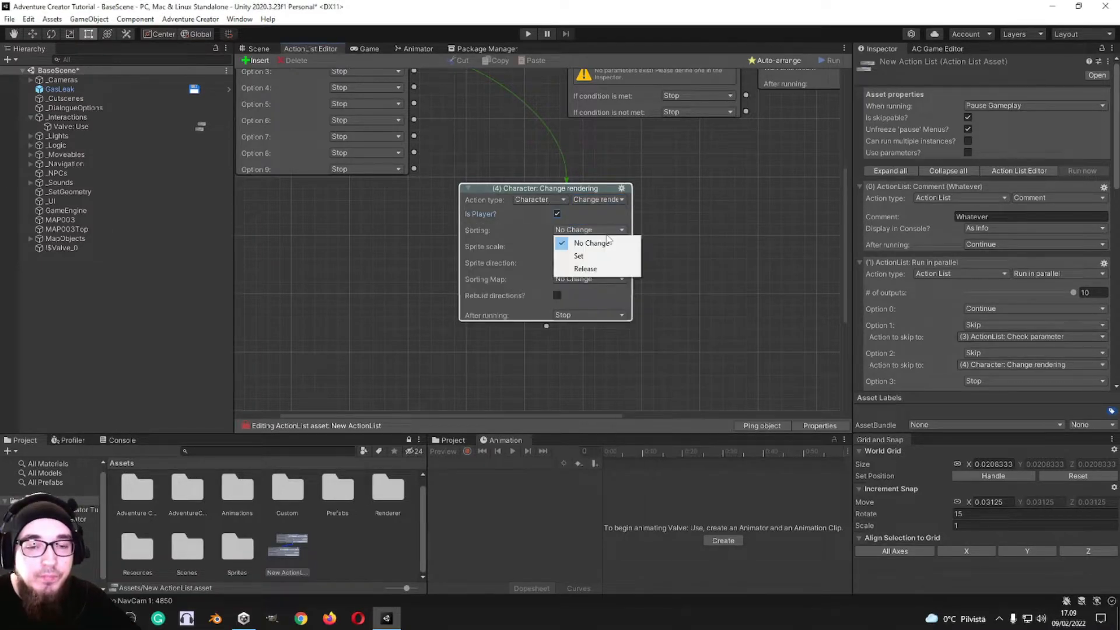
pyautogui.click(655, 232)
pyautogui.click(584, 249)
pyautogui.click(579, 263)
pyautogui.click(580, 265)
pyautogui.click(584, 277)
pyautogui.click(577, 283)
pyautogui.click(585, 266)
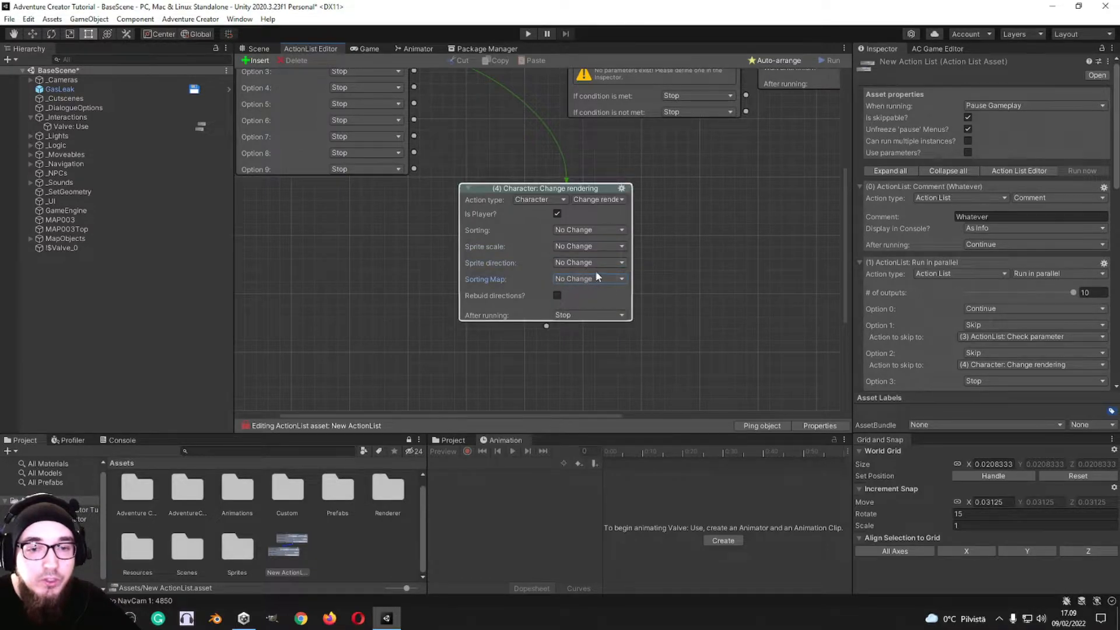
pyautogui.click(557, 296)
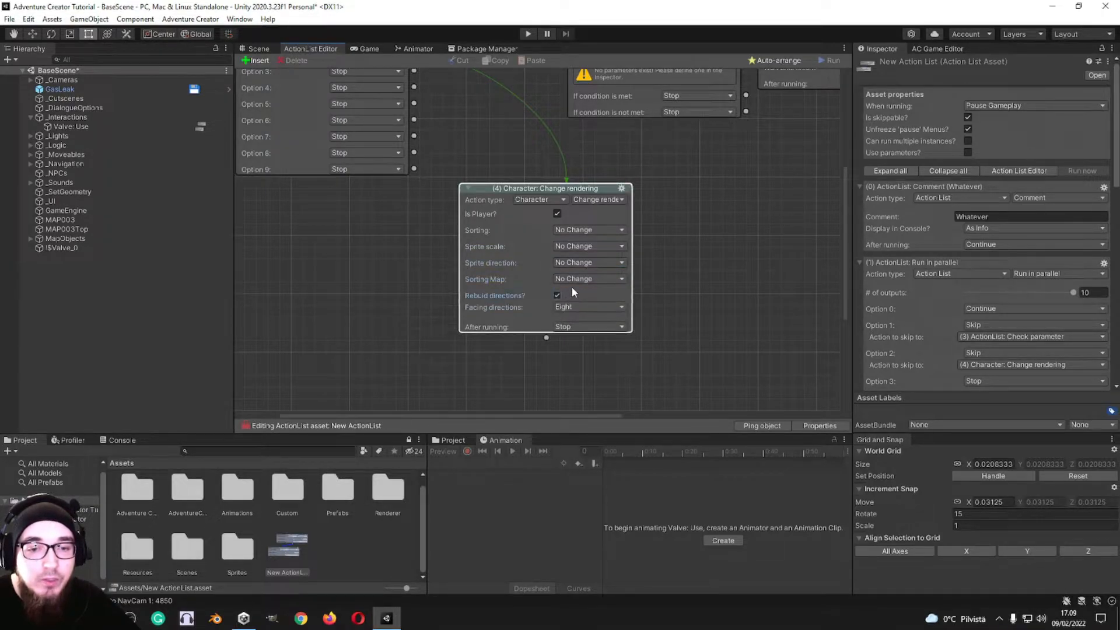
pyautogui.click(580, 308)
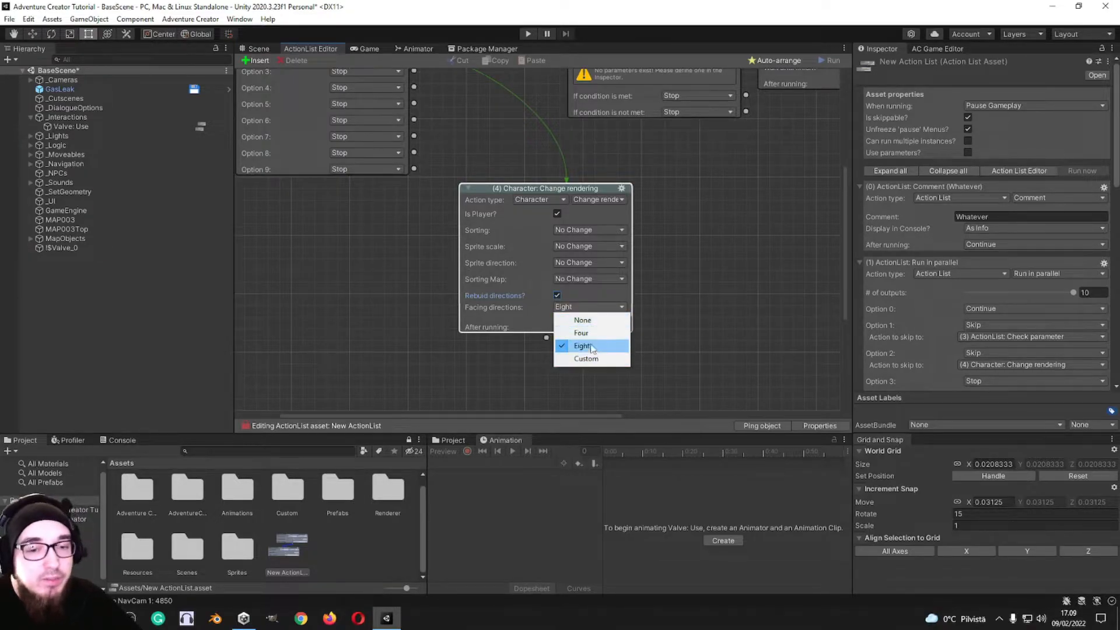
# Step: Change the action to Character: Face direction, enable Affect Player and set the direction to face to Down
pyautogui.click(591, 199)
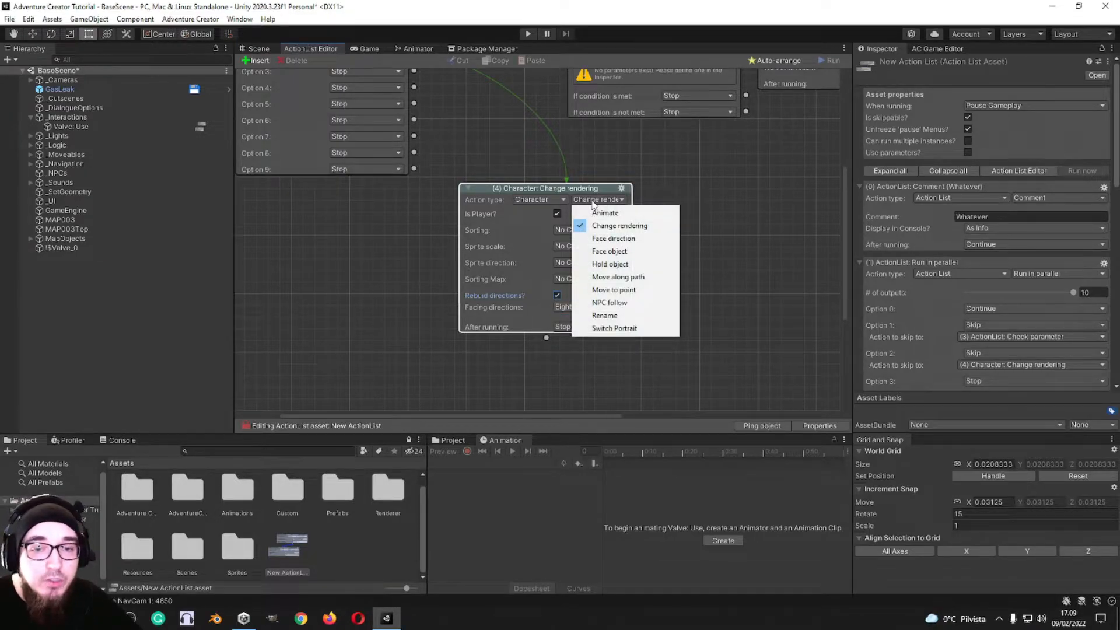
pyautogui.click(613, 239)
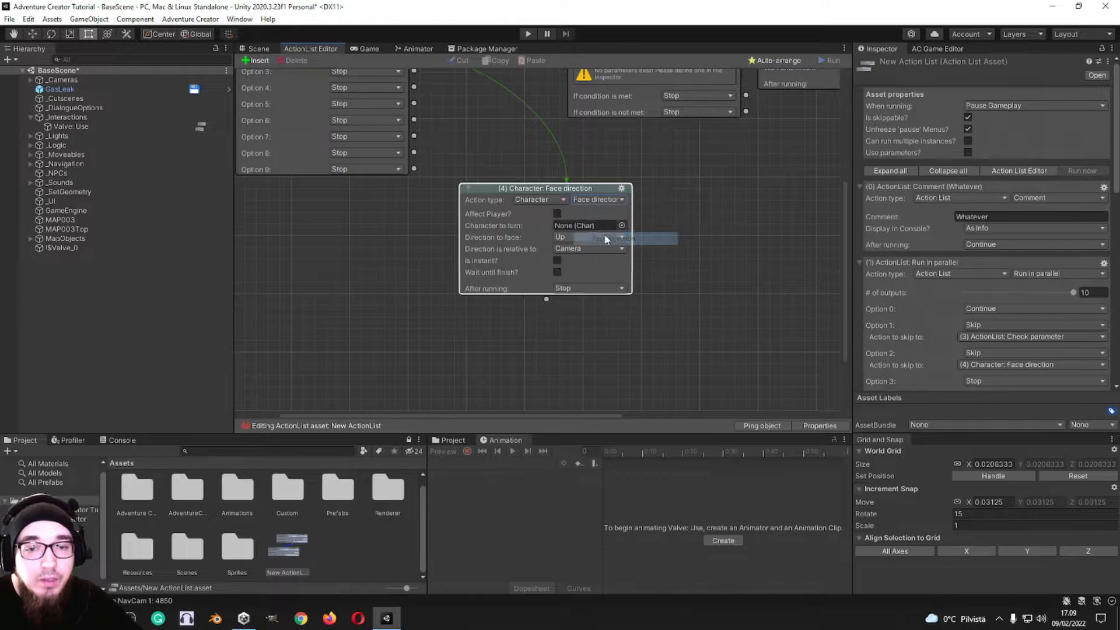
pyautogui.click(558, 214)
pyautogui.click(572, 226)
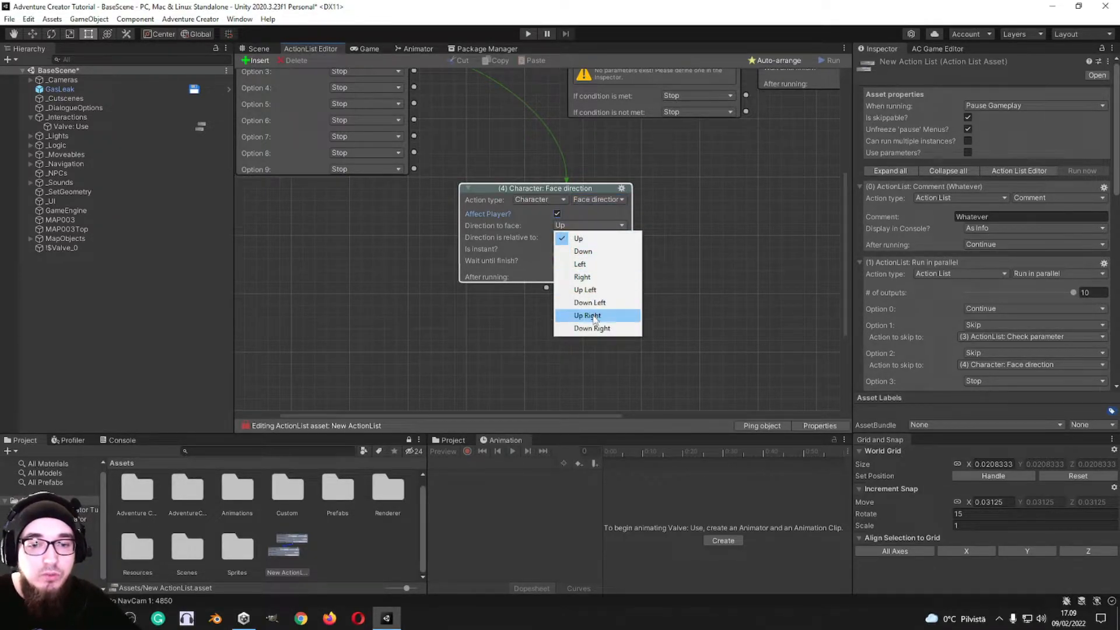
pyautogui.click(587, 251)
# Step: Turn off Affect Player and check which characters can be assigned as the character to turn
pyautogui.click(557, 215)
pyautogui.click(615, 226)
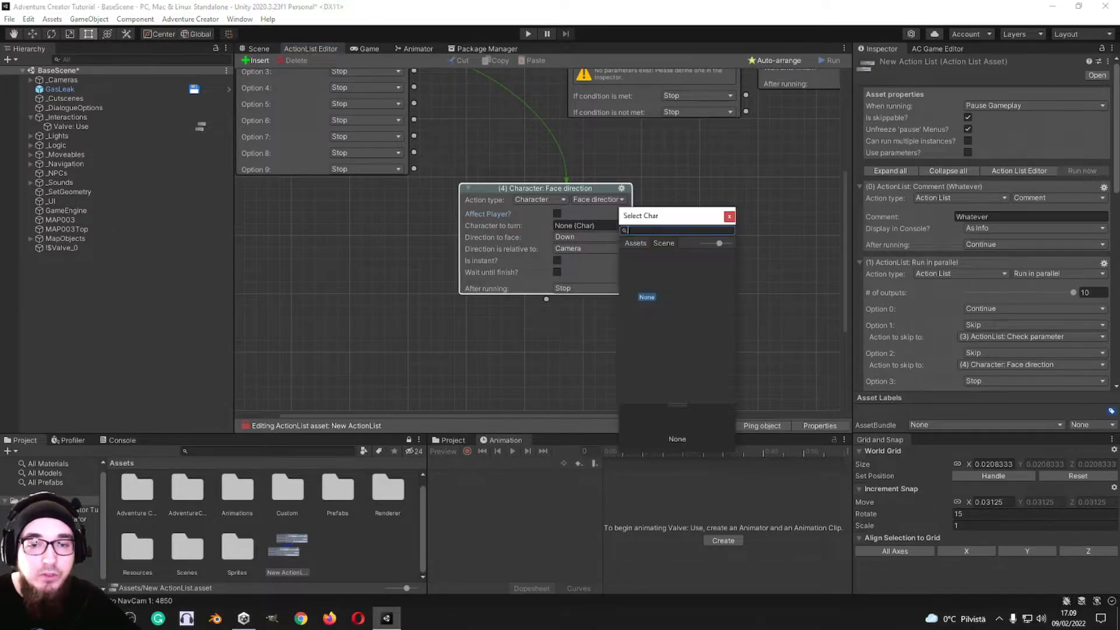
pyautogui.click(561, 226)
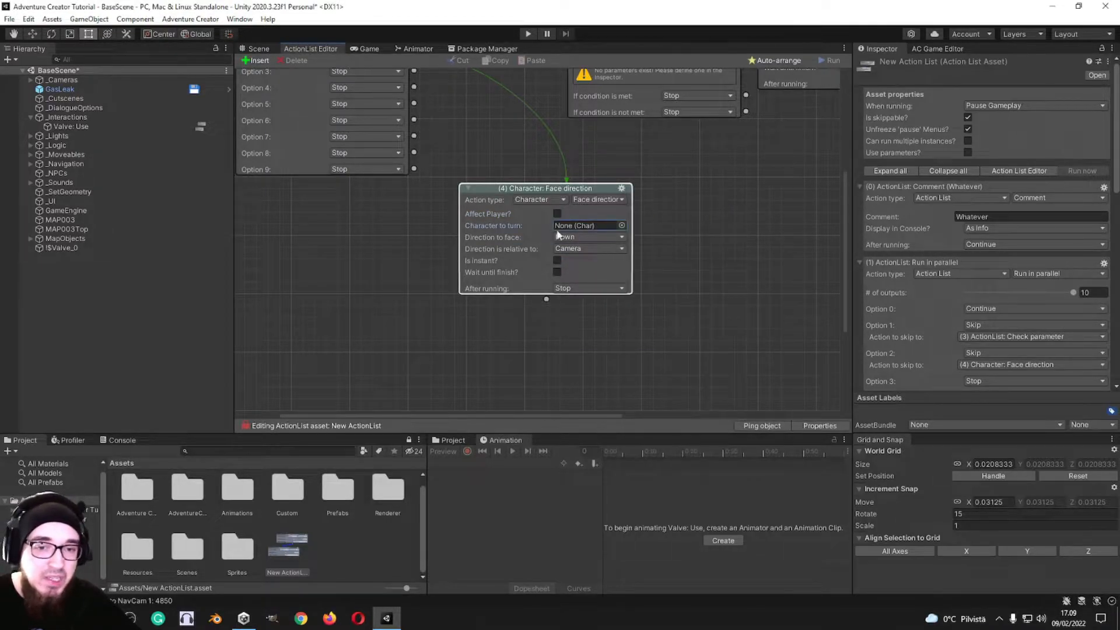
# Step: Turn Affect Player back on and set the direction to face to Up
pyautogui.click(579, 238)
pyautogui.click(583, 262)
pyautogui.click(558, 214)
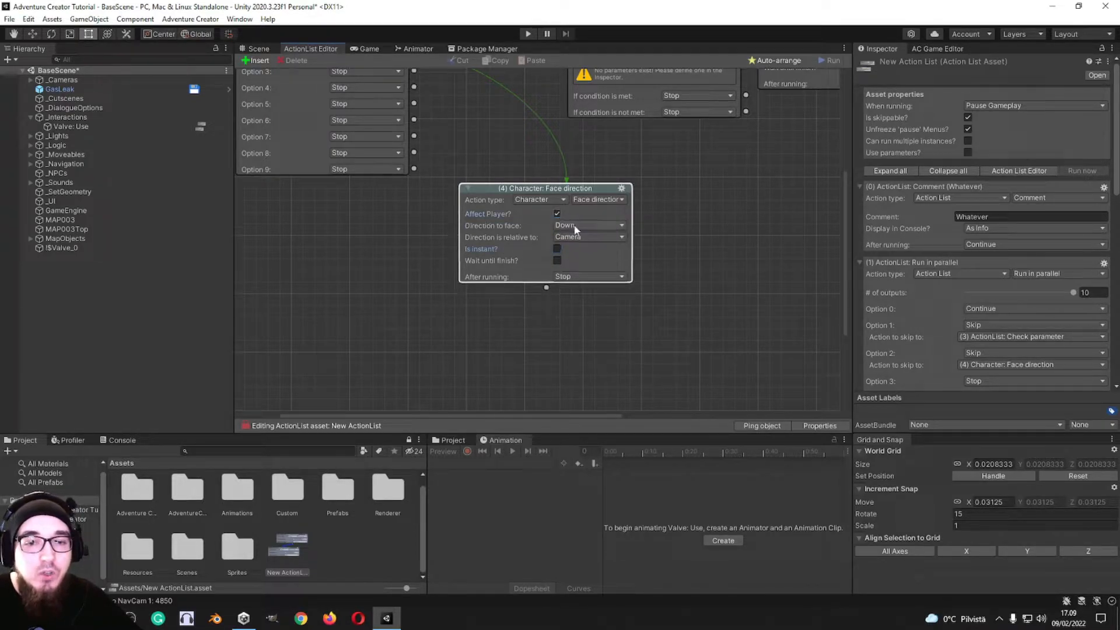
pyautogui.click(580, 225)
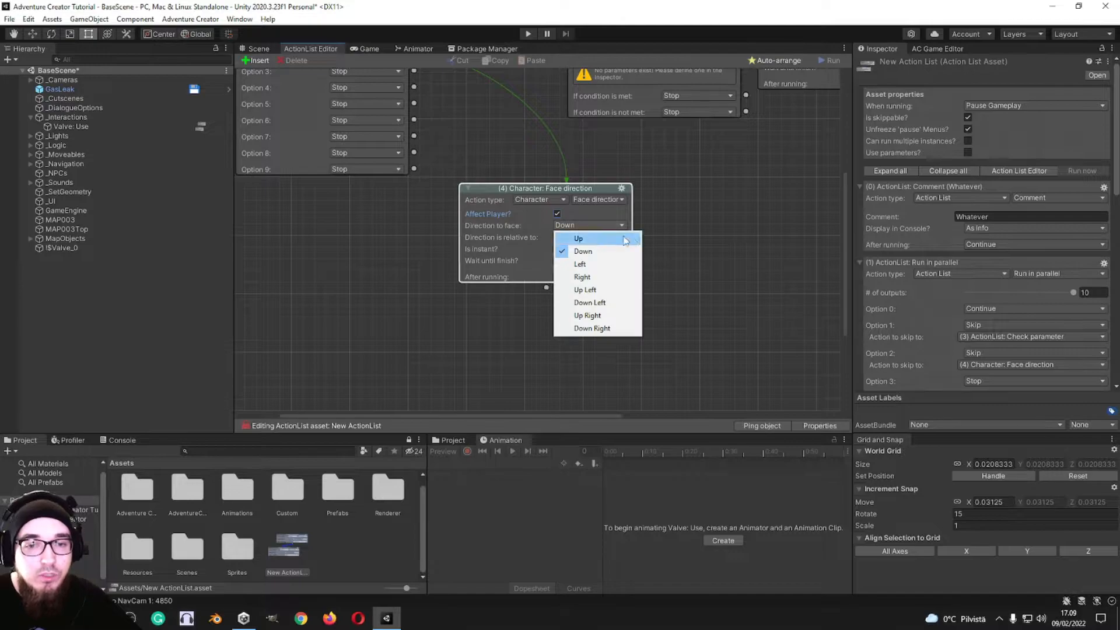
pyautogui.click(563, 236)
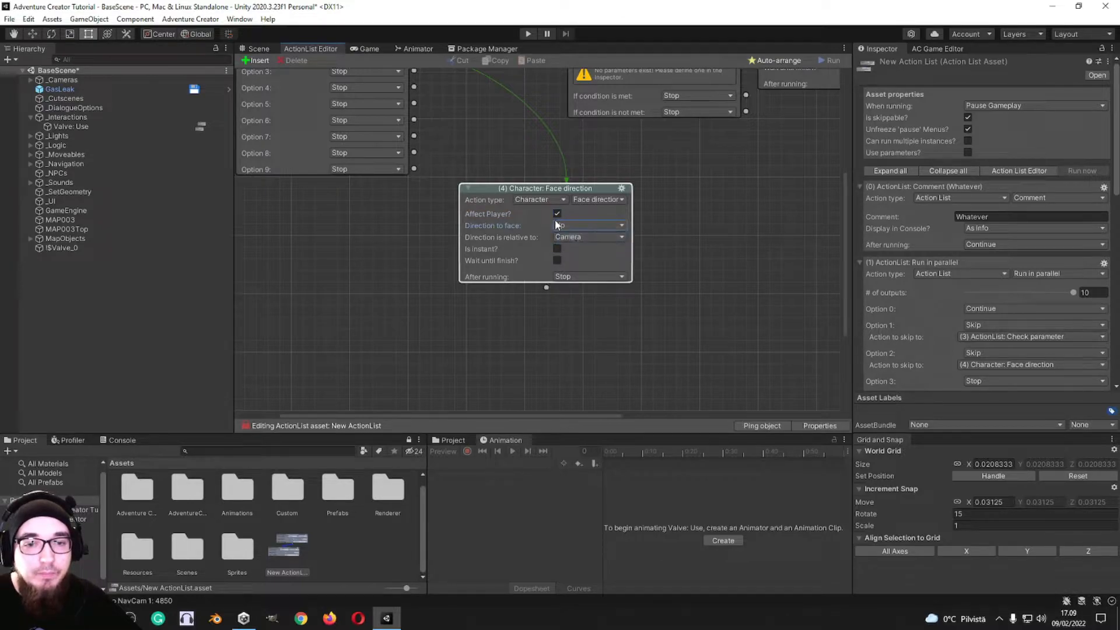
# Step: Change the action to Character: Face object and examine its Face with setting and the objects available to face
pyautogui.click(620, 199)
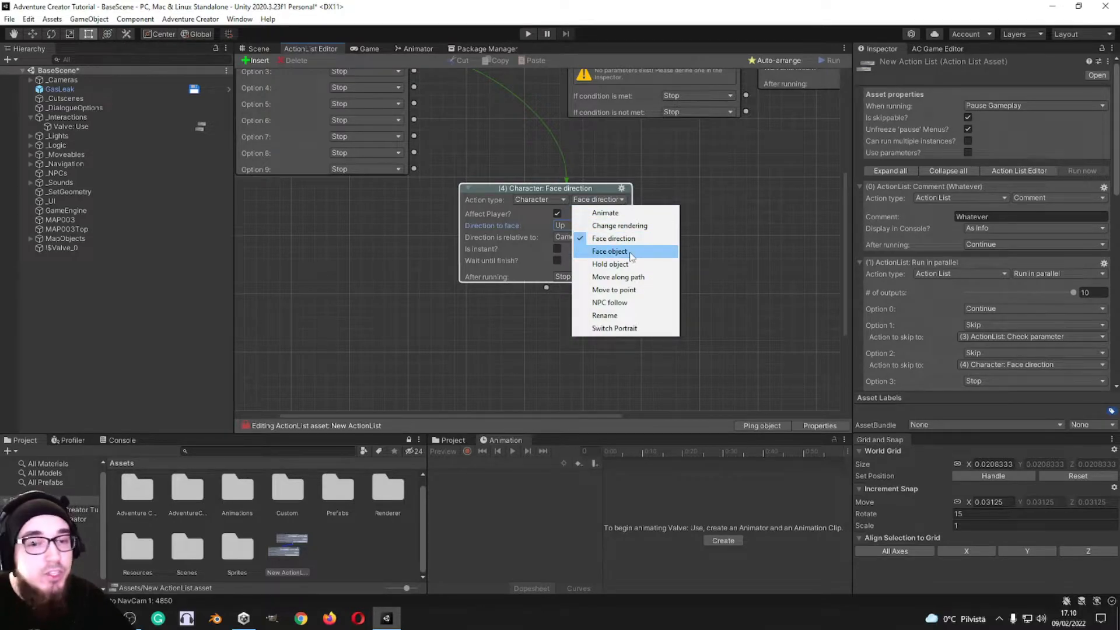
pyautogui.click(610, 252)
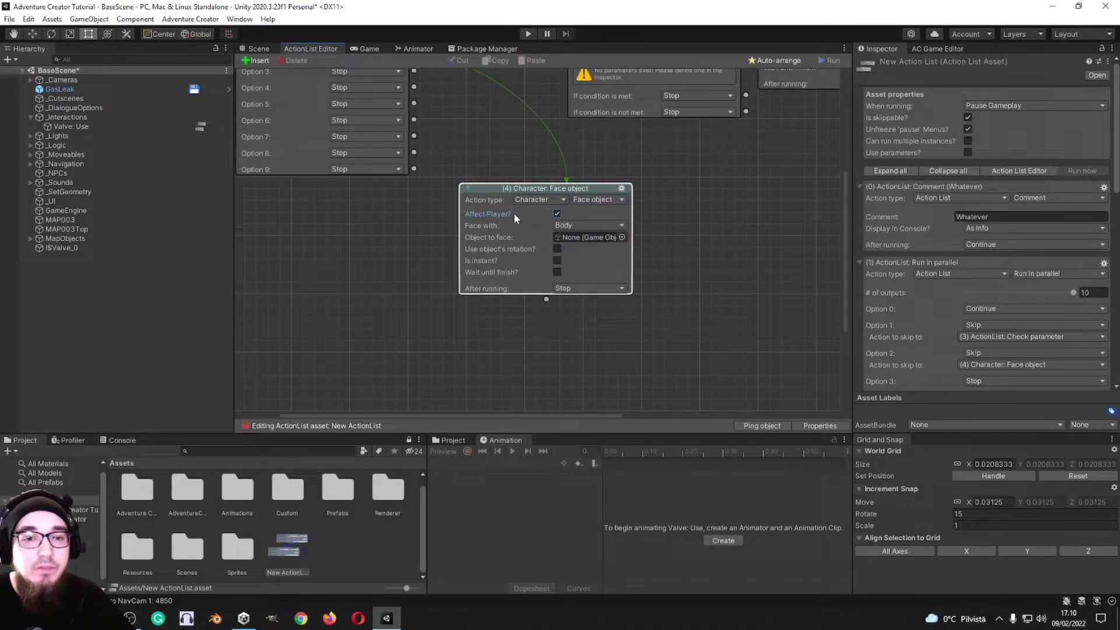
pyautogui.click(585, 227)
pyautogui.click(590, 230)
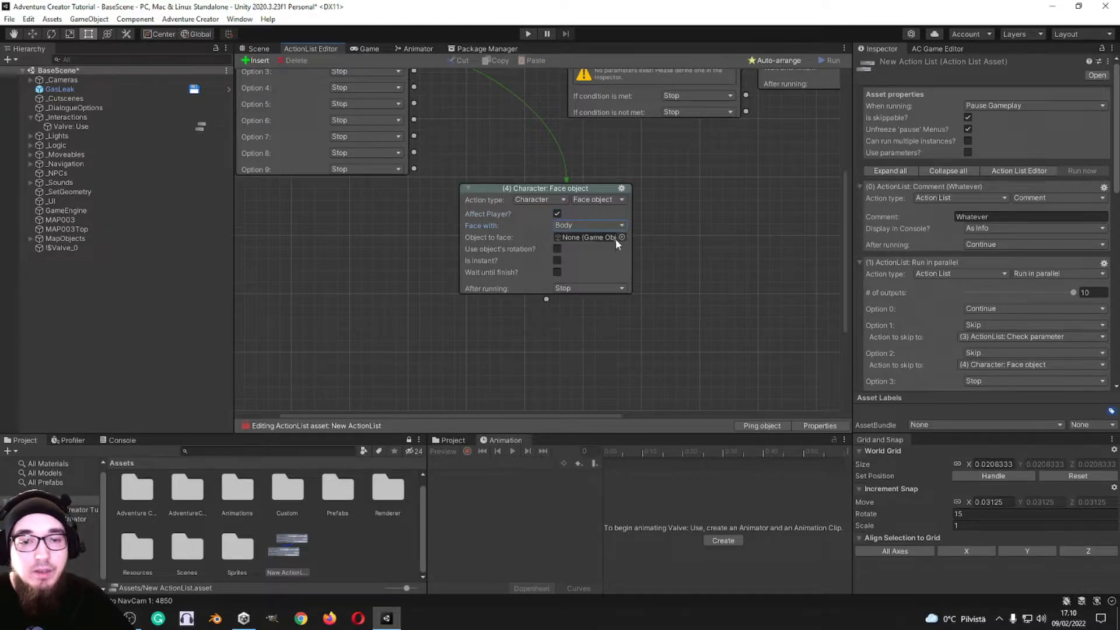
pyautogui.click(623, 238)
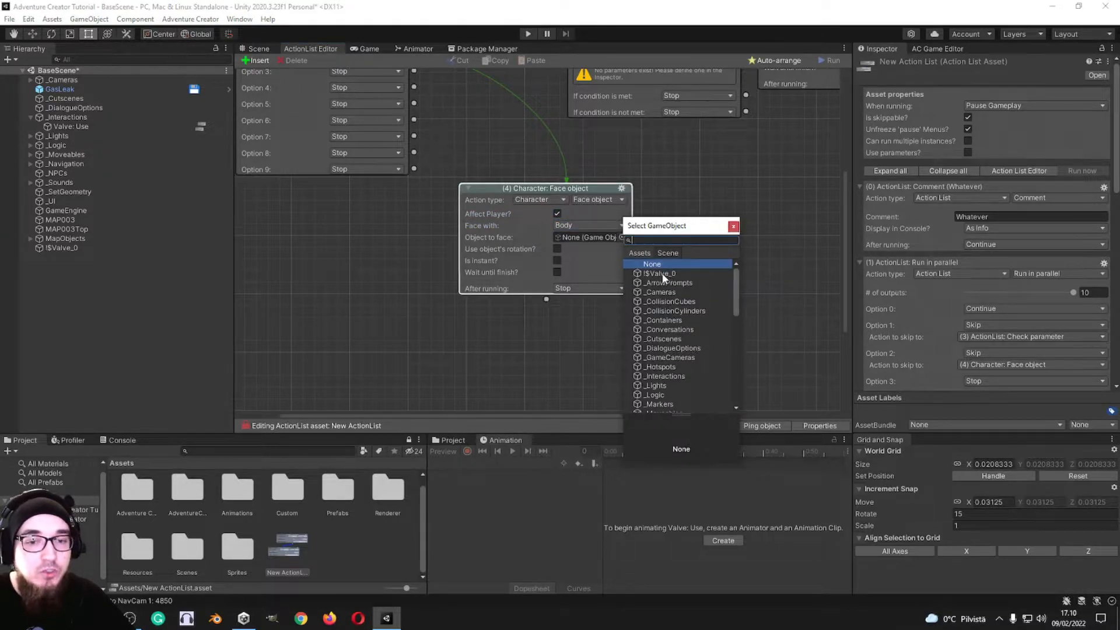
pyautogui.click(734, 226)
# Step: Change the action to Character: Hold object and compare its settings with Is Player on and off
pyautogui.click(609, 200)
pyautogui.click(625, 265)
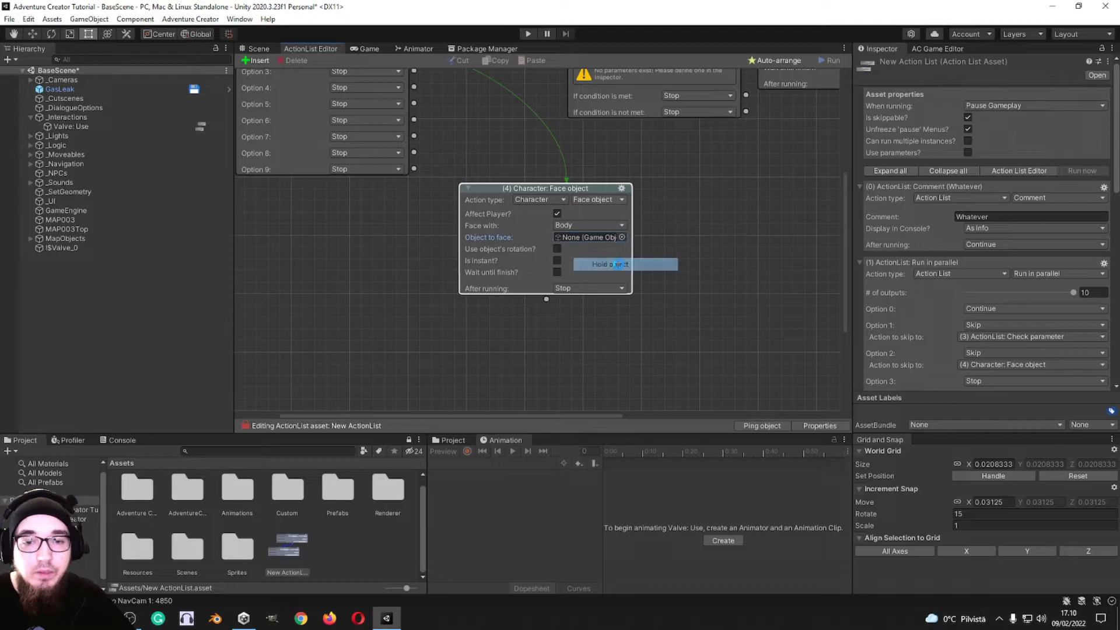
pyautogui.click(557, 213)
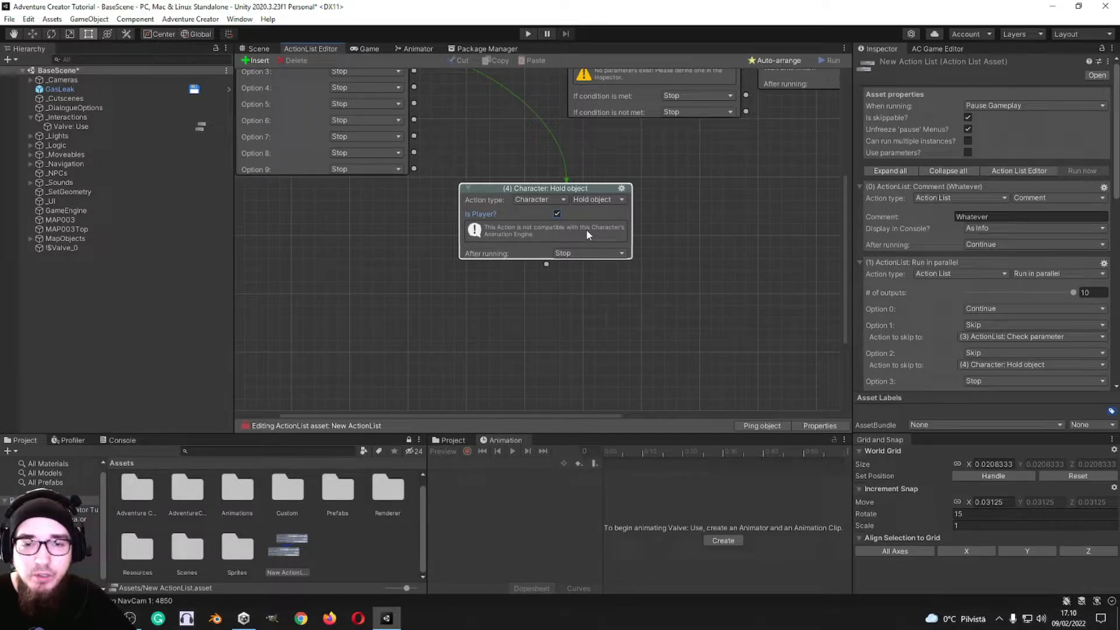
pyautogui.click(558, 213)
# Step: Change the action to Character: Move along path with Is Player enabled and the Move On New Path method, checking the available paths
pyautogui.click(603, 200)
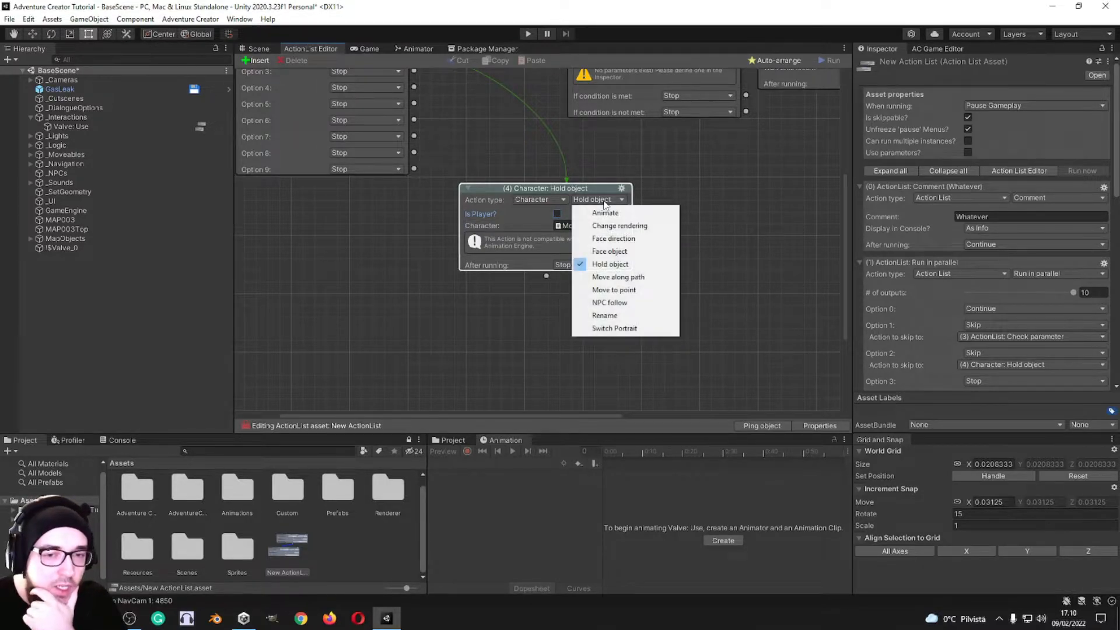
pyautogui.click(638, 280)
pyautogui.click(557, 215)
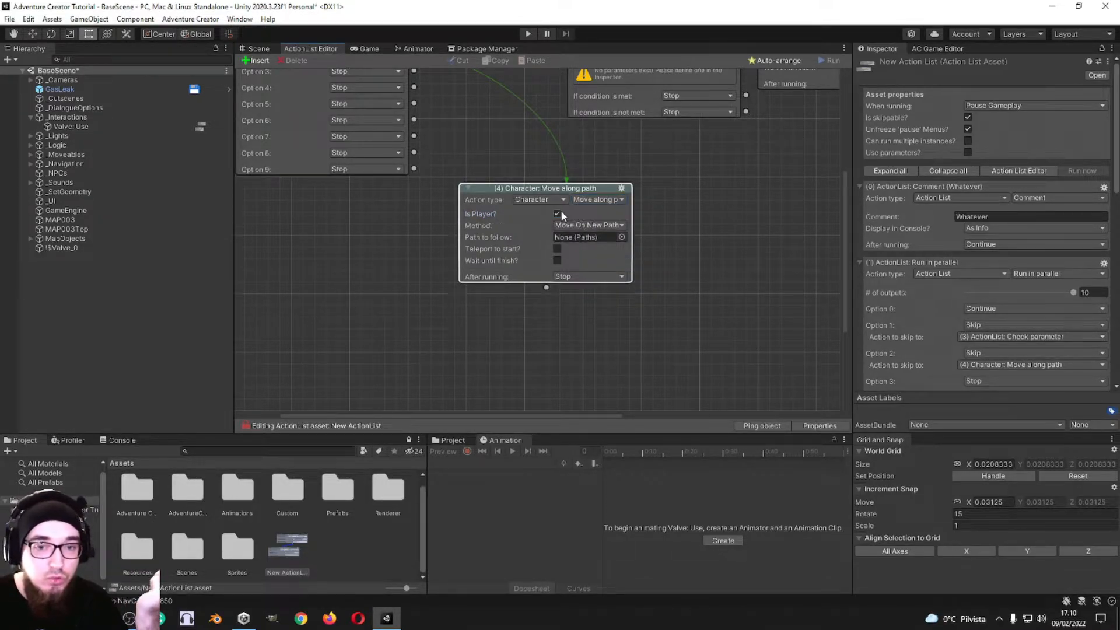
pyautogui.click(622, 237)
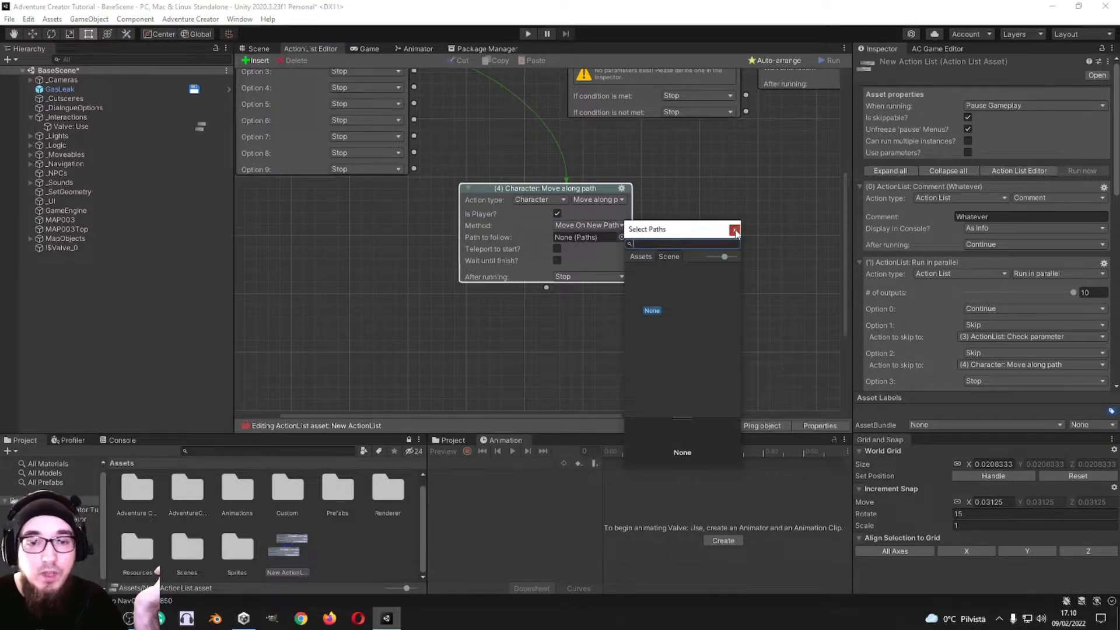
pyautogui.click(590, 226)
pyautogui.click(604, 238)
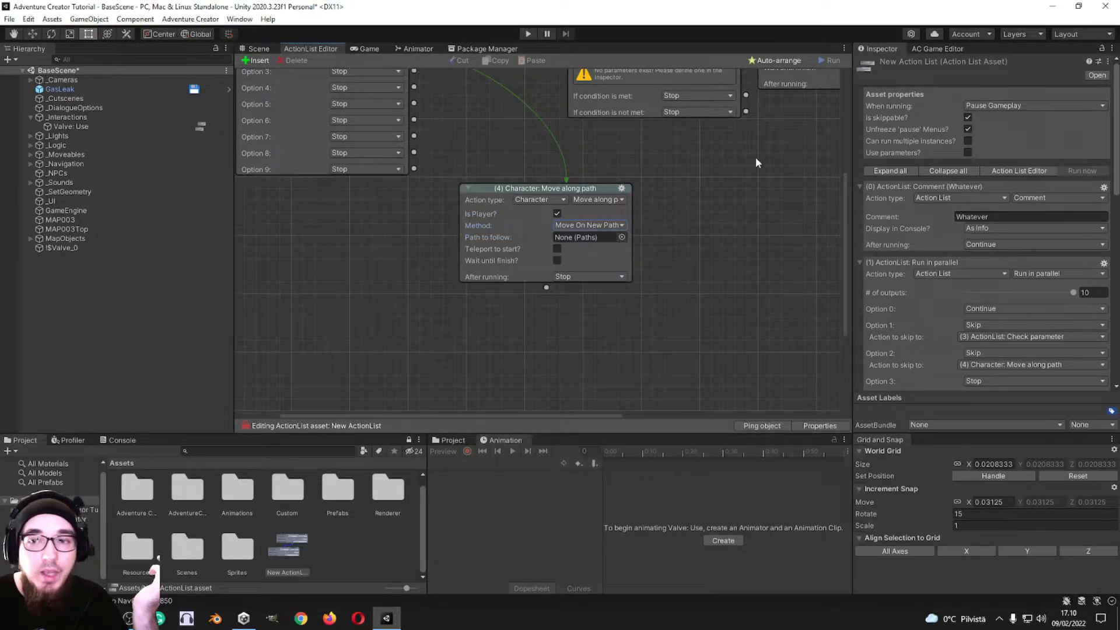
# Step: Add a new Path navigation prefab to the scene from the Scene manager
pyautogui.click(938, 49)
pyautogui.scroll(-10, 905, 256)
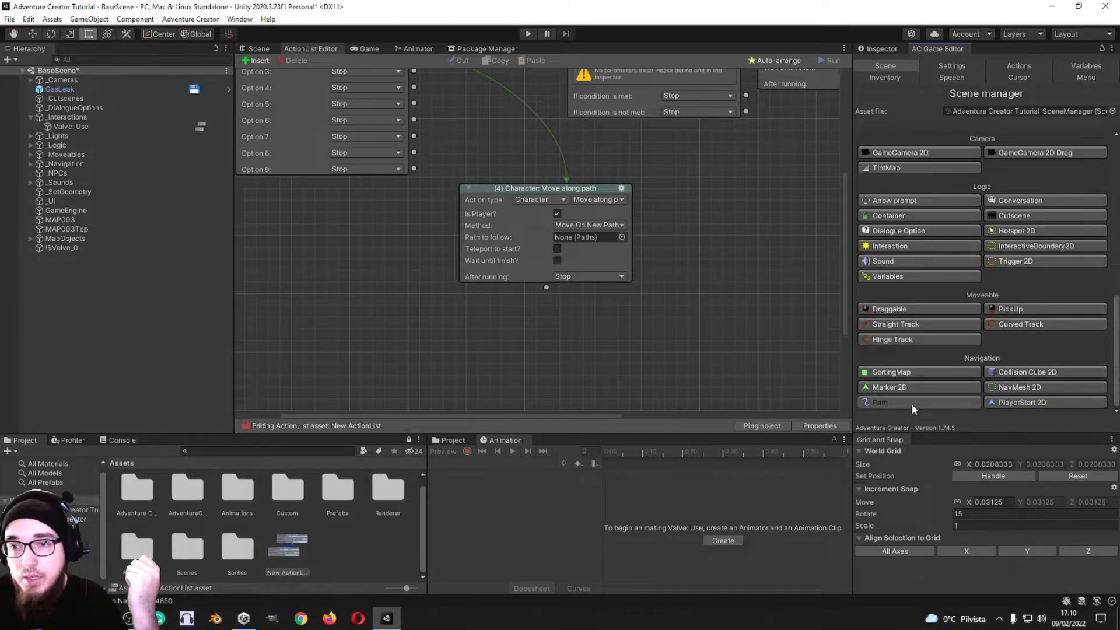
pyautogui.click(910, 403)
pyautogui.click(1088, 300)
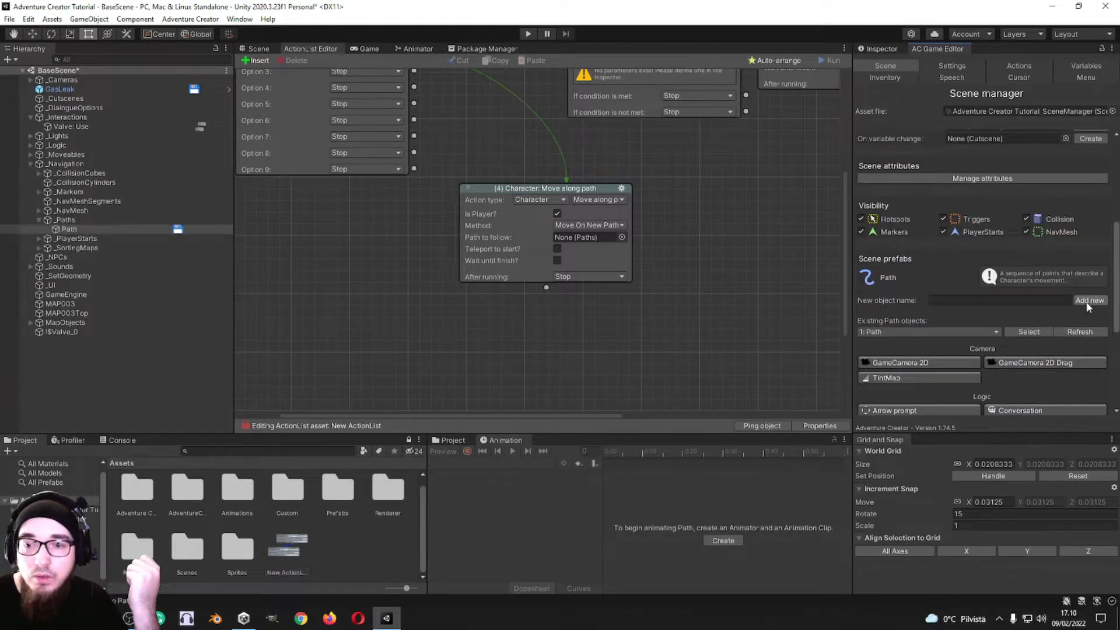
# Step: Show the new Path in the scene view and move it to about X -1.97, Y 0.01
pyautogui.click(257, 49)
pyautogui.doubleClick(69, 230)
pyautogui.press('w')
pyautogui.moveTo(539, 216); pyautogui.dragTo(399, 216)
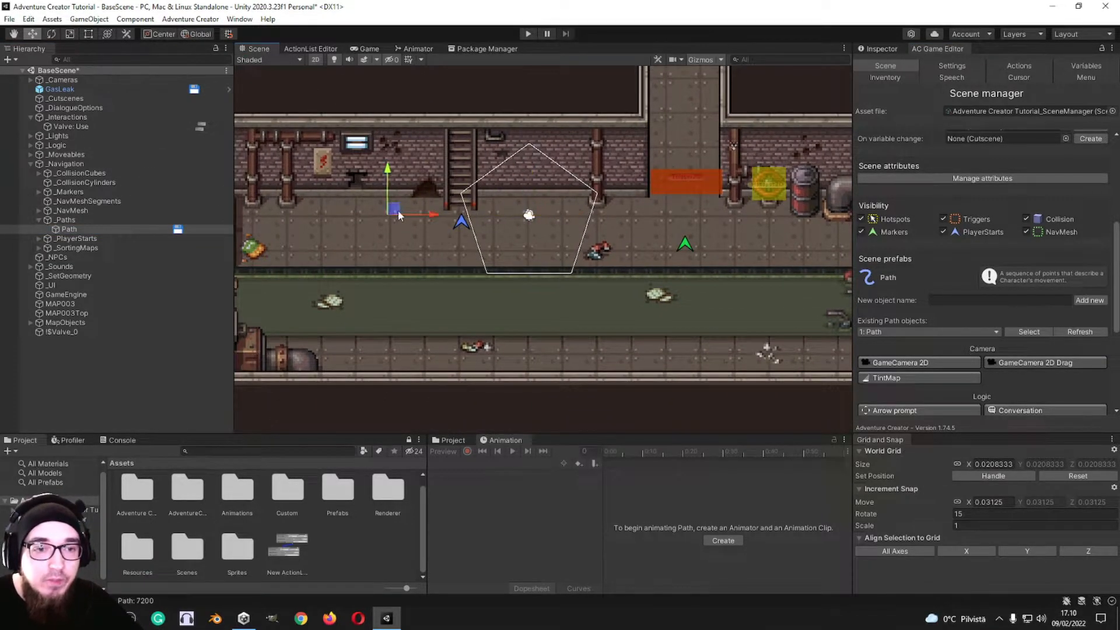
# Step: Expand the Path's Paths script properties and set the node wait time to 1 s
pyautogui.click(883, 49)
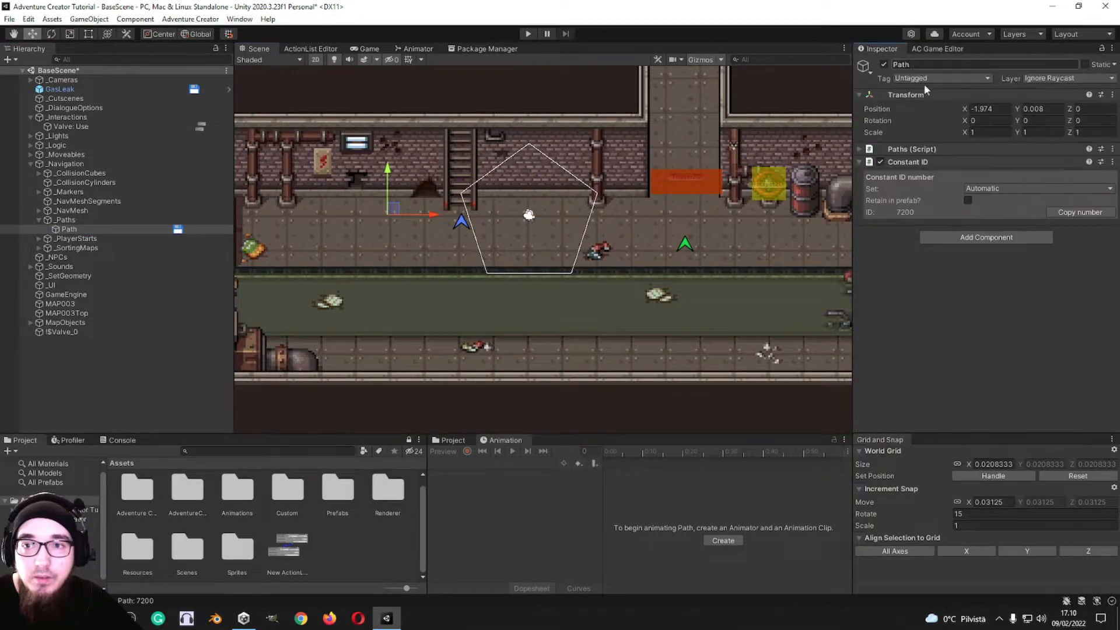
pyautogui.click(919, 149)
pyautogui.click(968, 176)
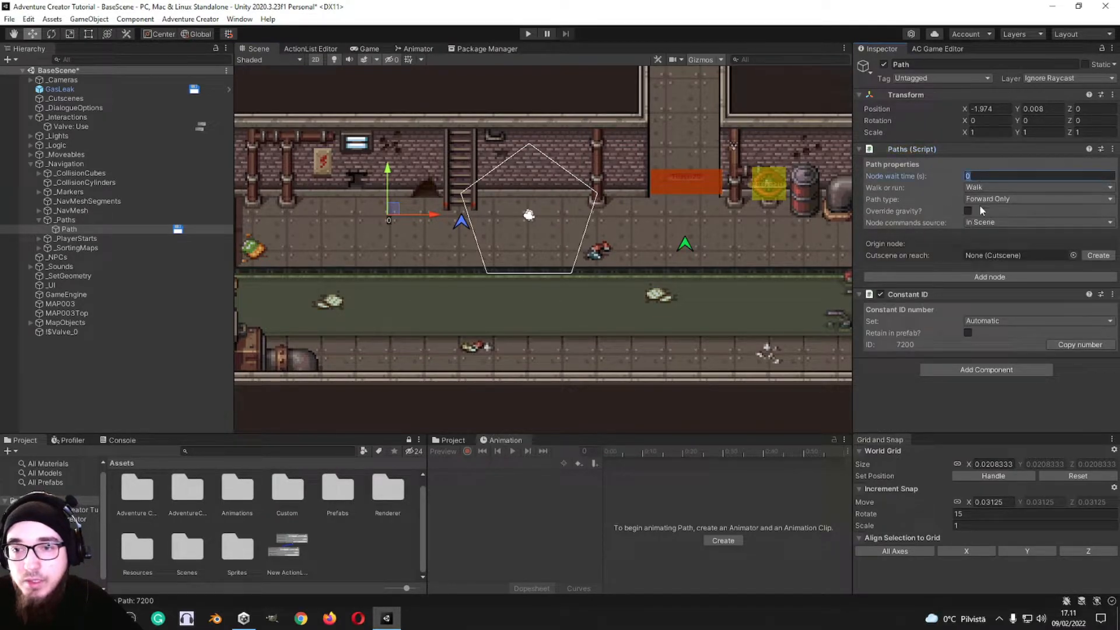
pyautogui.write('1')
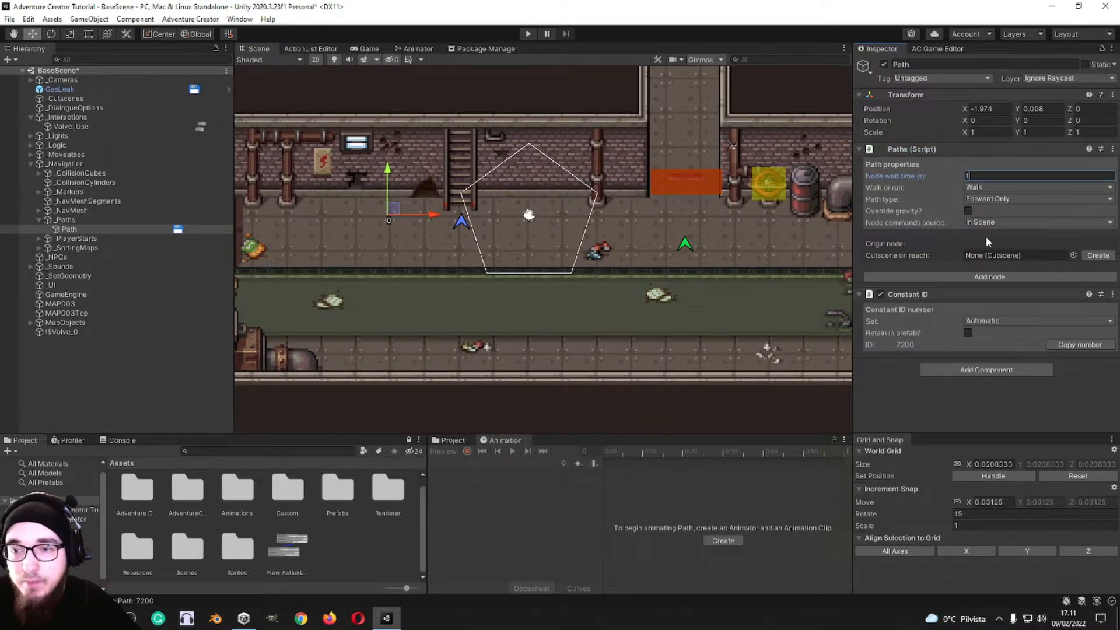
# Step: Add a node to the Path and move it to about X 1.99, Y -0.22 in the scene
pyautogui.click(983, 278)
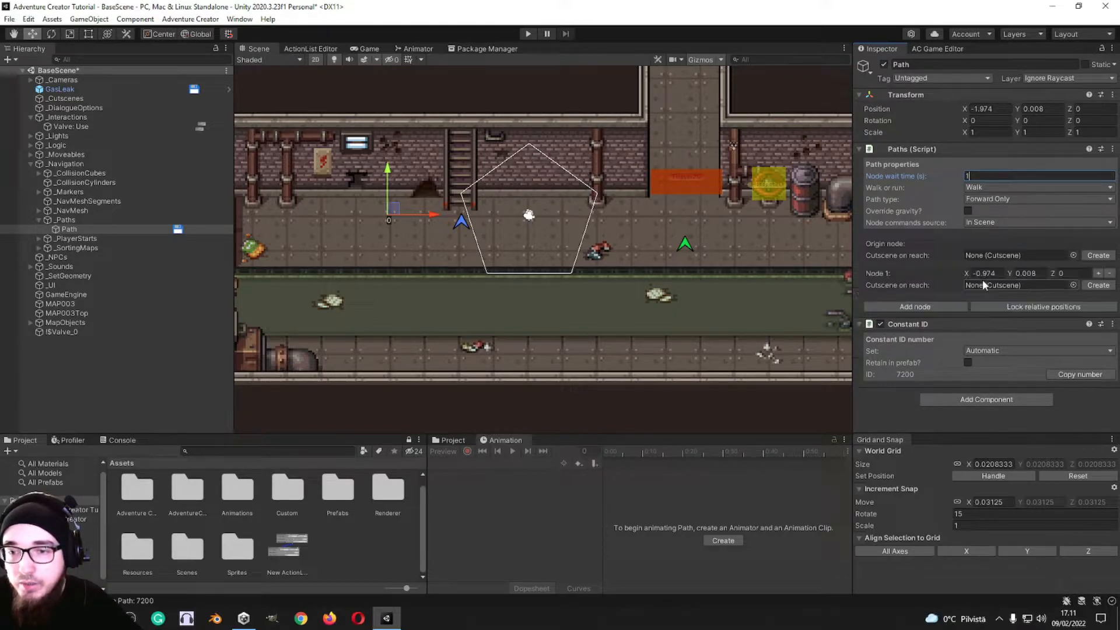
pyautogui.click(529, 215)
pyautogui.moveTo(529, 214); pyautogui.dragTo(680, 228)
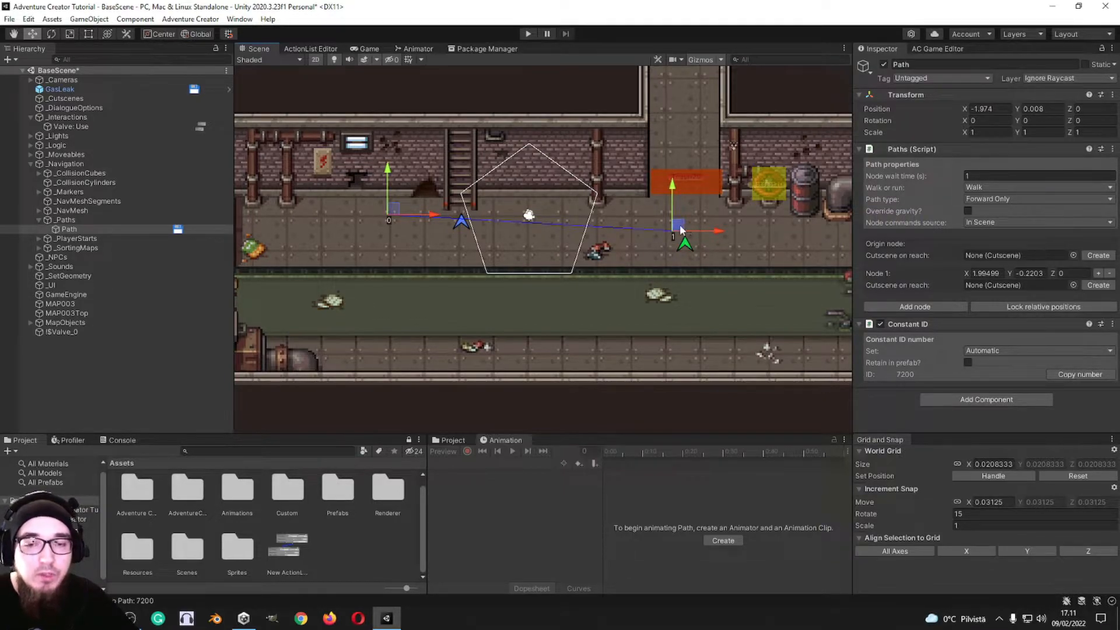
# Step: Set the new Path as the path to follow in the Move along path action, with Teleport to start and Wait until finish disabled
pyautogui.click(311, 48)
pyautogui.click(558, 266)
pyautogui.click(557, 278)
pyautogui.moveTo(581, 190); pyautogui.dragTo(584, 166)
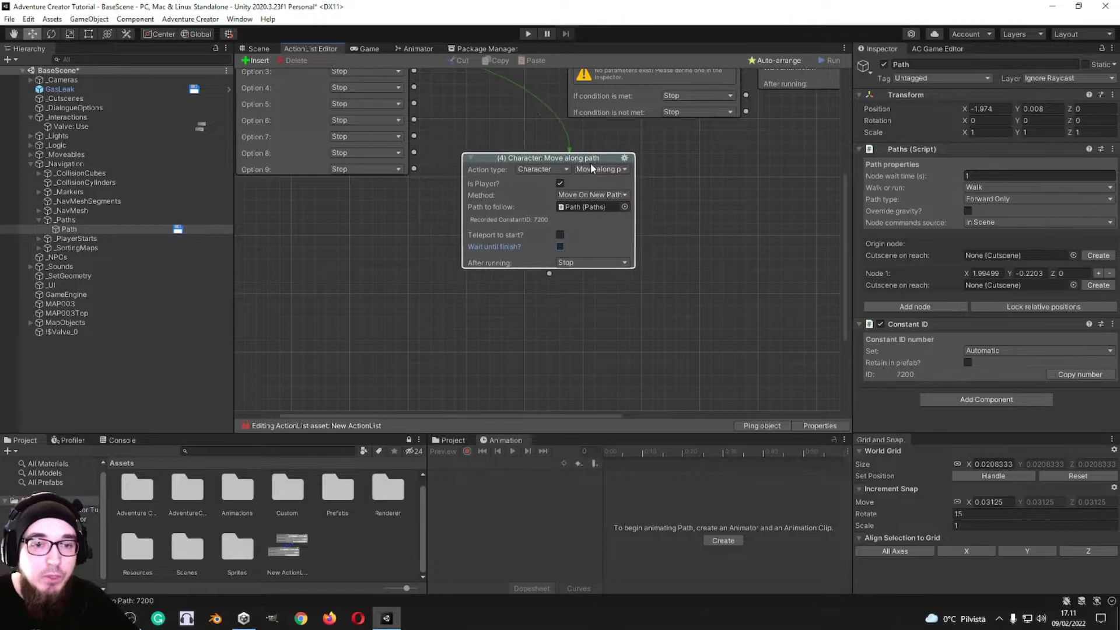
# Step: Continue into a new Character: Move to point action with Is Player enabled, Marker2D as the marker to reach, and Pathfind disabled
pyautogui.click(562, 275)
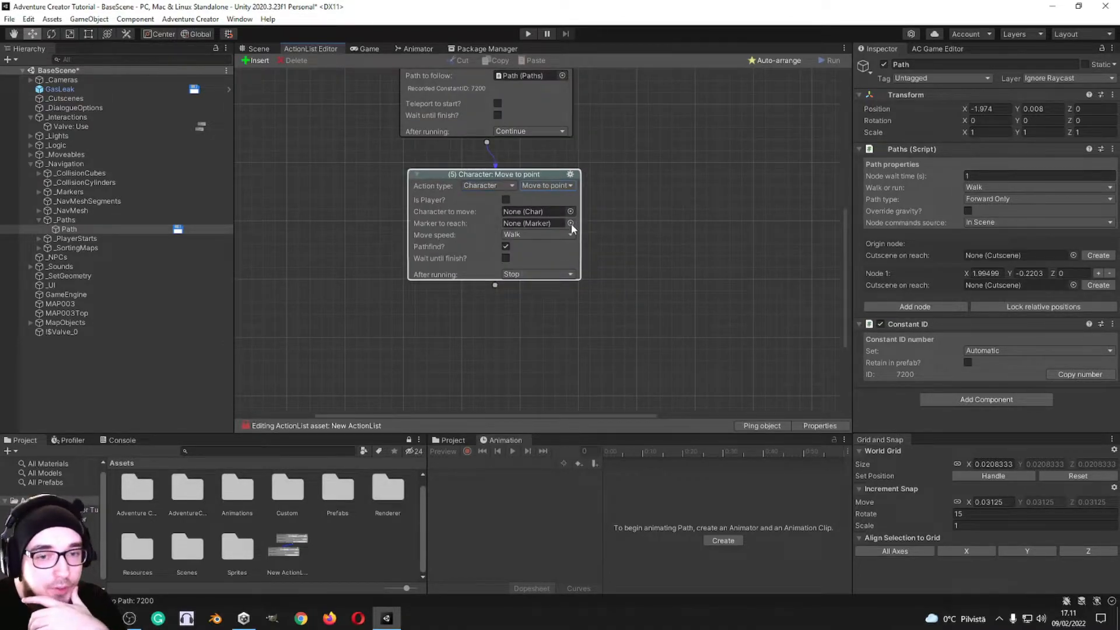
pyautogui.click(571, 211)
pyautogui.click(506, 200)
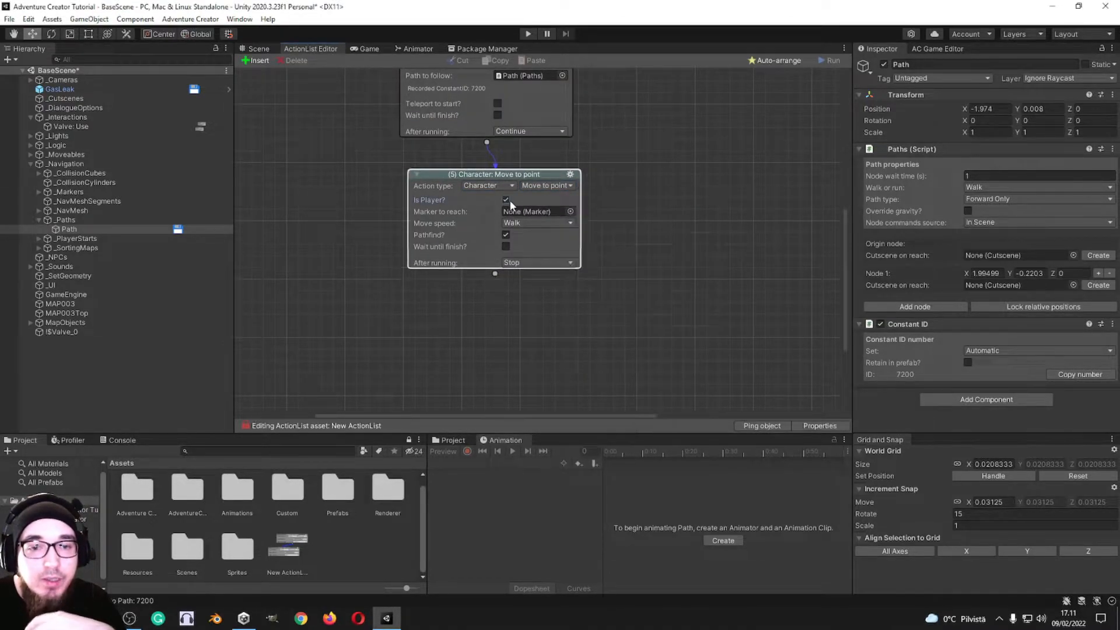
pyautogui.click(570, 211)
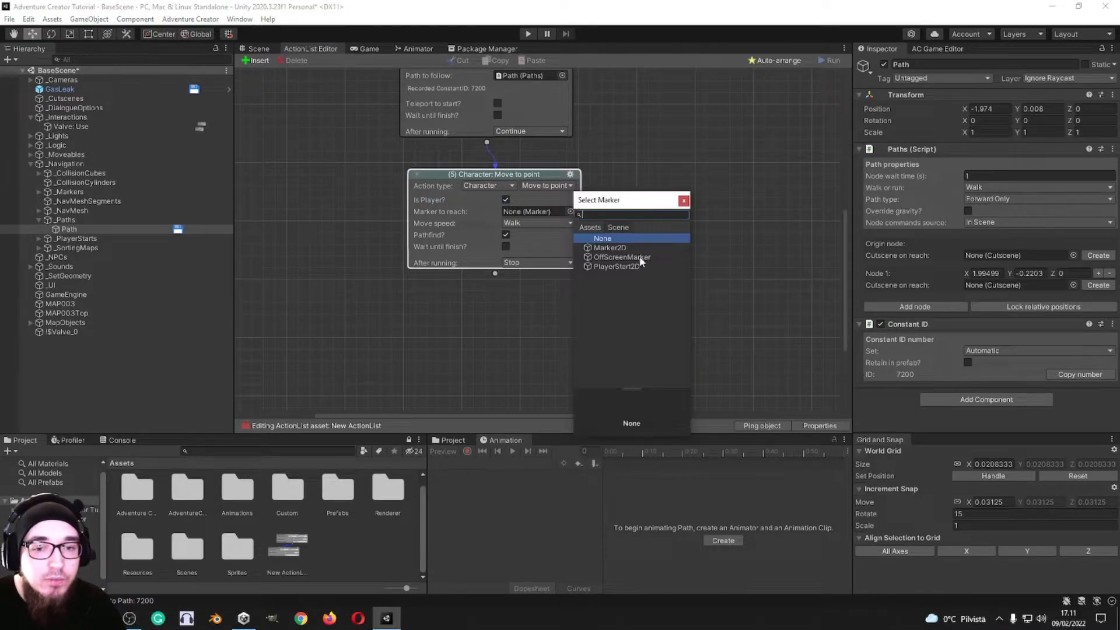
pyautogui.doubleClick(622, 248)
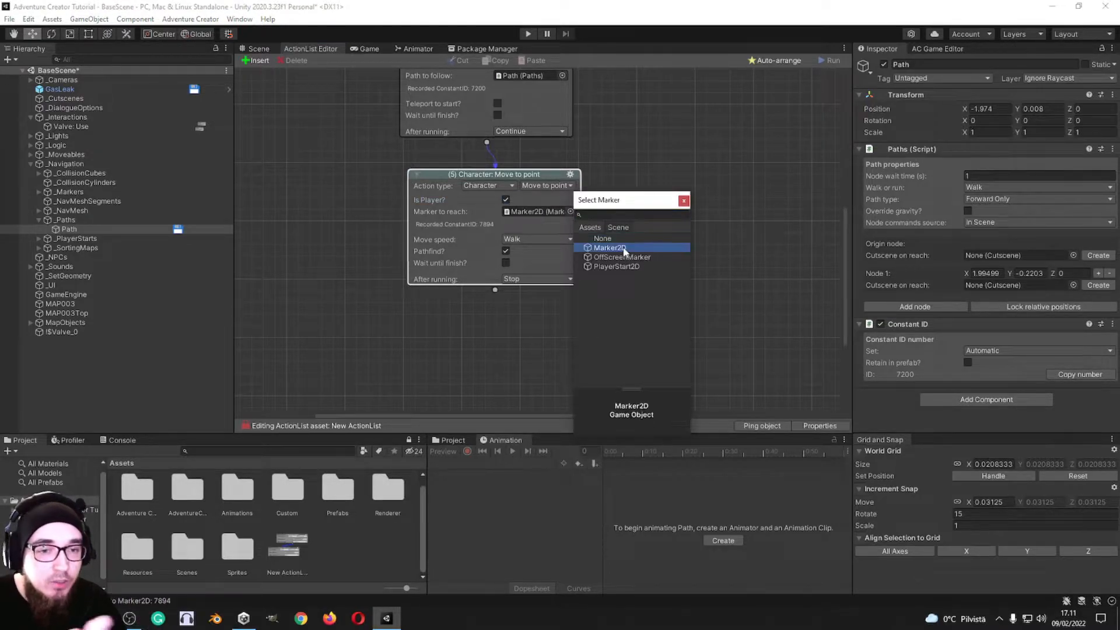
pyautogui.click(531, 252)
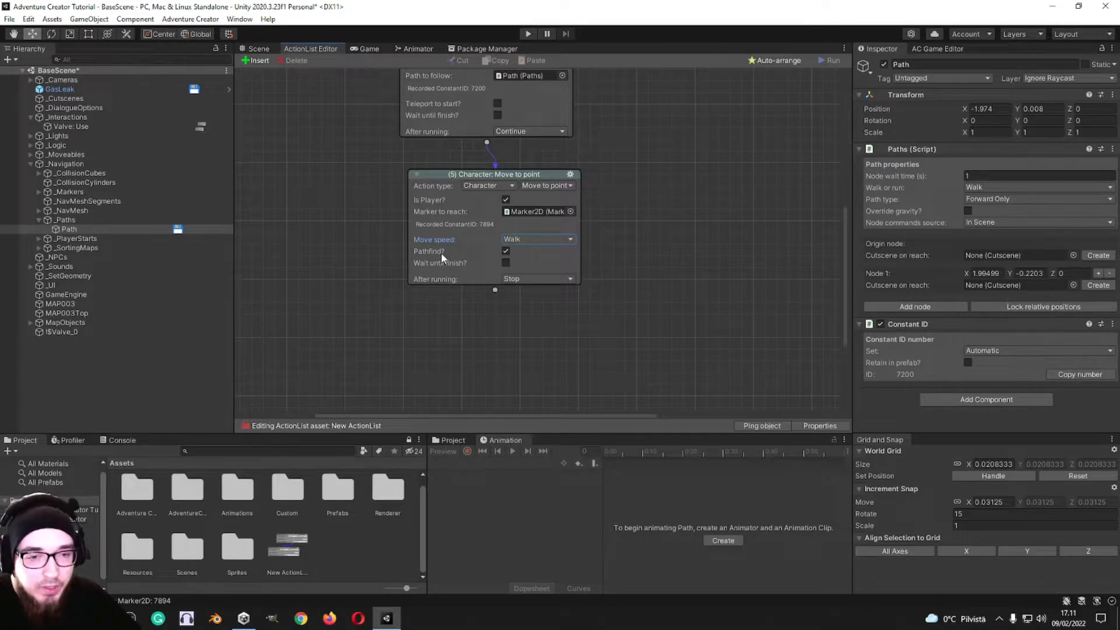
pyautogui.click(506, 251)
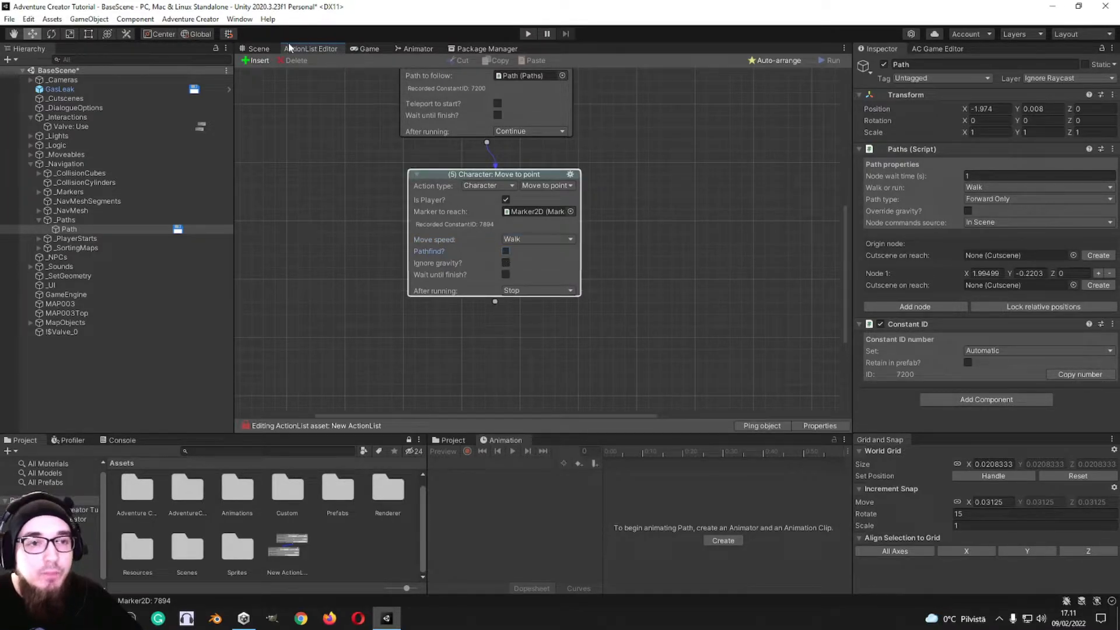
# Step: Examine the marker, PlayerStart2D and the Default NavMesh in the scene to see how pathfinding affects the player's route
pyautogui.click(259, 49)
pyautogui.scroll(-2, 543, 234)
pyautogui.scroll(5, 450, 250)
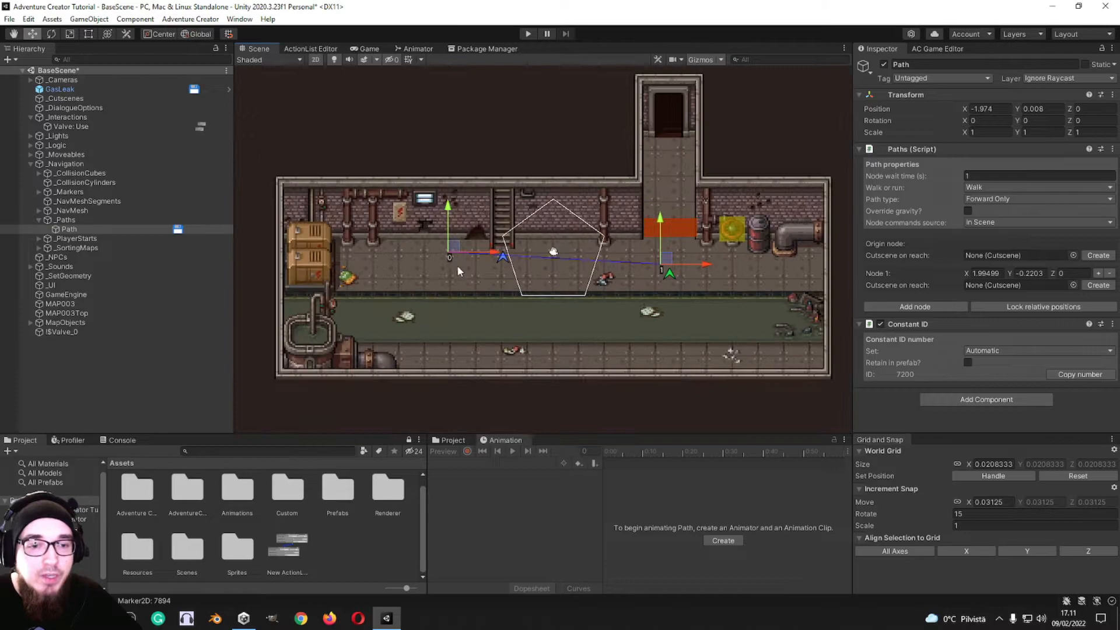
pyautogui.moveTo(813, 288); pyautogui.dragTo(626, 266, button='middle')
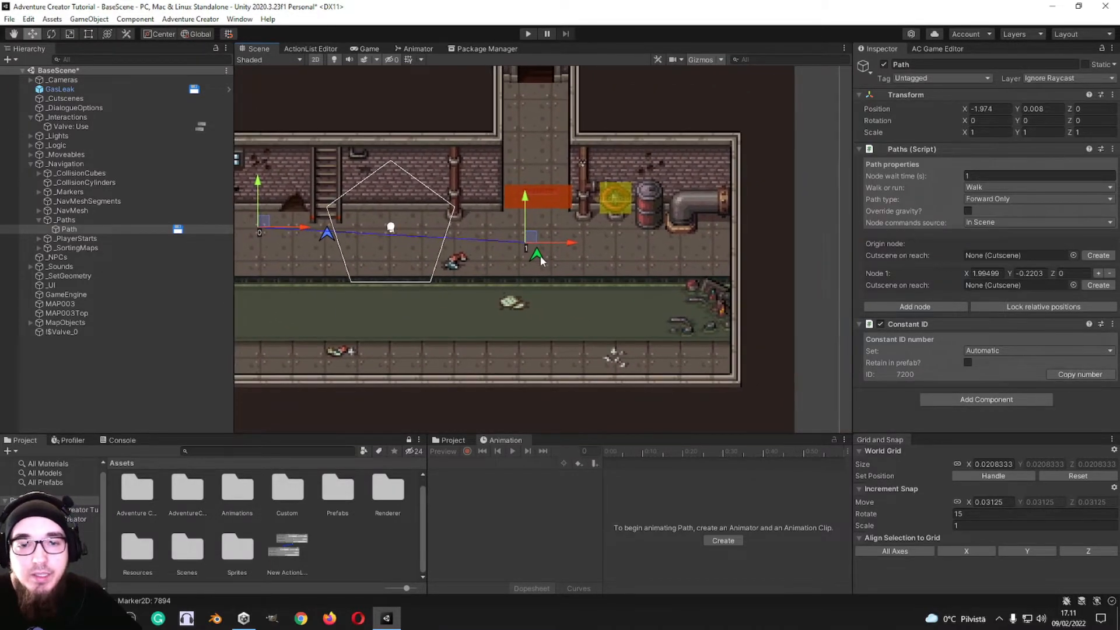
pyautogui.click(539, 256)
pyautogui.moveTo(378, 236); pyautogui.dragTo(497, 241, button='middle')
pyautogui.click(445, 240)
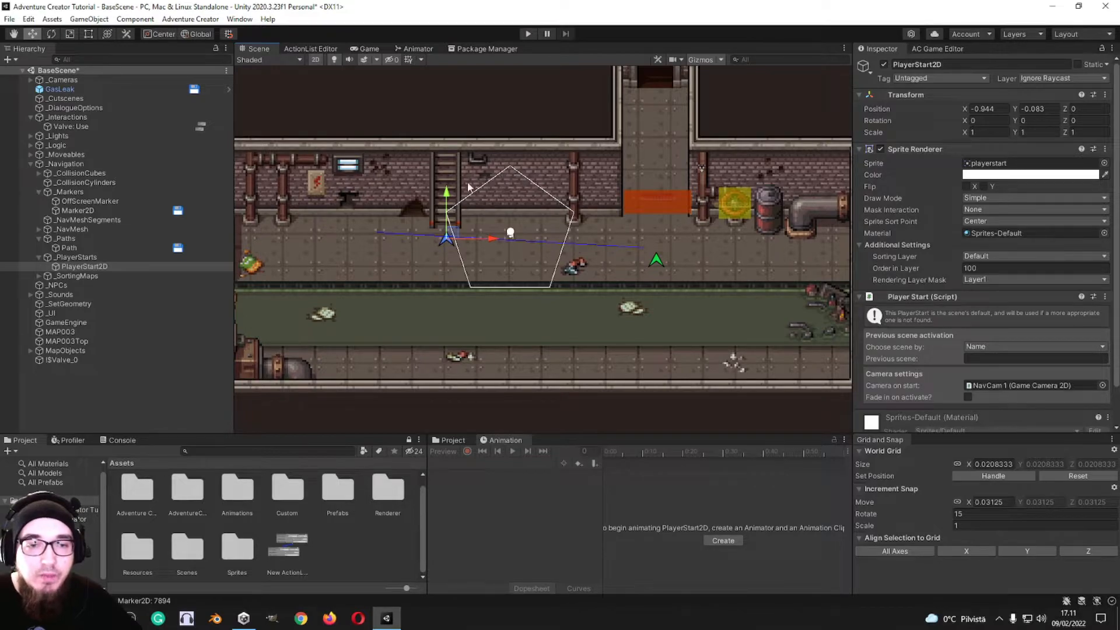
pyautogui.click(39, 229)
pyautogui.click(80, 240)
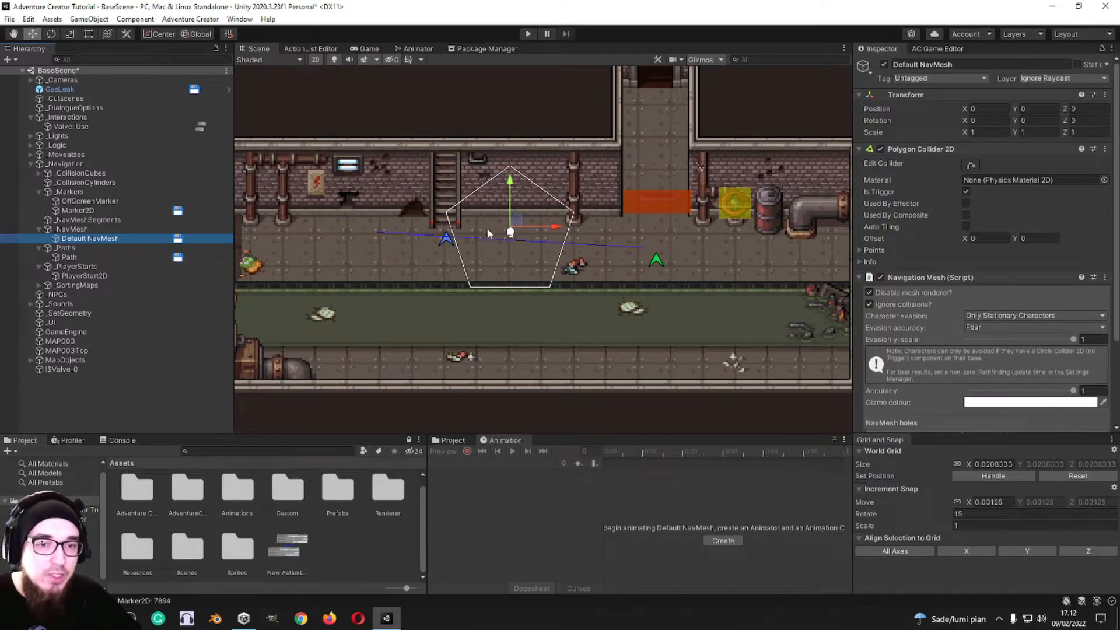
# Step: Continue into a new Character: NPC follow action with Start Following and Follow Player enabled, checking the available NPCs
pyautogui.click(311, 49)
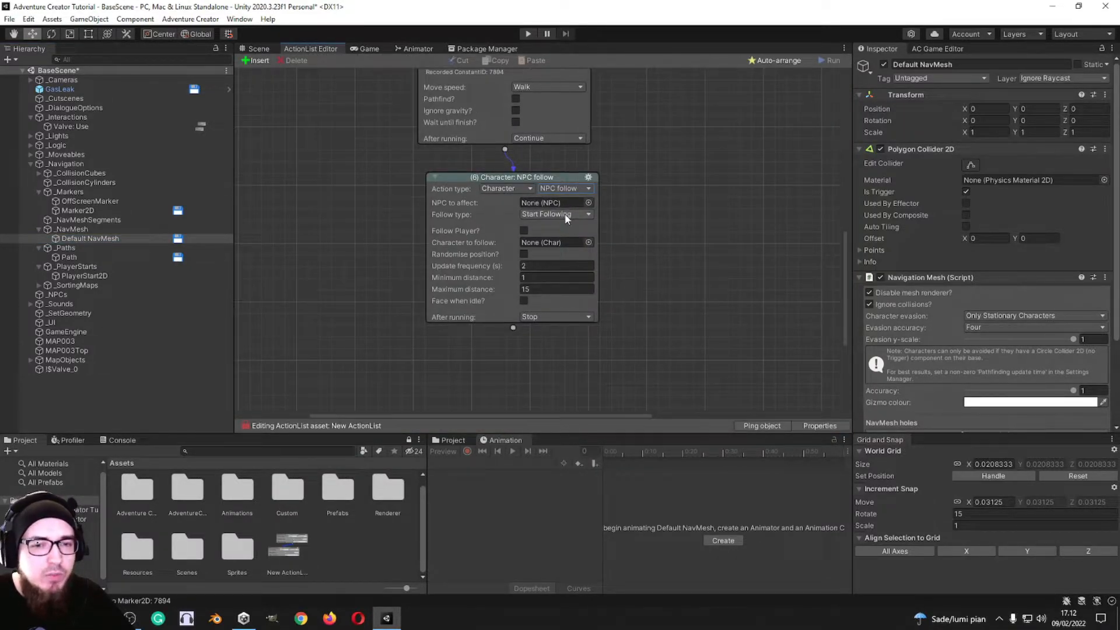
pyautogui.click(565, 214)
pyautogui.click(614, 205)
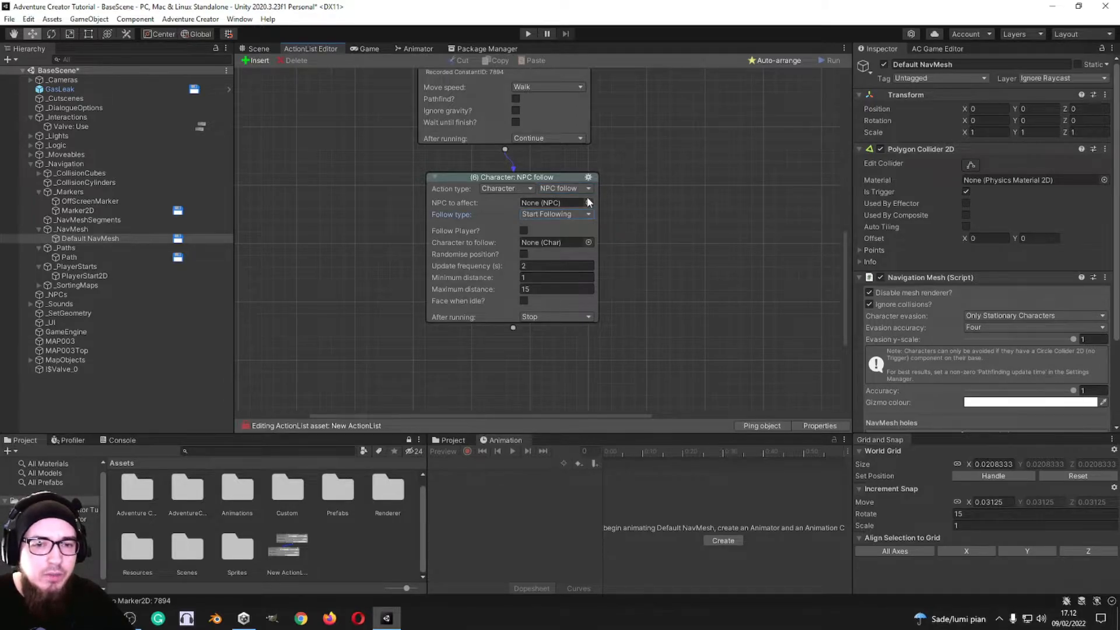
pyautogui.click(588, 202)
pyautogui.click(698, 189)
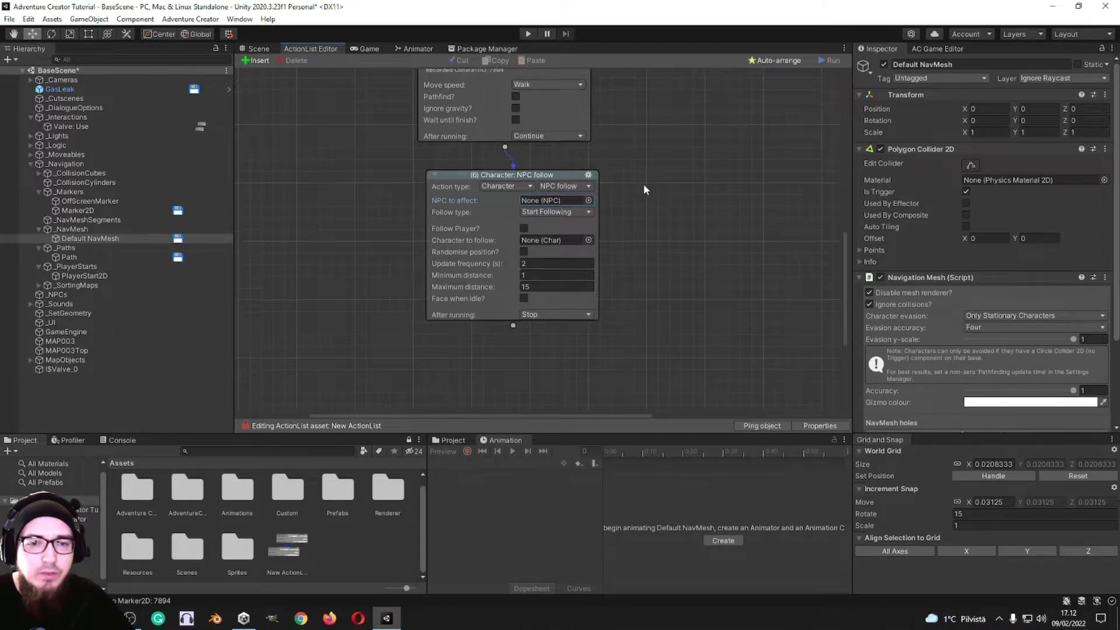
pyautogui.scroll(-1, 619, 190)
pyautogui.click(524, 207)
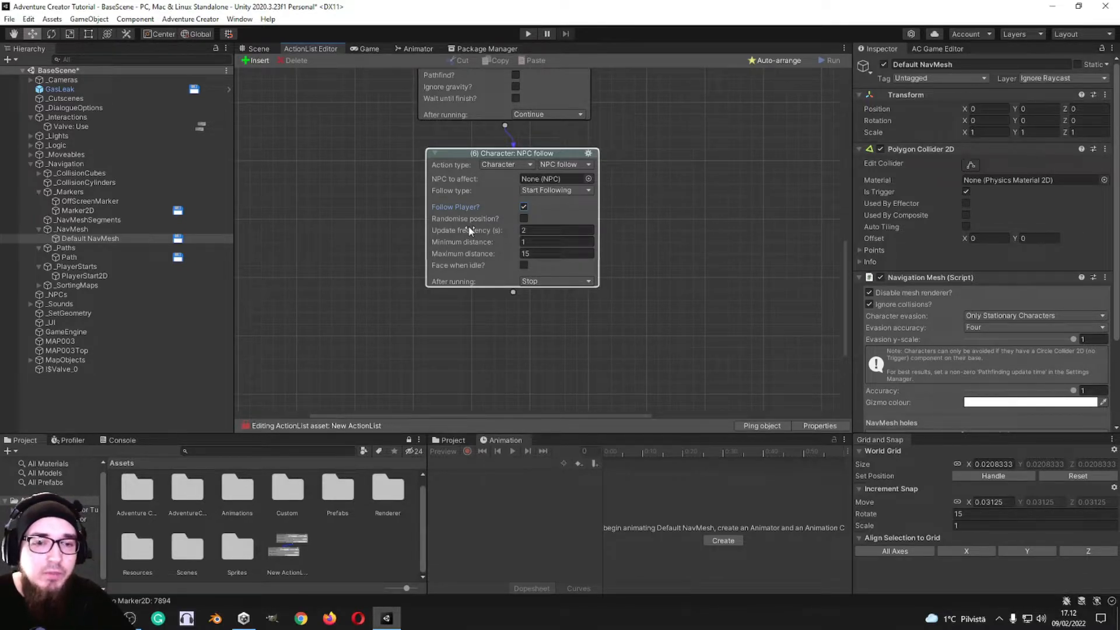
# Step: Review the NPC follow action's position, frequency and distance settings against the room layout in the scene
pyautogui.click(255, 49)
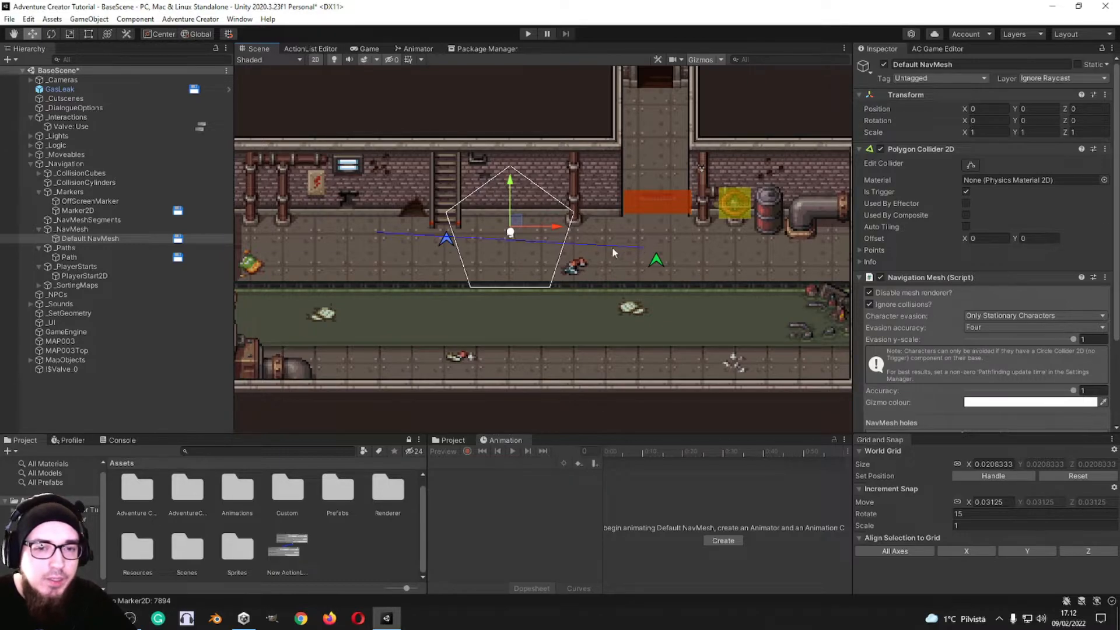
pyautogui.click(309, 49)
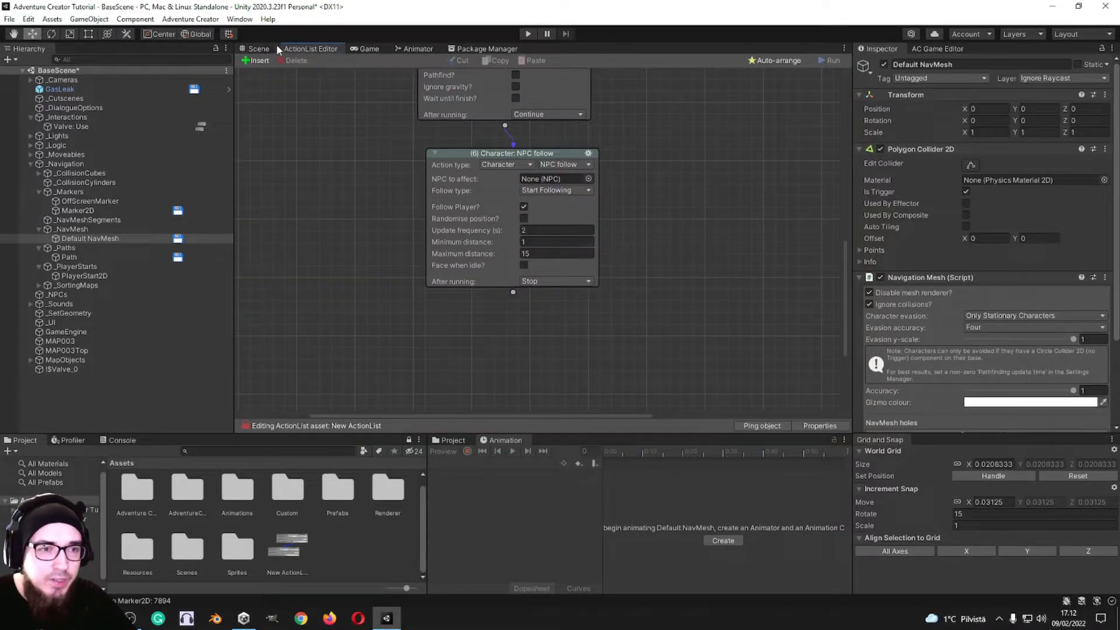
pyautogui.click(258, 49)
pyautogui.scroll(-3, 525, 280)
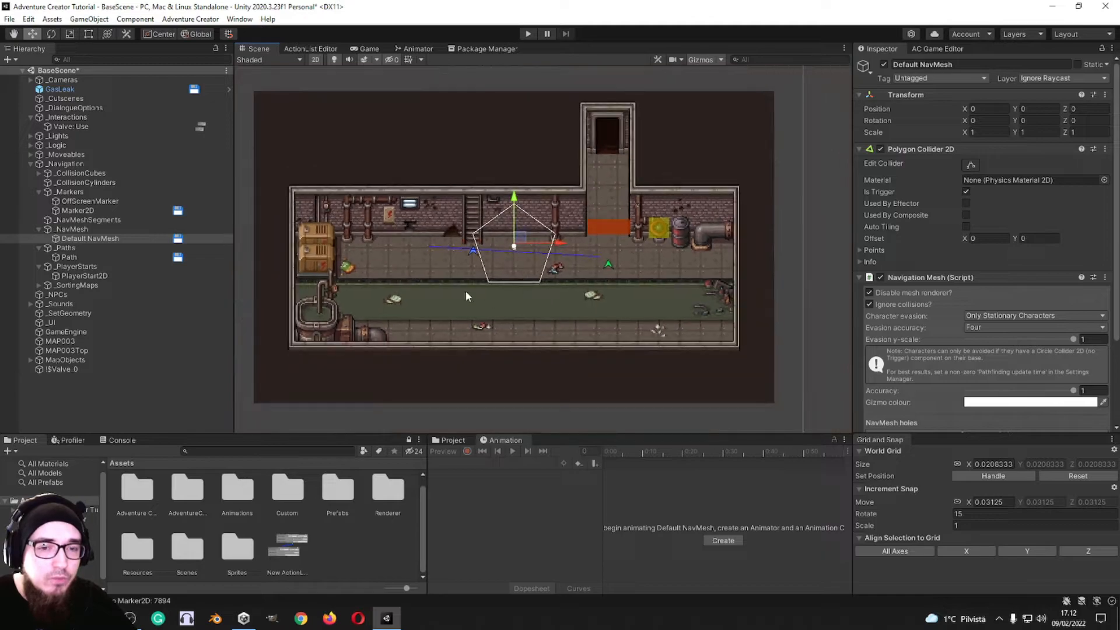
pyautogui.click(314, 50)
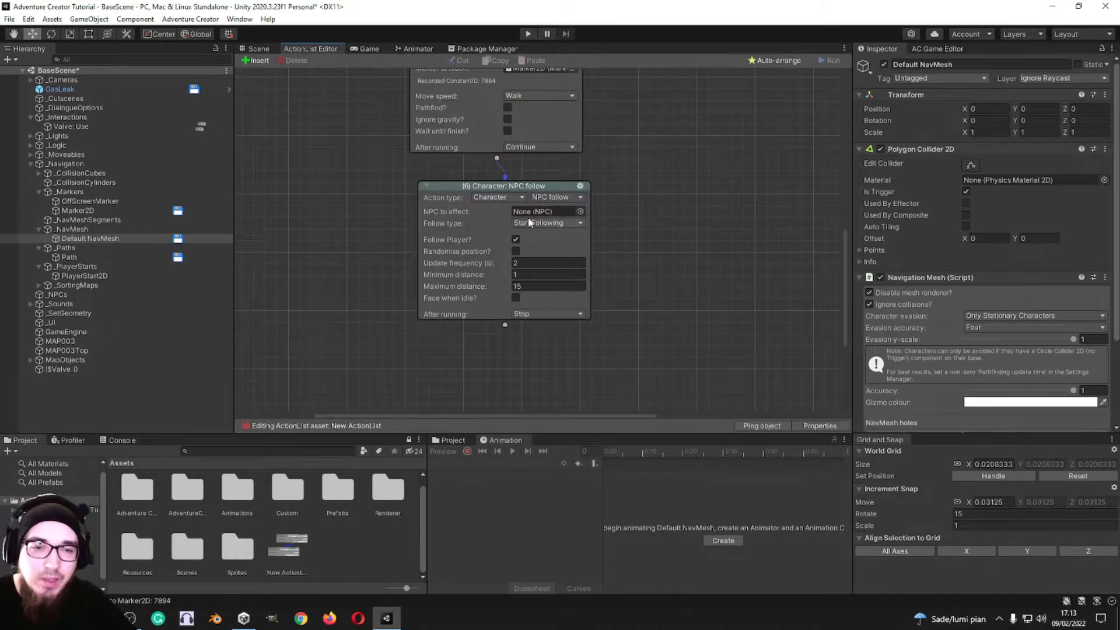
pyautogui.moveTo(614, 195); pyautogui.dragTo(610, 168, button='middle')
pyautogui.scroll(-4, 613, 175)
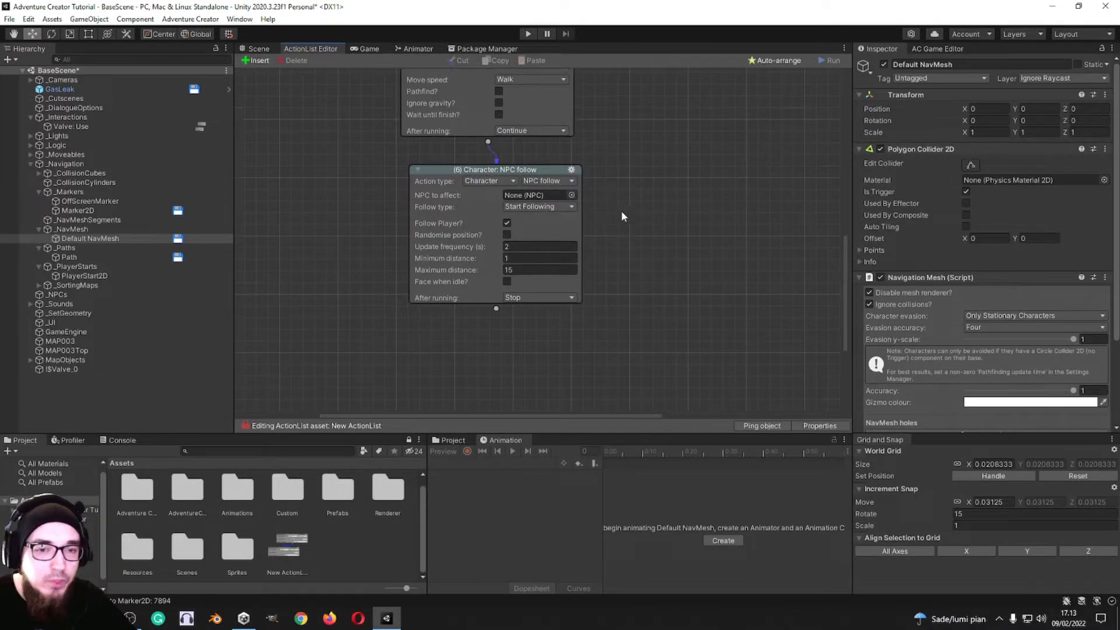
pyautogui.click(256, 48)
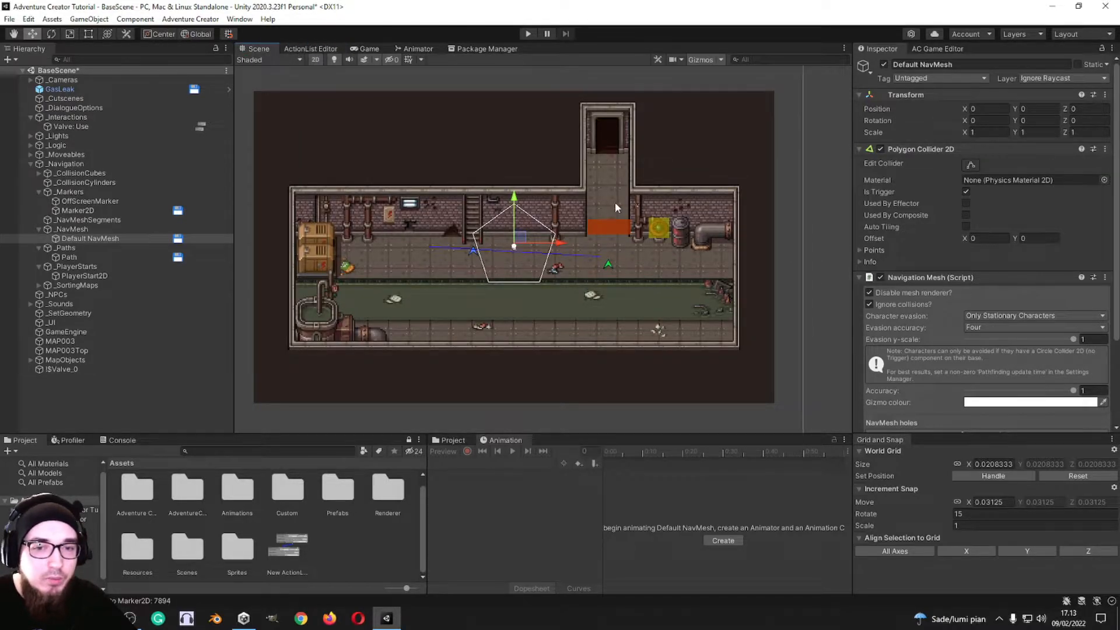
pyautogui.click(314, 49)
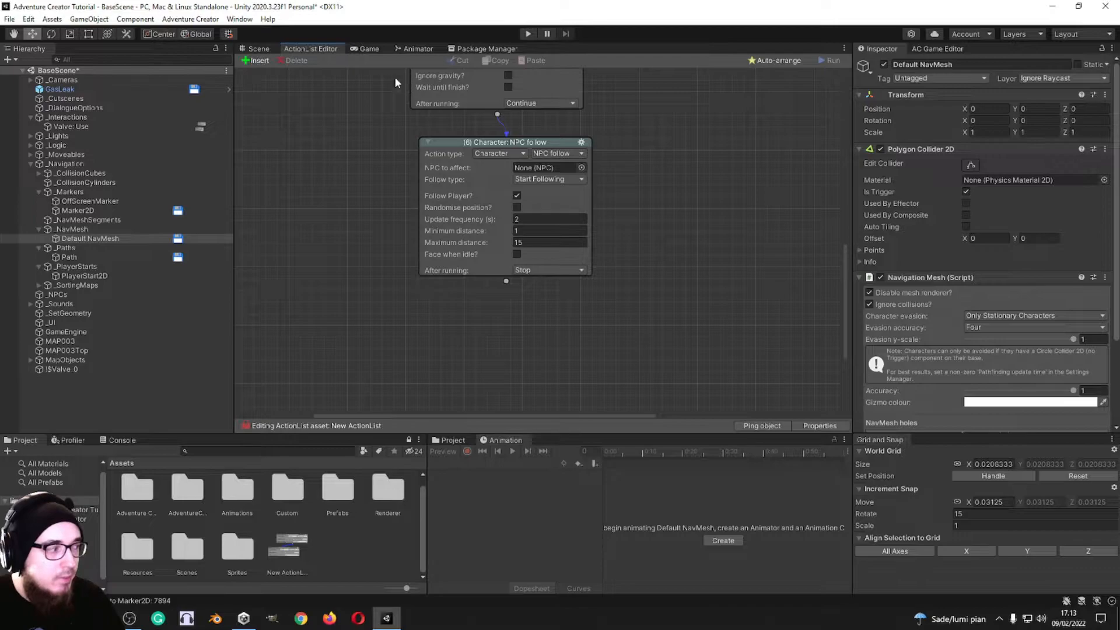
pyautogui.click(368, 49)
pyautogui.click(312, 50)
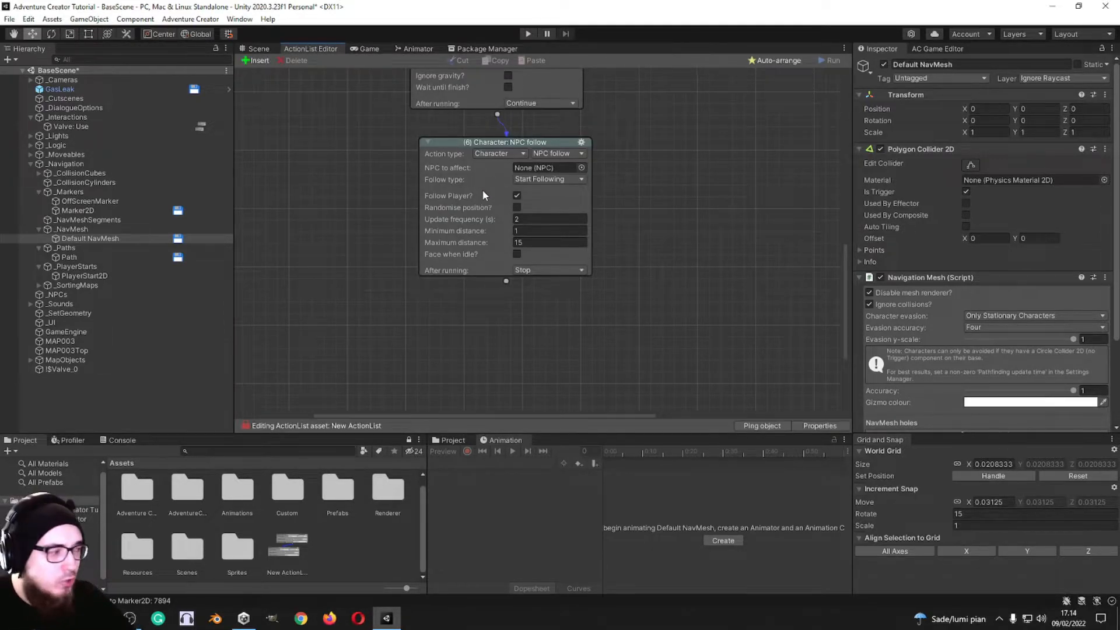
# Step: Change the NPC follow action to Character: Rename with Is Player enabled, checking the Character field for non-player characters
pyautogui.click(559, 153)
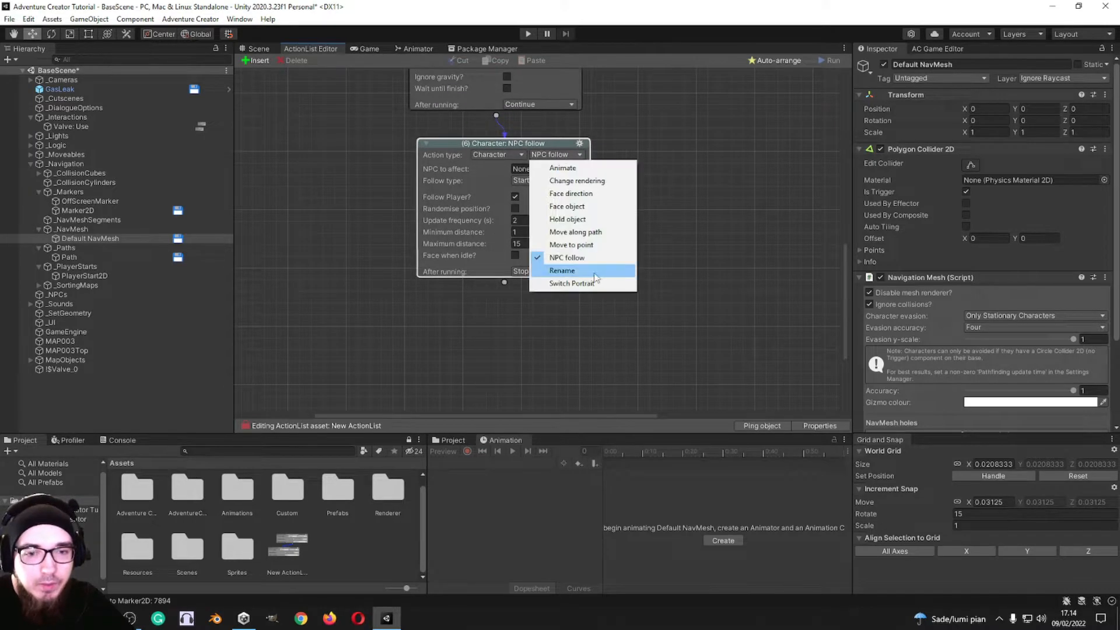
pyautogui.click(575, 270)
pyautogui.click(516, 169)
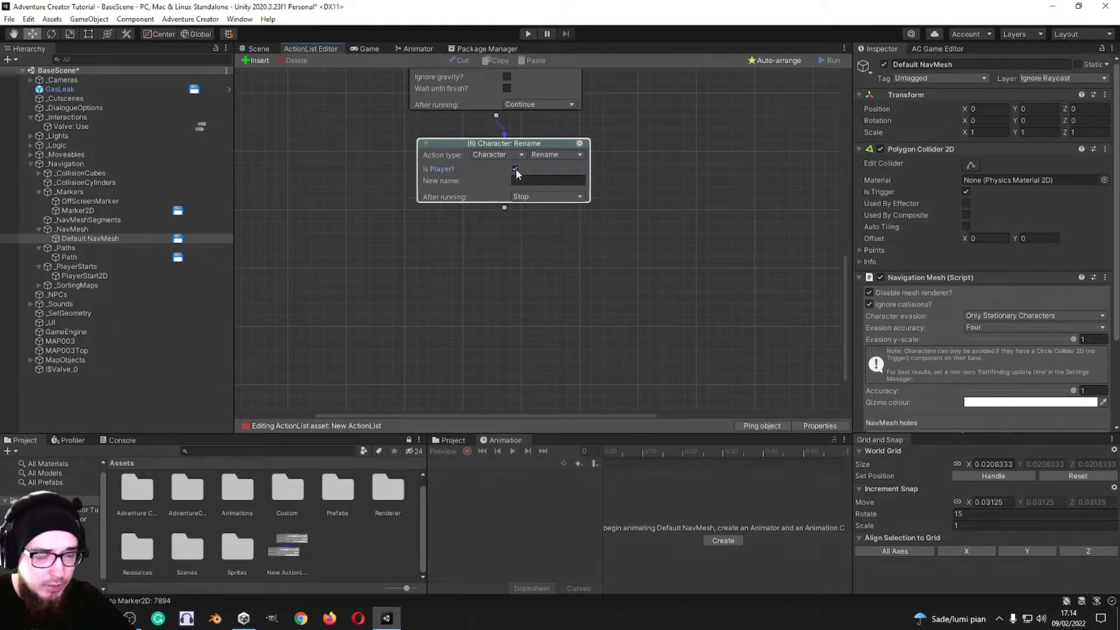
pyautogui.click(515, 169)
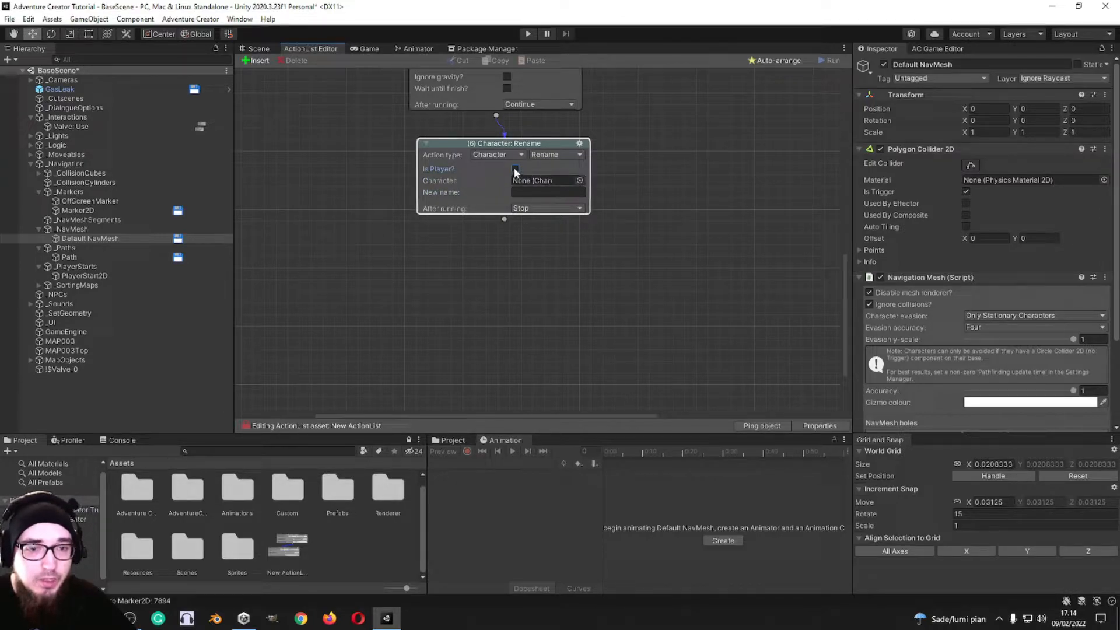
pyautogui.click(515, 169)
# Step: Change the action to Character: Switch Portrait with Is Player disabled, checking the textures available for the new portrait graphic
pyautogui.click(556, 155)
pyautogui.click(577, 284)
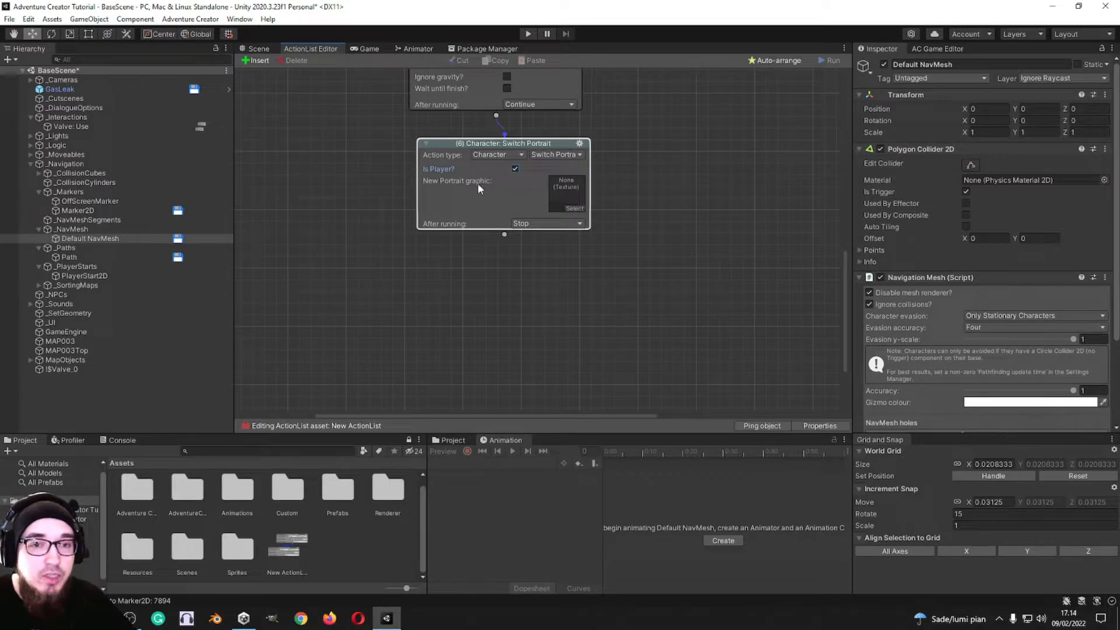
pyautogui.click(574, 208)
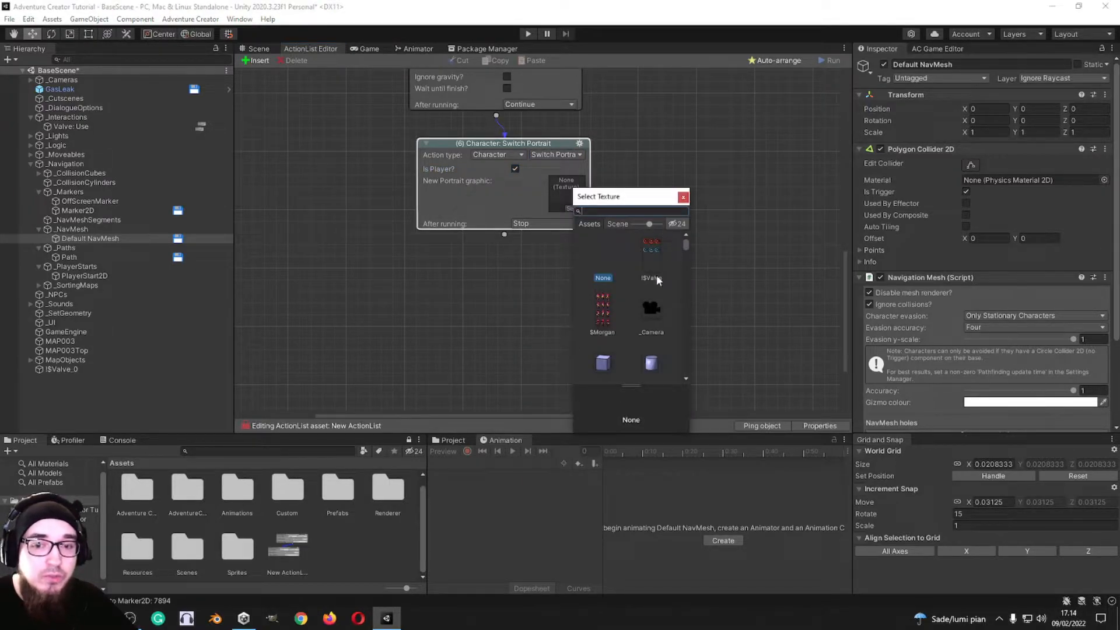
pyautogui.click(684, 198)
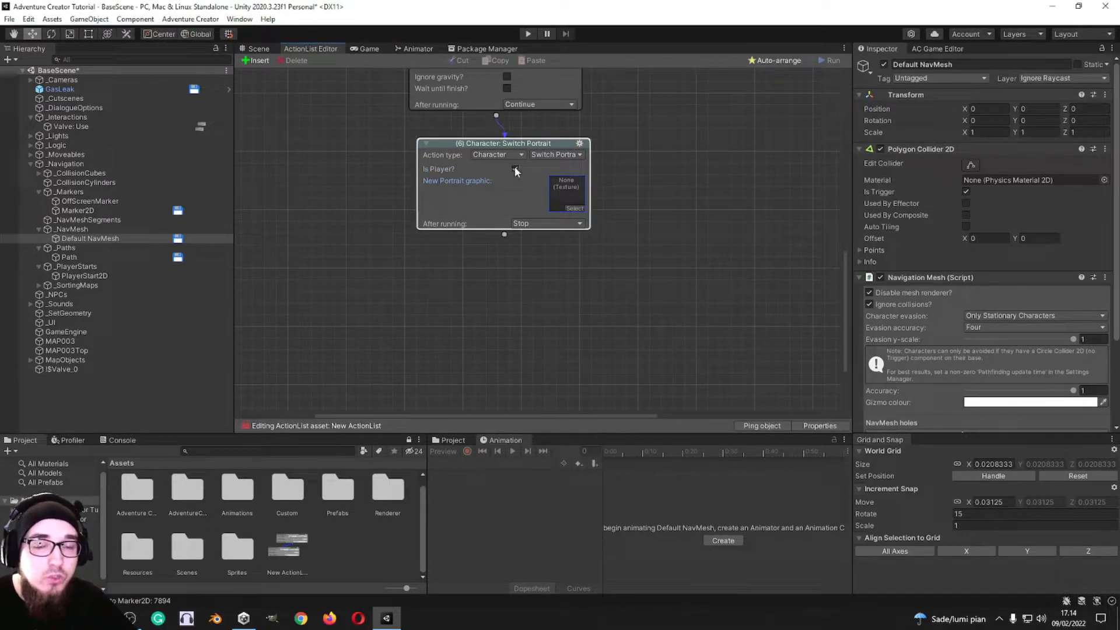
pyautogui.click(515, 169)
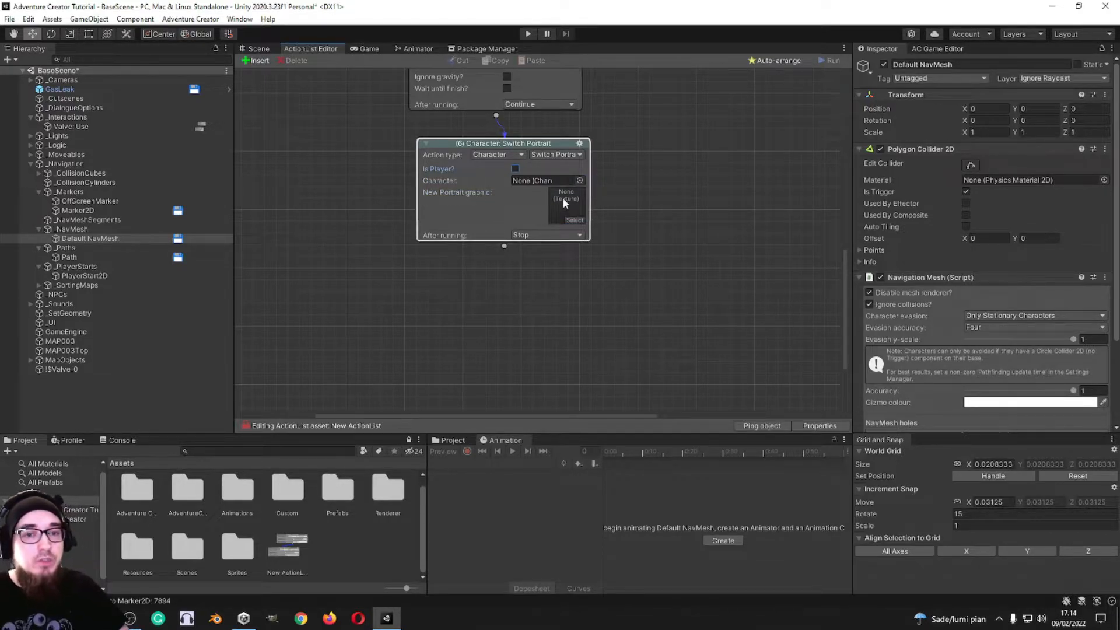
# Step: Change the action to Container: Add or remove, checking the other available Container actions
pyautogui.click(479, 154)
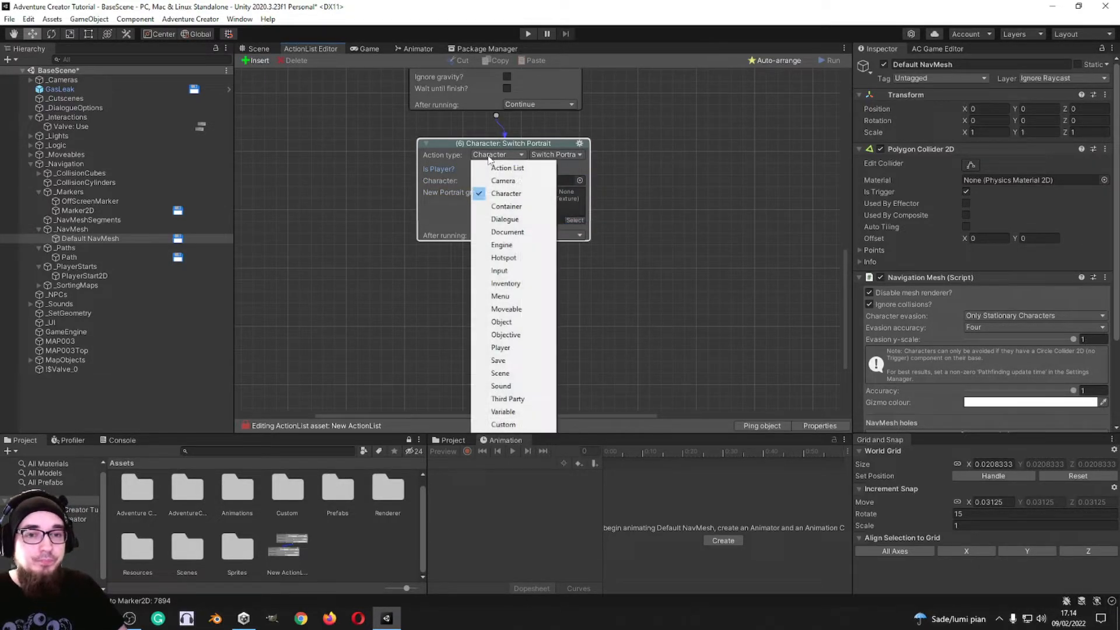
pyautogui.click(507, 206)
pyautogui.click(566, 155)
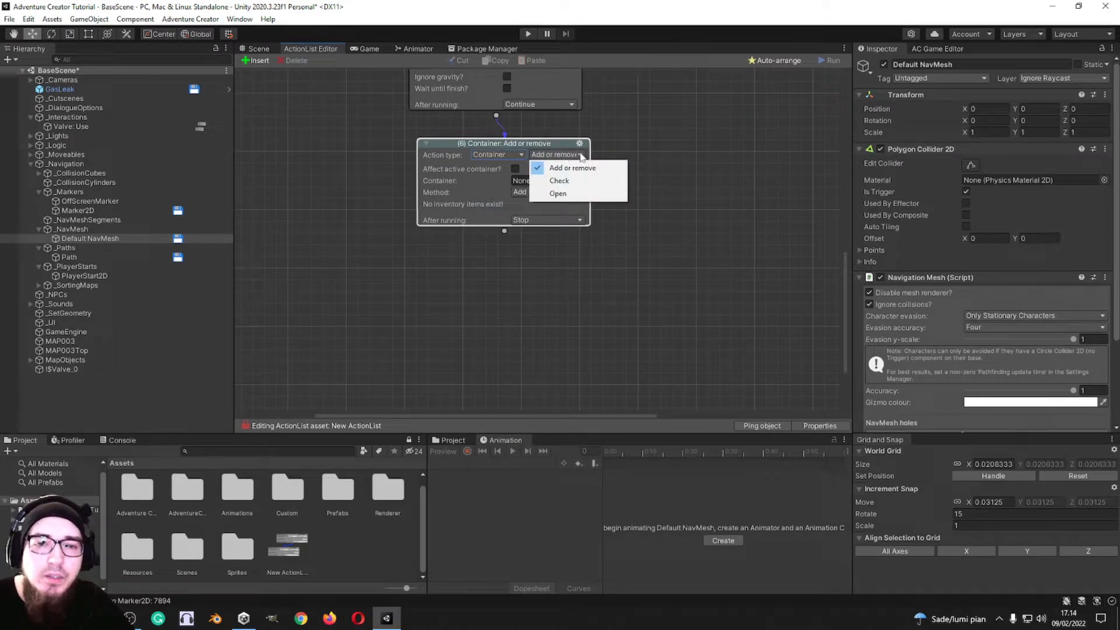
pyautogui.click(581, 153)
pyautogui.click(582, 153)
pyautogui.click(624, 155)
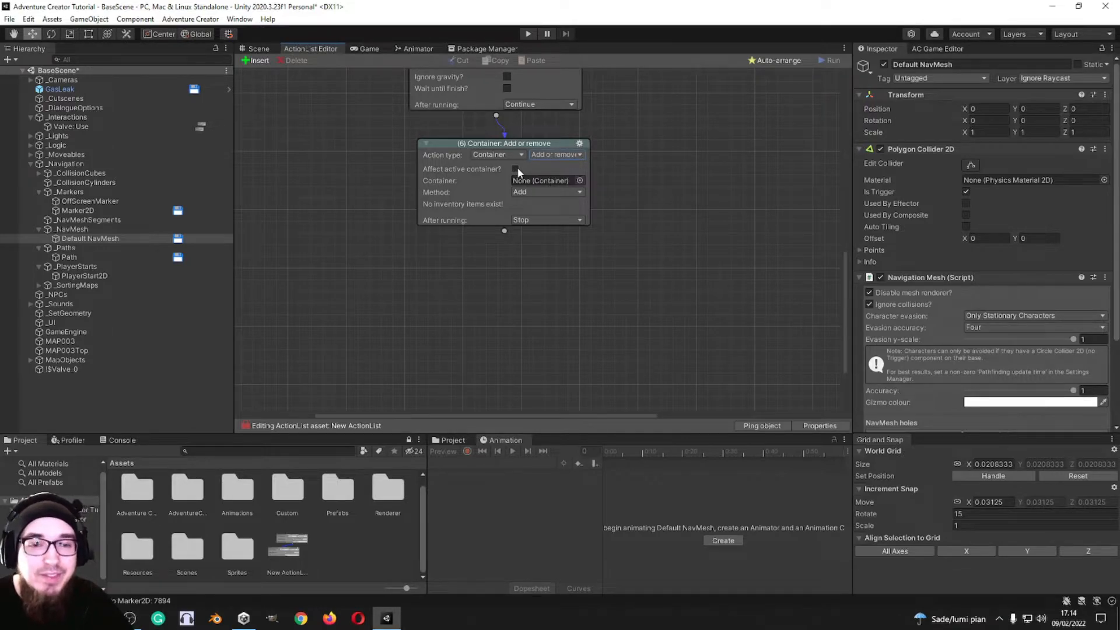
# Step: Add a new Container object to the scene and assign it to the Container: Add or remove action
pyautogui.click(580, 180)
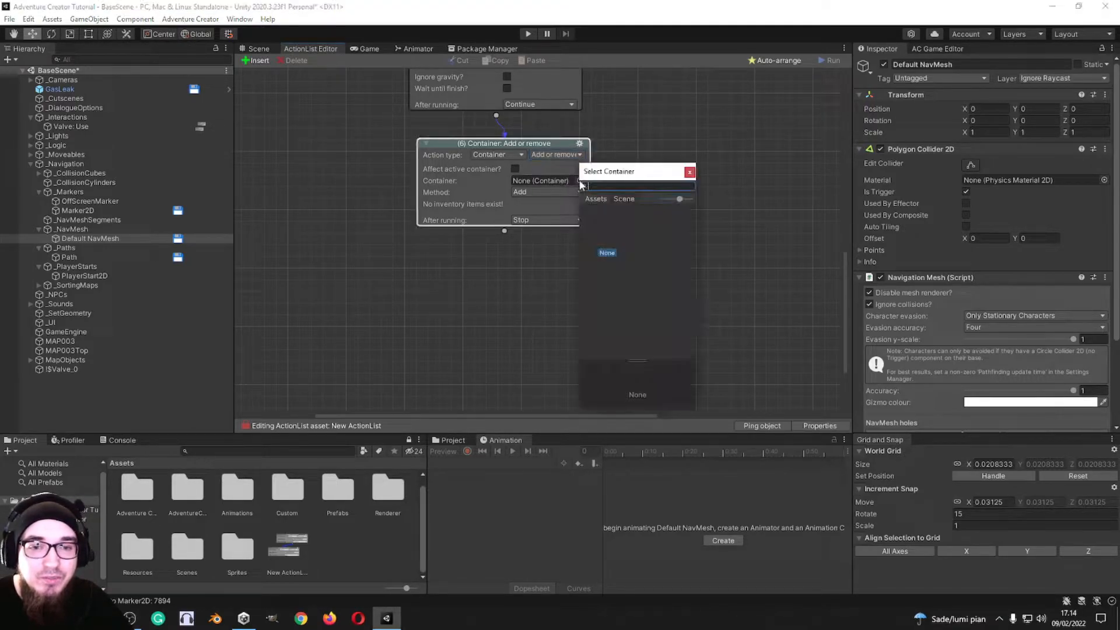
pyautogui.click(690, 174)
pyautogui.click(925, 51)
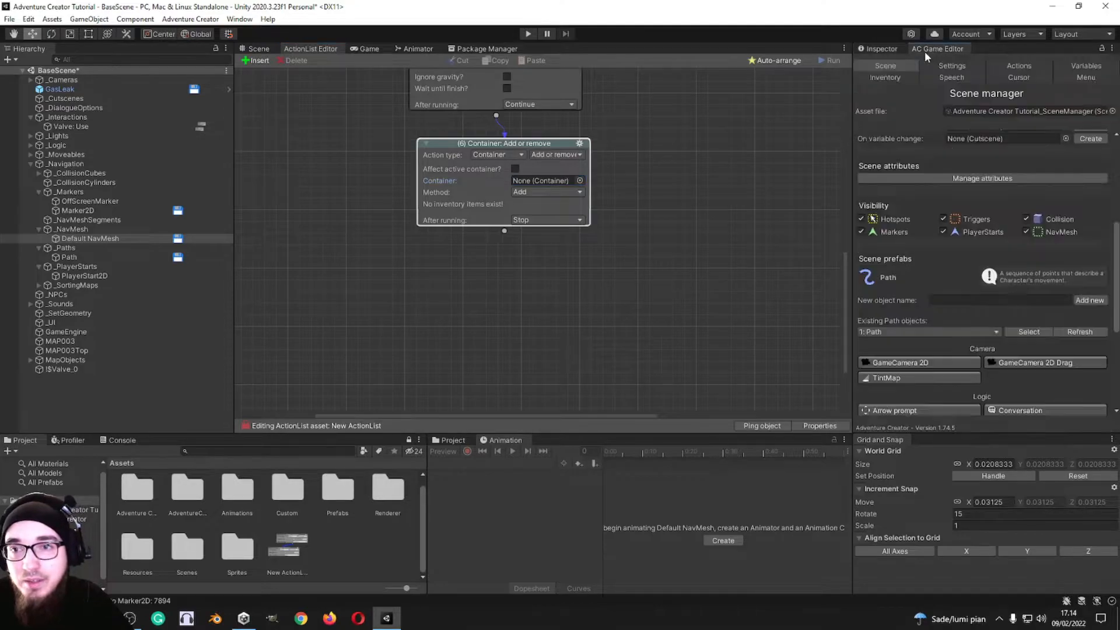
pyautogui.scroll(-3, 909, 265)
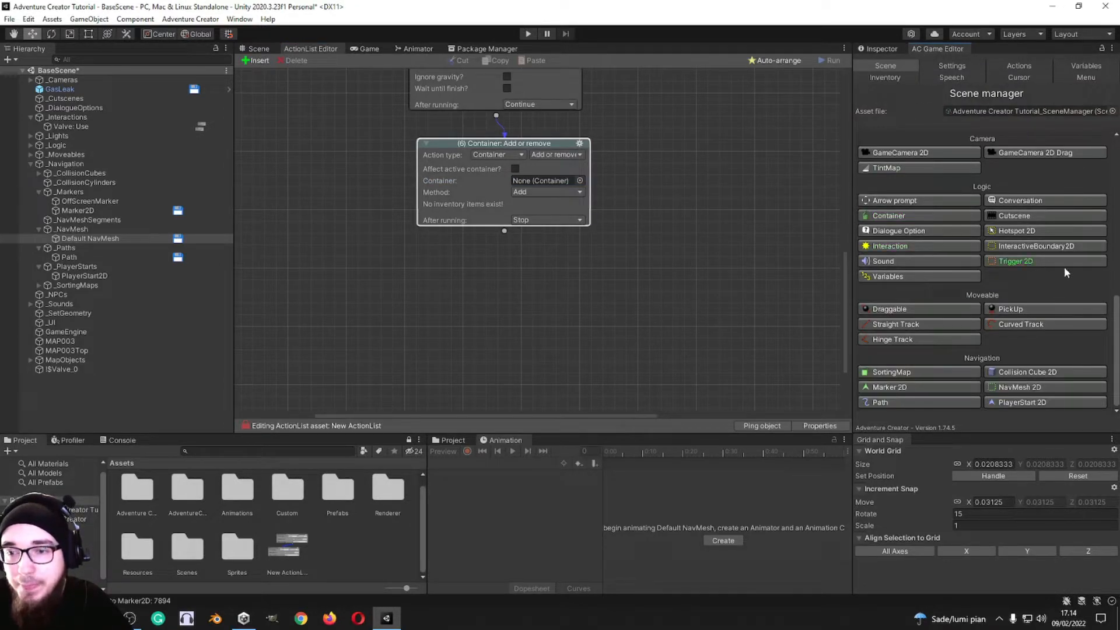
pyautogui.click(891, 250)
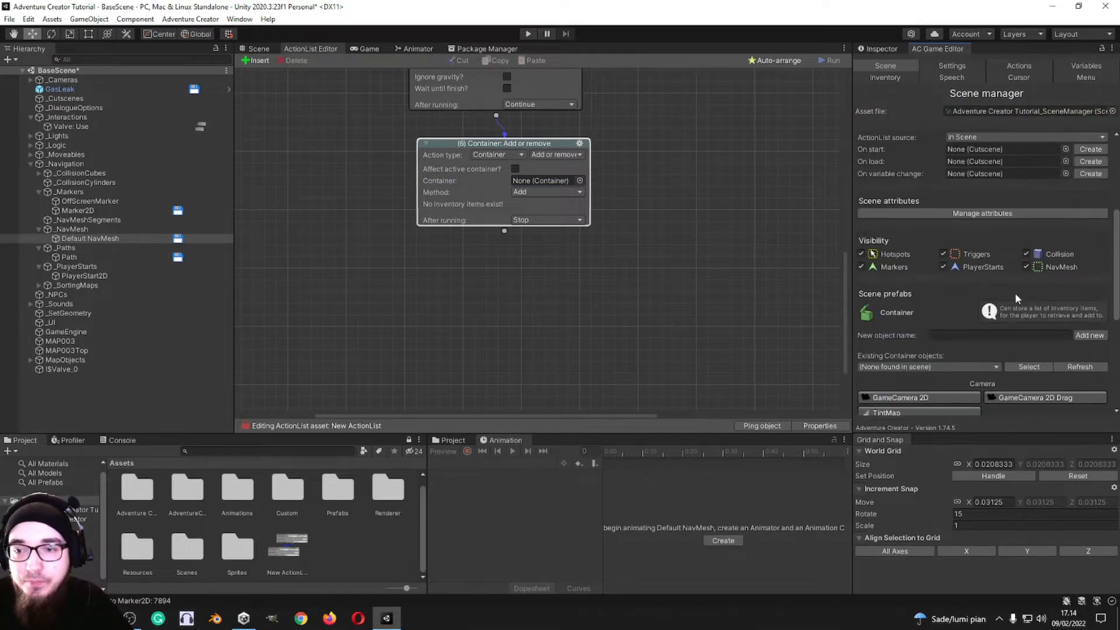
pyautogui.click(1091, 337)
pyautogui.click(580, 180)
pyautogui.doubleClick(640, 216)
# Step: Review the method options available in the Container: Add or remove action
pyautogui.click(565, 209)
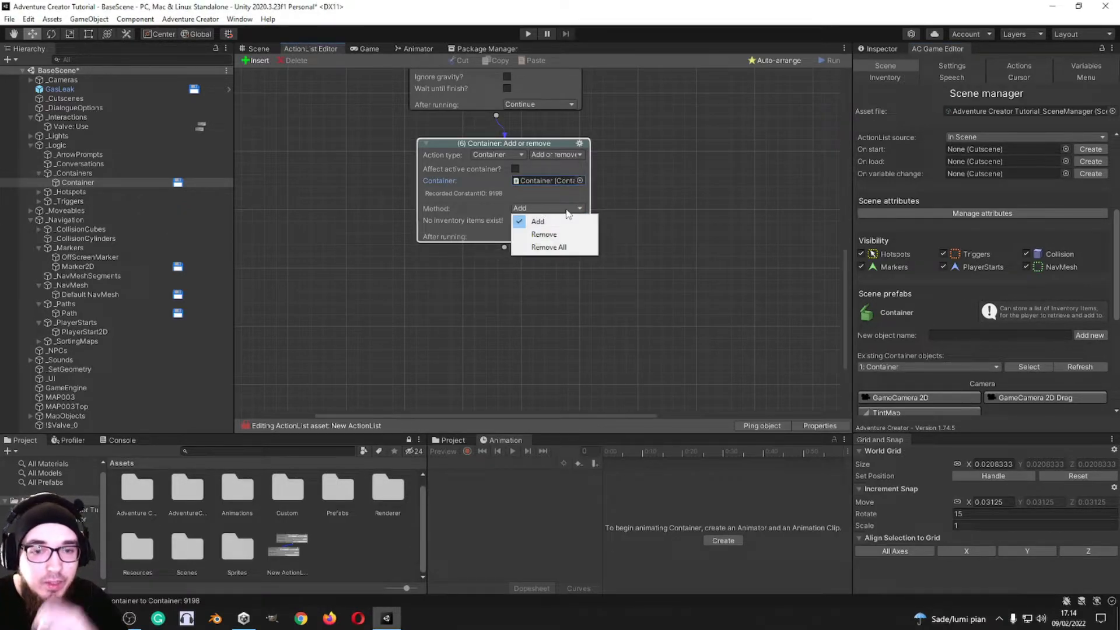
pyautogui.click(690, 199)
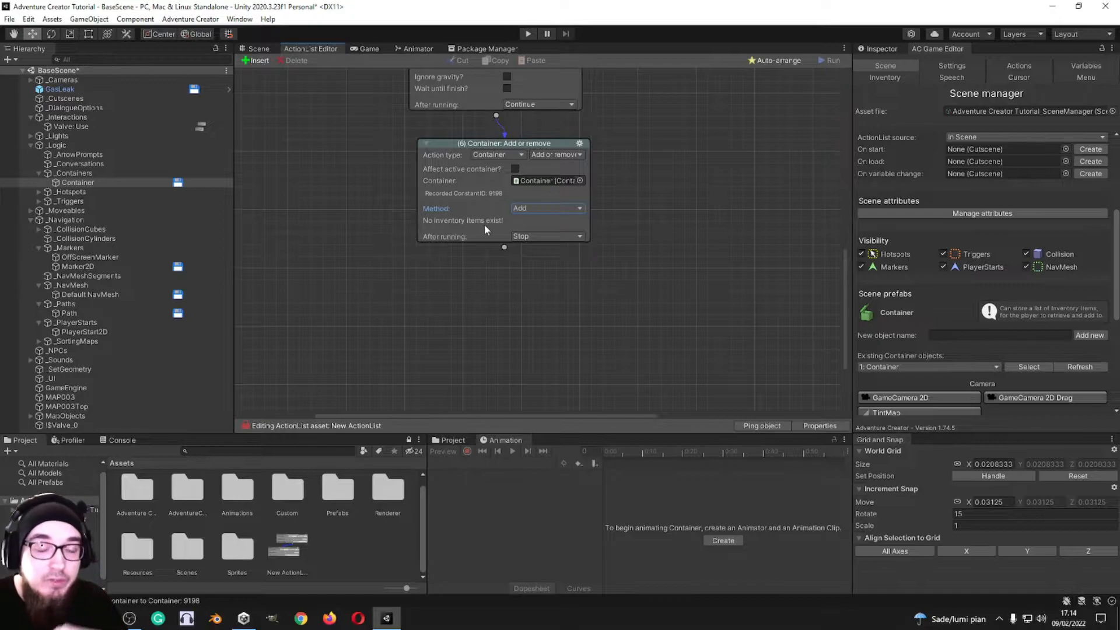
pyautogui.click(534, 209)
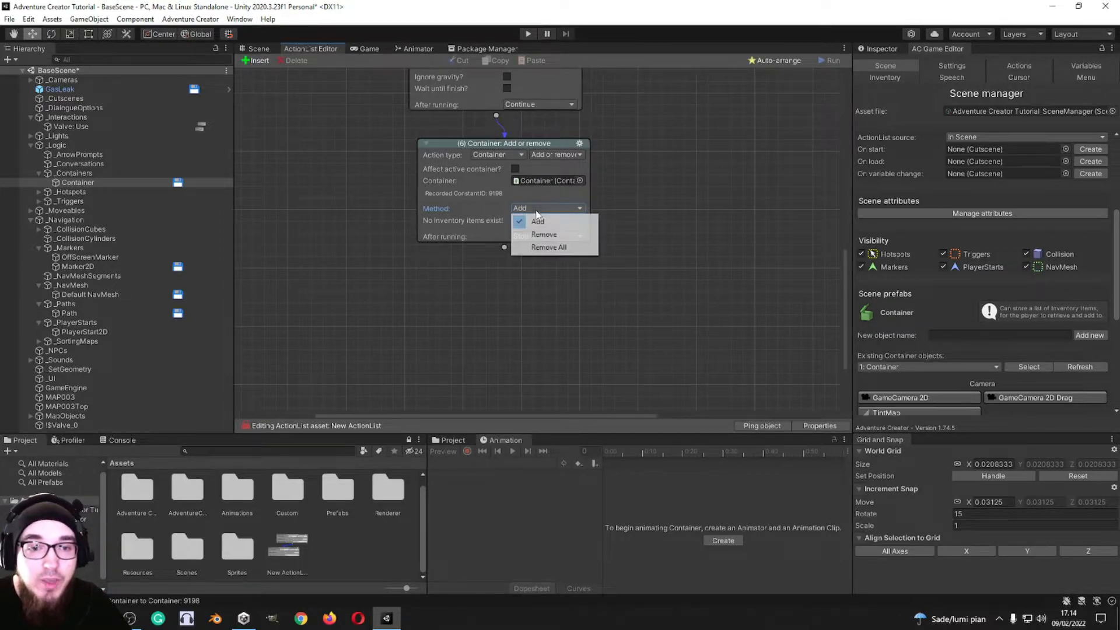
pyautogui.click(659, 206)
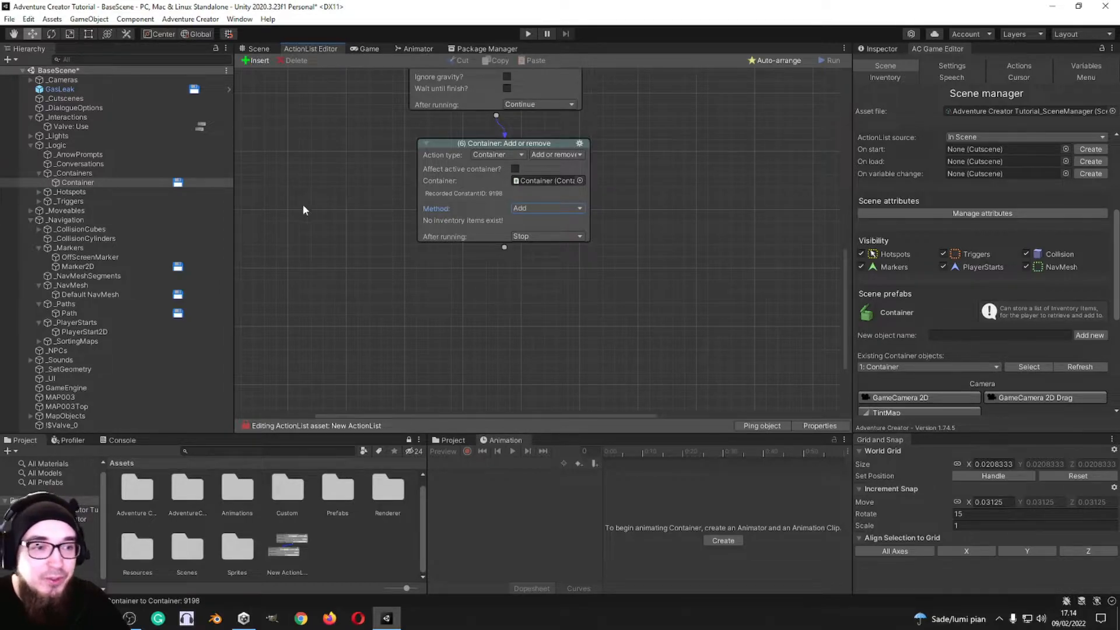
pyautogui.click(522, 209)
pyautogui.click(499, 224)
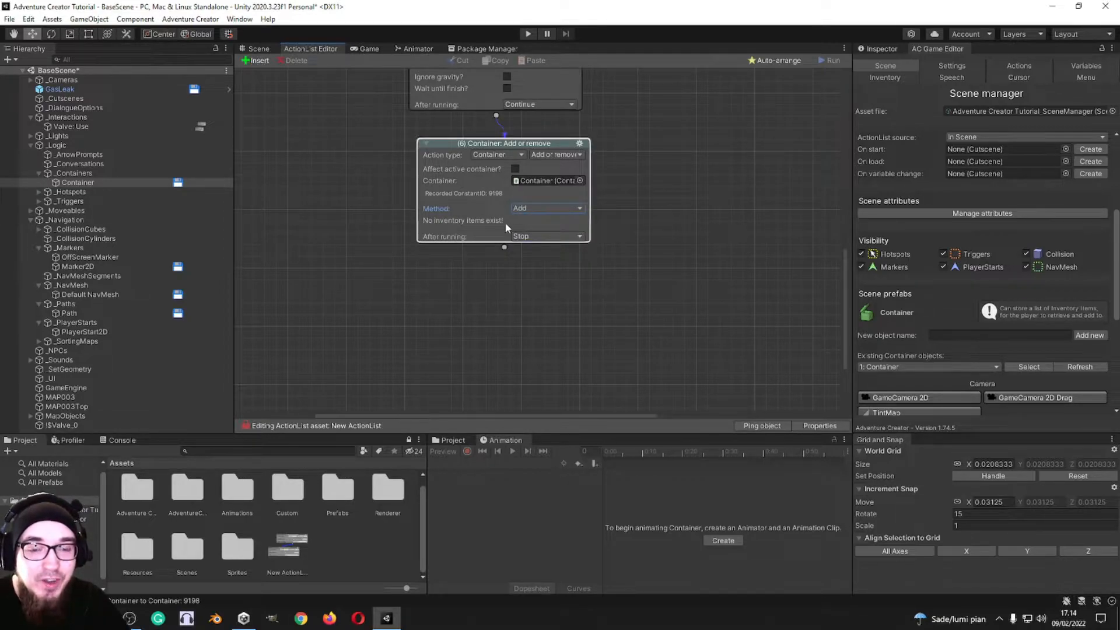
# Step: Change the action to Container: Check to view its condition settings, and switch it to Container: Open
pyautogui.click(556, 155)
pyautogui.click(552, 180)
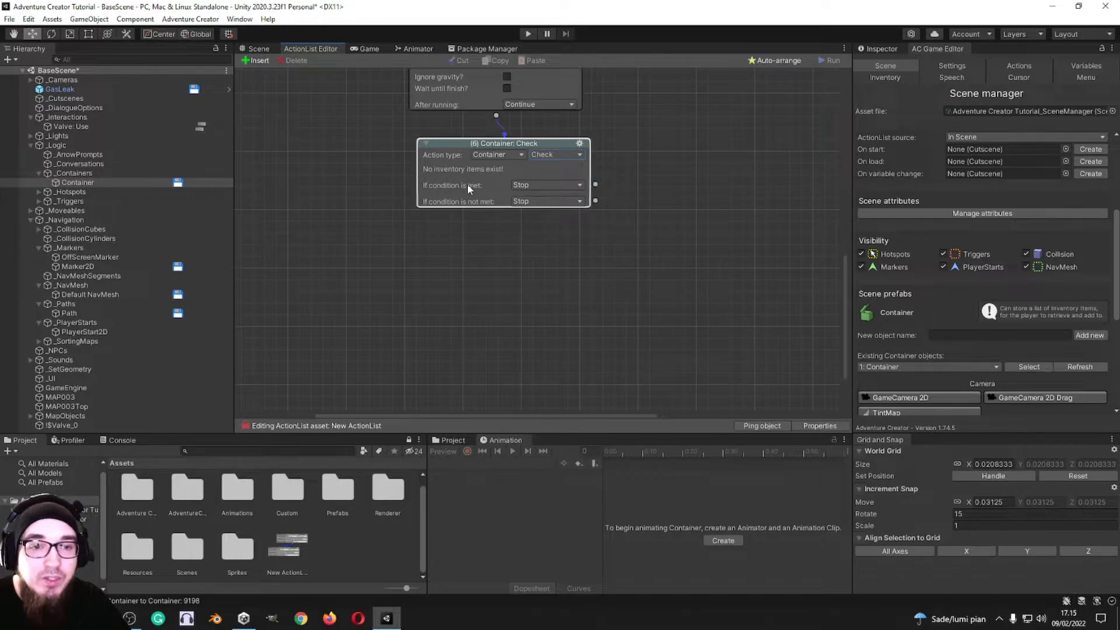
pyautogui.click(565, 155)
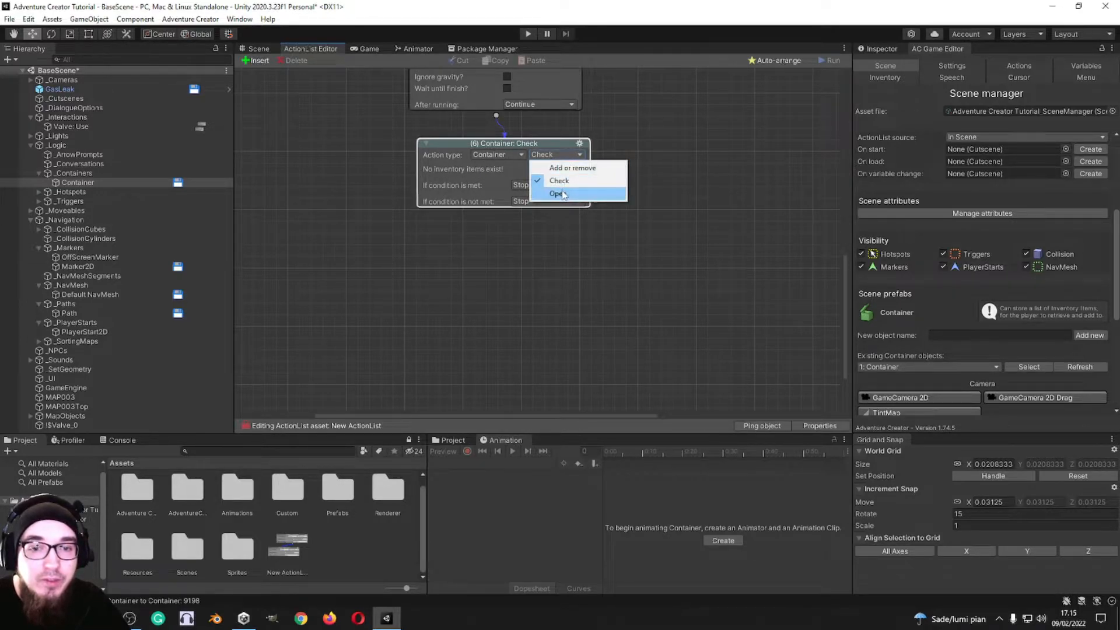
pyautogui.click(564, 191)
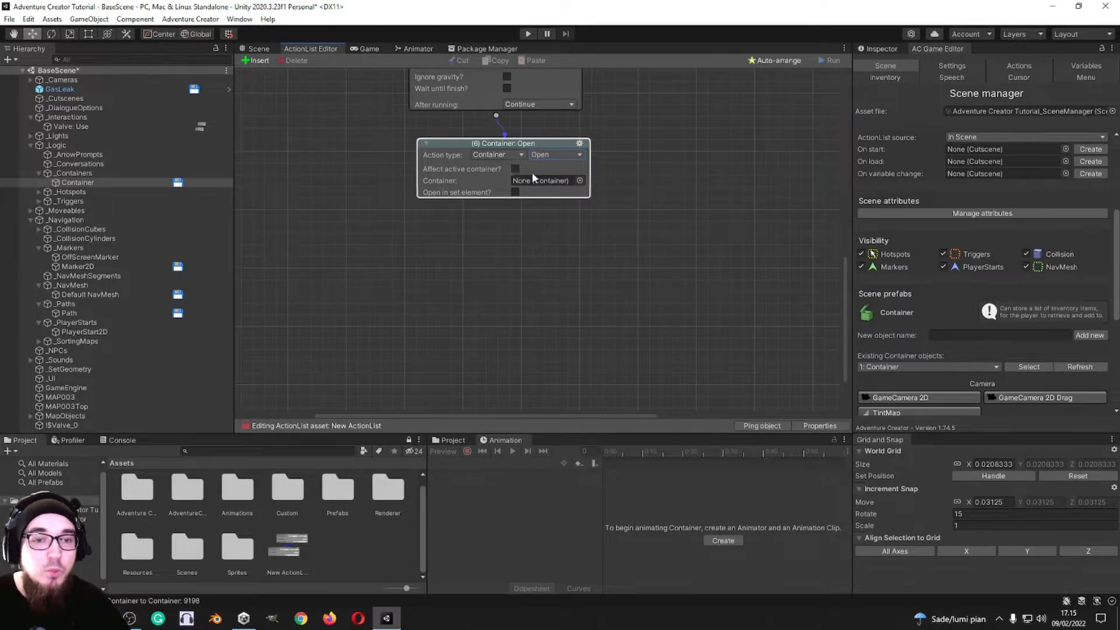
# Step: Assign the scene's Container object to the Container: Open action and enable Open in set element
pyautogui.click(515, 170)
pyautogui.click(515, 169)
pyautogui.click(580, 181)
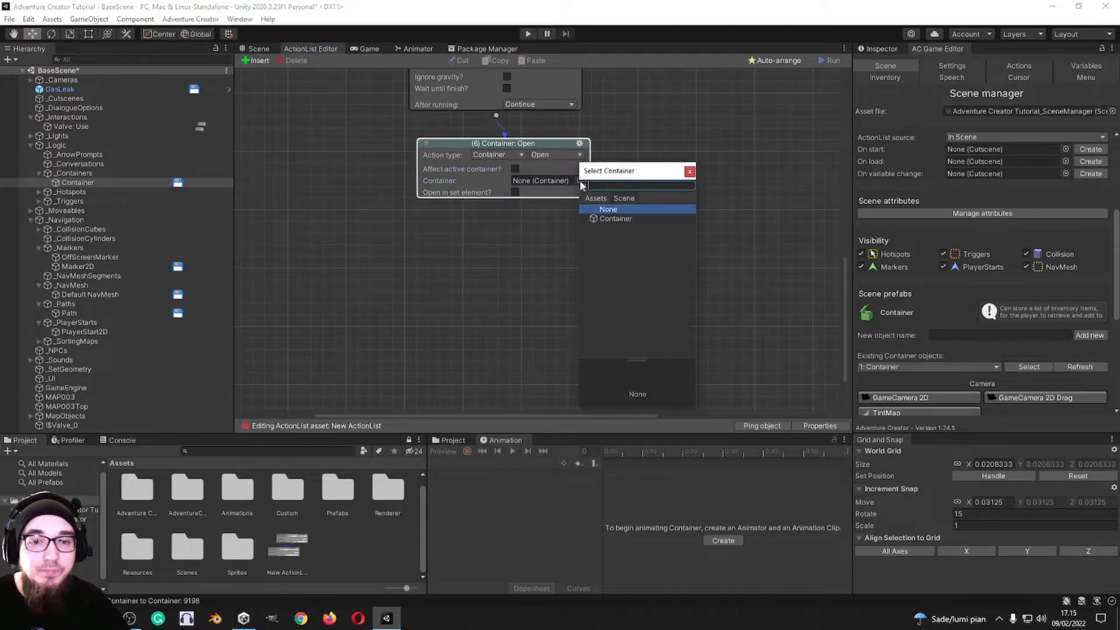
pyautogui.click(609, 215)
pyautogui.doubleClick(609, 215)
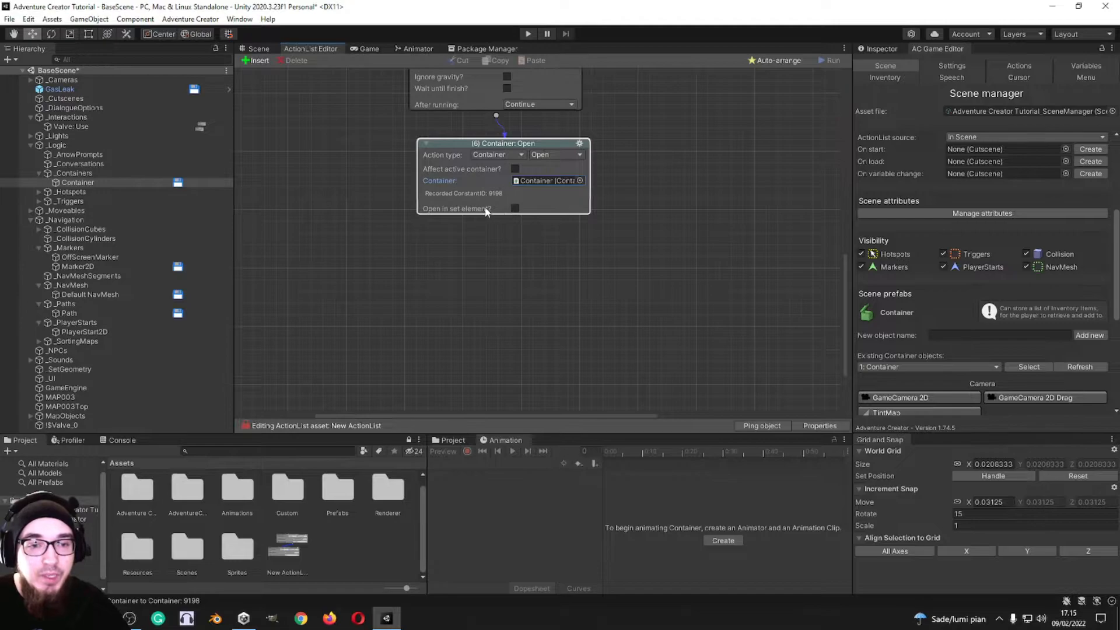
pyautogui.click(516, 208)
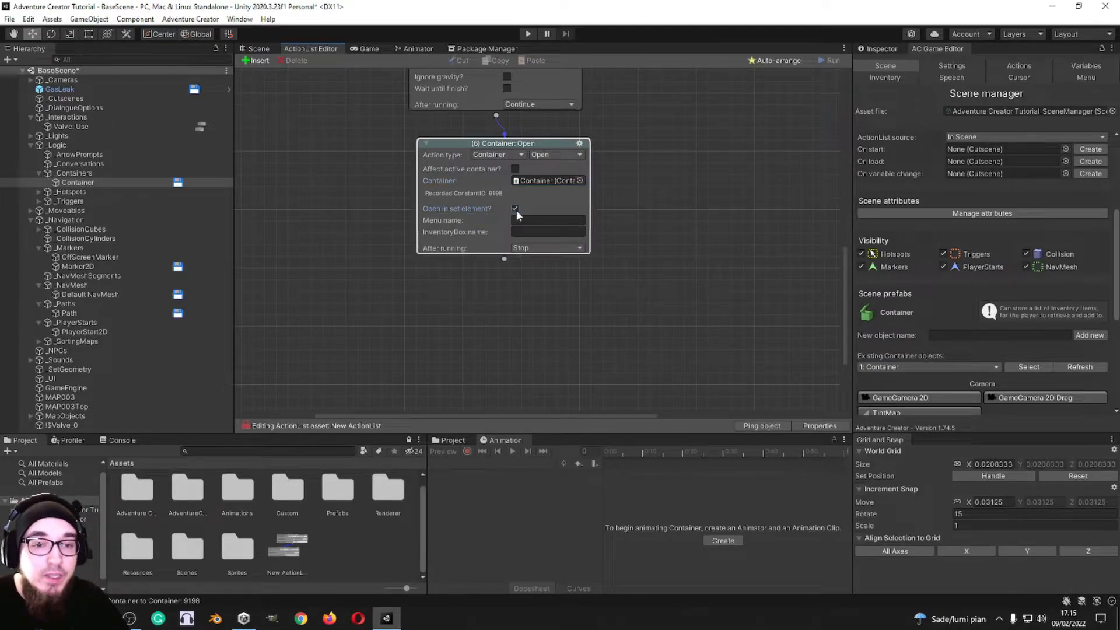
pyautogui.click(448, 221)
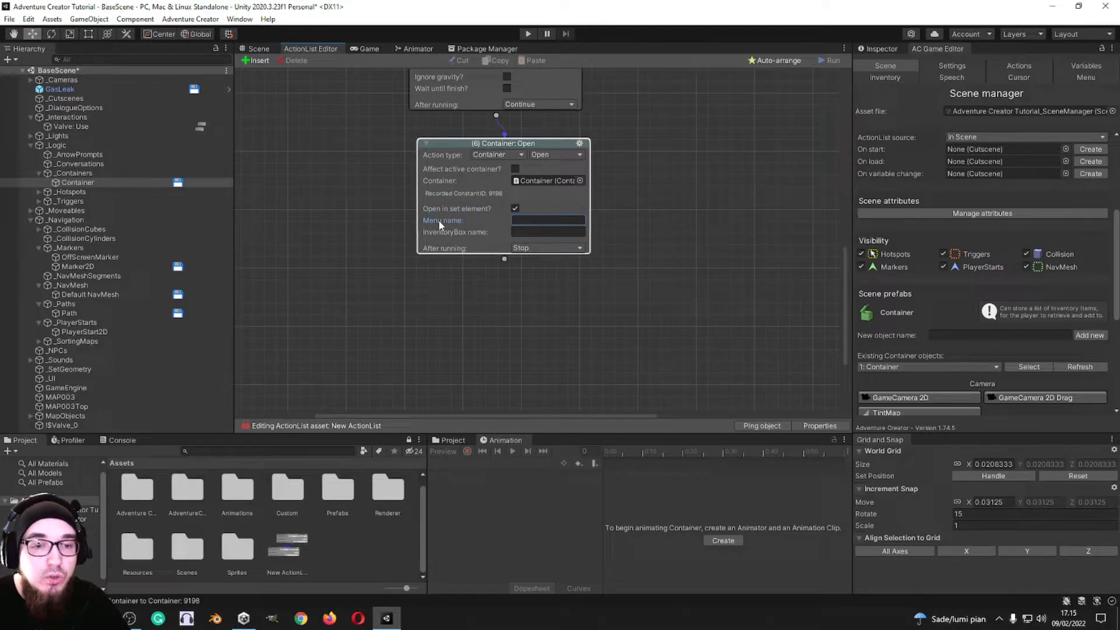
# Step: Change the action to Dialogue: Play speech as a player line with the text "Hello World!"
pyautogui.click(497, 155)
pyautogui.click(490, 220)
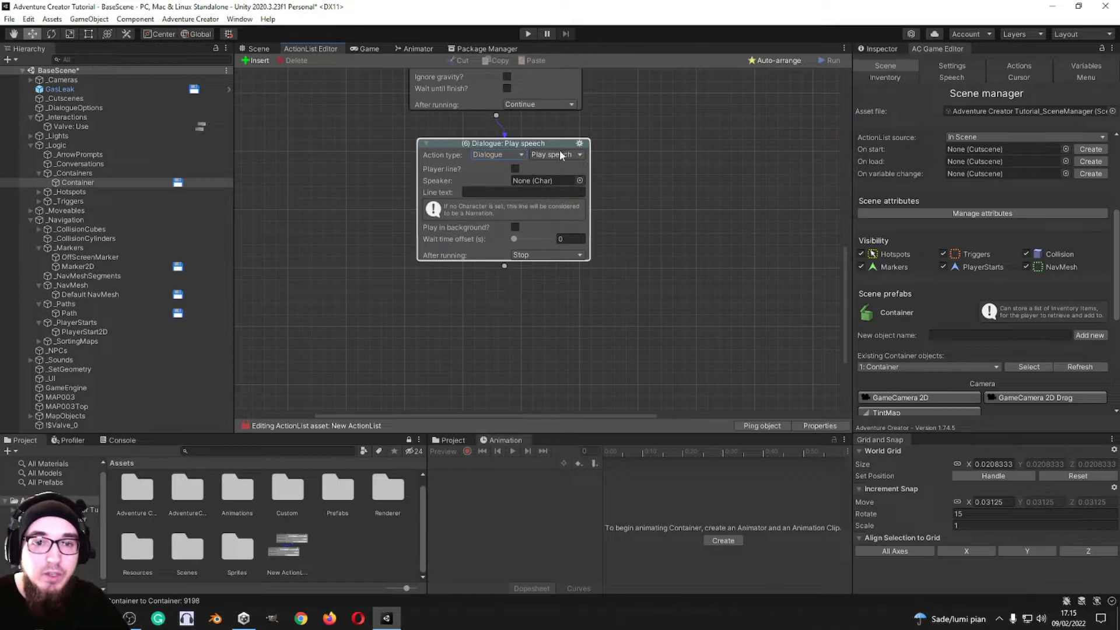
pyautogui.click(516, 168)
pyautogui.click(506, 181)
pyautogui.write('Hello World!')
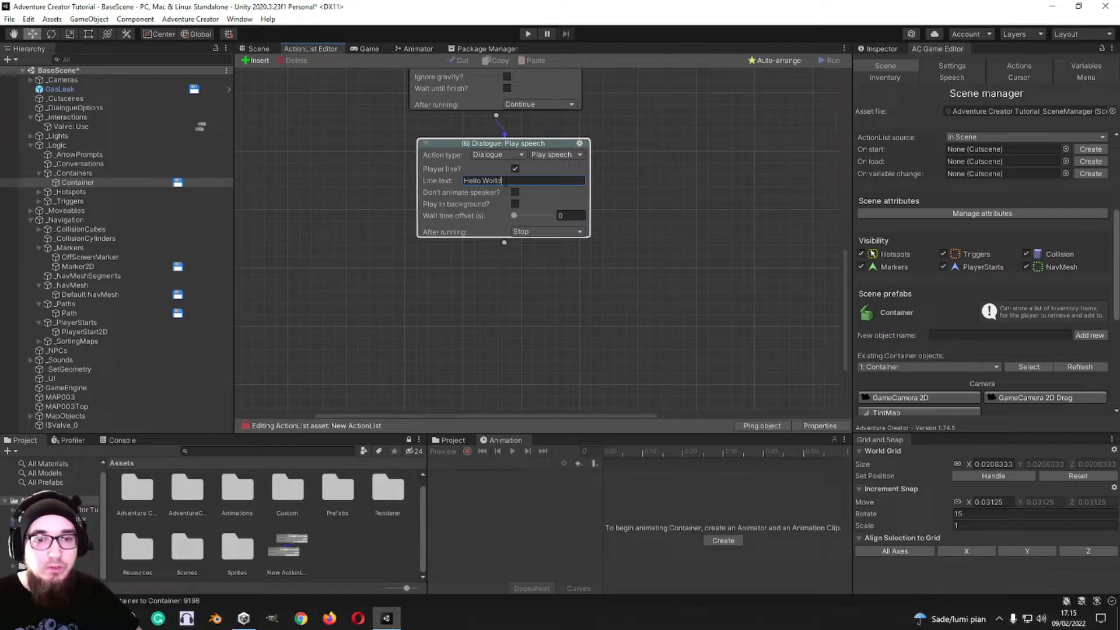
# Step: Try the speech action's Play in background option and a wait time offset of 4 seconds, restoring the offset to 0
pyautogui.click(515, 204)
pyautogui.click(515, 204)
pyautogui.moveTo(515, 218); pyautogui.dragTo(519, 218)
pyautogui.scroll(10, 513, 216)
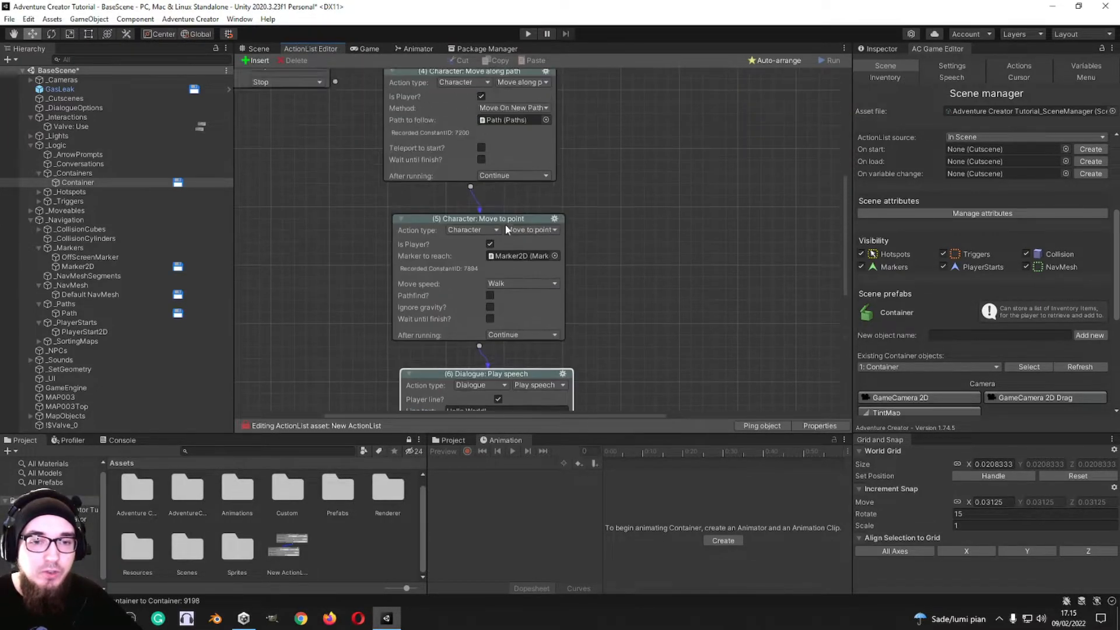
pyautogui.scroll(-10, 558, 177)
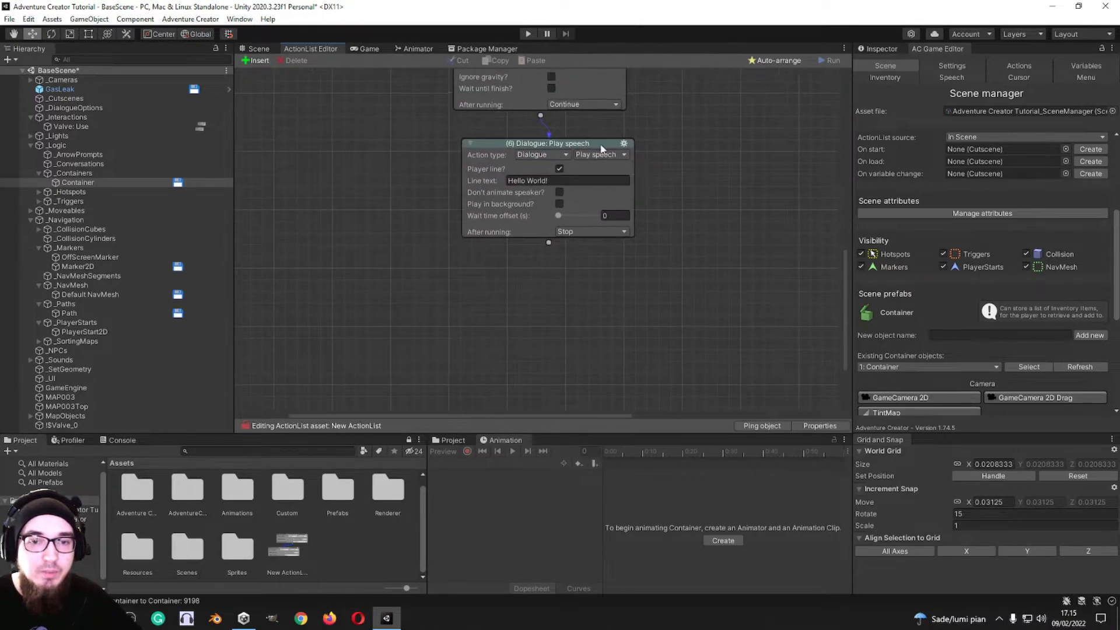
pyautogui.click(558, 217)
pyautogui.moveTo(600, 222); pyautogui.dragTo(537, 217, button='middle')
pyautogui.moveTo(538, 239); pyautogui.dragTo(598, 240)
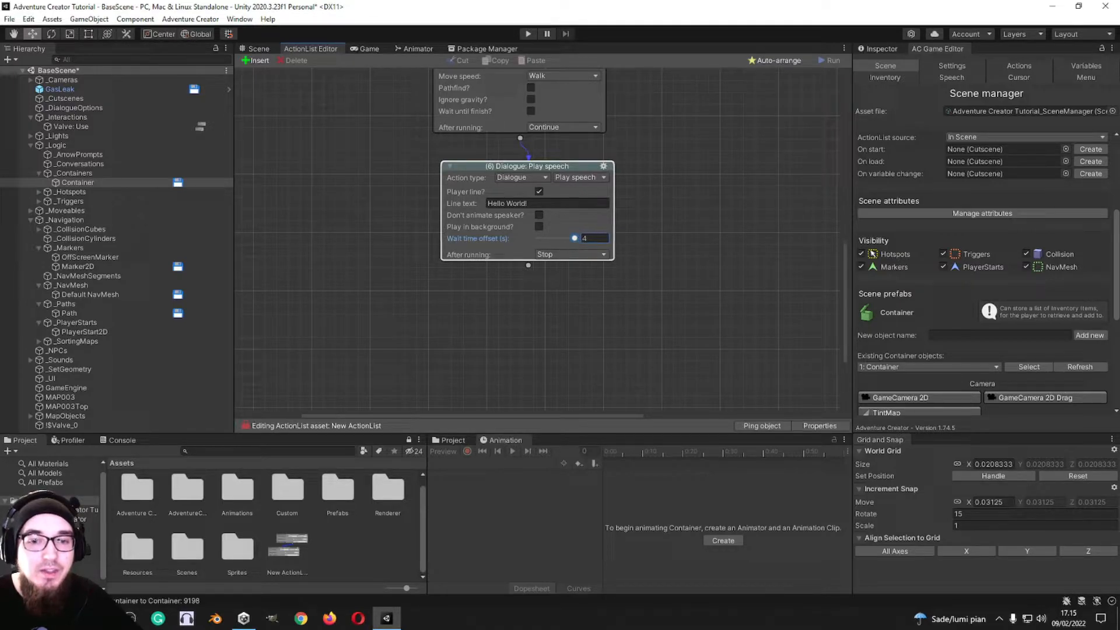
pyautogui.moveTo(648, 220); pyautogui.dragTo(587, 278, button='middle')
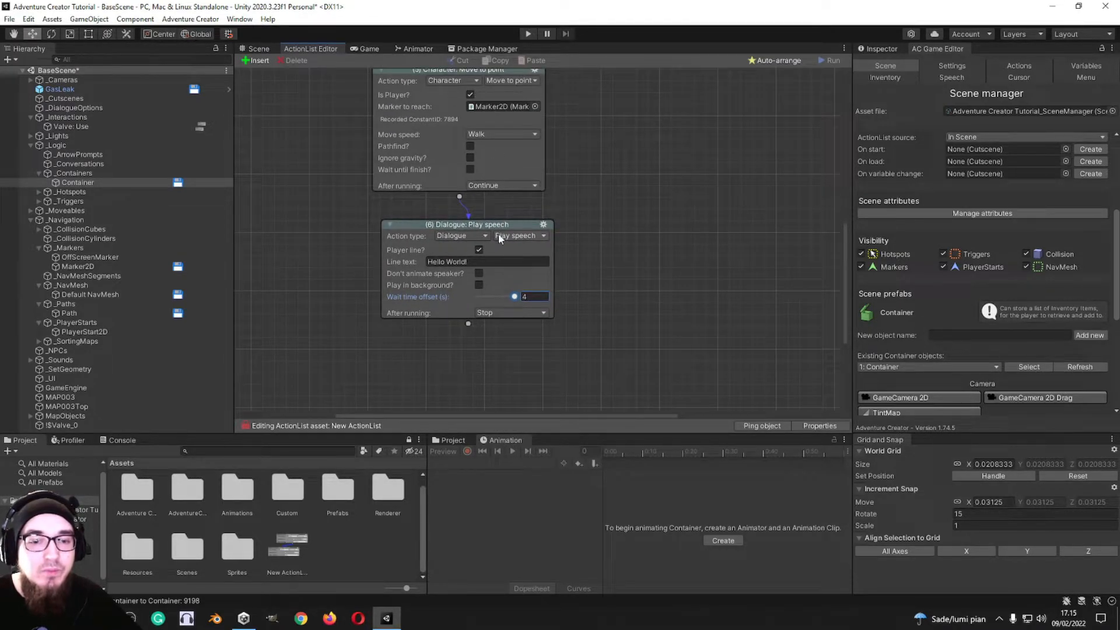
pyautogui.moveTo(514, 297); pyautogui.dragTo(482, 299)
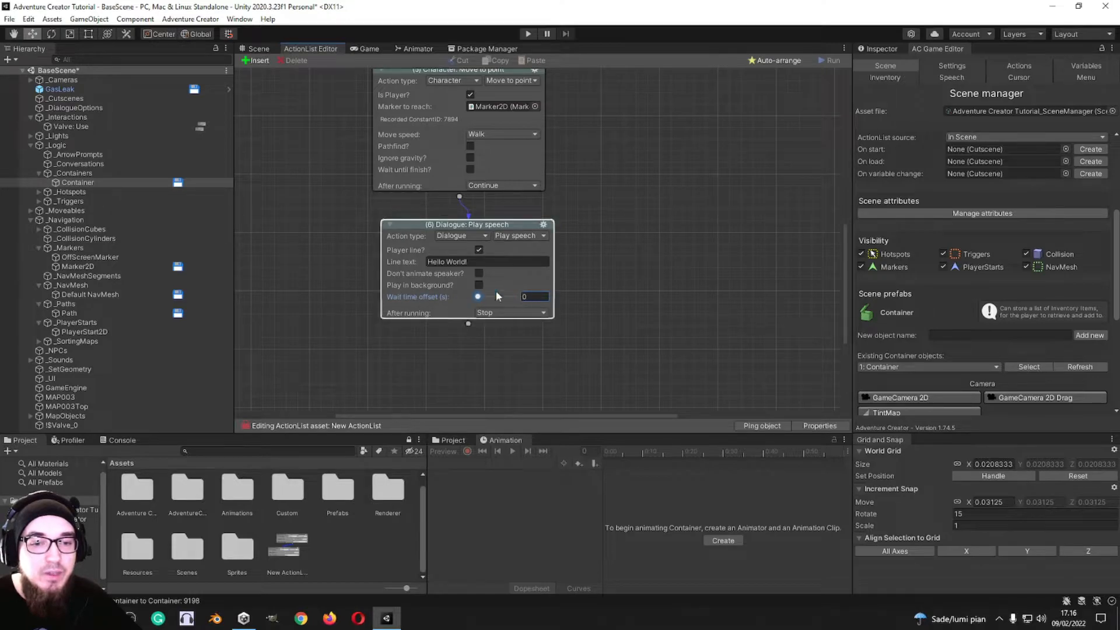
pyautogui.moveTo(556, 323); pyautogui.dragTo(575, 264, button='middle')
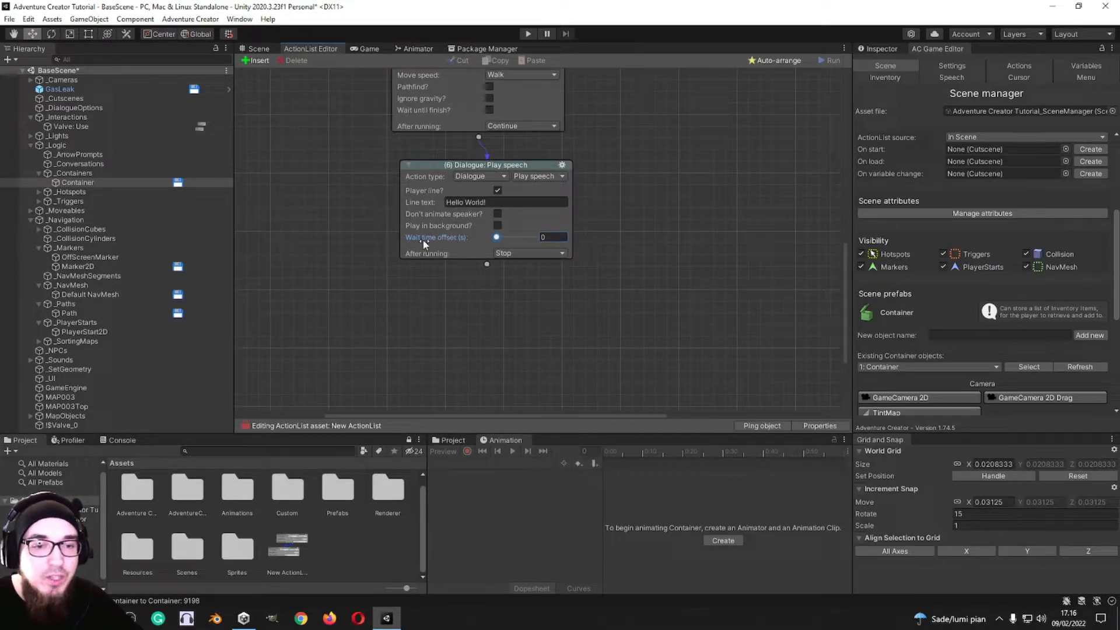
# Step: Change the action to Dialogue: Rename option, checking the conversations available for its Conversation field
pyautogui.click(522, 176)
pyautogui.click(489, 175)
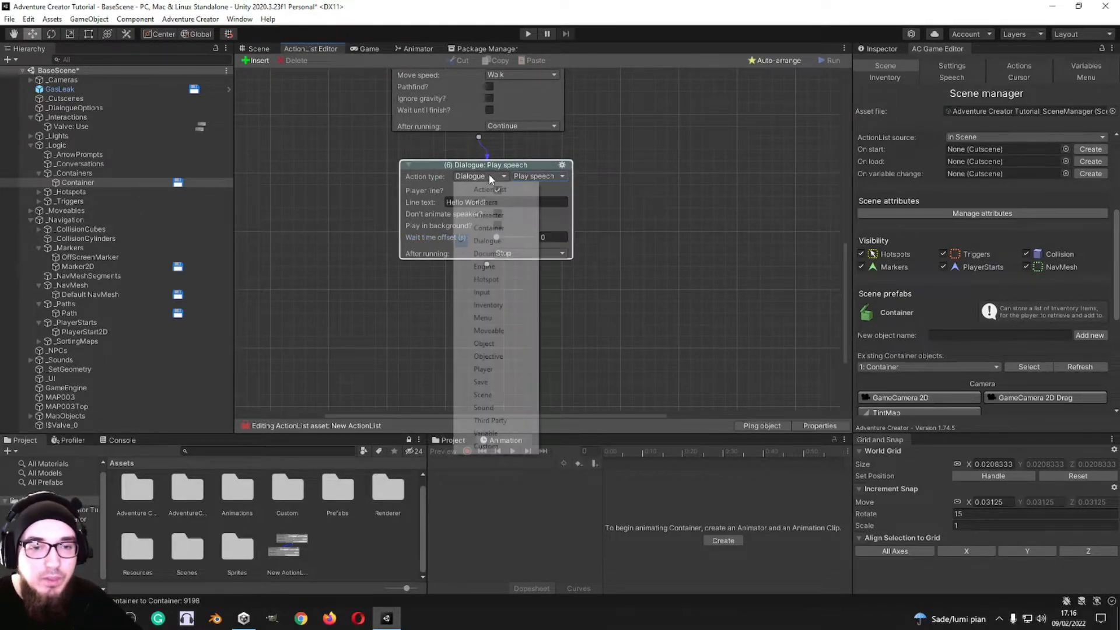
pyautogui.click(545, 176)
pyautogui.click(571, 203)
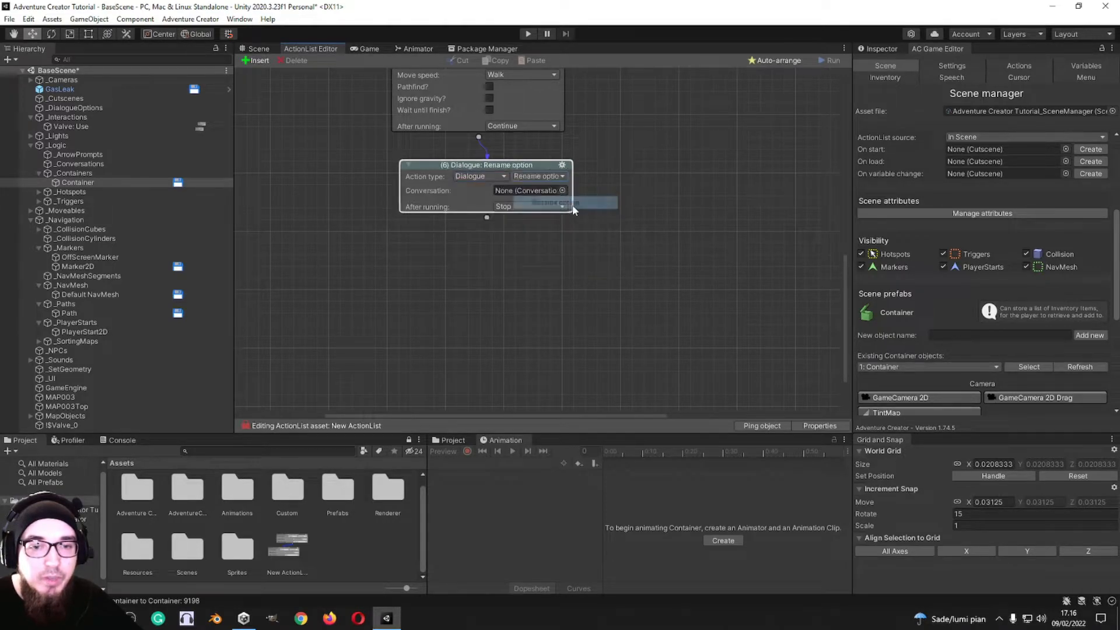
pyautogui.click(563, 190)
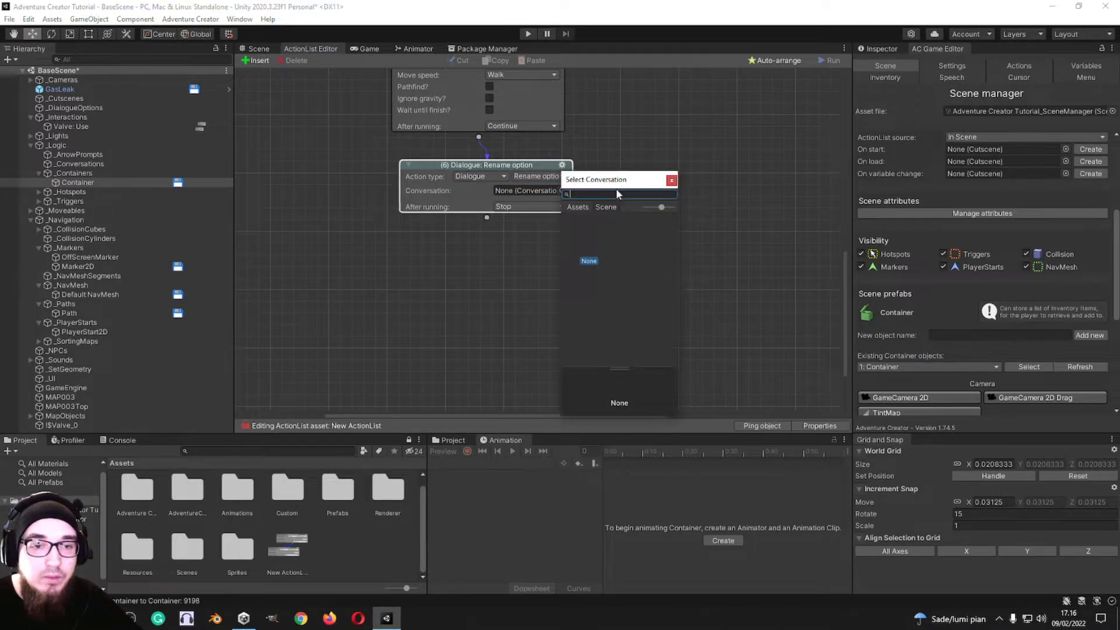
pyautogui.click(671, 182)
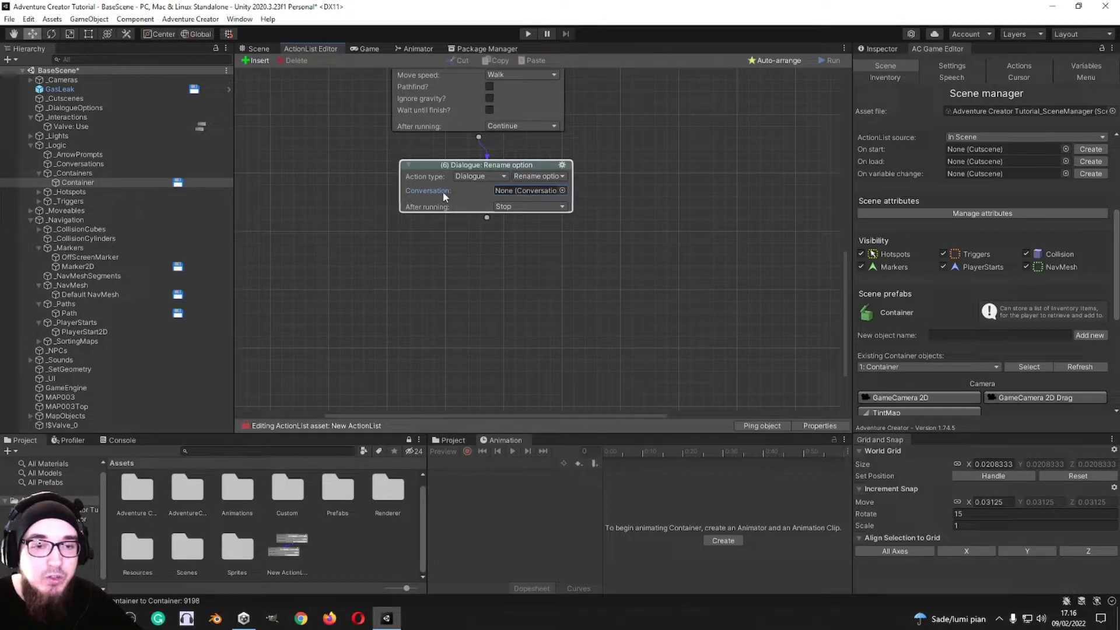
# Step: Change the action to Dialogue: Start conversation
pyautogui.click(561, 177)
pyautogui.click(569, 216)
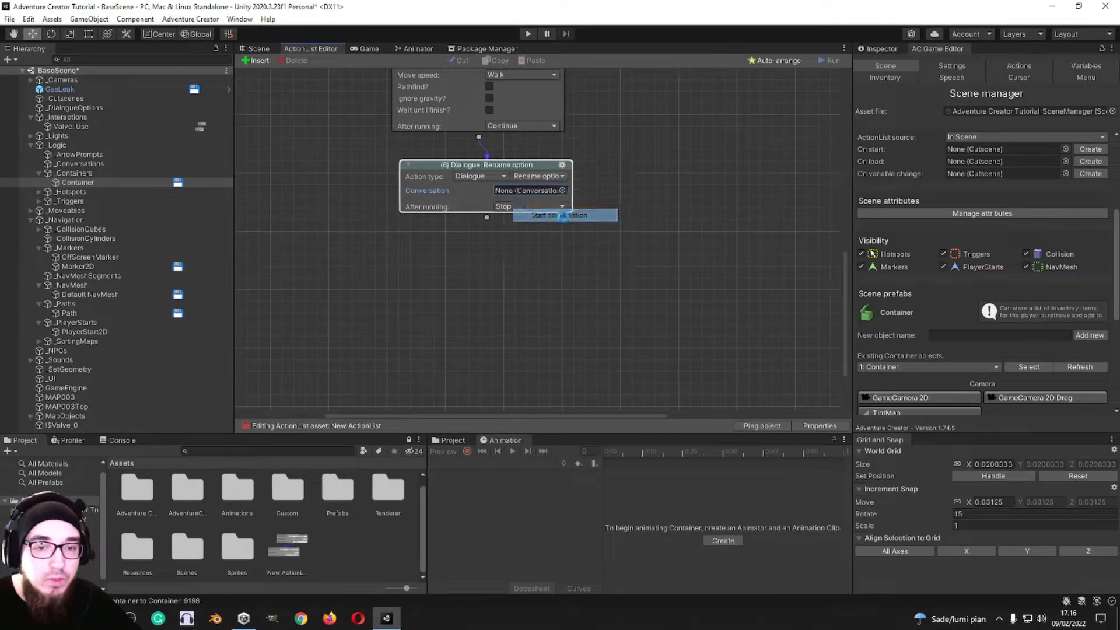
pyautogui.click(548, 178)
pyautogui.click(548, 181)
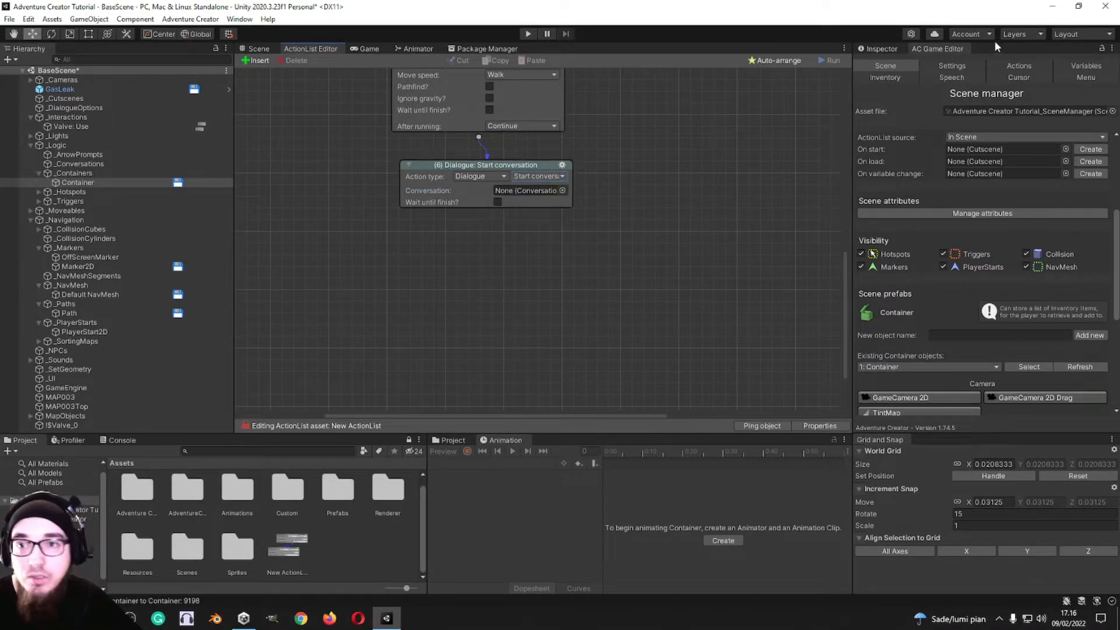
# Step: Add Conversation objects to the scene and assign one to the Start conversation action
pyautogui.scroll(-6, 936, 266)
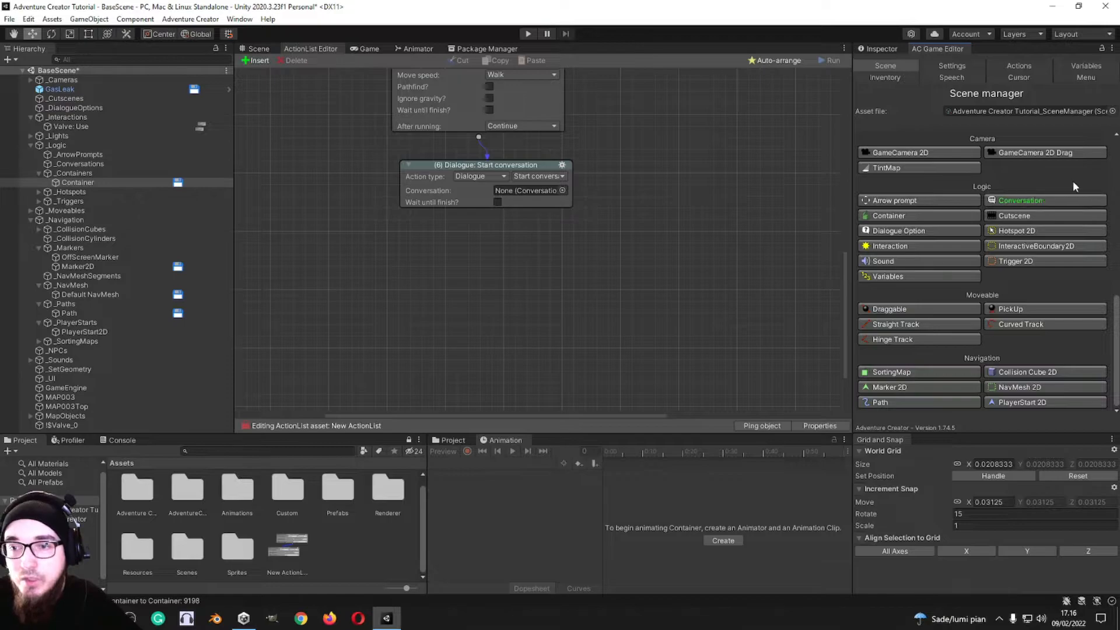
pyautogui.click(1049, 199)
pyautogui.moveTo(91, 181); pyautogui.dragTo(540, 191)
pyautogui.click(497, 218)
# Step: Add three dialogue options labelled 1, 2 and 3 to the first Conversation object in the scene
pyautogui.click(143, 182)
pyautogui.click(879, 48)
pyautogui.click(119, 175)
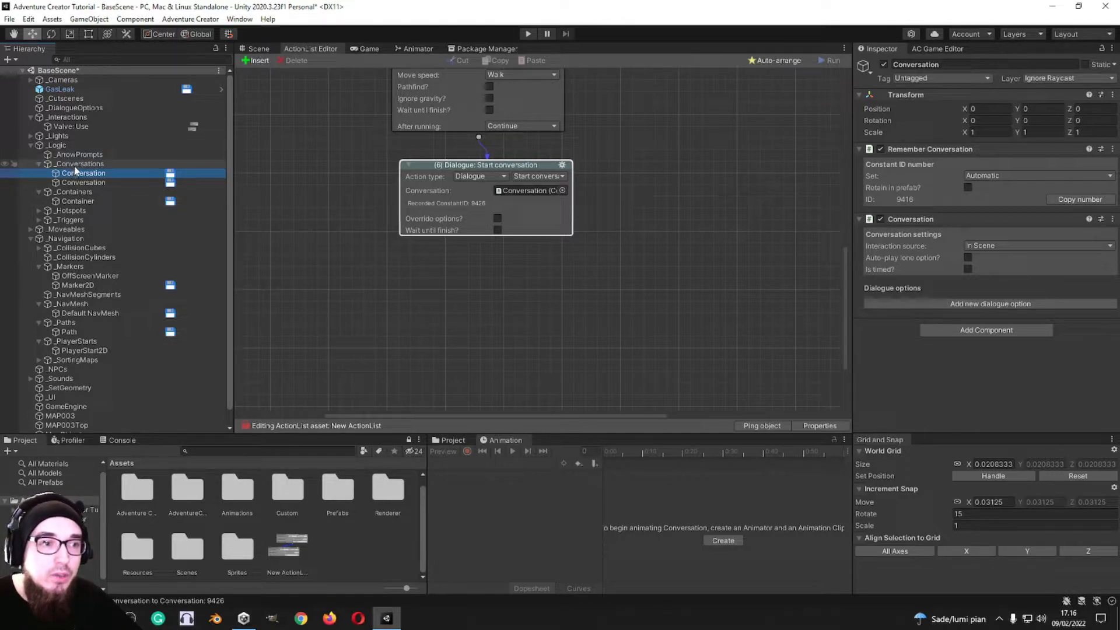
pyautogui.click(984, 305)
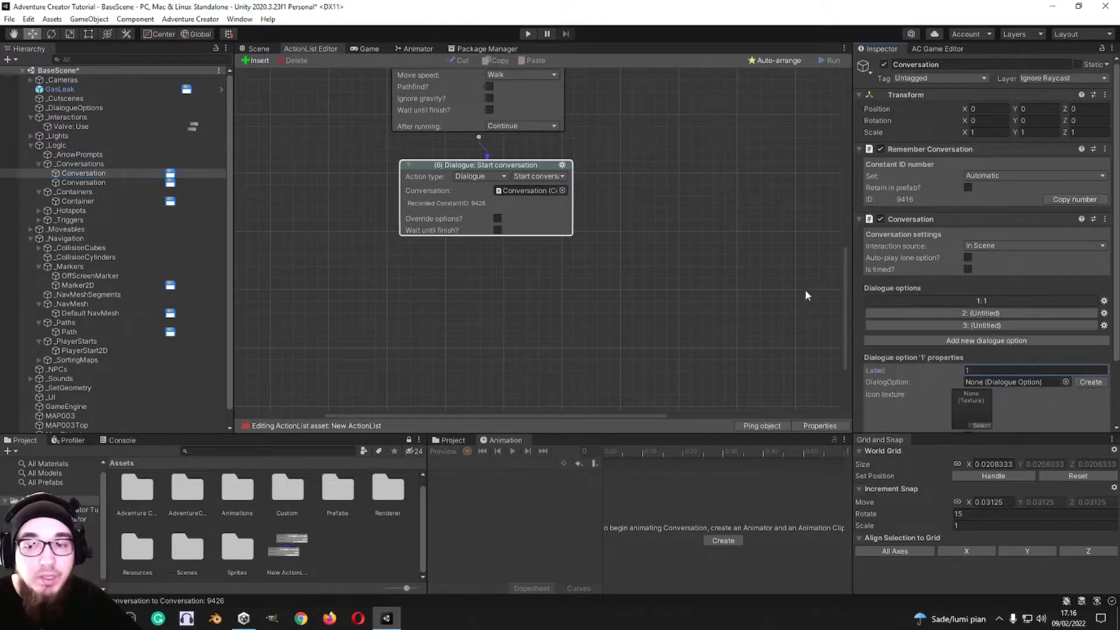
pyautogui.click(986, 313)
pyautogui.write('2')
pyautogui.click(995, 326)
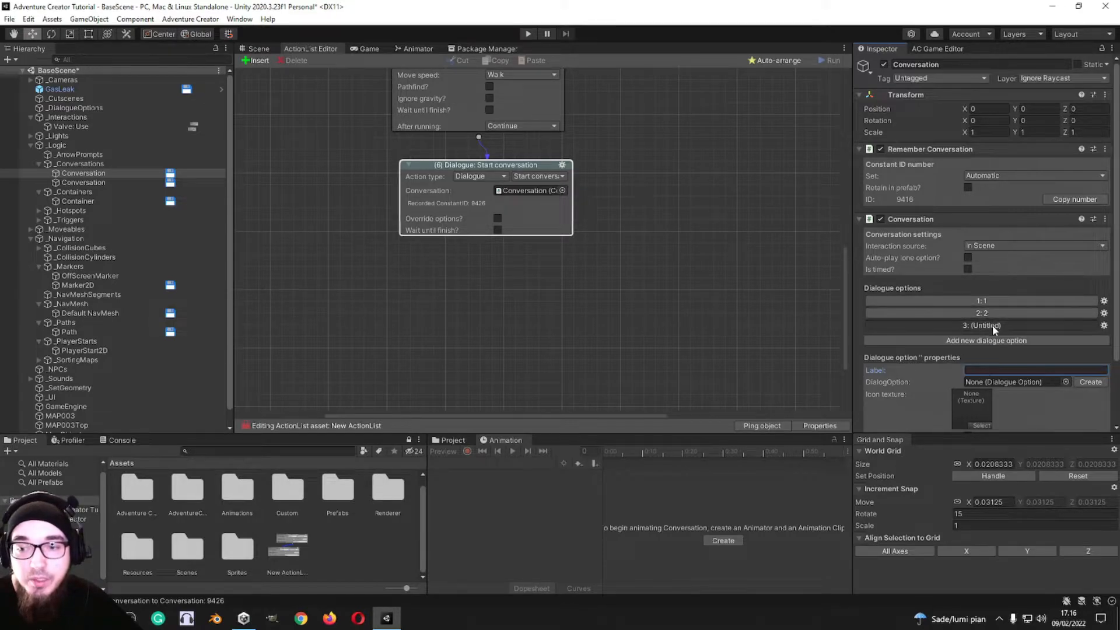
pyautogui.write('3')
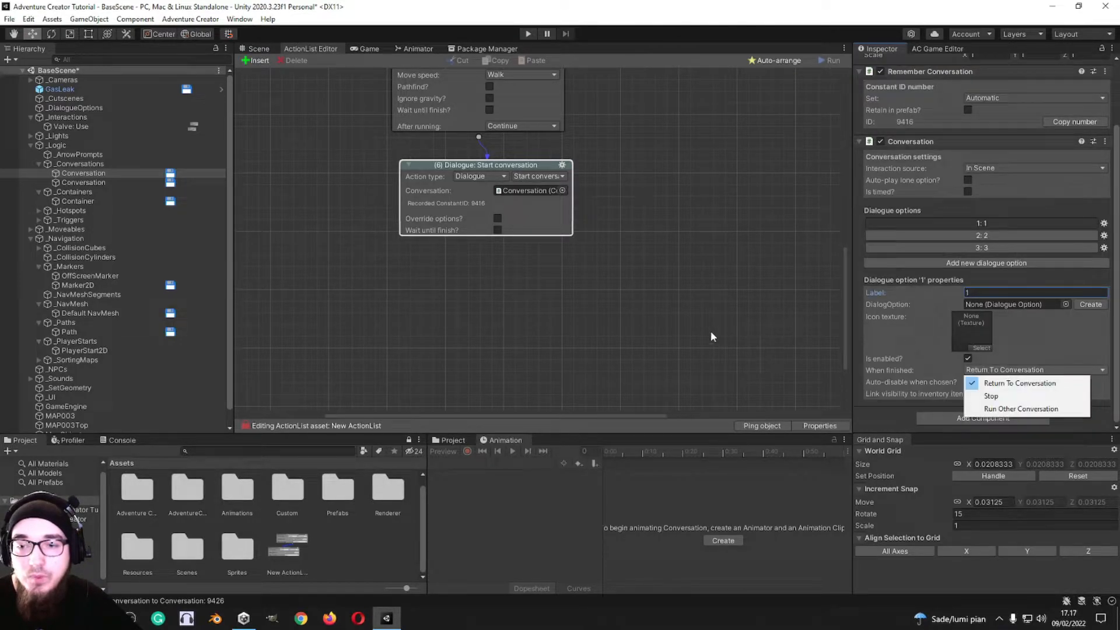
pyautogui.click(711, 332)
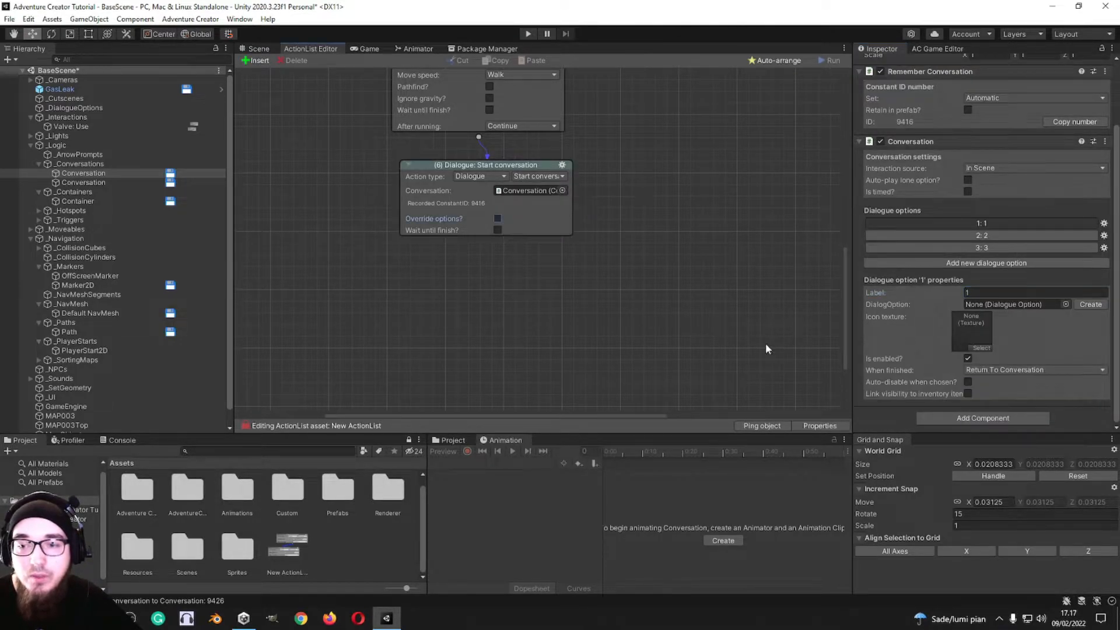
# Step: Create a DialogueOption object for conversation option 1 and select it to view its action list
pyautogui.click(1091, 304)
pyautogui.click(120, 116)
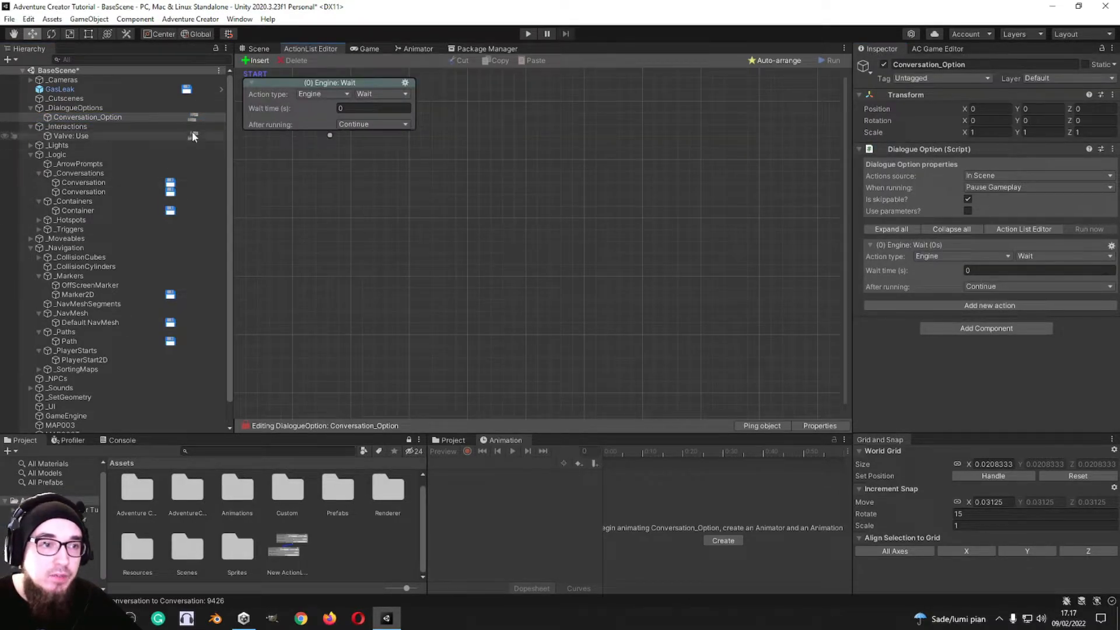
pyautogui.click(266, 50)
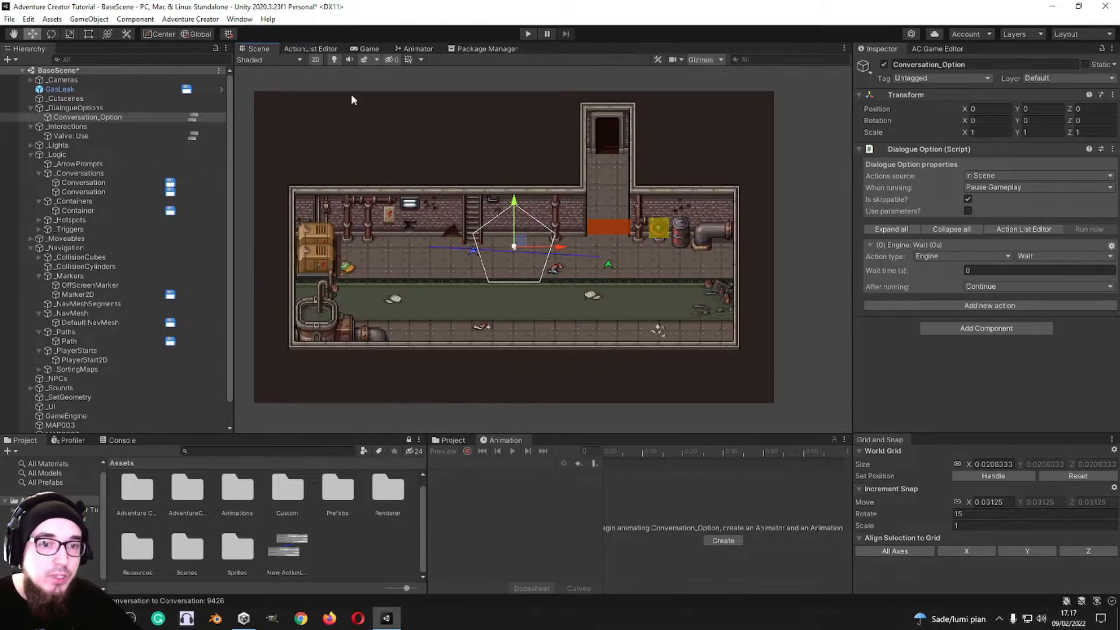
pyautogui.click(324, 49)
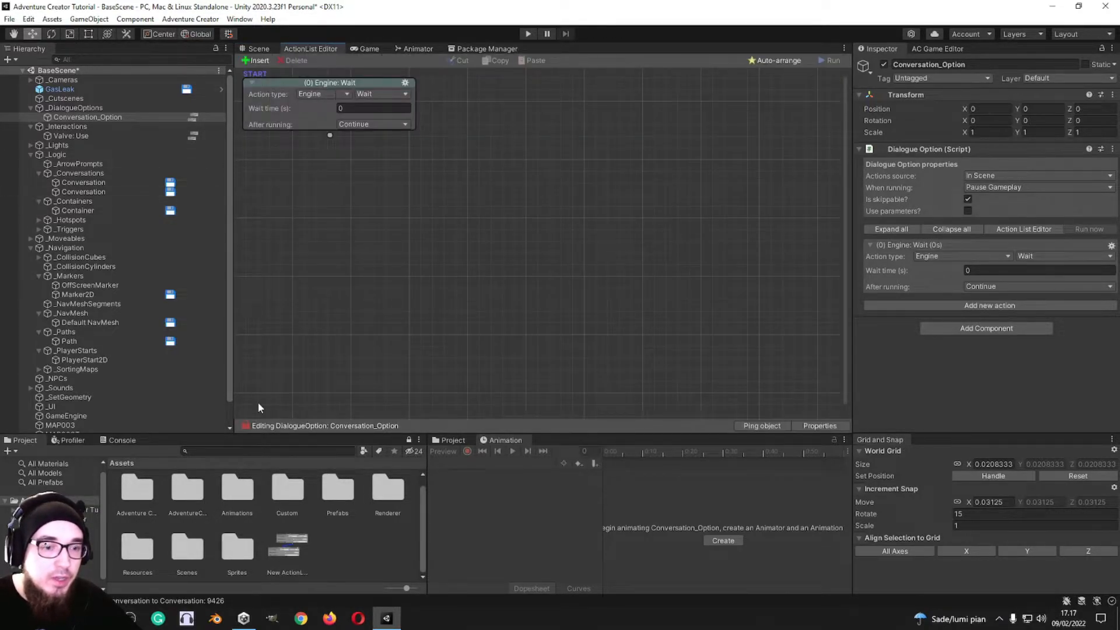
# Step: Reopen the New ActionList asset, enable Override options on the Dialogue: Start conversation action and reposition that node
pyautogui.click(288, 569)
pyautogui.scroll(-6, 608, 379)
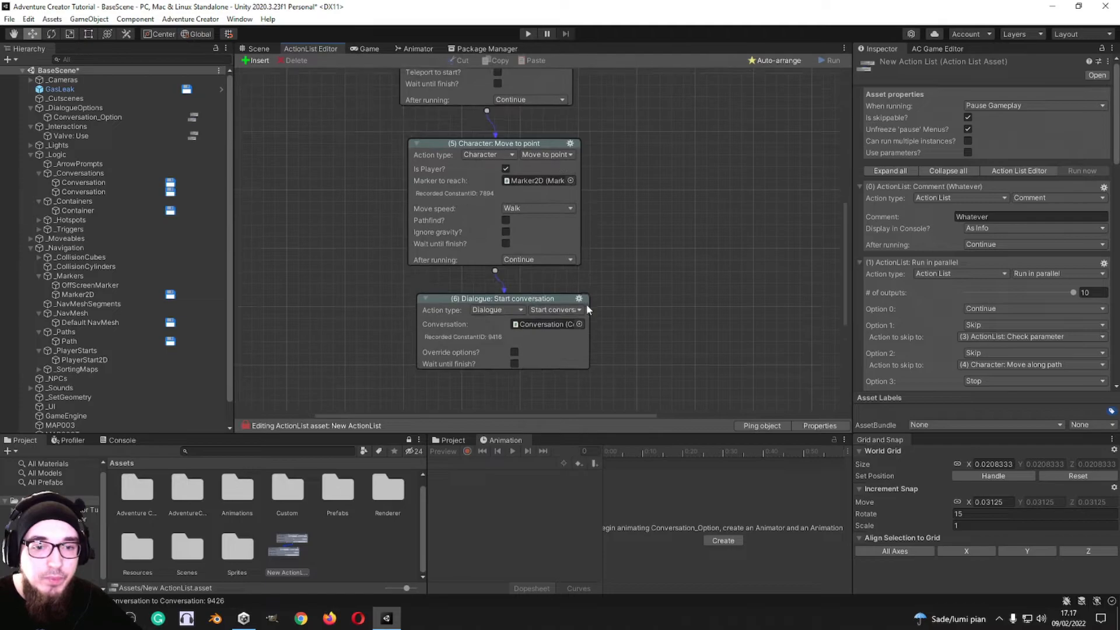
pyautogui.click(504, 234)
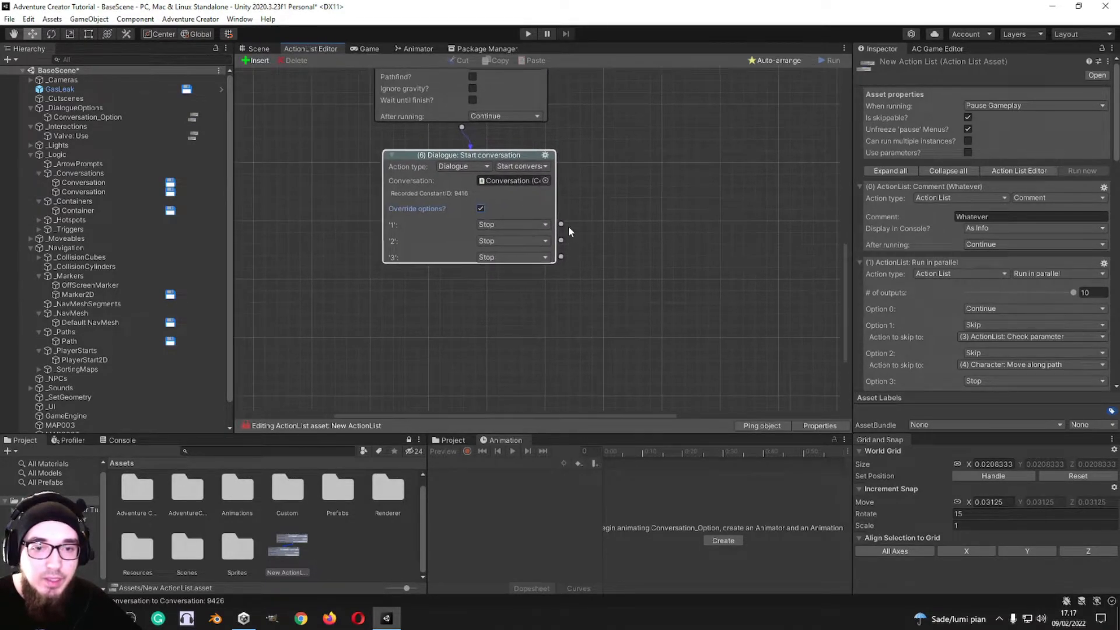
pyautogui.moveTo(449, 158); pyautogui.dragTo(424, 155)
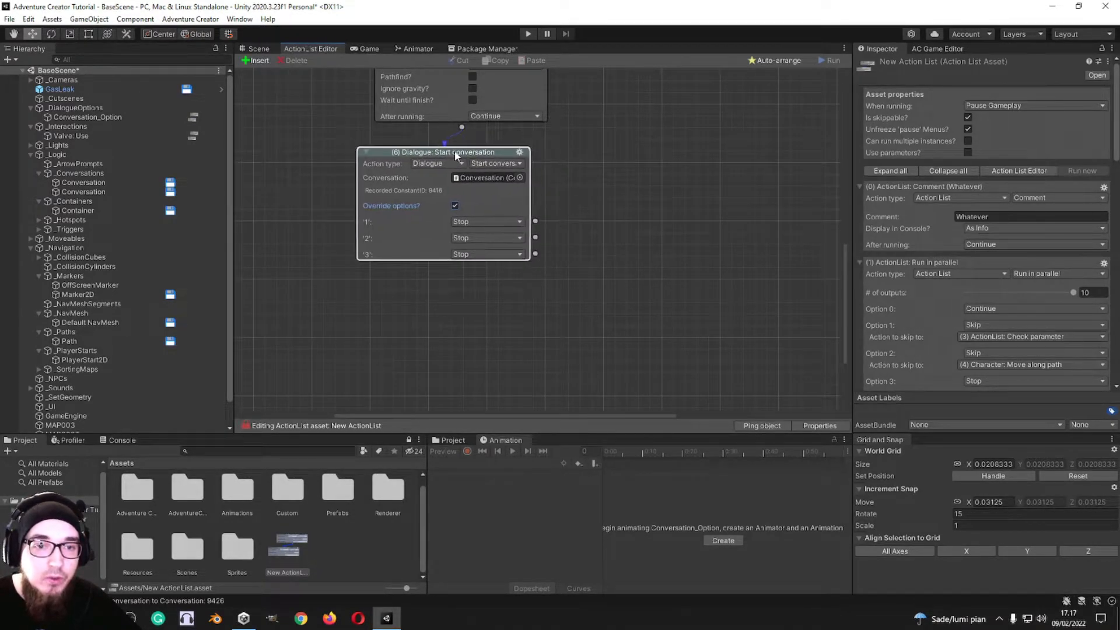
# Step: Connect options 1, 2 and 3 of the Start conversation action to new Engine: Wait actions and spread them out below
pyautogui.moveTo(535, 222); pyautogui.dragTo(720, 262)
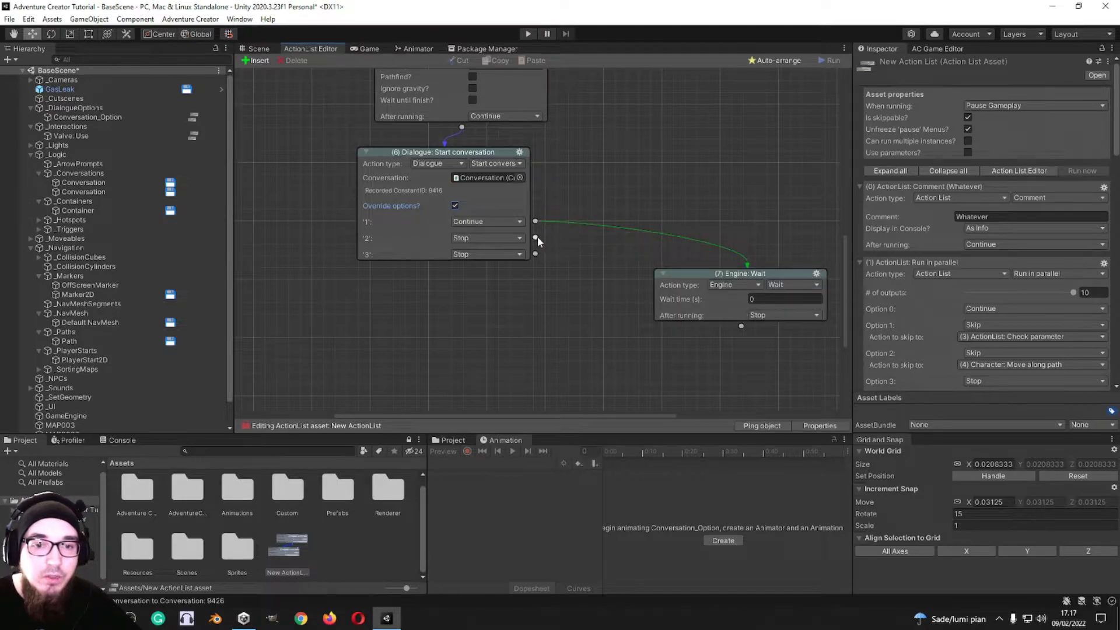
pyautogui.moveTo(564, 269); pyautogui.dragTo(575, 306)
pyautogui.moveTo(695, 266); pyautogui.dragTo(725, 303)
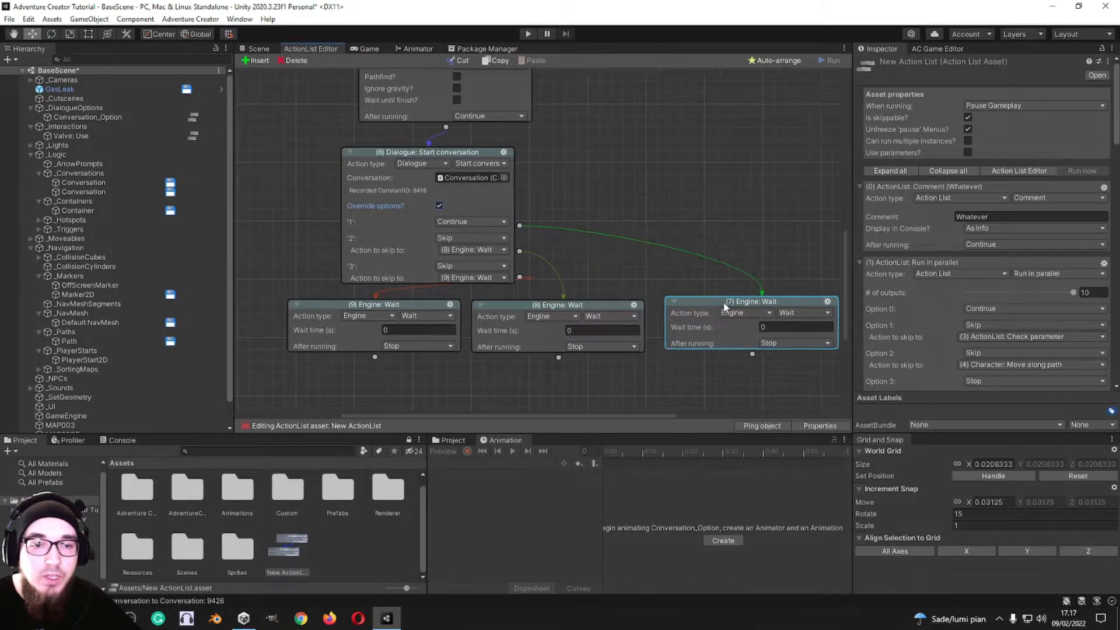
# Step: Change option 3's action to Dialogue: Stop speech and try switching Force off subtitles on and off
pyautogui.scroll(-5, 616, 197)
pyautogui.click(401, 189)
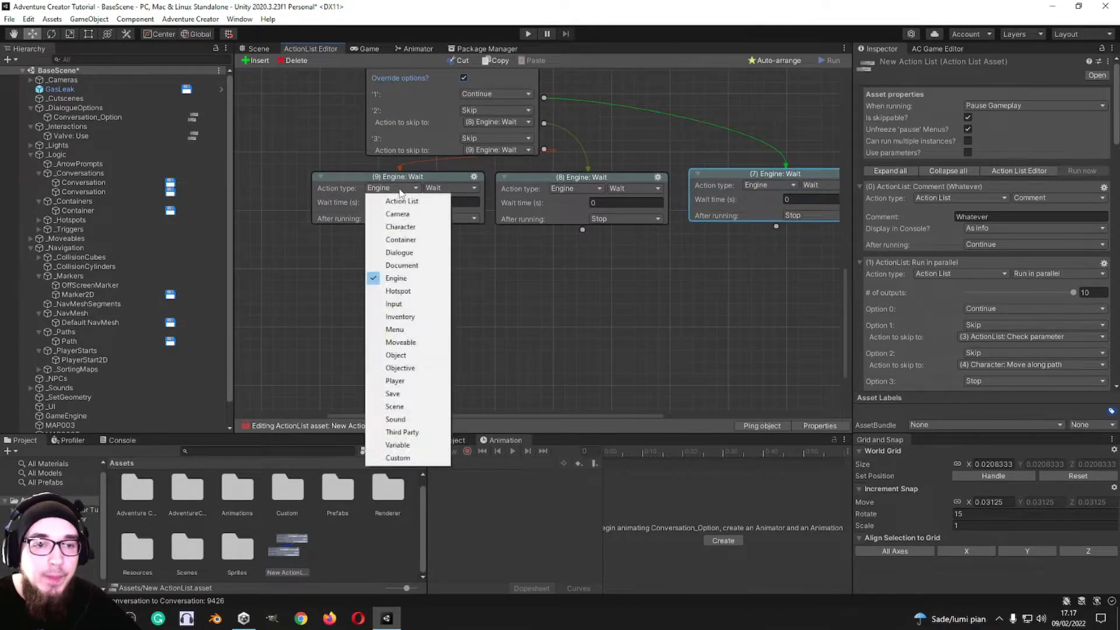
pyautogui.click(401, 252)
pyautogui.click(448, 188)
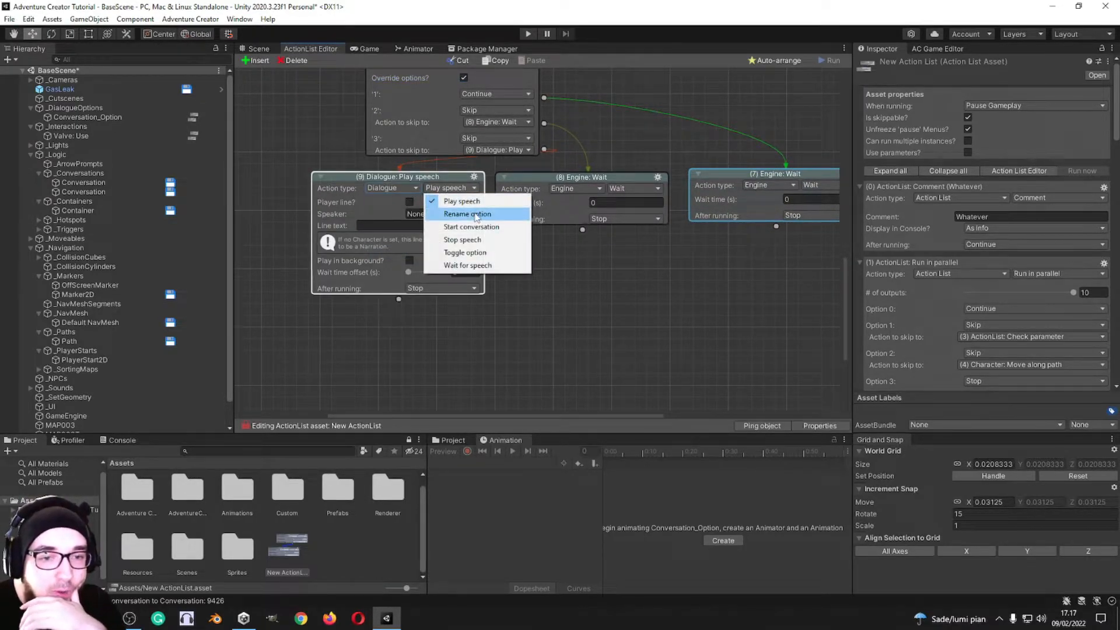
pyautogui.click(500, 241)
pyautogui.moveTo(375, 233); pyautogui.dragTo(441, 209, button='middle')
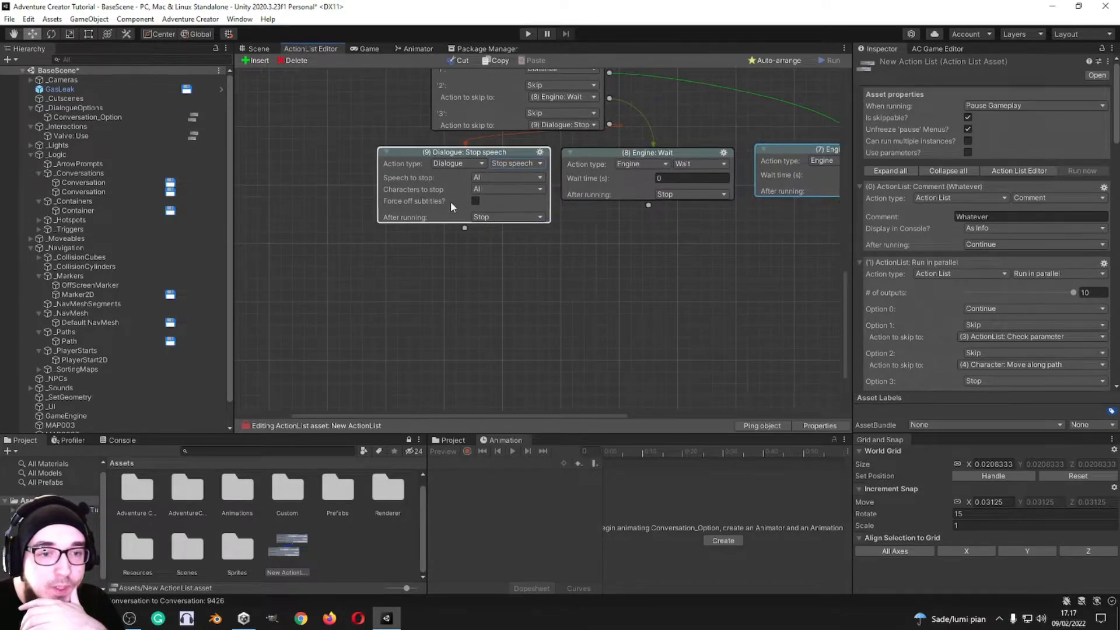
pyautogui.click(476, 201)
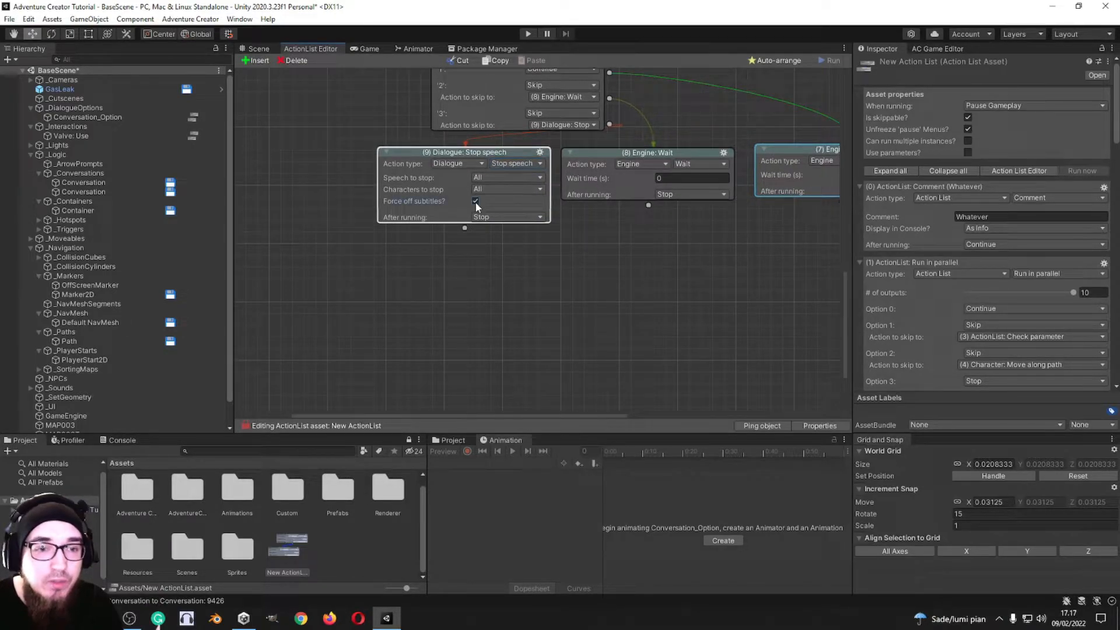
pyautogui.click(475, 201)
# Step: Change the action to Dialogue: Toggle option, assign a Conversation and set its option 1 to Off
pyautogui.click(527, 163)
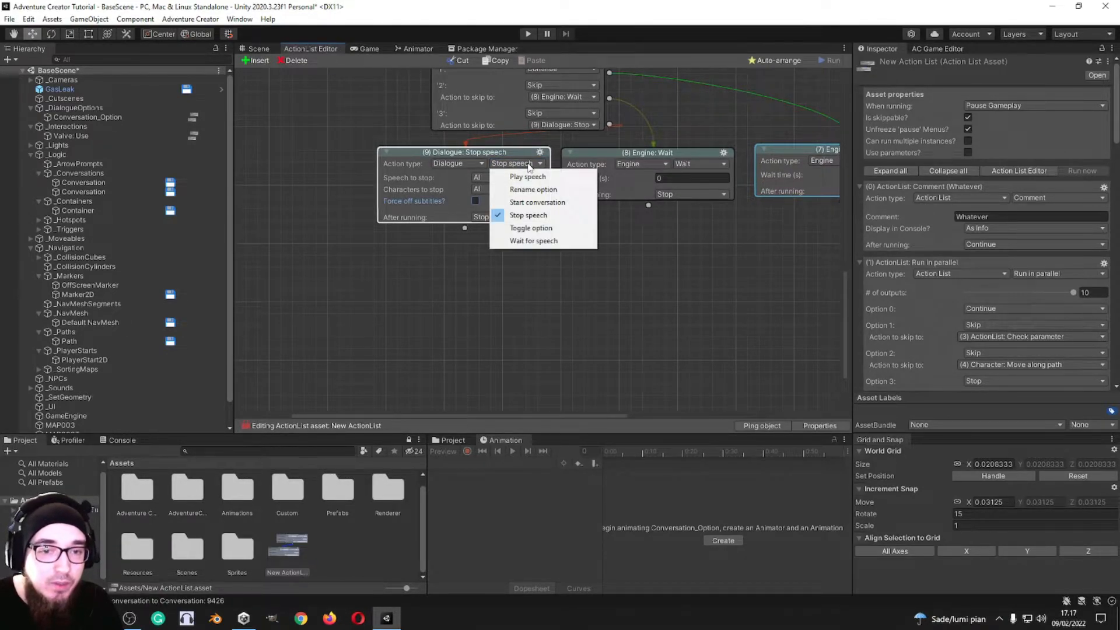
pyautogui.click(537, 228)
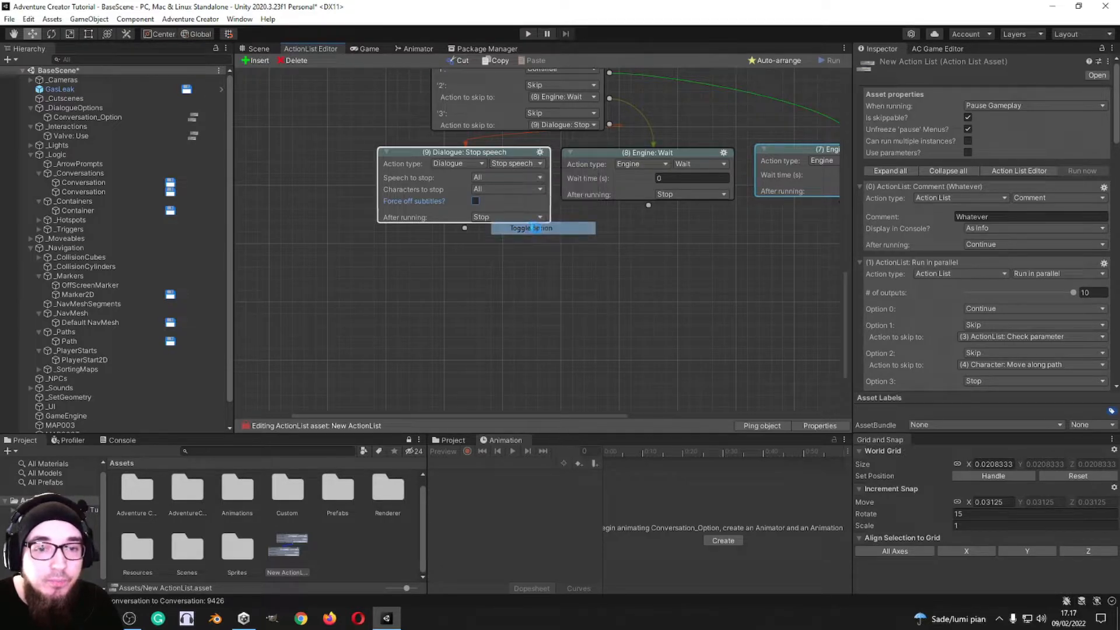
pyautogui.click(538, 177)
pyautogui.doubleClick(576, 217)
pyautogui.click(506, 217)
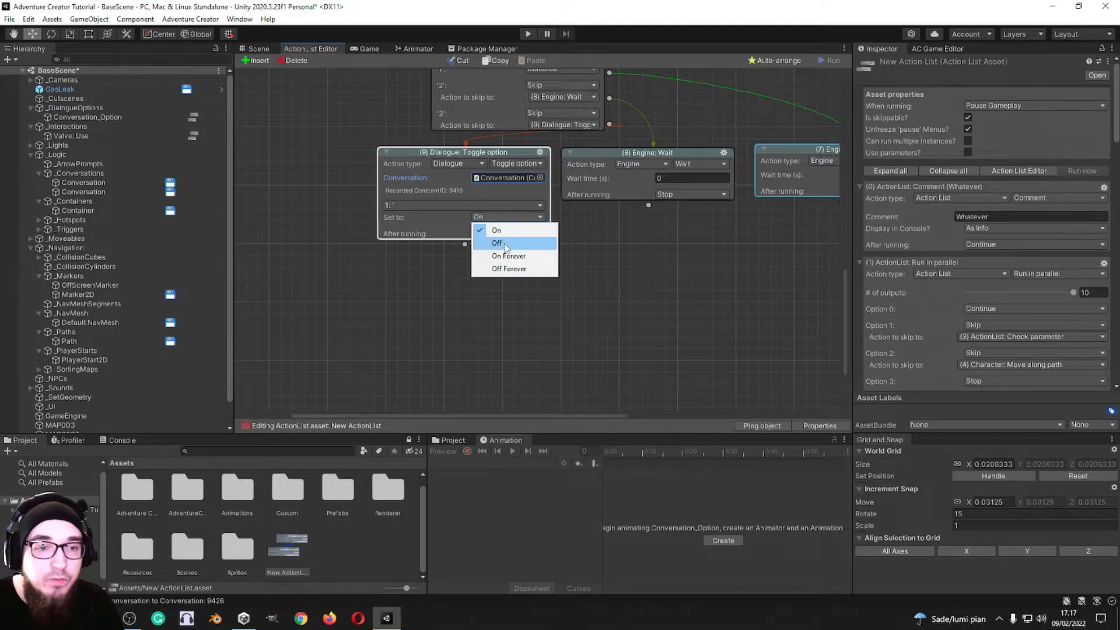
pyautogui.click(497, 243)
pyautogui.click(442, 204)
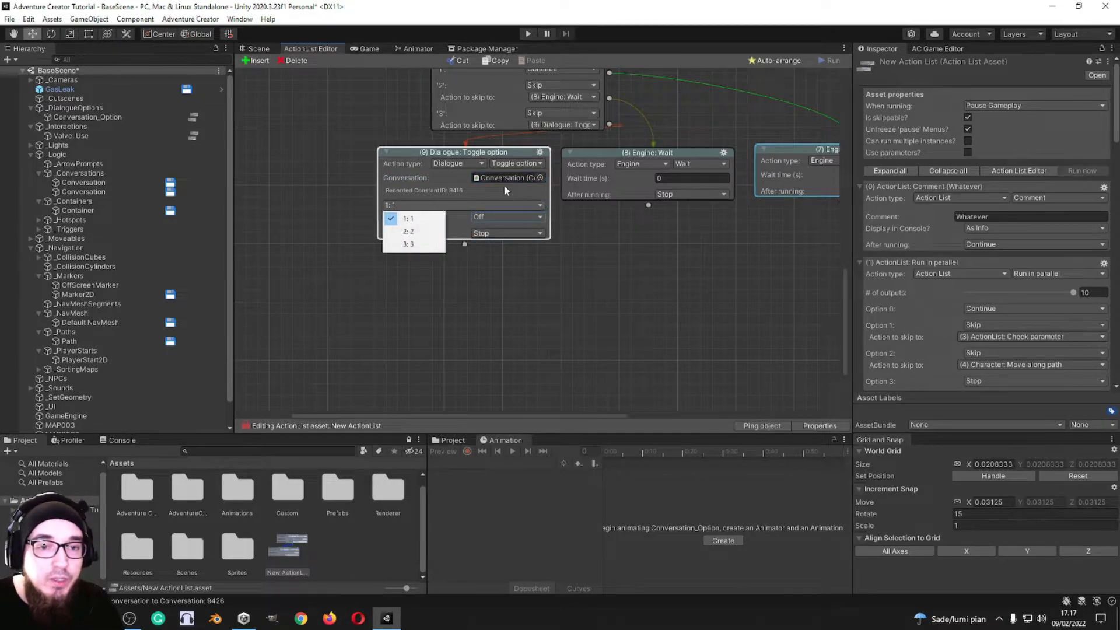
pyautogui.click(519, 167)
# Step: Change option 3's action to Dialogue: Wait for speech, check the speech reference choices and enable Player line
pyautogui.click(522, 167)
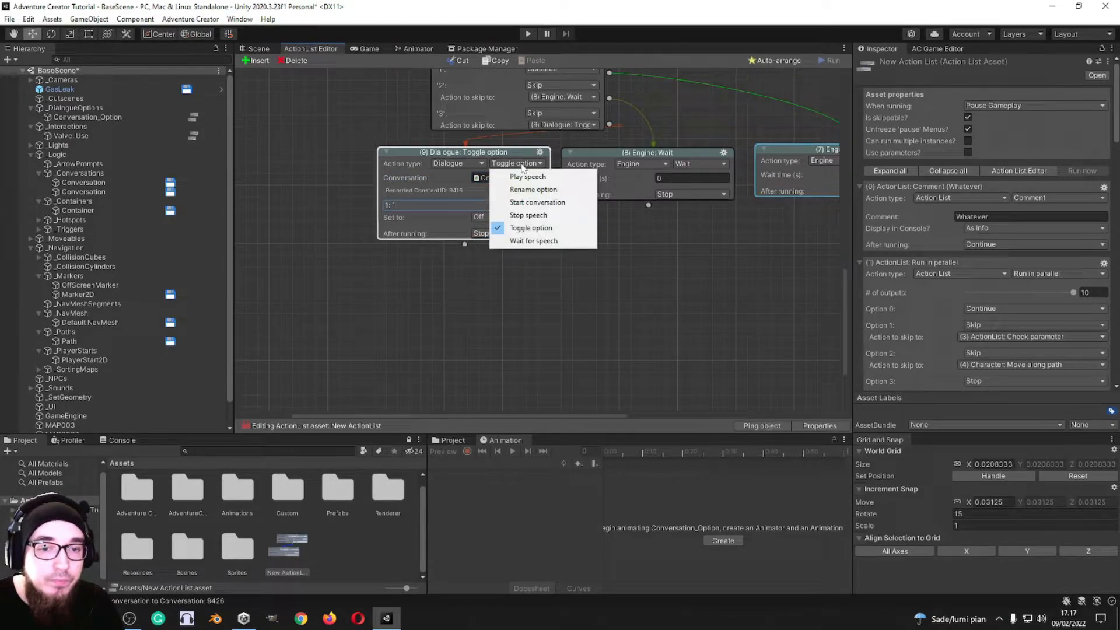
pyautogui.click(533, 241)
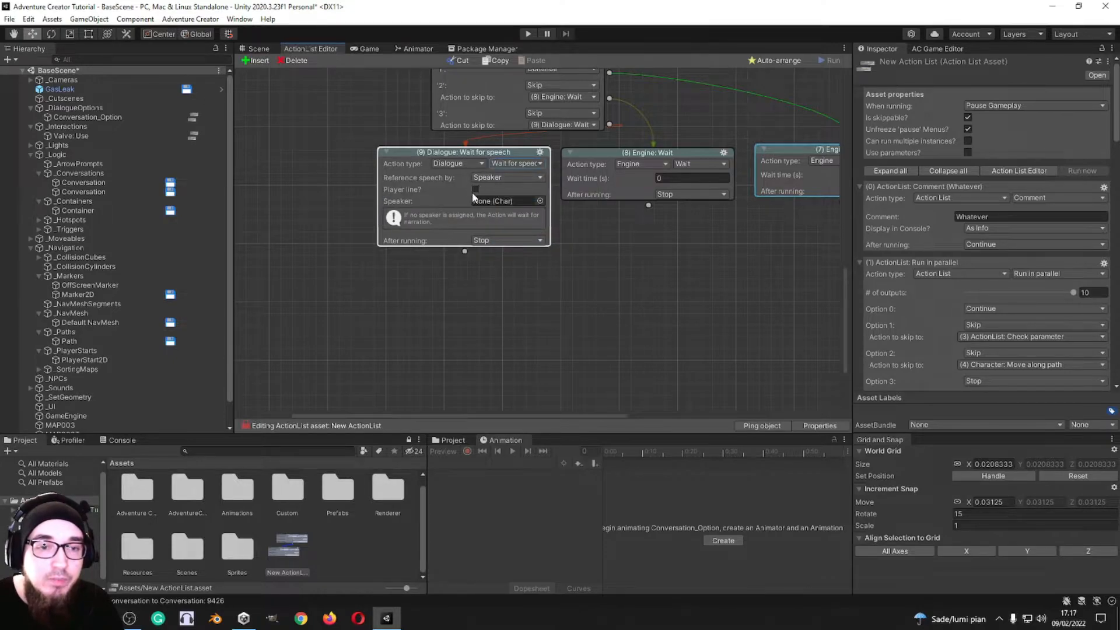
pyautogui.click(507, 177)
pyautogui.click(466, 191)
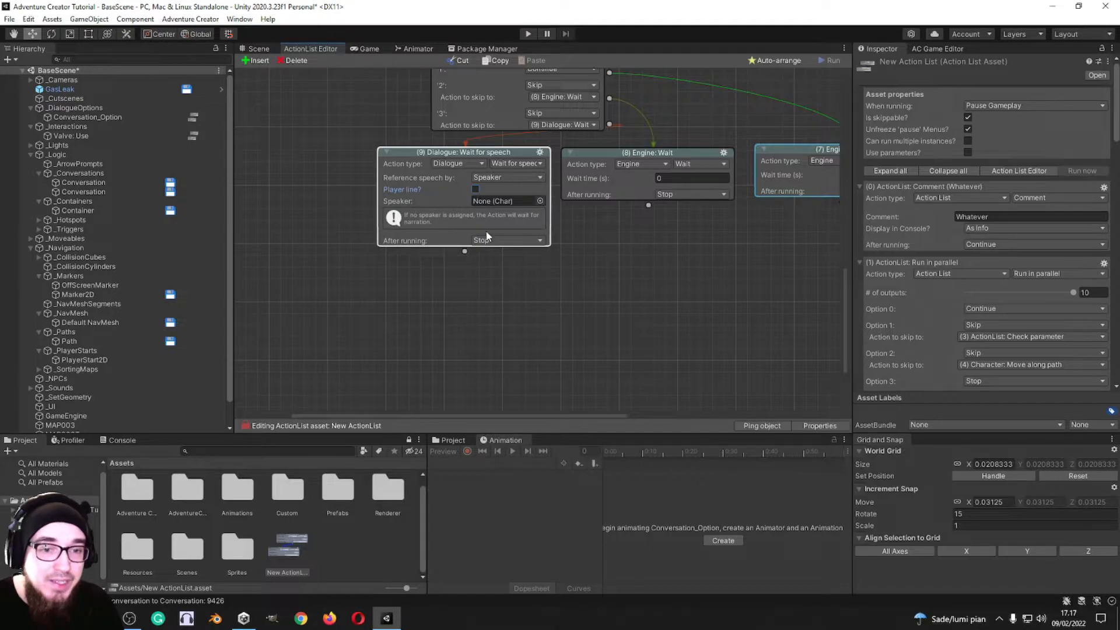
pyautogui.click(475, 189)
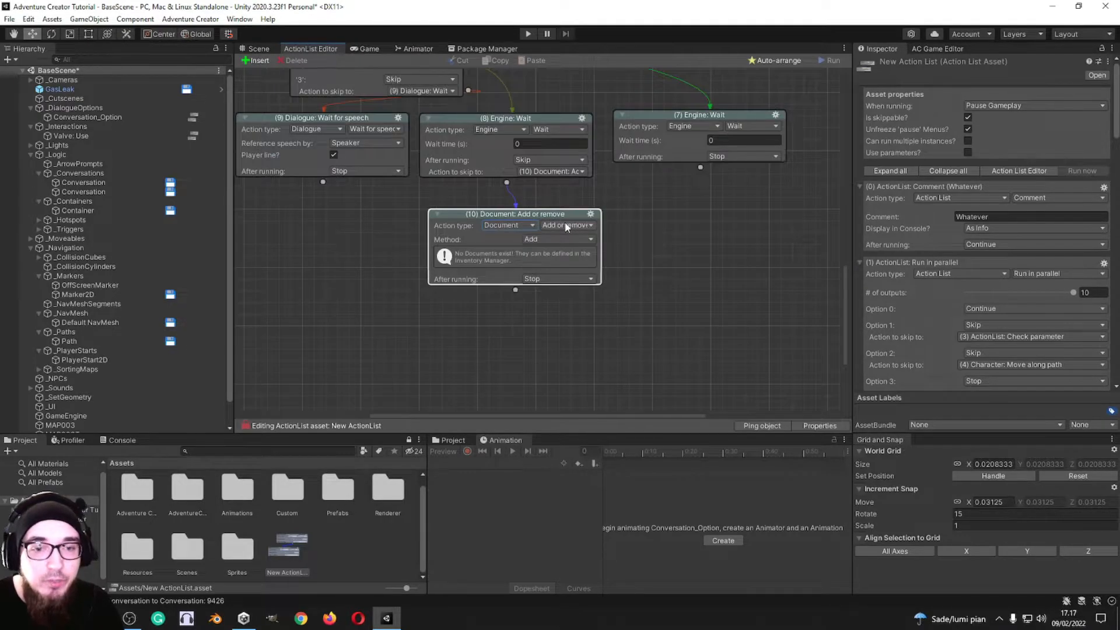
# Step: Examine the available Document action variants and the methods offered by the Document: Add or remove action
pyautogui.moveTo(621, 177); pyautogui.dragTo(609, 147, button='middle')
pyautogui.click(570, 202)
pyautogui.click(564, 197)
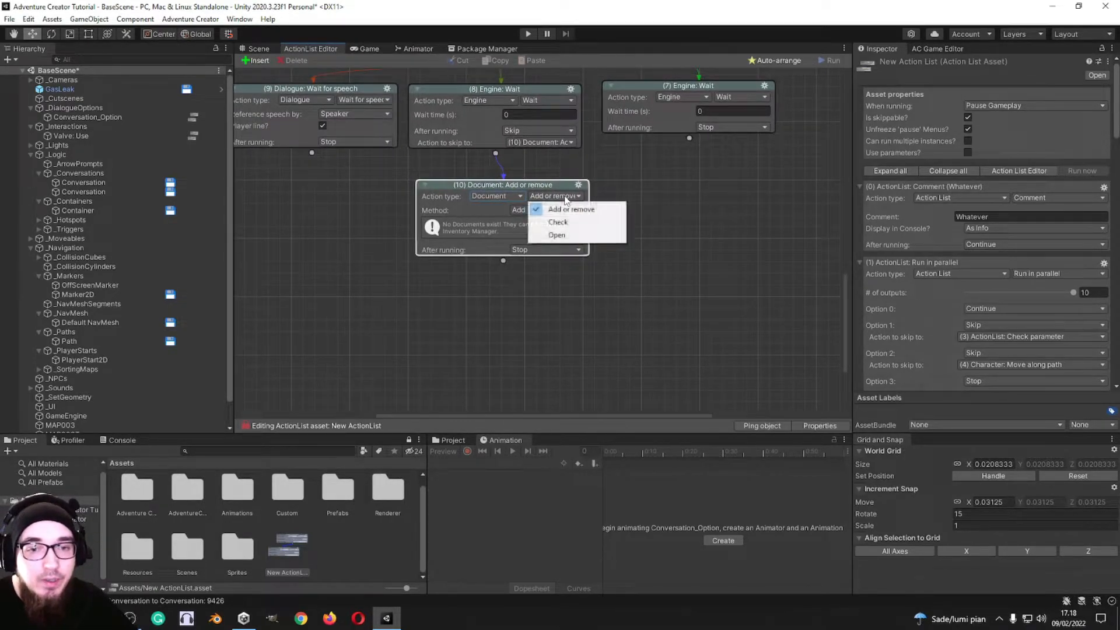
pyautogui.click(626, 184)
pyautogui.click(541, 209)
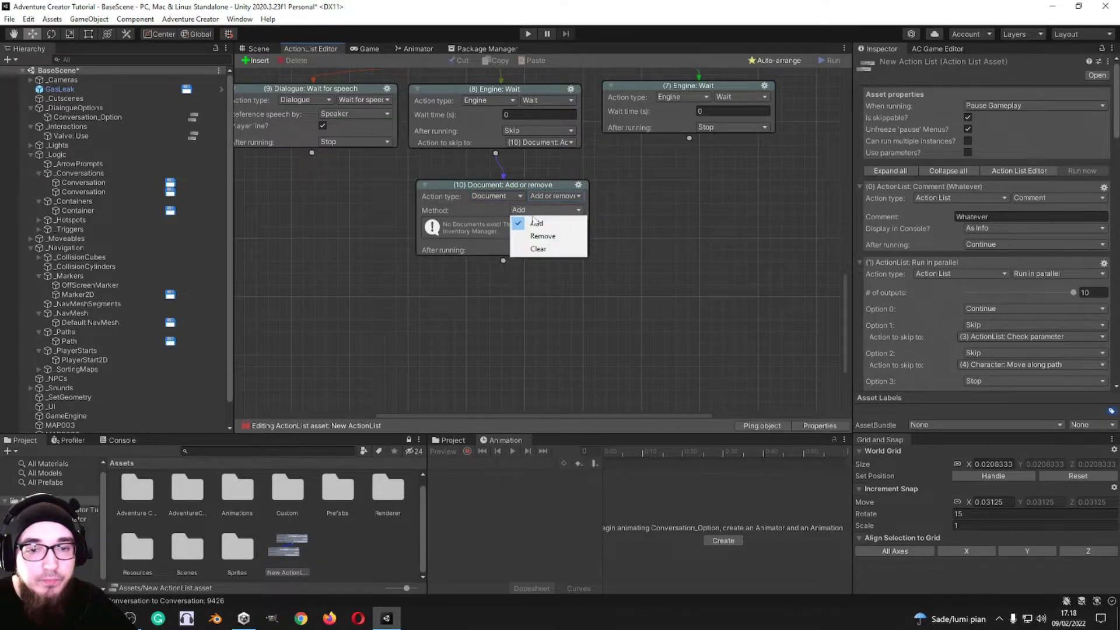
pyautogui.click(674, 213)
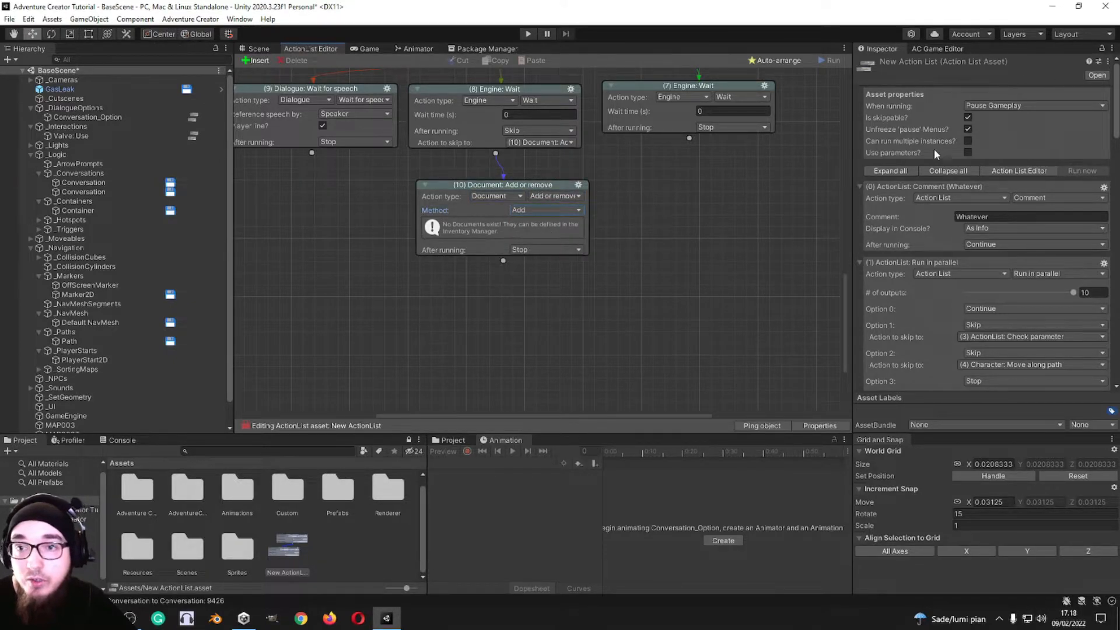
# Step: Create a document titled Hello in the Inventory manager and select it in the Document: Add or remove action
pyautogui.click(934, 49)
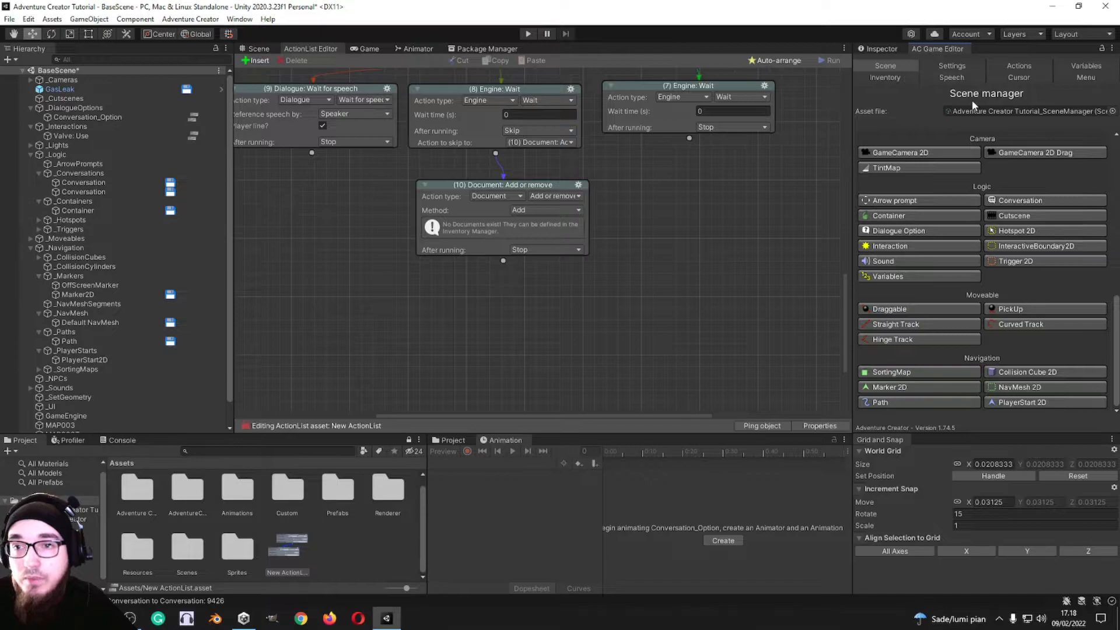
pyautogui.click(897, 78)
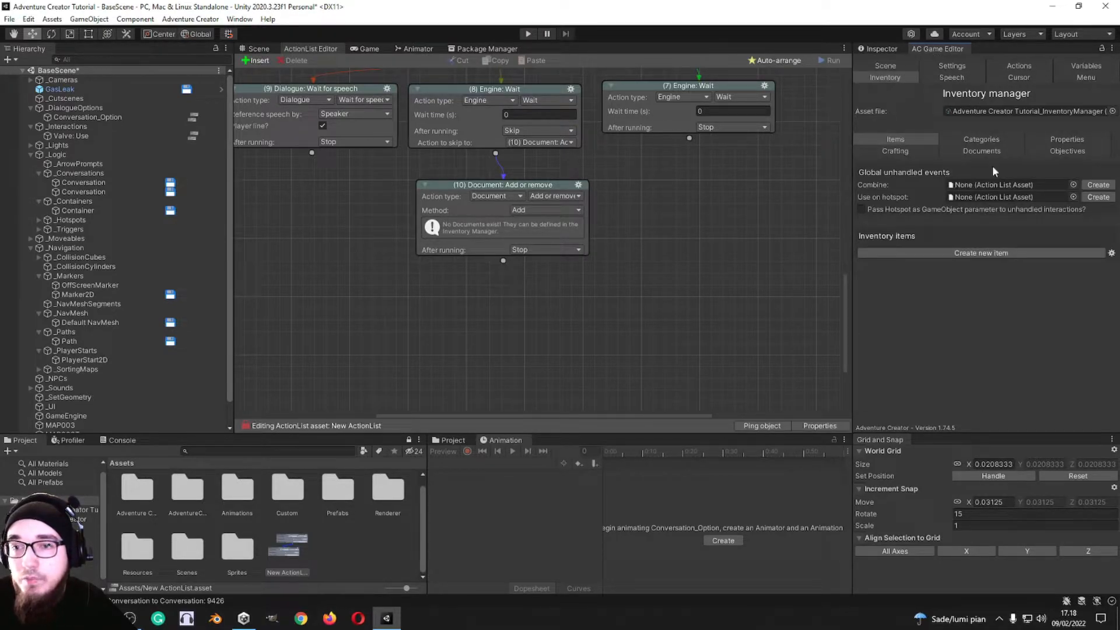
pyautogui.click(970, 149)
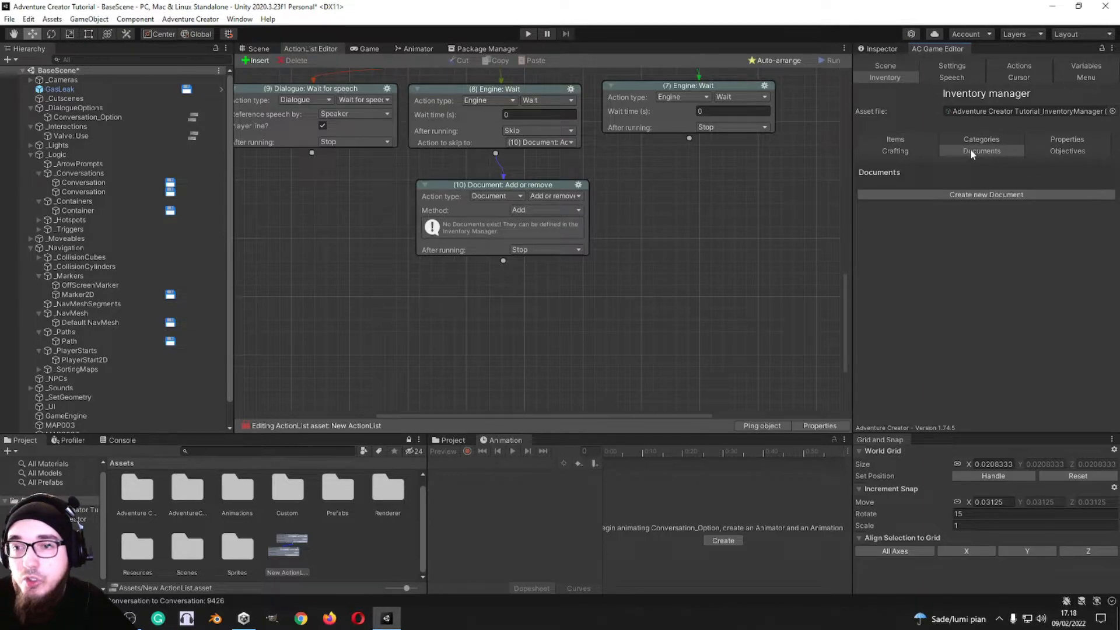
pyautogui.click(980, 196)
pyautogui.click(984, 247)
pyautogui.write('H')
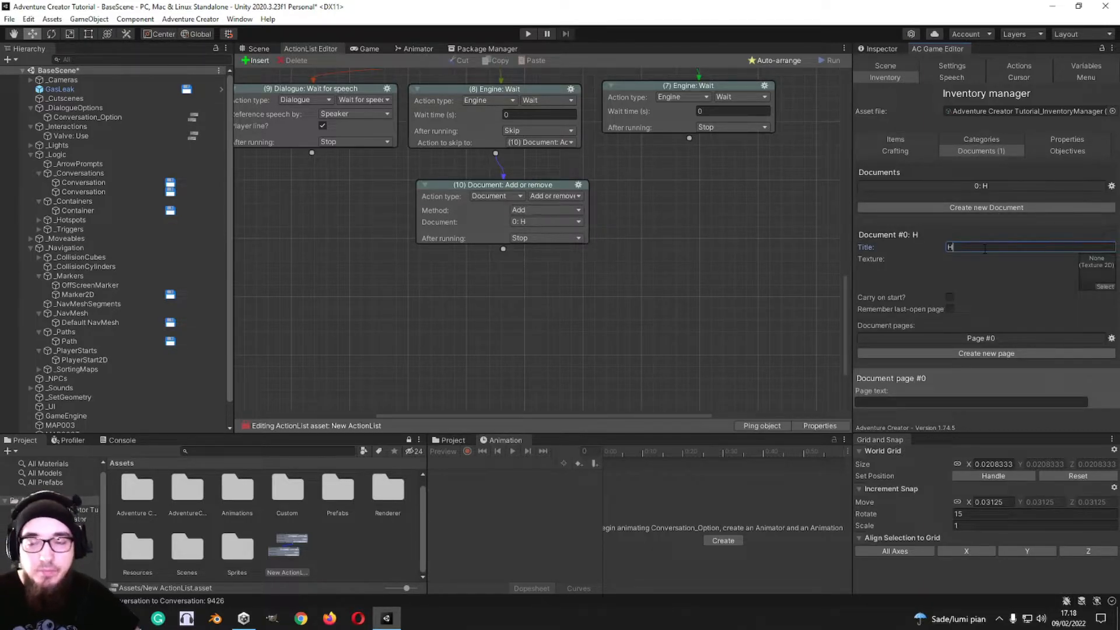
pyautogui.write('ello')
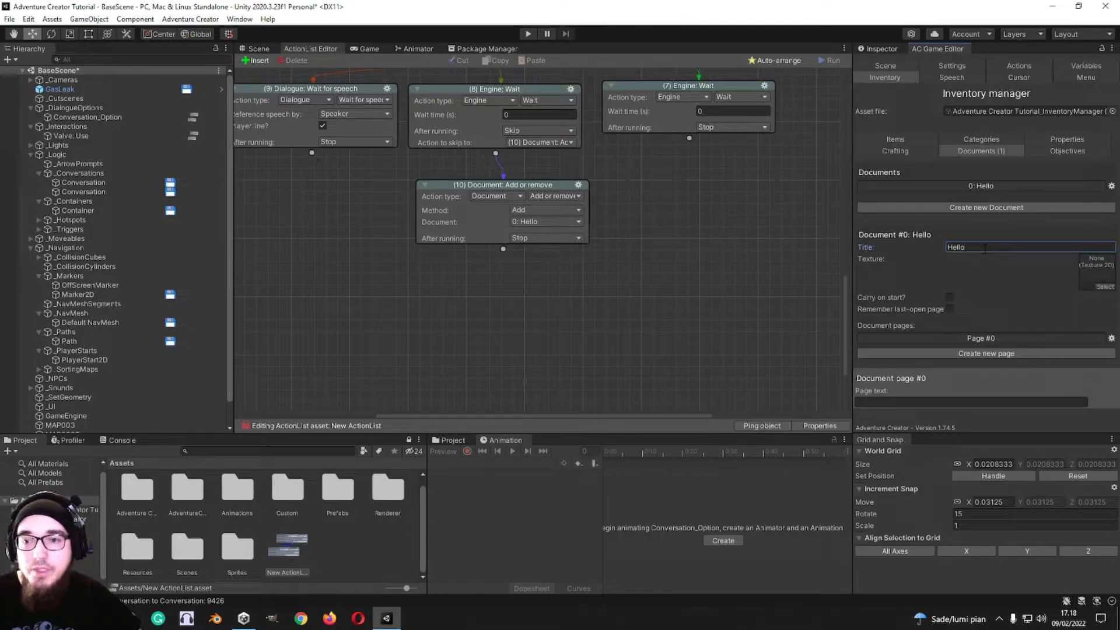
pyautogui.click(556, 222)
pyautogui.click(556, 231)
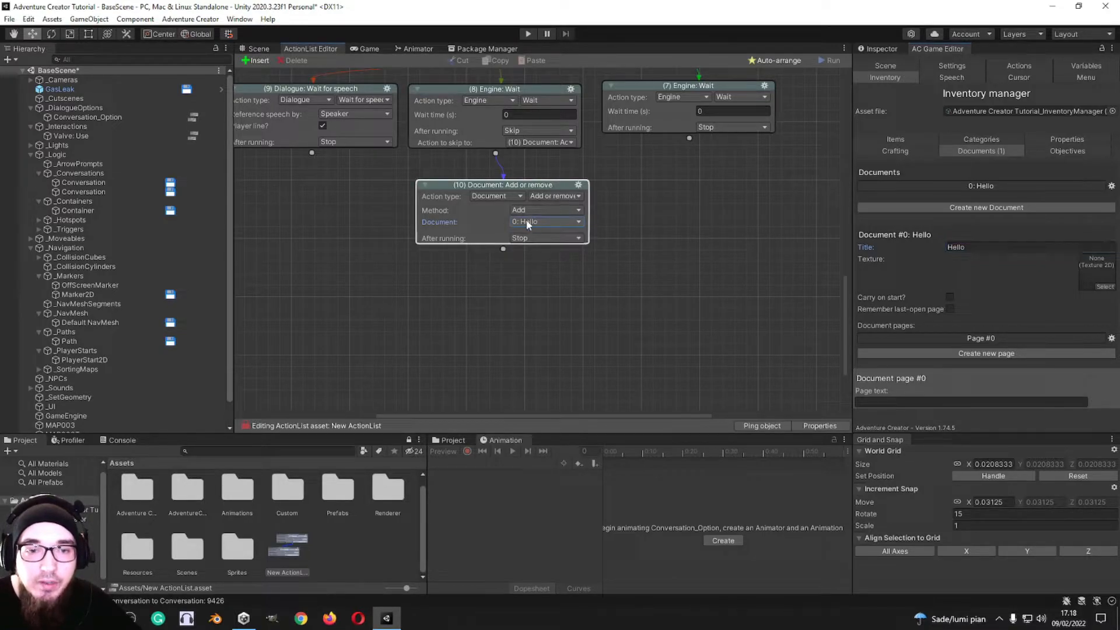
# Step: Add another action below Document: Add or remove and set it to Document: Open with Wait until close enabled
pyautogui.click(578, 185)
pyautogui.click(604, 202)
pyautogui.click(578, 185)
pyautogui.click(676, 218)
pyautogui.scroll(-4, 644, 233)
pyautogui.click(594, 196)
pyautogui.click(579, 217)
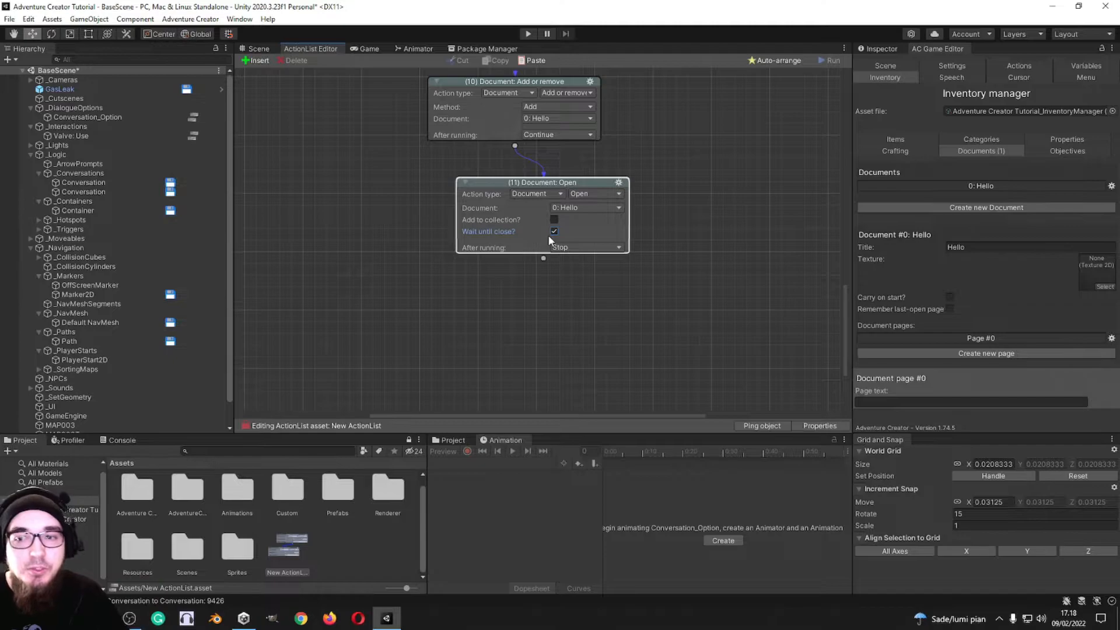
# Step: Change the new action to Document: Check for carrying the Hello document and reposition its node
pyautogui.click(595, 194)
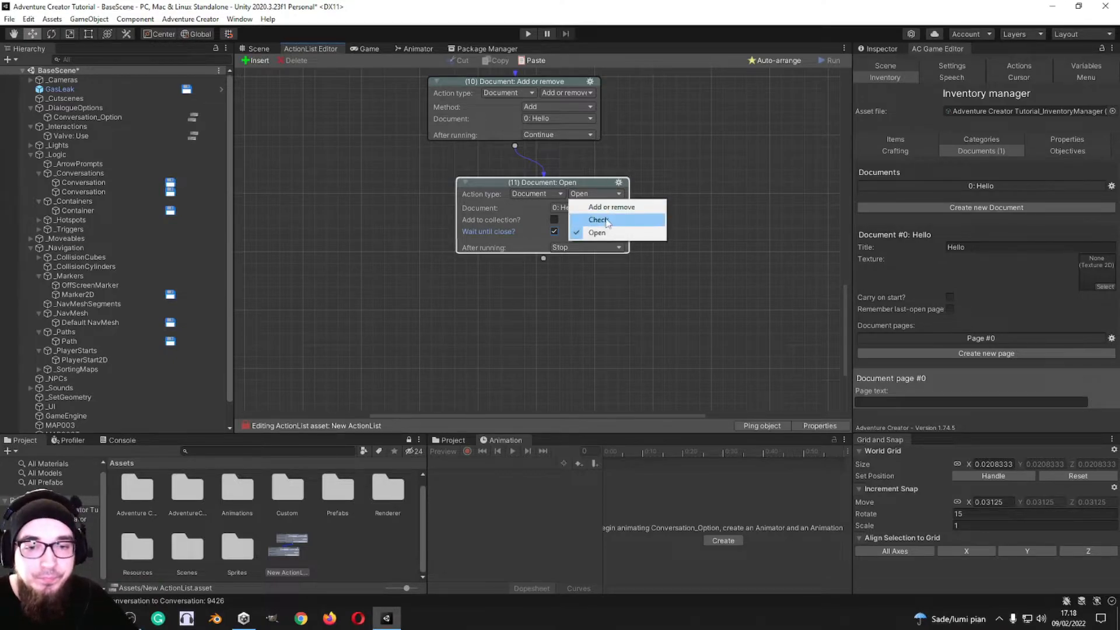
pyautogui.click(599, 219)
pyautogui.click(595, 207)
pyautogui.click(681, 194)
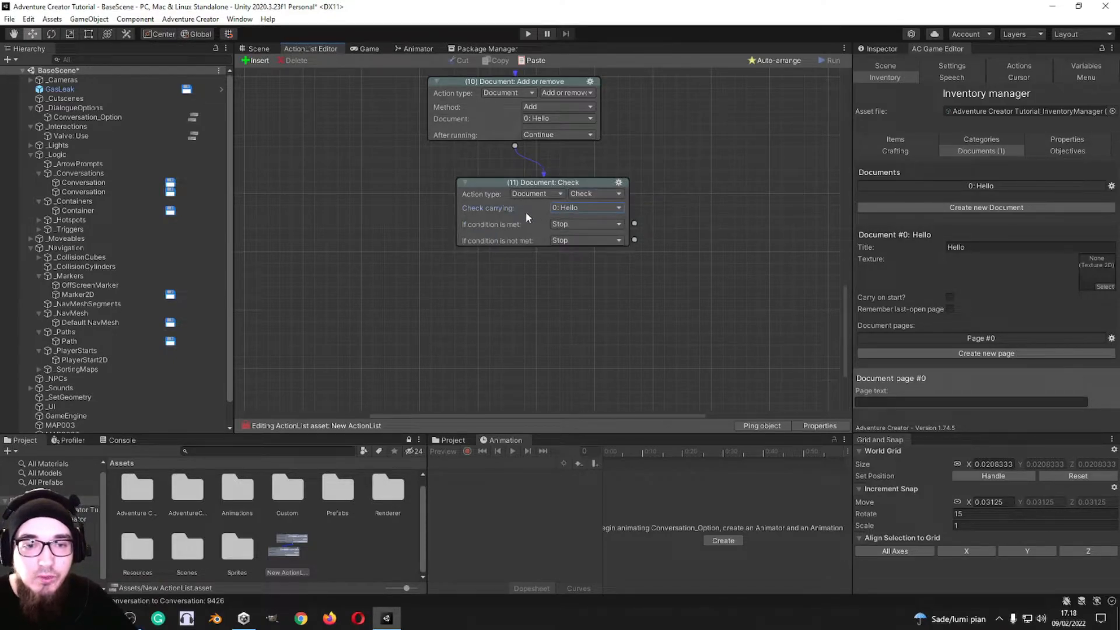
pyautogui.moveTo(554, 186); pyautogui.dragTo(563, 167)
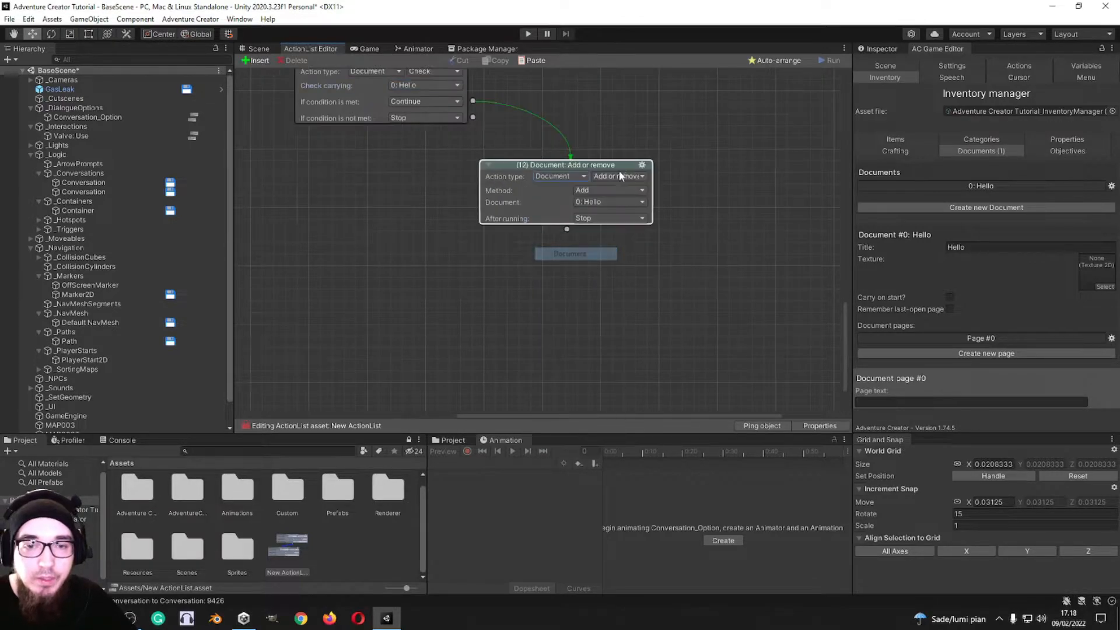
# Step: Set the action linked to the met condition of the Document: Check to the Engine type and examine its variants
pyautogui.click(623, 176)
pyautogui.click(566, 178)
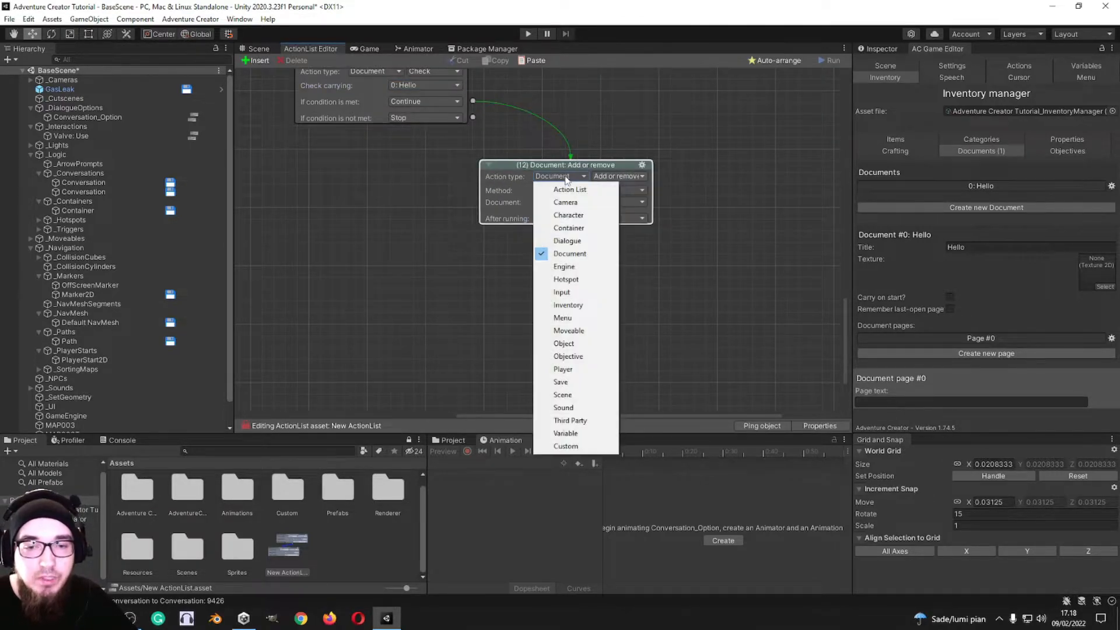
pyautogui.click(563, 262)
pyautogui.click(619, 177)
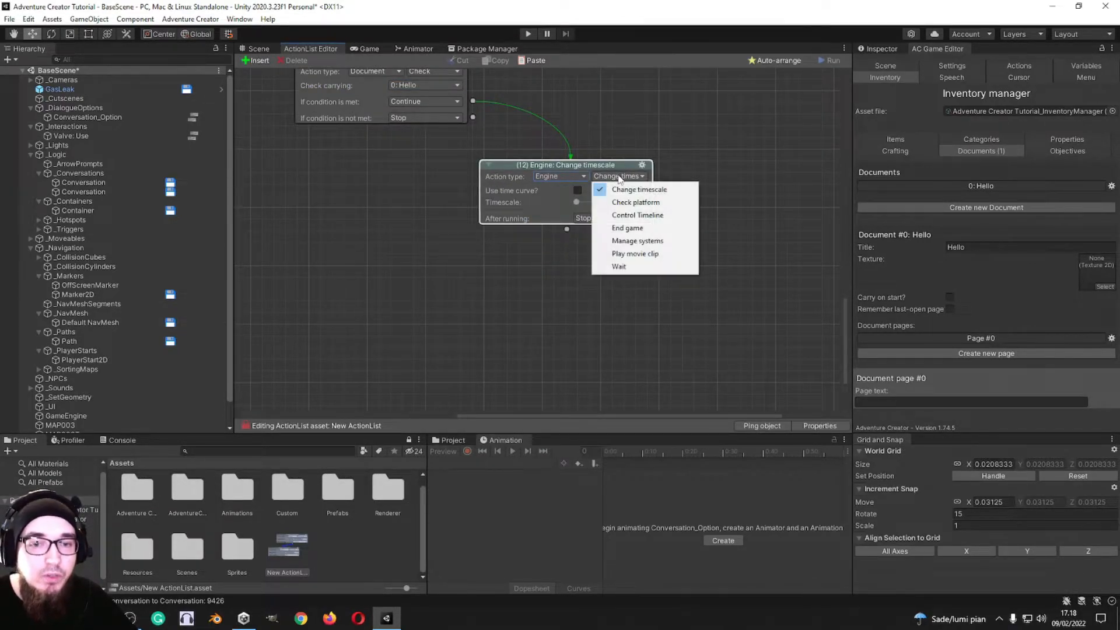
pyautogui.click(663, 142)
# Step: Try the Use time curve option and the Timescale slider of the Engine: Change timescale action
pyautogui.moveTo(677, 170); pyautogui.dragTo(578, 171, button='middle')
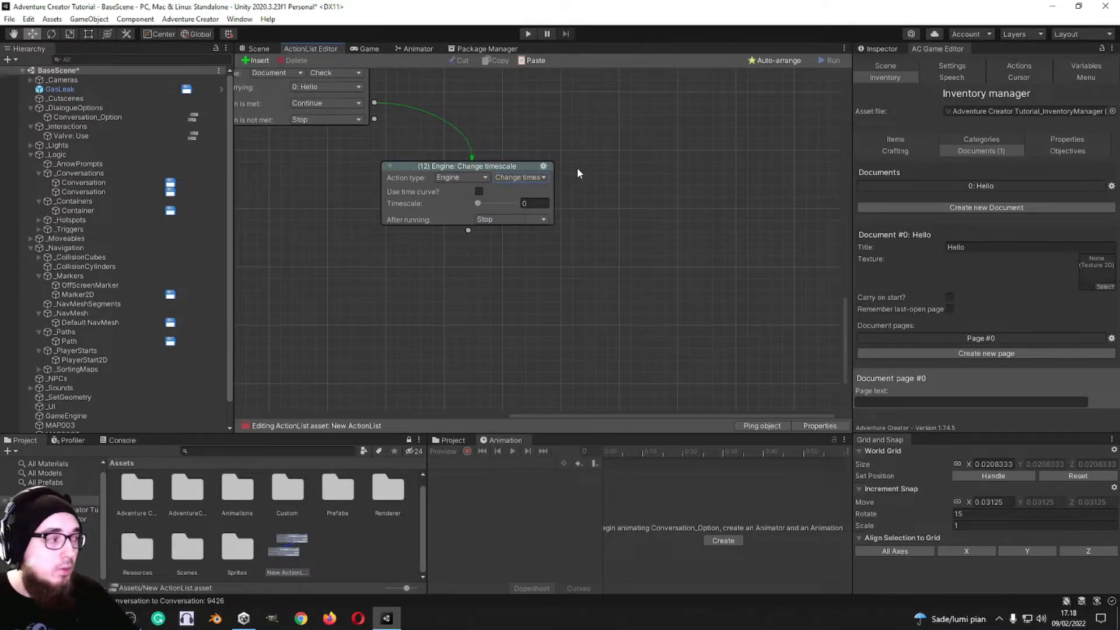
pyautogui.moveTo(499, 98); pyautogui.dragTo(565, 136, button='middle')
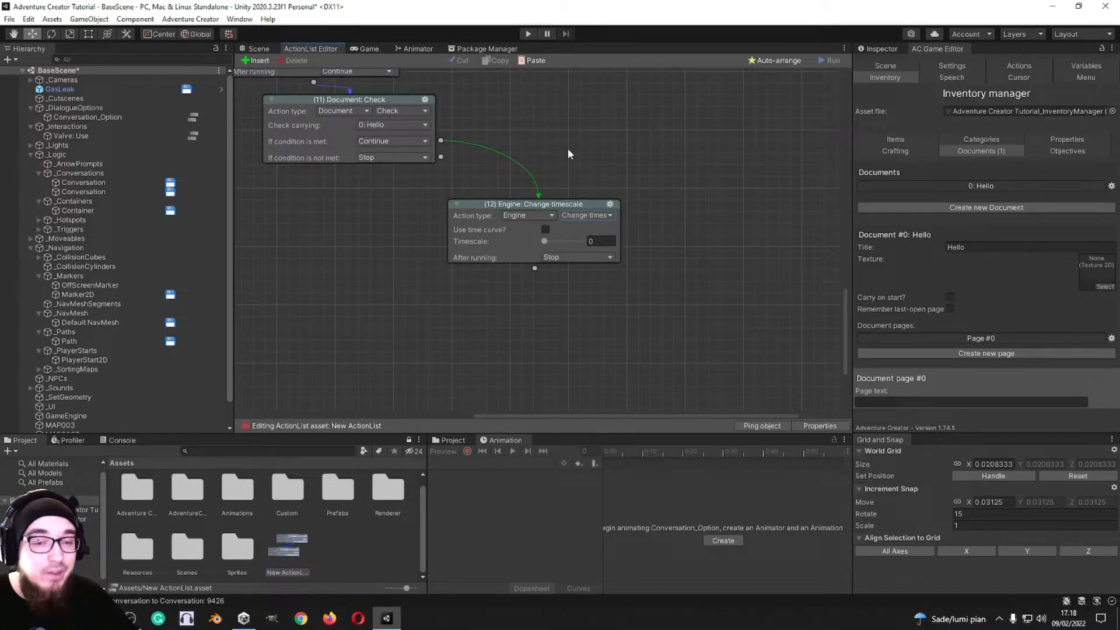
pyautogui.click(546, 229)
pyautogui.moveTo(546, 244)
pyautogui.mouseDown()
pyautogui.moveTo(591, 244)
pyautogui.moveTo(529, 246)
pyautogui.mouseUp()
# Step: Change the action to Engine: Check platform and set the platform to Windows
pyautogui.click(588, 215)
pyautogui.click(583, 241)
pyautogui.click(578, 229)
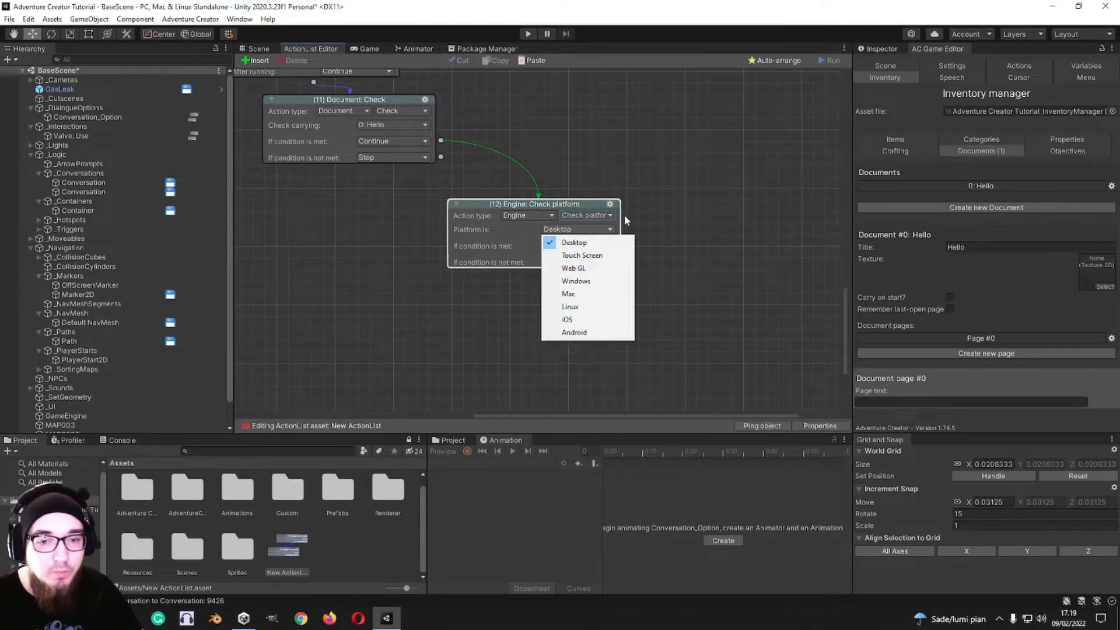
pyautogui.click(576, 280)
pyautogui.click(589, 227)
# Step: Change the action to Engine: Control Timeline and examine its Director and Method settings
pyautogui.click(588, 216)
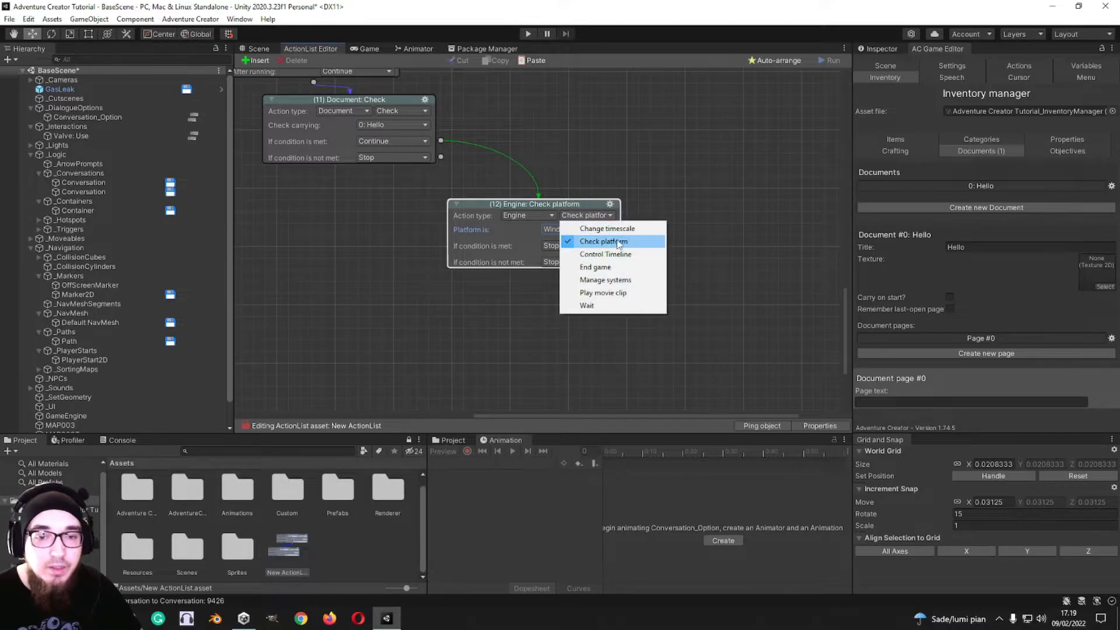
pyautogui.click(607, 254)
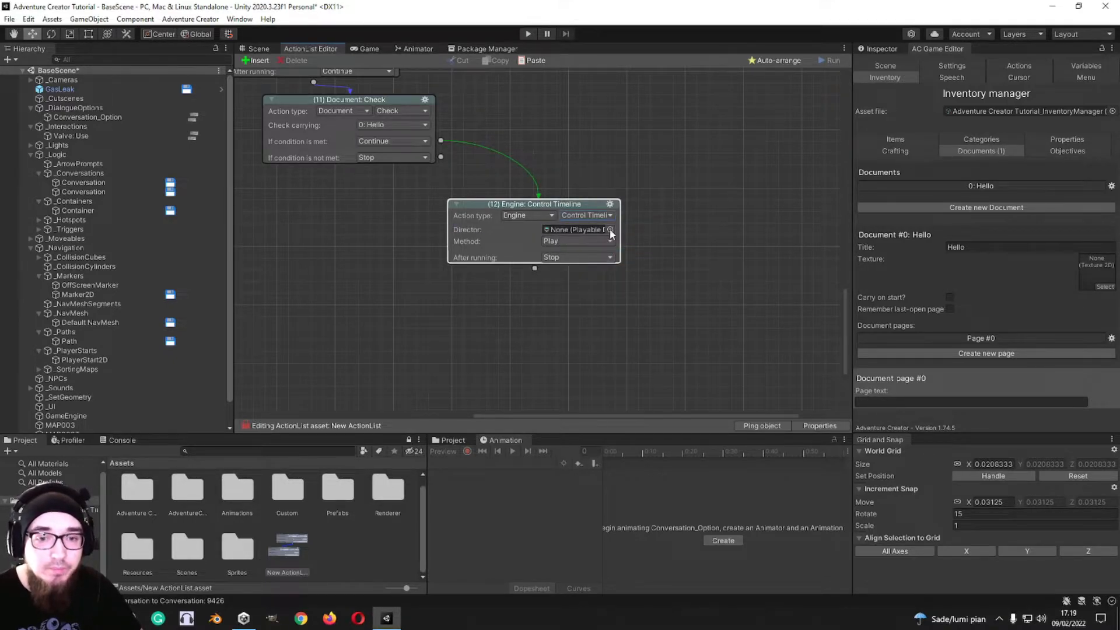
pyautogui.click(609, 229)
pyautogui.click(719, 224)
pyautogui.click(581, 241)
pyautogui.click(582, 241)
pyautogui.click(569, 230)
pyautogui.click(565, 241)
pyautogui.click(573, 229)
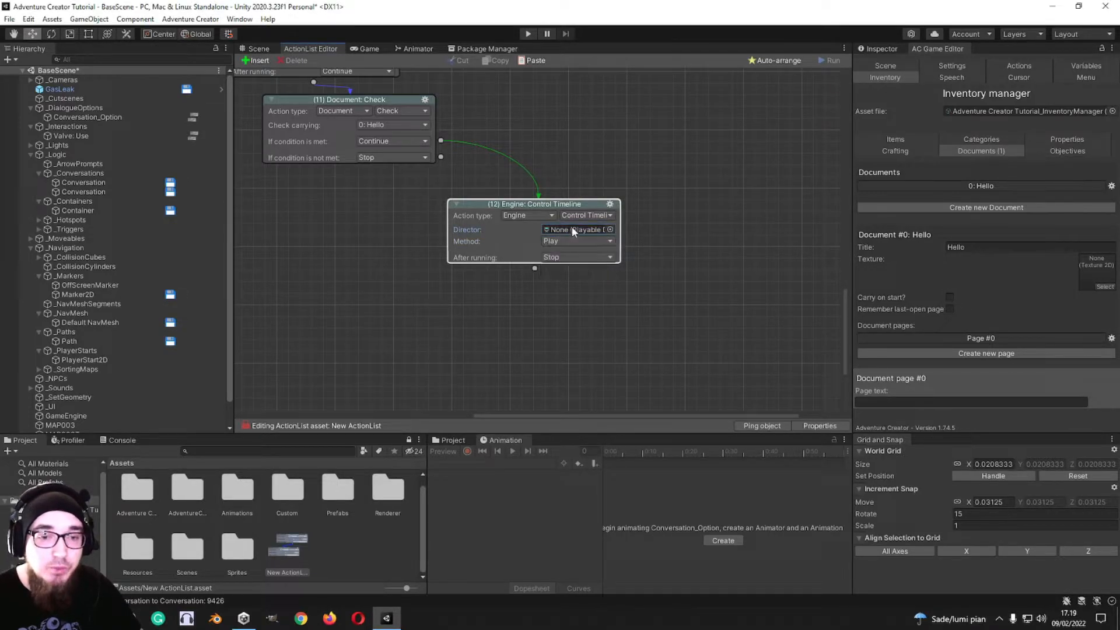
pyautogui.click(609, 230)
pyautogui.click(721, 220)
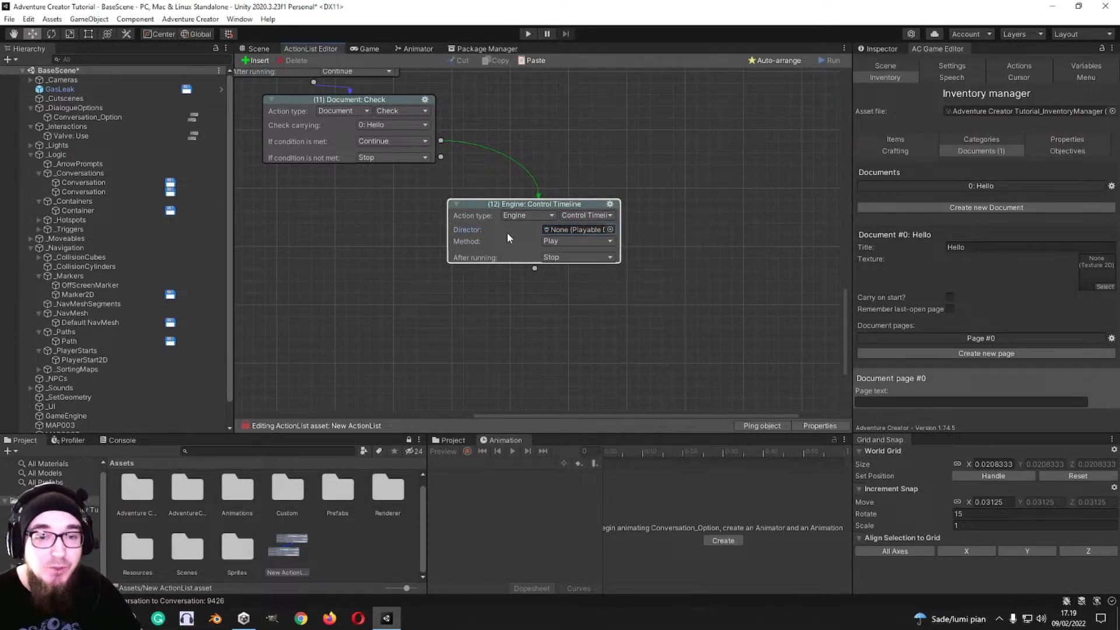
# Step: Change the action to Engine: End game and try the Load Autosave and Reset Scene commands
pyautogui.click(587, 216)
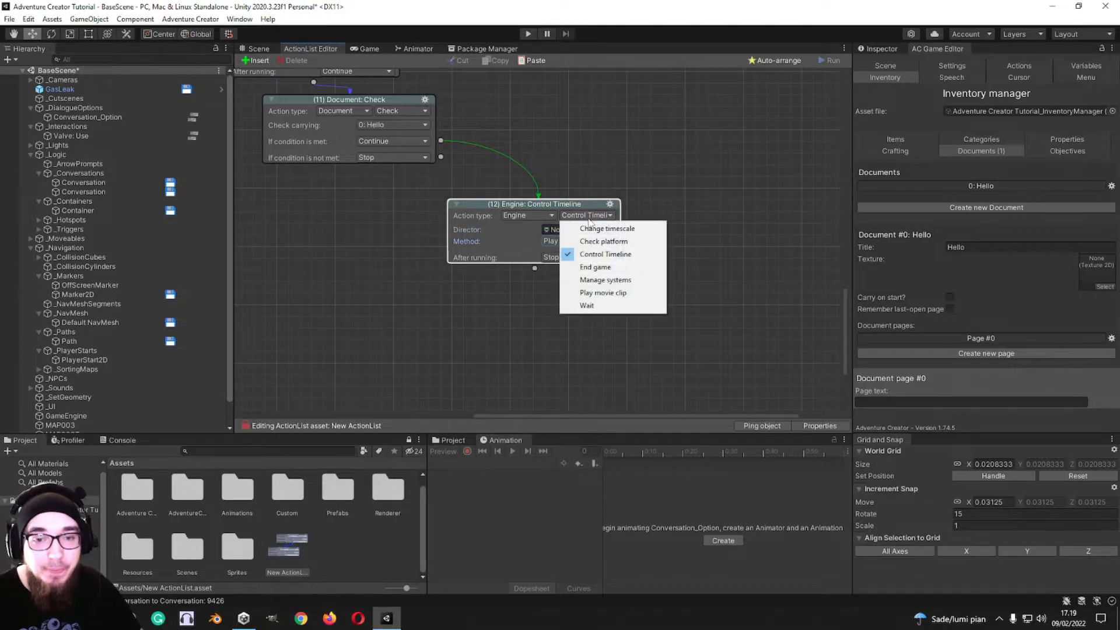
pyautogui.click(601, 267)
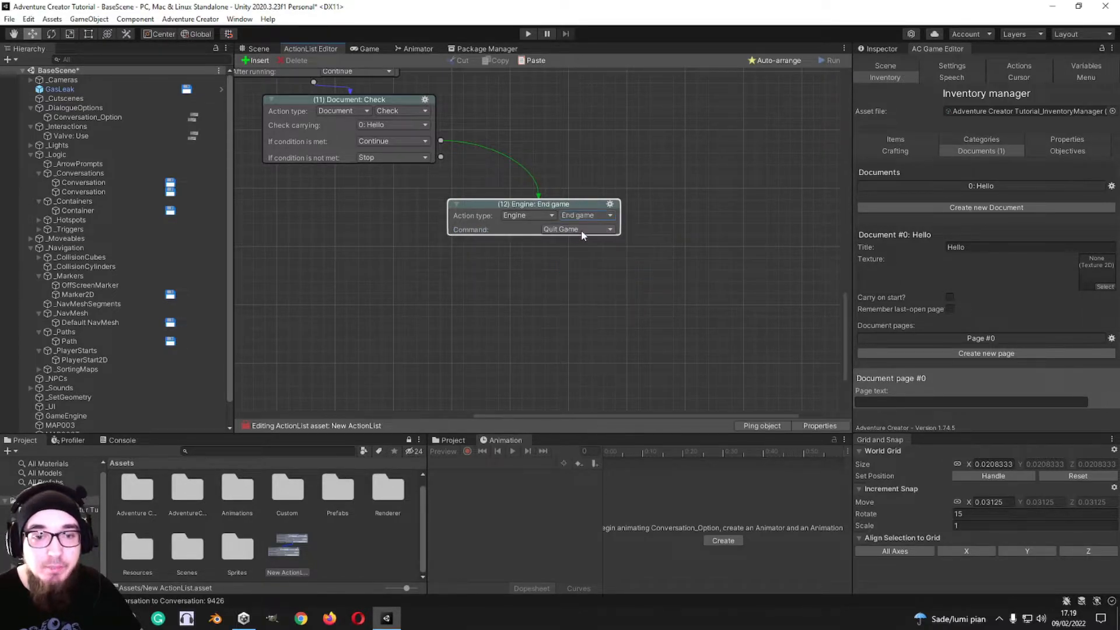
pyautogui.click(577, 230)
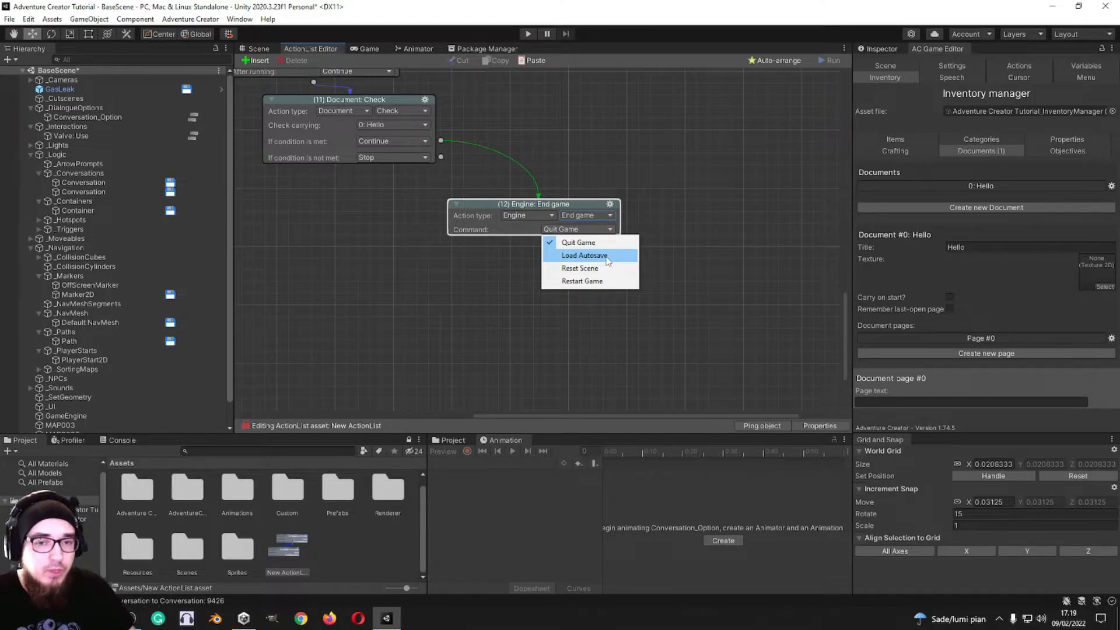
pyautogui.click(607, 262)
pyautogui.click(589, 230)
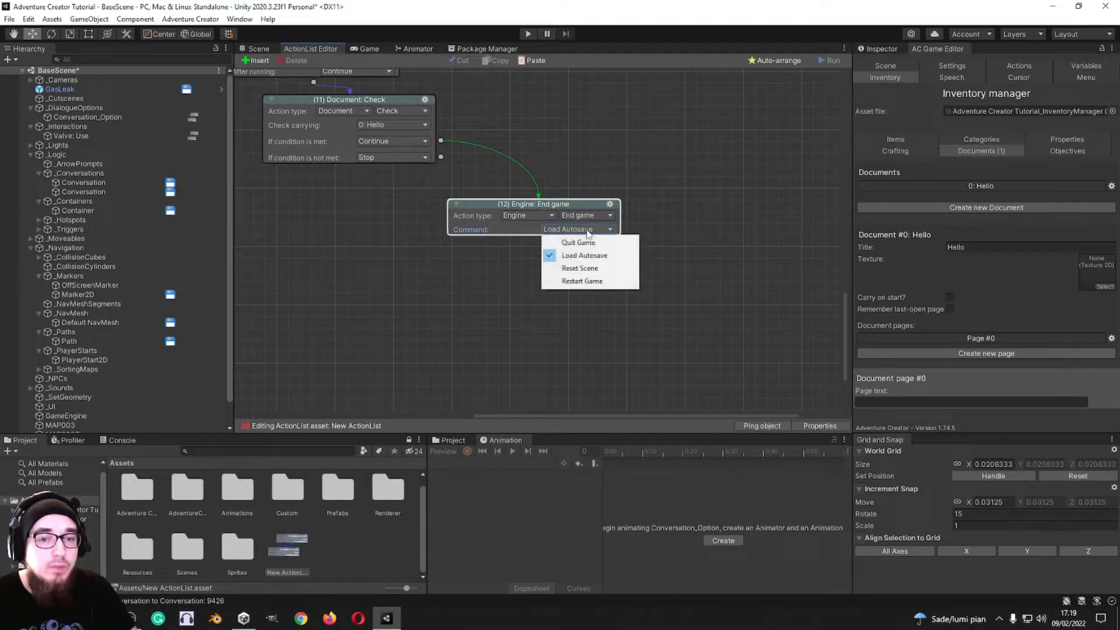
pyautogui.click(596, 269)
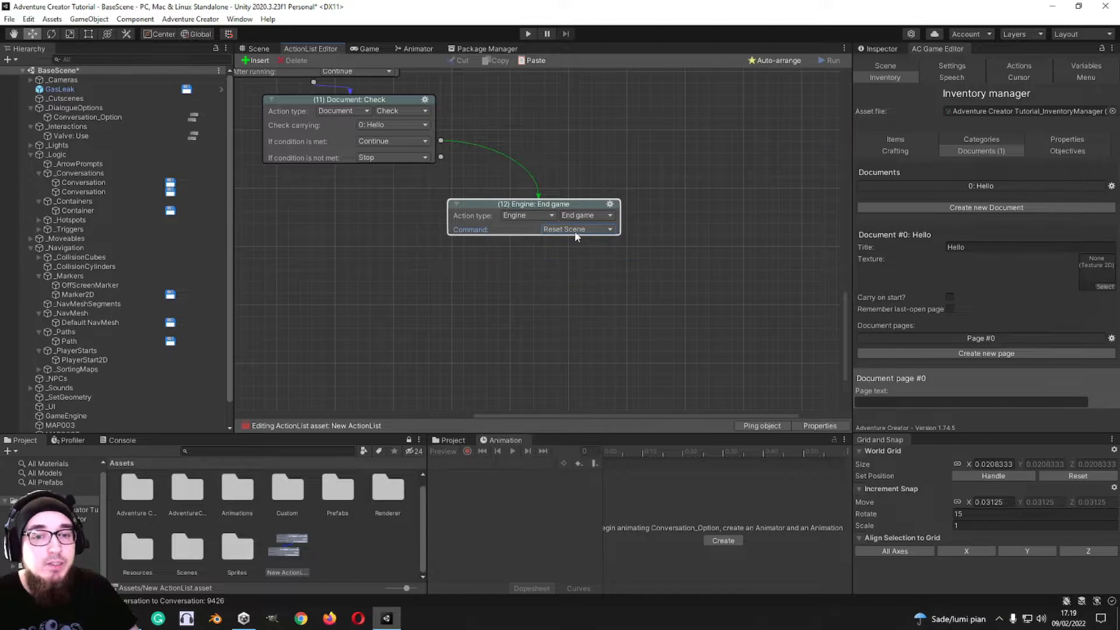
# Step: Set the End game command to Restart Game with the scene chosen by Name
pyautogui.click(576, 231)
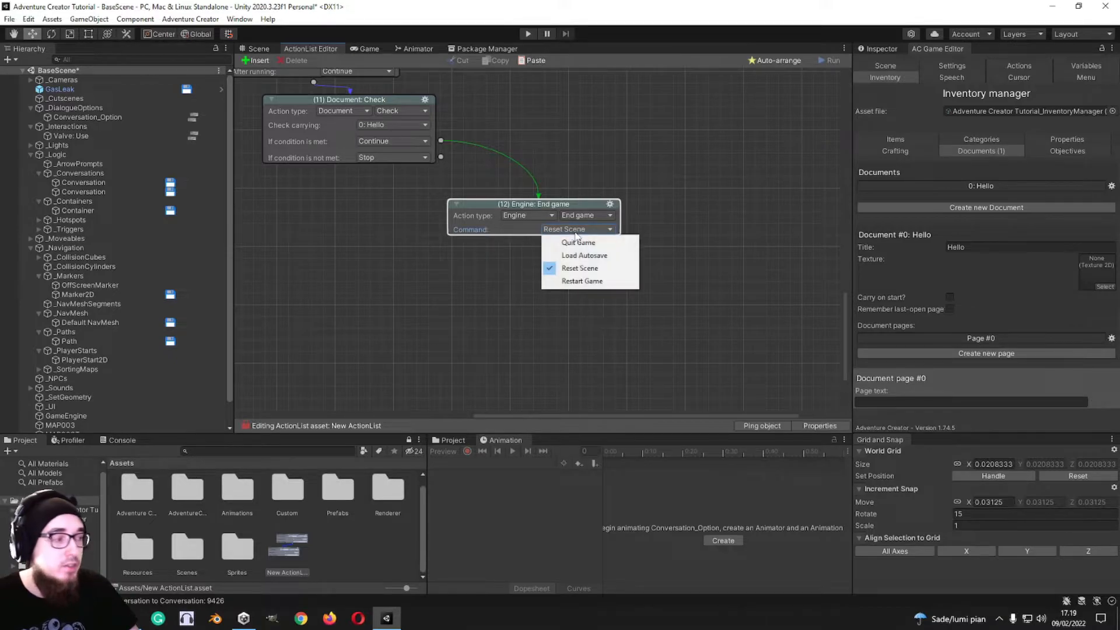
pyautogui.click(582, 280)
pyautogui.click(571, 240)
pyautogui.click(586, 266)
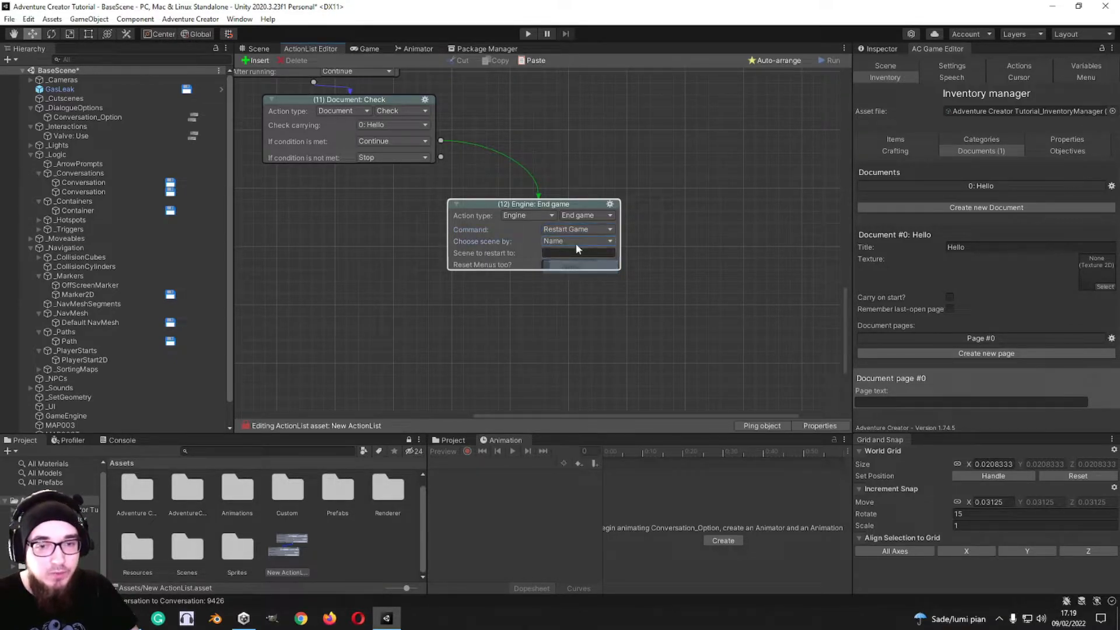
# Step: Set the scene to restart to as TitleScreen and enable Reset Menus too in the End game action
pyautogui.click(563, 252)
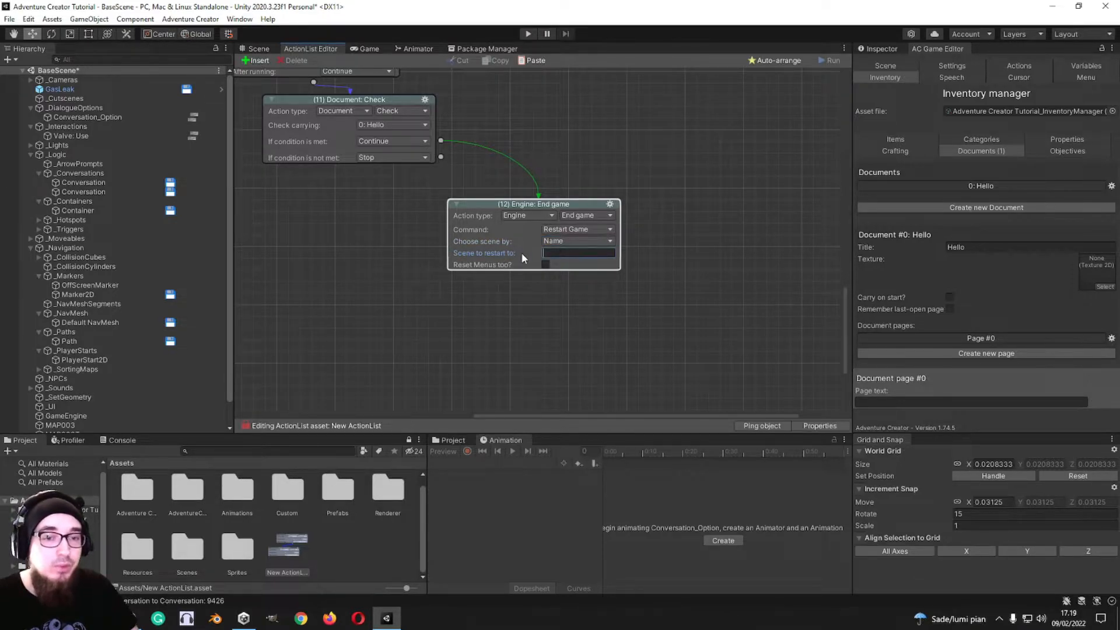
pyautogui.click(546, 264)
pyautogui.click(547, 264)
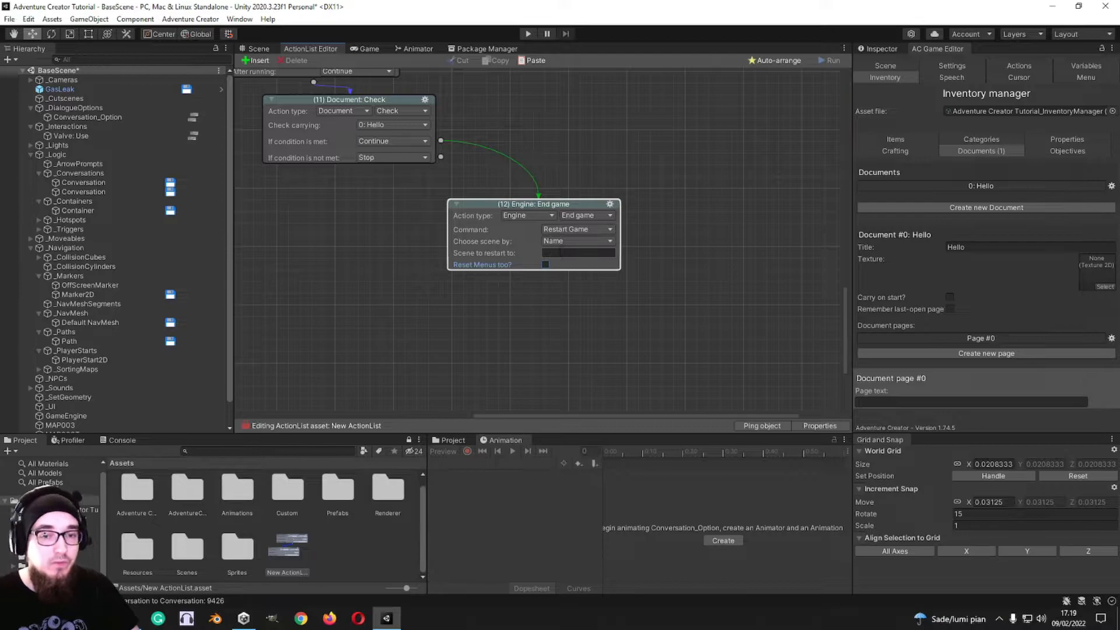
pyautogui.click(560, 252)
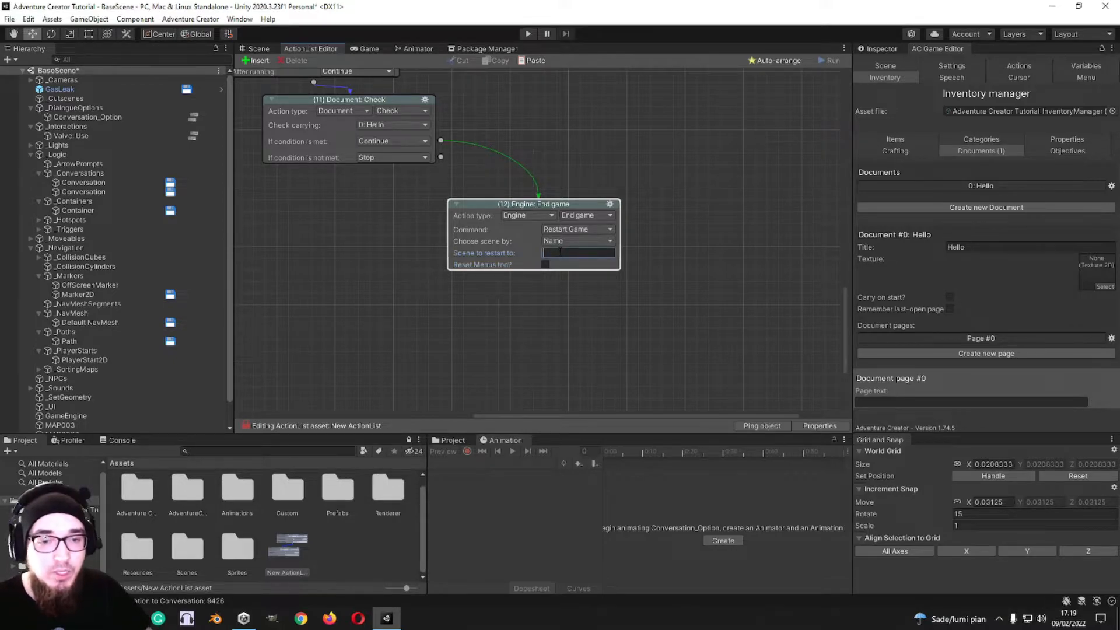
pyautogui.write('TitleScreen')
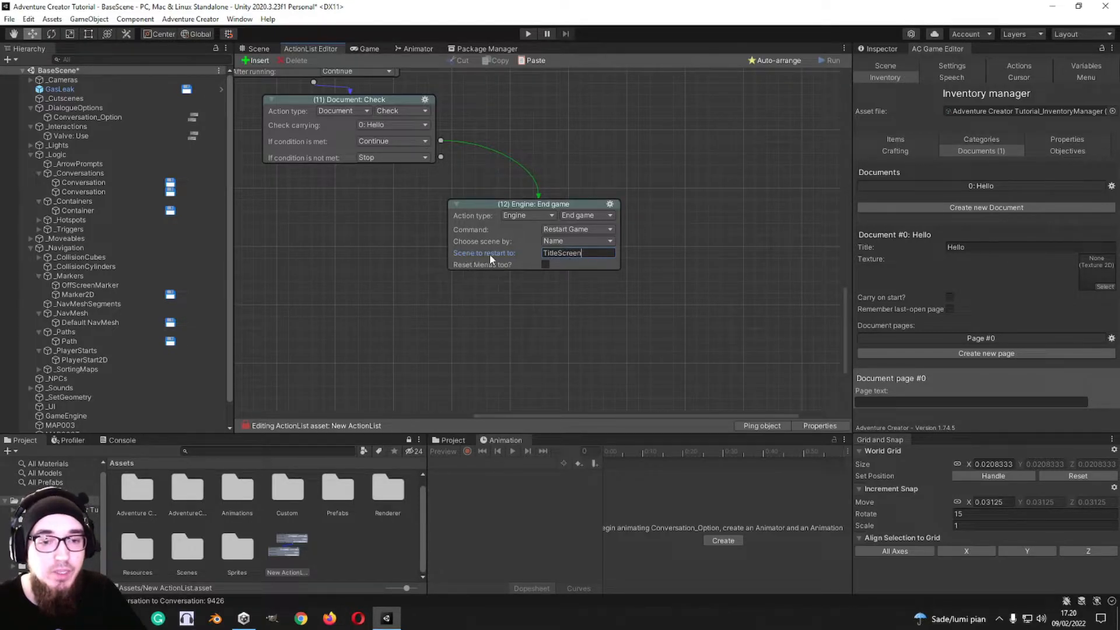
pyautogui.click(544, 265)
# Step: Examine the movement method choices and the Cursor state options of the Engine: Manage systems action
pyautogui.moveTo(648, 190); pyautogui.dragTo(450, 192, button='middle')
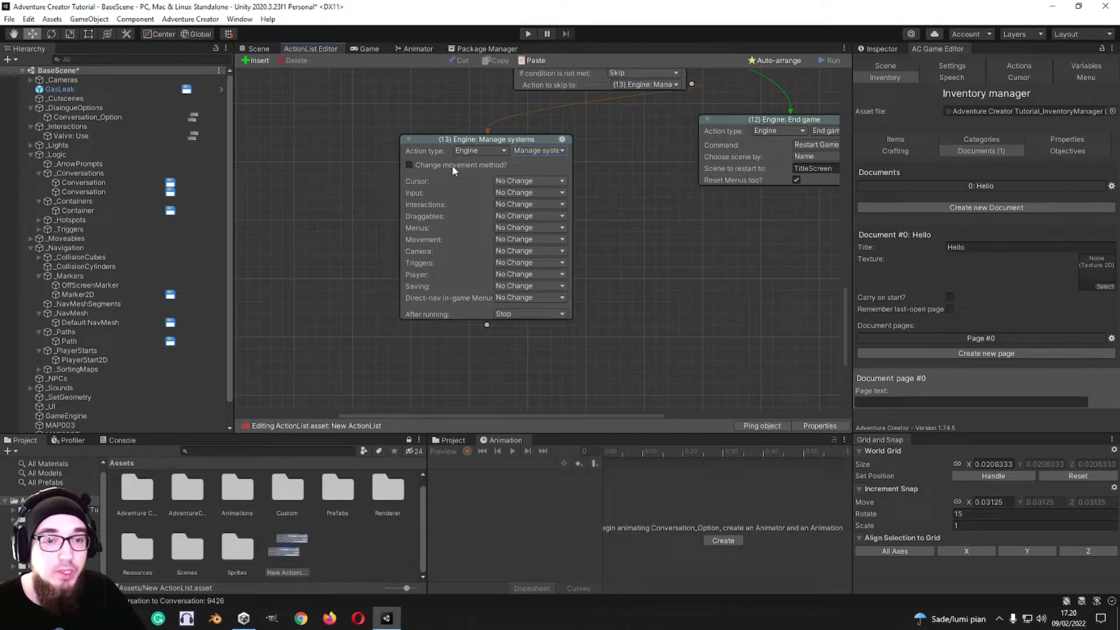
pyautogui.click(409, 165)
pyautogui.click(528, 176)
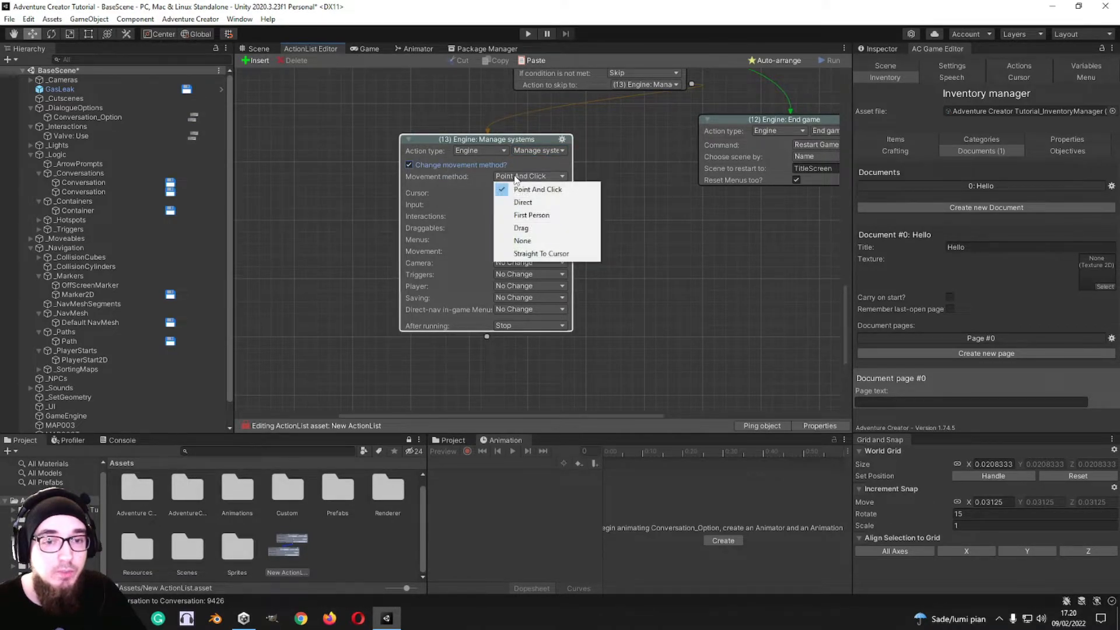
pyautogui.click(438, 166)
pyautogui.click(530, 182)
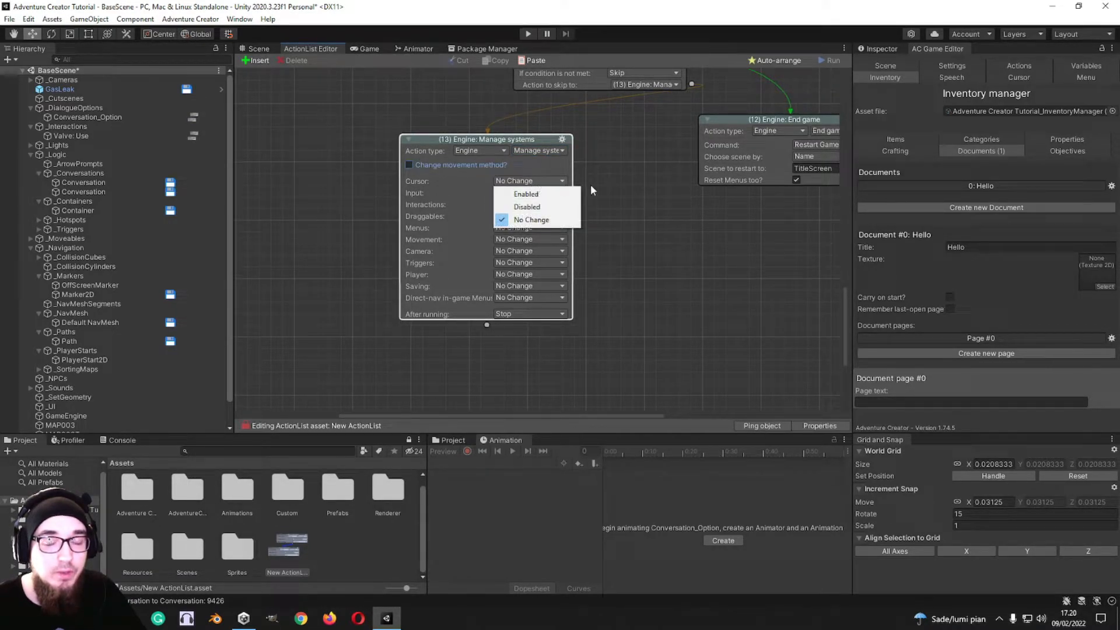
pyautogui.click(625, 185)
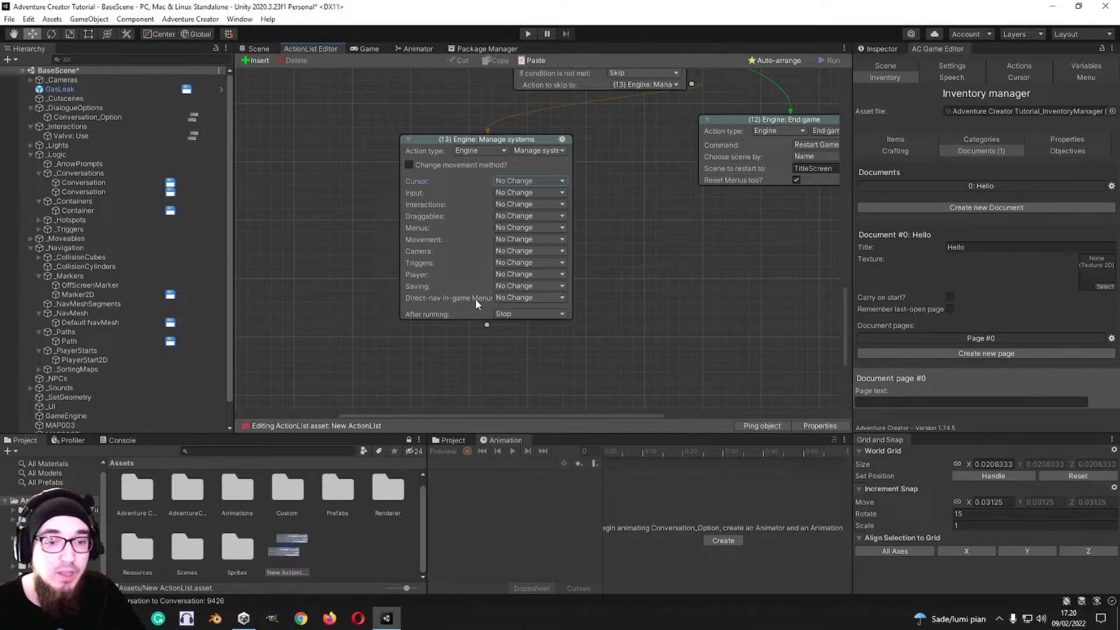
# Step: Set Saving, Movement and Cursor to Disabled in the Engine: Manage systems action
pyautogui.click(514, 289)
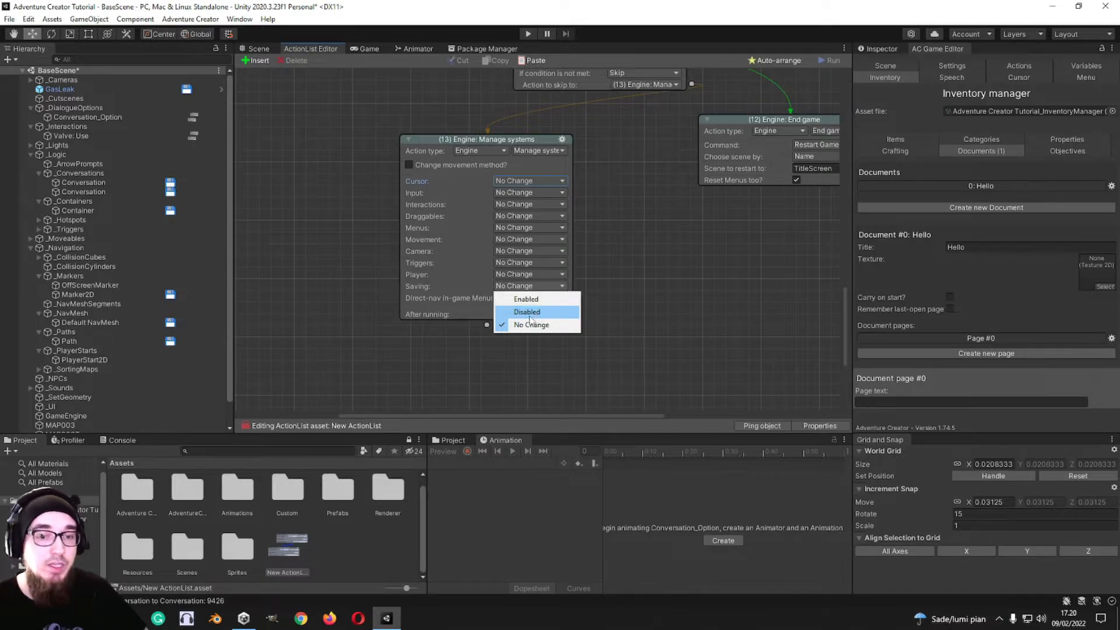
pyautogui.click(528, 313)
pyautogui.moveTo(526, 325); pyautogui.dragTo(493, 298, button='middle')
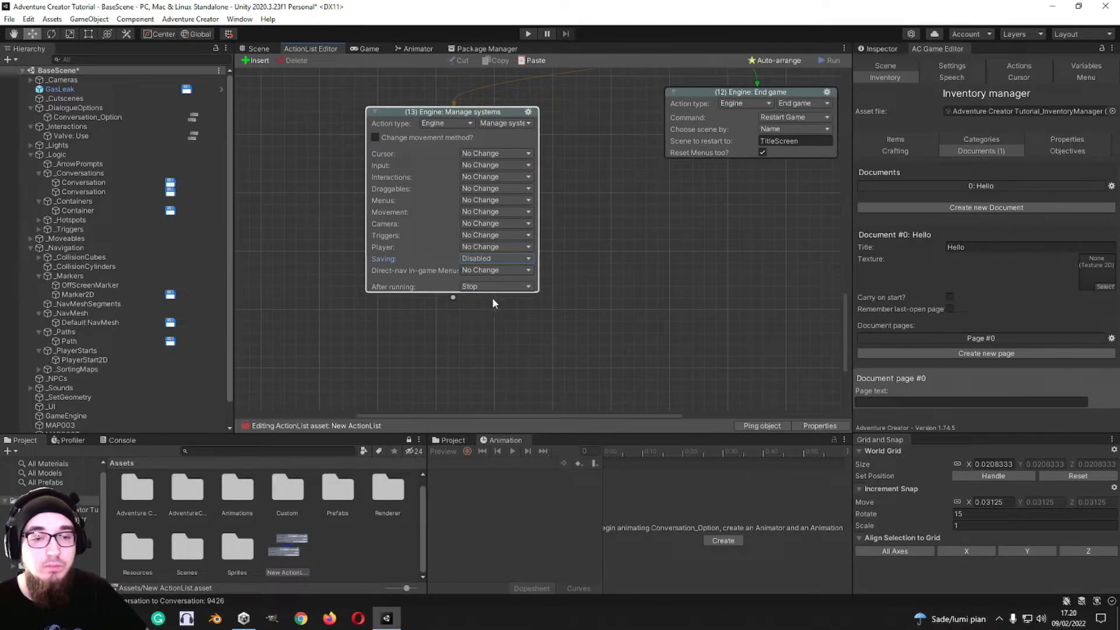
pyautogui.click(494, 211)
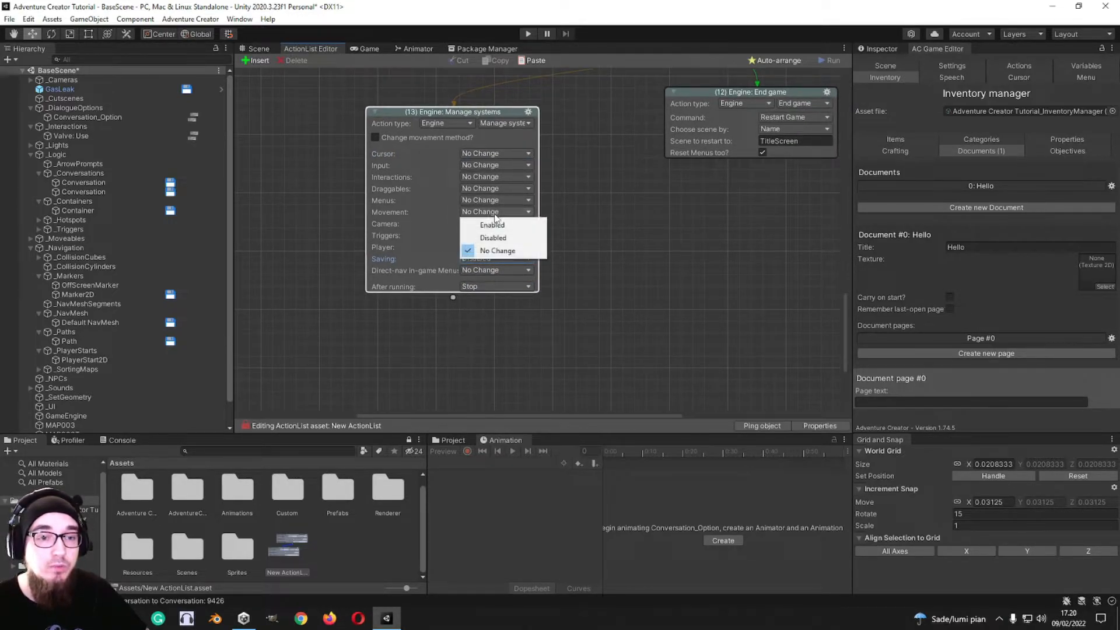
pyautogui.click(500, 239)
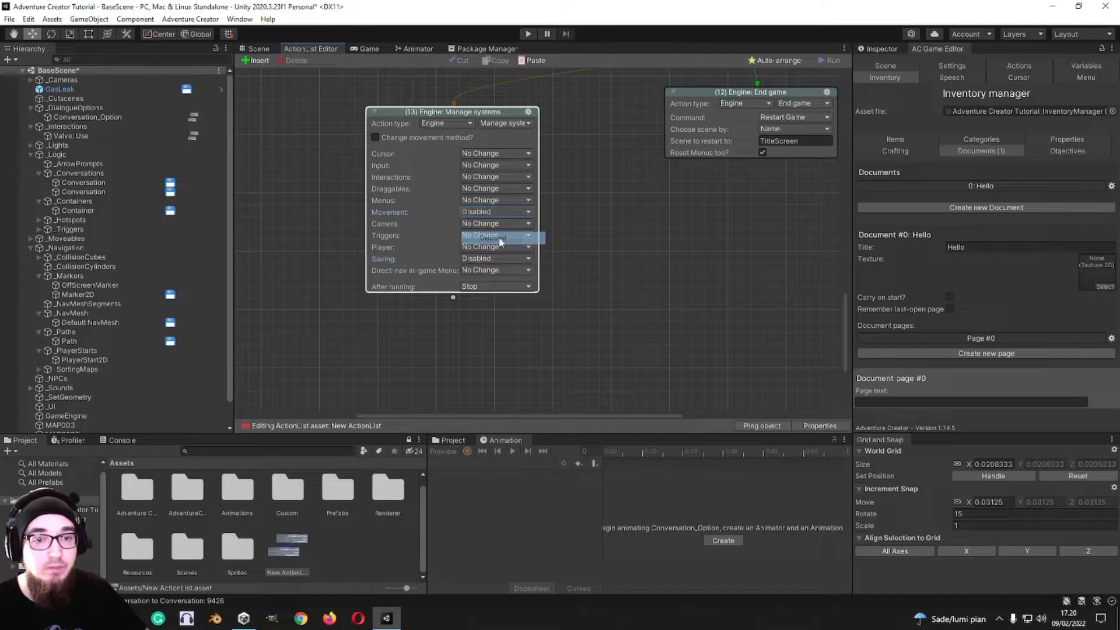
pyautogui.click(502, 153)
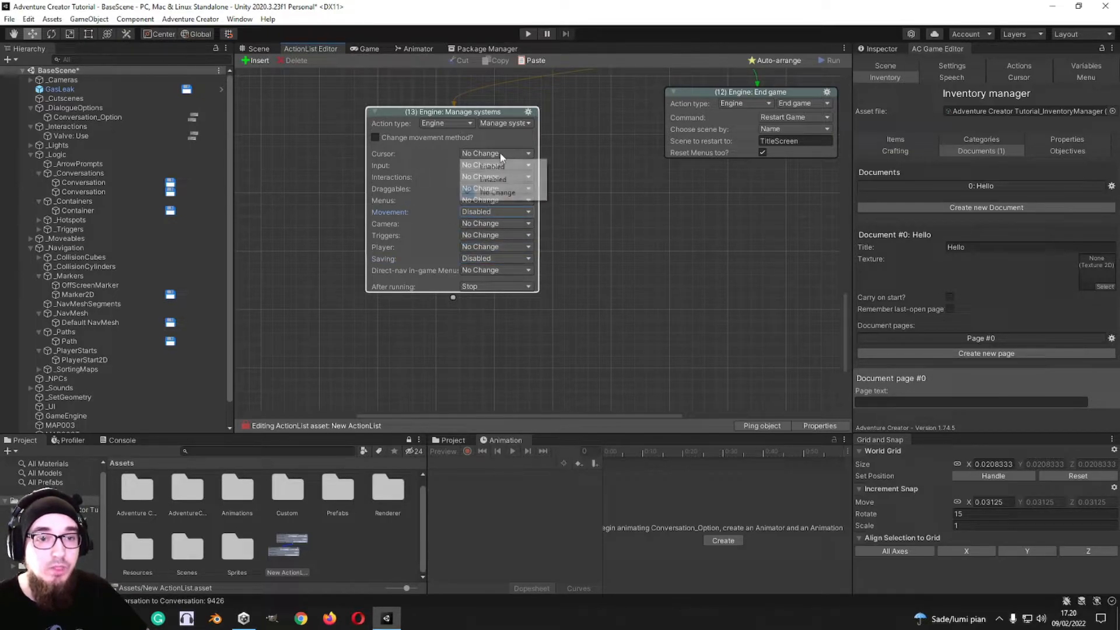
pyautogui.click(495, 180)
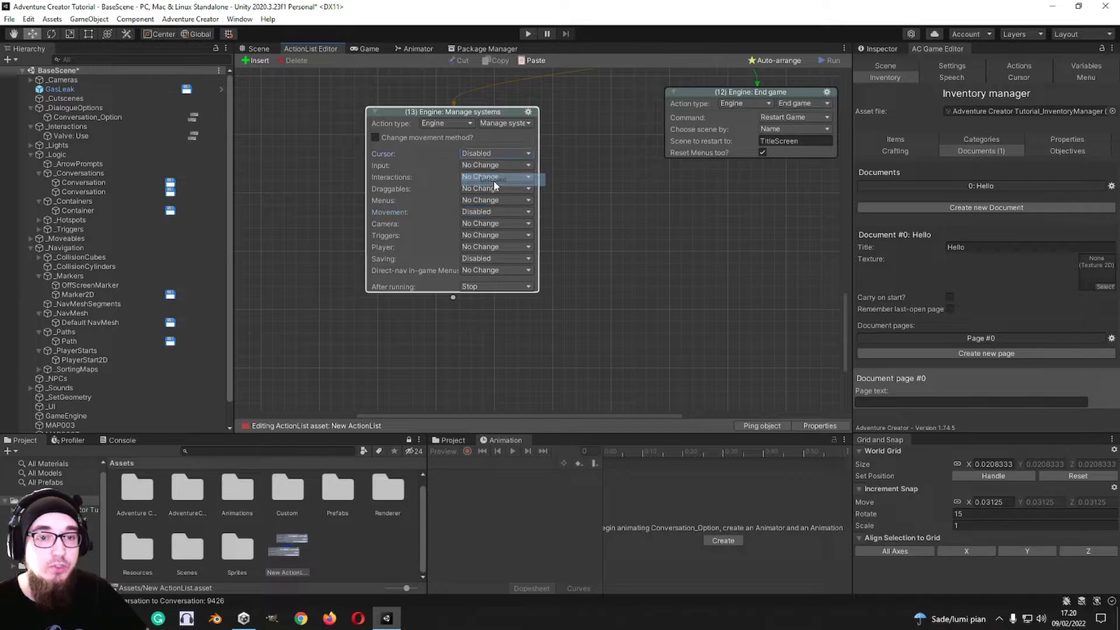
# Step: Add an Engine: Wait action connected to the output of the Manage systems action
pyautogui.scroll(4, 632, 209)
pyautogui.scroll(-5, 531, 204)
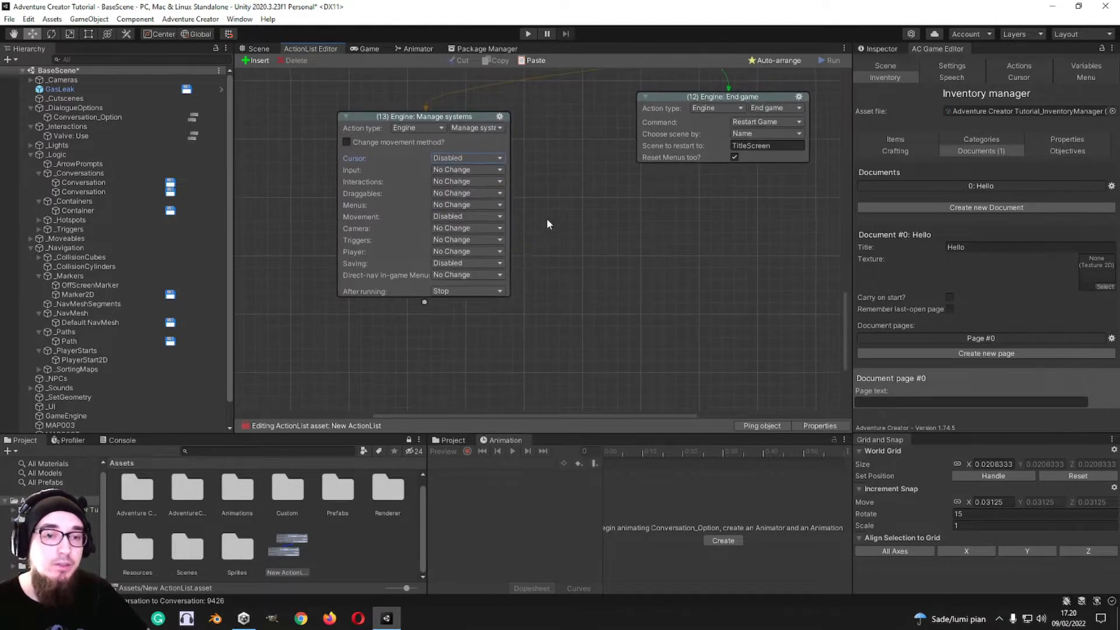
pyautogui.moveTo(432, 241); pyautogui.dragTo(532, 286)
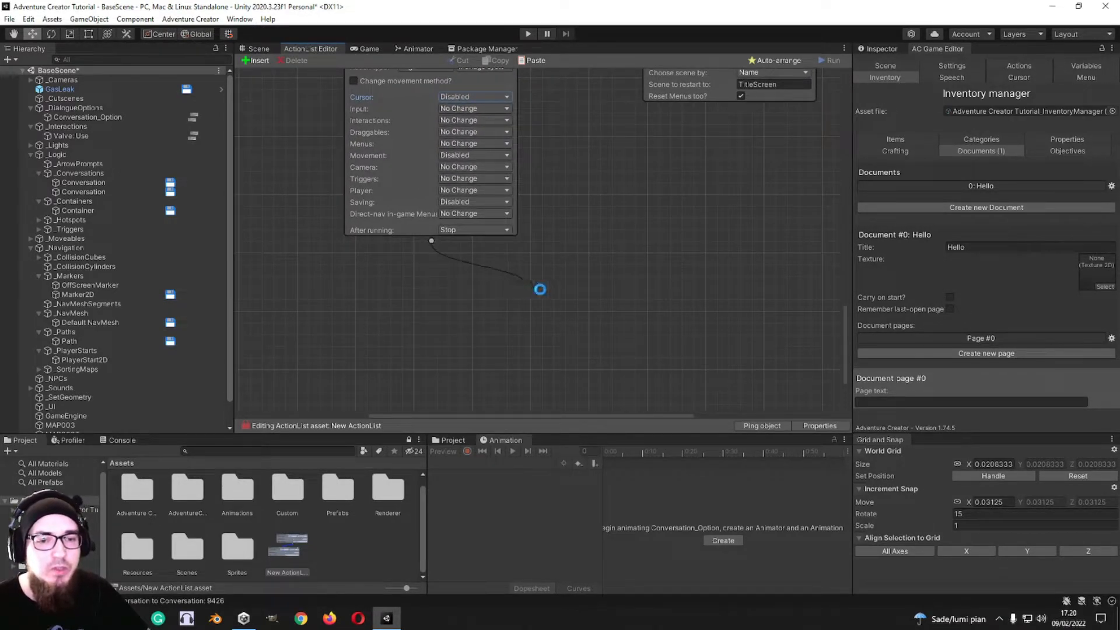
pyautogui.moveTo(530, 330); pyautogui.dragTo(530, 249, button='middle')
# Step: Look through the Adventure Creator online resources and open the About window
pyautogui.click(190, 18)
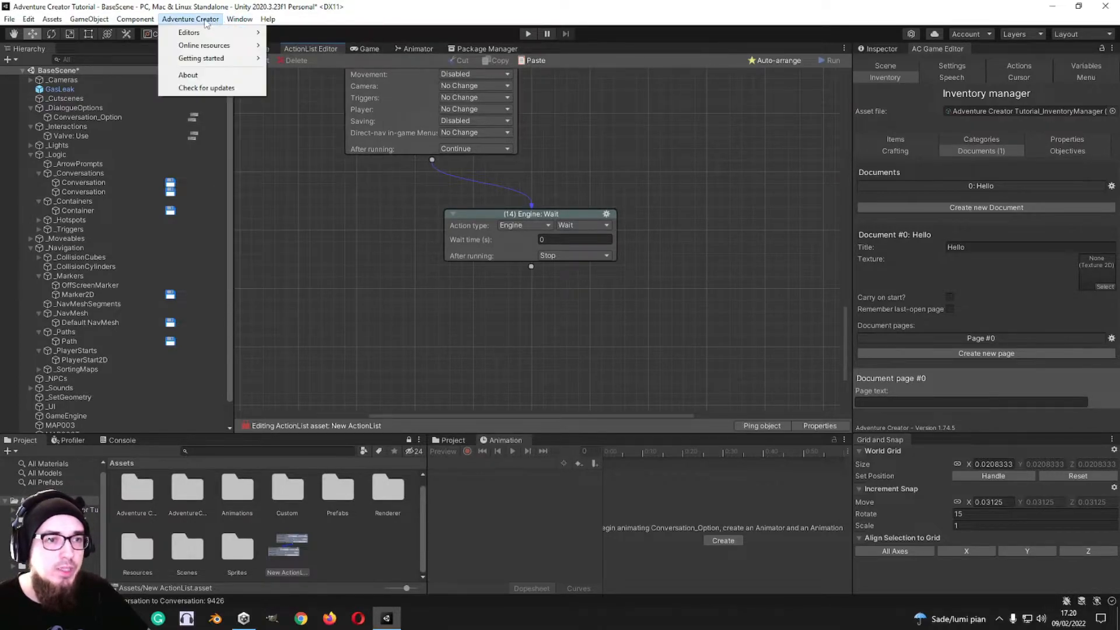
pyautogui.moveTo(239, 45)
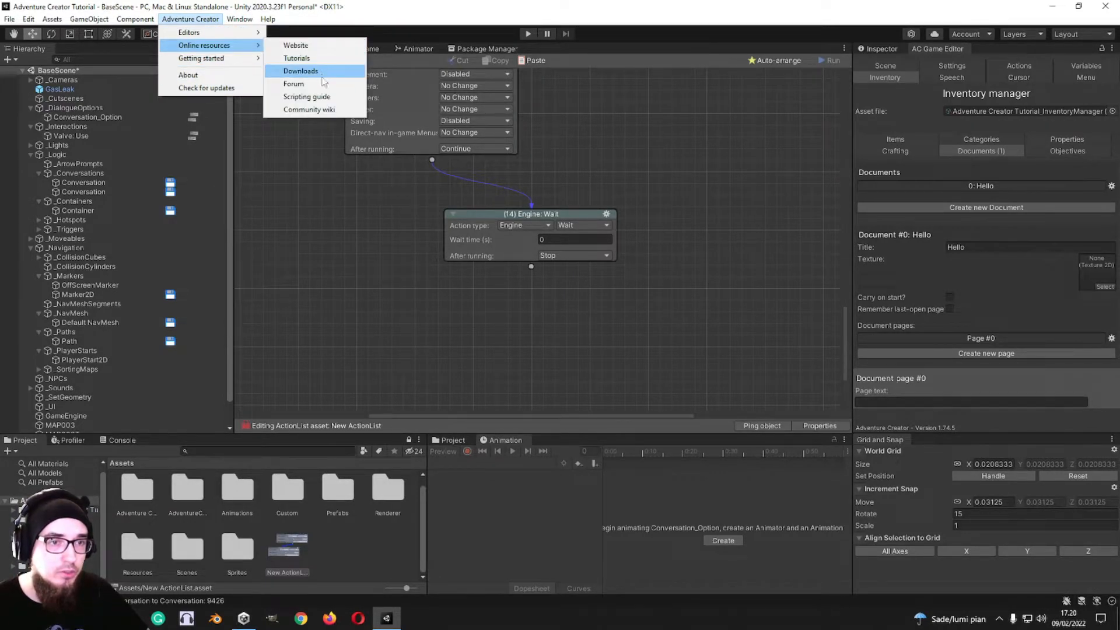
pyautogui.click(206, 74)
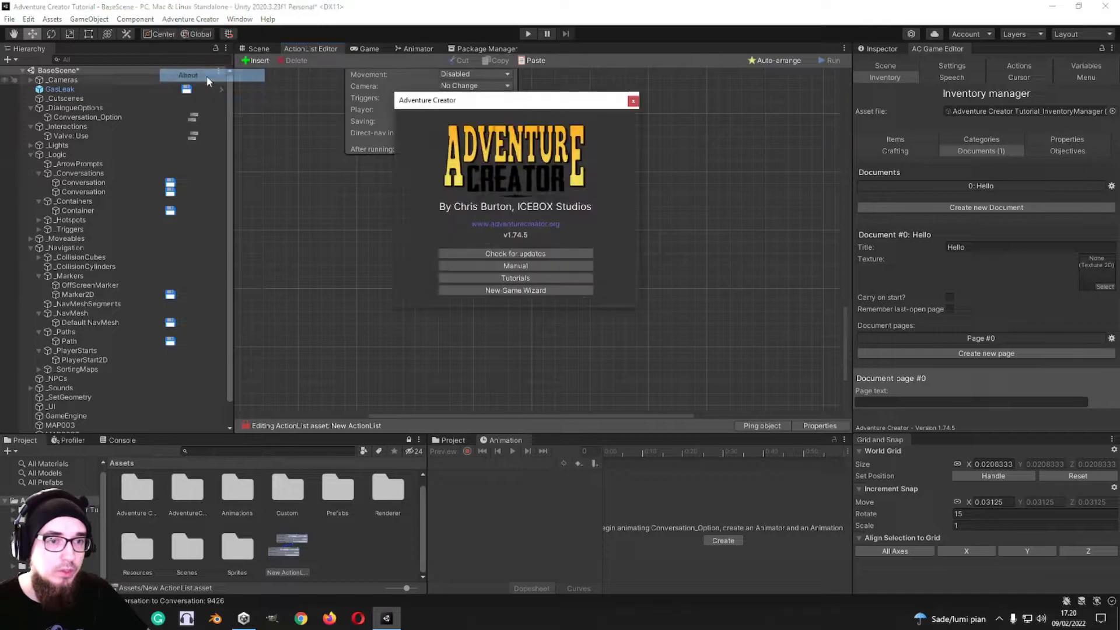
# Step: Skim the Adventure Creator user manual, check for updates, and close the About window
pyautogui.click(512, 265)
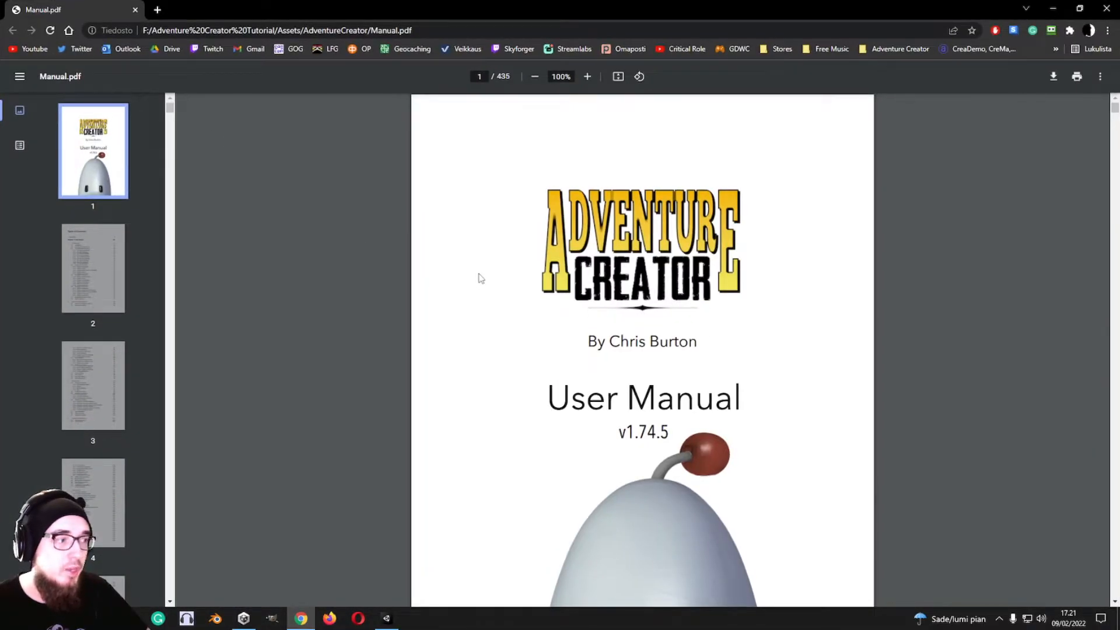
pyautogui.scroll(-15, 480, 279)
pyautogui.scroll(-7, 455, 255)
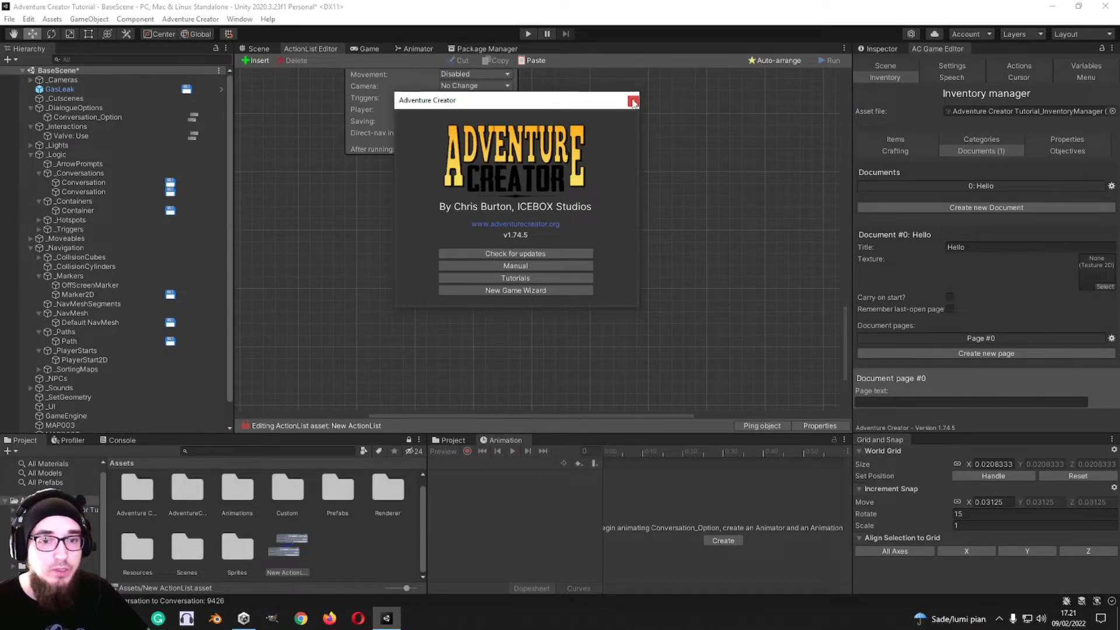
pyautogui.click(548, 254)
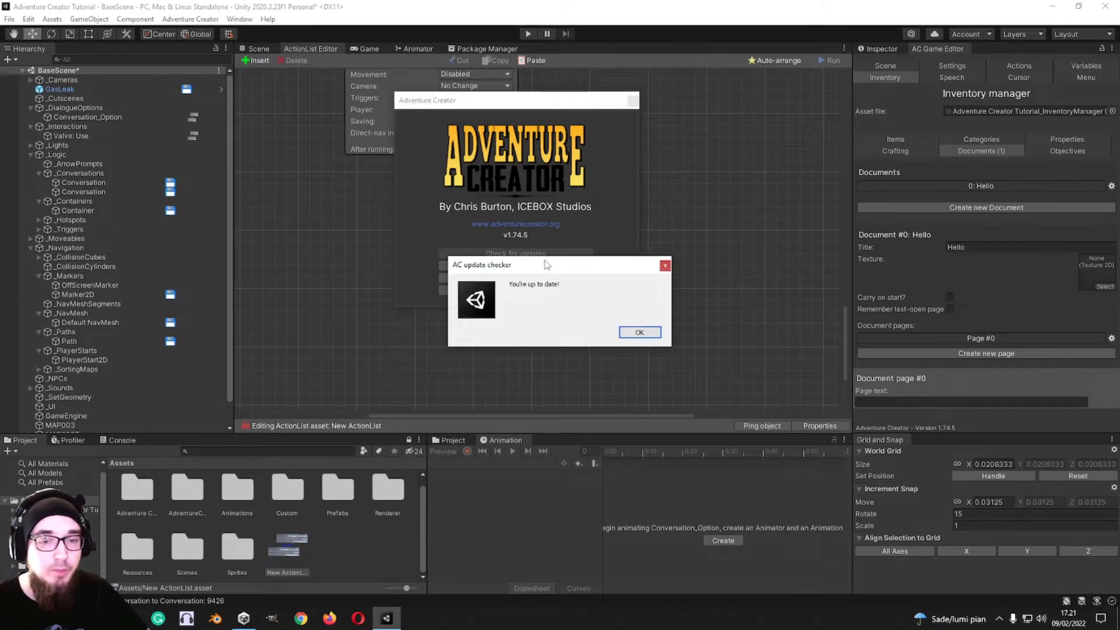
pyautogui.click(640, 333)
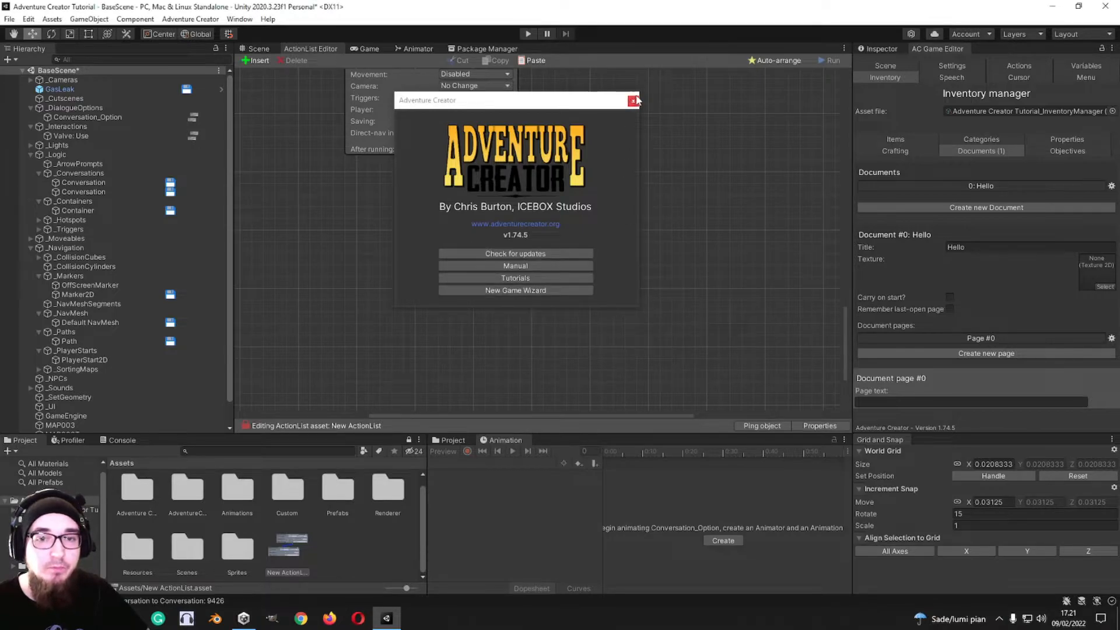
pyautogui.click(633, 100)
# Step: Switch the last Engine action from Wait to Play movie clip and view its method choices
pyautogui.click(539, 227)
pyautogui.click(590, 304)
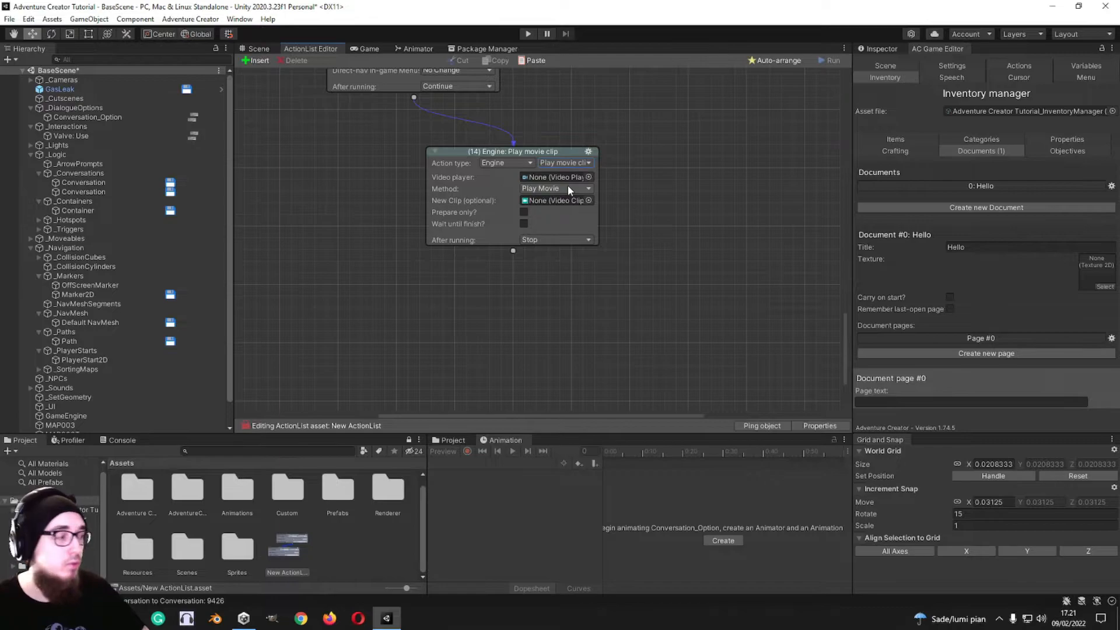
pyautogui.click(575, 188)
# Step: Set the last action to Engine: Wait with a wait time of 1 second
pyautogui.click(581, 163)
pyautogui.click(565, 253)
pyautogui.click(550, 178)
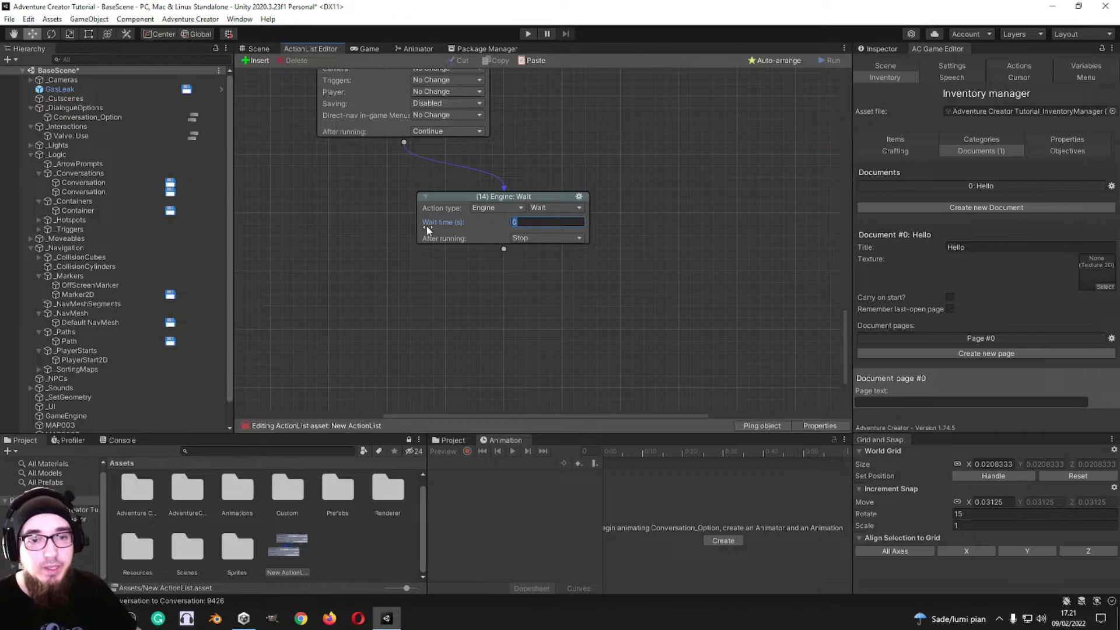
pyautogui.scroll(-2, 622, 283)
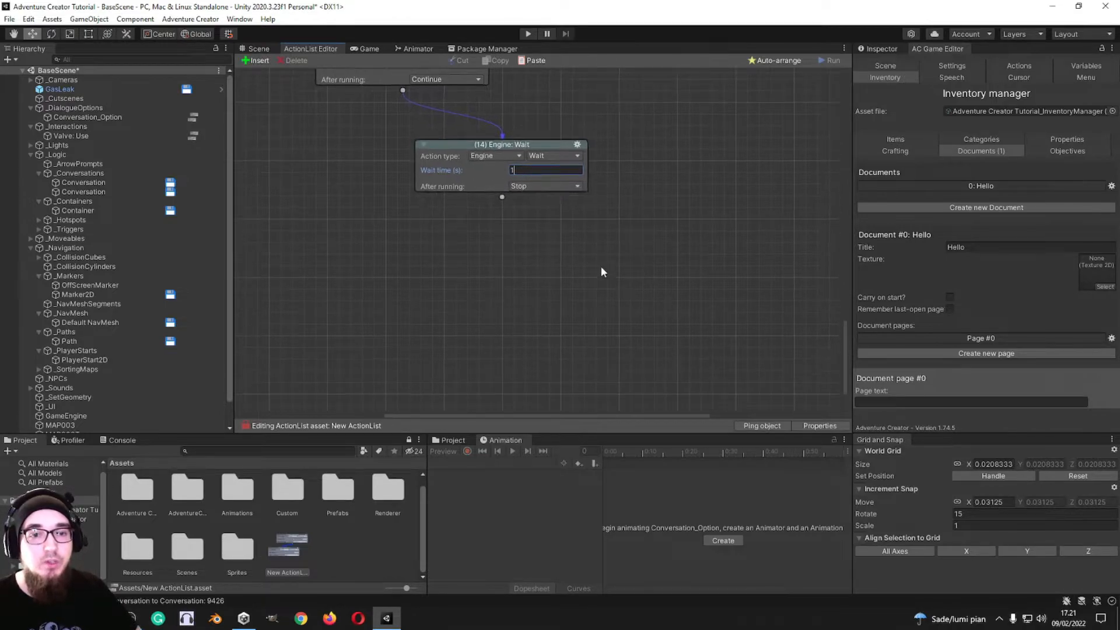
# Step: Add a Hotspot: Change interaction action connected to the output of the Wait action
pyautogui.moveTo(503, 198); pyautogui.dragTo(525, 238)
pyautogui.moveTo(666, 301); pyautogui.dragTo(642, 242, button='middle')
pyautogui.click(503, 198)
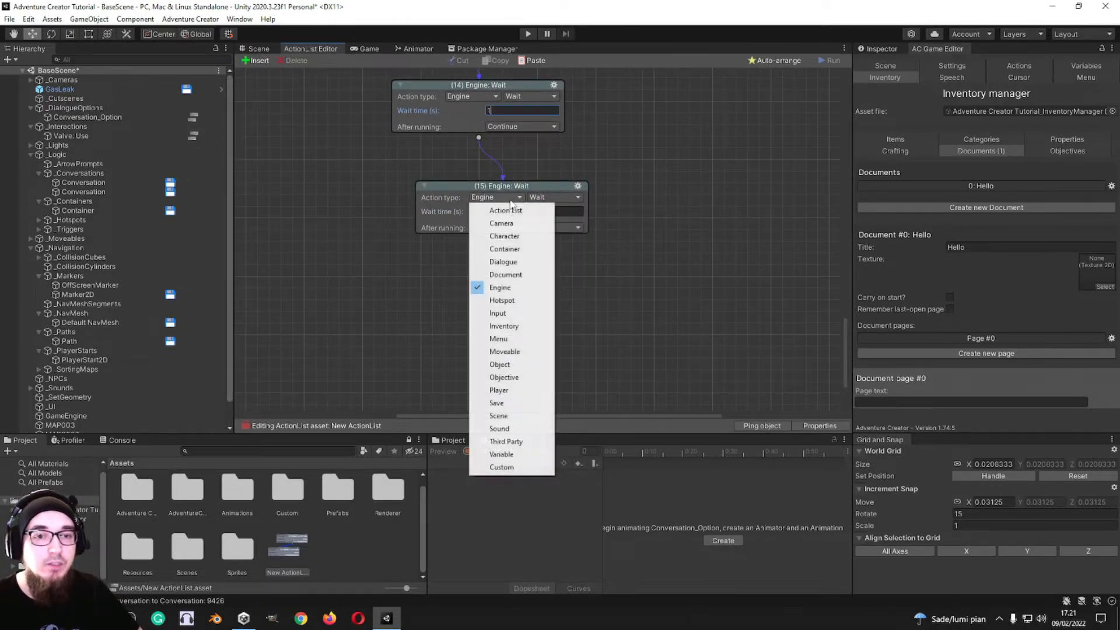
pyautogui.click(518, 301)
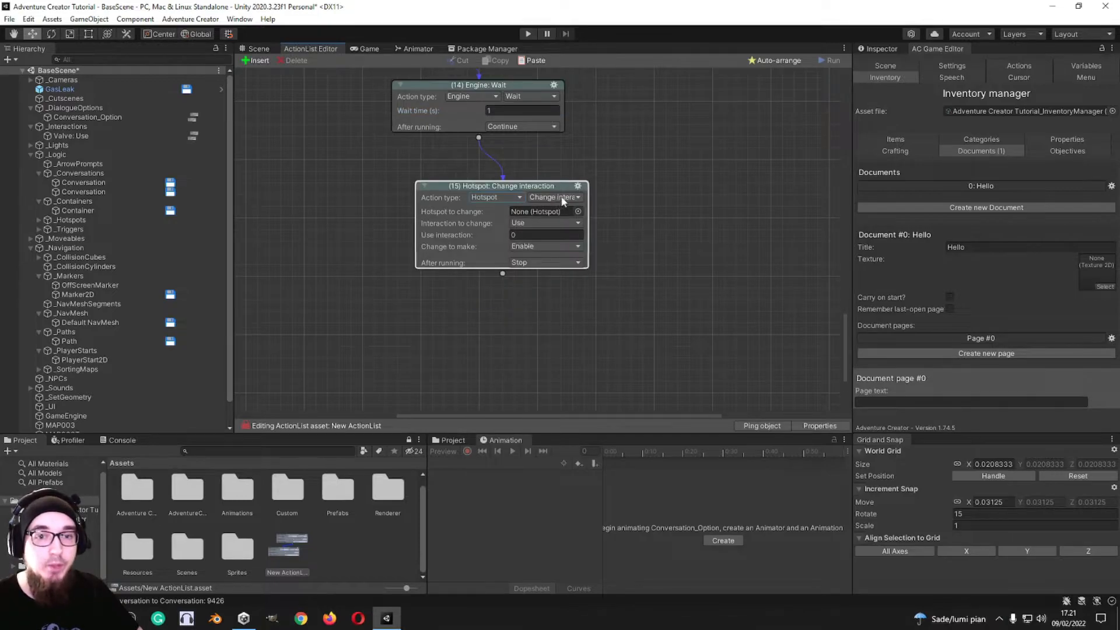
pyautogui.click(557, 197)
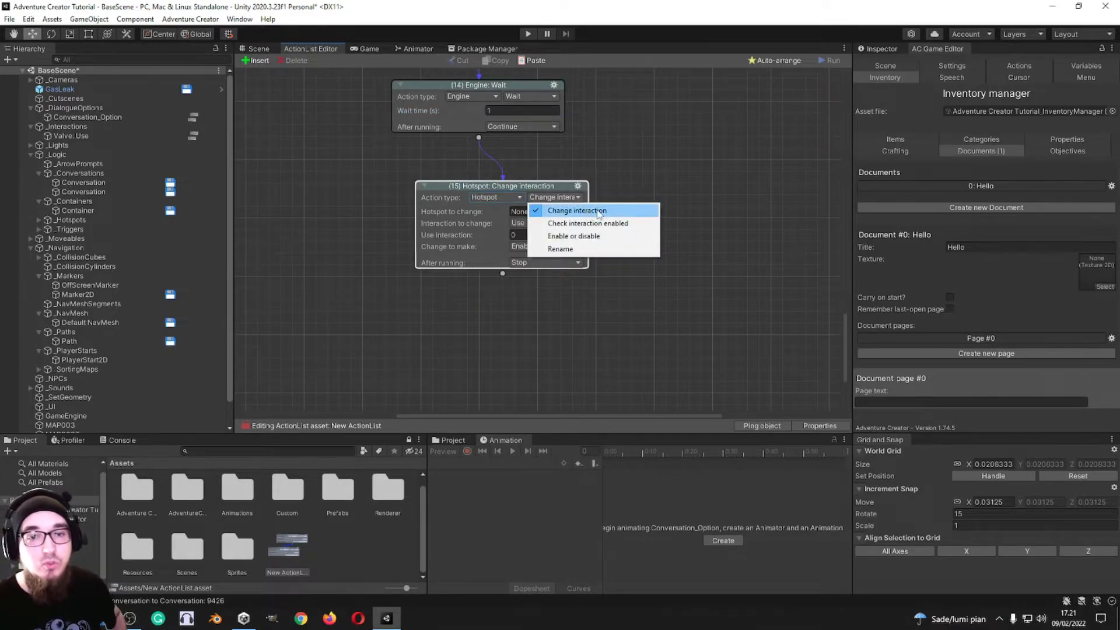
pyautogui.click(562, 210)
# Step: Assign Hotspot2D as the hotspot to change and set the change to make to Disable
pyautogui.click(577, 211)
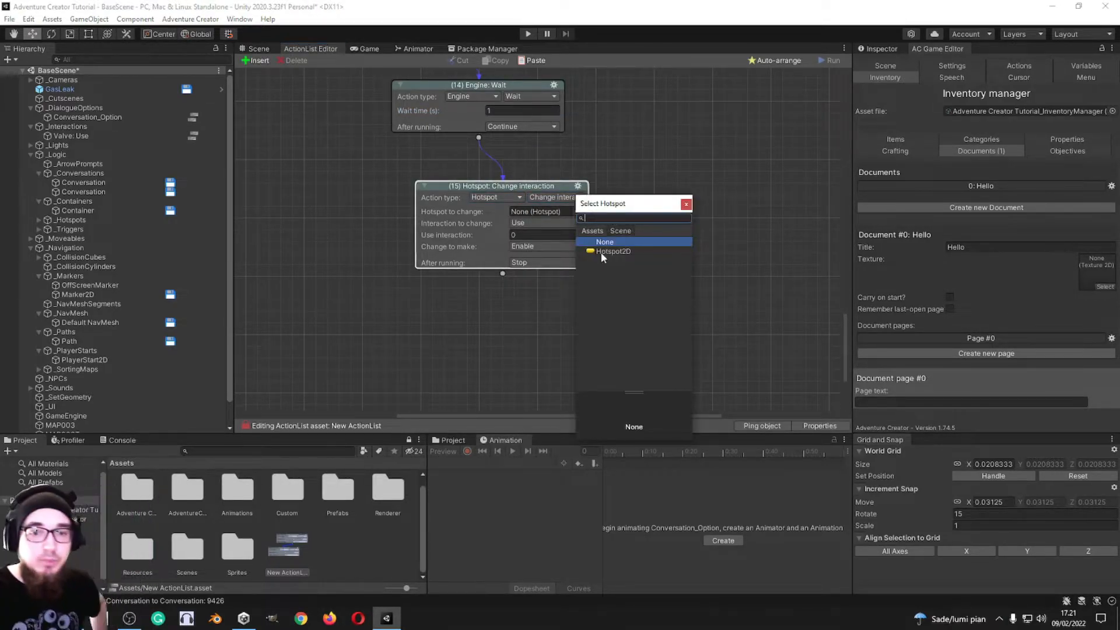
pyautogui.click(607, 252)
pyautogui.click(541, 263)
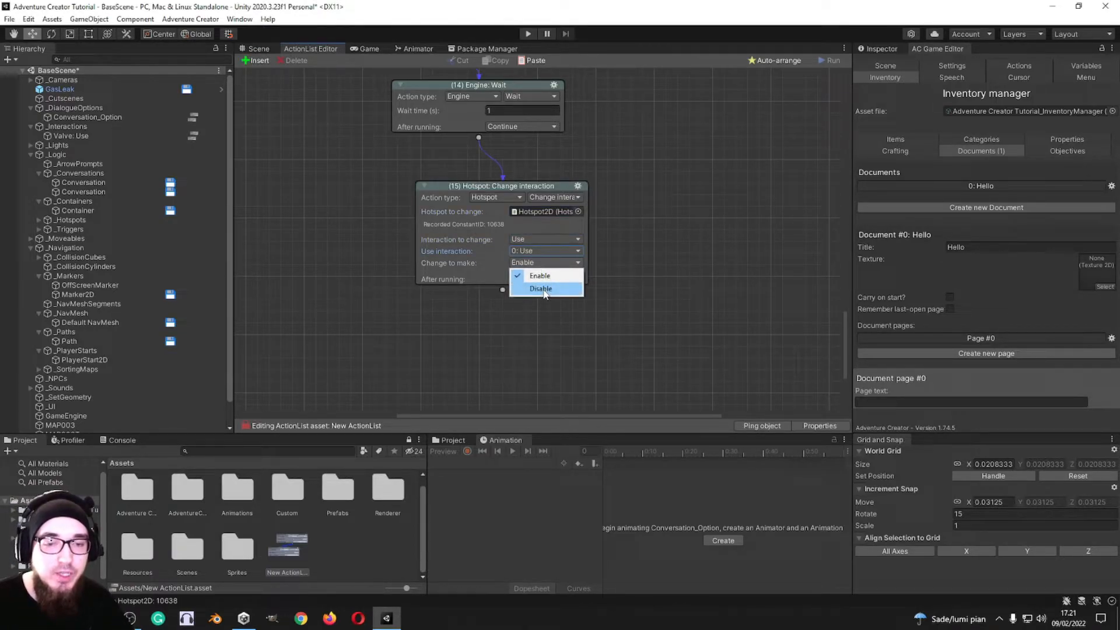
pyautogui.click(542, 289)
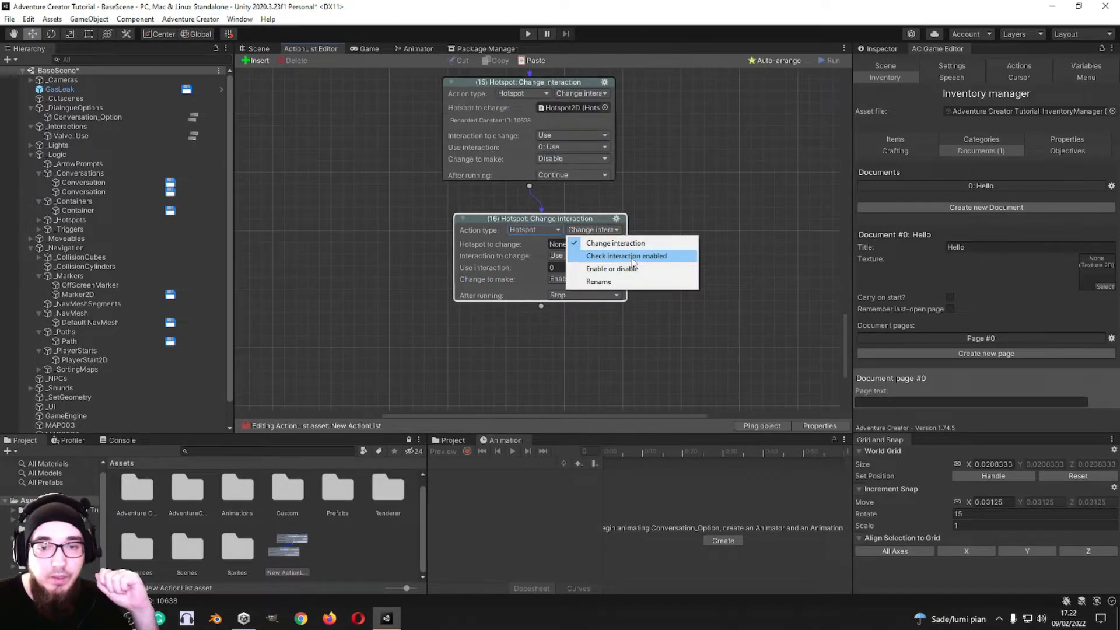
# Step: Add a Hotspot: Check interaction enabled action after Change interaction, and connect a Hotspot: Enable or disable action to its met condition
pyautogui.click(629, 257)
pyautogui.moveTo(654, 248); pyautogui.dragTo(626, 249, button='middle')
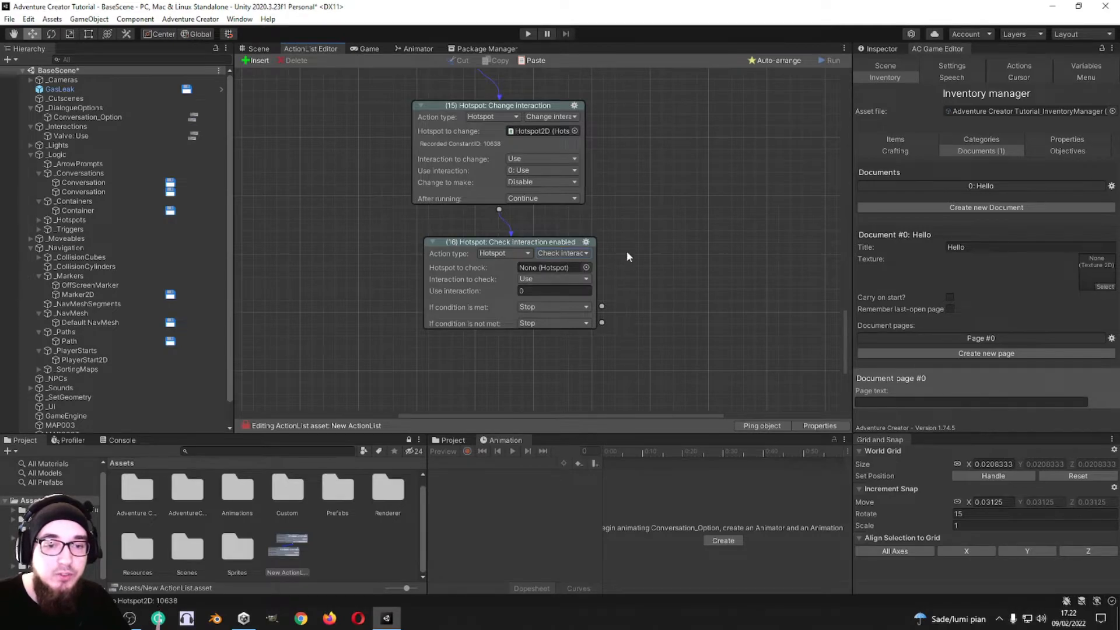
pyautogui.moveTo(682, 356); pyautogui.dragTo(650, 295, button='middle')
pyautogui.moveTo(688, 281); pyautogui.dragTo(688, 282)
pyautogui.moveTo(804, 340); pyautogui.dragTo(661, 248, button='middle')
pyautogui.click(561, 209)
pyautogui.click(554, 310)
pyautogui.click(597, 245)
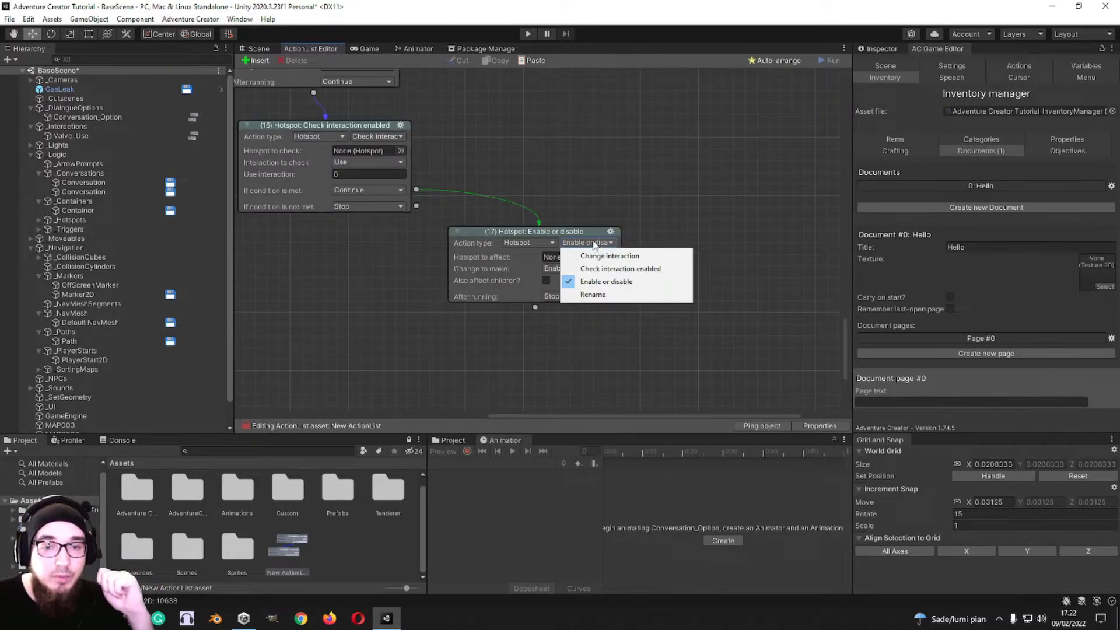
pyautogui.click(611, 284)
# Step: Set the Enable or disable action to disable Hotspot2D and also affect its children
pyautogui.click(609, 257)
pyautogui.doubleClick(654, 296)
pyautogui.click(575, 285)
pyautogui.click(576, 295)
pyautogui.click(546, 297)
pyautogui.moveTo(499, 365); pyautogui.dragTo(538, 231, button='middle')
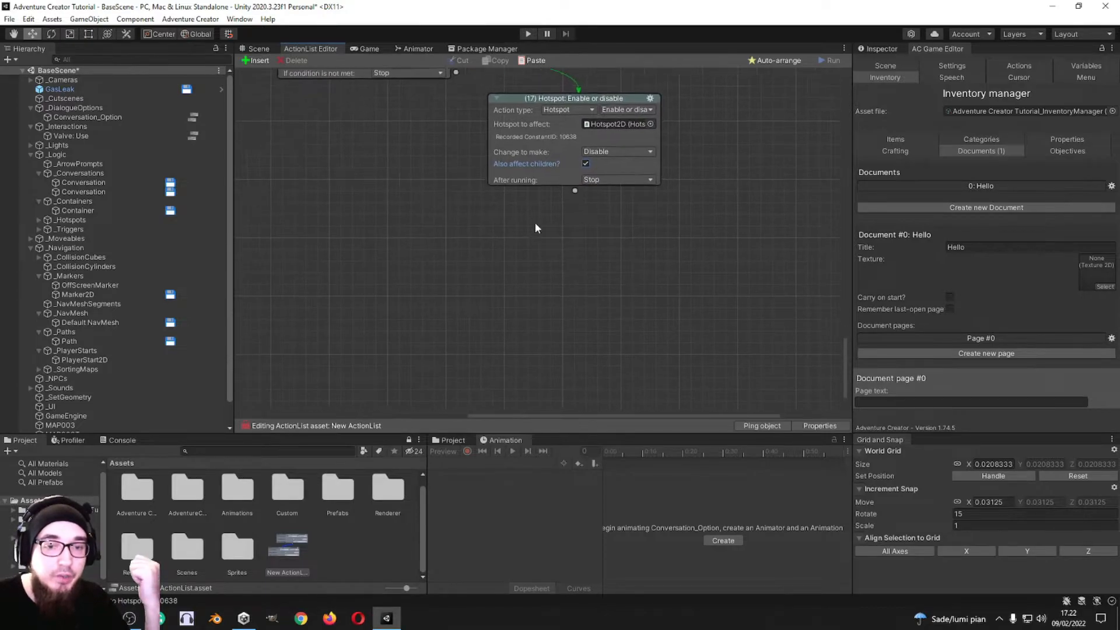
# Step: Add a Hotspot: Rename action connected to the output of the Enable or disable action
pyautogui.moveTo(576, 202); pyautogui.dragTo(572, 254)
pyautogui.click(562, 270)
pyautogui.click(569, 372)
pyautogui.click(626, 269)
pyautogui.click(643, 320)
# Step: Assign Hotspot2D as the hotspot to rename and enter Cat as its new label
pyautogui.moveTo(642, 283); pyautogui.dragTo(588, 251, button='middle')
pyautogui.click(594, 251)
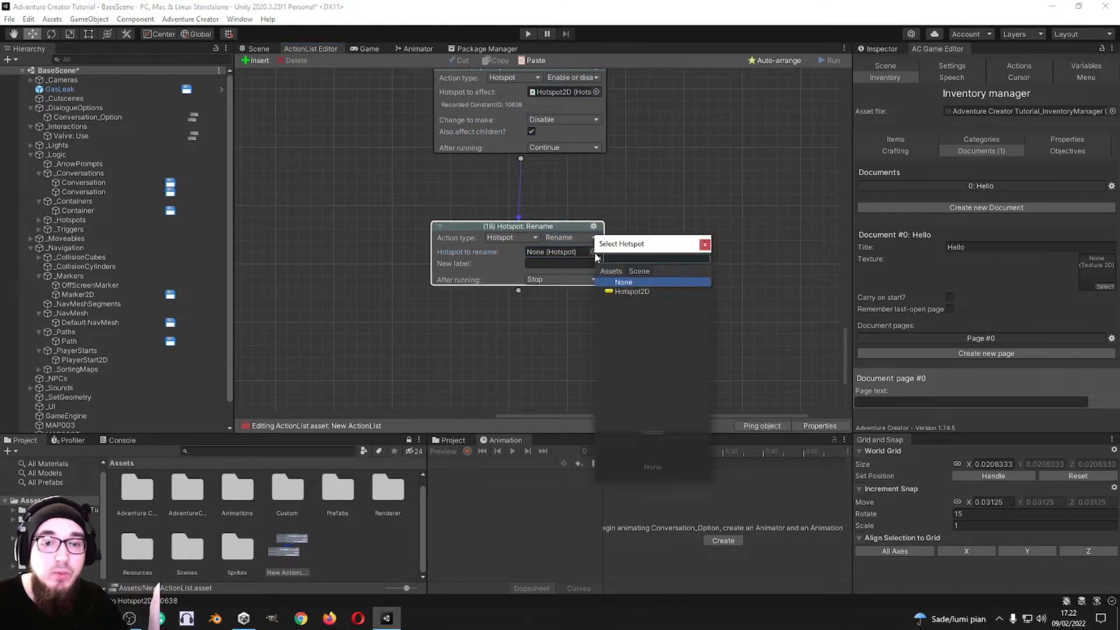
pyautogui.doubleClick(638, 292)
pyautogui.click(577, 279)
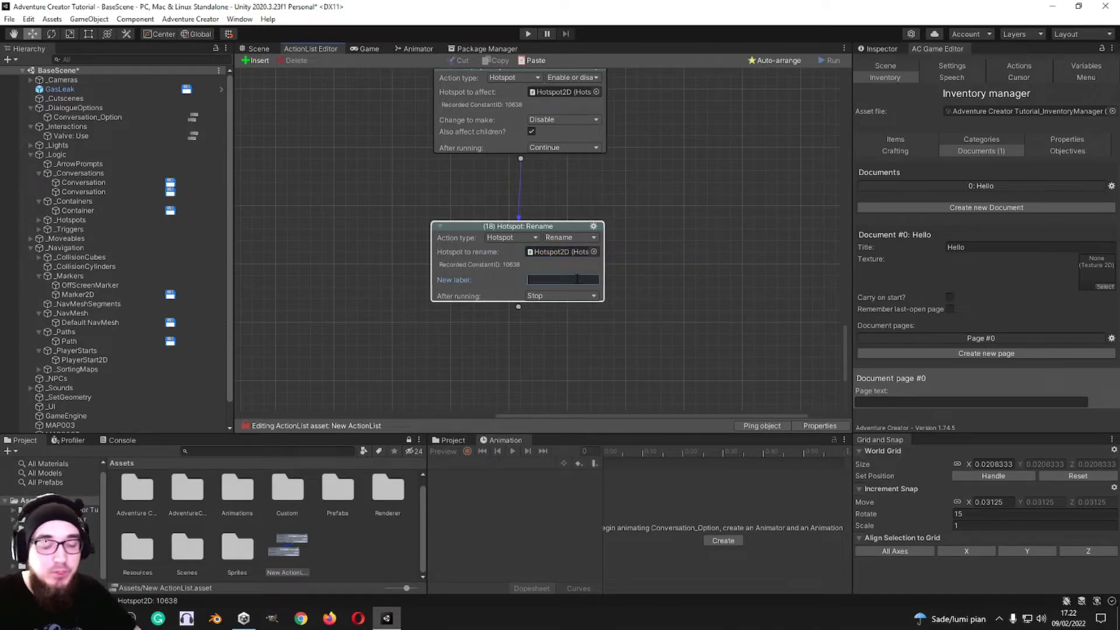
pyautogui.write('Cat')
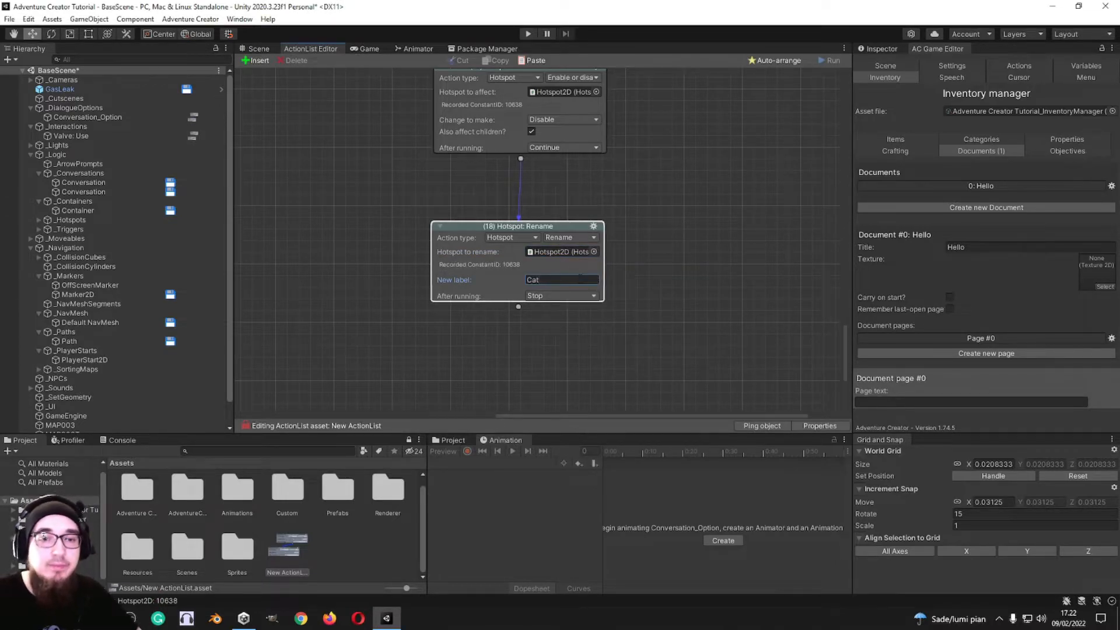
# Step: Add an Input: Check action connected to the output of the Rename action
pyautogui.scroll(1, 627, 218)
pyautogui.scroll(-12, 628, 218)
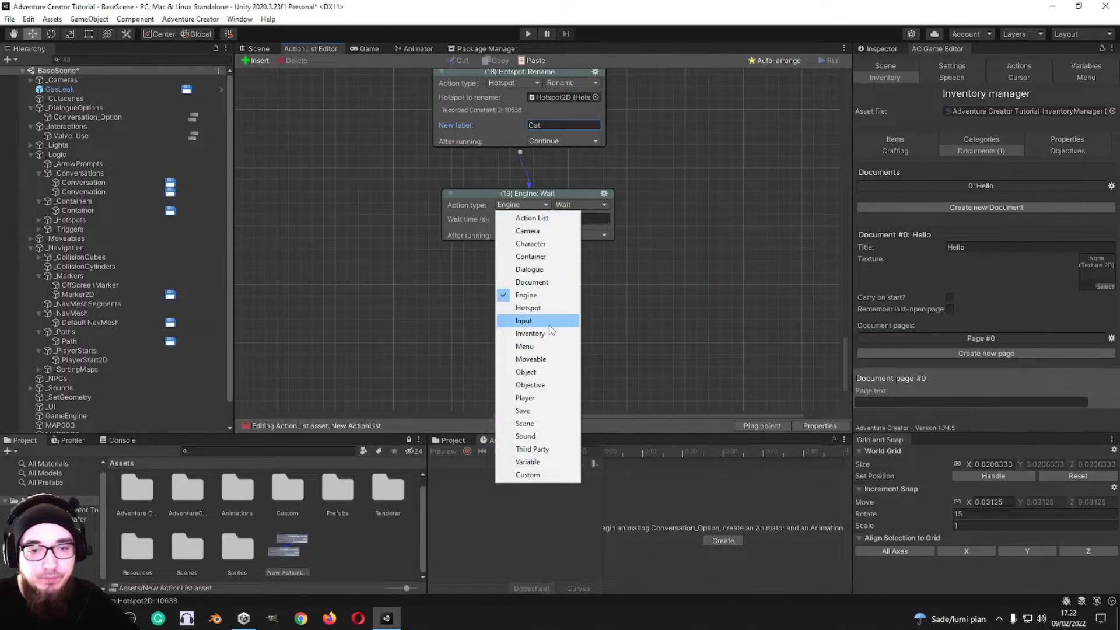
pyautogui.click(542, 320)
pyautogui.click(566, 207)
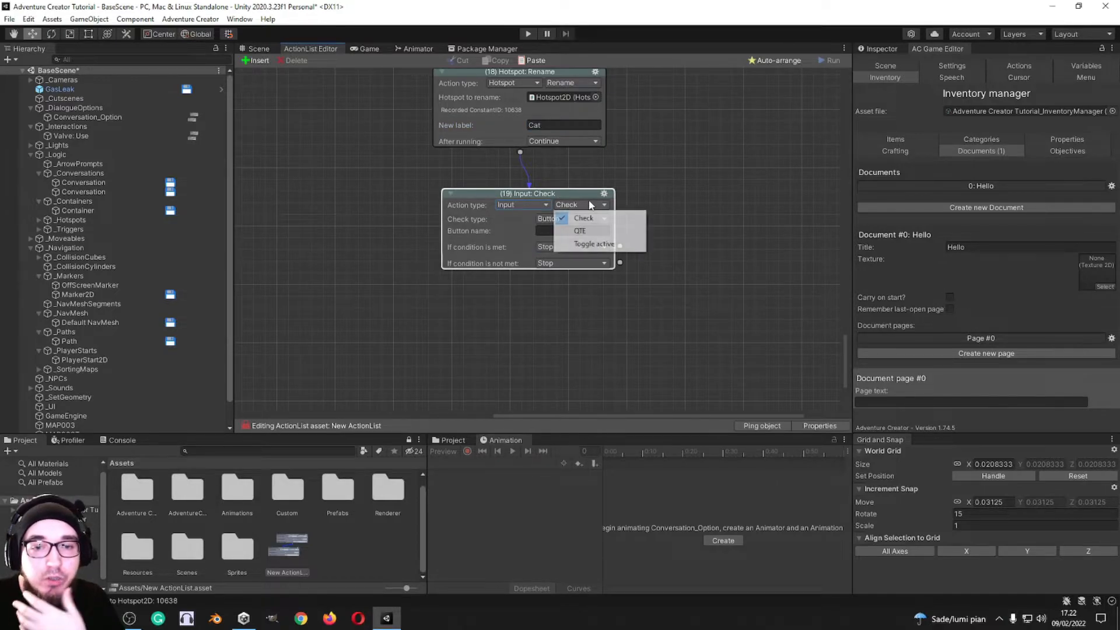
pyautogui.click(665, 196)
# Step: Try the Axis, Single Tap Or Click and Double Tap Or Click check types in the Input: Check action
pyautogui.click(564, 219)
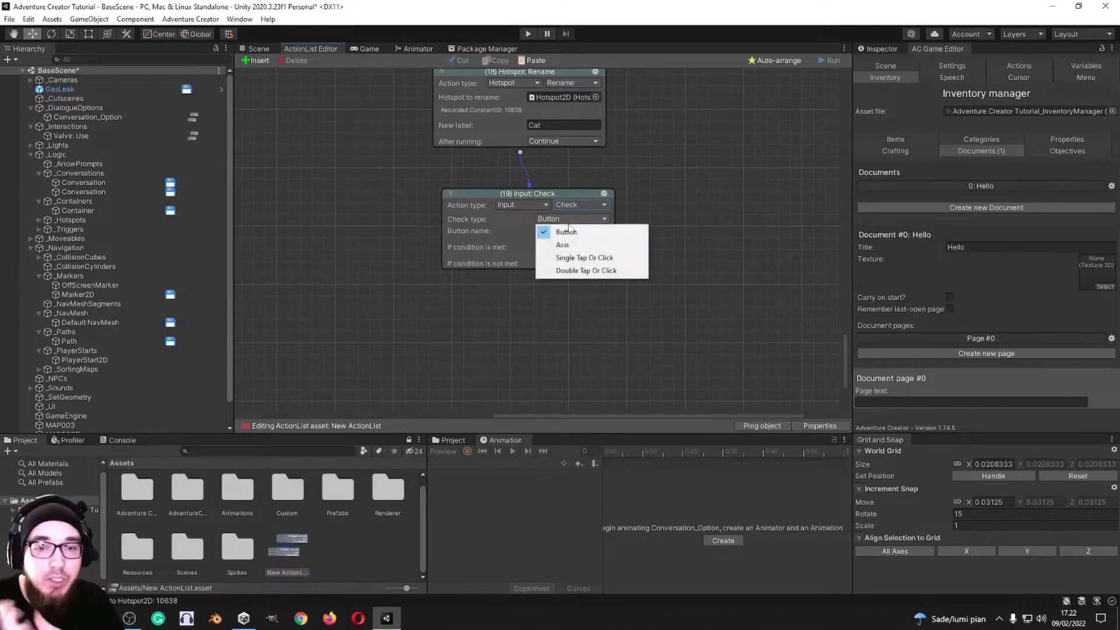
pyautogui.click(565, 244)
pyautogui.click(579, 220)
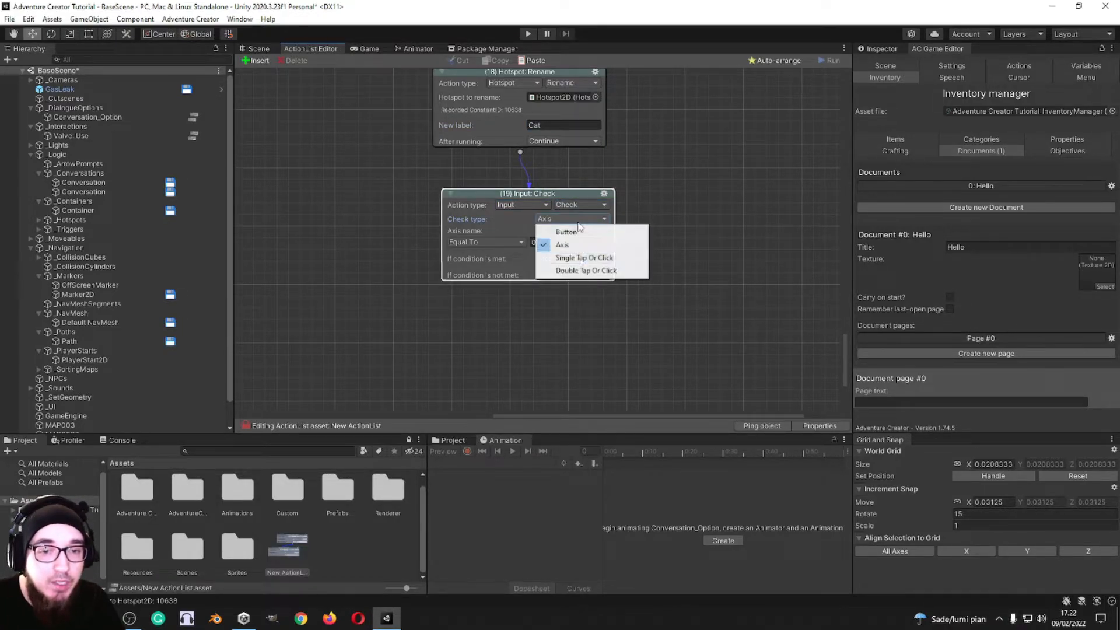
pyautogui.click(583, 258)
pyautogui.click(573, 218)
pyautogui.click(584, 270)
# Step: Set the Input: Check action's check type to Button and enter F as the button name
pyautogui.click(569, 219)
pyautogui.click(564, 231)
pyautogui.click(561, 230)
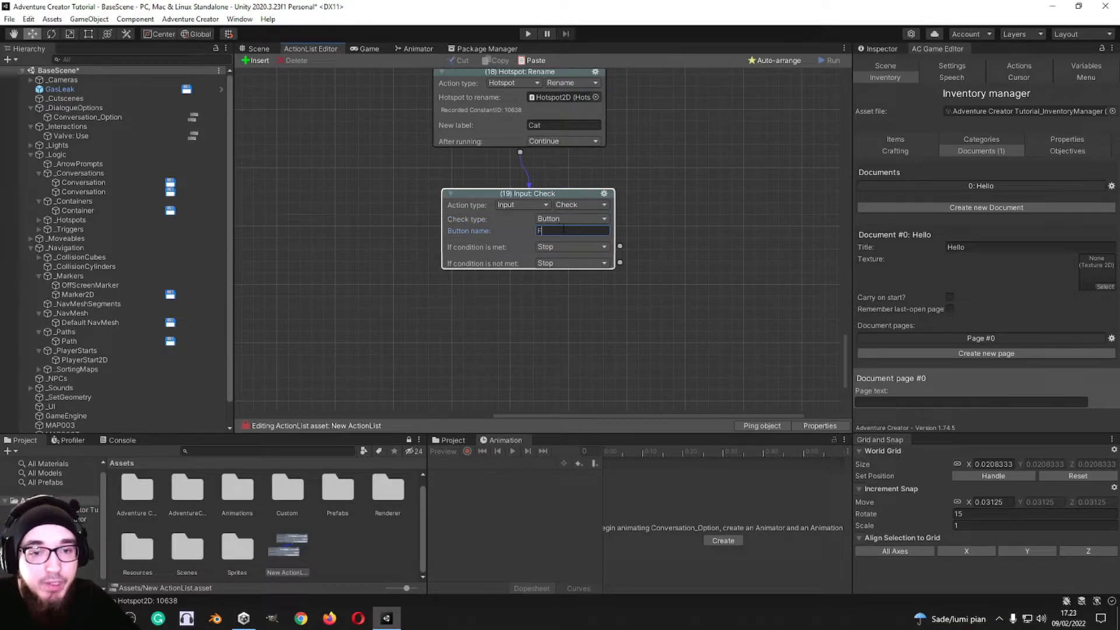
# Step: Add an Input: QTE action connected to the met condition of the Input: Check action
pyautogui.moveTo(619, 233); pyautogui.dragTo(569, 217, button='middle')
pyautogui.moveTo(571, 230); pyautogui.dragTo(692, 267)
pyautogui.moveTo(676, 232); pyautogui.dragTo(616, 181, button='middle')
pyautogui.click(636, 237)
pyautogui.click(638, 366)
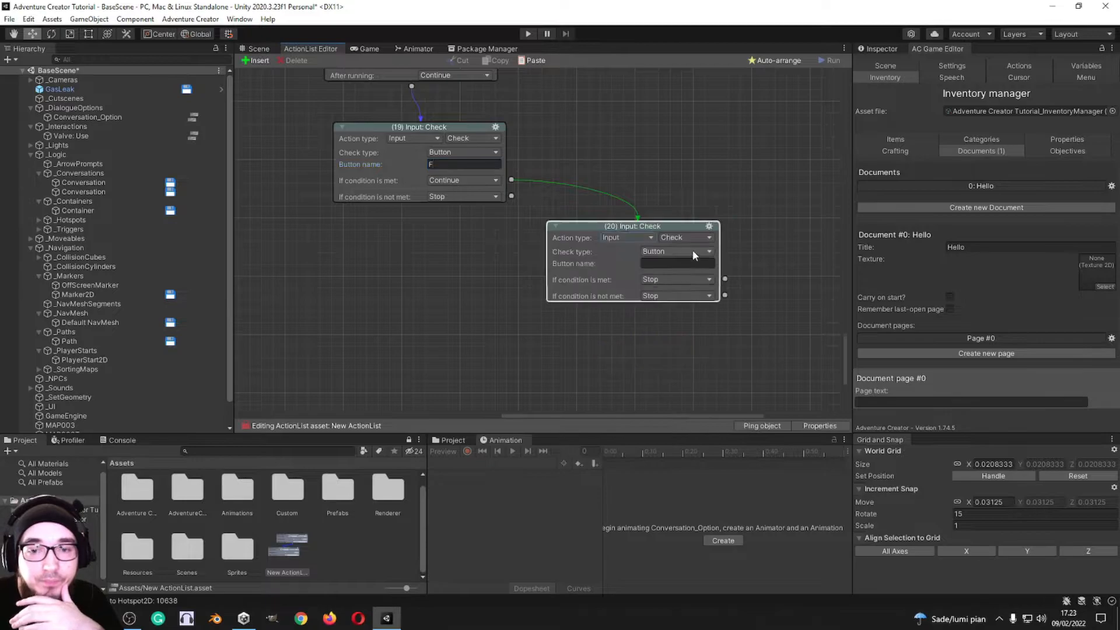
pyautogui.click(686, 238)
pyautogui.click(677, 264)
# Step: Try the Thumbstick Rotation and Hold Key types in the QTE action to compare their settings, and return to Single Keypress
pyautogui.click(677, 251)
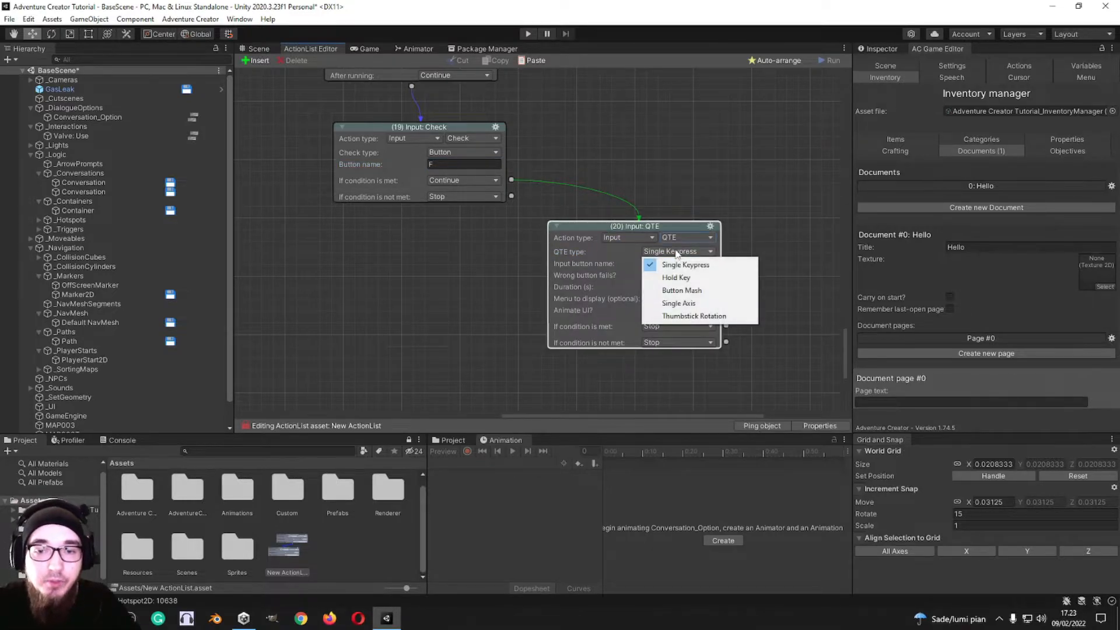
pyautogui.click(595, 251)
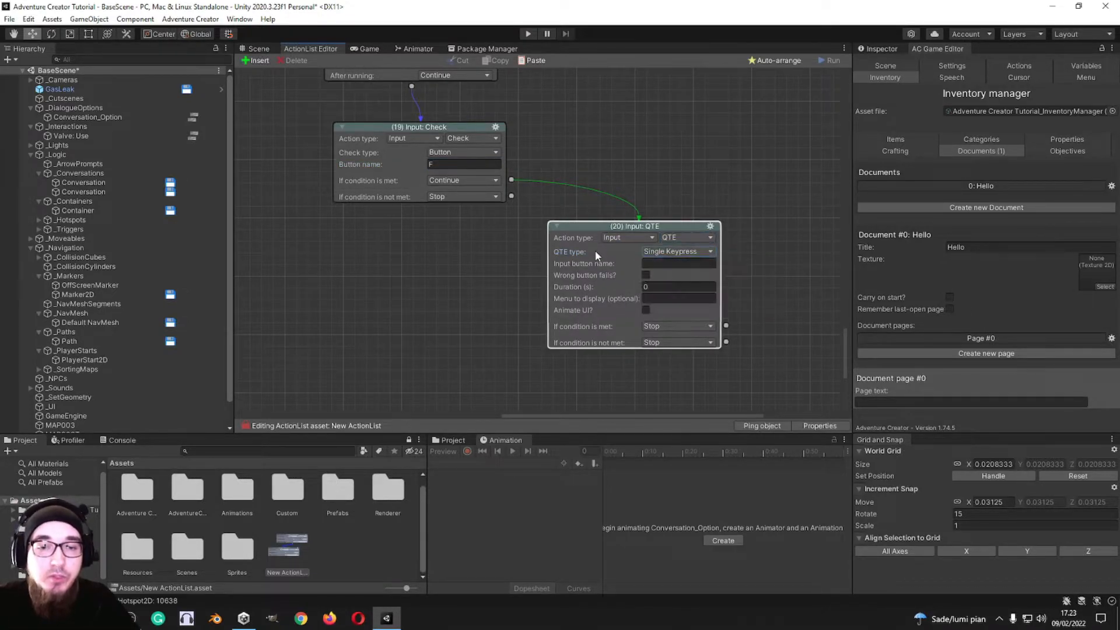
pyautogui.click(673, 252)
pyautogui.click(699, 254)
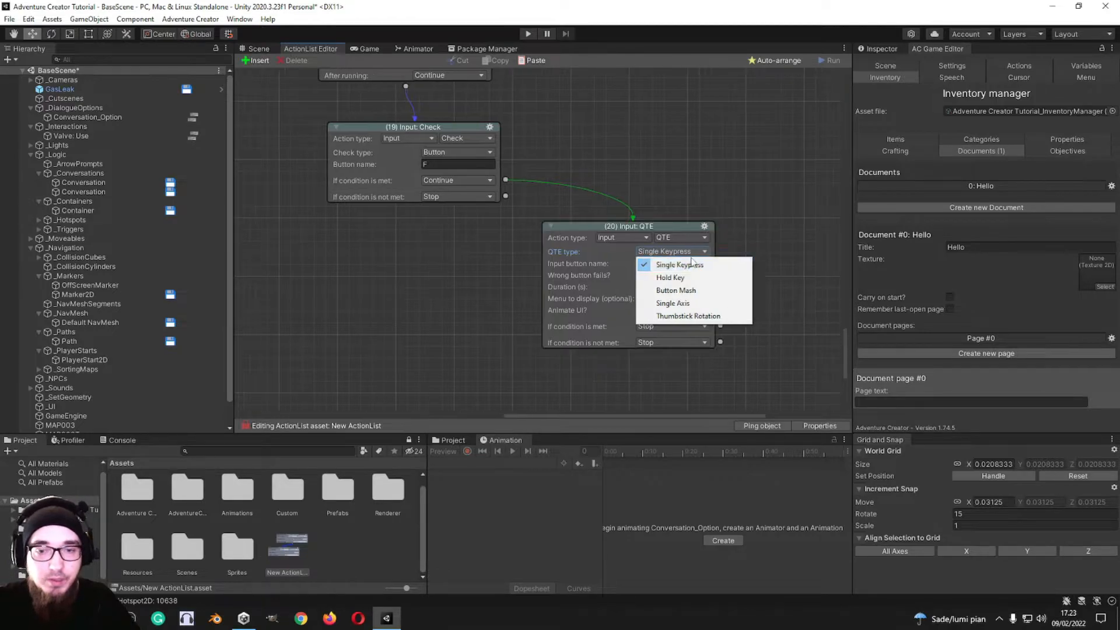
pyautogui.click(721, 317)
pyautogui.click(667, 253)
pyautogui.click(676, 264)
pyautogui.click(679, 255)
pyautogui.click(679, 279)
pyautogui.click(671, 252)
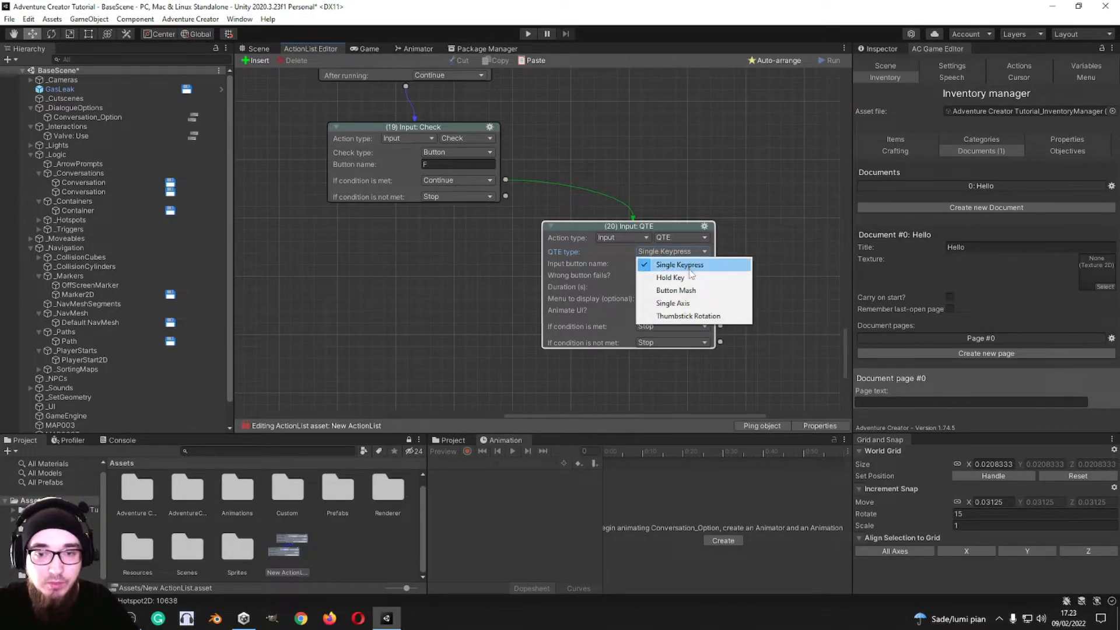
pyautogui.click(680, 320)
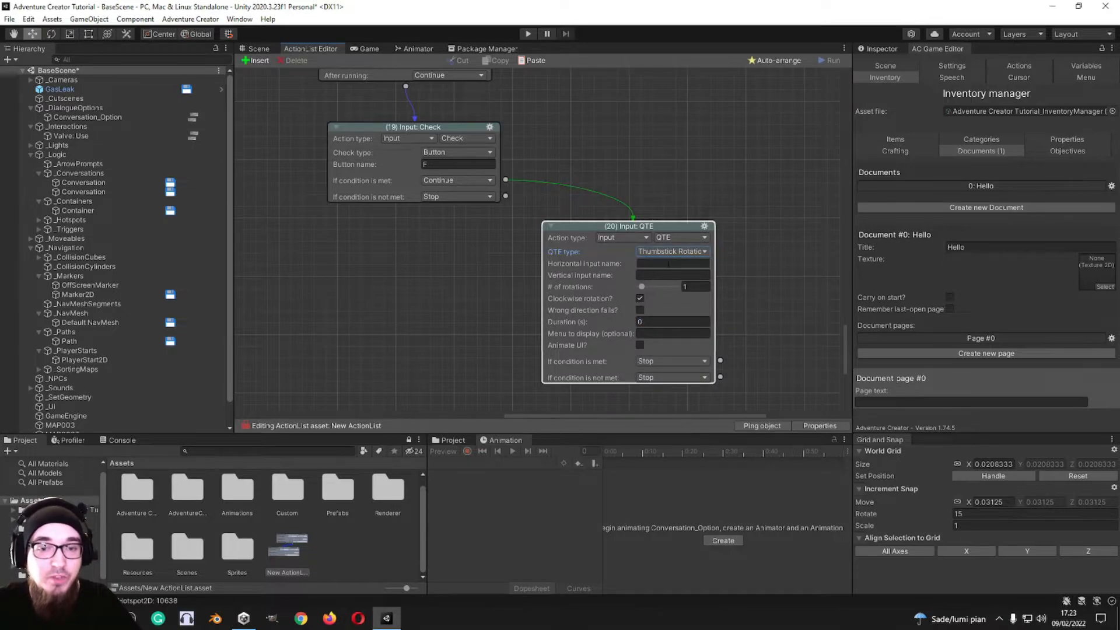
pyautogui.click(664, 251)
pyautogui.click(773, 244)
pyautogui.click(678, 253)
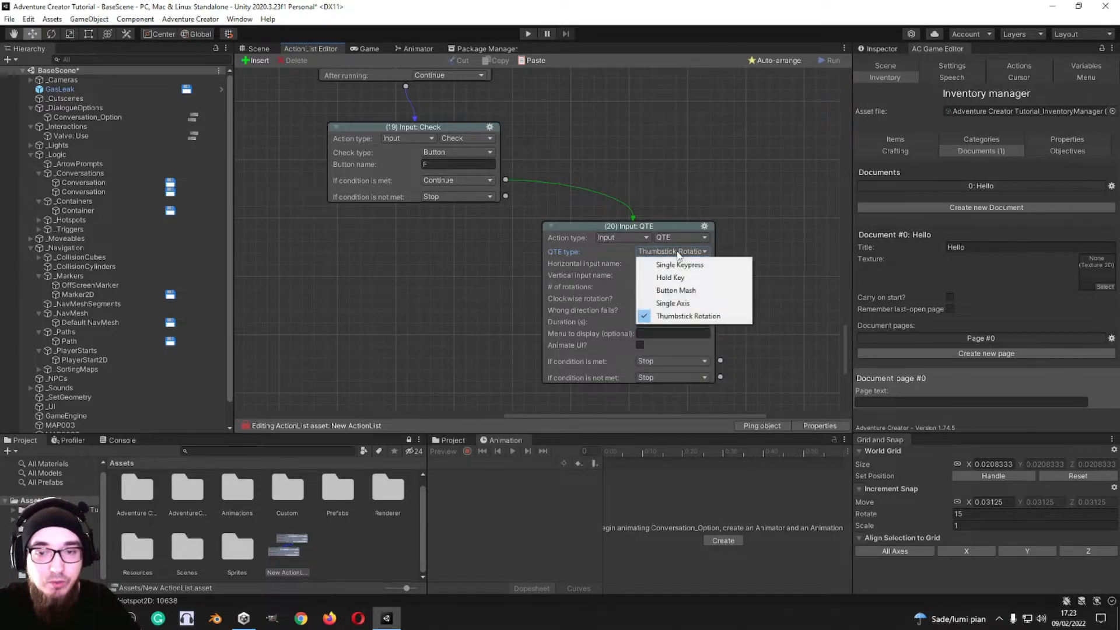
pyautogui.click(680, 264)
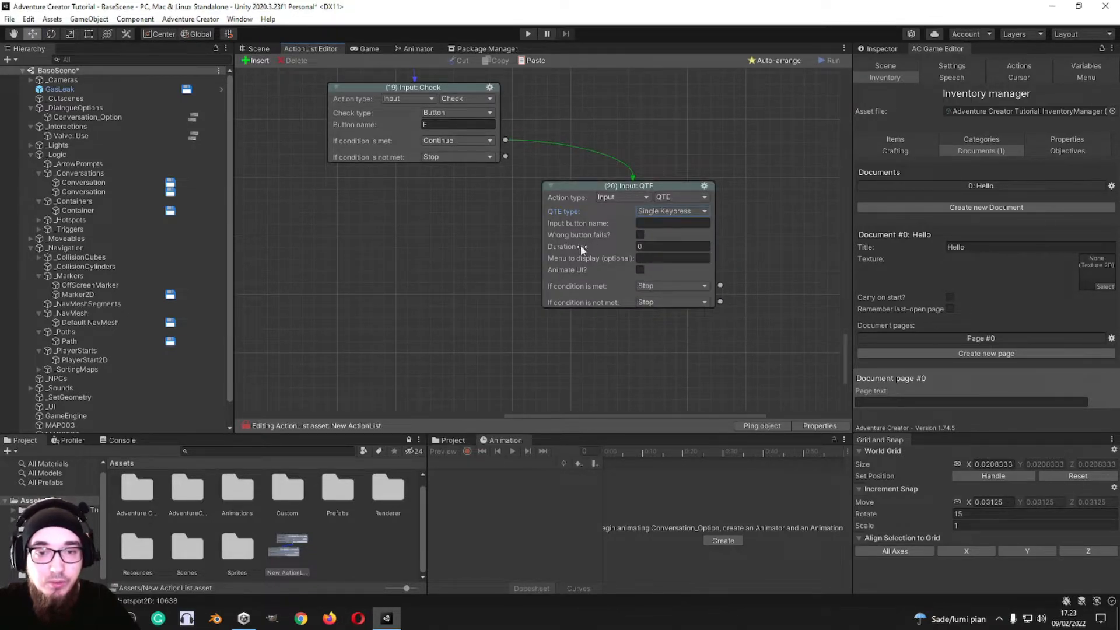
# Step: Set the QTE action's duration to 1.8 seconds and make a wrong button count as a failure
pyautogui.click(642, 258)
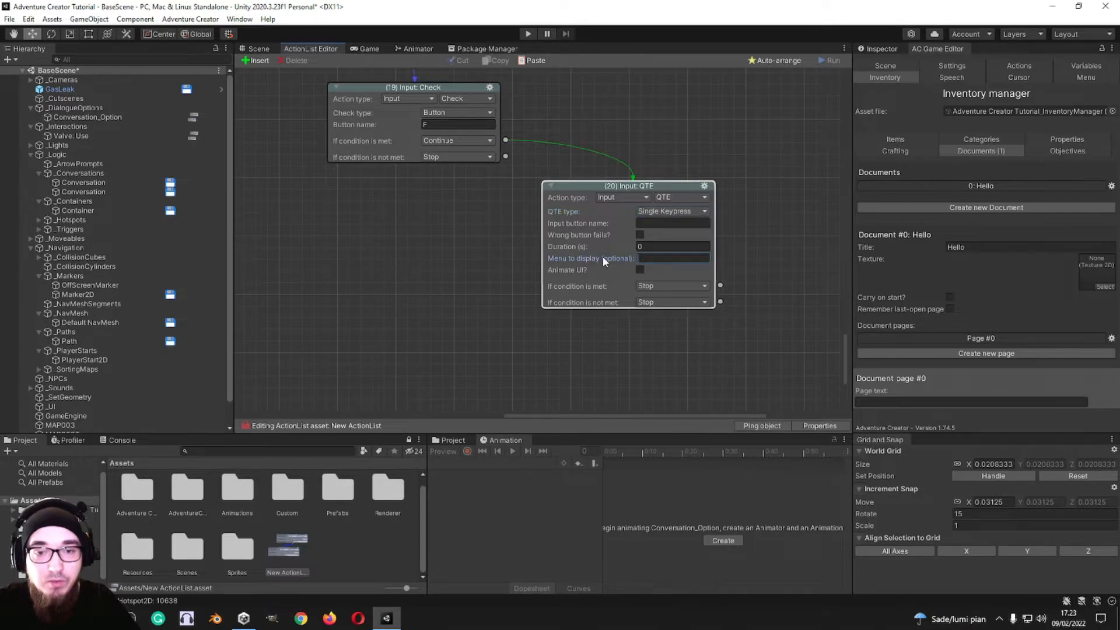
pyautogui.moveTo(568, 249); pyautogui.dragTo(606, 250)
pyautogui.click(640, 237)
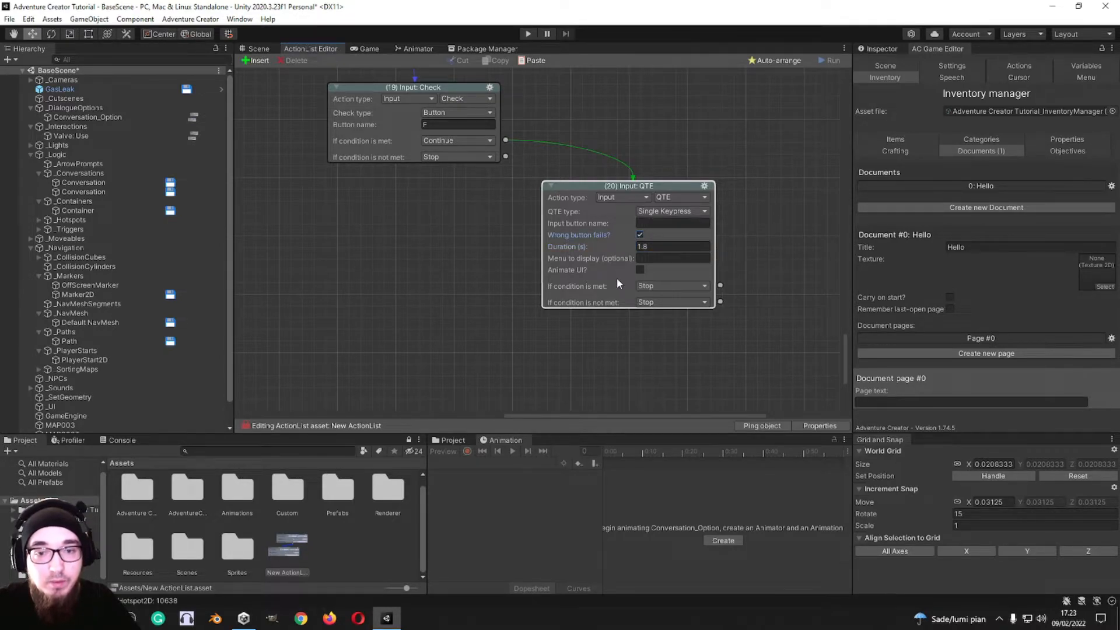
# Step: Add an Input: Toggle active action connected to the met condition of the QTE action
pyautogui.moveTo(640, 268); pyautogui.dragTo(504, 211, button='middle')
pyautogui.moveTo(585, 228); pyautogui.dragTo(698, 272)
pyautogui.moveTo(716, 282); pyautogui.dragTo(559, 204, button='middle')
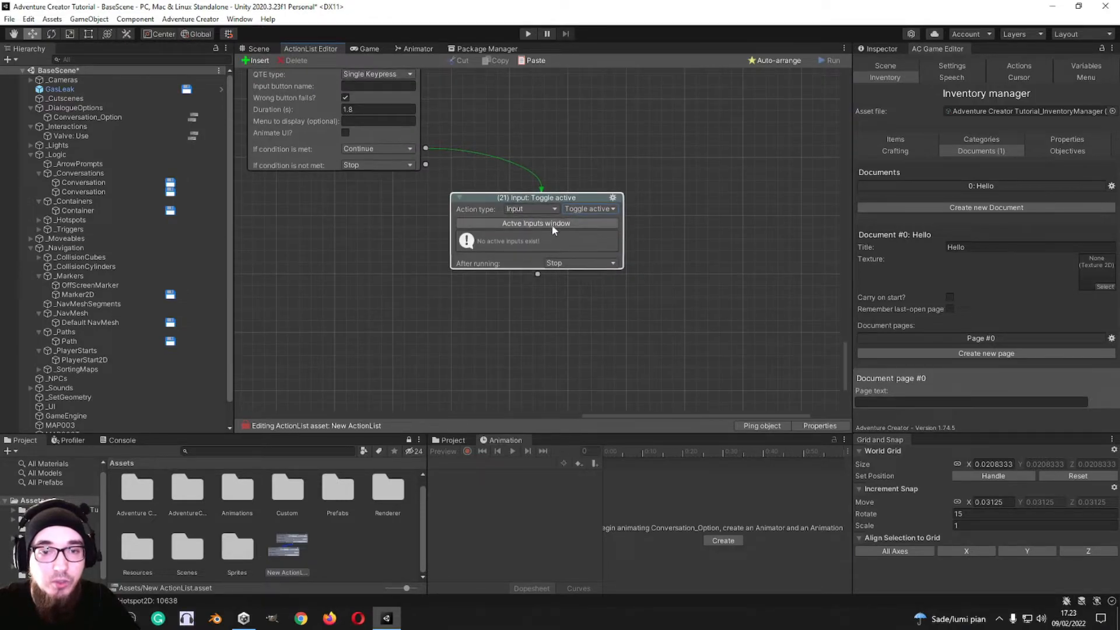
# Step: Create a new active input for the Toggle active action
pyautogui.click(512, 226)
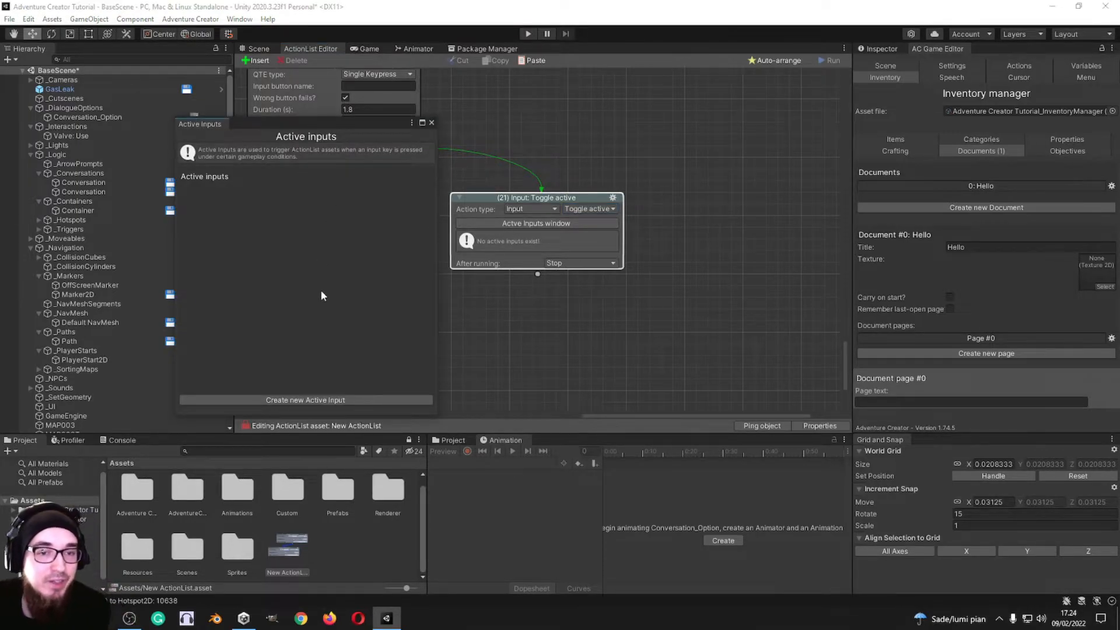
pyautogui.click(306, 396)
pyautogui.click(296, 193)
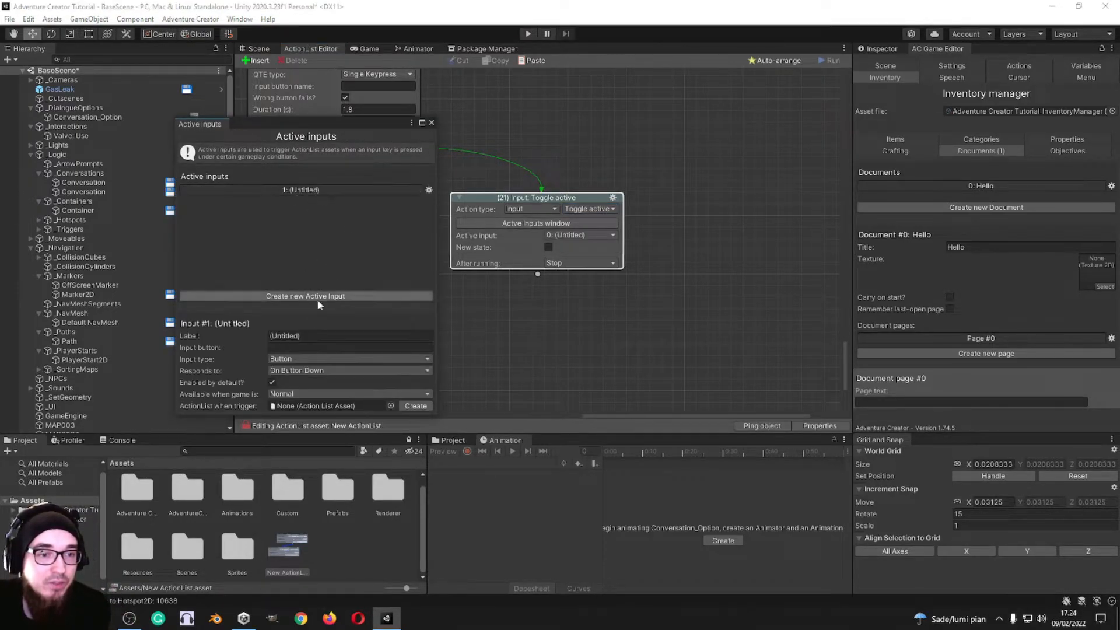
# Step: Review the new active input's label, button, type and trigger settings, and close the Active Inputs window
pyautogui.click(306, 349)
pyautogui.click(307, 359)
pyautogui.click(308, 342)
pyautogui.click(310, 327)
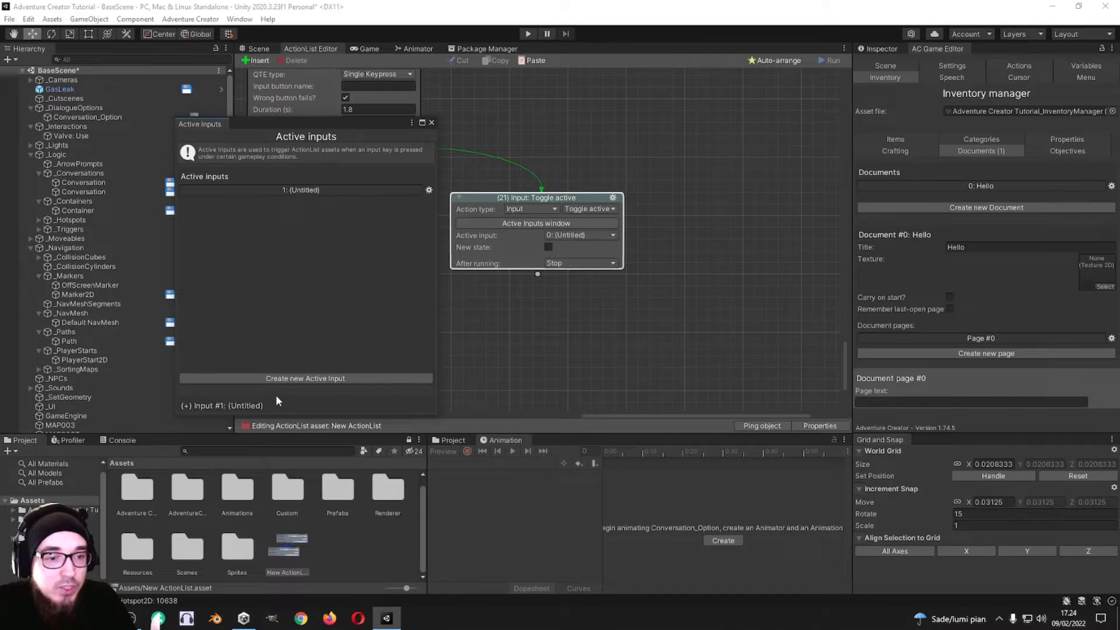
pyautogui.click(202, 403)
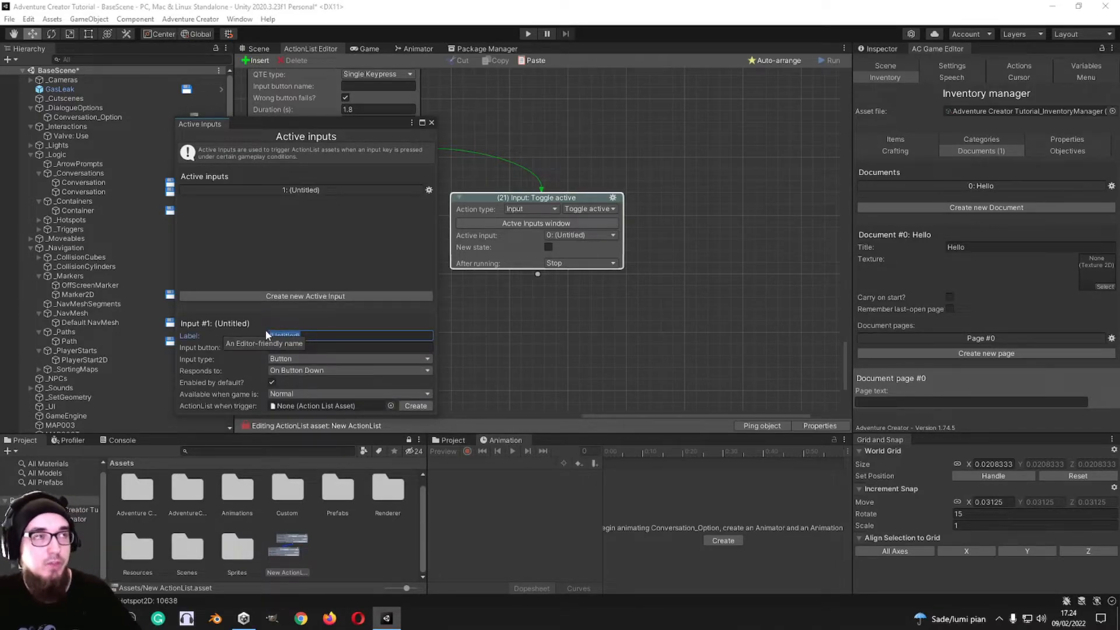
pyautogui.click(272, 403)
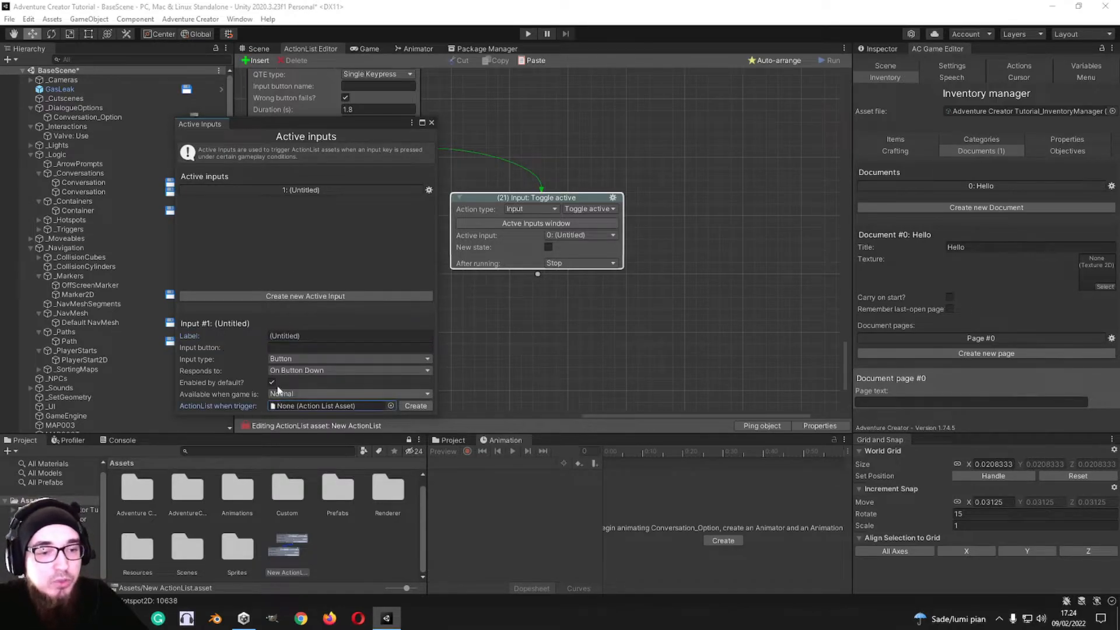
pyautogui.click(432, 124)
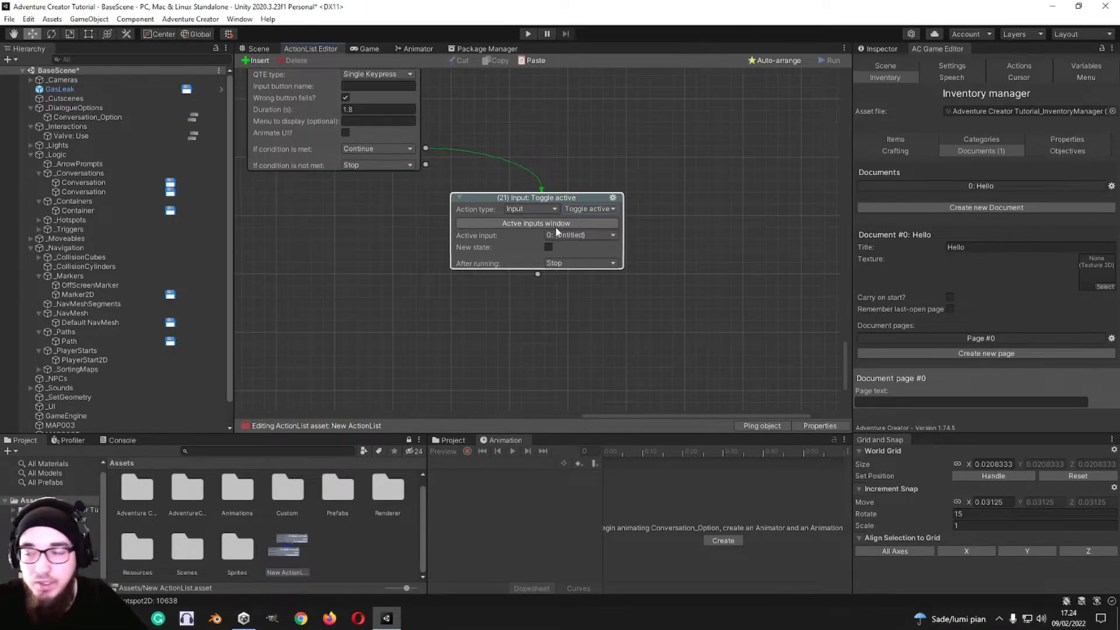
# Step: Add an Inventory: Add or remove action connected to the output of the Input: Toggle active action
pyautogui.click(590, 209)
pyautogui.click(590, 205)
pyautogui.click(590, 207)
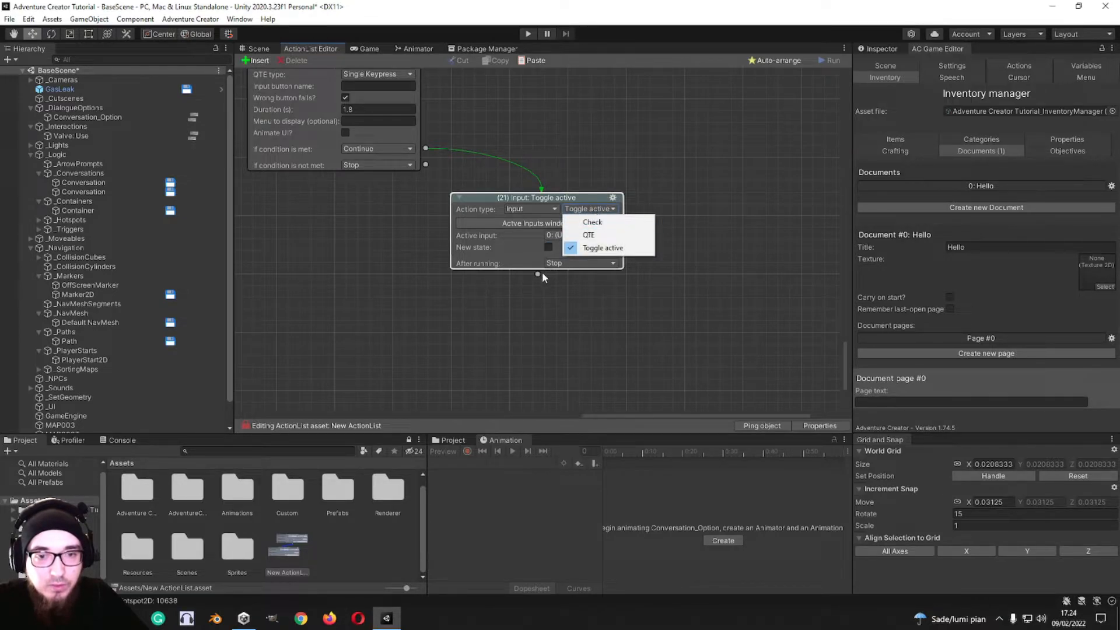
pyautogui.moveTo(540, 274); pyautogui.dragTo(557, 307)
pyautogui.moveTo(563, 339); pyautogui.dragTo(515, 231, button='middle')
pyautogui.click(509, 218)
pyautogui.click(521, 333)
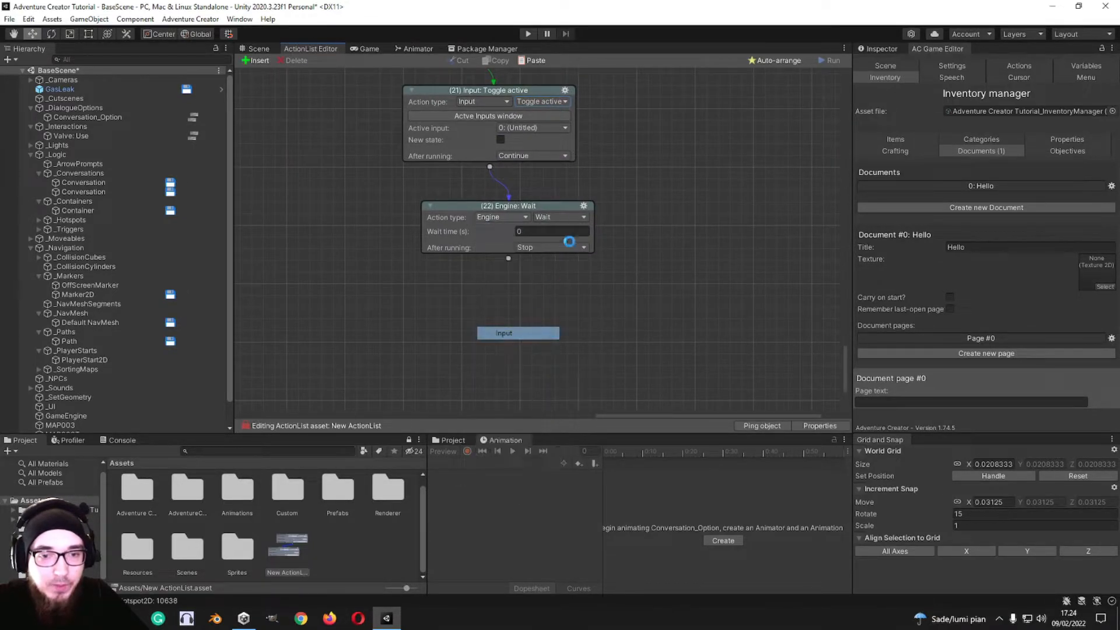
pyautogui.click(560, 217)
pyautogui.click(501, 217)
pyautogui.click(518, 346)
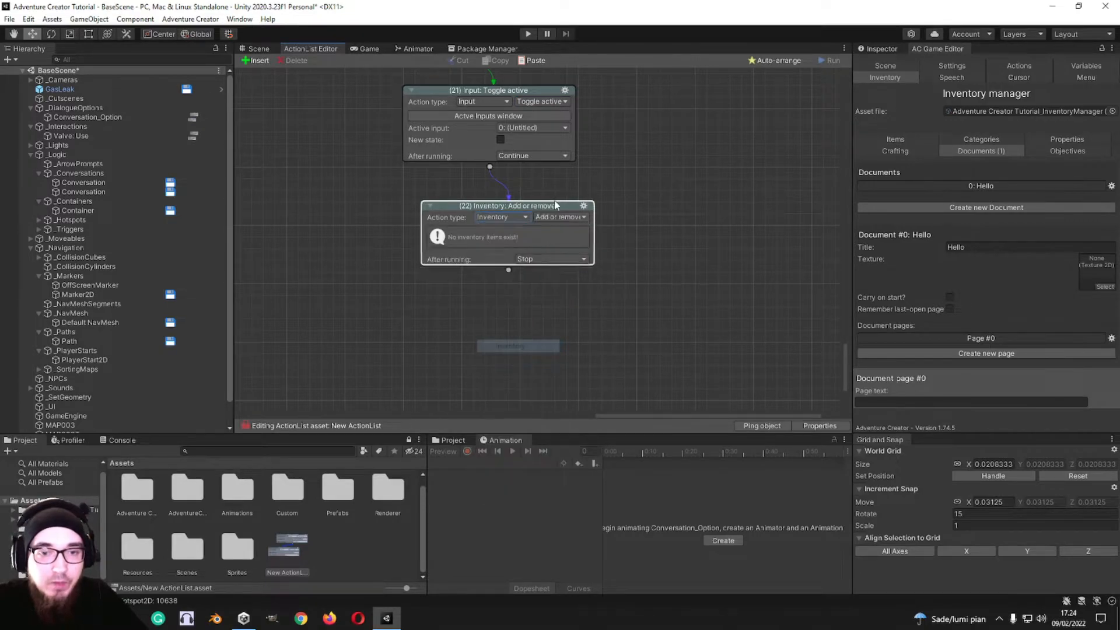
# Step: Create a new inventory item in the Inventory manager and name it "Dog toy"
pyautogui.click(571, 218)
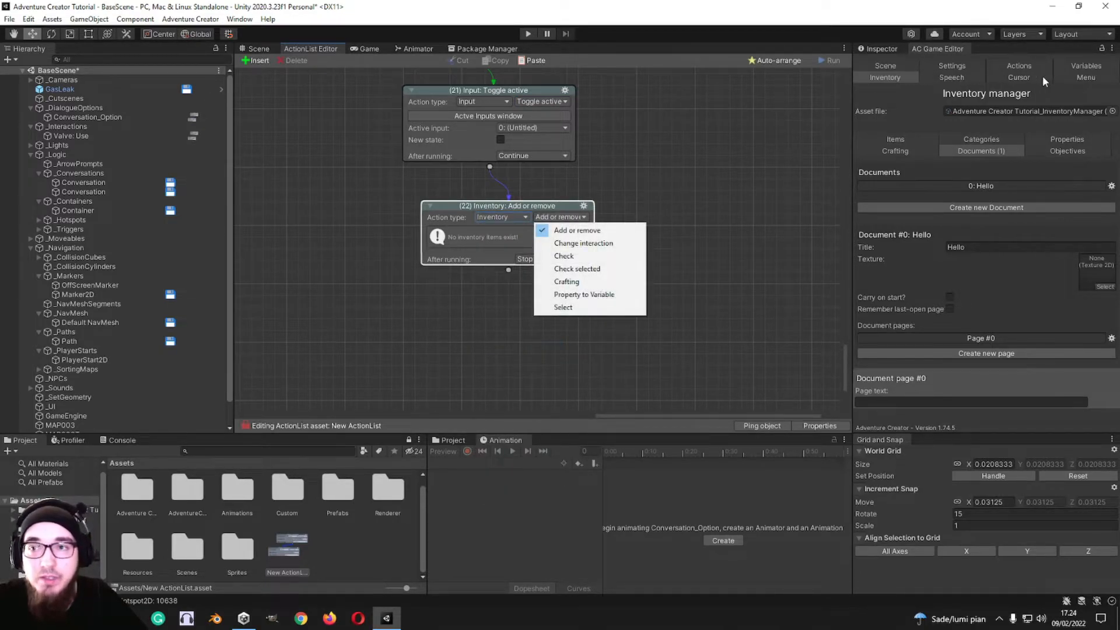
pyautogui.click(905, 136)
pyautogui.click(1003, 253)
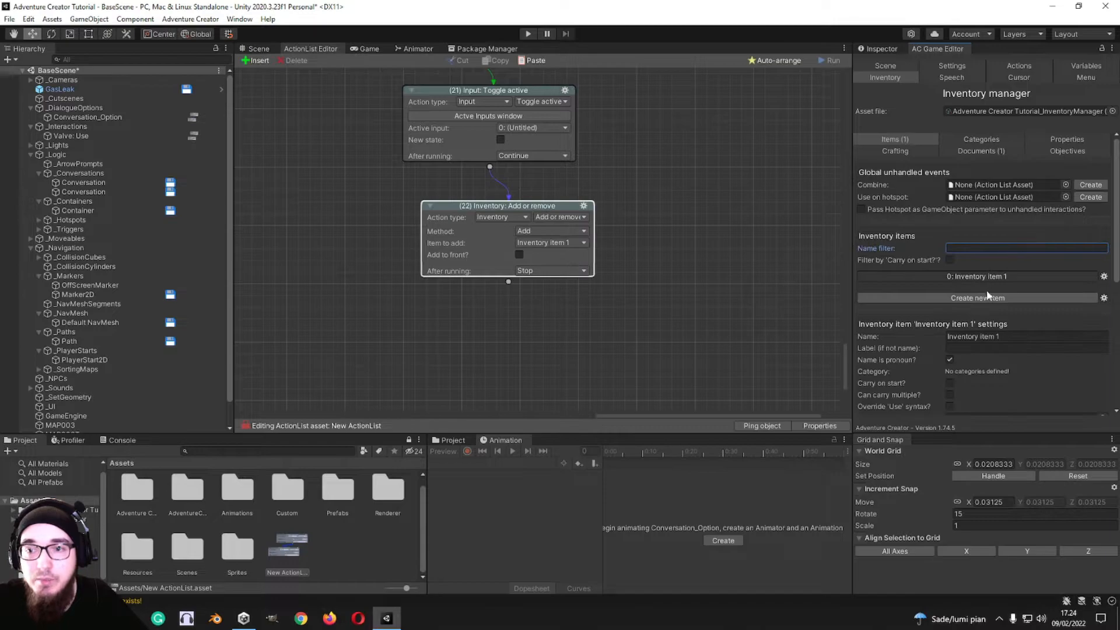
pyautogui.click(1000, 337)
pyautogui.write('Dog toy')
# Step: Set the Add or remove action to add the Dog toy item and enable adding it to the front
pyautogui.click(541, 229)
pyautogui.click(617, 229)
pyautogui.click(574, 243)
pyautogui.click(554, 256)
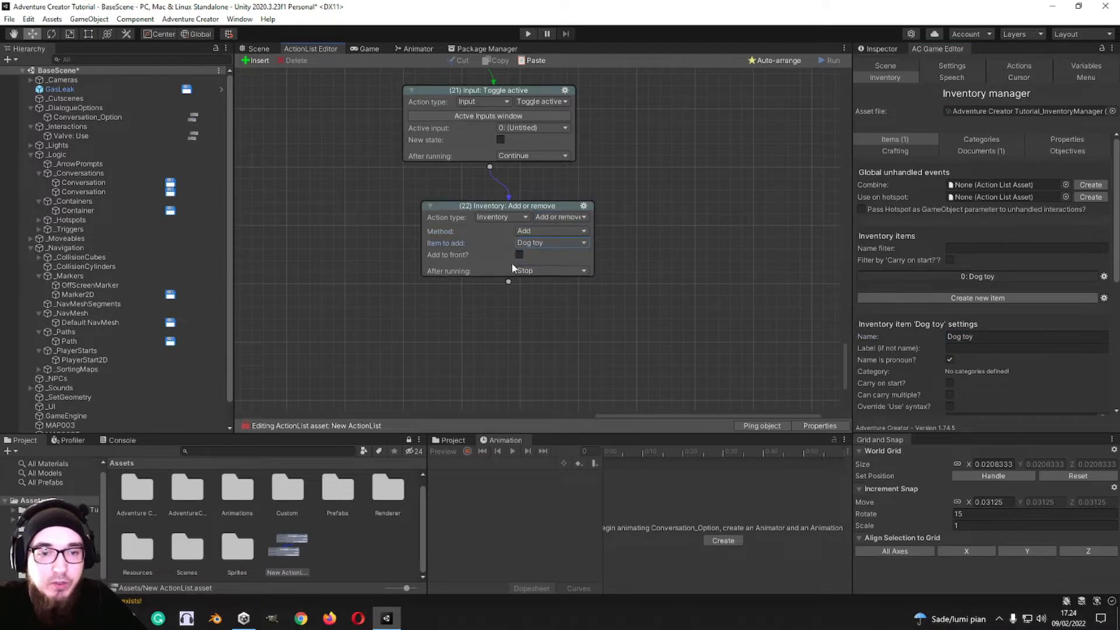
pyautogui.click(519, 255)
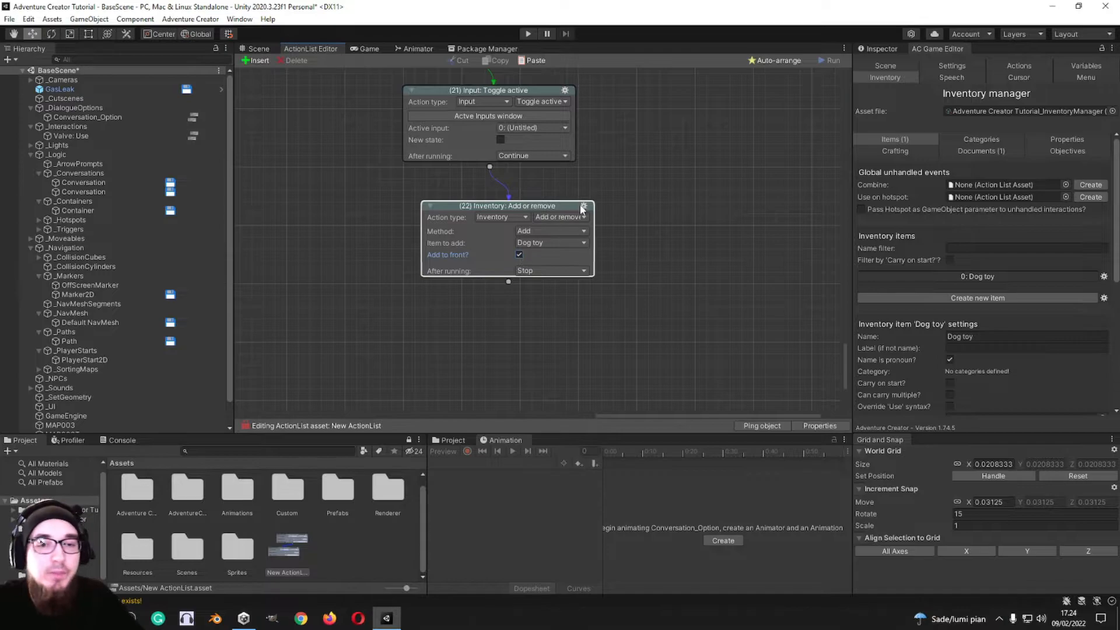
# Step: Change the Add or remove action's method to Remove and enable removing the last-selected item
pyautogui.click(551, 231)
pyautogui.click(546, 258)
pyautogui.click(550, 231)
pyautogui.click(597, 224)
pyautogui.click(551, 254)
pyautogui.click(519, 243)
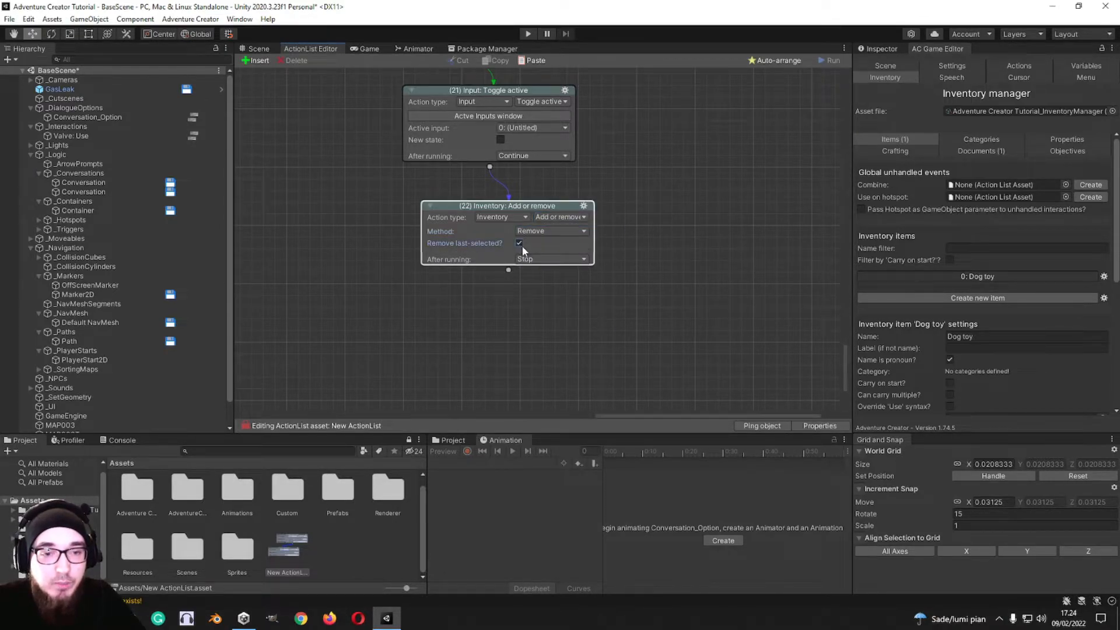
# Step: Change the action's method to Replace, with Dog toy as both the item to add and the item to remove
pyautogui.click(531, 231)
pyautogui.click(548, 270)
pyautogui.click(551, 243)
pyautogui.click(633, 239)
pyautogui.click(552, 254)
pyautogui.click(550, 267)
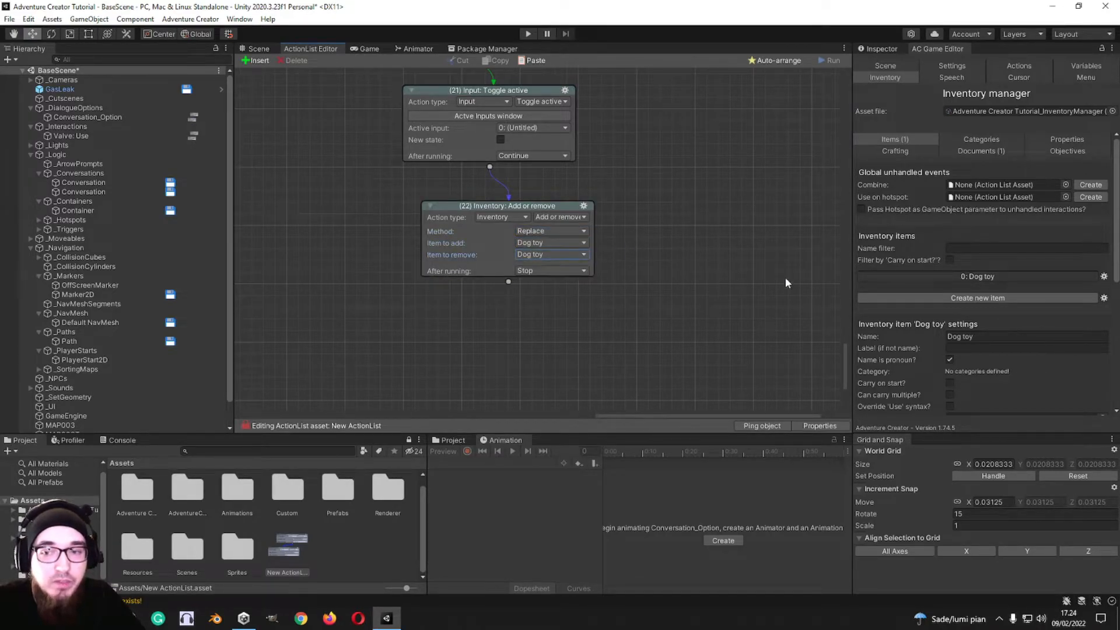
# Step: Change the Inventory action to Change interaction for the Dog toy item, and bring up the item's combine interactions
pyautogui.click(559, 217)
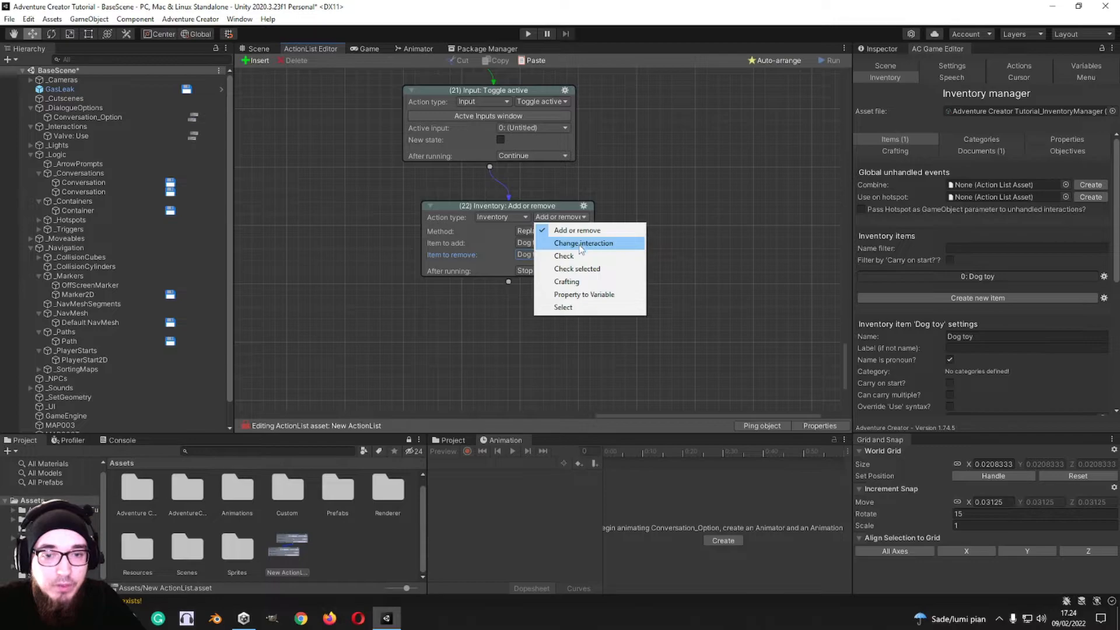
pyautogui.click(582, 244)
pyautogui.click(554, 231)
pyautogui.click(607, 228)
pyautogui.scroll(-8, 939, 272)
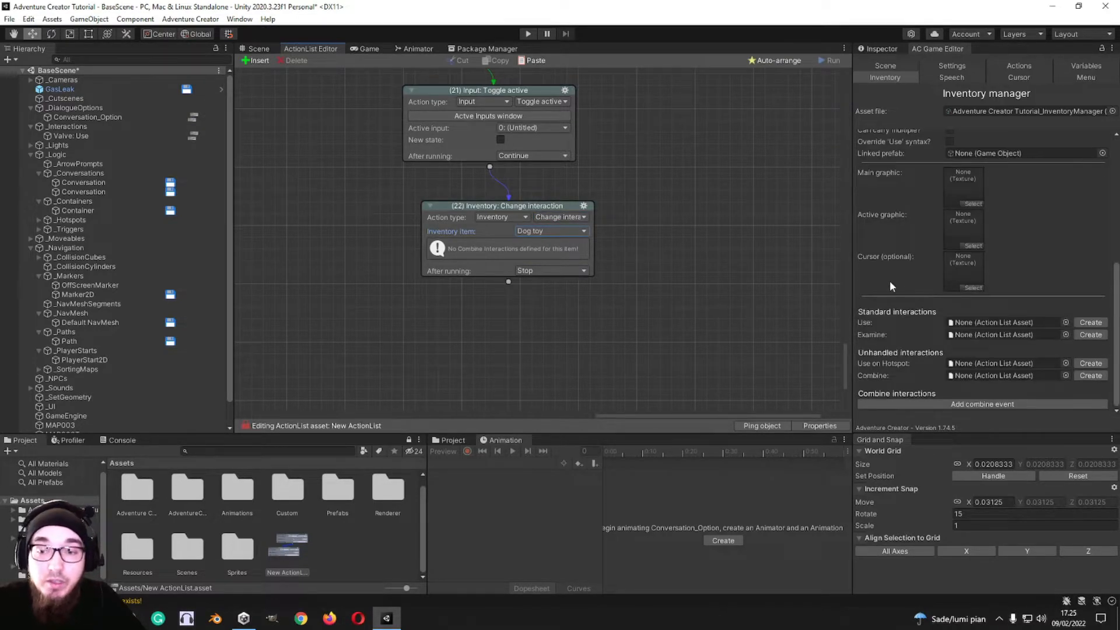
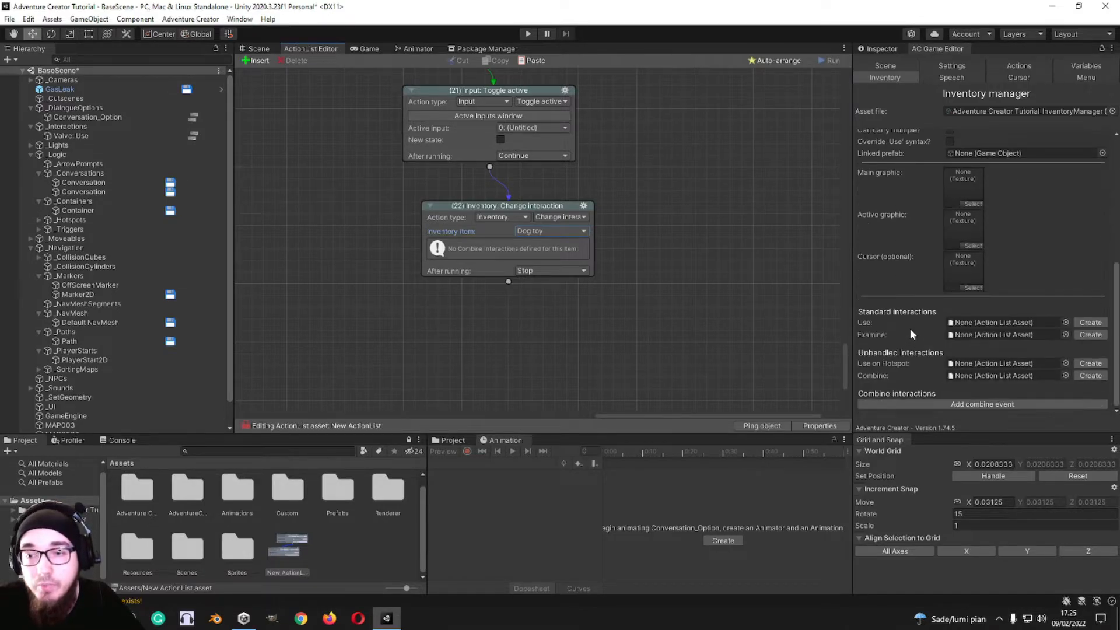
# Step: Change the Inventory action to Check and try checking the number of items carried
pyautogui.click(559, 231)
pyautogui.click(564, 232)
pyautogui.click(565, 231)
pyautogui.click(560, 217)
pyautogui.click(554, 257)
pyautogui.click(562, 231)
pyautogui.click(615, 245)
pyautogui.click(565, 233)
pyautogui.click(569, 258)
pyautogui.click(569, 226)
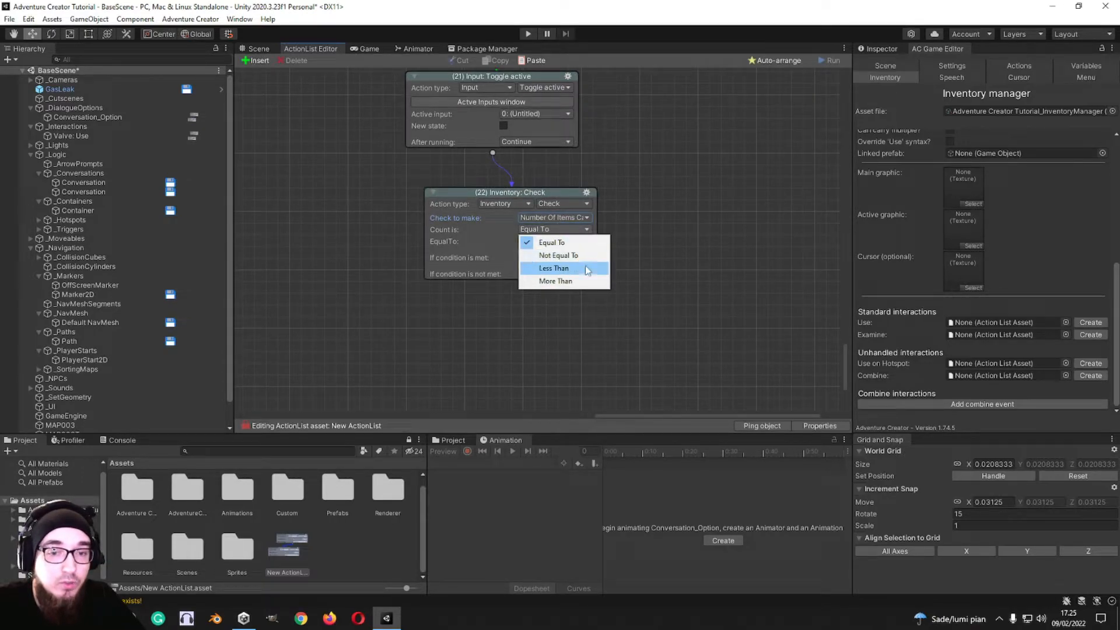
# Step: Set the Check action's check to carrying a specific item, with Dog toy as the inventory item
pyautogui.click(554, 217)
pyautogui.click(574, 230)
pyautogui.click(574, 230)
pyautogui.click(644, 224)
pyautogui.moveTo(660, 245); pyautogui.dragTo(627, 192, button='middle')
pyautogui.moveTo(640, 130); pyautogui.dragTo(645, 191, button='middle')
pyautogui.click(535, 214)
pyautogui.click(688, 174)
# Step: Allow the Dog toy inventory item to be carried in multiples
pyautogui.scroll(4, 892, 261)
pyautogui.scroll(3, 893, 265)
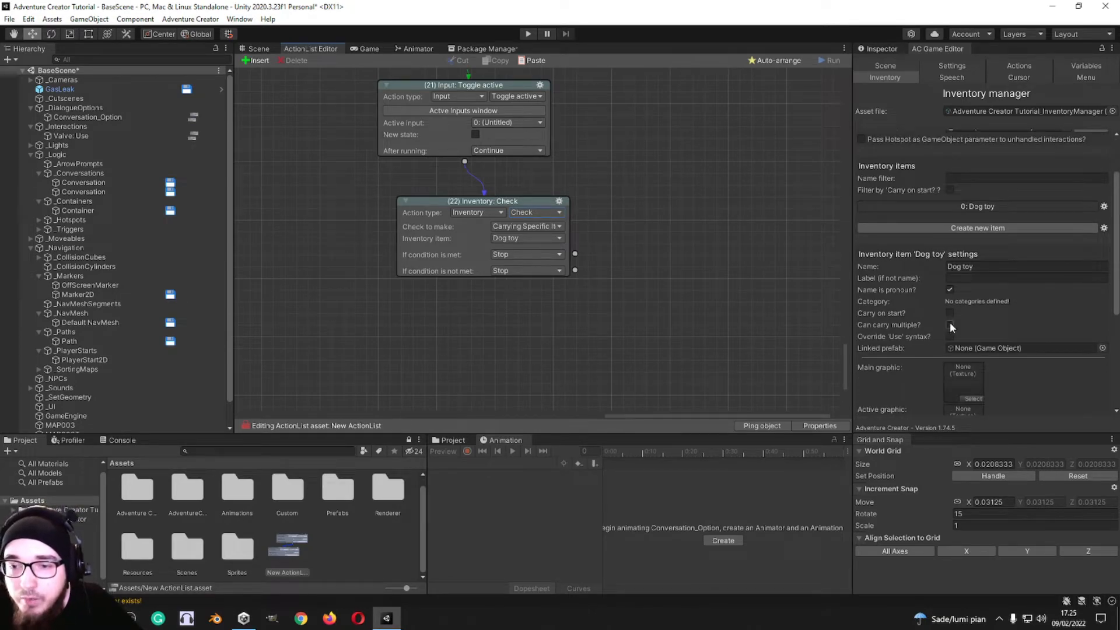
pyautogui.click(950, 325)
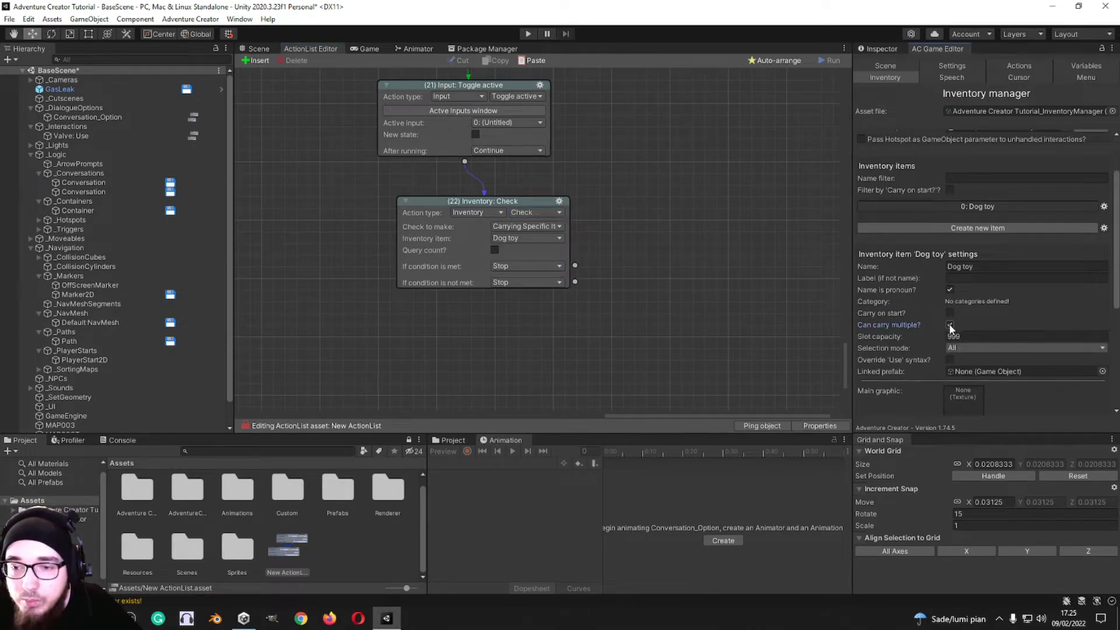
# Step: Enable the count query on the Check action and require the count to be Equal To 10
pyautogui.click(494, 250)
pyautogui.click(522, 260)
pyautogui.click(600, 264)
pyautogui.moveTo(514, 273); pyautogui.dragTo(439, 267)
pyautogui.write('10')
# Step: Continue to a new action when the Check condition is met, and make it Inventory: Check selected
pyautogui.scroll(-2, 629, 296)
pyautogui.moveTo(550, 217); pyautogui.dragTo(659, 249)
pyautogui.click(649, 265)
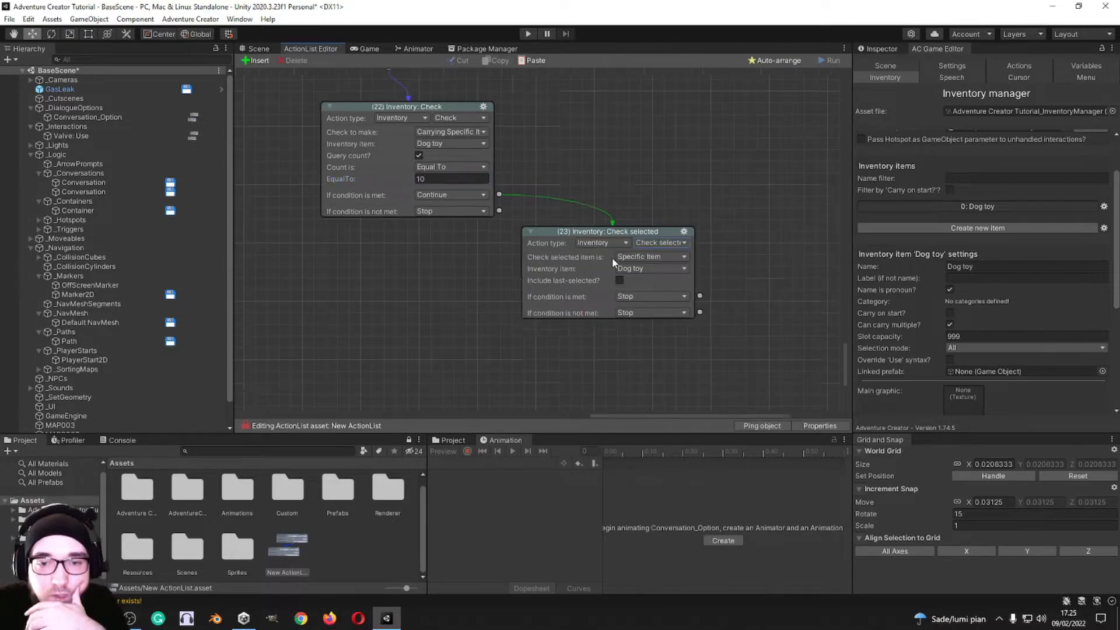
pyautogui.moveTo(665, 258); pyautogui.dragTo(572, 224, button='middle')
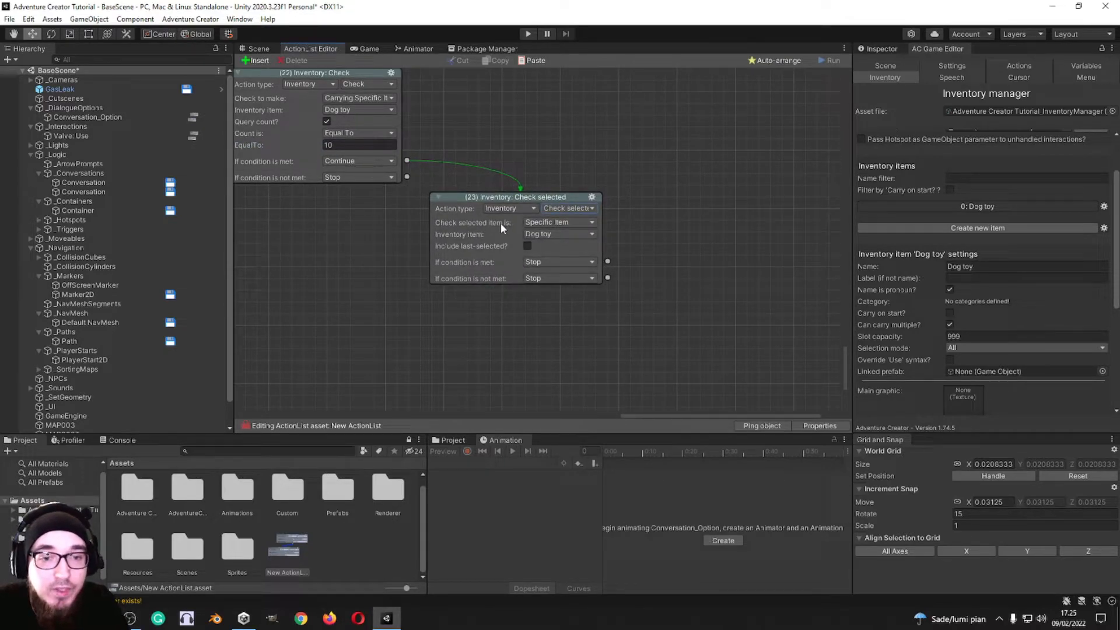
# Step: Try the None Selected option in the Check selected action and return it to Specific Item
pyautogui.click(581, 221)
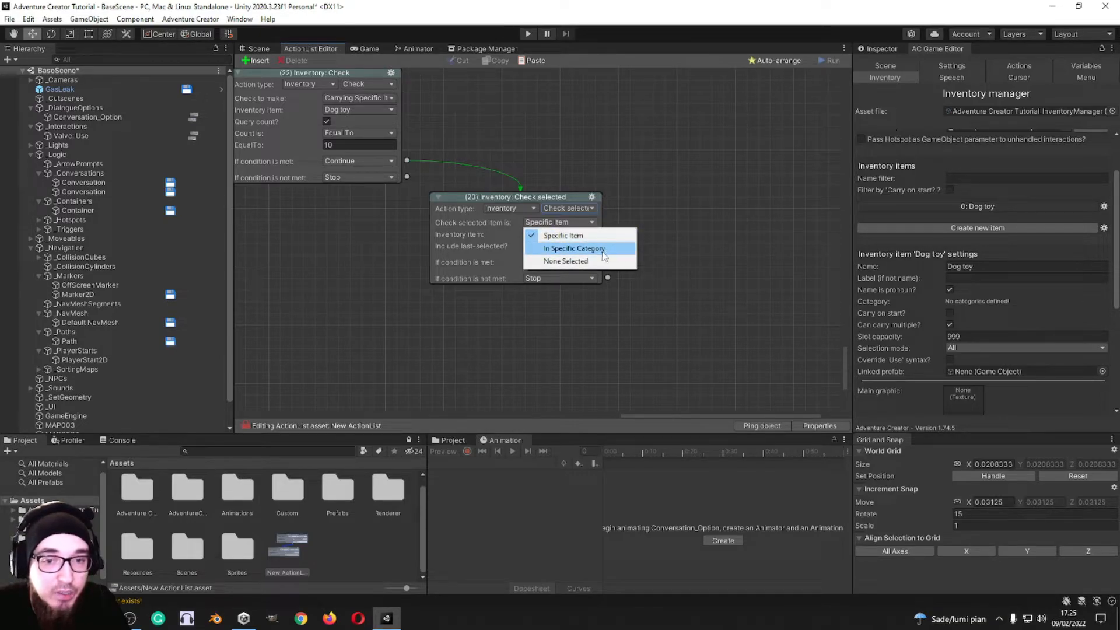
pyautogui.click(578, 261)
pyautogui.click(572, 223)
pyautogui.click(575, 233)
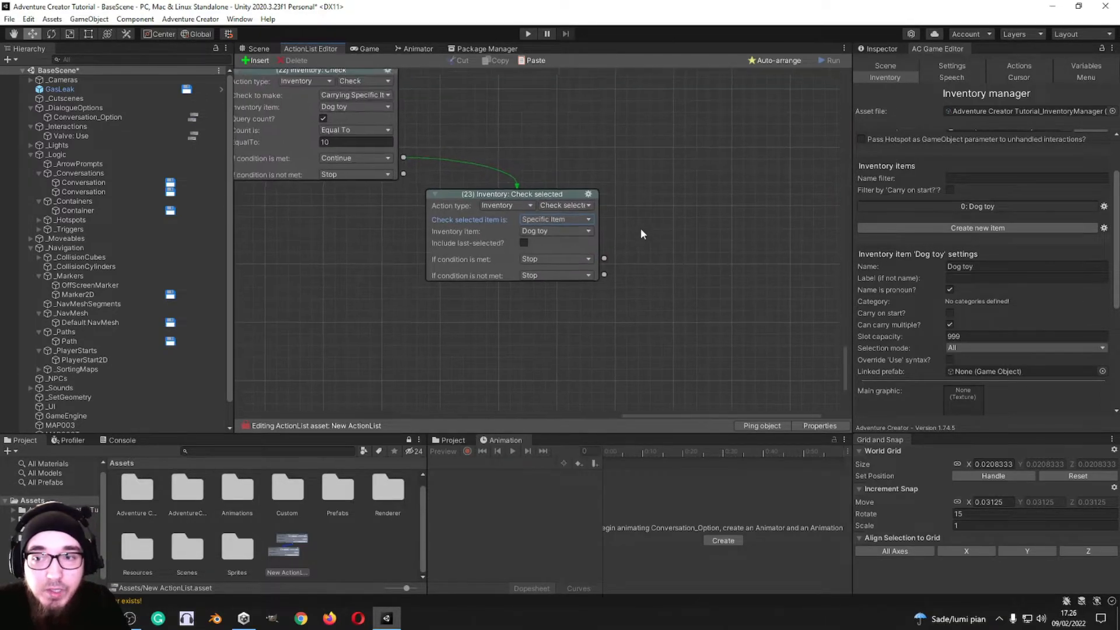
pyautogui.scroll(-2, 889, 245)
pyautogui.scroll(3, 891, 265)
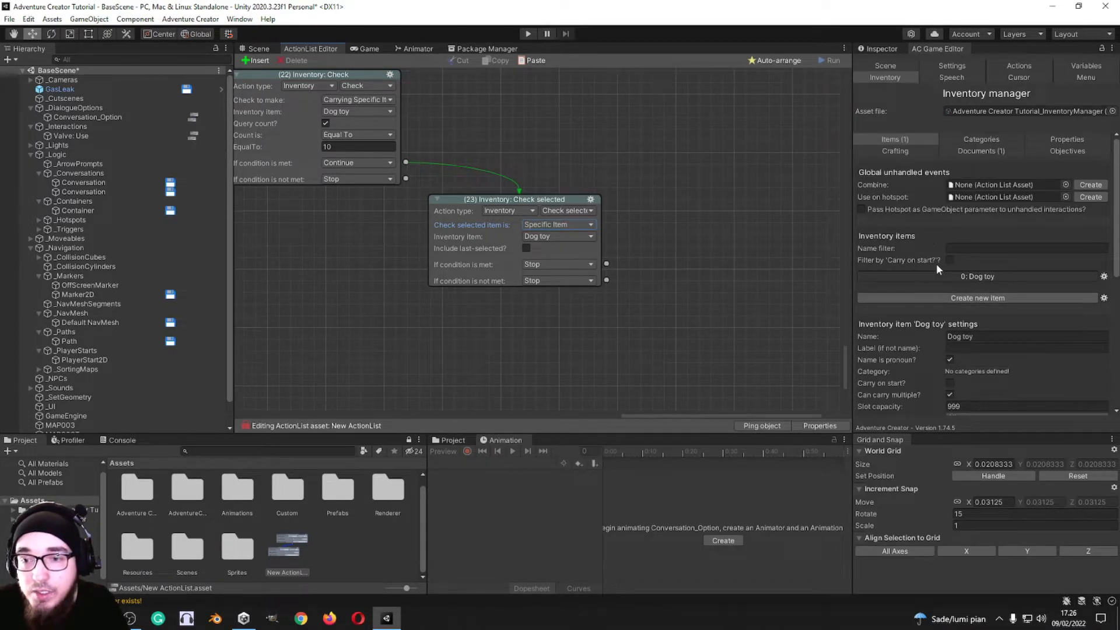
pyautogui.scroll(-5, 936, 263)
pyautogui.scroll(5, 895, 270)
# Step: Continue to a new action when the Check selected condition is met, and make it Inventory: Crafting
pyautogui.moveTo(700, 240); pyautogui.dragTo(668, 219, button='middle')
pyautogui.moveTo(575, 243); pyautogui.dragTo(628, 263)
pyautogui.moveTo(646, 208); pyautogui.dragTo(559, 82, button='middle')
pyautogui.click(536, 157)
pyautogui.click(543, 286)
pyautogui.click(595, 156)
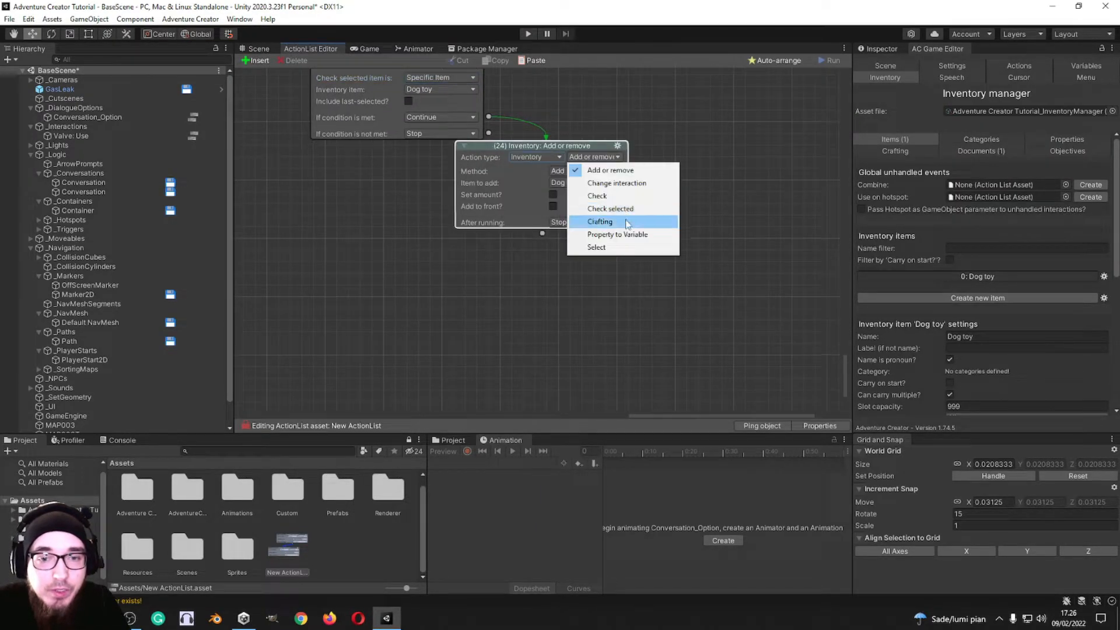
pyautogui.click(627, 222)
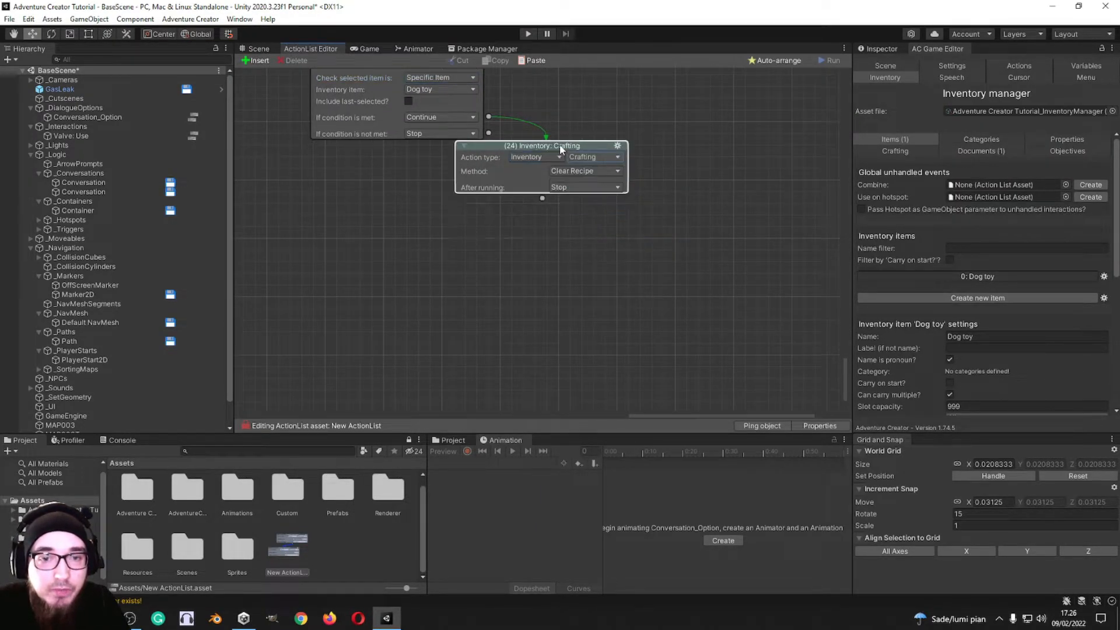
# Step: Try the other method on the Crafting action and return it to Clear Recipe
pyautogui.click(601, 183)
pyautogui.click(600, 209)
pyautogui.click(600, 183)
pyautogui.click(597, 196)
pyautogui.click(615, 170)
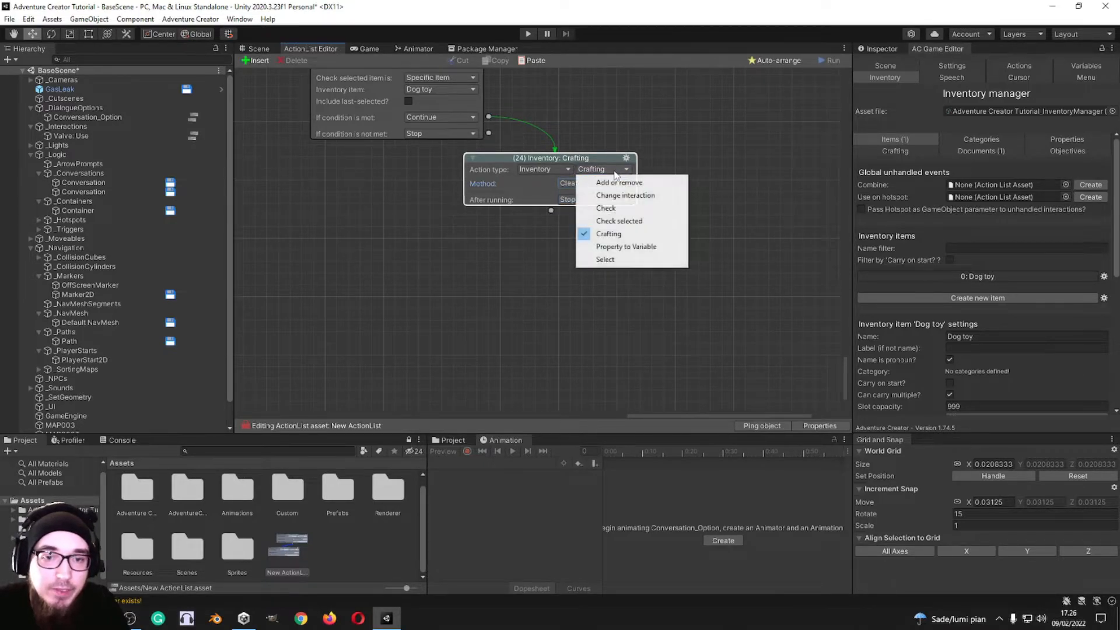
pyautogui.click(623, 234)
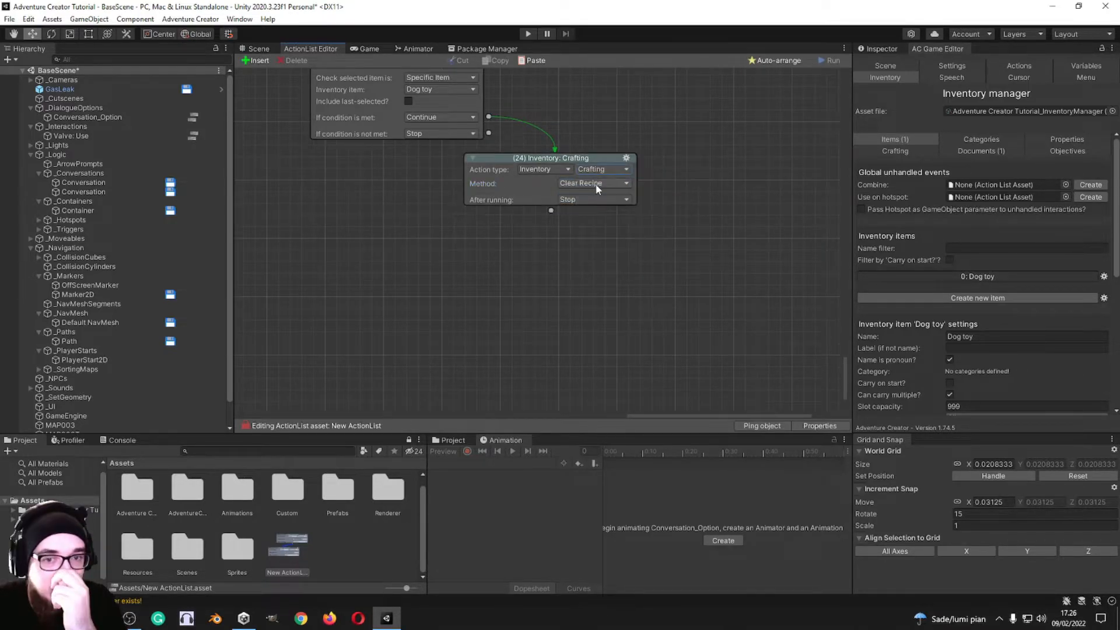
# Step: Preview the Menu manager's menus in the game view, going from Pause through to Crafting
pyautogui.click(1068, 78)
pyautogui.click(882, 76)
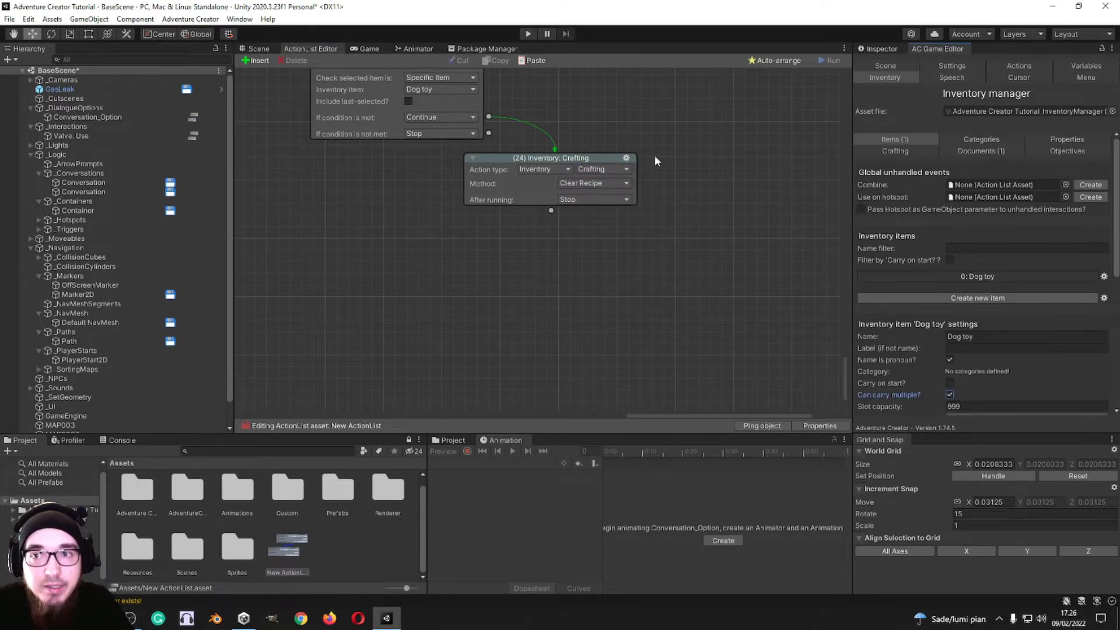
pyautogui.click(1087, 76)
pyautogui.scroll(-3, 1064, 134)
pyautogui.click(366, 49)
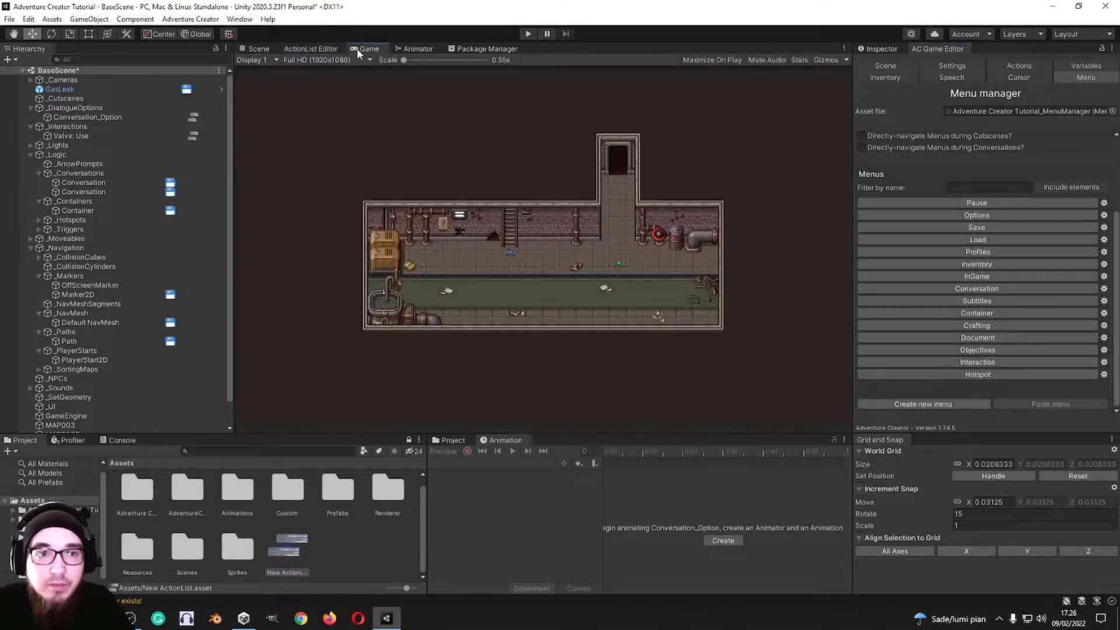
pyautogui.click(946, 202)
pyautogui.click(955, 215)
pyautogui.click(962, 251)
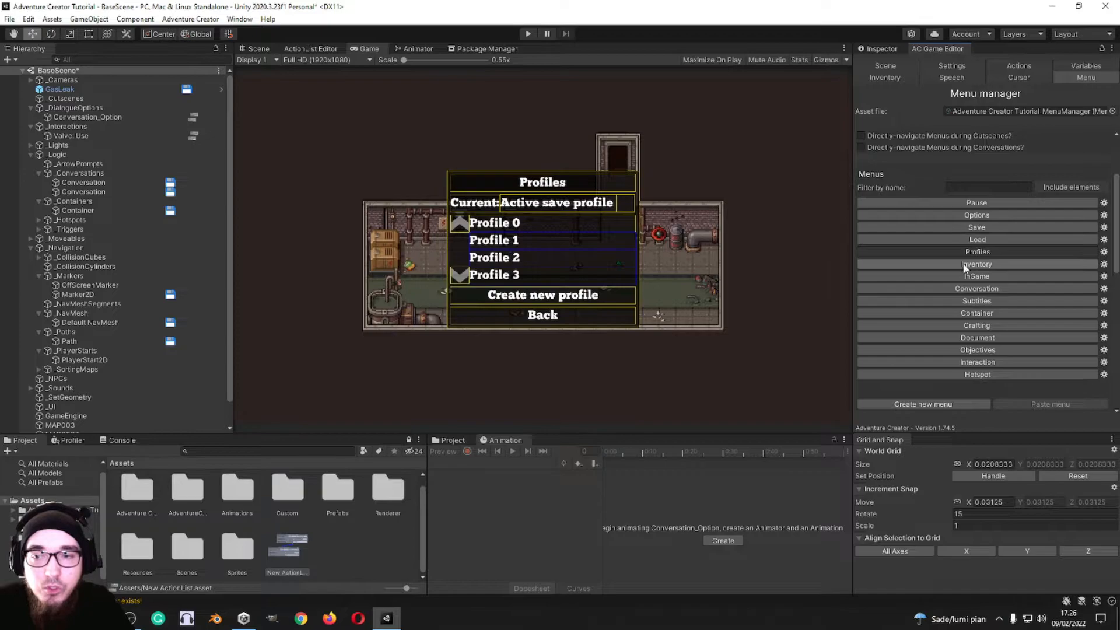
pyautogui.click(966, 266)
pyautogui.click(967, 276)
pyautogui.click(968, 288)
pyautogui.click(968, 300)
pyautogui.click(970, 313)
pyautogui.click(971, 325)
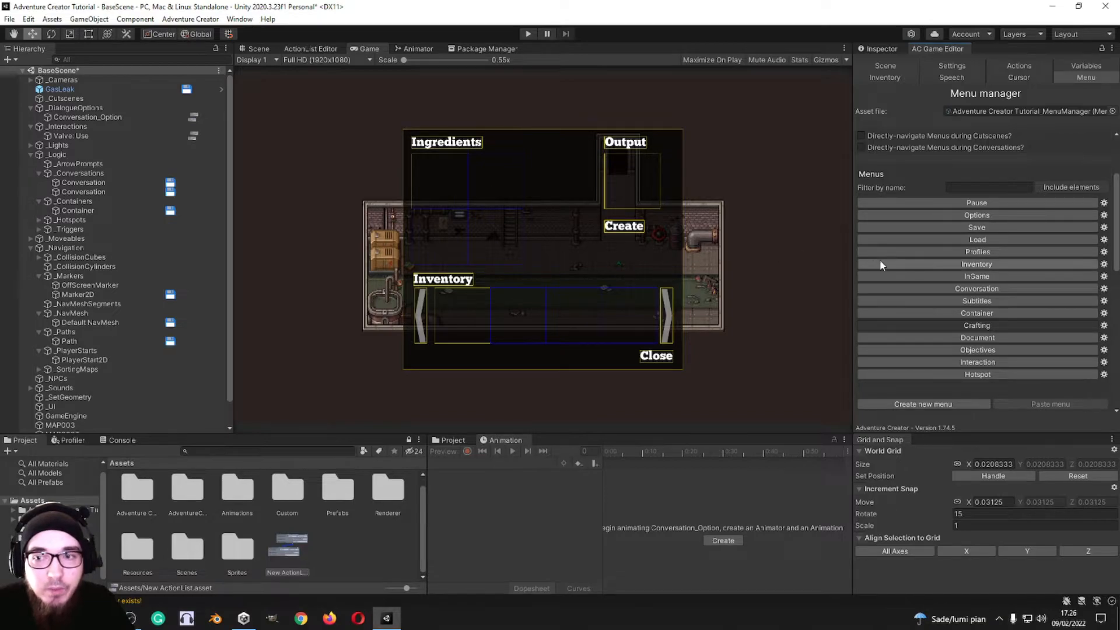
# Step: Change the Crafting action to Property to Variable and look over its property and variable source options
pyautogui.click(311, 48)
pyautogui.click(602, 166)
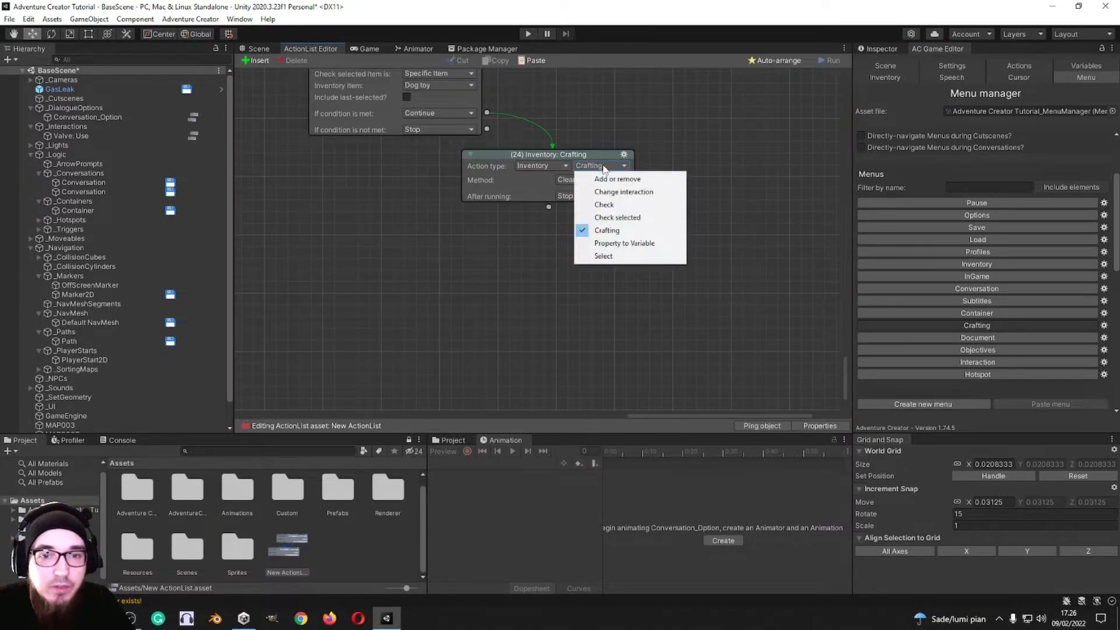
pyautogui.click(624, 243)
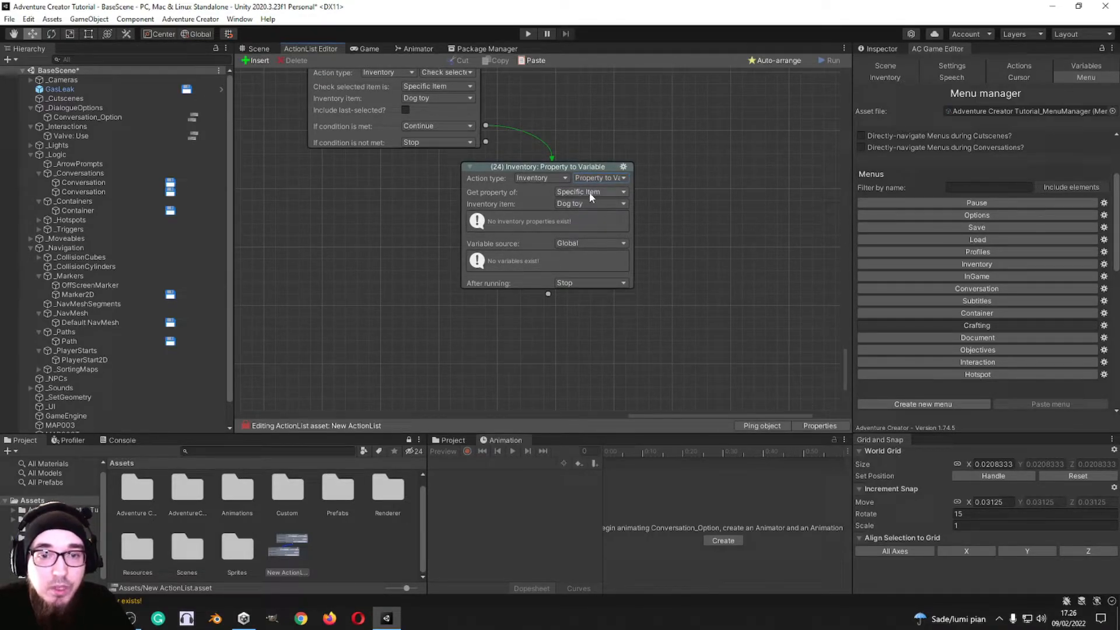
pyautogui.click(586, 194)
pyautogui.click(693, 174)
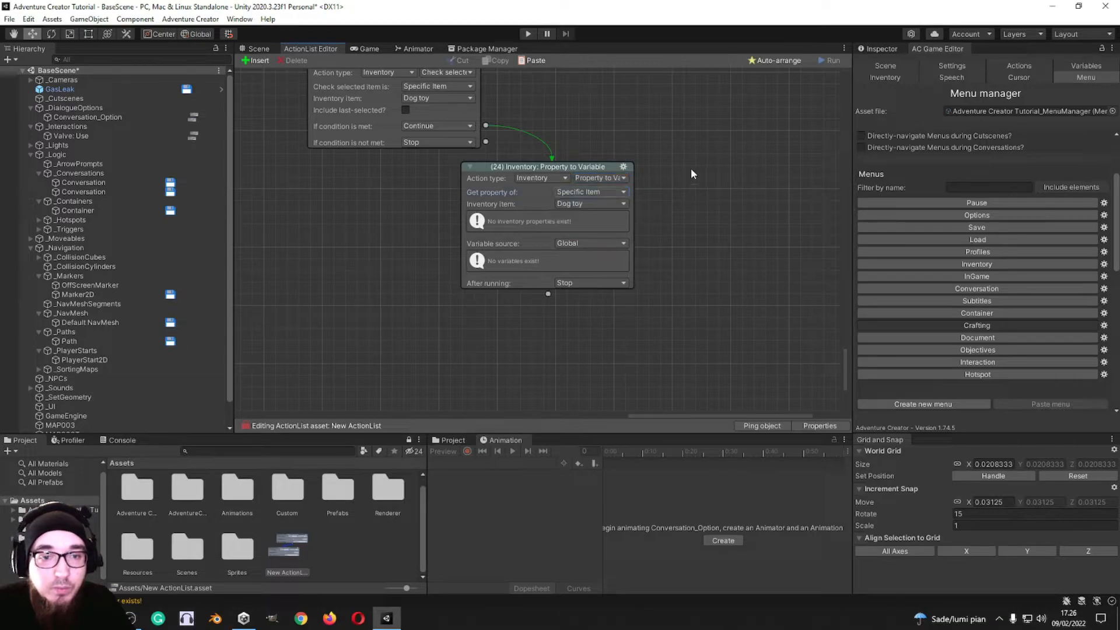
pyautogui.click(572, 243)
pyautogui.click(693, 241)
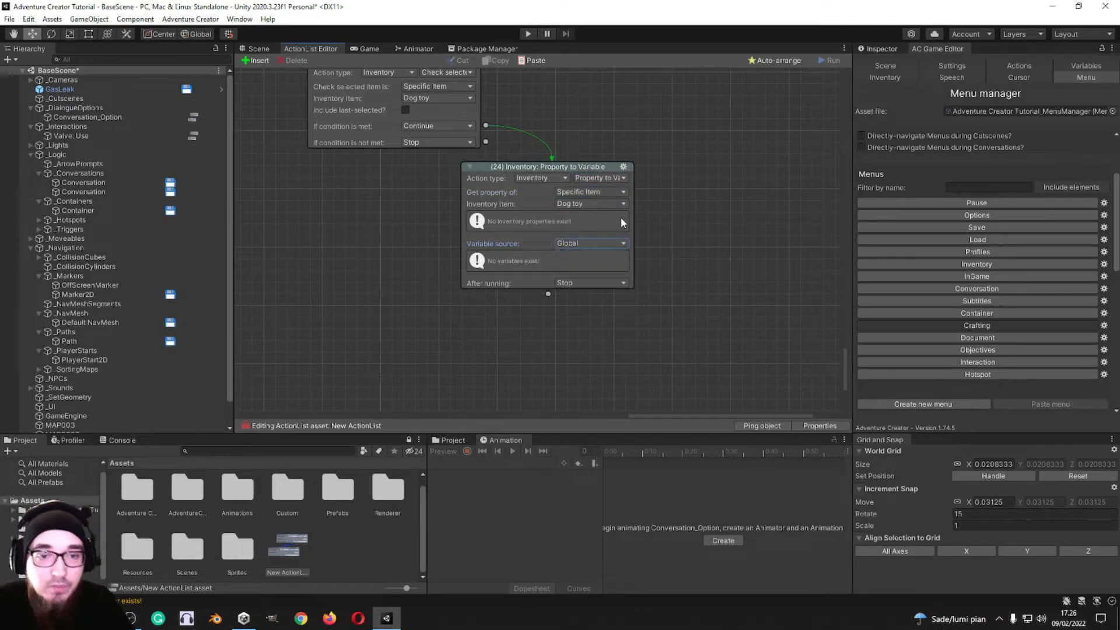
# Step: Change the Inventory action to Select, selecting the Dog toy item only if carrying it
pyautogui.click(601, 177)
pyautogui.click(617, 272)
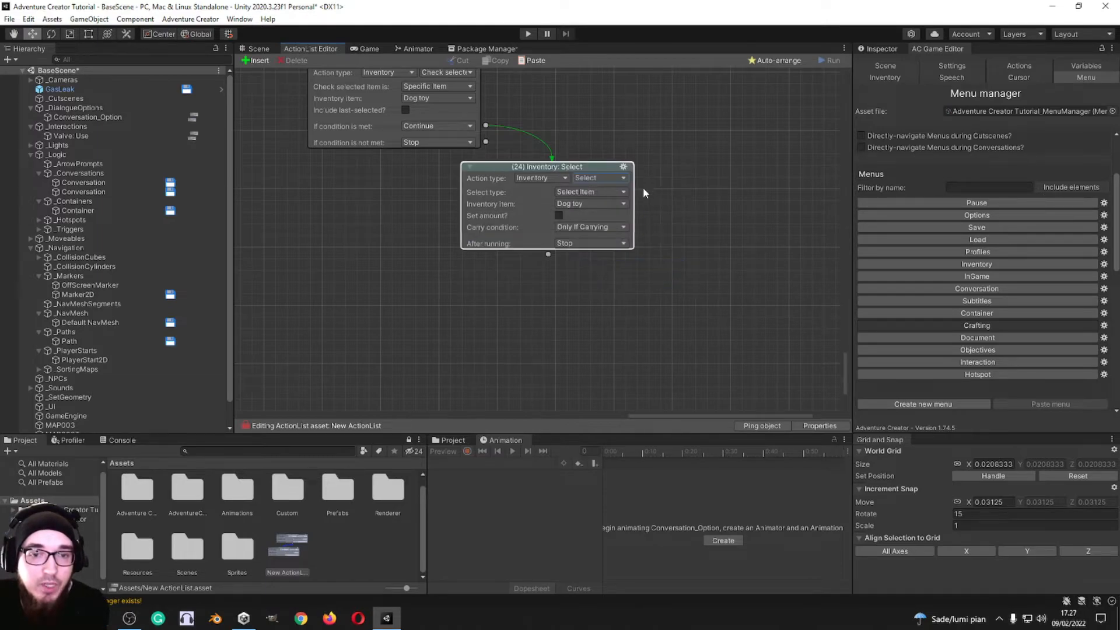
pyautogui.click(598, 203)
pyautogui.click(592, 201)
pyautogui.click(592, 202)
pyautogui.click(576, 205)
# Step: Continue from the Inventory: Select action to a new Menu: Change state action
pyautogui.click(551, 255)
pyautogui.moveTo(579, 369); pyautogui.dragTo(552, 264, button='middle')
pyautogui.click(536, 209)
pyautogui.click(533, 348)
pyautogui.click(538, 207)
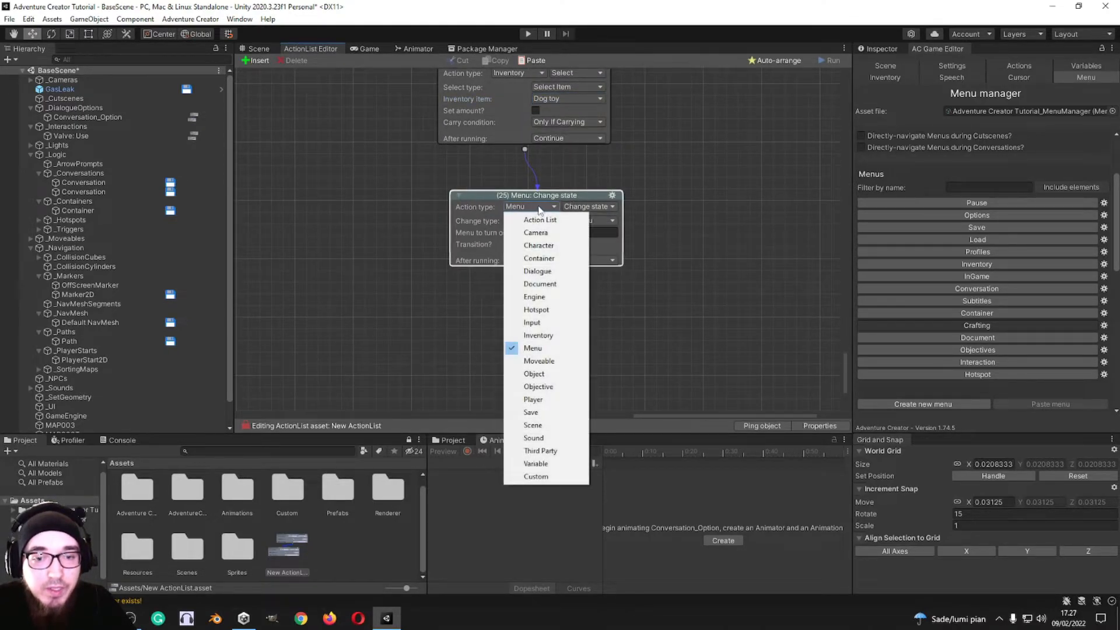
# Step: Examine the change types available for the Menu: Change state action
pyautogui.click(586, 207)
pyautogui.click(660, 197)
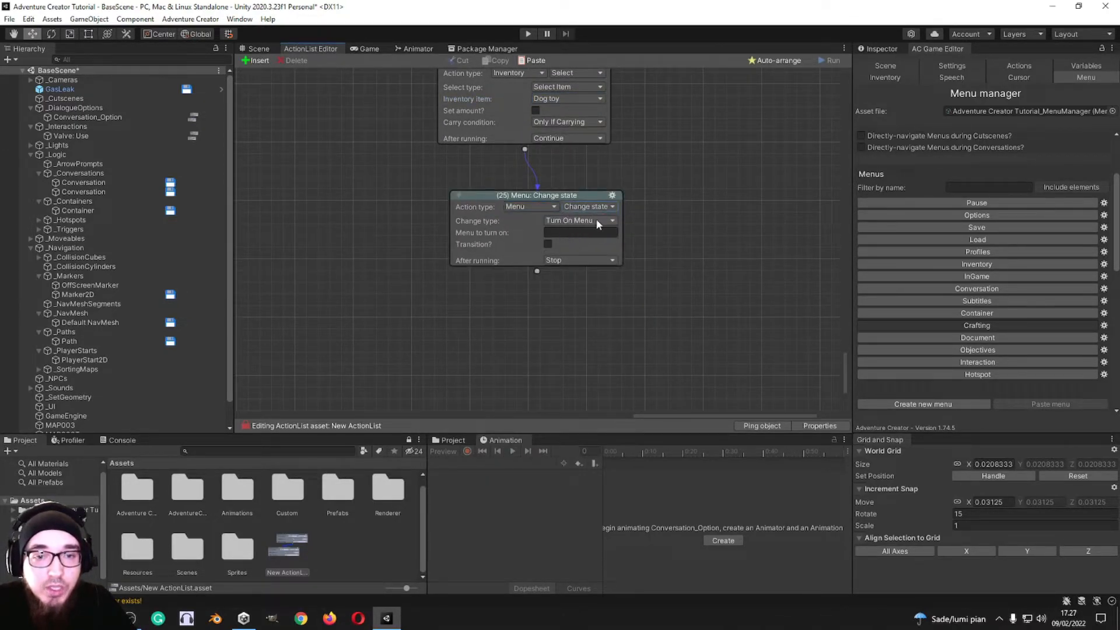
pyautogui.click(594, 221)
pyautogui.click(602, 207)
pyautogui.click(668, 206)
pyautogui.click(594, 220)
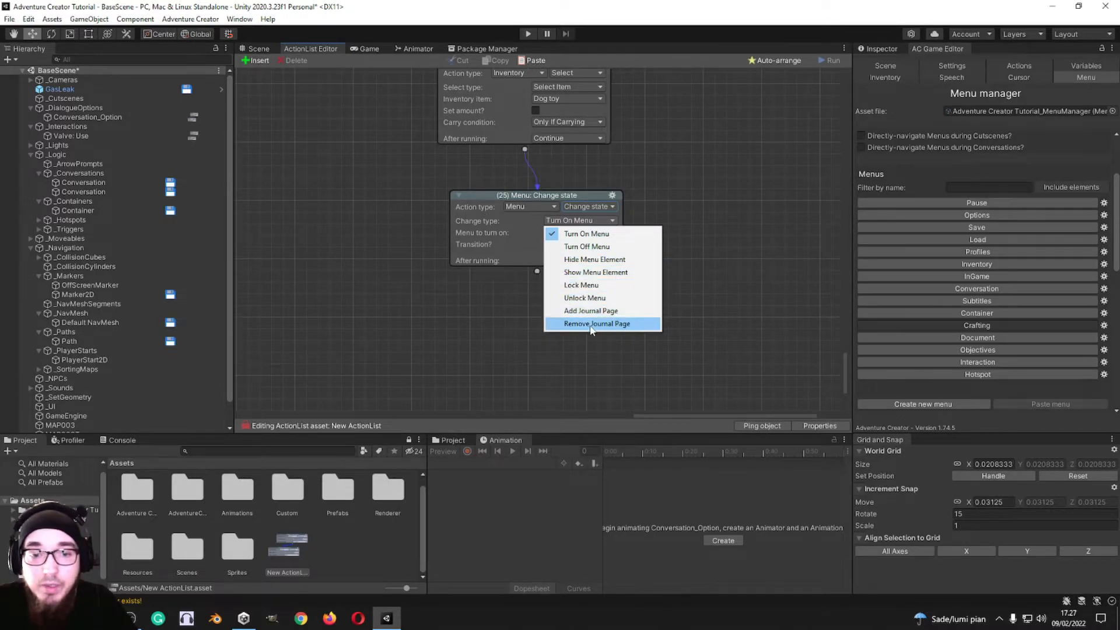
pyautogui.click(700, 203)
# Step: Set the action to turn on the Options menu, with transition and wait until finish enabled
pyautogui.click(593, 233)
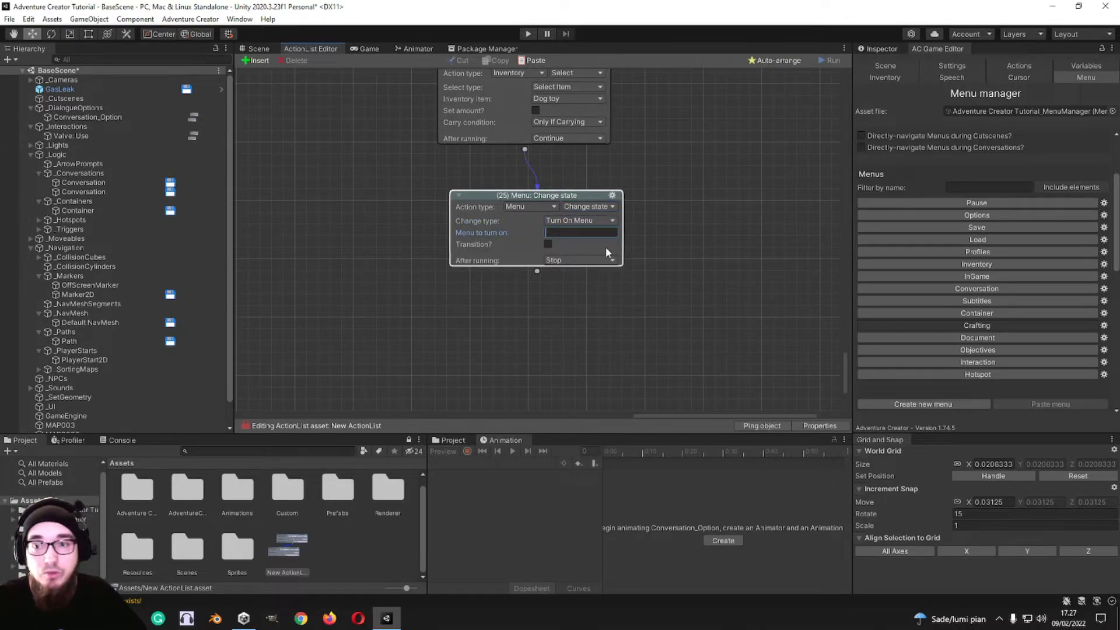
pyautogui.write('Options')
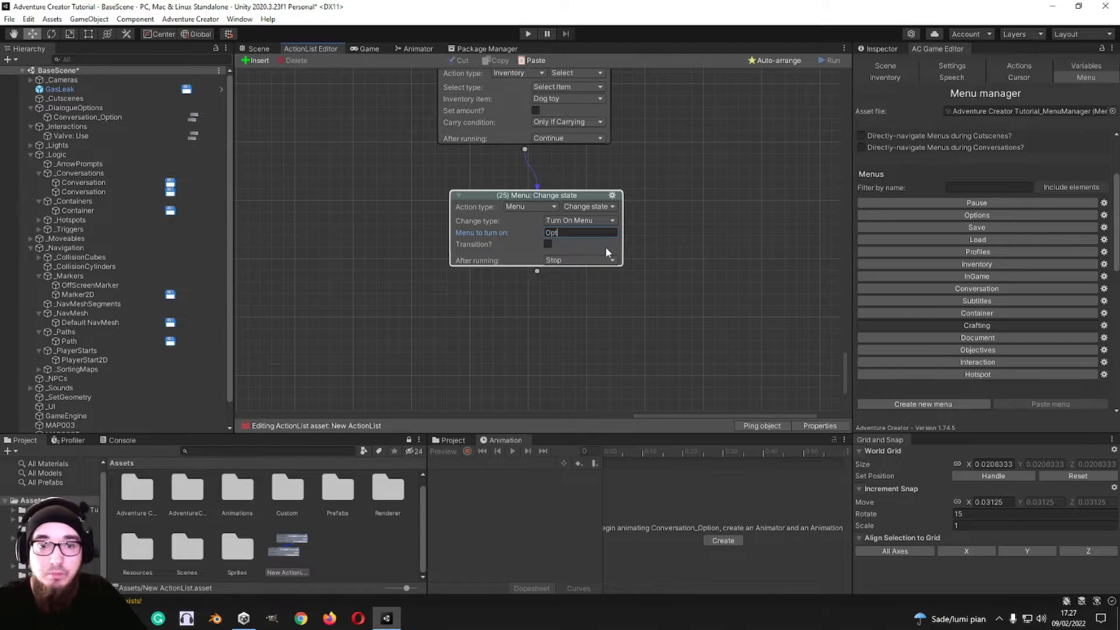
pyautogui.click(548, 245)
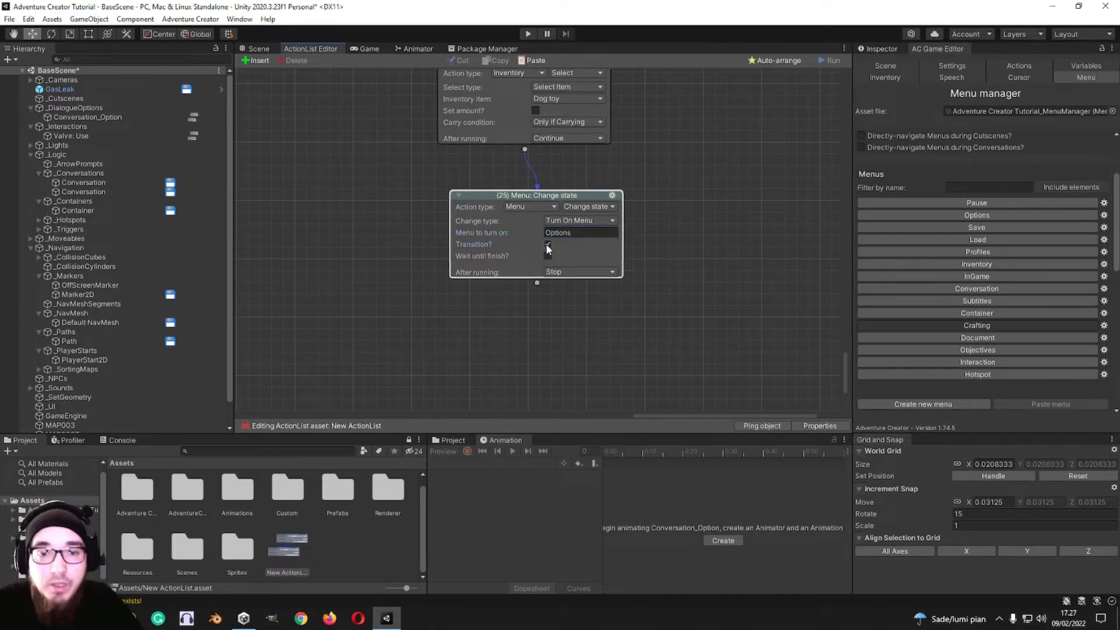
pyautogui.click(548, 256)
# Step: Paste a copy of the Options menu action after it and set the copy to turn off the InGame menu
pyautogui.click(613, 196)
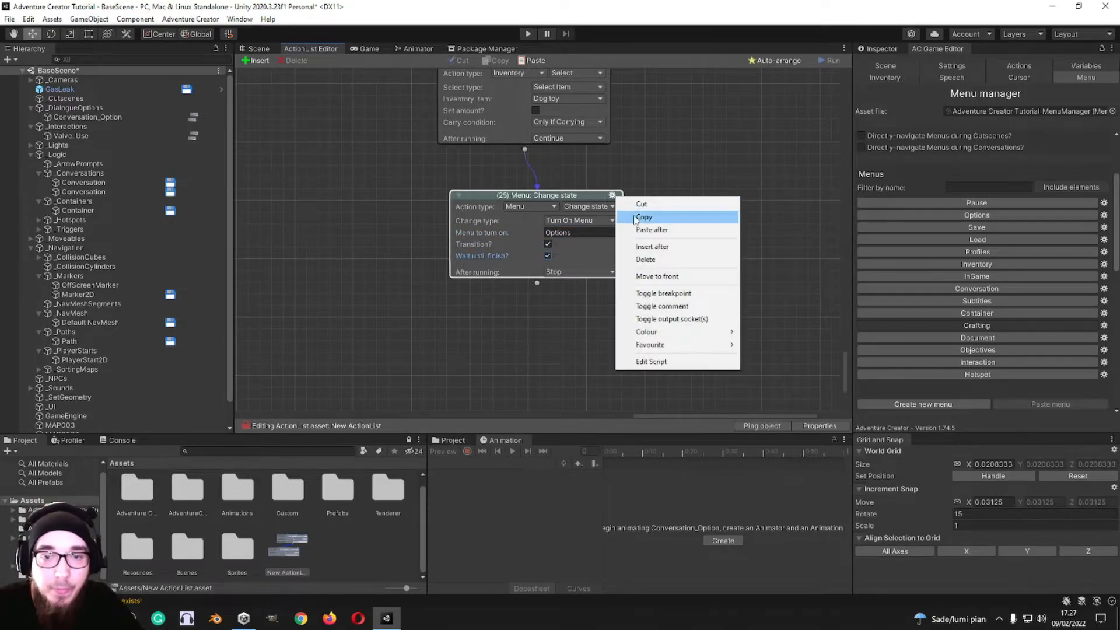
pyautogui.click(645, 215)
pyautogui.click(612, 195)
pyautogui.click(642, 229)
pyautogui.click(562, 233)
pyautogui.click(580, 258)
pyautogui.click(569, 244)
pyautogui.press('BackSpace')
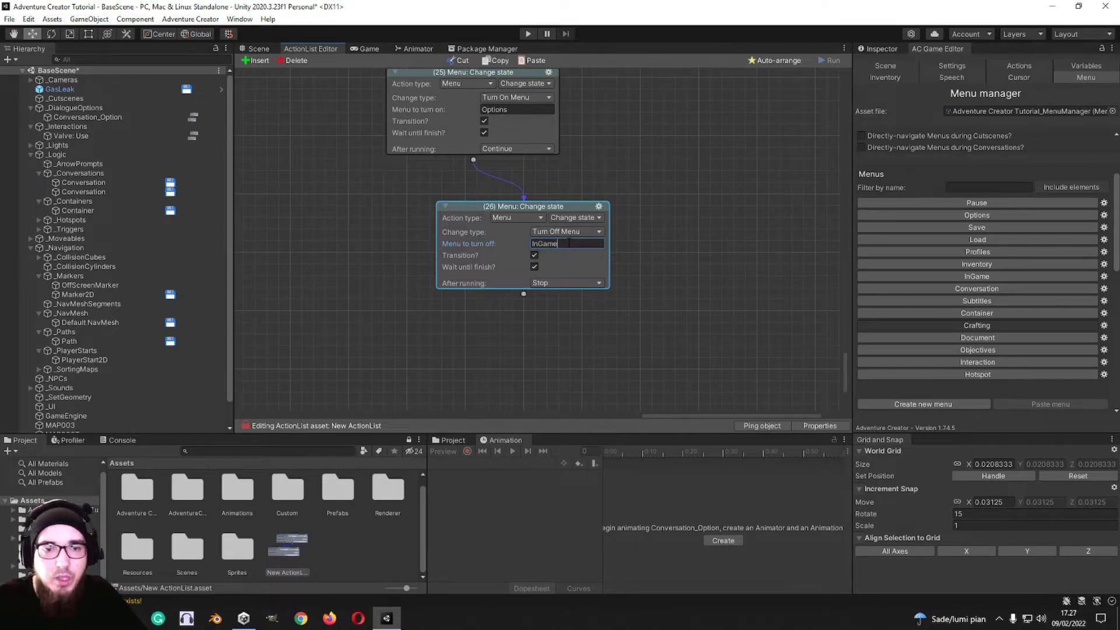
# Step: Paste another menu action after the InGame one and set its change type to Hide Menu Element
pyautogui.click(599, 207)
pyautogui.click(628, 238)
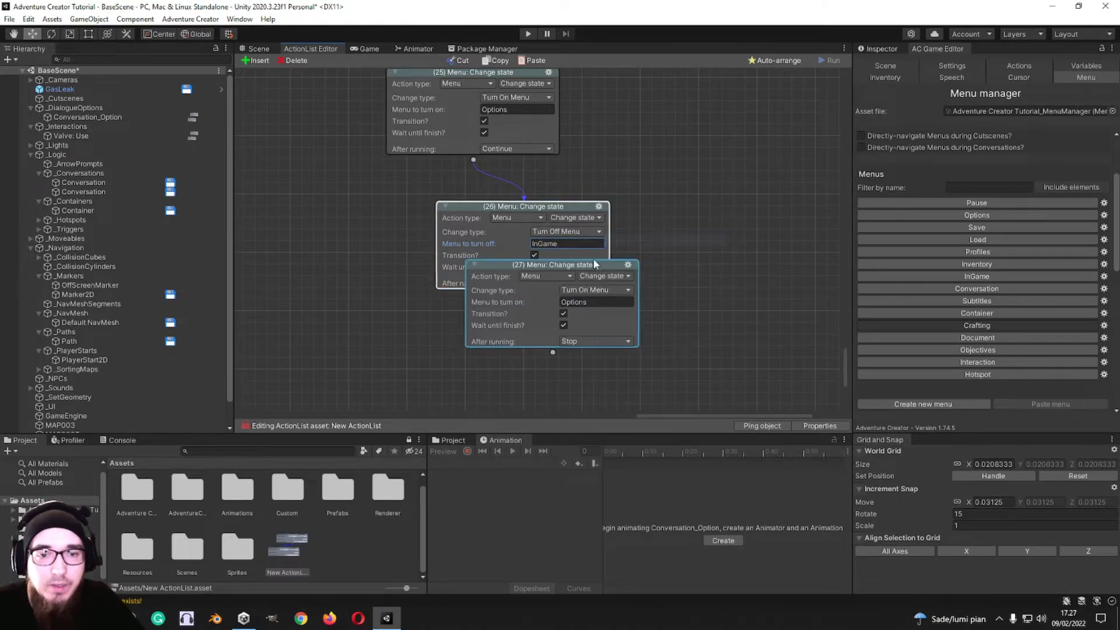
pyautogui.click(595, 255)
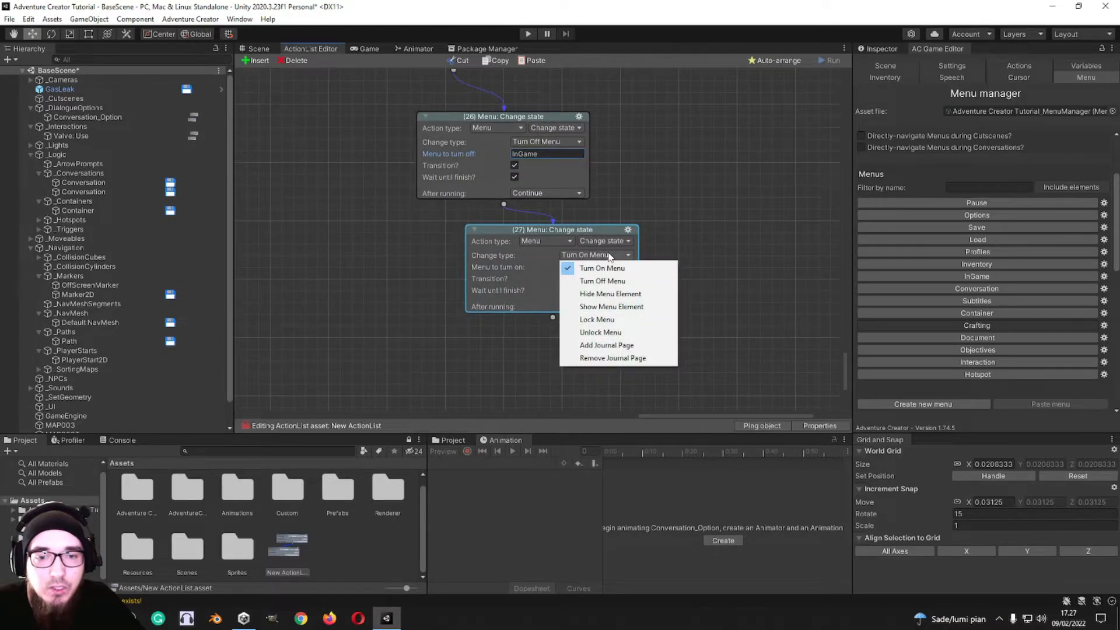
pyautogui.click(586, 304)
# Step: Copy the SFXSlider element's name from the Options menu and enter it as the element to hide
pyautogui.click(970, 215)
pyautogui.scroll(-3, 895, 360)
pyautogui.scroll(-3, 896, 362)
pyautogui.click(970, 342)
pyautogui.scroll(-3, 887, 348)
pyautogui.scroll(-3, 887, 348)
pyautogui.click(973, 274)
pyautogui.hotkey('ctrl', 'c')
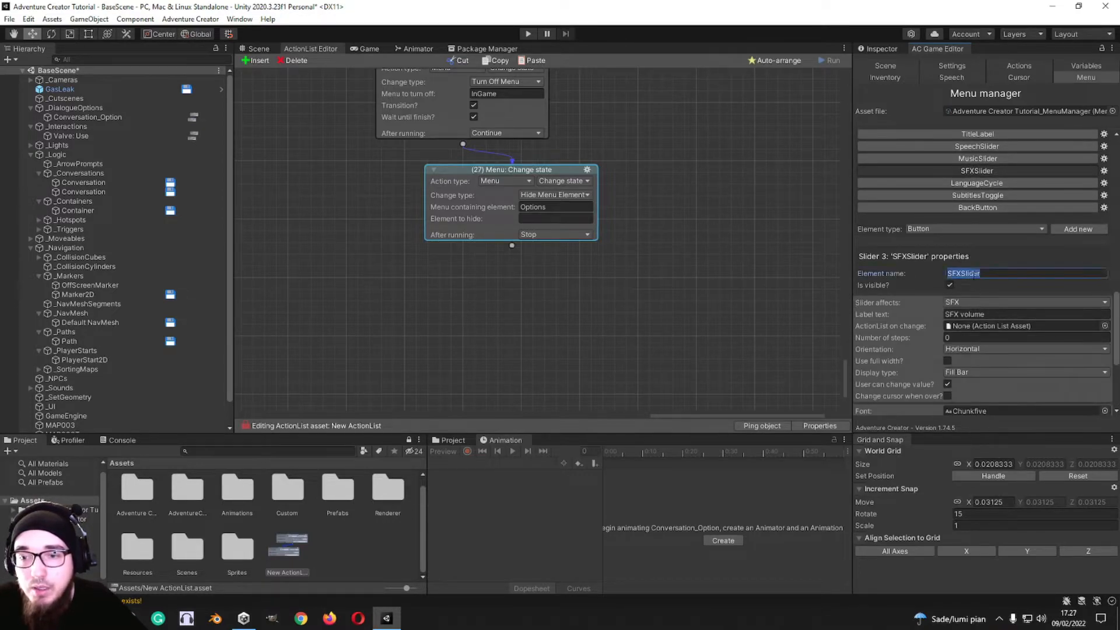
pyautogui.click(471, 222)
pyautogui.hotkey('ctrl', 'v')
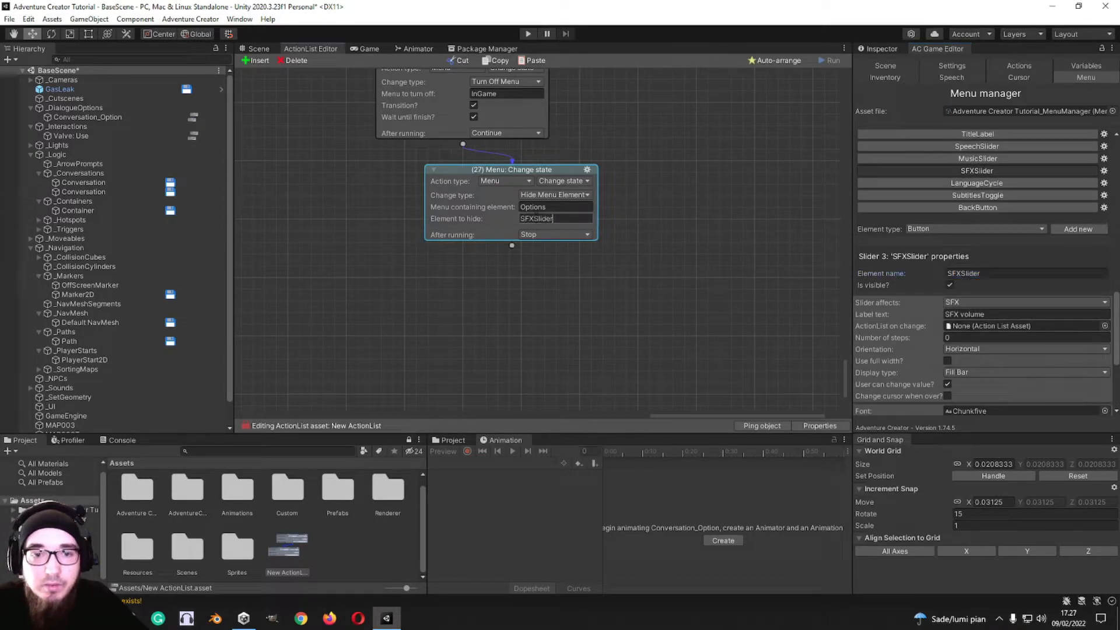
pyautogui.click(656, 237)
# Step: Preview hiding the SFXSlider element in the game view, and make it visible again
pyautogui.click(365, 48)
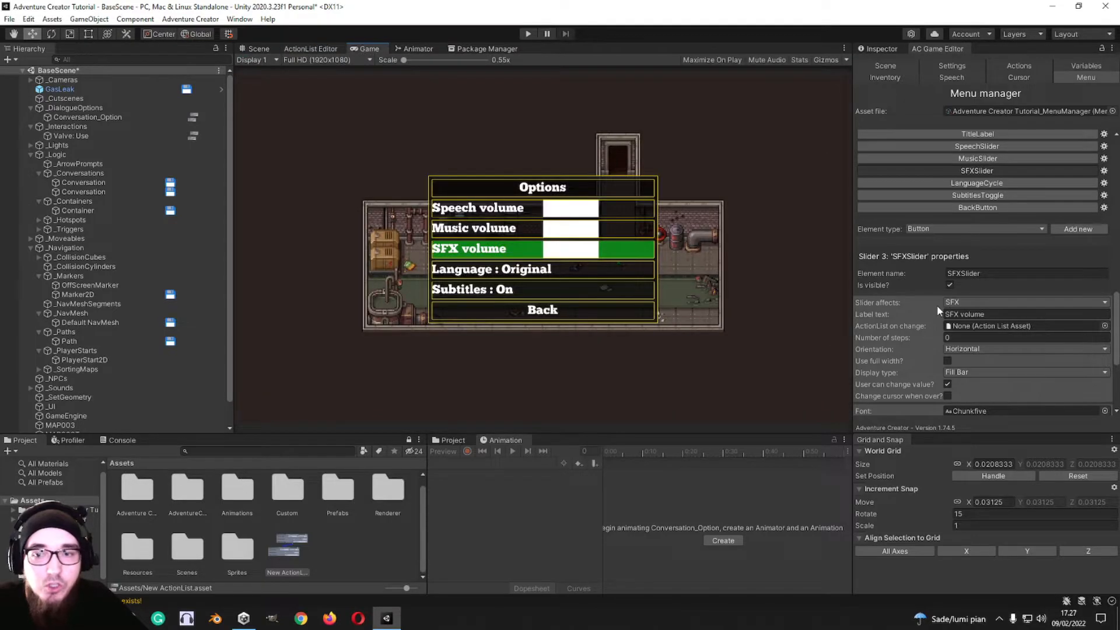
pyautogui.click(950, 284)
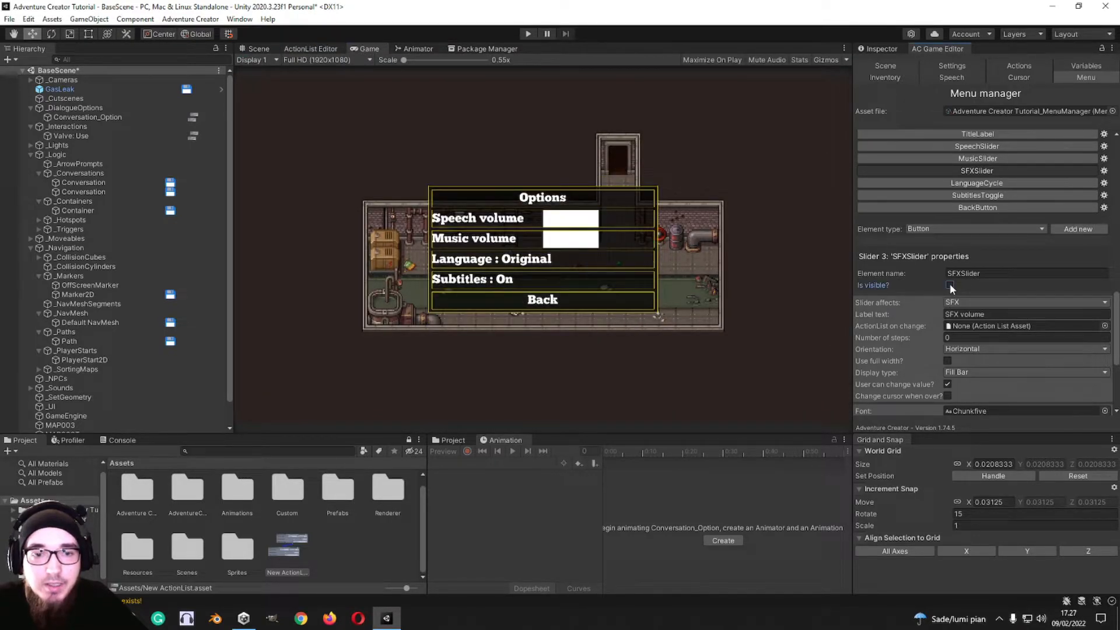
pyautogui.click(950, 285)
pyautogui.click(333, 49)
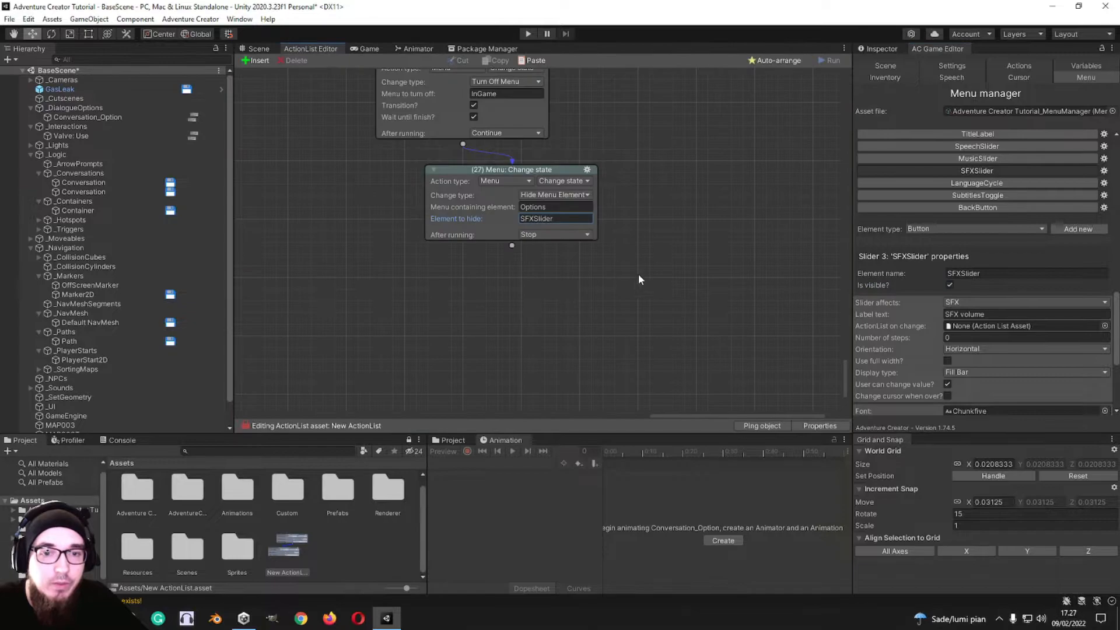
# Step: Try the Show Menu Element change type on action 27, and set it to Lock Menu with Pause as the menu to lock
pyautogui.click(576, 197)
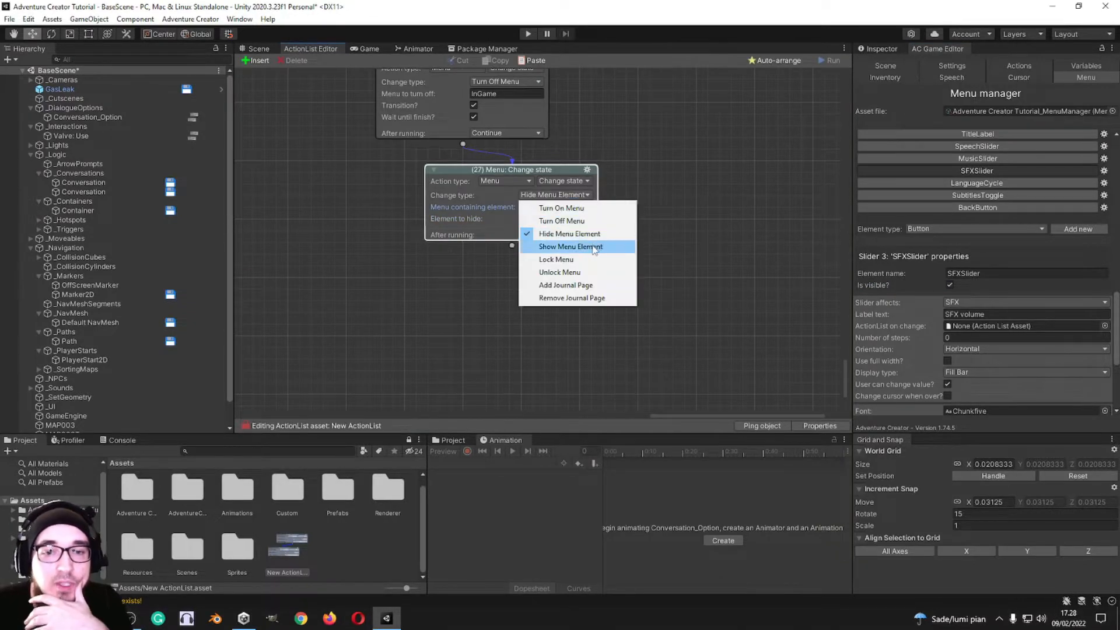
pyautogui.click(594, 247)
pyautogui.click(578, 196)
pyautogui.click(569, 259)
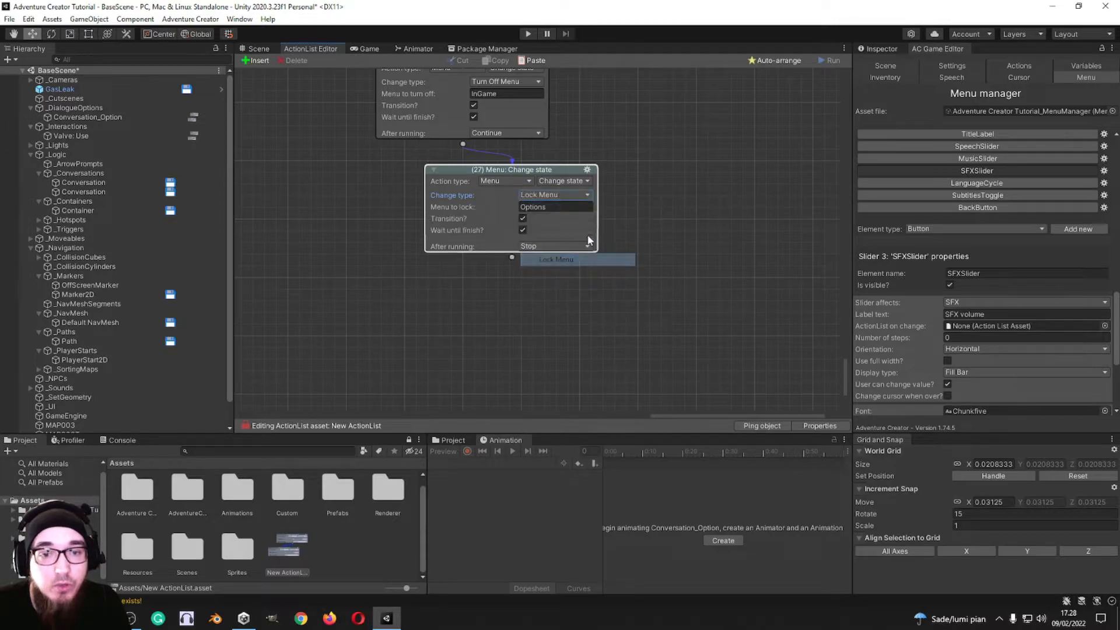
pyautogui.click(556, 205)
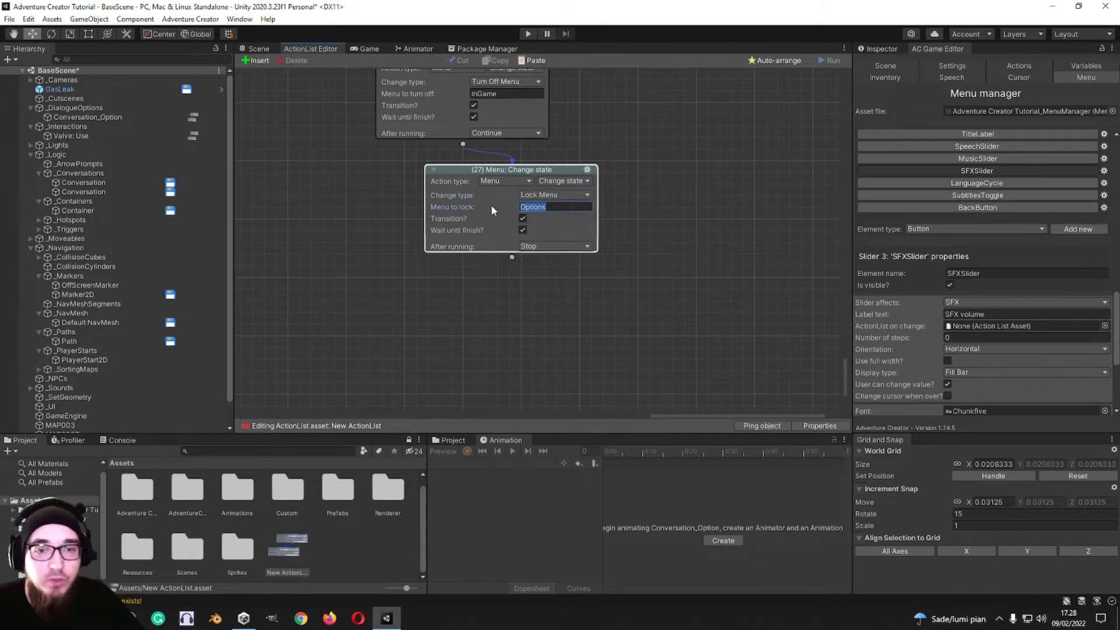
pyautogui.write('Pause')
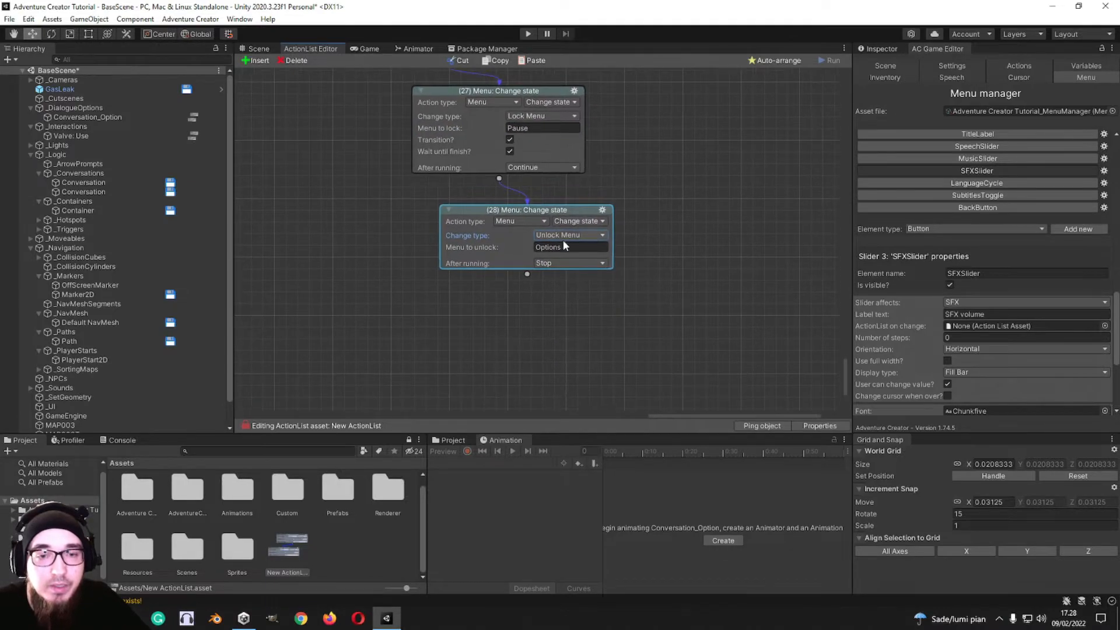
# Step: Switch action 28's change type through Add Journal Page and Remove Journal Page, and back to Add Journal Page
pyautogui.click(573, 235)
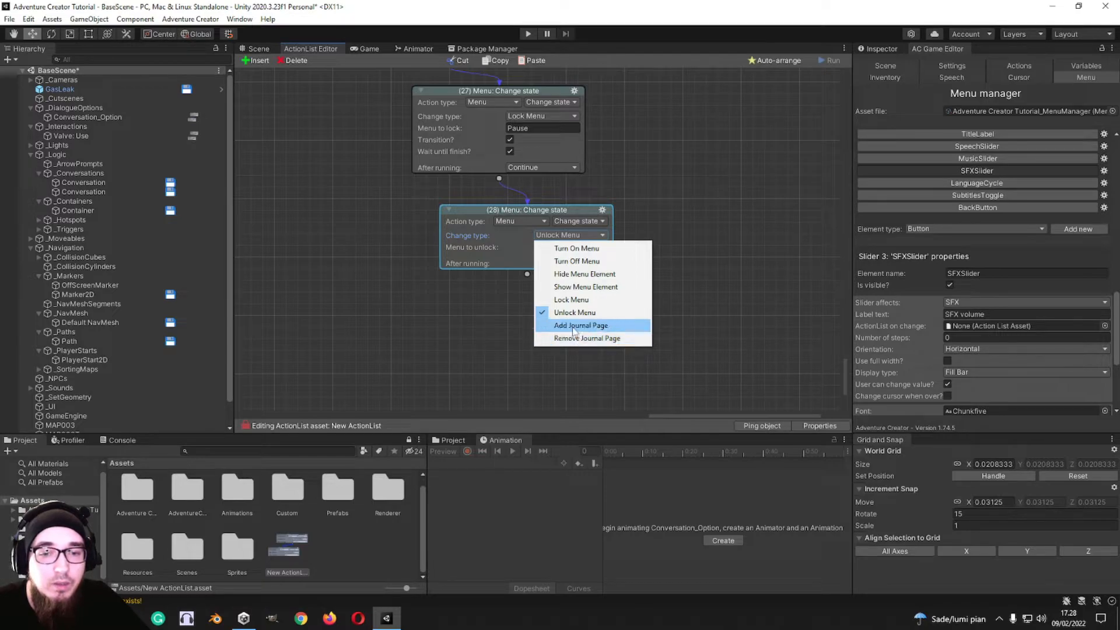
pyautogui.click(581, 325)
pyautogui.click(579, 236)
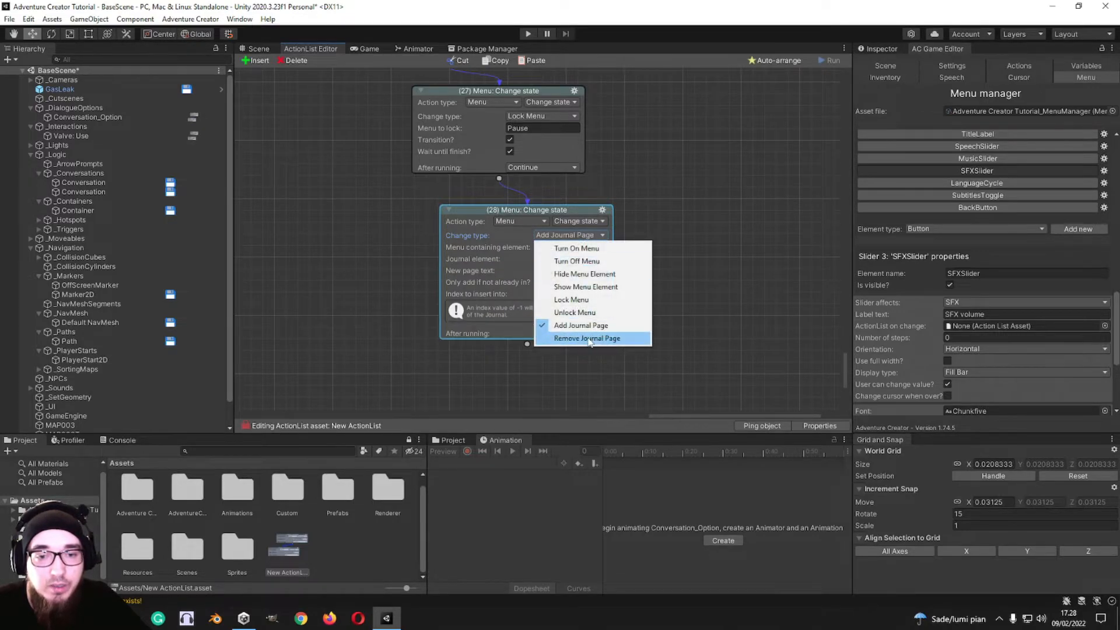
pyautogui.click(587, 338)
pyautogui.click(571, 235)
pyautogui.click(580, 326)
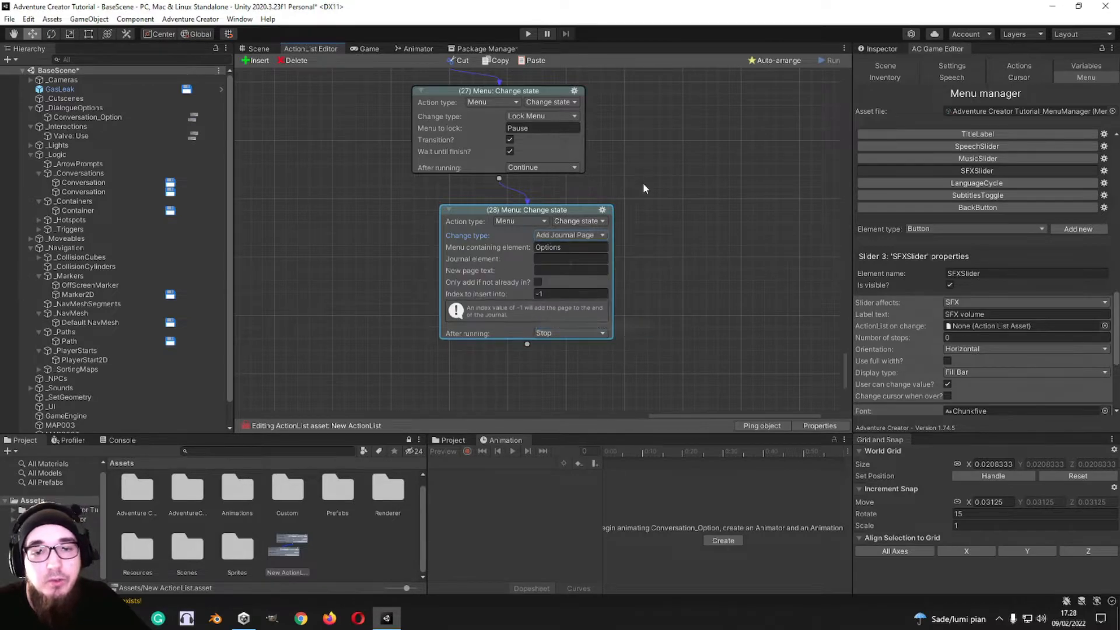
# Step: Change action 28 from Change state to the Check num slots menu action
pyautogui.moveTo(642, 176); pyautogui.dragTo(628, 92, button='middle')
pyautogui.moveTo(583, 194); pyautogui.dragTo(579, 215, button='middle')
pyautogui.click(561, 158)
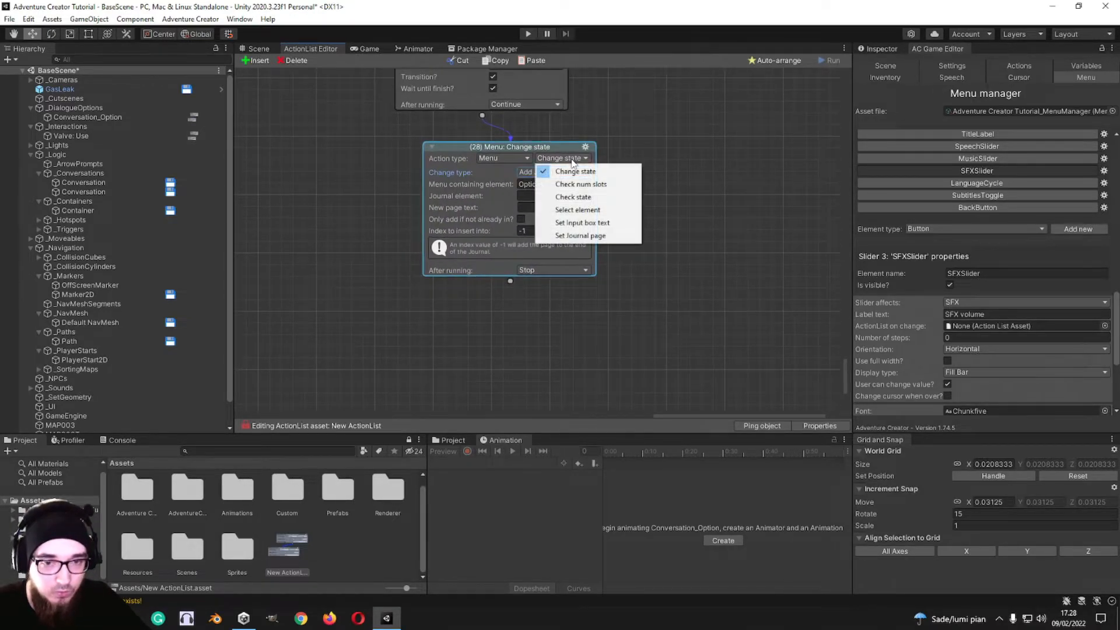
pyautogui.click(615, 127)
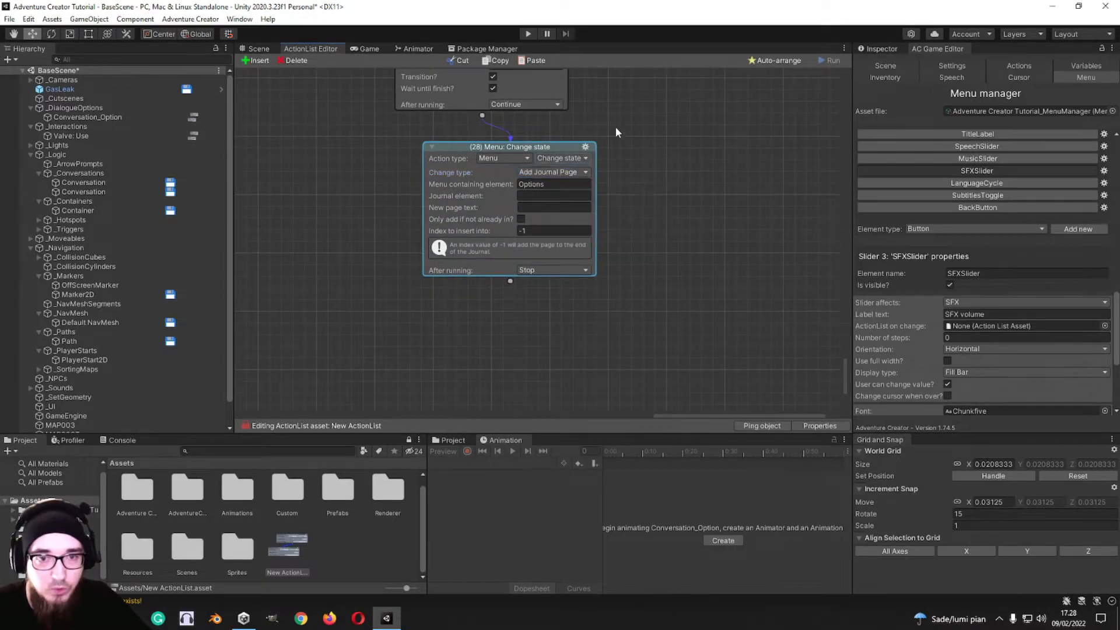
pyautogui.click(533, 171)
pyautogui.click(627, 163)
pyautogui.click(562, 158)
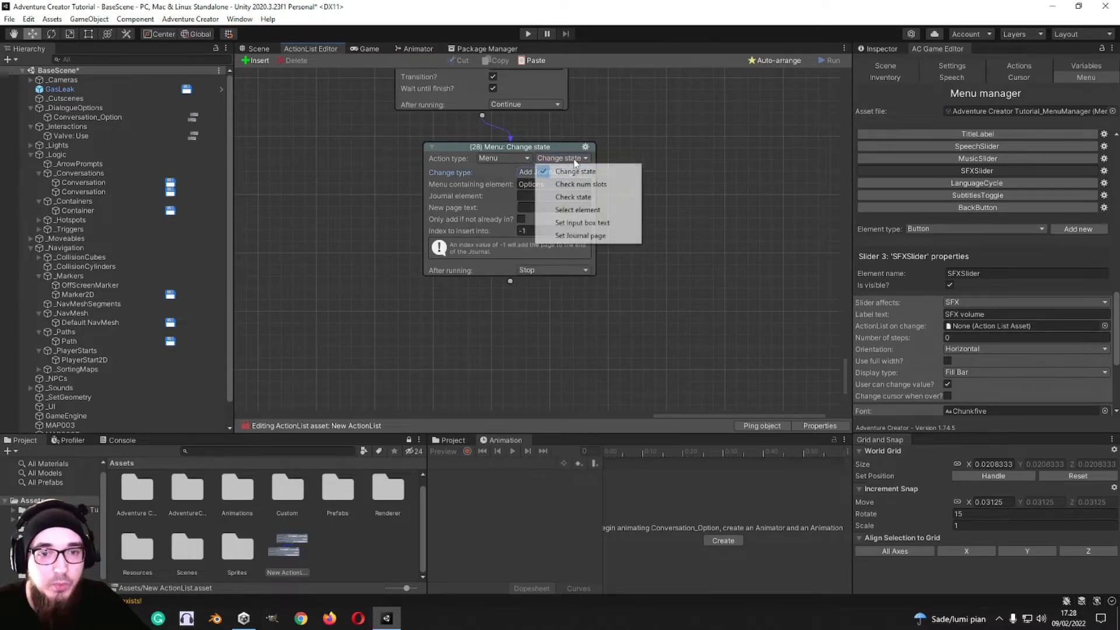
pyautogui.click(574, 168)
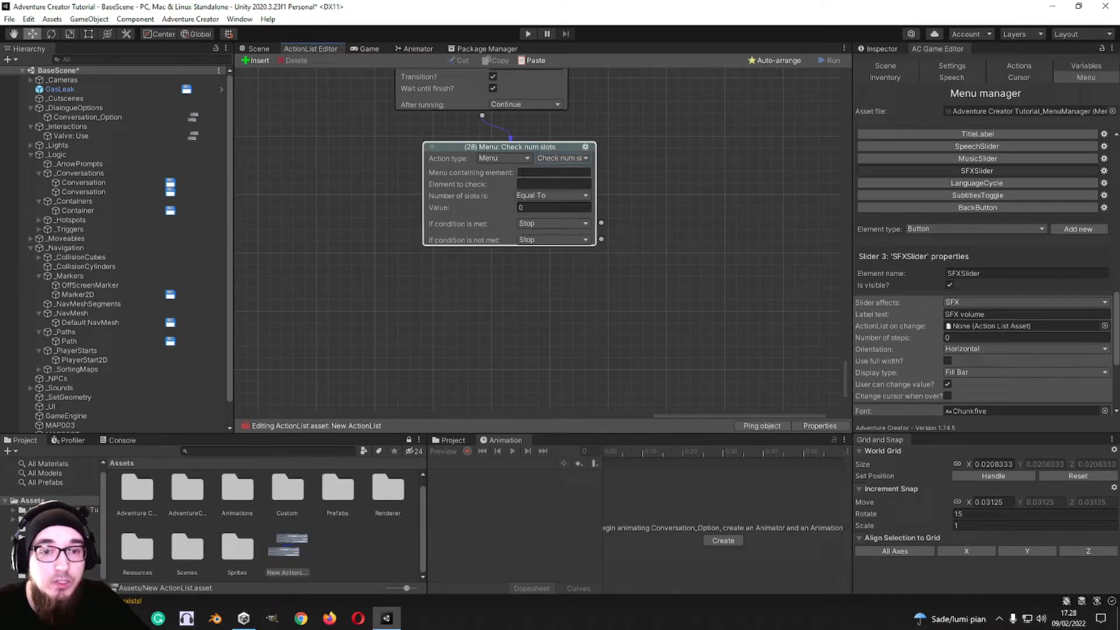
pyautogui.click(542, 197)
pyautogui.click(474, 176)
pyautogui.click(569, 157)
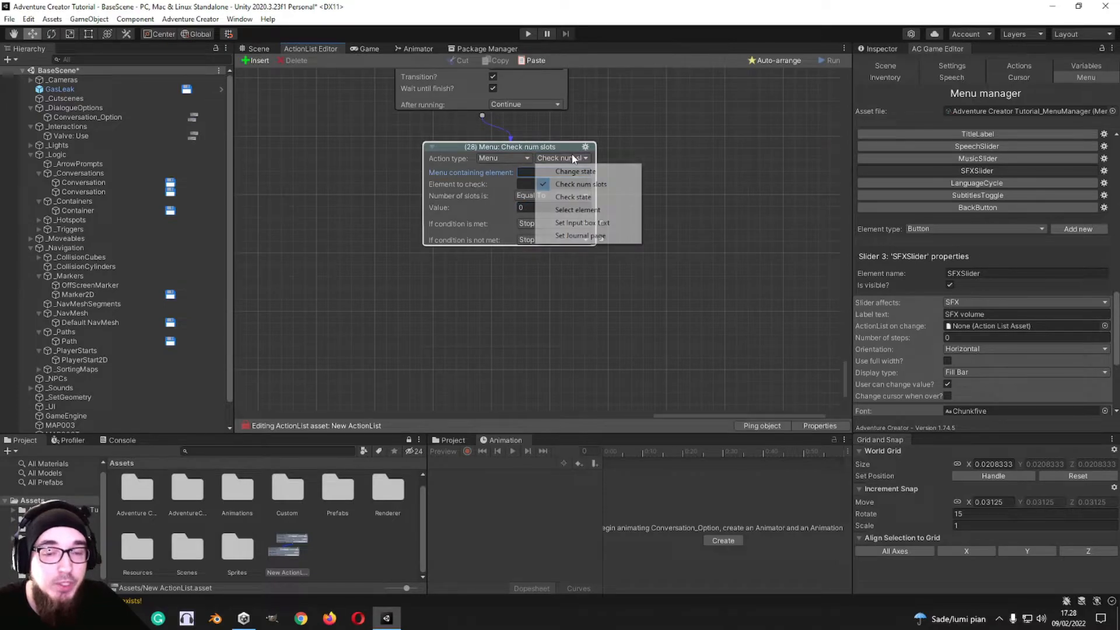
pyautogui.click(656, 148)
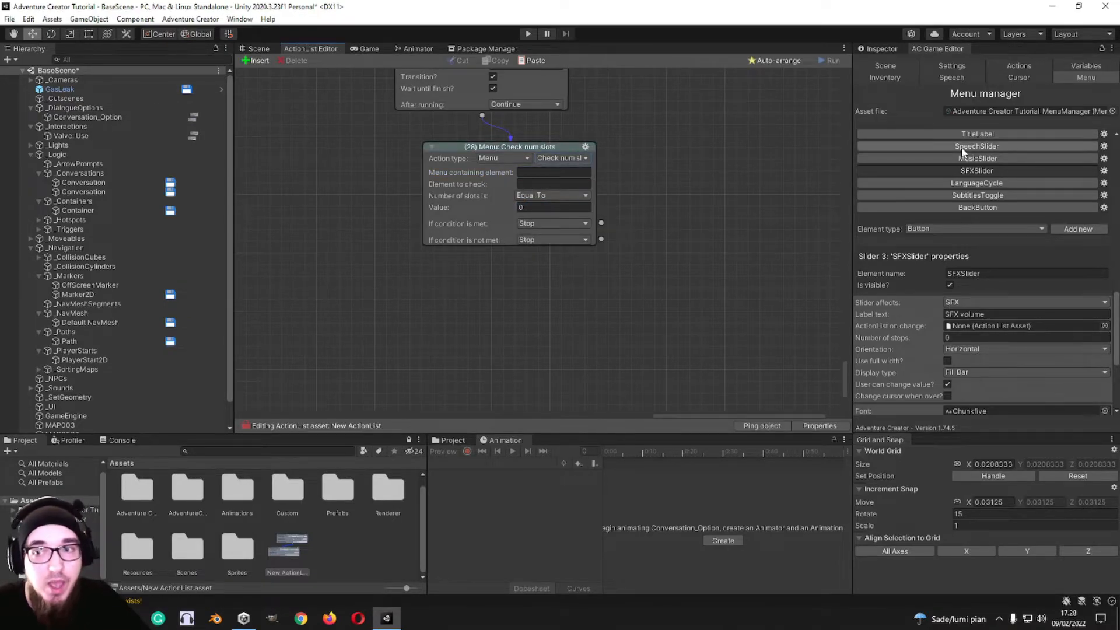
# Step: Select the Save menu in the Menu manager, preview its slots in the game view, and return to the ActionList editor
pyautogui.scroll(14, 968, 192)
pyautogui.click(954, 201)
pyautogui.scroll(-6, 921, 298)
pyautogui.scroll(-2, 920, 310)
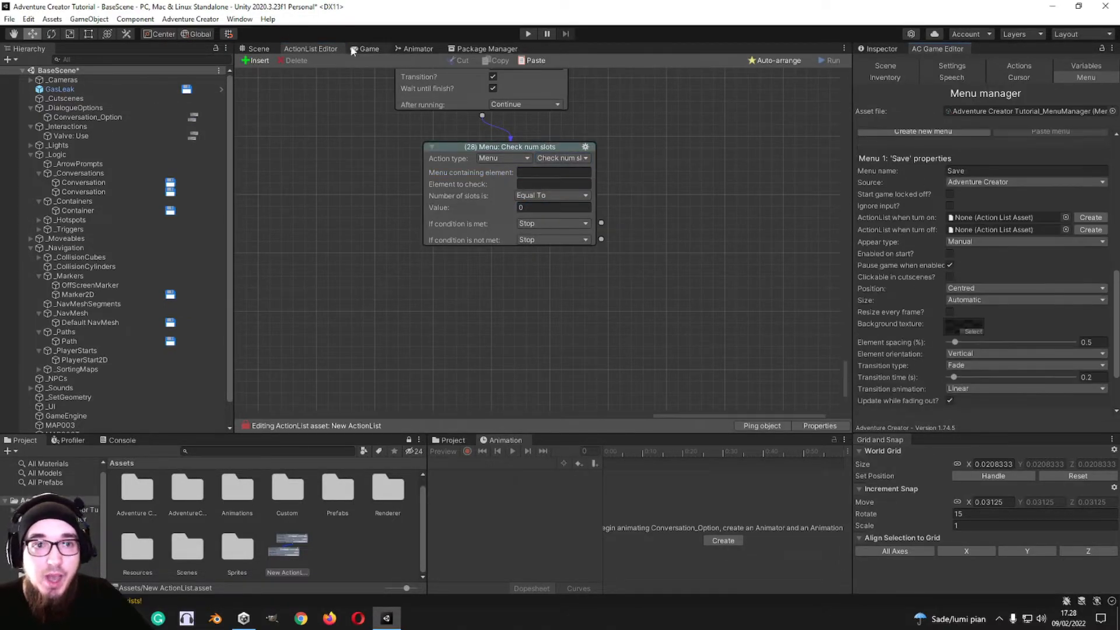
pyautogui.click(356, 48)
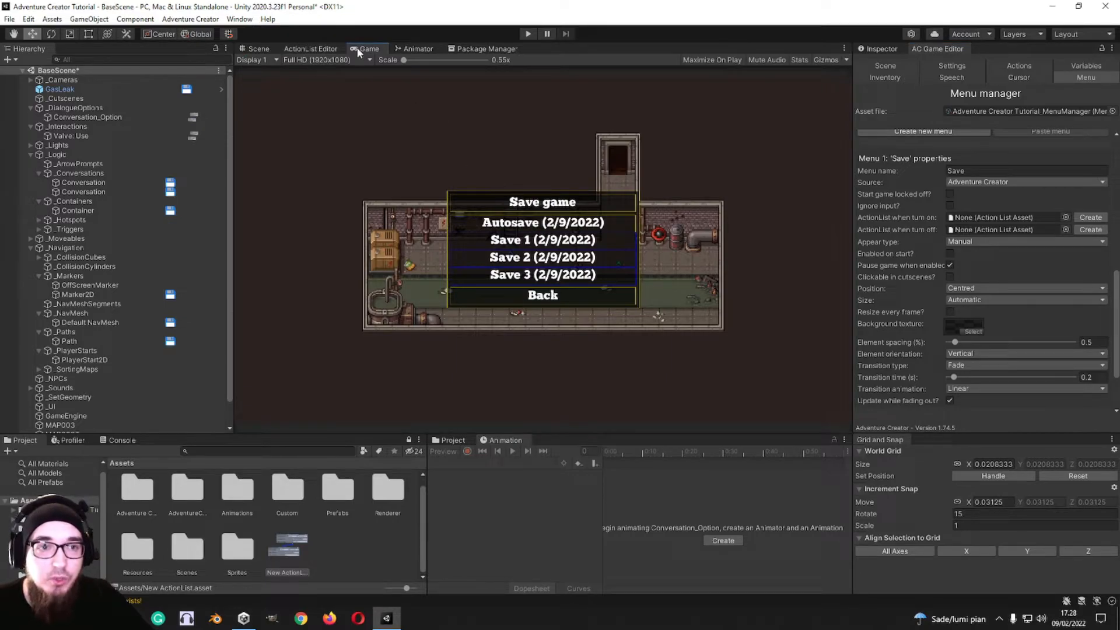
pyautogui.click(264, 44)
pyautogui.click(310, 48)
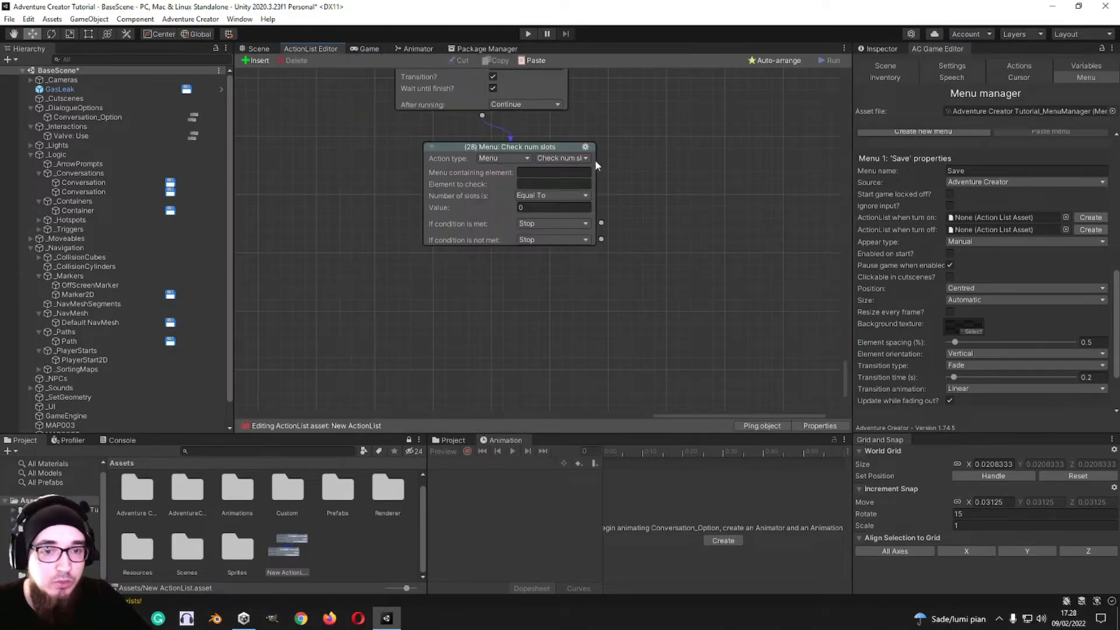
# Step: Change action 28 to Check state, try Menu Is Locked, and set the state to check to Element Is Visible
pyautogui.click(569, 196)
pyautogui.click(571, 199)
pyautogui.click(582, 157)
pyautogui.click(589, 196)
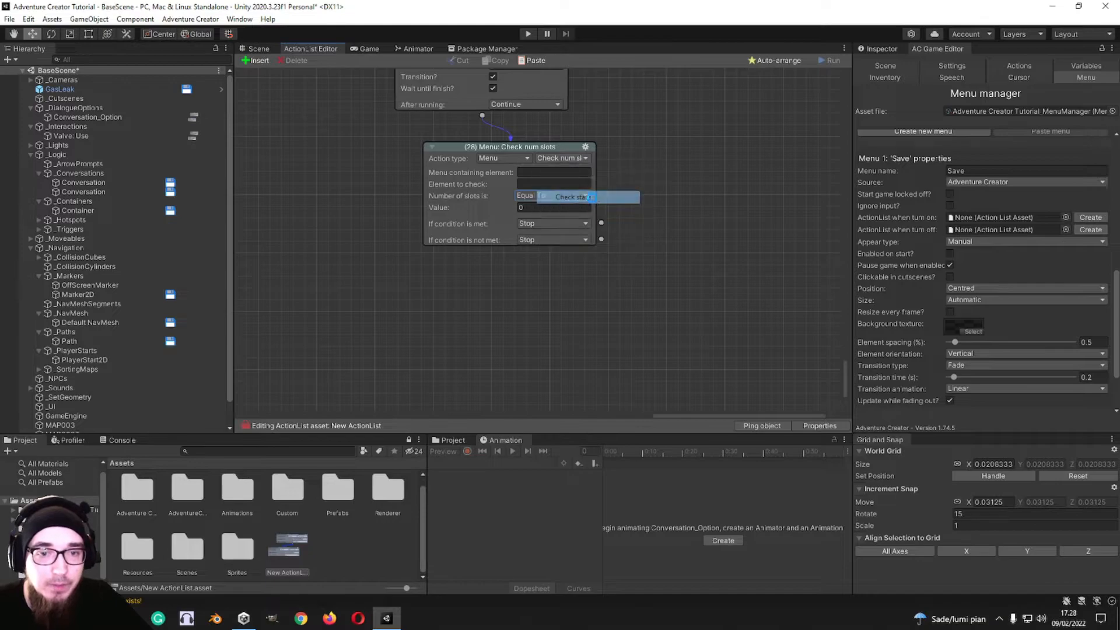
pyautogui.click(557, 185)
pyautogui.click(560, 172)
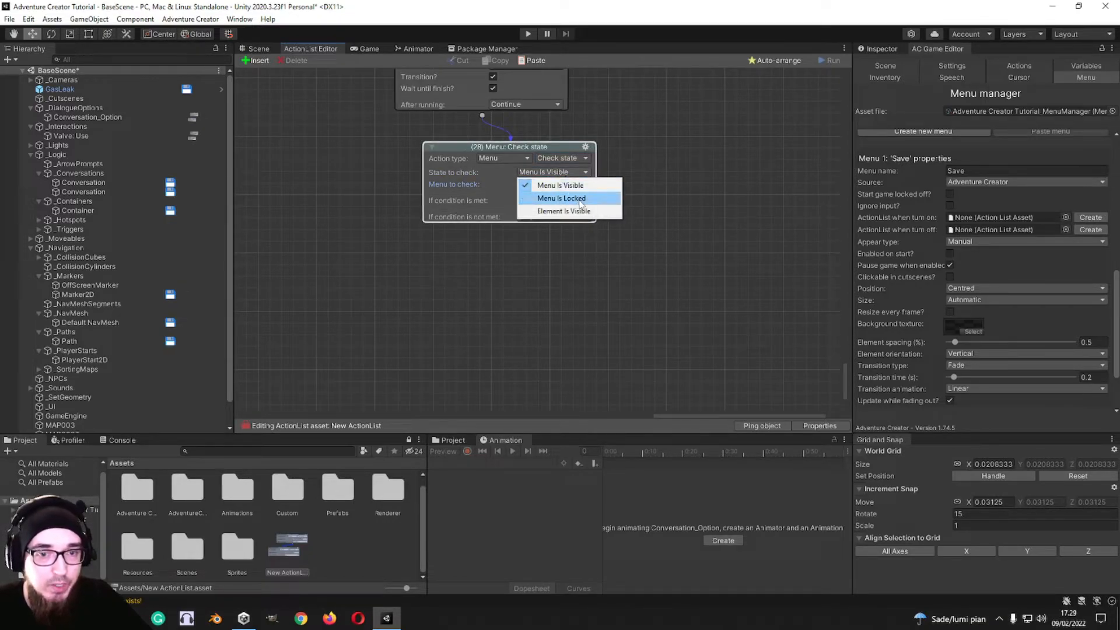
pyautogui.click(553, 197)
pyautogui.click(550, 172)
pyautogui.click(562, 210)
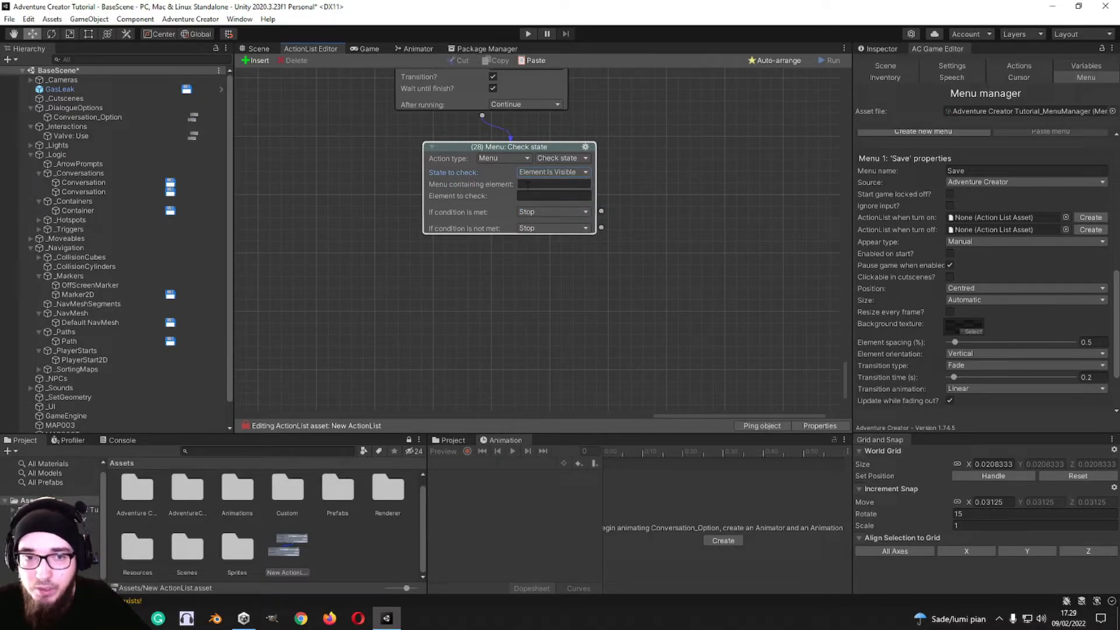
pyautogui.click(527, 184)
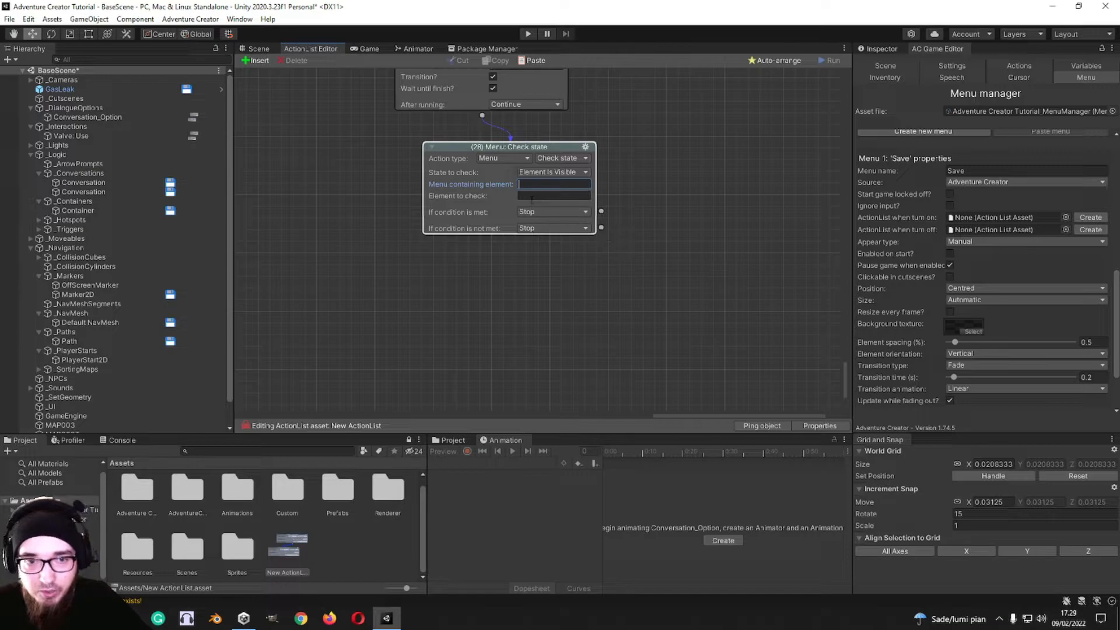
pyautogui.press('Tab')
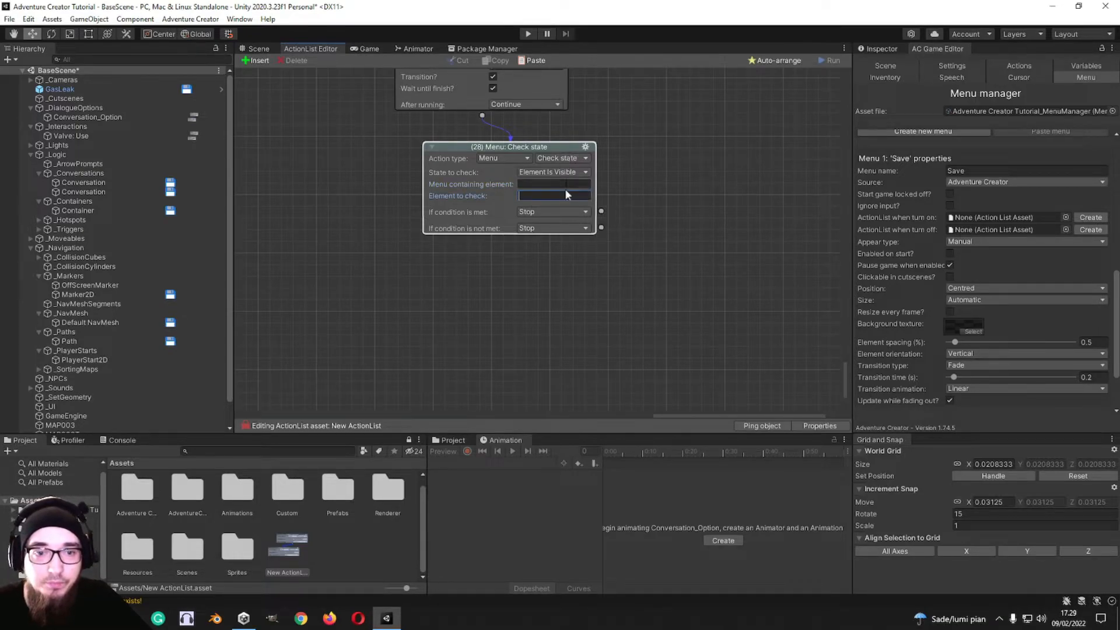
# Step: Add a new action to the Check state action's condition-not-met output and set its type to Moveable
pyautogui.moveTo(603, 228); pyautogui.dragTo(636, 264)
pyautogui.click(522, 190)
pyautogui.click(526, 331)
pyautogui.click(530, 189)
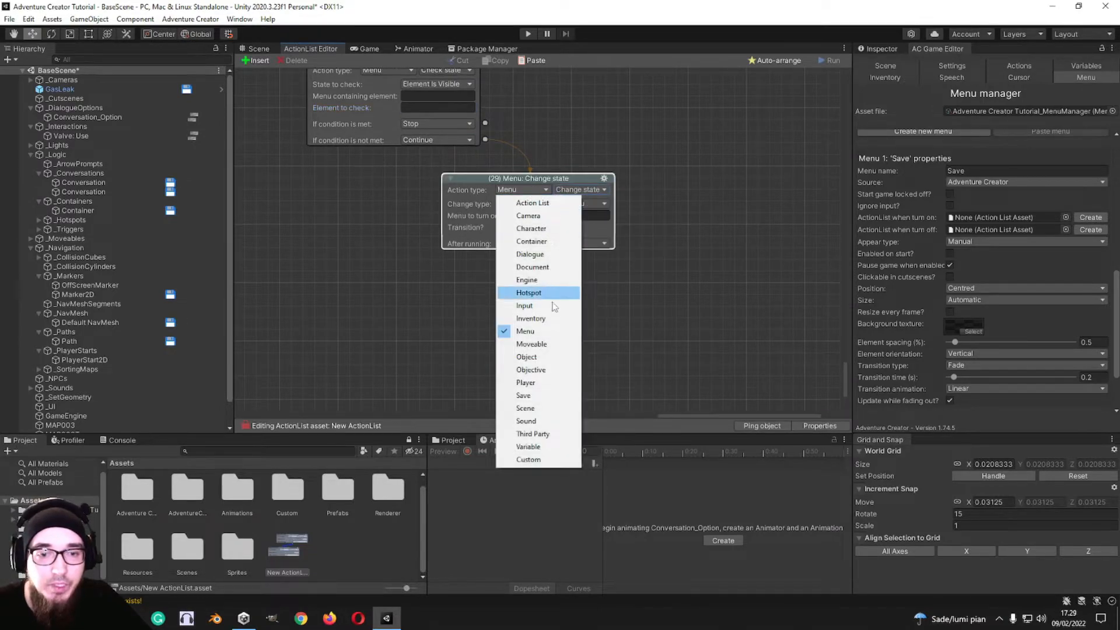
pyautogui.click(533, 344)
pyautogui.moveTo(633, 149); pyautogui.dragTo(613, 153, button='middle')
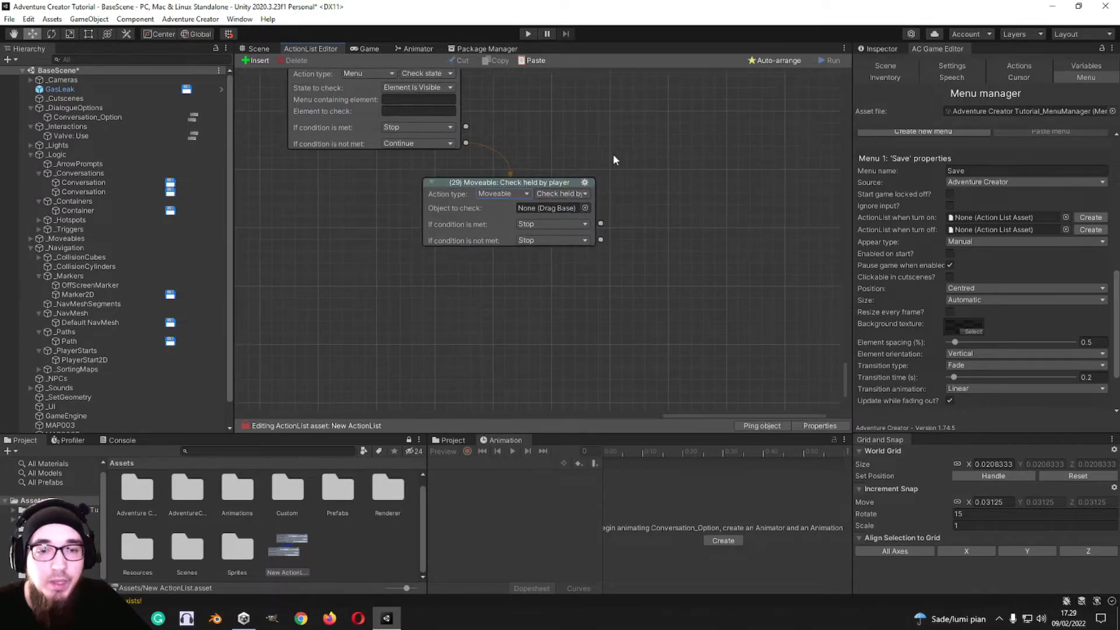
pyautogui.moveTo(544, 182); pyautogui.dragTo(563, 195)
pyautogui.moveTo(591, 166); pyautogui.dragTo(566, 163, button='middle')
# Step: Inspect the components of the !$Valve_0 object
pyautogui.scroll(-1, 47, 351)
pyautogui.click(61, 428)
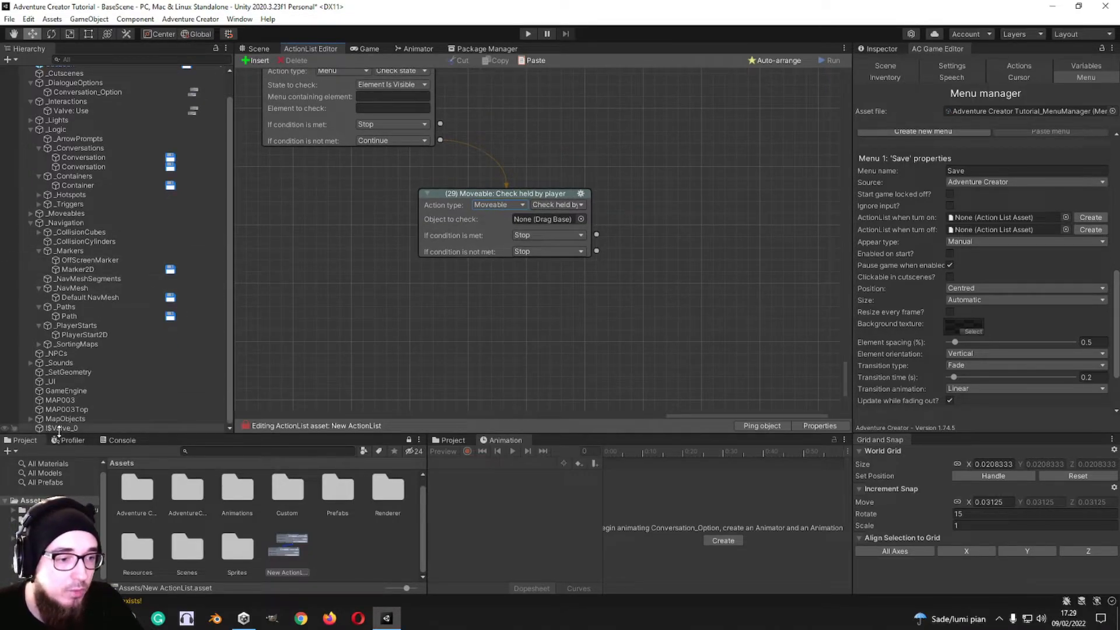
pyautogui.click(879, 49)
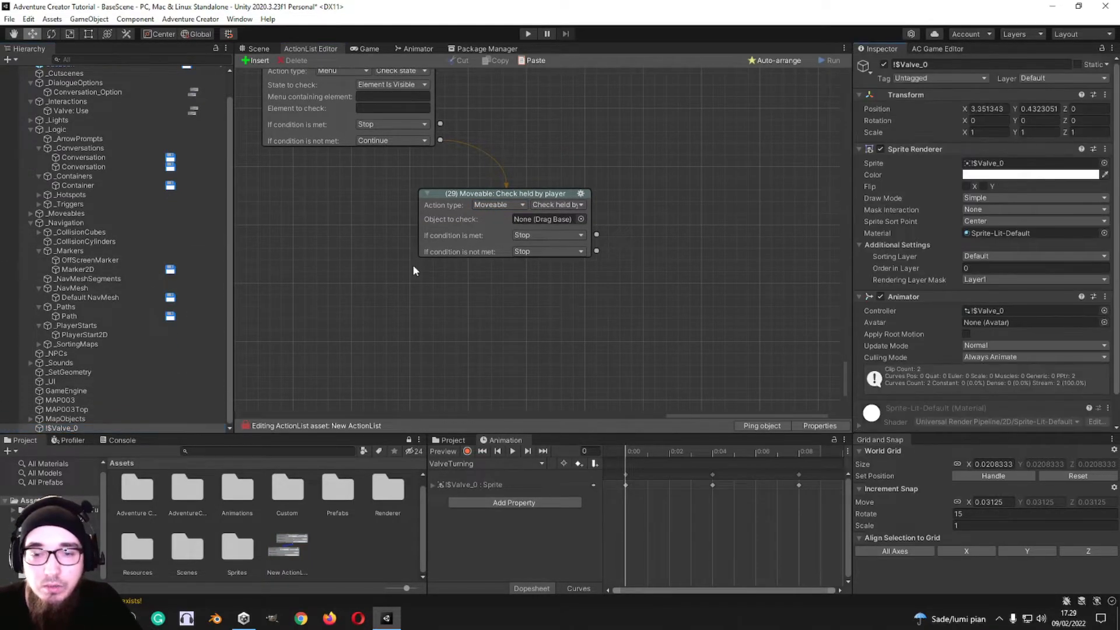
# Step: Select Trash_04 under MapObjects, frame it in the scene, and add a Moveable component to it
pyautogui.click(66, 419)
pyautogui.click(31, 419)
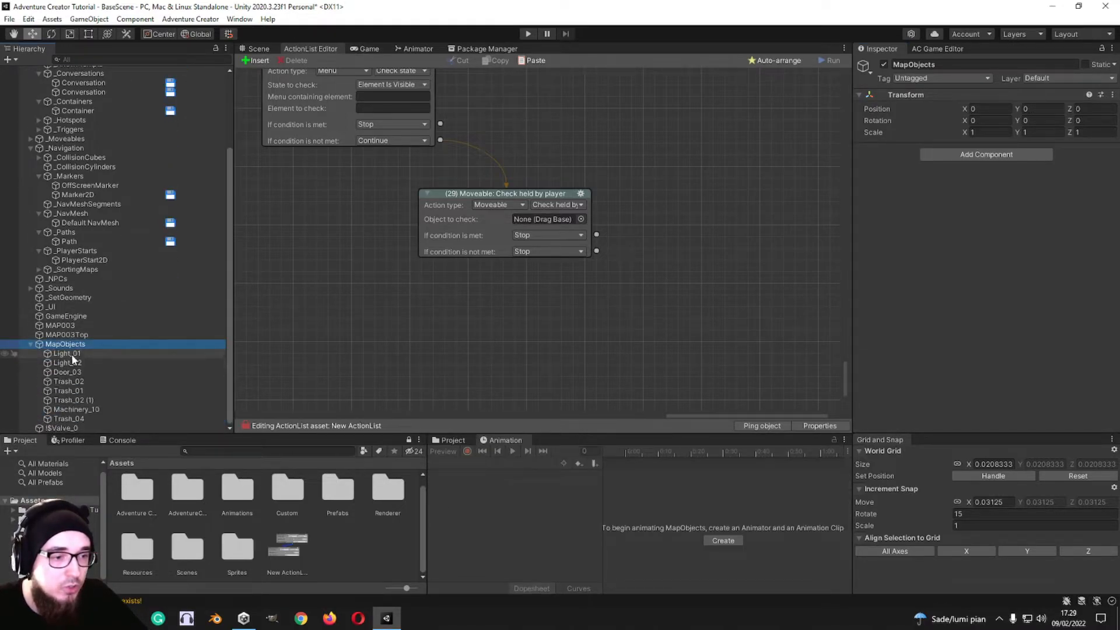
pyautogui.click(79, 418)
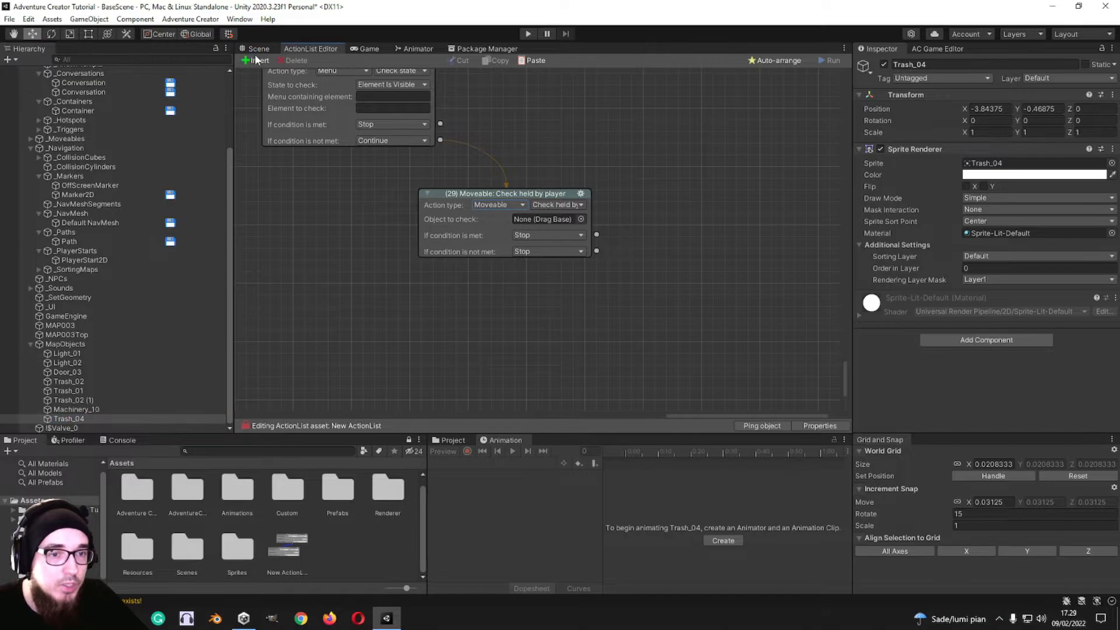
pyautogui.click(257, 48)
pyautogui.press('f')
pyautogui.scroll(-5, 530, 298)
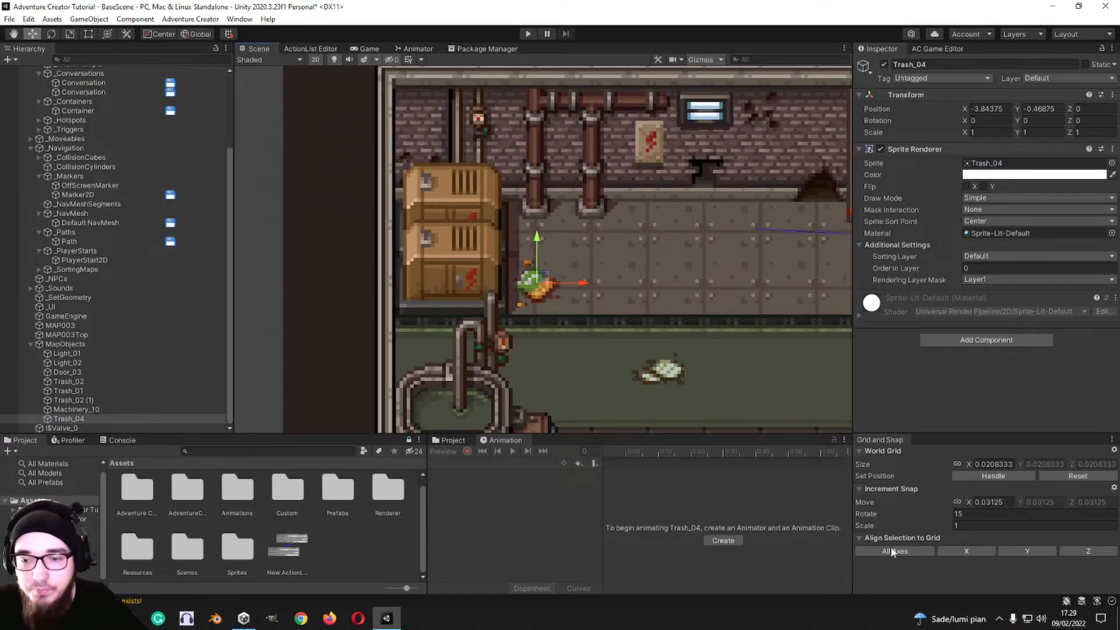
pyautogui.click(959, 342)
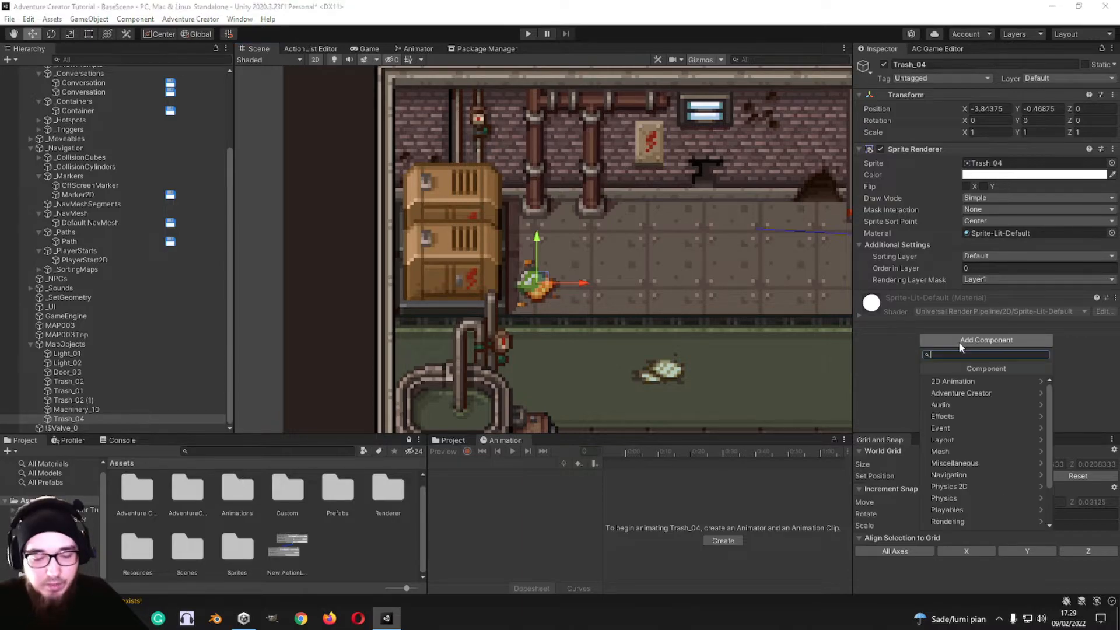
pyautogui.write('movea')
pyautogui.click(950, 381)
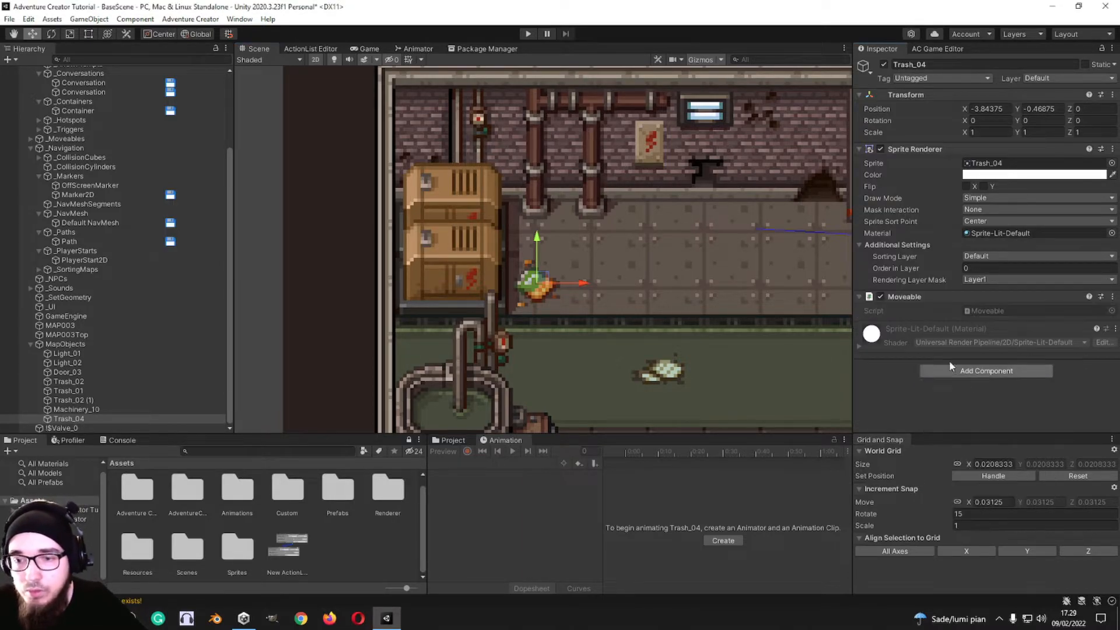
# Step: Try to assign Trash_04 as the object to check in the Check held by player action
pyautogui.click(318, 49)
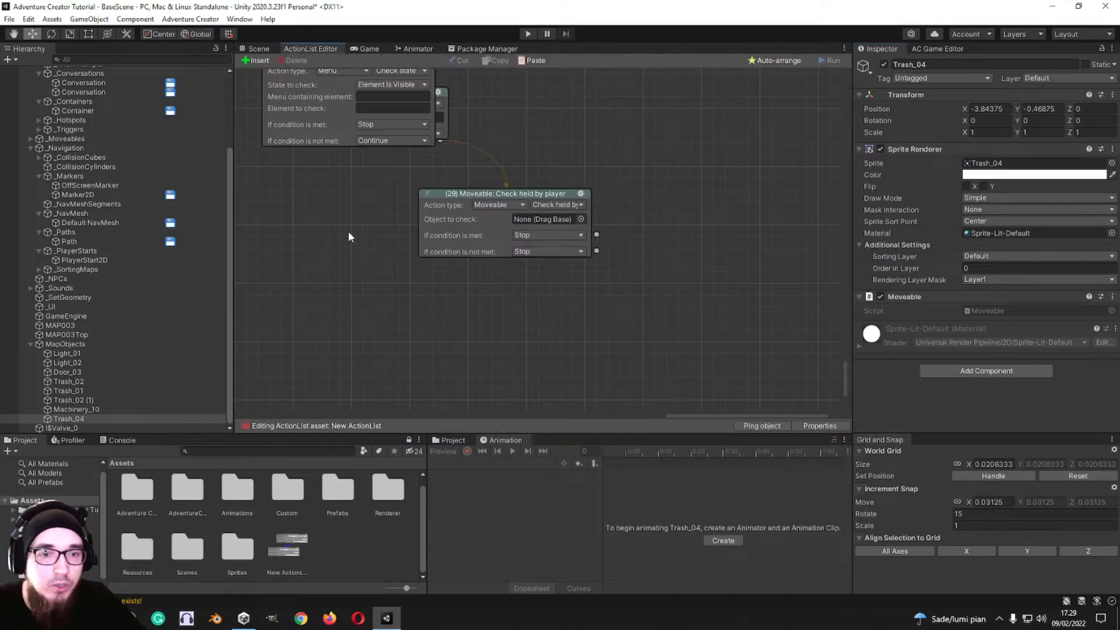
pyautogui.moveTo(69, 419); pyautogui.dragTo(556, 222)
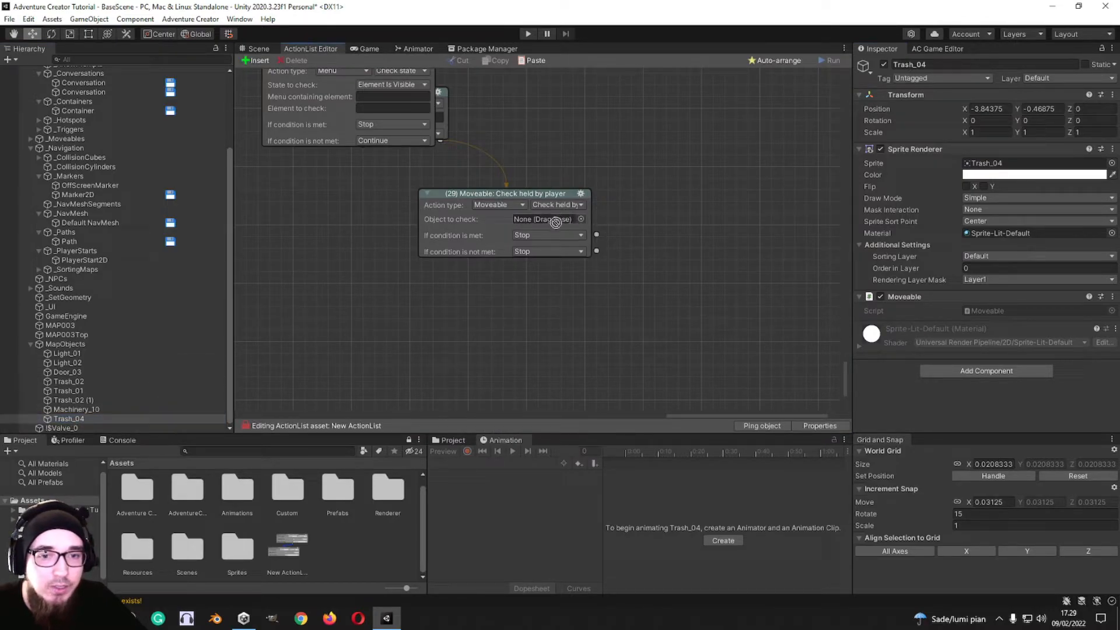
pyautogui.click(551, 206)
pyautogui.click(542, 208)
pyautogui.click(562, 205)
pyautogui.click(602, 212)
# Step: Switch the Moveable action through Check track position, Set track position and Toggle track region
pyautogui.click(559, 205)
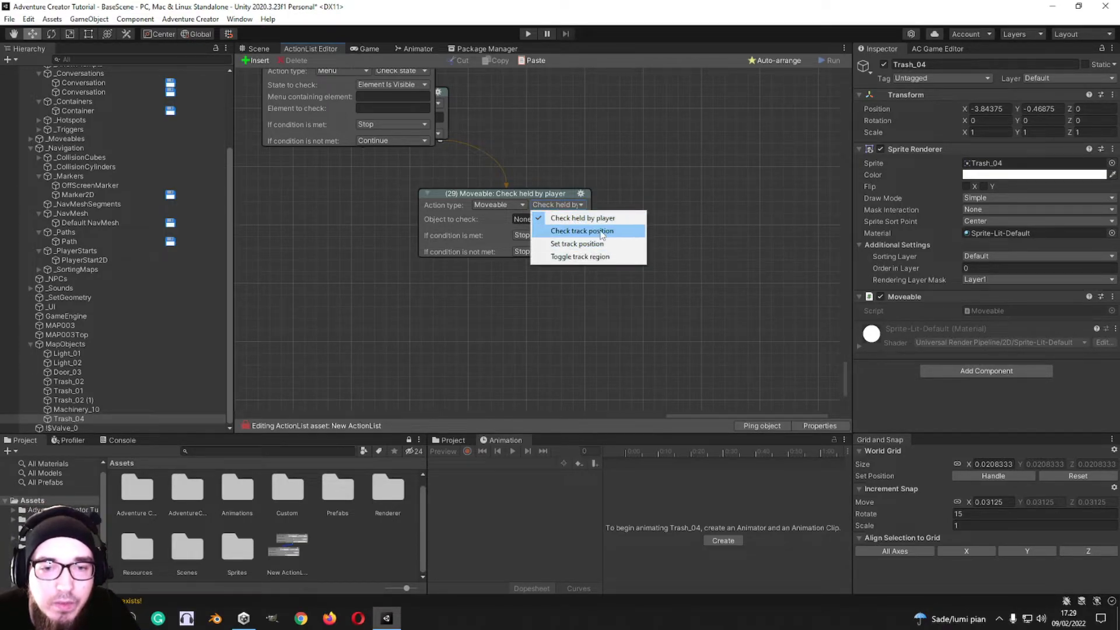
pyautogui.click(598, 234)
pyautogui.click(569, 206)
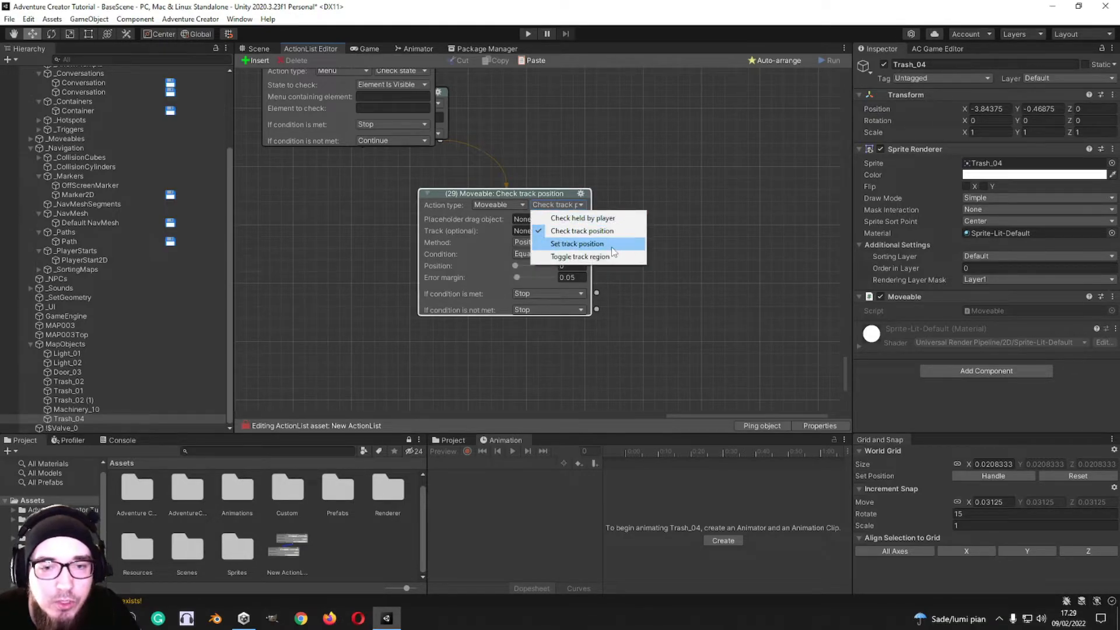
pyautogui.click(609, 245)
pyautogui.click(569, 205)
pyautogui.click(583, 257)
# Step: Change action 29's type from Moveable to Object
pyautogui.click(503, 206)
pyautogui.click(514, 369)
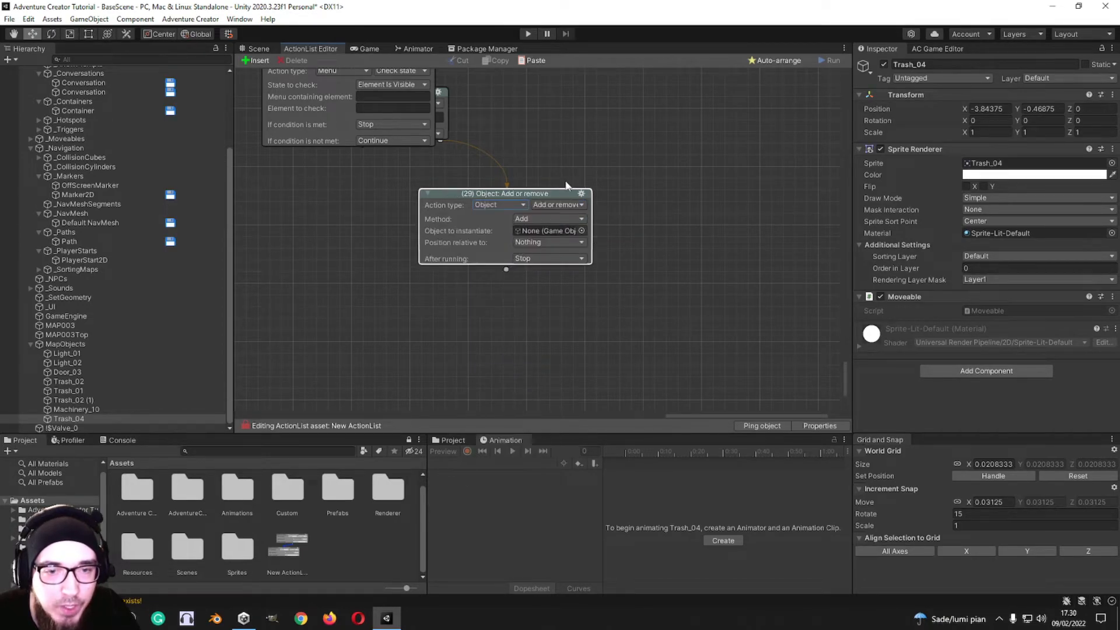
# Step: Switch action 29 to Object: Transform and assign Trash_04 as its moveable object
pyautogui.click(559, 205)
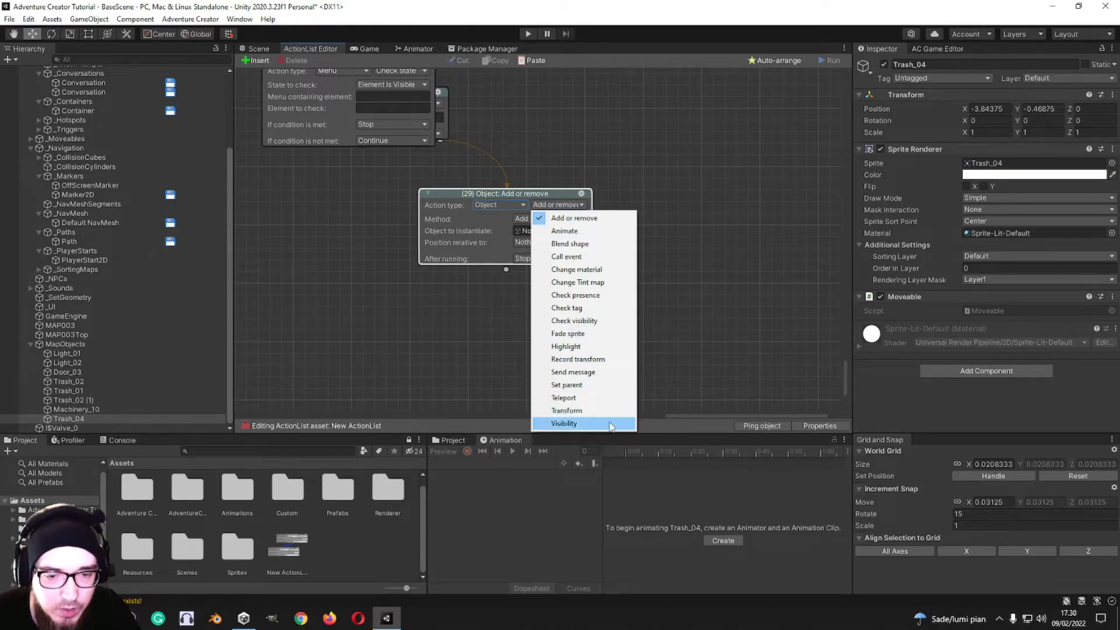
pyautogui.click(583, 411)
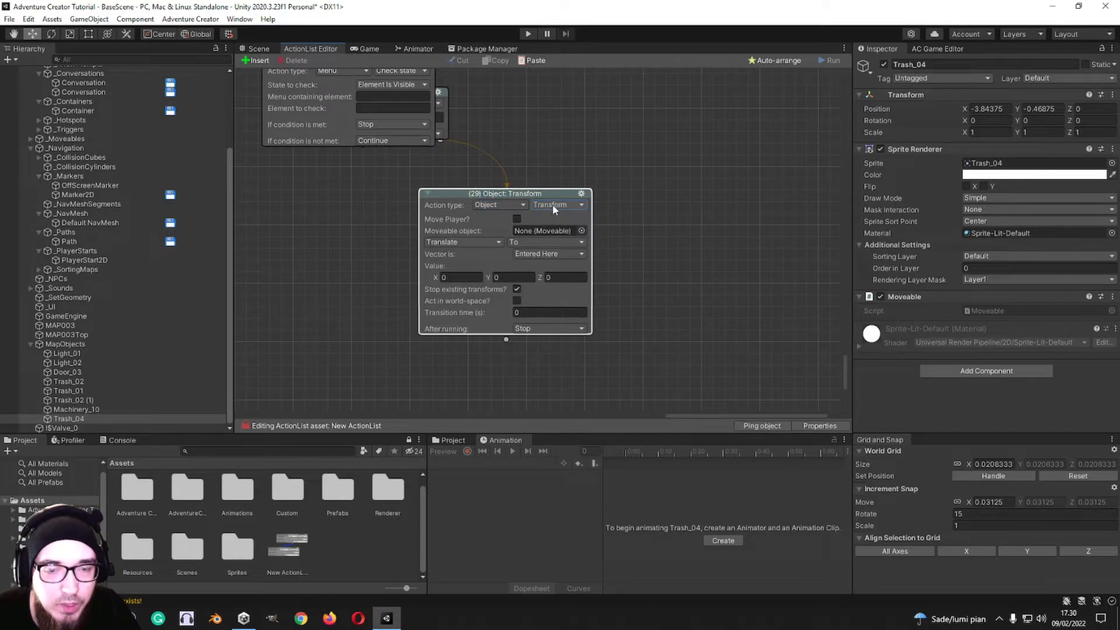
pyautogui.moveTo(68, 418); pyautogui.dragTo(553, 234)
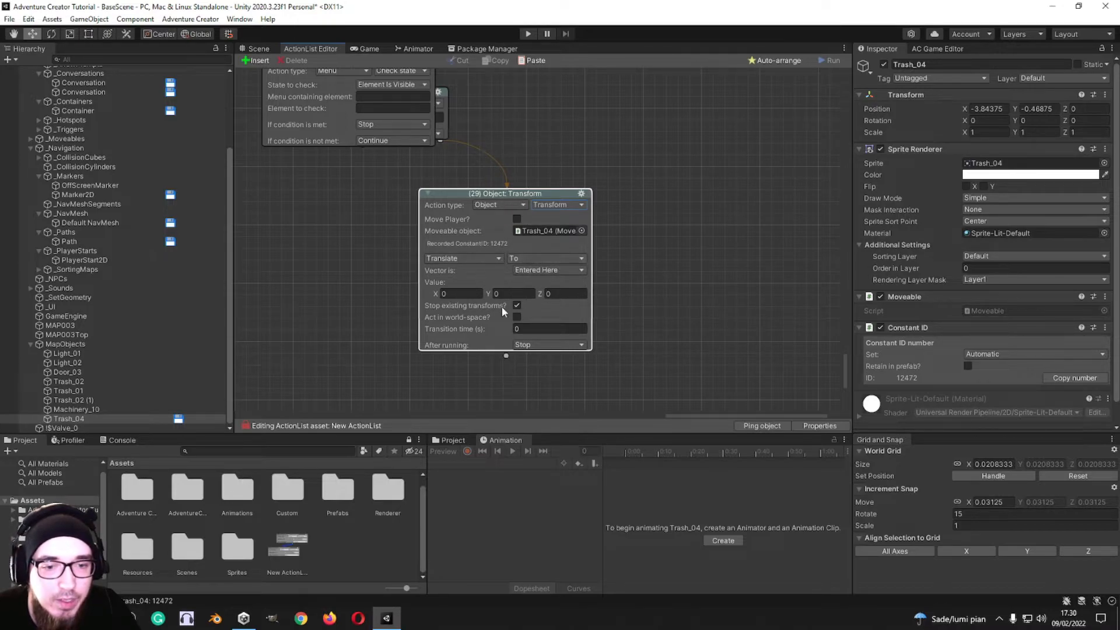
# Step: Set action 29's translate value to X 1.35 and Y -0.48, and have it continue into a new Object action
pyautogui.click(450, 295)
pyautogui.write('1.35')
pyautogui.press('Tab')
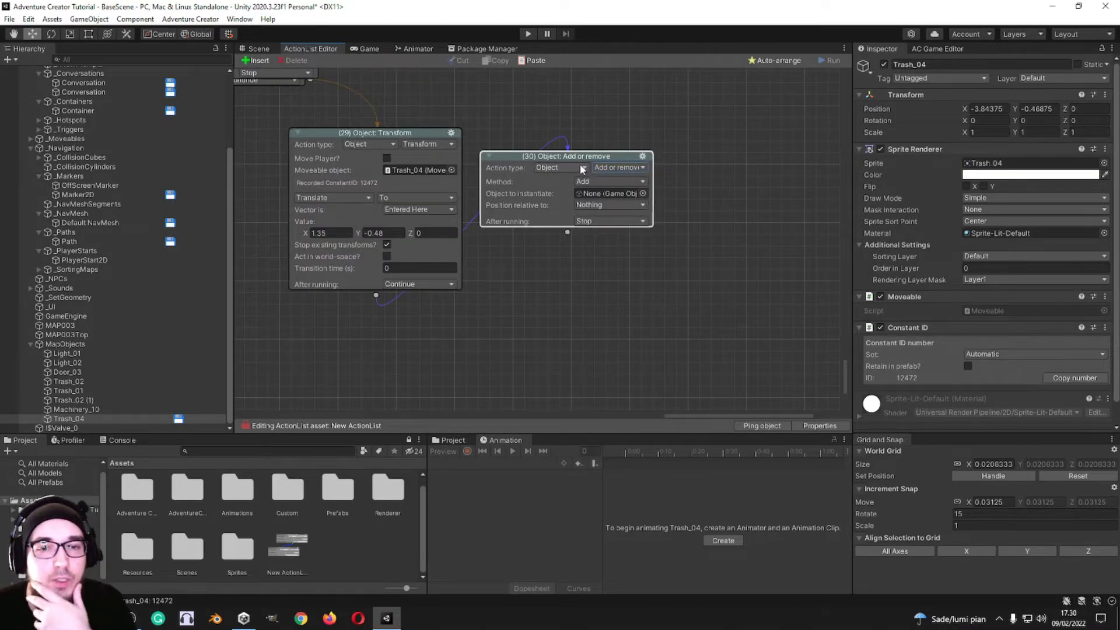
# Step: Review the action types, the Object actions and the Add or remove methods available for action 30
pyautogui.click(583, 168)
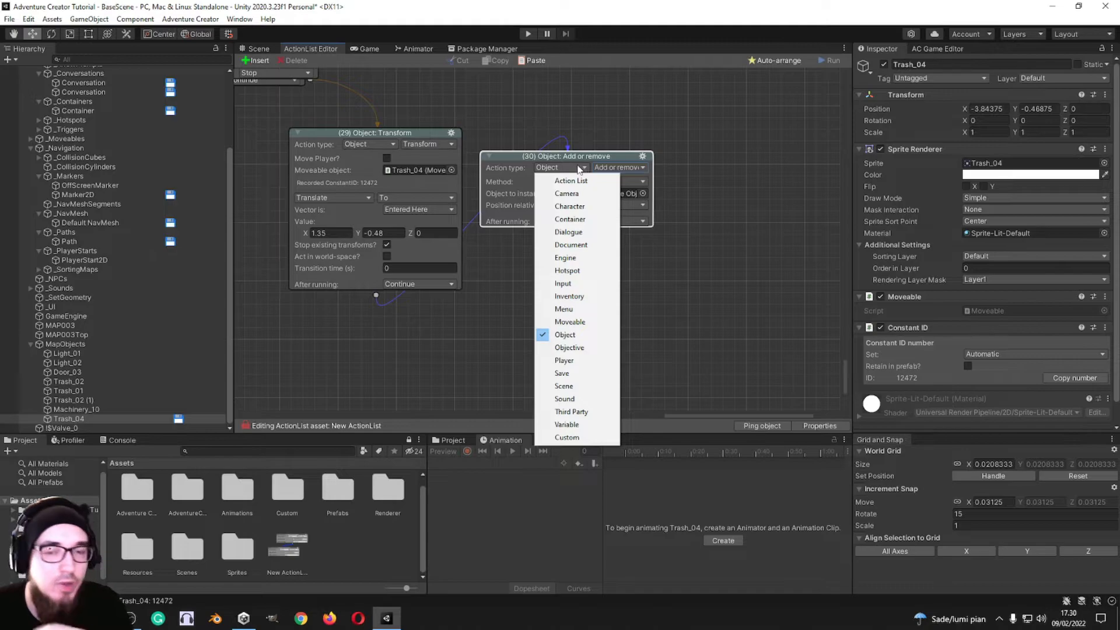
pyautogui.click(554, 170)
pyautogui.moveTo(571, 149); pyautogui.dragTo(621, 131, button='middle')
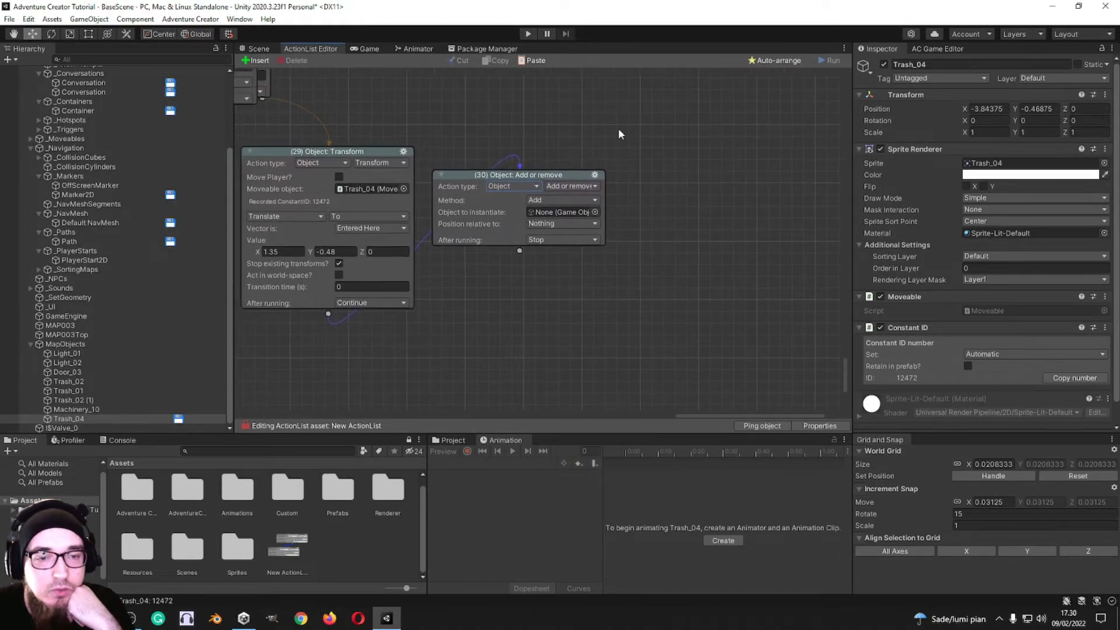
pyautogui.click(527, 192)
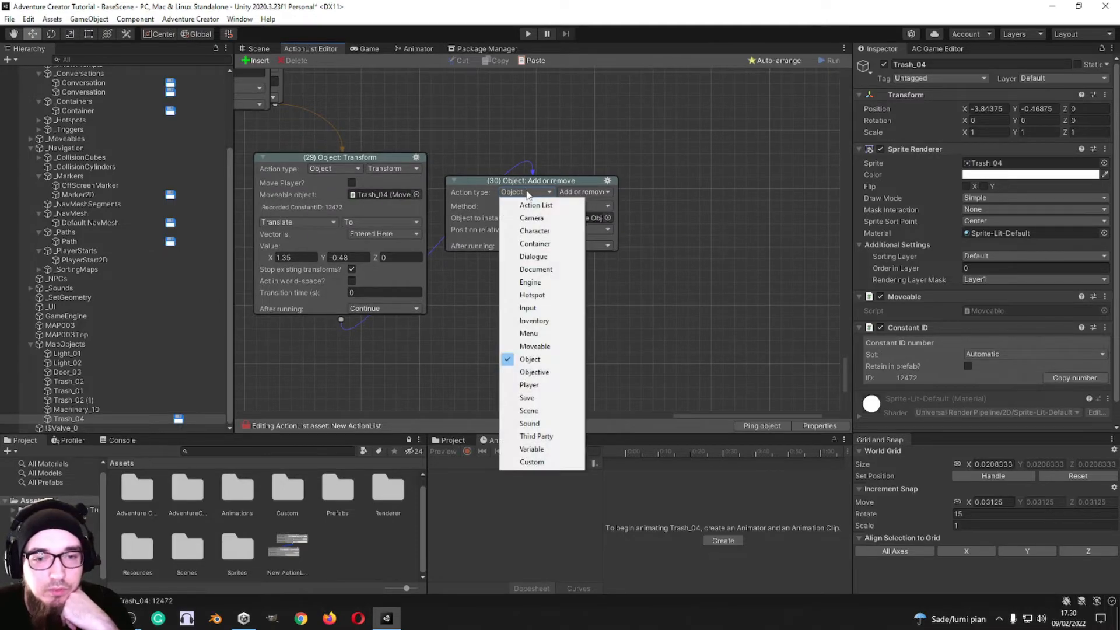
pyautogui.click(577, 193)
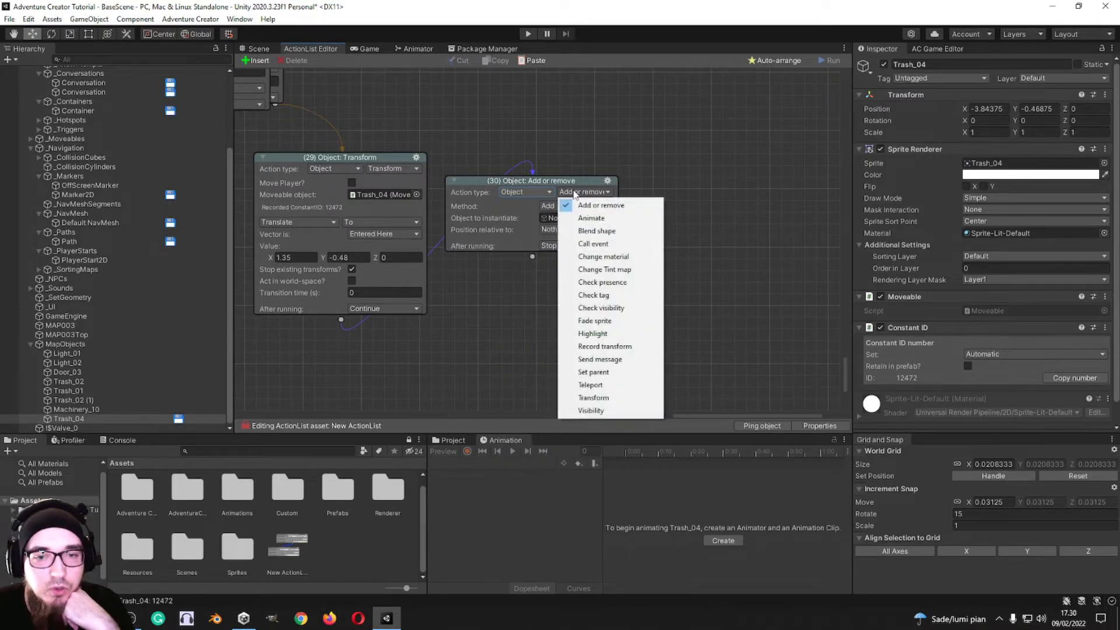
pyautogui.click(532, 195)
pyautogui.click(583, 194)
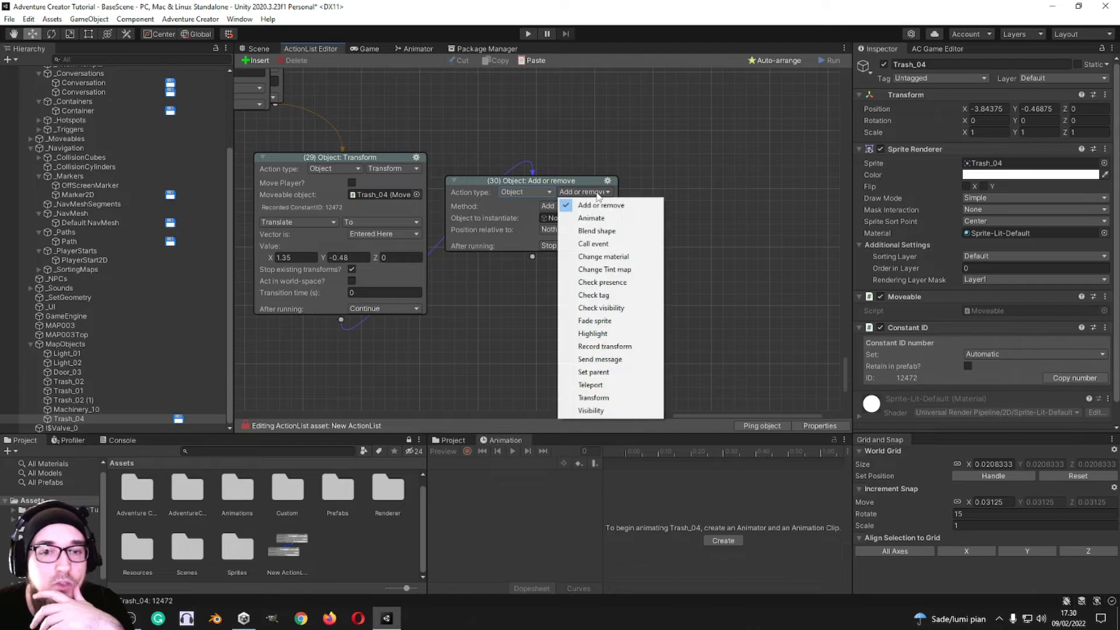
pyautogui.click(598, 199)
pyautogui.click(581, 207)
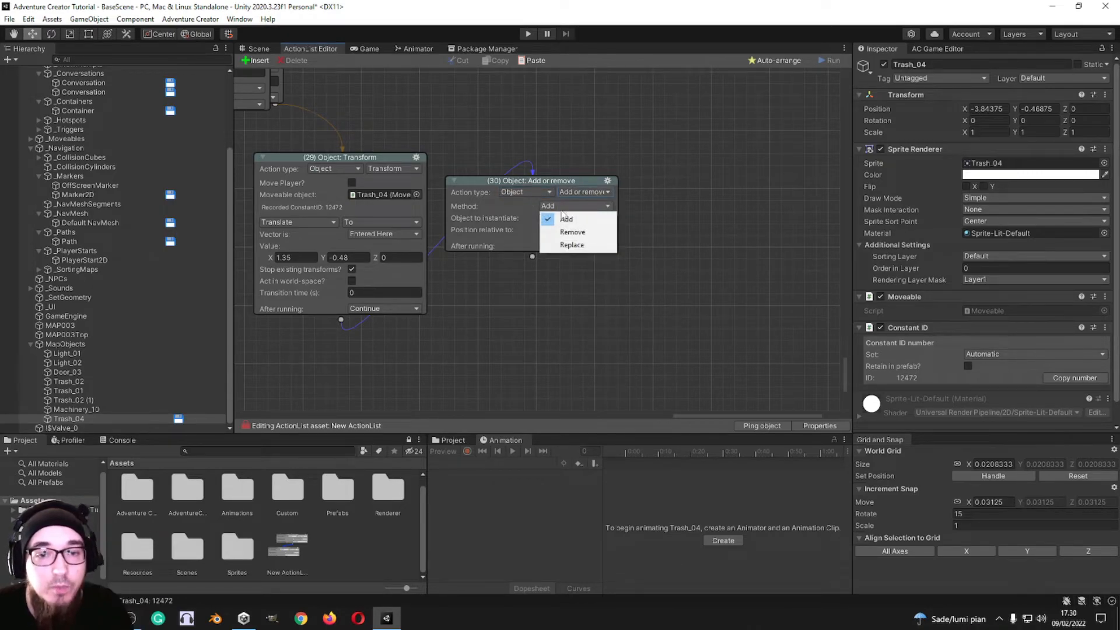
pyautogui.click(656, 197)
pyautogui.click(589, 209)
pyautogui.click(650, 208)
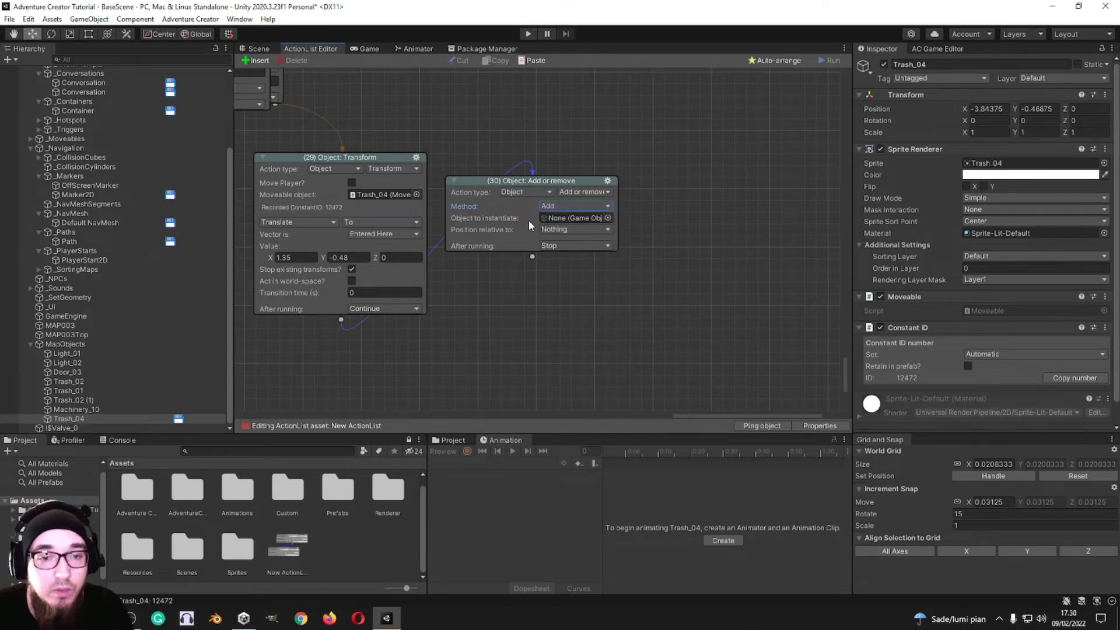
# Step: Assign the ArrowPrompt prefab as the object to instantiate in action 30 and browse the other available prefabs
pyautogui.click(608, 218)
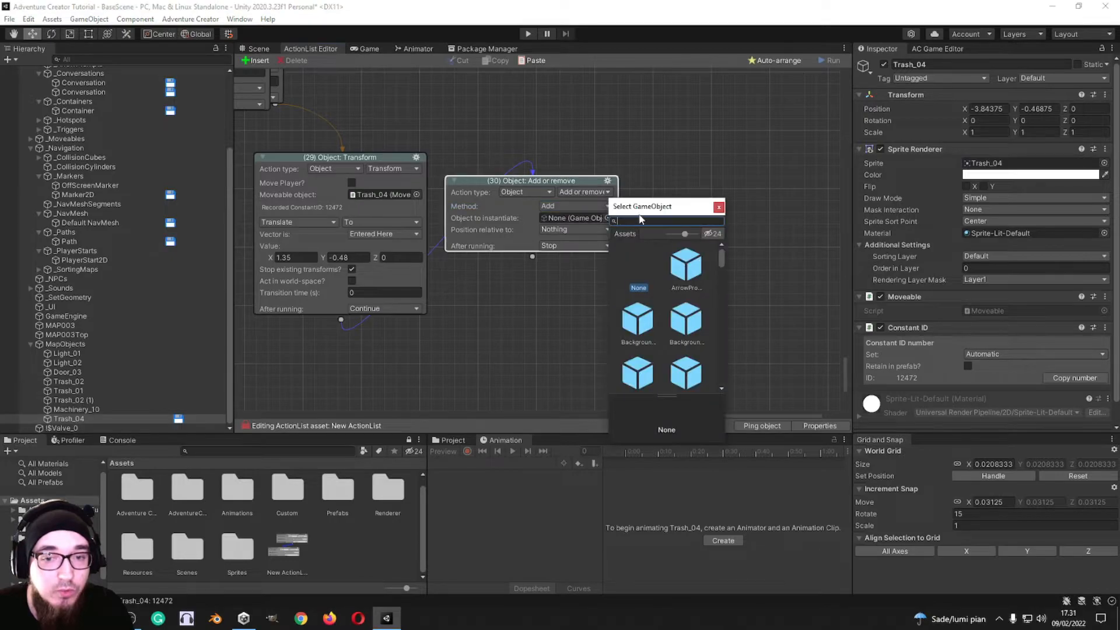
pyautogui.doubleClick(685, 264)
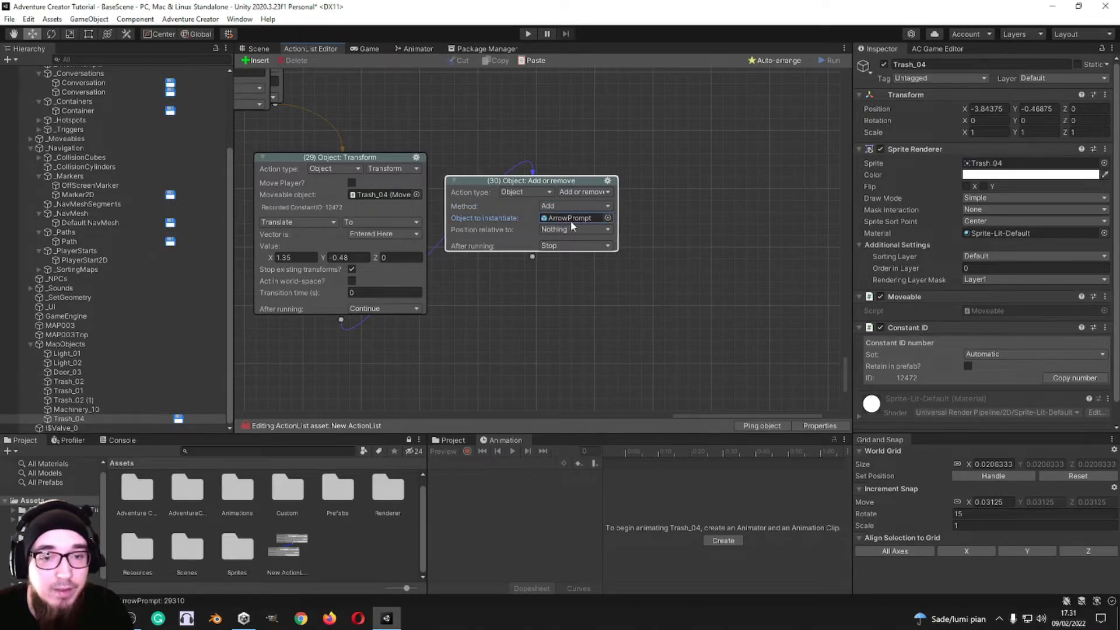
pyautogui.click(608, 218)
pyautogui.scroll(-4, 689, 280)
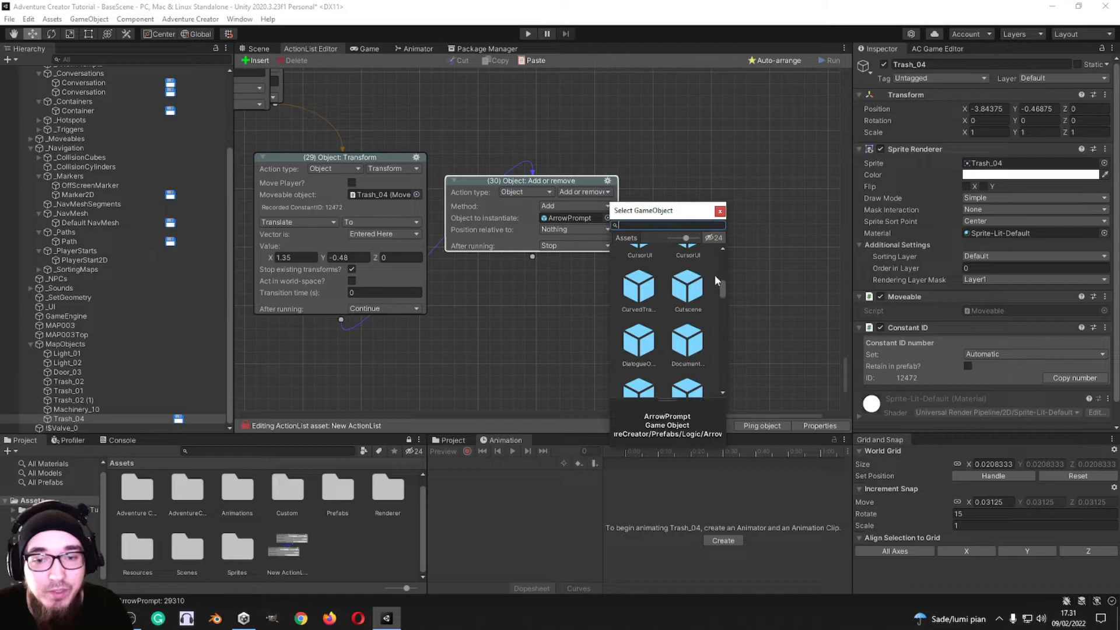
pyautogui.click(719, 209)
# Step: Switch action 30 to Object: Animate with the Sprites Unity animation engine and check which animators can be assigned
pyautogui.click(584, 192)
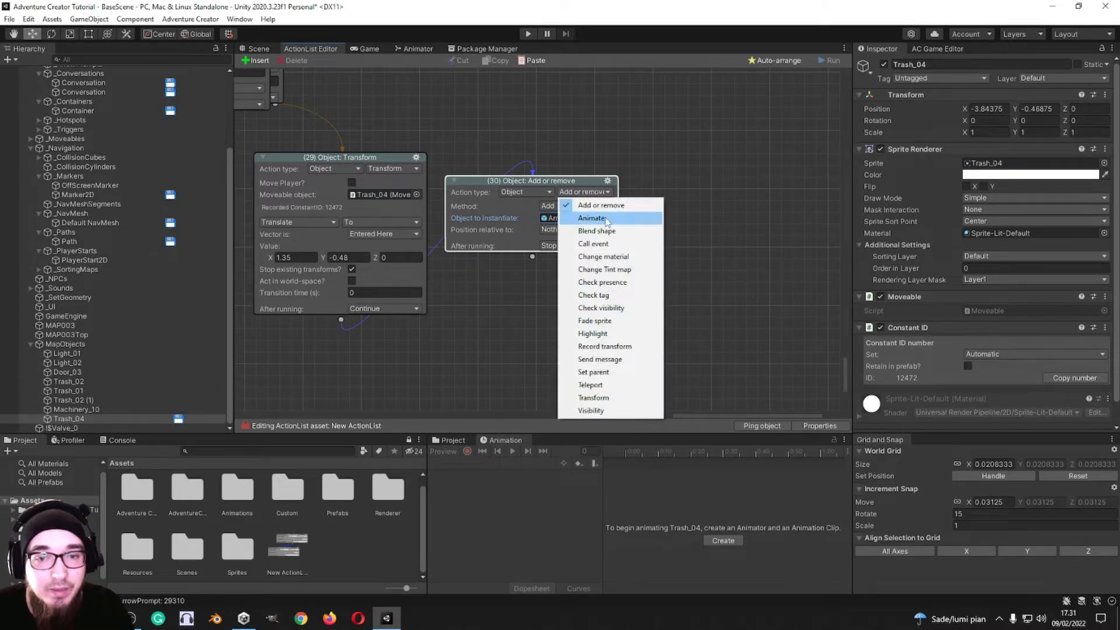
pyautogui.click(592, 218)
pyautogui.click(577, 205)
pyautogui.click(594, 231)
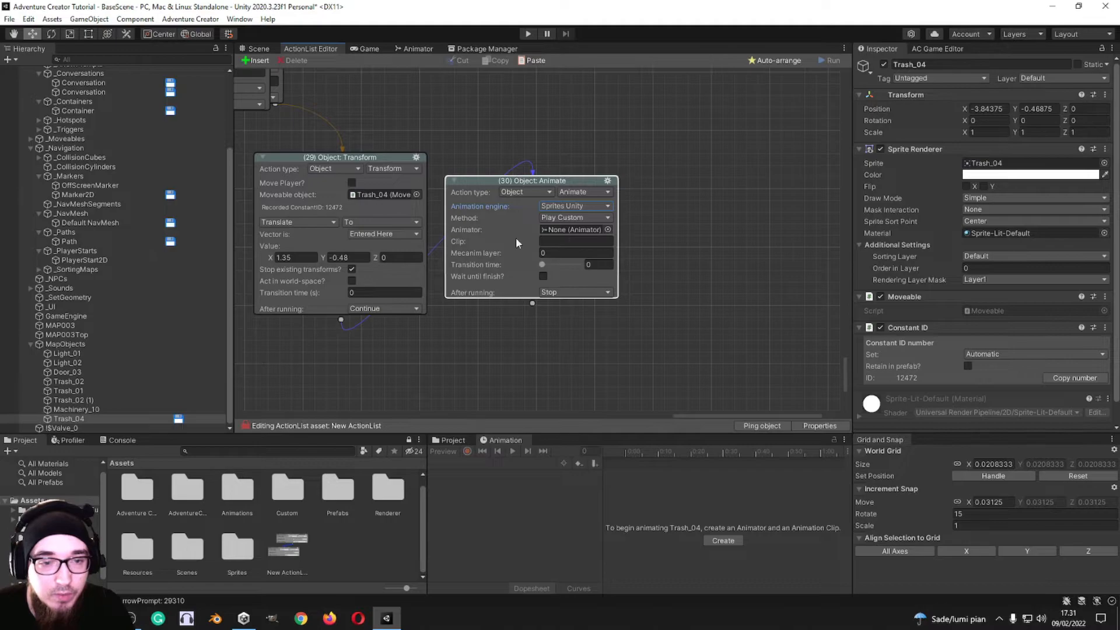
pyautogui.click(607, 229)
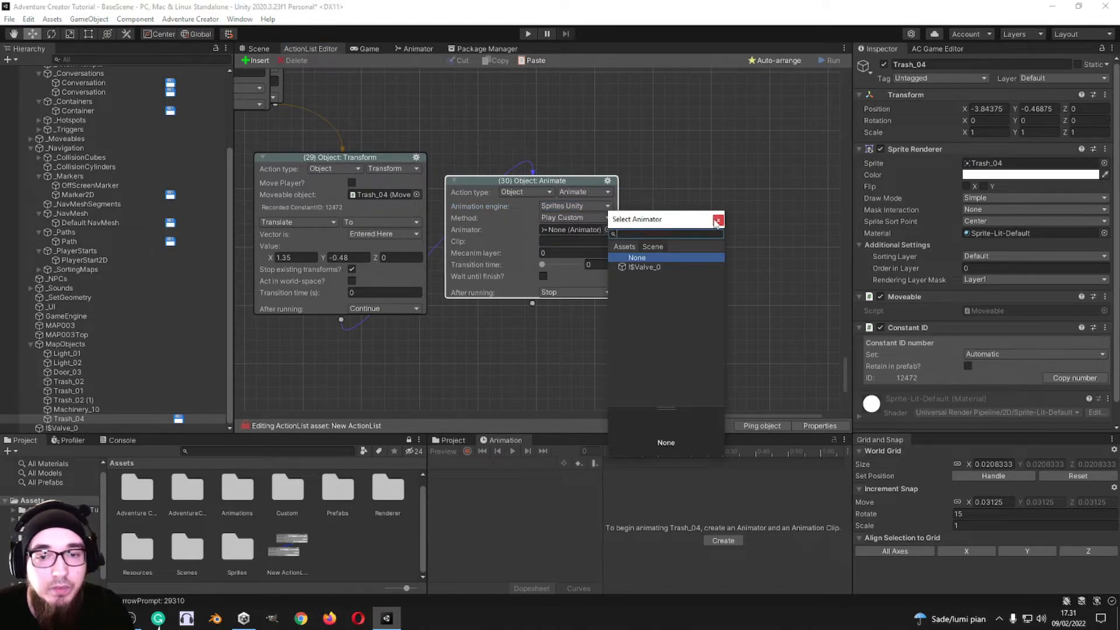
pyautogui.click(718, 220)
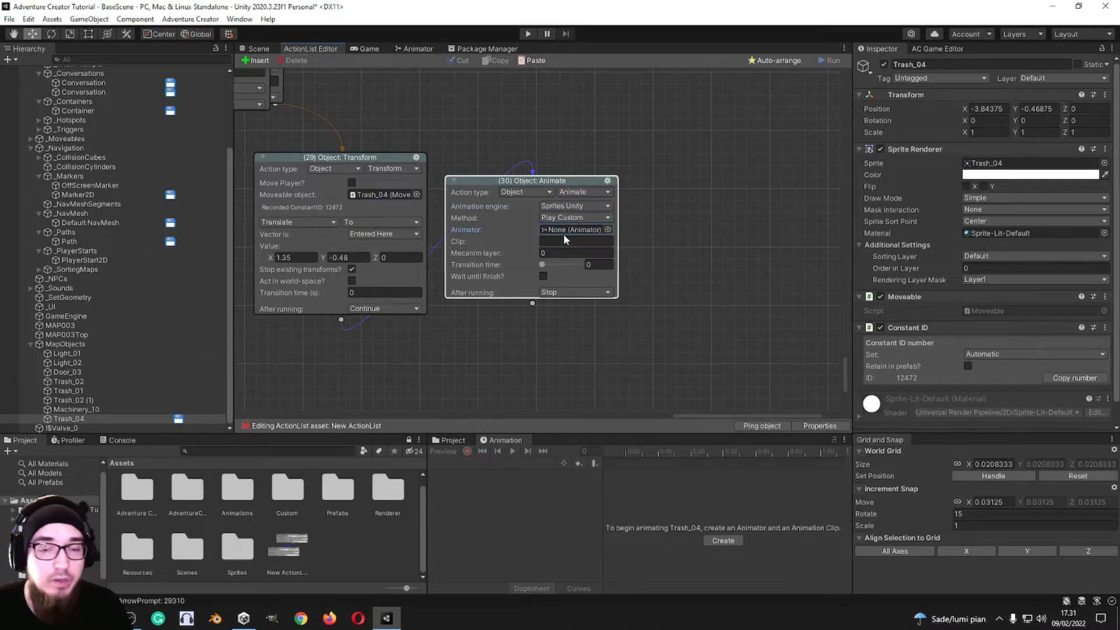
# Step: Review the animation engine and method options of the Animate action
pyautogui.click(582, 206)
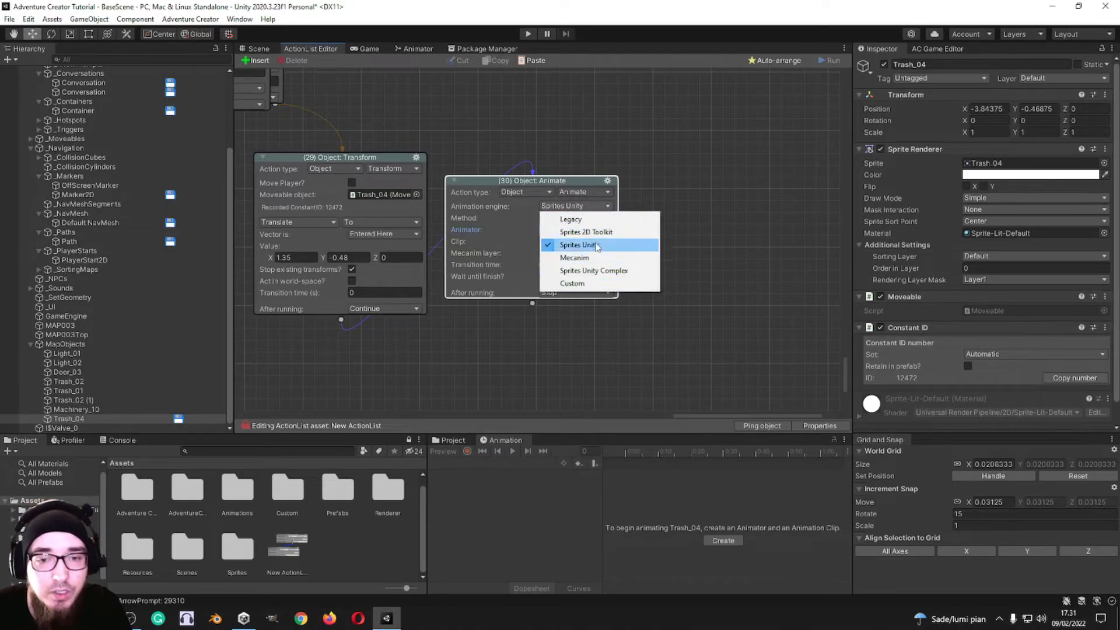
pyautogui.click(660, 180)
pyautogui.click(579, 218)
pyautogui.click(676, 192)
pyautogui.click(568, 219)
pyautogui.click(578, 244)
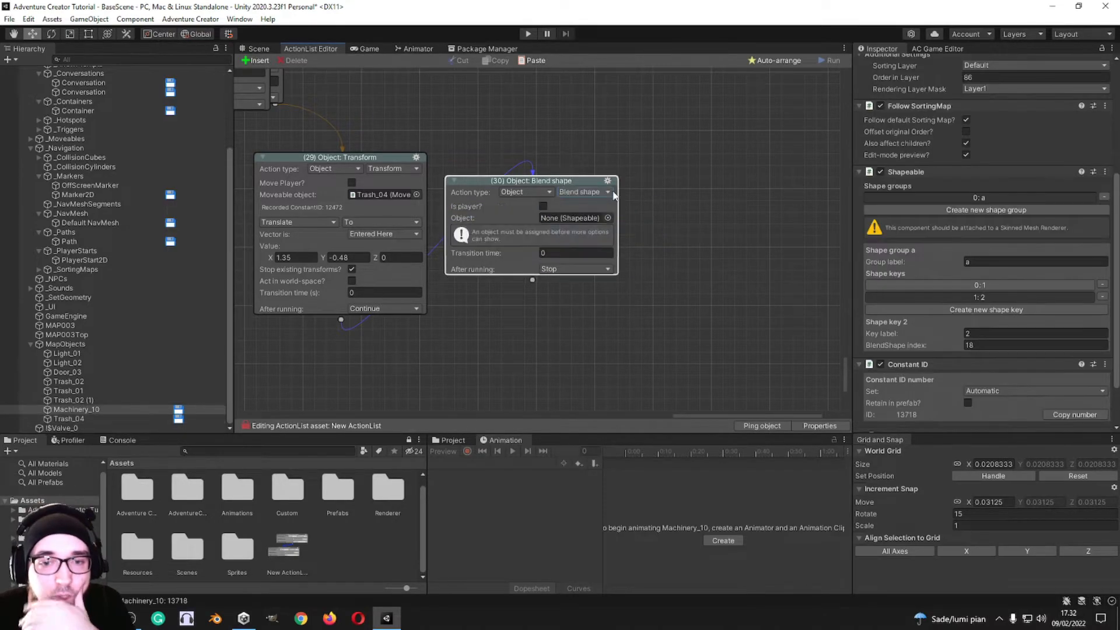
# Step: Switch action 30 to Object: Call event, add an entry to its Unity Event list and look at the entry's object options
pyautogui.click(586, 193)
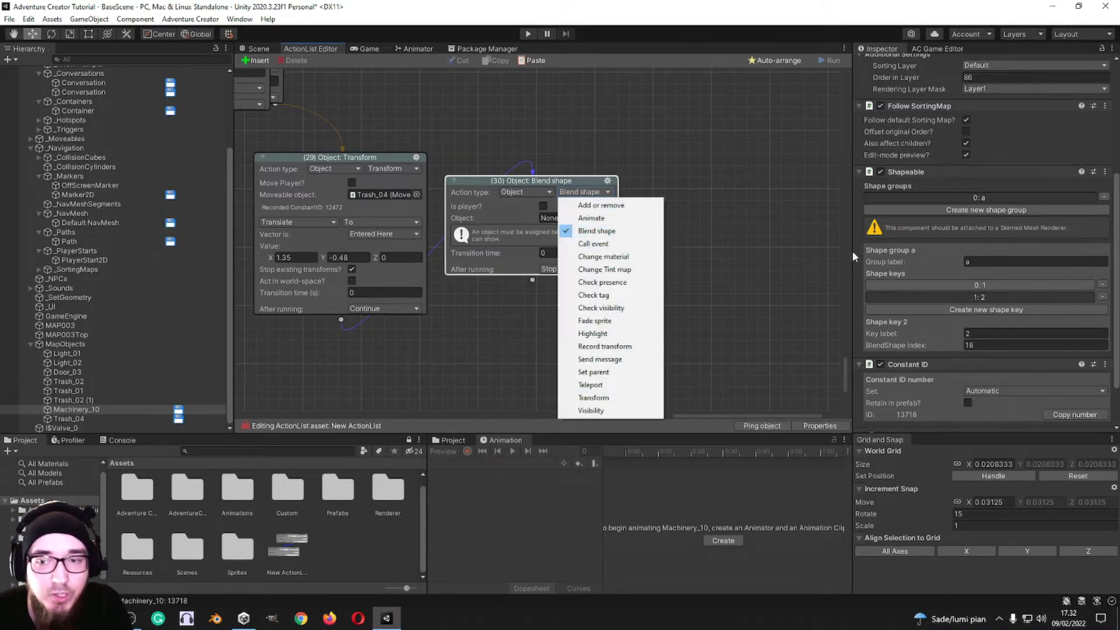
pyautogui.click(618, 247)
pyautogui.click(584, 252)
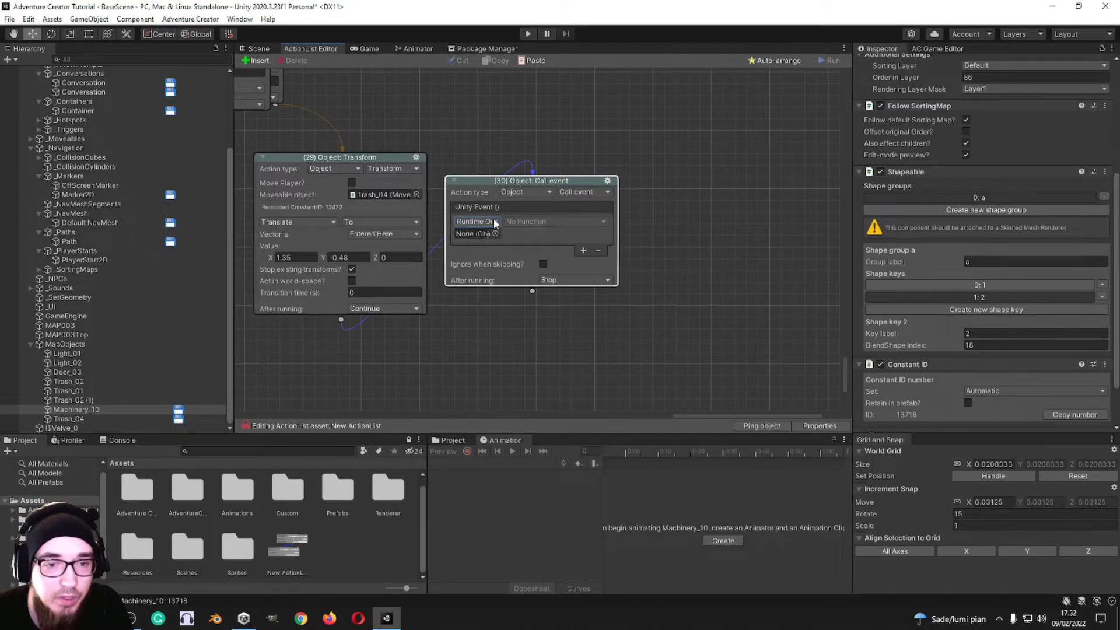
pyautogui.click(476, 222)
pyautogui.click(521, 260)
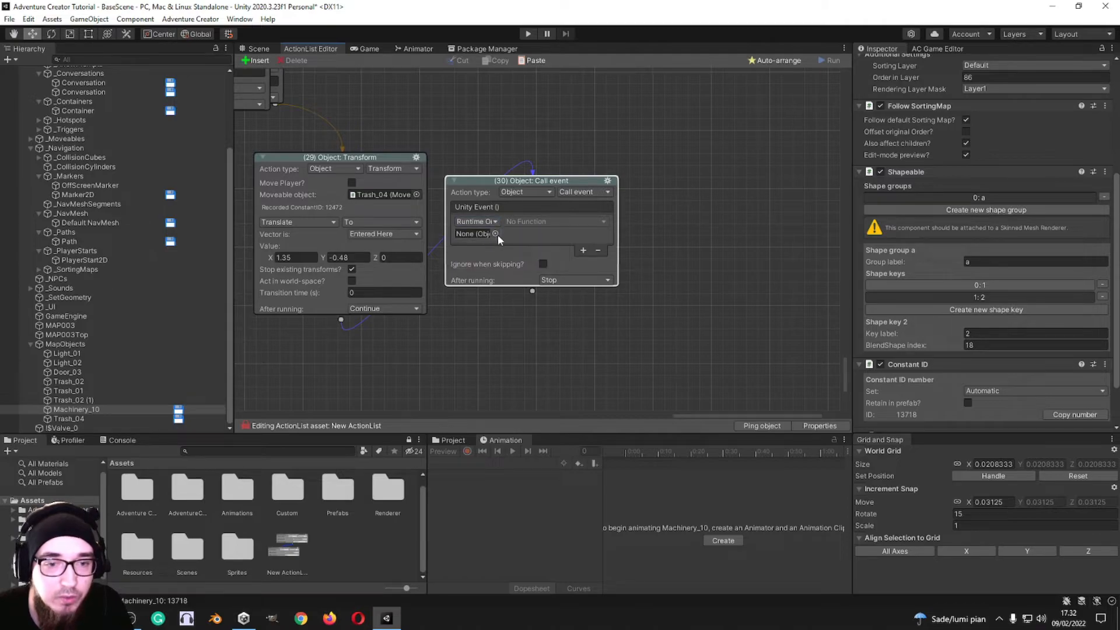
pyautogui.click(496, 234)
pyautogui.click(608, 226)
# Step: Switch action 30 through Change material, Change Tint map and Check presence
pyautogui.click(584, 192)
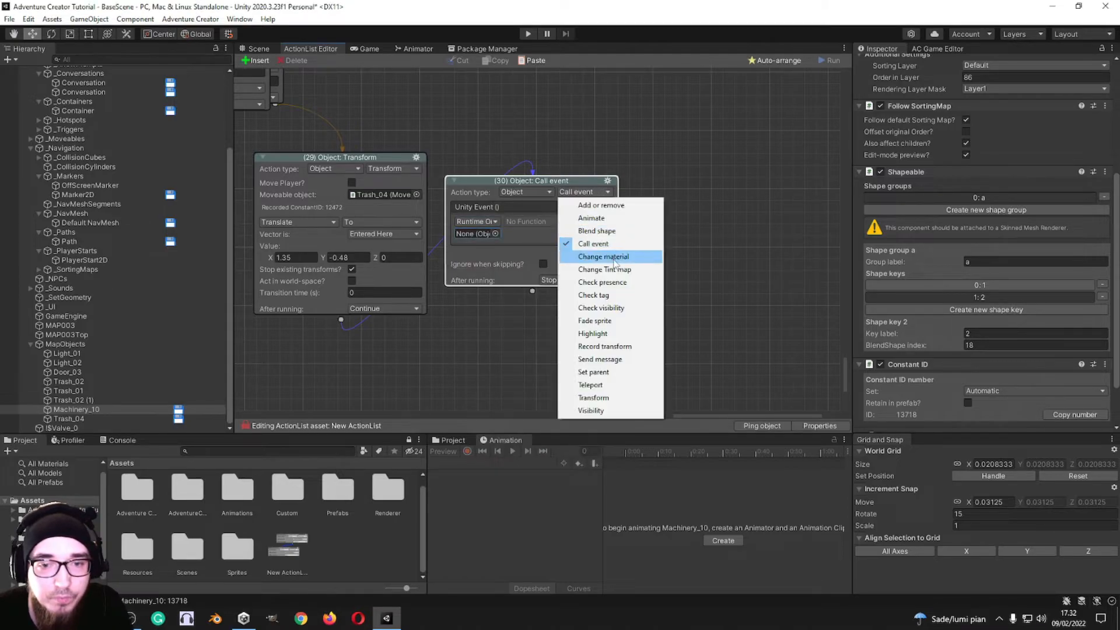
pyautogui.click(535, 257)
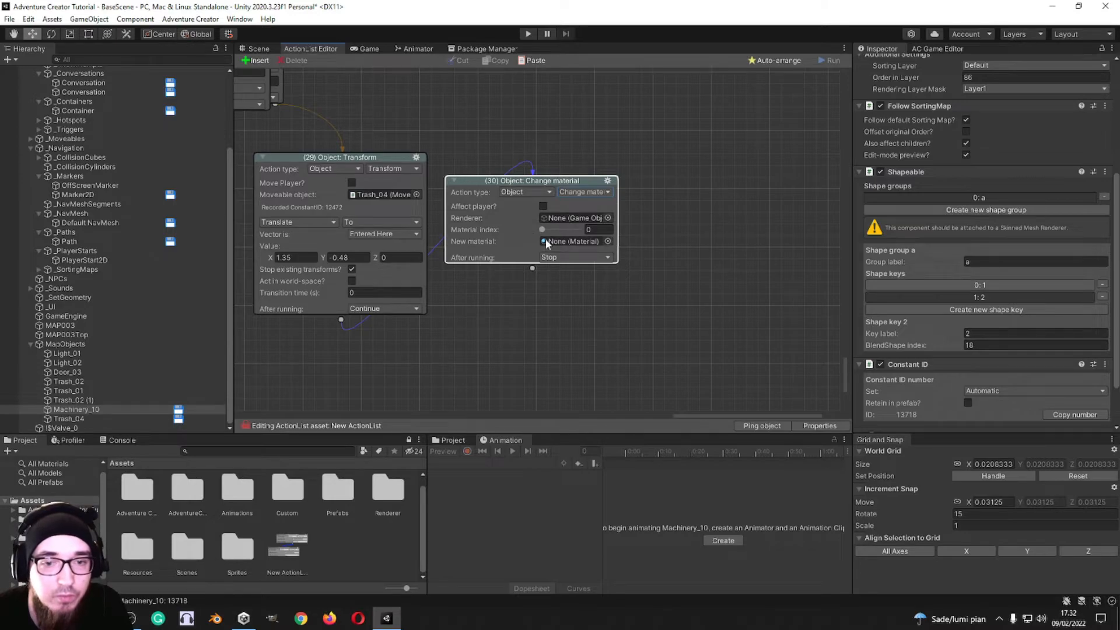
pyautogui.click(581, 193)
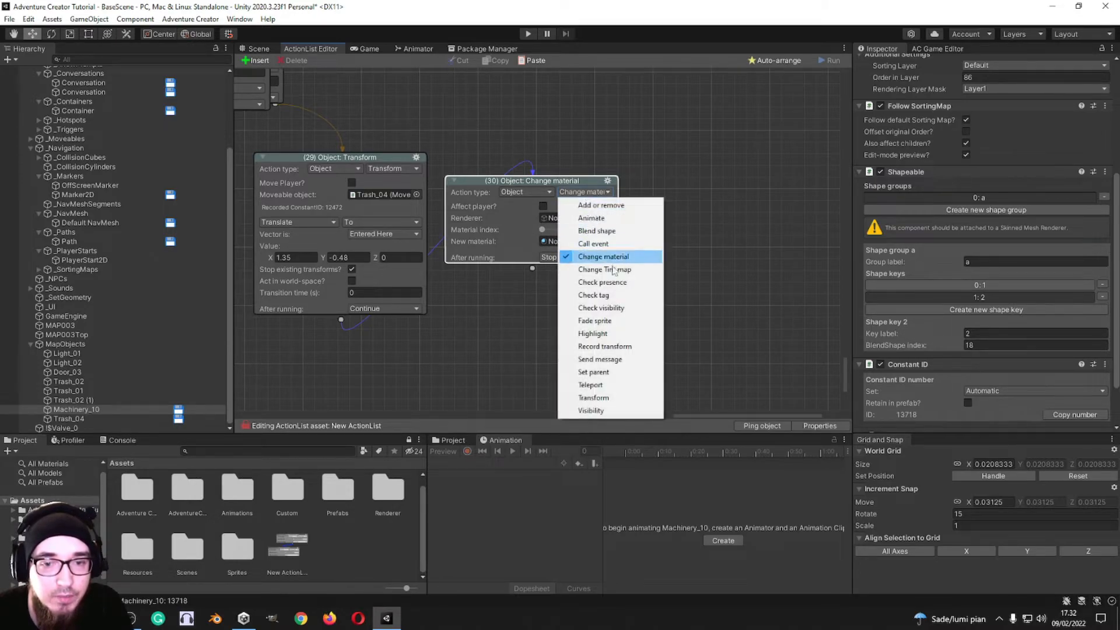
pyautogui.click(605, 269)
pyautogui.click(587, 193)
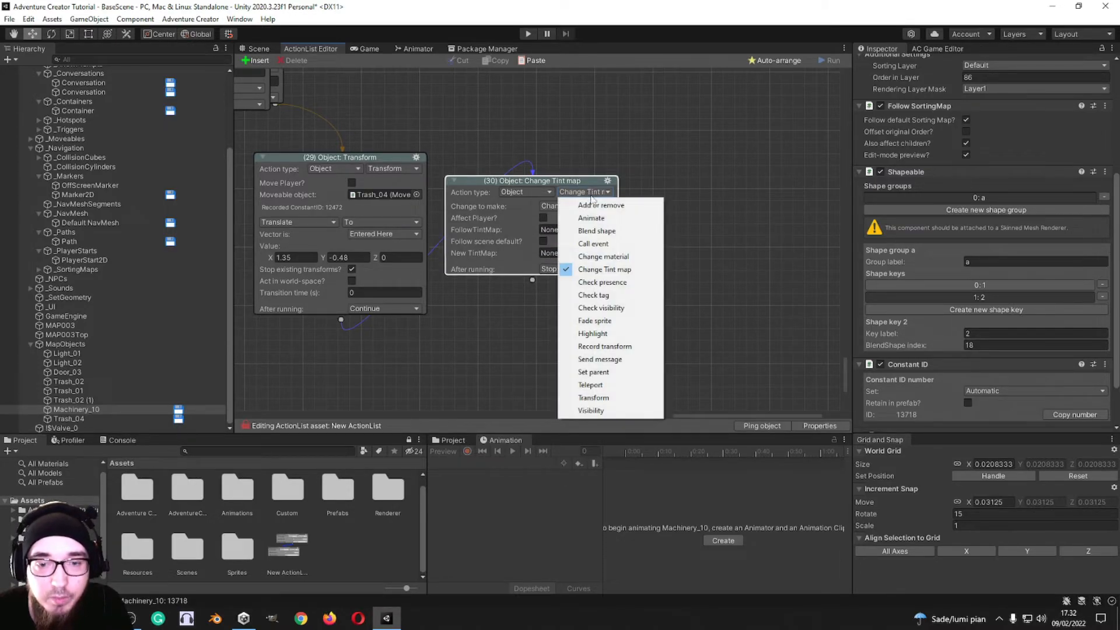
pyautogui.click(602, 281)
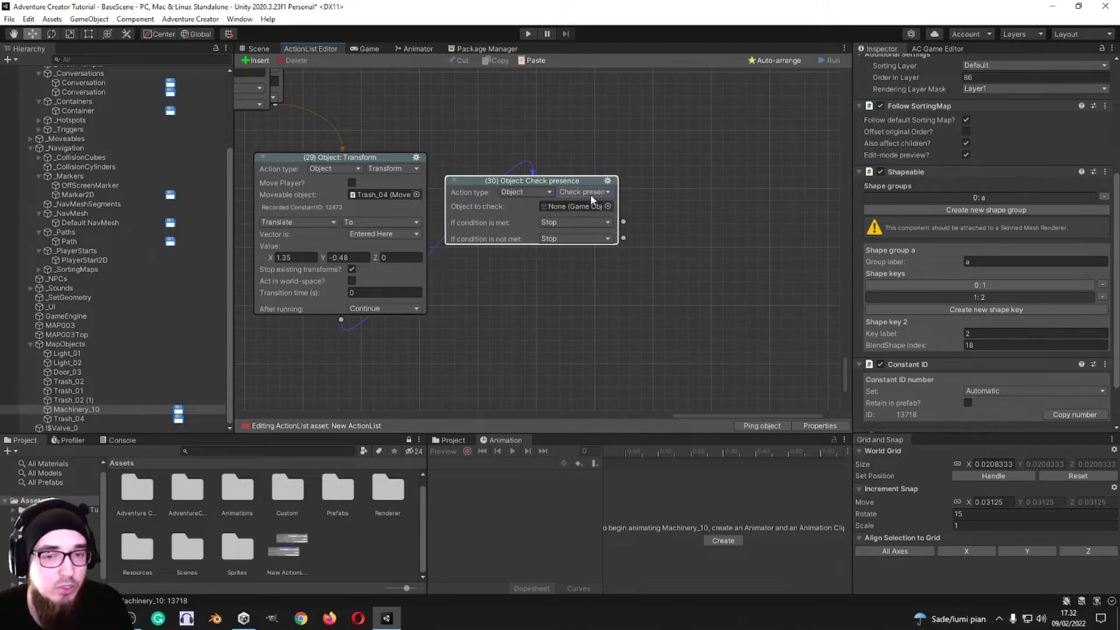
# Step: Switch action 30 to Object: Check tag and enter "player" as the tag to check
pyautogui.click(602, 193)
pyautogui.click(584, 297)
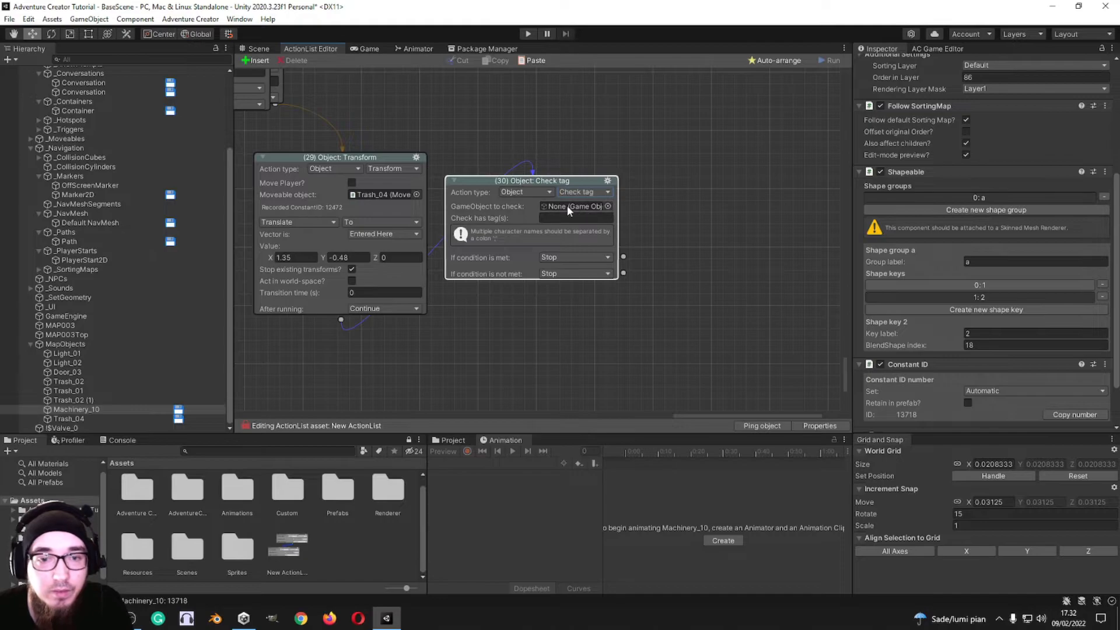
pyautogui.click(553, 219)
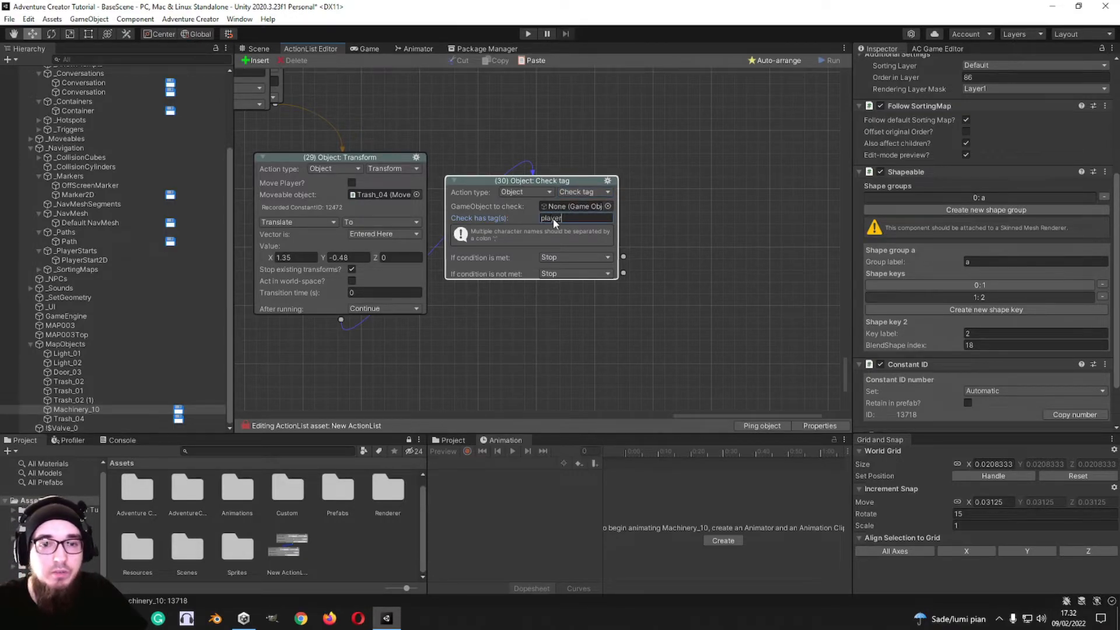
# Step: Switch action 30 to Object: Check visibility and review the In Scene and In Camera options for the visibility to check
pyautogui.click(597, 191)
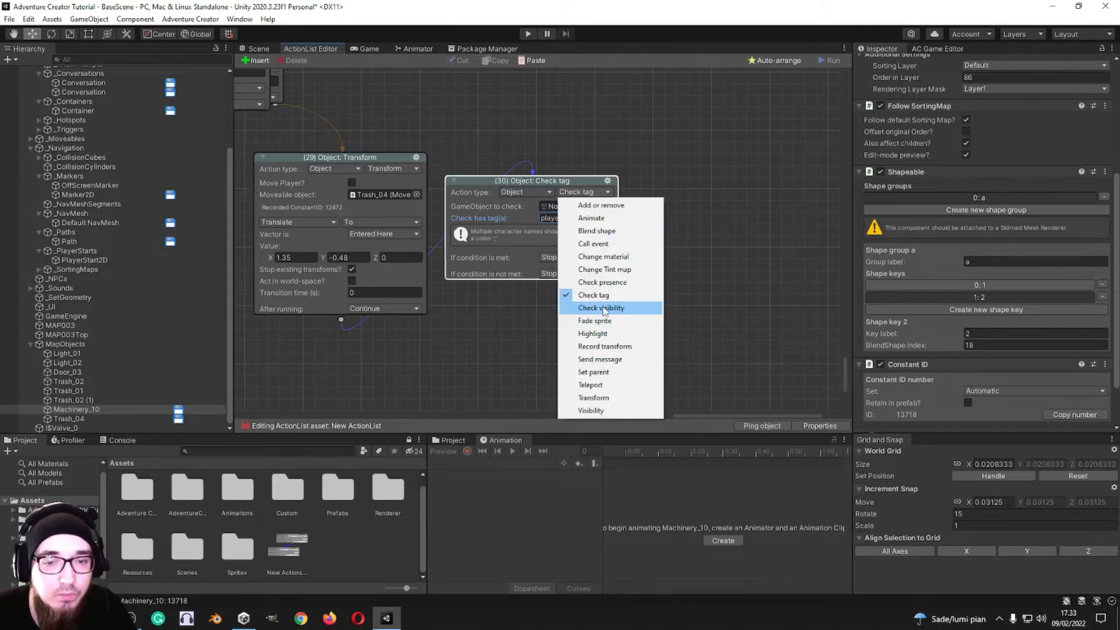
pyautogui.click(602, 308)
pyautogui.click(574, 216)
pyautogui.click(608, 218)
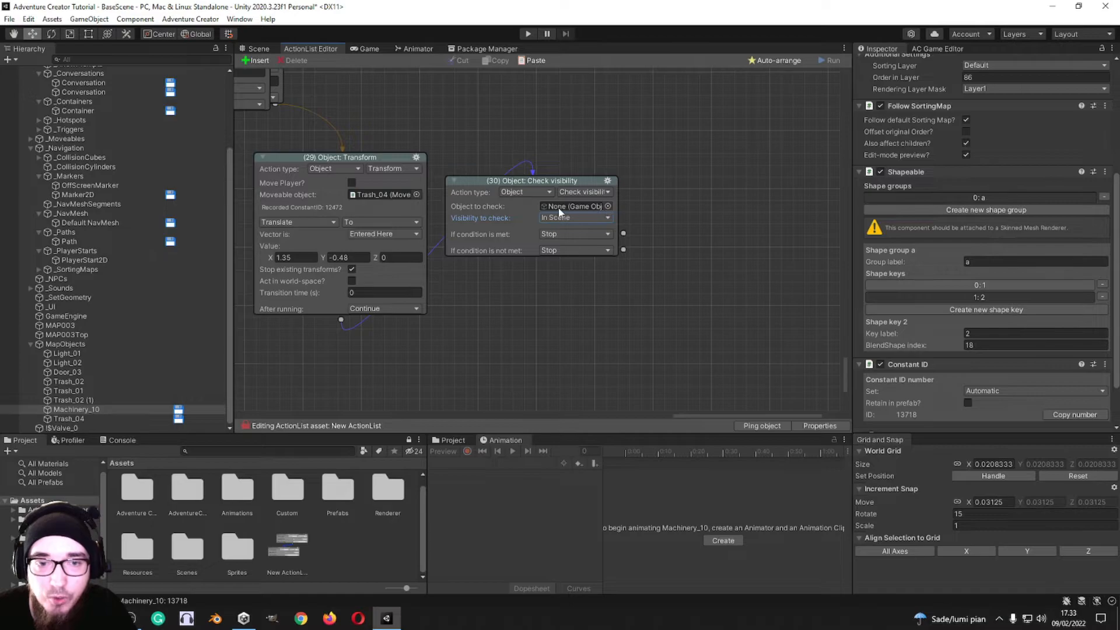
pyautogui.click(566, 216)
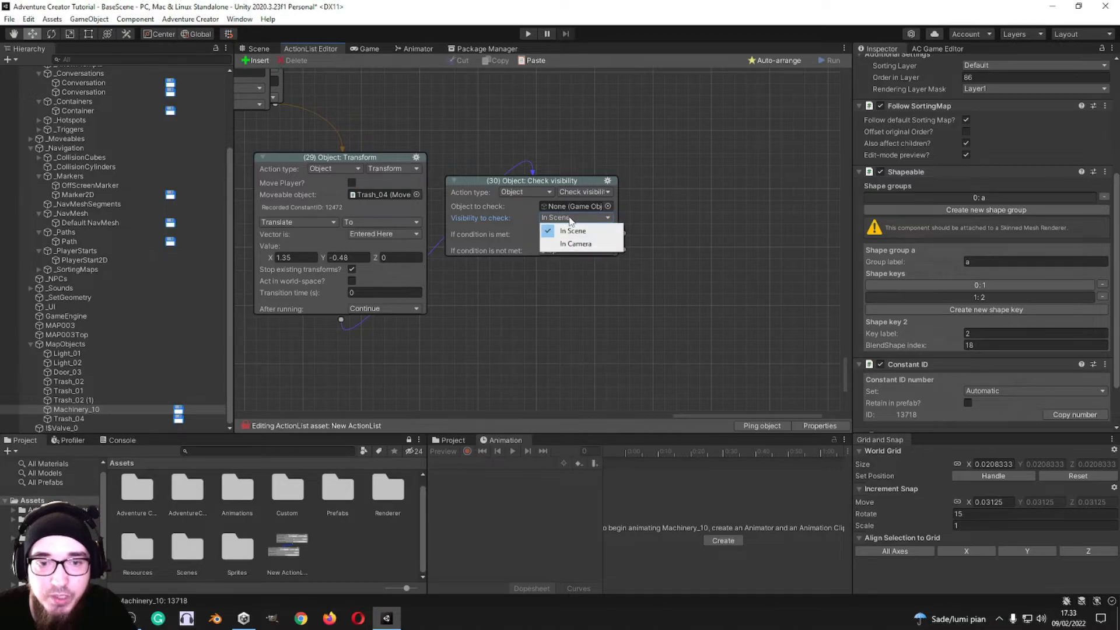
# Step: Switch action 30 to Object: Fade sprite and check the scene for available sprite faders
pyautogui.click(585, 193)
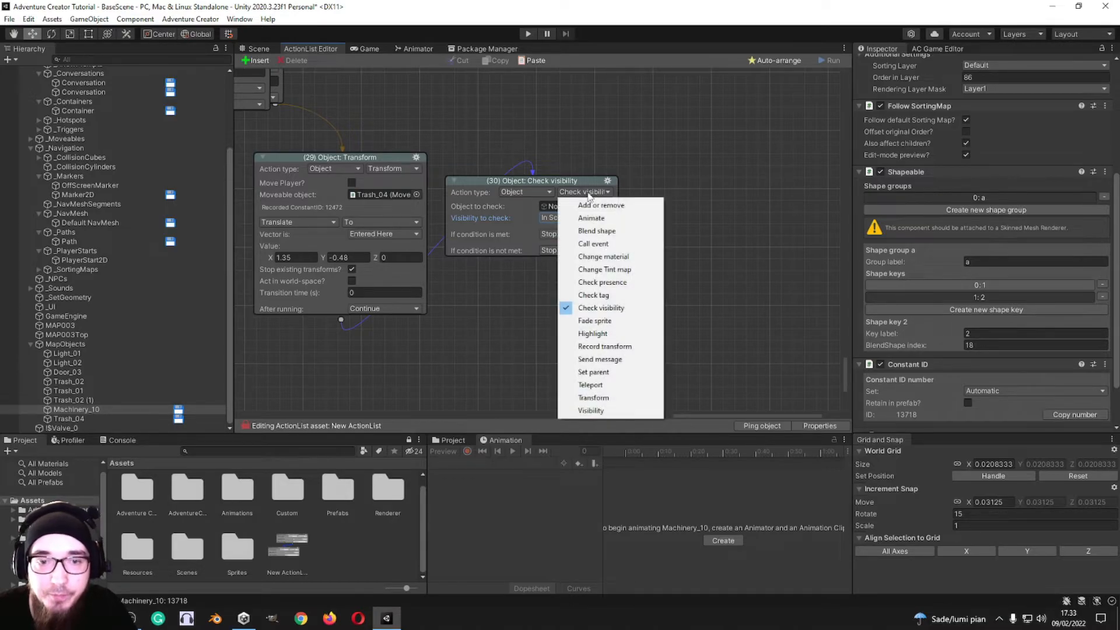
pyautogui.click(595, 321)
pyautogui.click(608, 206)
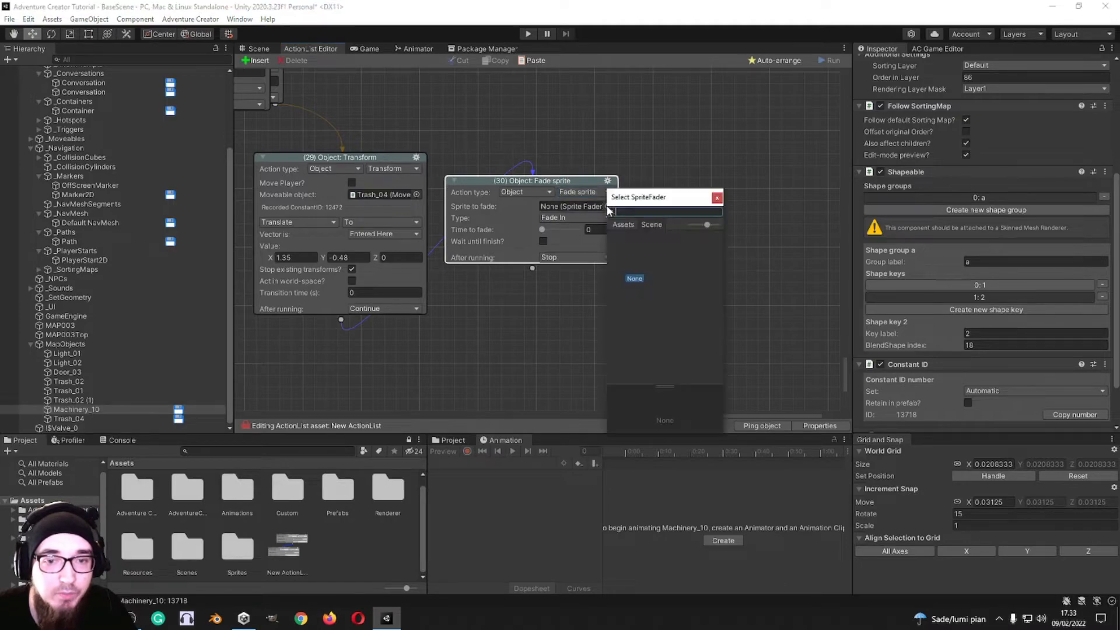
pyautogui.click(719, 199)
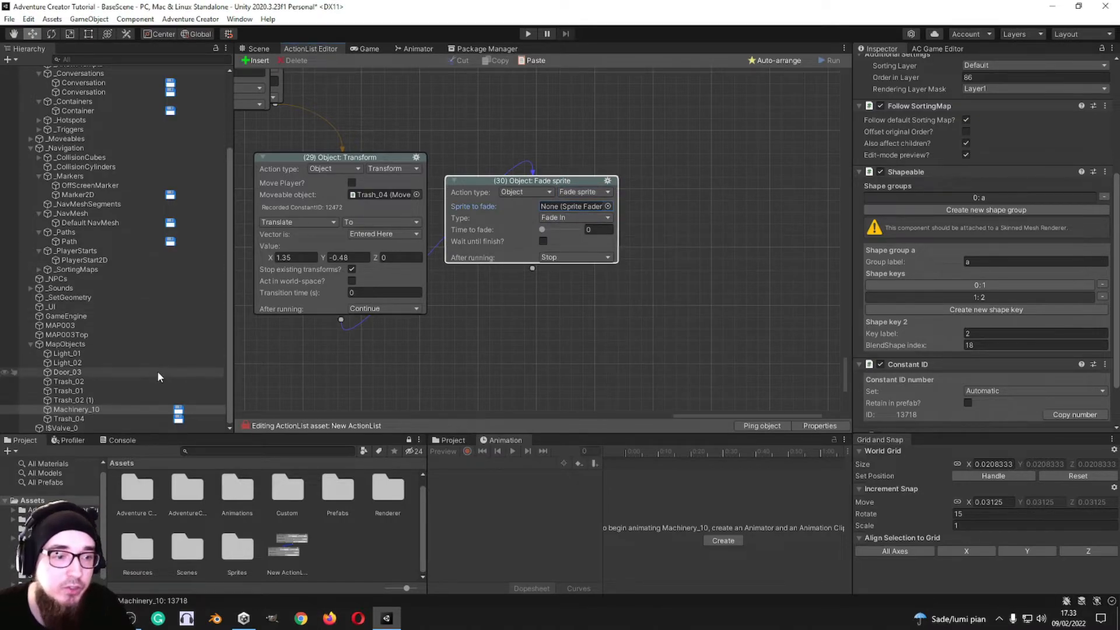
# Step: Add a Sprite fader component to Trash_01 in the scene
pyautogui.click(73, 391)
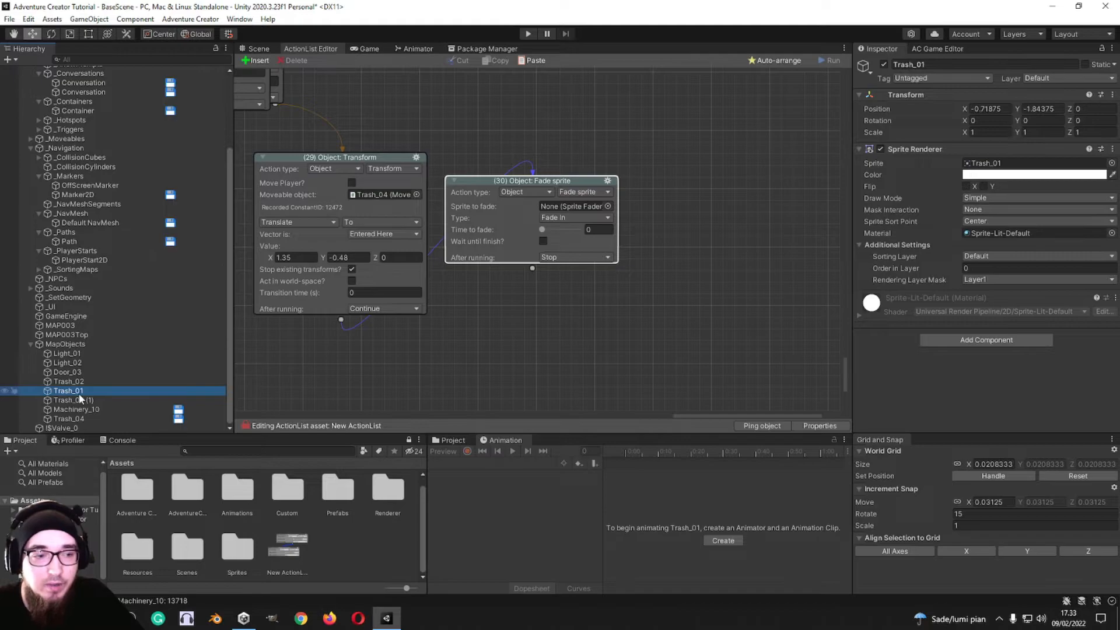
pyautogui.click(1013, 339)
pyautogui.write('fade')
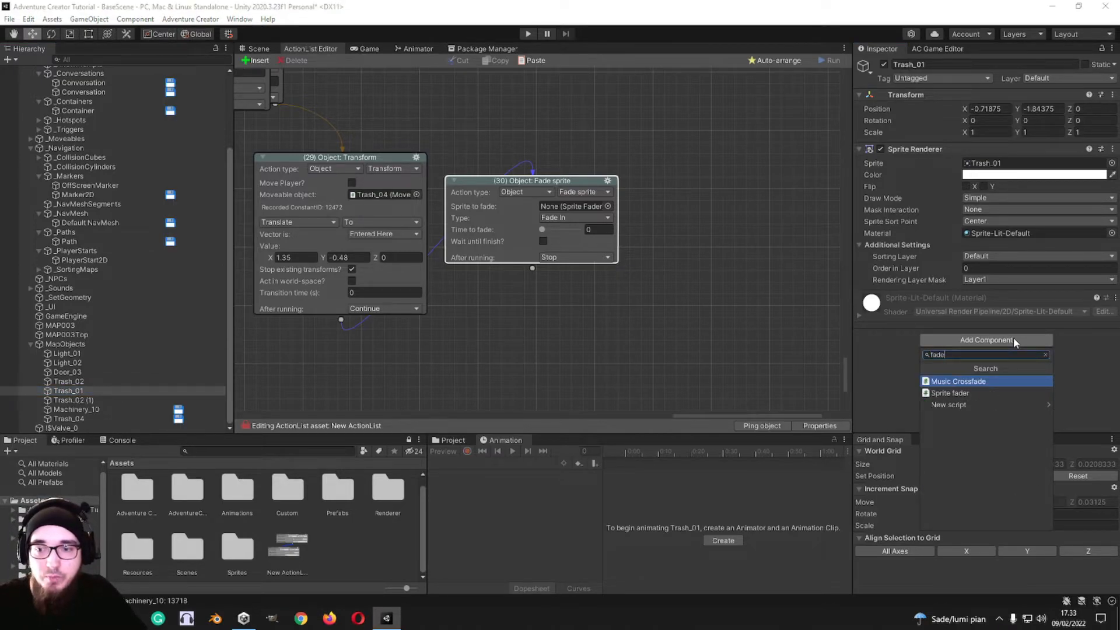
pyautogui.click(981, 396)
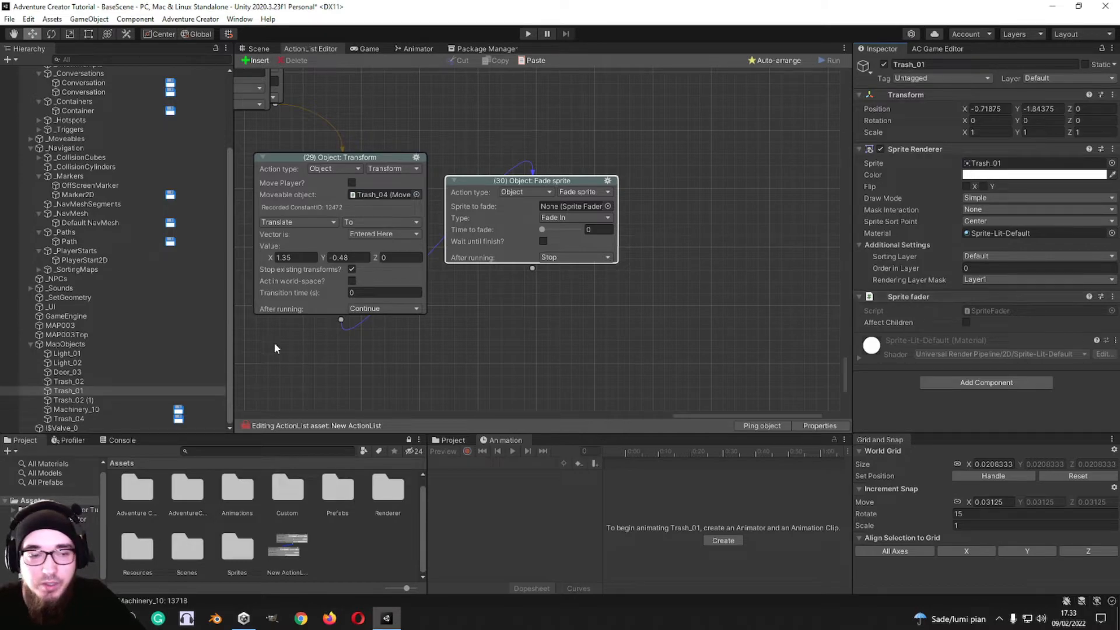
# Step: Assign Trash_01 as the sprite to fade in action 30, with a 1.6 s fade-in and waiting until it finishes
pyautogui.moveTo(68, 391); pyautogui.dragTo(573, 205)
pyautogui.click(575, 233)
pyautogui.click(671, 231)
pyautogui.moveTo(541, 246); pyautogui.dragTo(549, 247)
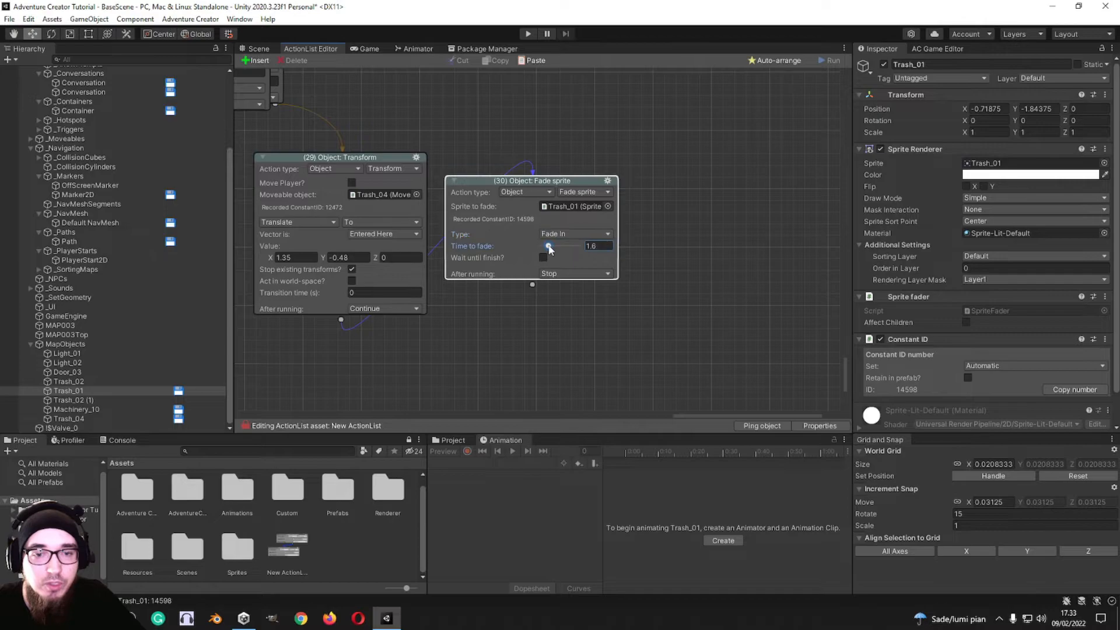
pyautogui.click(542, 258)
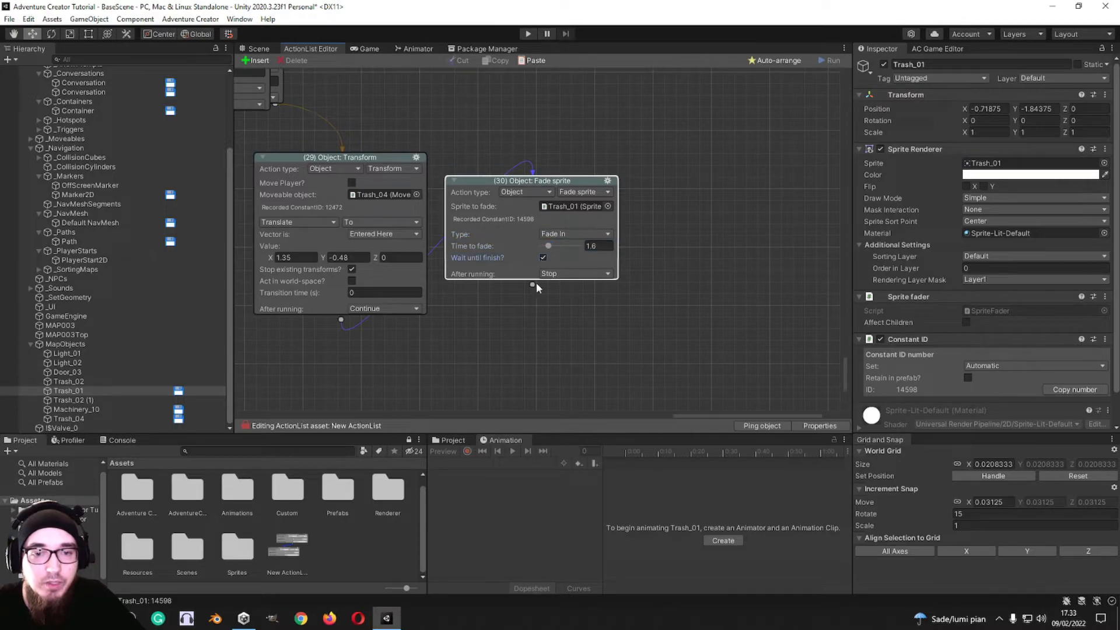
# Step: Switch action 30 to Object: Highlight, review what can be highlighted, keep Scene Object and check the available highlight objects
pyautogui.click(598, 191)
pyautogui.click(578, 333)
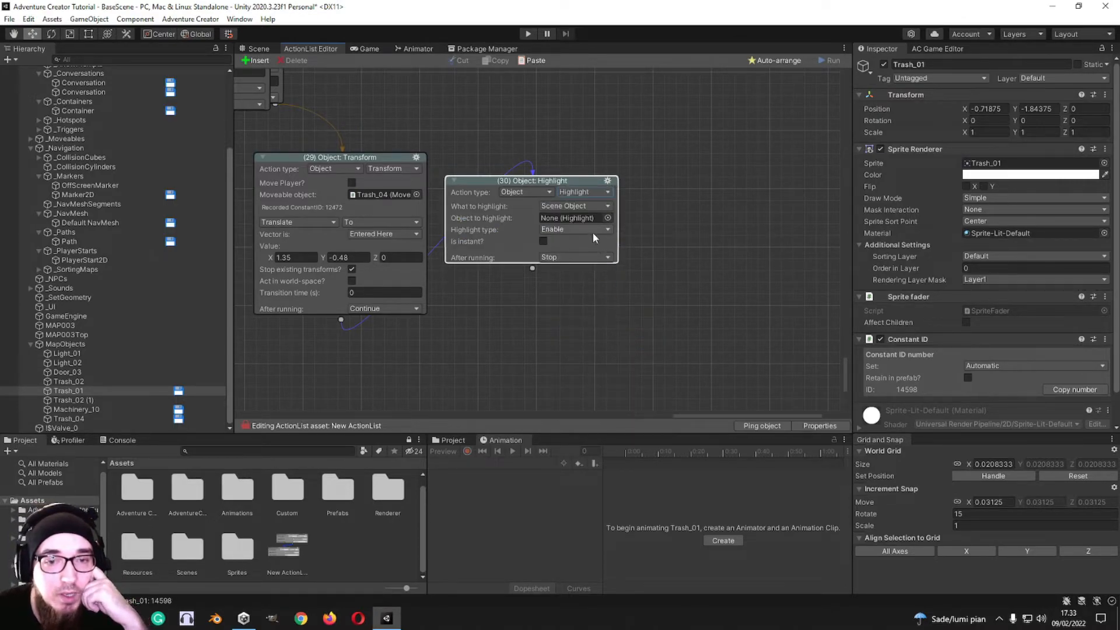
pyautogui.click(588, 206)
pyautogui.click(670, 201)
pyautogui.click(583, 206)
pyautogui.click(573, 232)
pyautogui.click(577, 206)
pyautogui.click(579, 219)
pyautogui.click(608, 219)
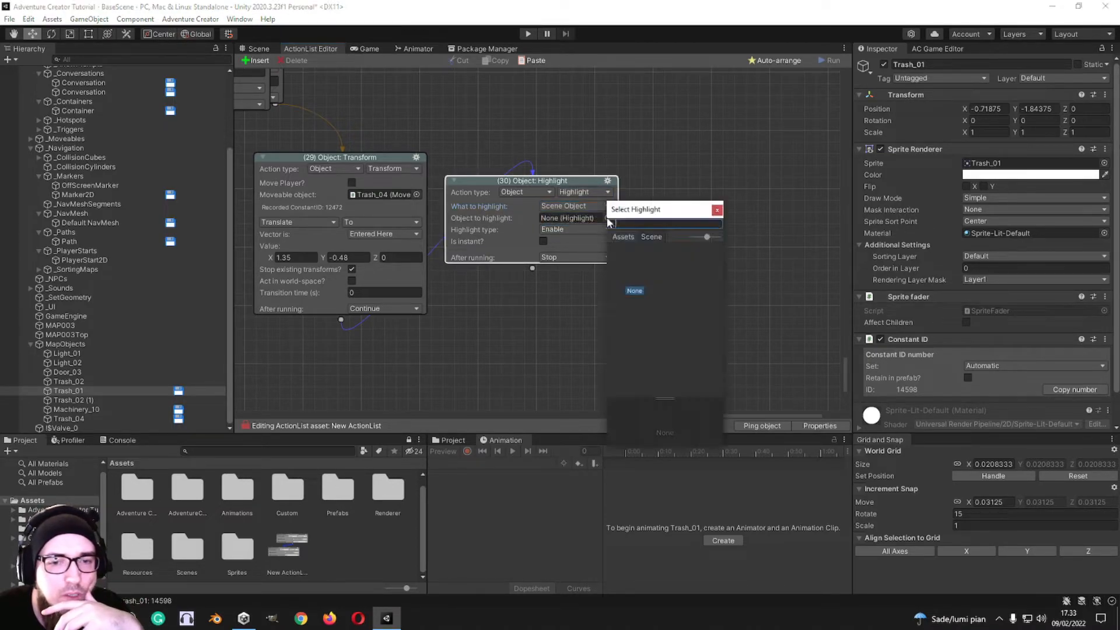
pyautogui.click(717, 210)
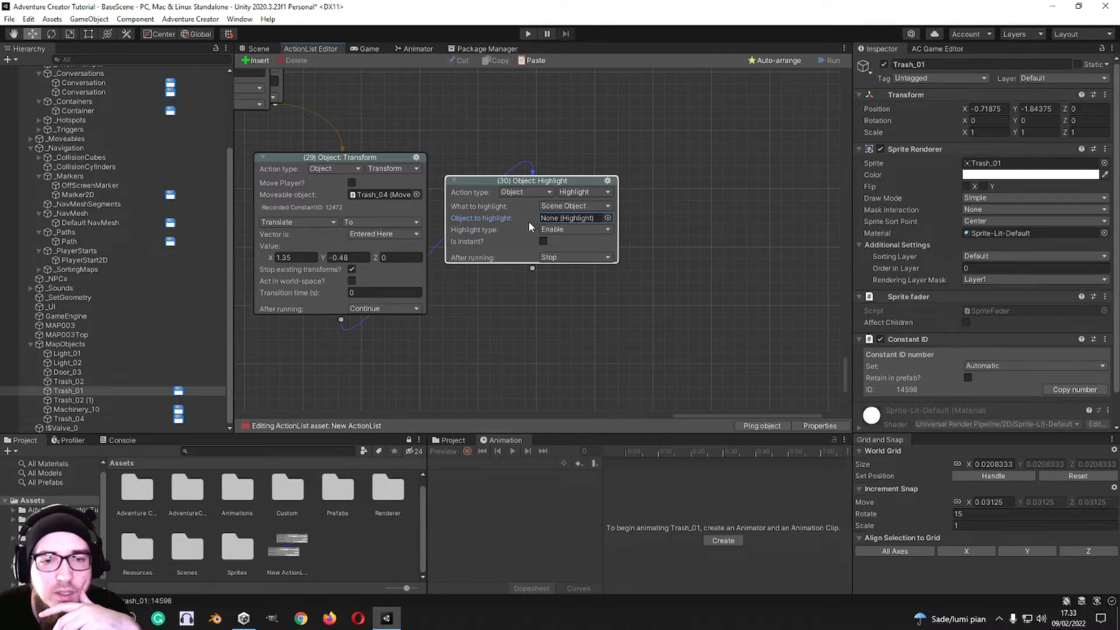
# Step: Add a Highlight component to Trash_02 and assign Trash_02 as the object to highlight in action 30
pyautogui.click(140, 380)
pyautogui.click(1016, 339)
pyautogui.write('hlig')
pyautogui.write('high')
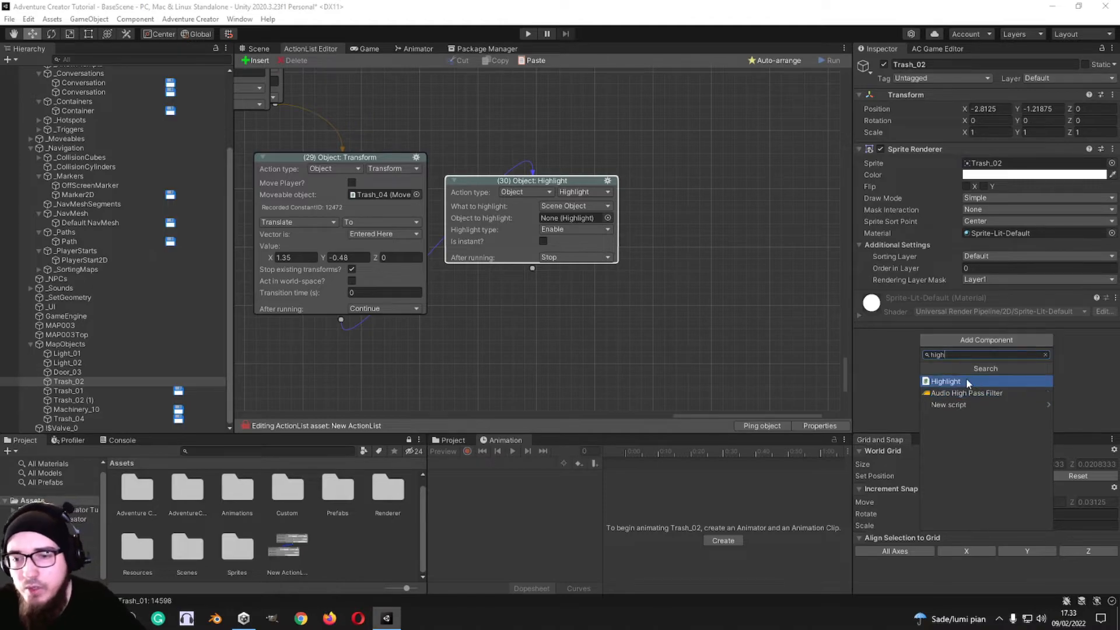
pyautogui.click(963, 380)
pyautogui.scroll(-1, 946, 341)
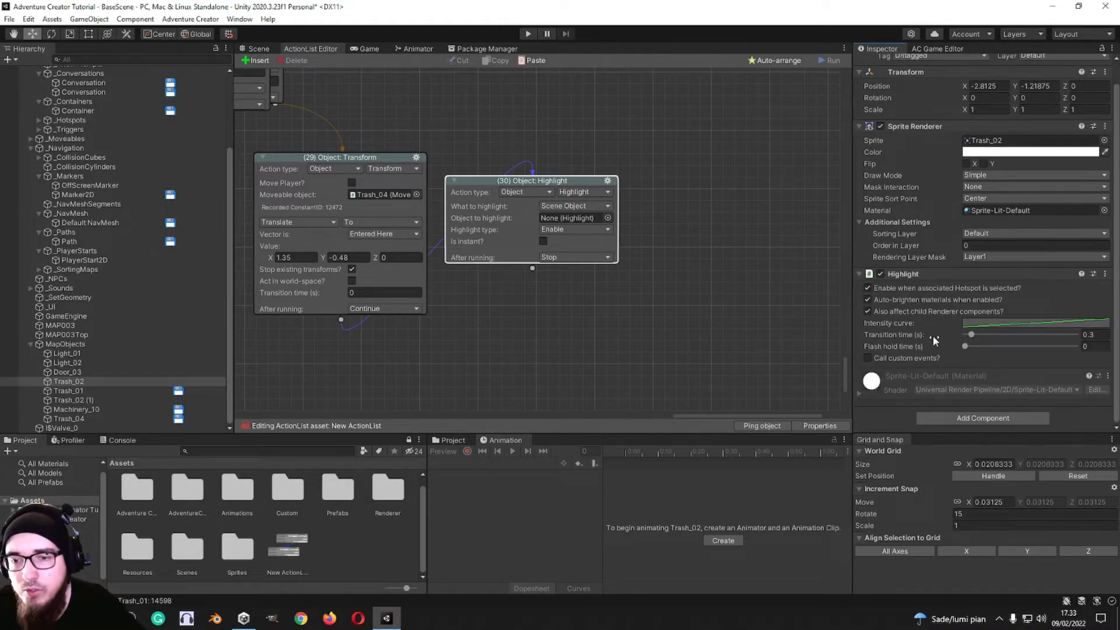
pyautogui.click(966, 420)
pyautogui.click(1068, 423)
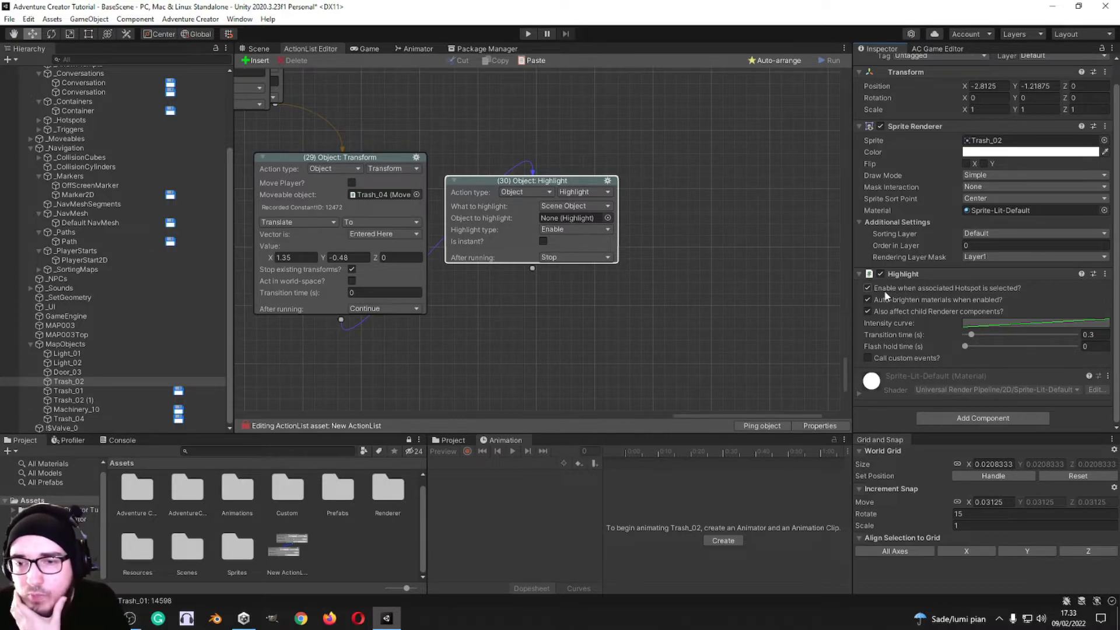
pyautogui.moveTo(905, 315)
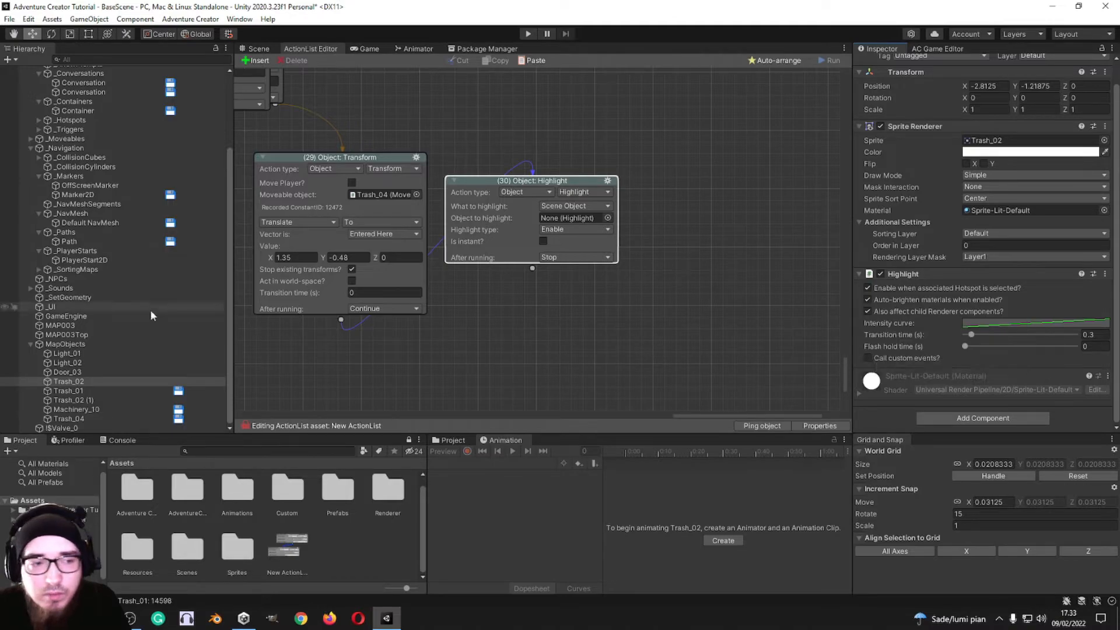
pyautogui.moveTo(90, 384); pyautogui.dragTo(575, 218)
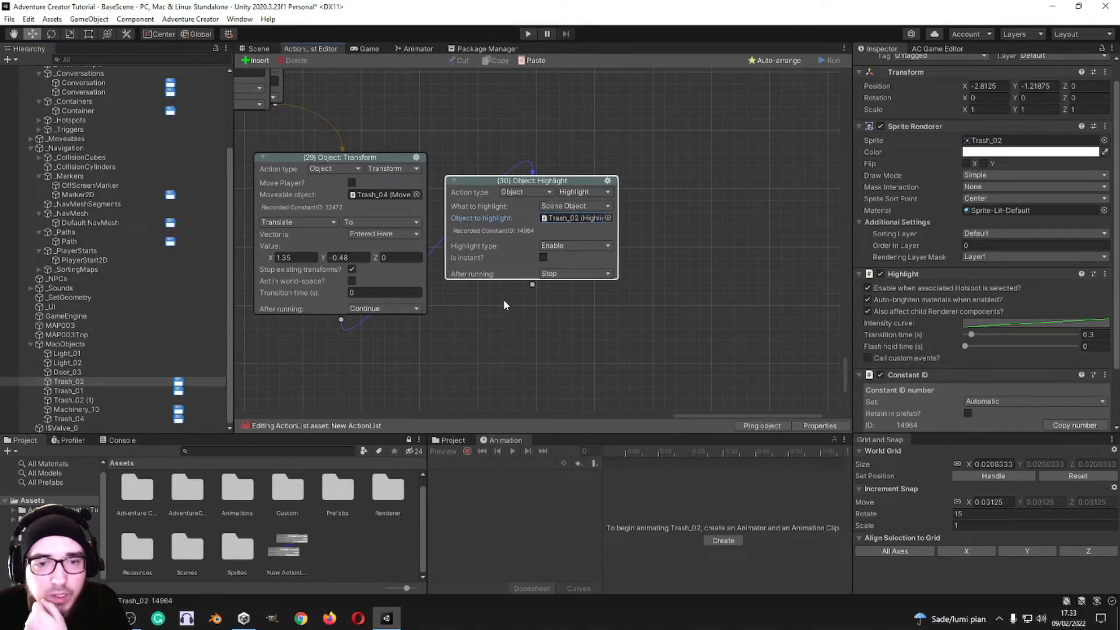
# Step: Append action 32 after the Highlight action as Object: Record transform, recording the global Rotation
pyautogui.moveTo(517, 294); pyautogui.dragTo(516, 300, button='middle')
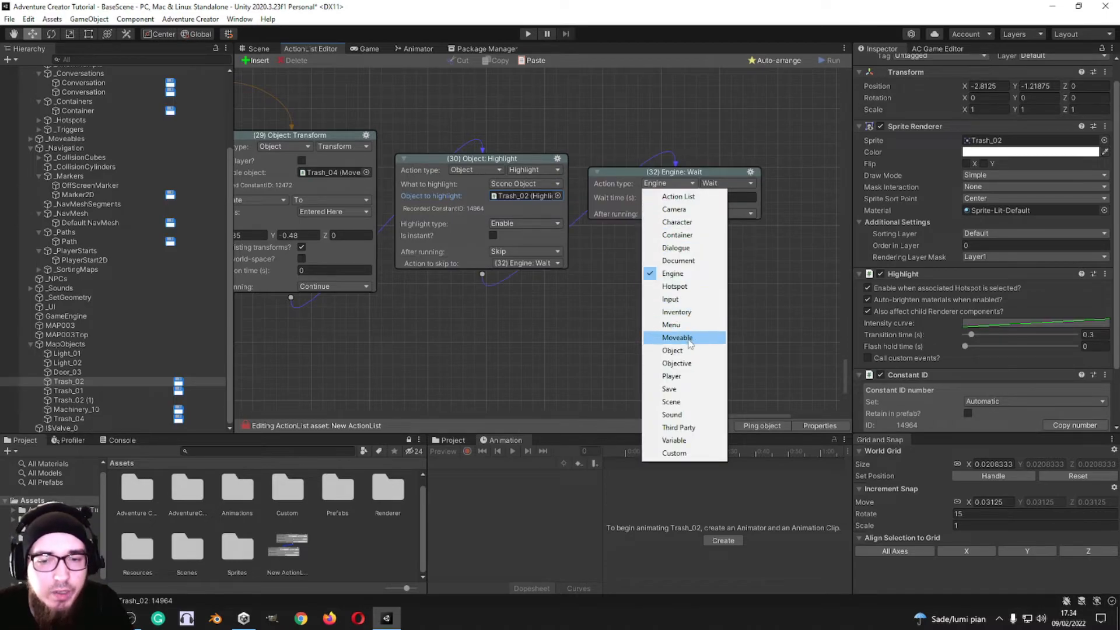
pyautogui.click(672, 350)
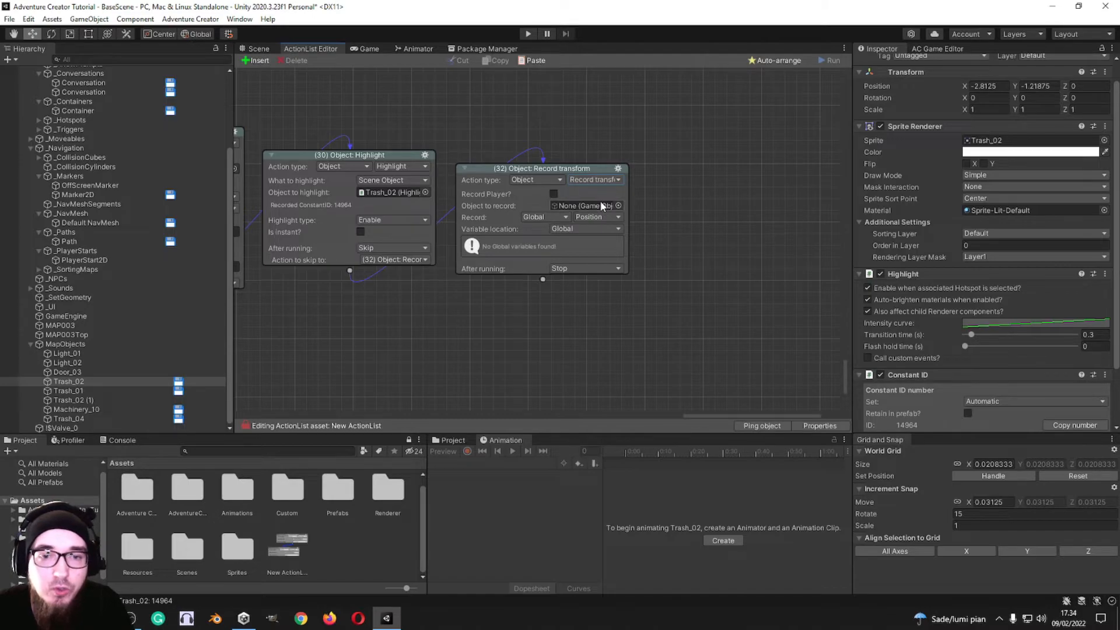
pyautogui.click(542, 216)
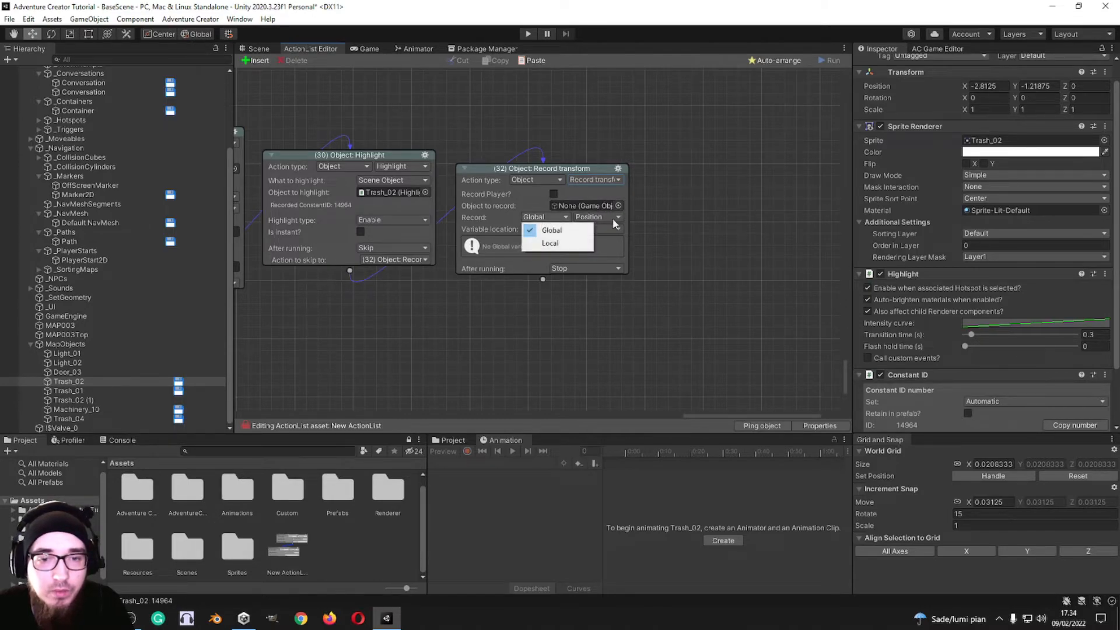
pyautogui.click(598, 216)
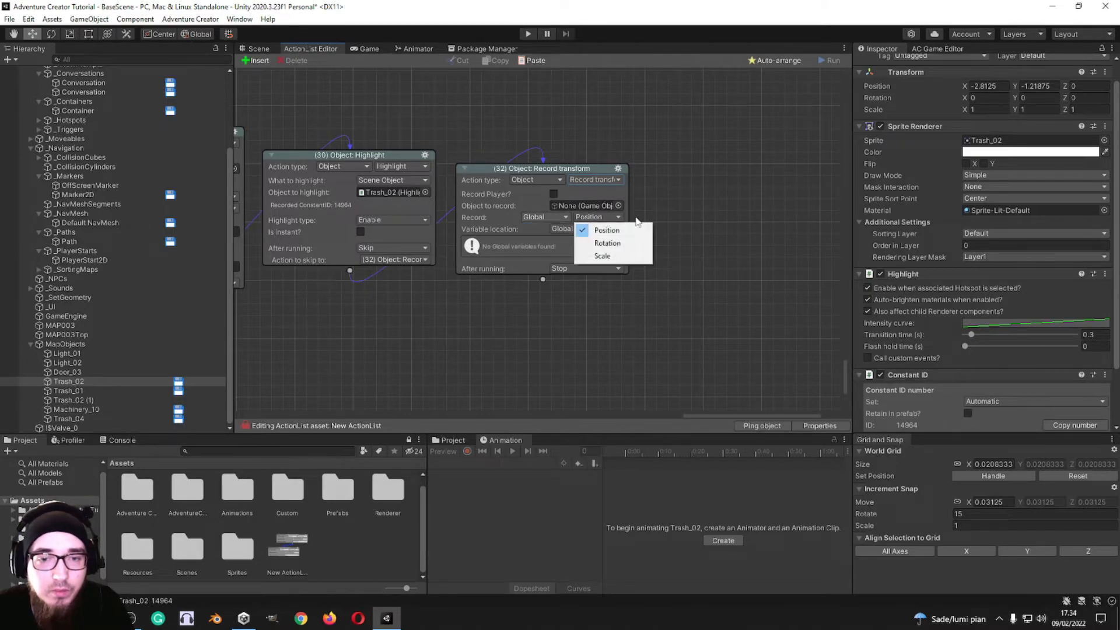
pyautogui.click(607, 243)
# Step: Try Local as the variable location of the Record transform action and return it to Global
pyautogui.click(562, 228)
pyautogui.click(601, 217)
pyautogui.click(561, 229)
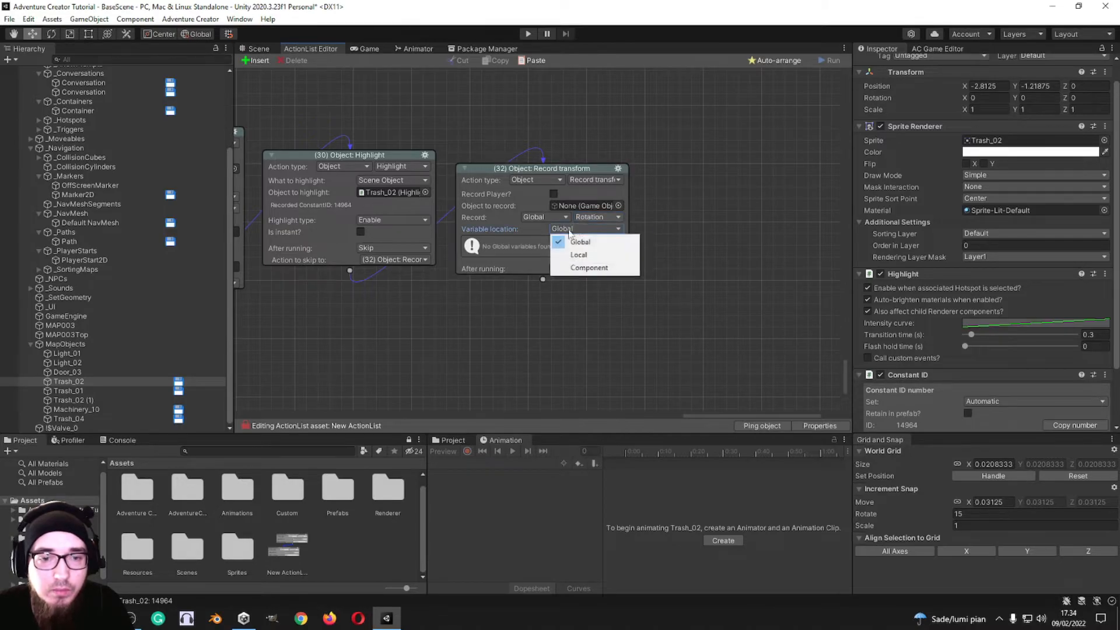
pyautogui.click(505, 253)
pyautogui.click(577, 231)
pyautogui.click(579, 254)
pyautogui.click(582, 231)
pyautogui.click(581, 244)
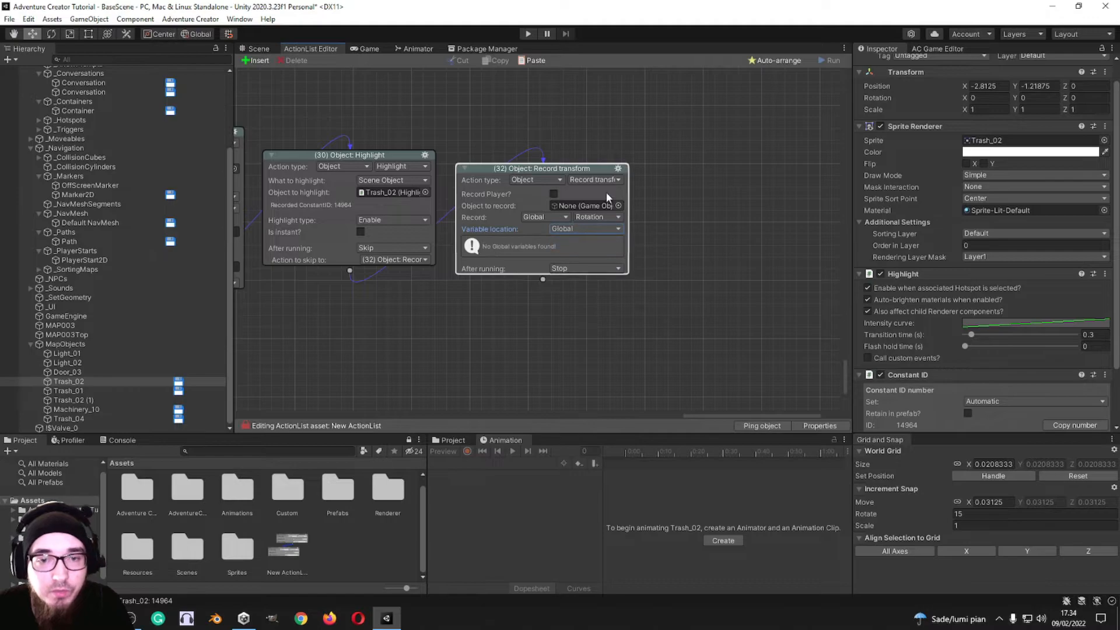
# Step: Switch action 32 to Object: Send message, sending Turn Off to Trigger2D
pyautogui.moveTo(607, 197); pyautogui.dragTo(559, 189, button='middle')
pyautogui.click(554, 172)
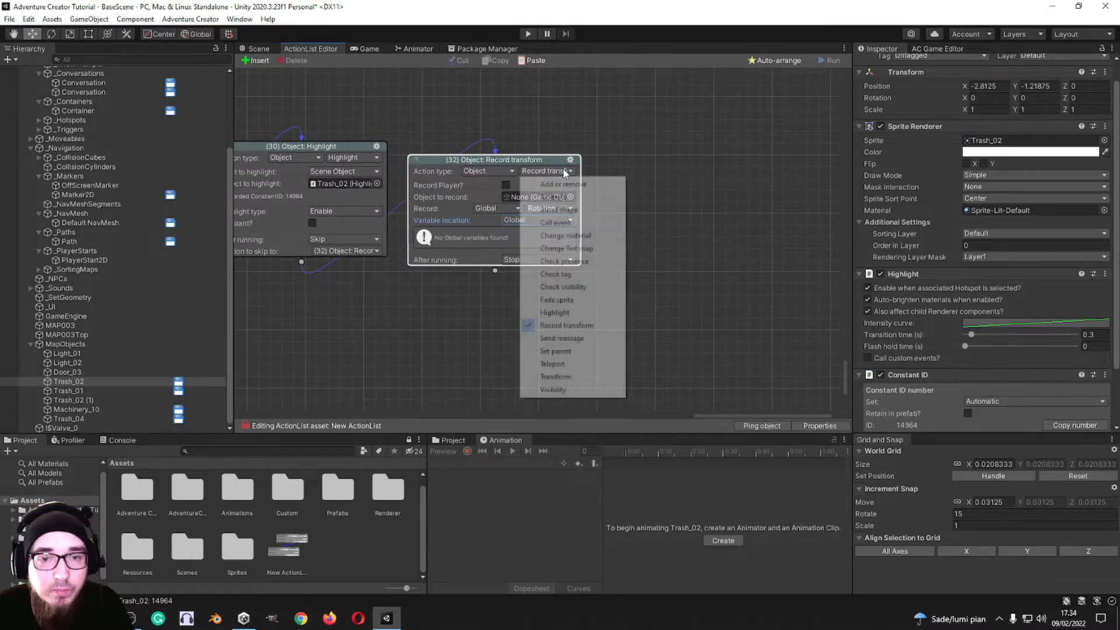
pyautogui.click(561, 338)
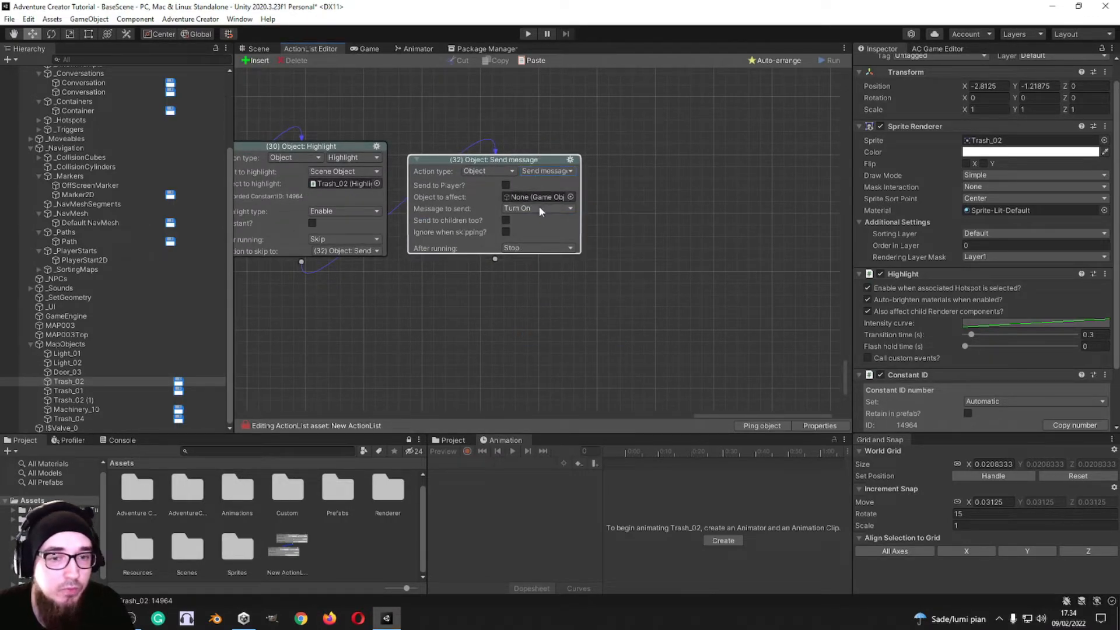
pyautogui.click(570, 197)
pyautogui.scroll(-10, 648, 247)
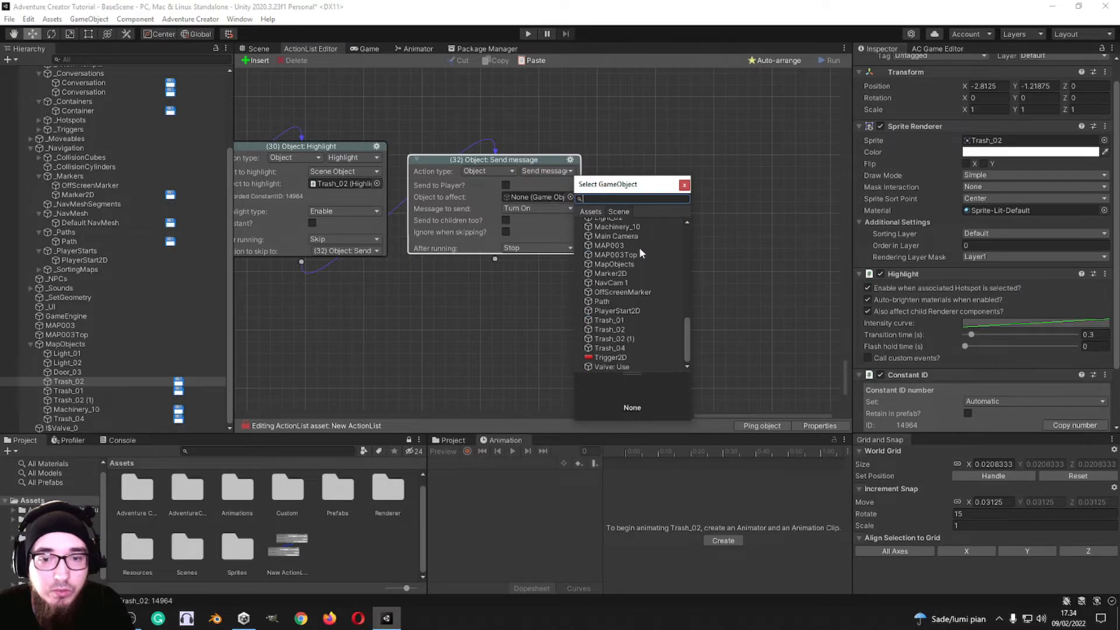
pyautogui.doubleClick(610, 357)
pyautogui.click(527, 224)
pyautogui.click(528, 250)
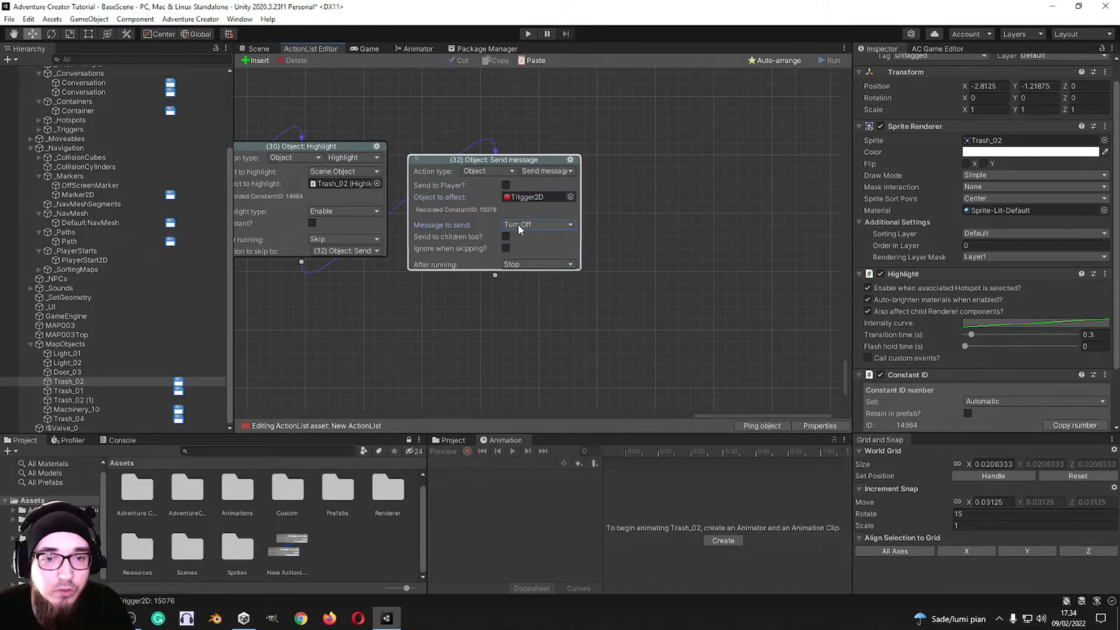
# Step: Look around the map in the scene view and return to the action list
pyautogui.click(260, 48)
pyautogui.moveTo(755, 272); pyautogui.dragTo(377, 239, button='middle')
pyautogui.scroll(-5, 799, 225)
pyautogui.moveTo(800, 225); pyautogui.dragTo(722, 237, button='middle')
pyautogui.click(310, 49)
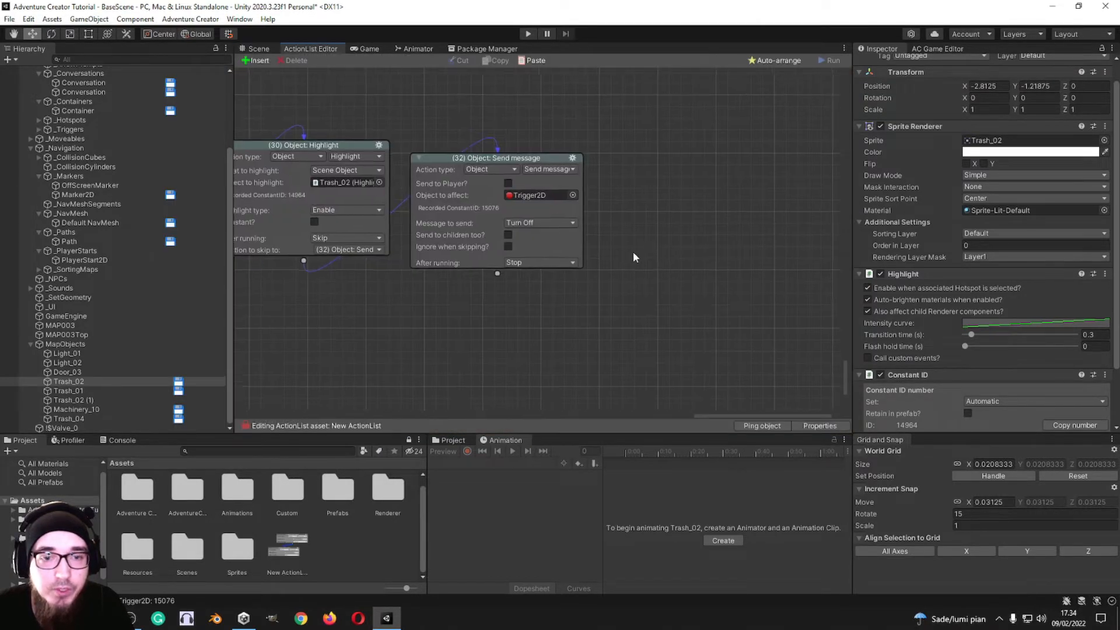
# Step: Try the Custom message in the new action 33, and switch that action to Object: Set parent
pyautogui.click(742, 234)
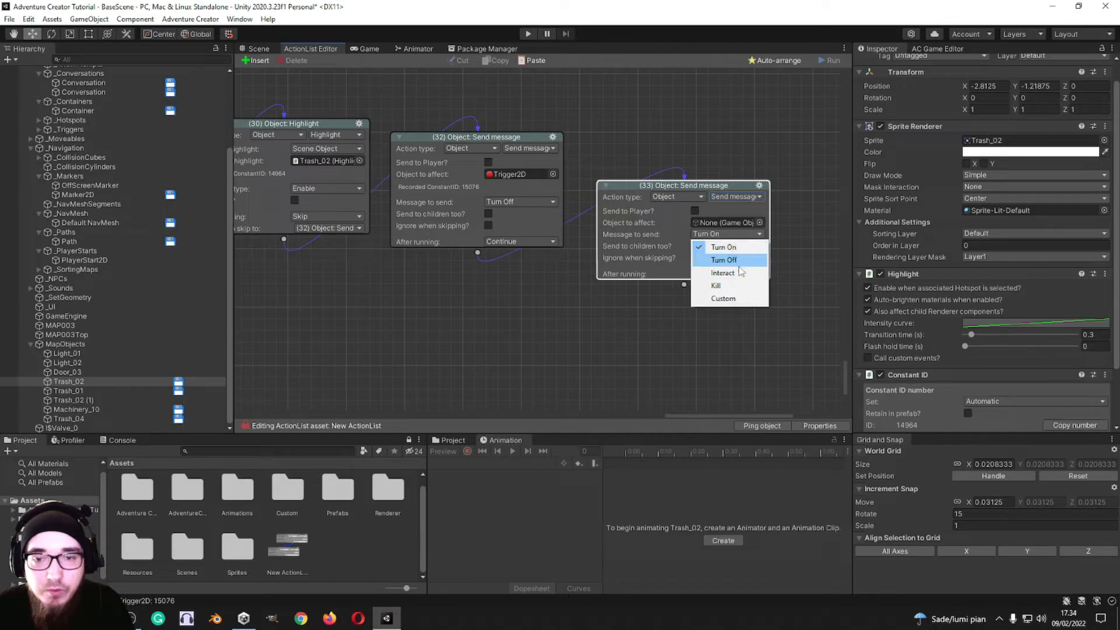
pyautogui.click(732, 299)
pyautogui.click(737, 197)
pyautogui.click(729, 378)
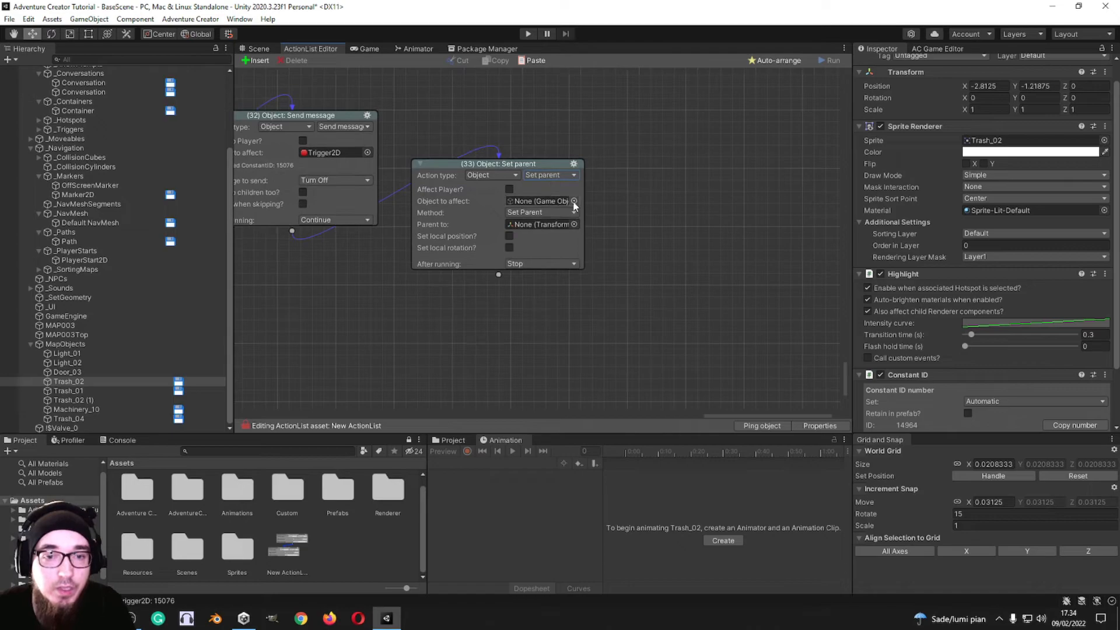
# Step: Set action 33 to affect !$Valve_0 and parent it to _Containers
pyautogui.click(574, 202)
pyautogui.doubleClick(619, 240)
pyautogui.click(547, 230)
pyautogui.click(575, 241)
pyautogui.click(574, 241)
pyautogui.doubleClick(619, 326)
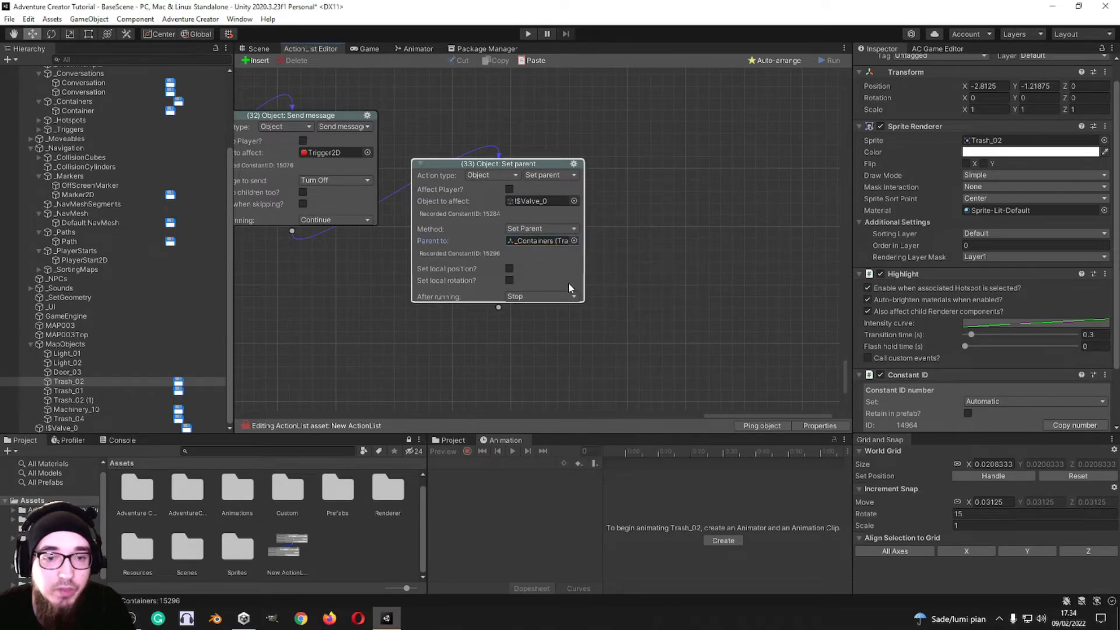
# Step: Switch action 33 to Object: Teleport, moving !$Valve_0 to OffScreenMarker
pyautogui.click(564, 178)
pyautogui.click(590, 379)
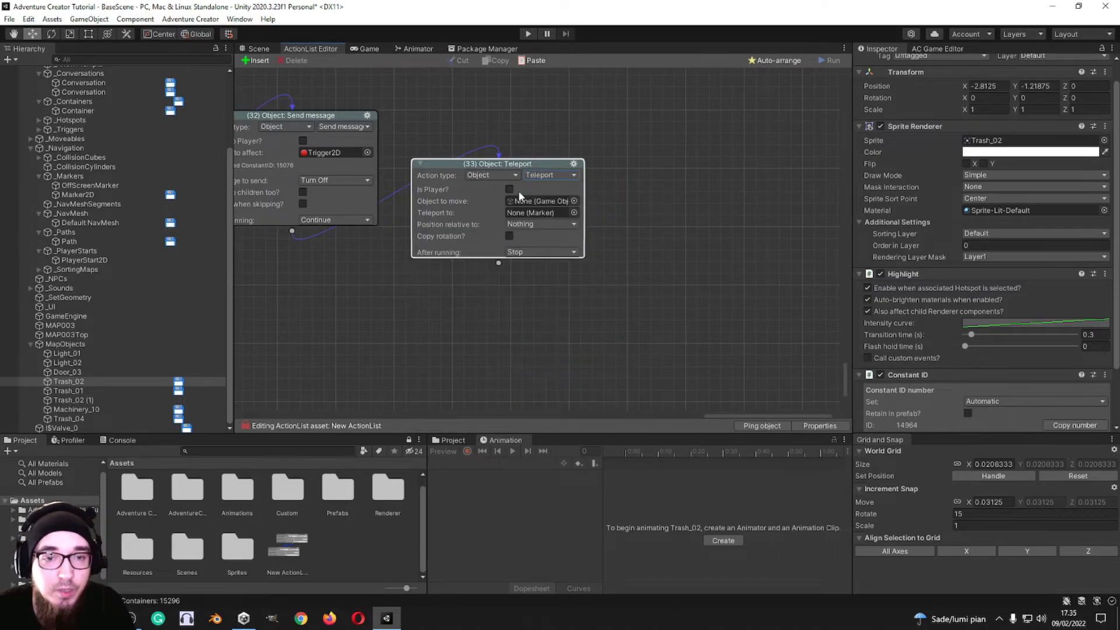
pyautogui.click(574, 201)
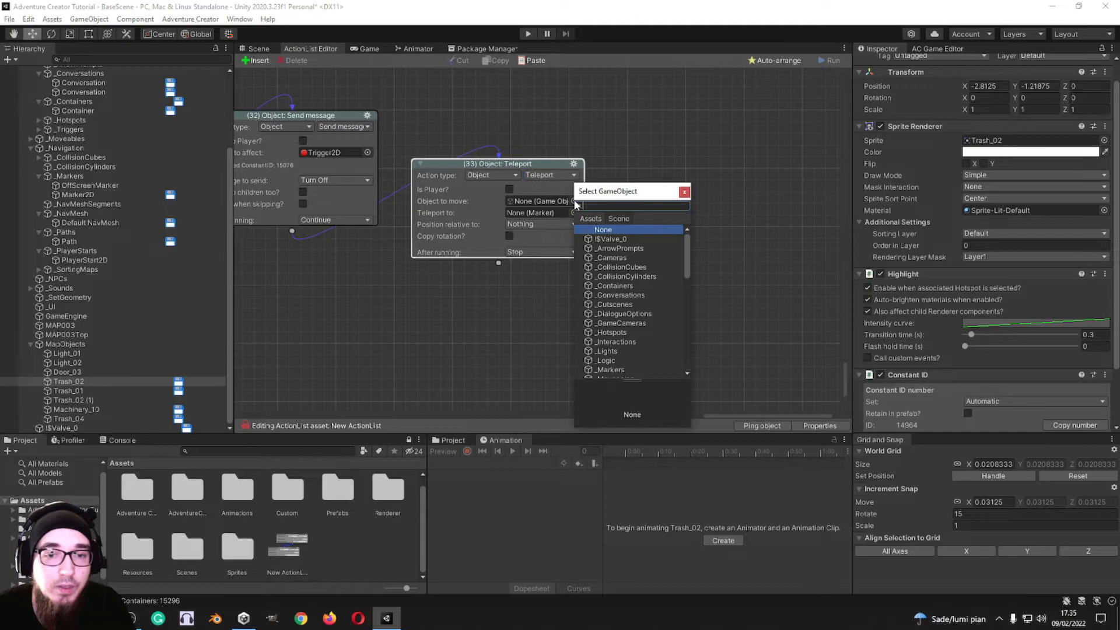
pyautogui.doubleClick(623, 240)
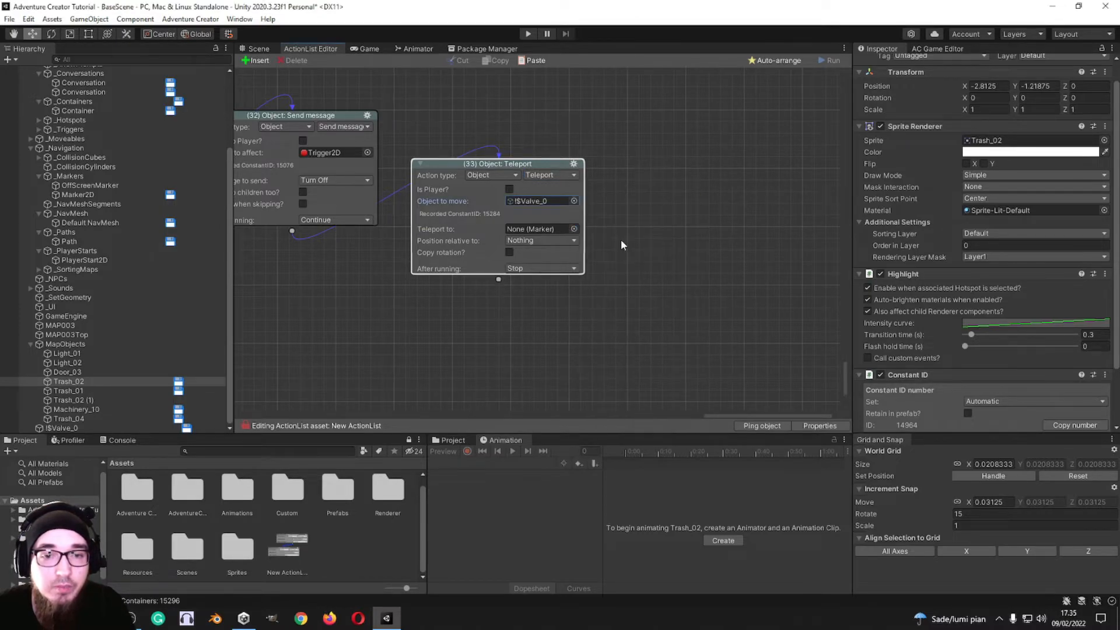
pyautogui.click(574, 229)
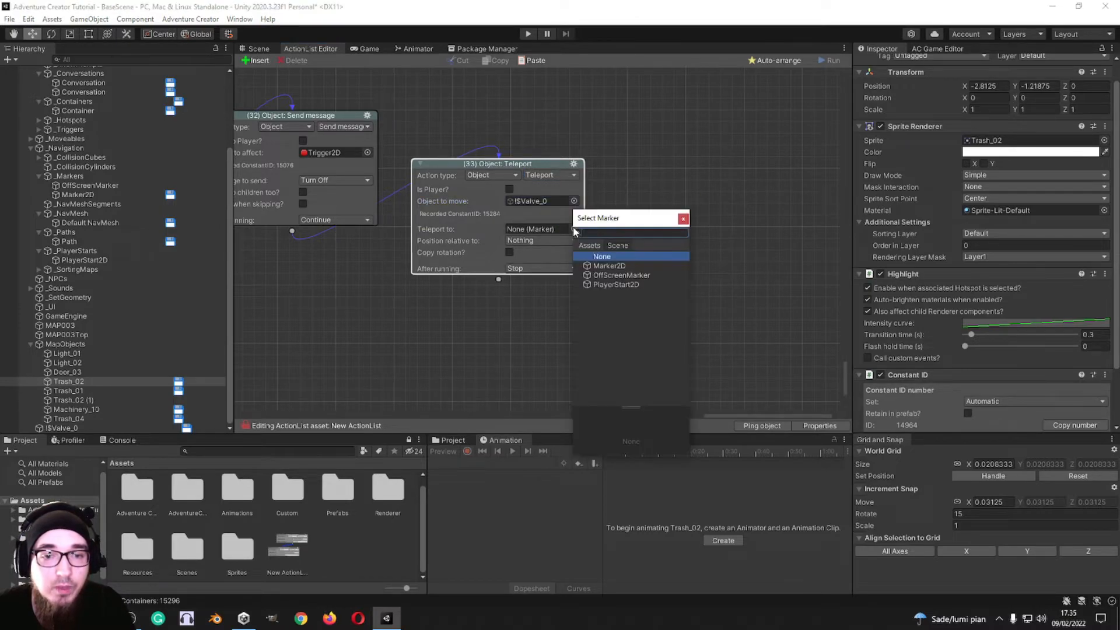
pyautogui.click(612, 277)
pyautogui.doubleClick(612, 277)
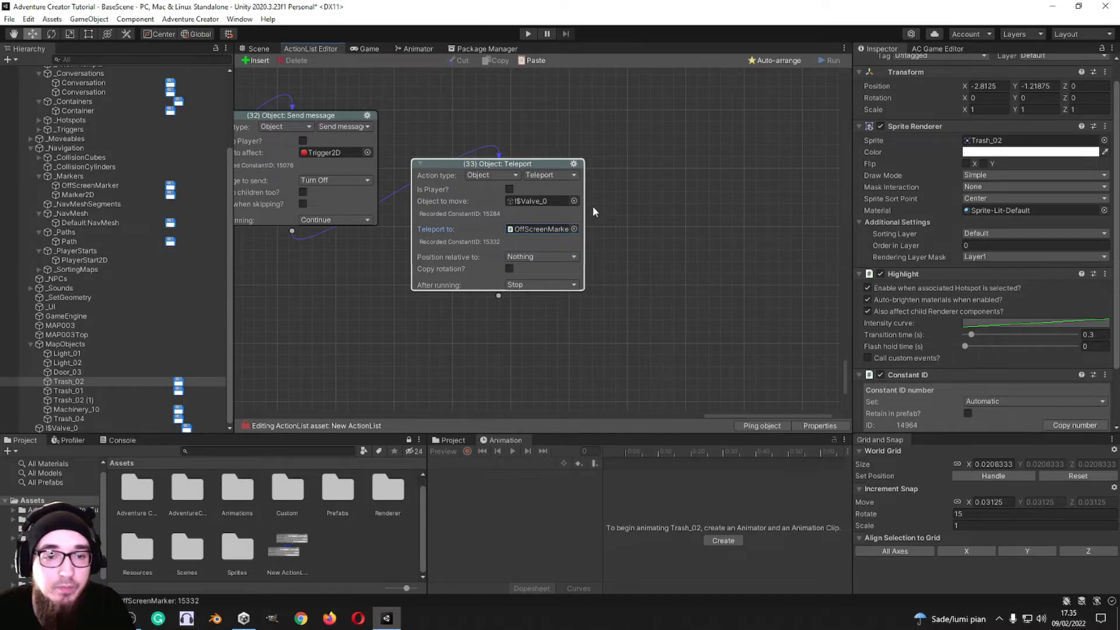
# Step: Add a new action 34 after Teleport action 33, and set action 33 to teleport the player
pyautogui.moveTo(544, 307); pyautogui.dragTo(568, 244, button='middle')
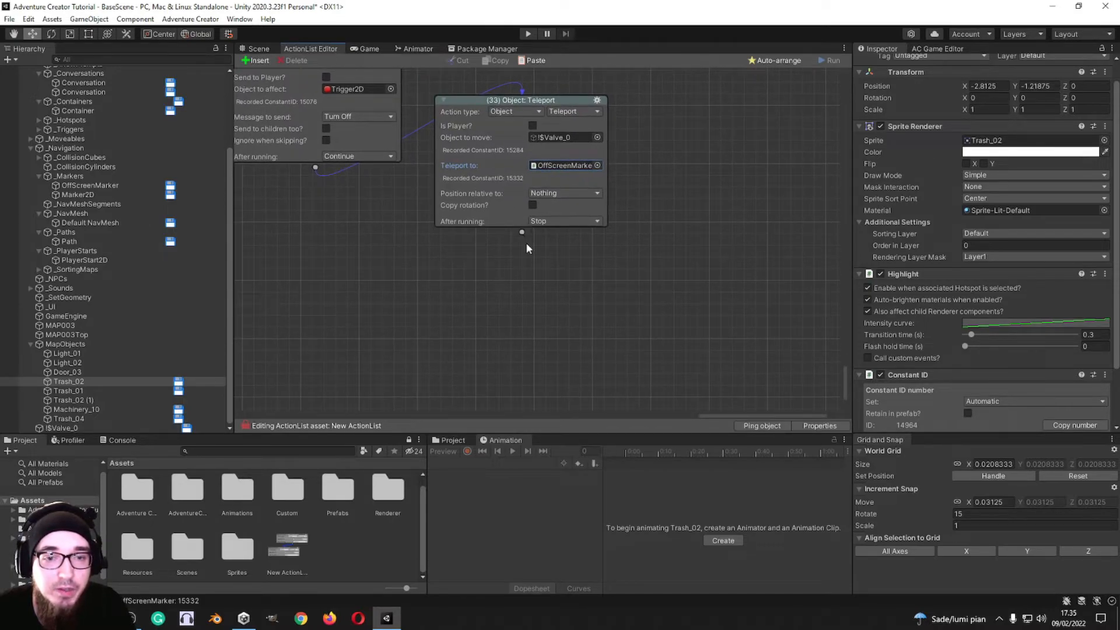
pyautogui.moveTo(526, 236); pyautogui.dragTo(531, 281)
pyautogui.click(528, 279)
pyautogui.click(674, 131)
pyautogui.click(533, 126)
pyautogui.moveTo(589, 268); pyautogui.dragTo(542, 236, button='middle')
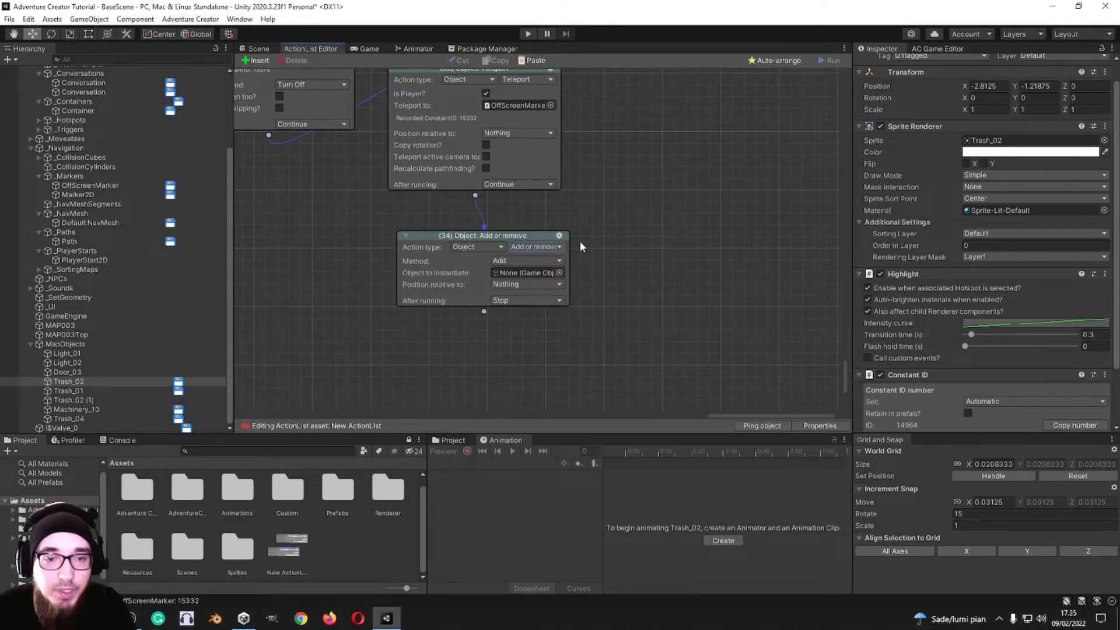
# Step: Switch action 34 to the Character category and look through its available action types
pyautogui.moveTo(580, 241); pyautogui.dragTo(661, 224, button='middle')
pyautogui.click(510, 276)
pyautogui.click(533, 318)
pyautogui.click(577, 279)
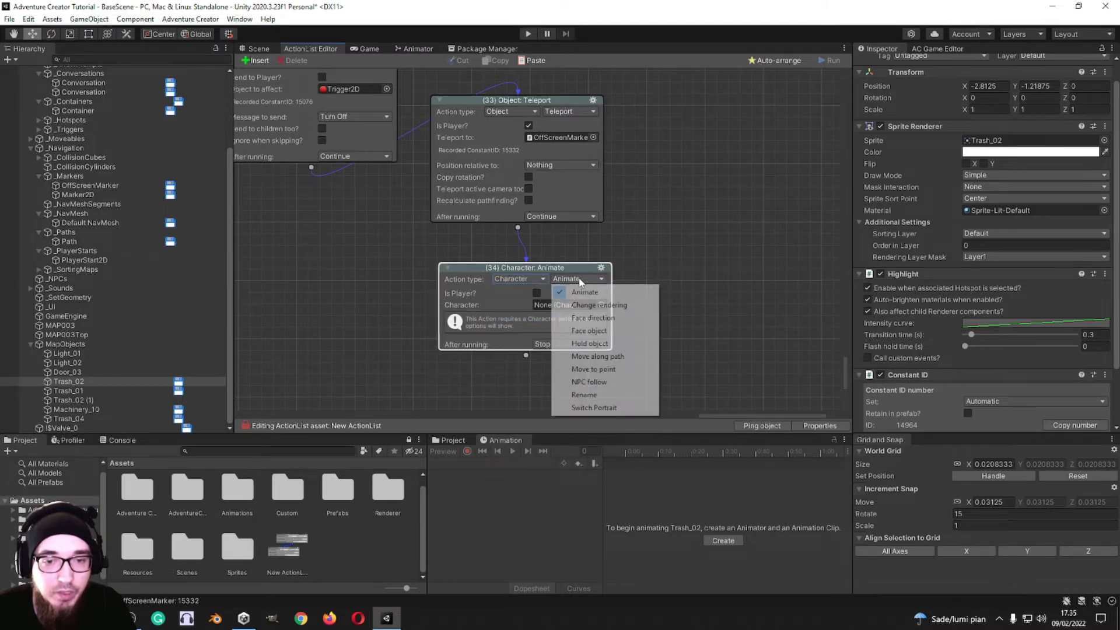
pyautogui.click(642, 252)
# Step: Switch action 34 to Object: Teleport and try _Sounds as the object to move
pyautogui.click(511, 279)
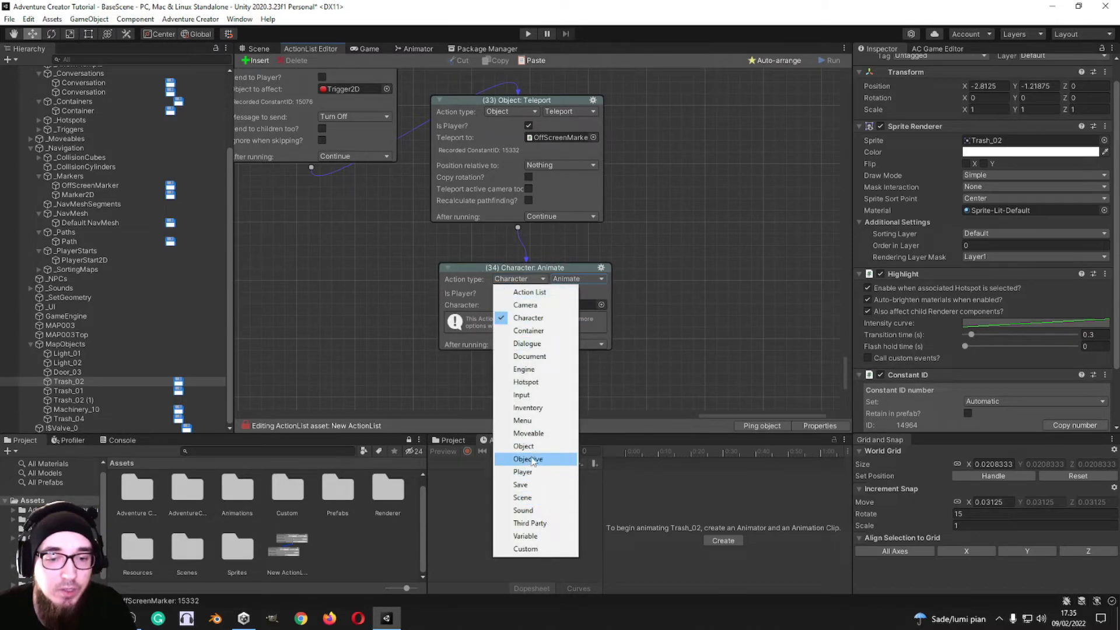
pyautogui.click(524, 446)
pyautogui.click(578, 280)
pyautogui.click(584, 471)
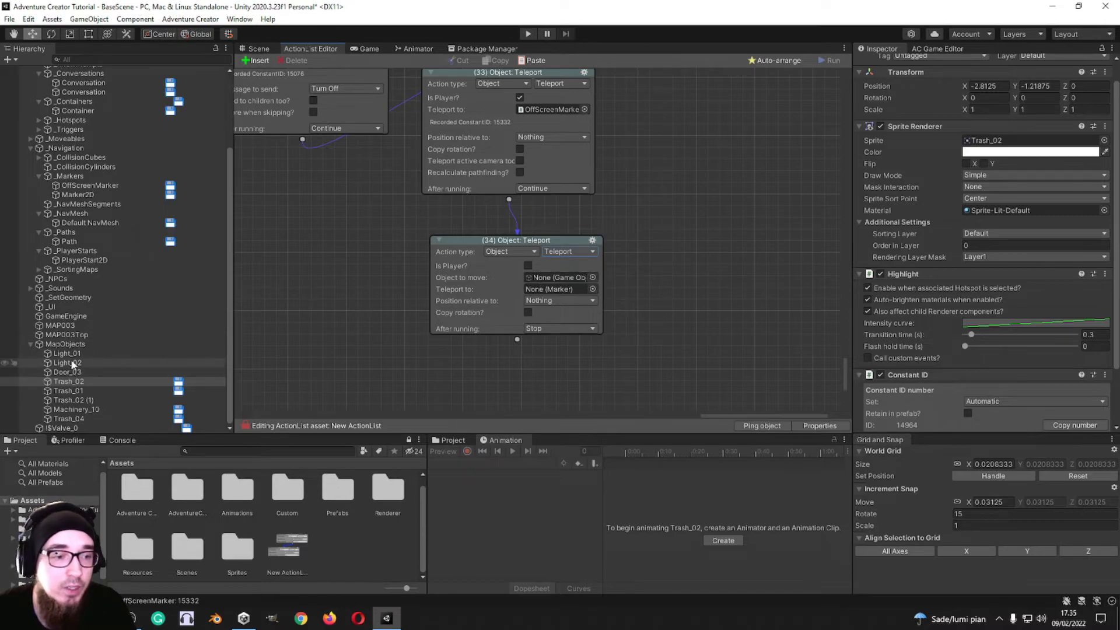
pyautogui.click(31, 289)
pyautogui.moveTo(59, 288); pyautogui.dragTo(554, 278)
# Step: Try Object: Transform in action 34, and switch that action to Object: Visibility
pyautogui.click(583, 250)
pyautogui.click(578, 458)
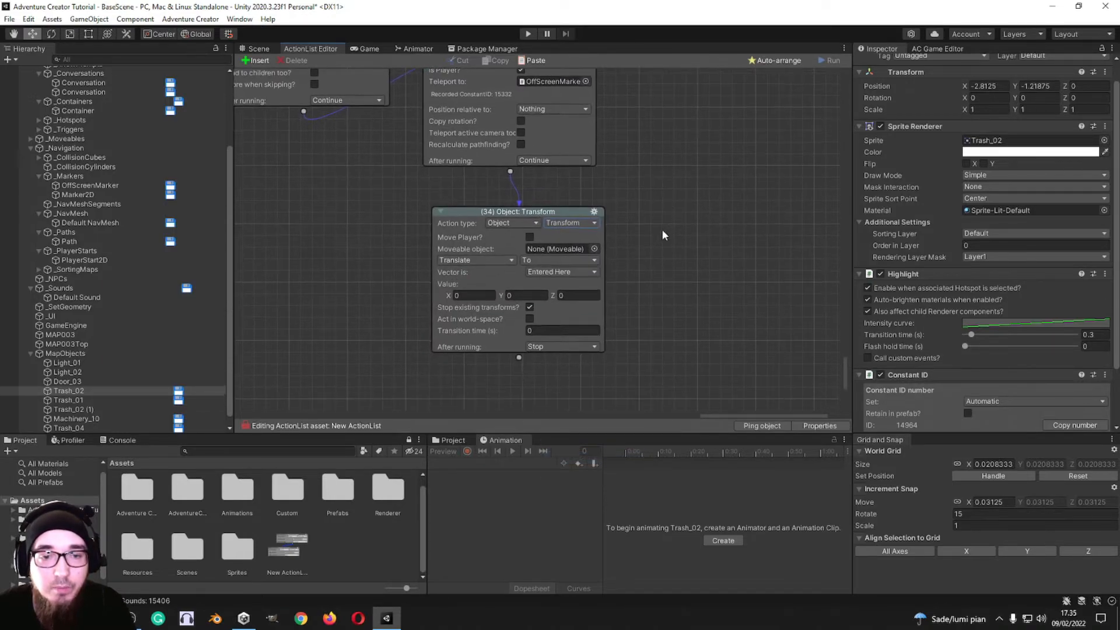
pyautogui.click(580, 218)
pyautogui.click(591, 442)
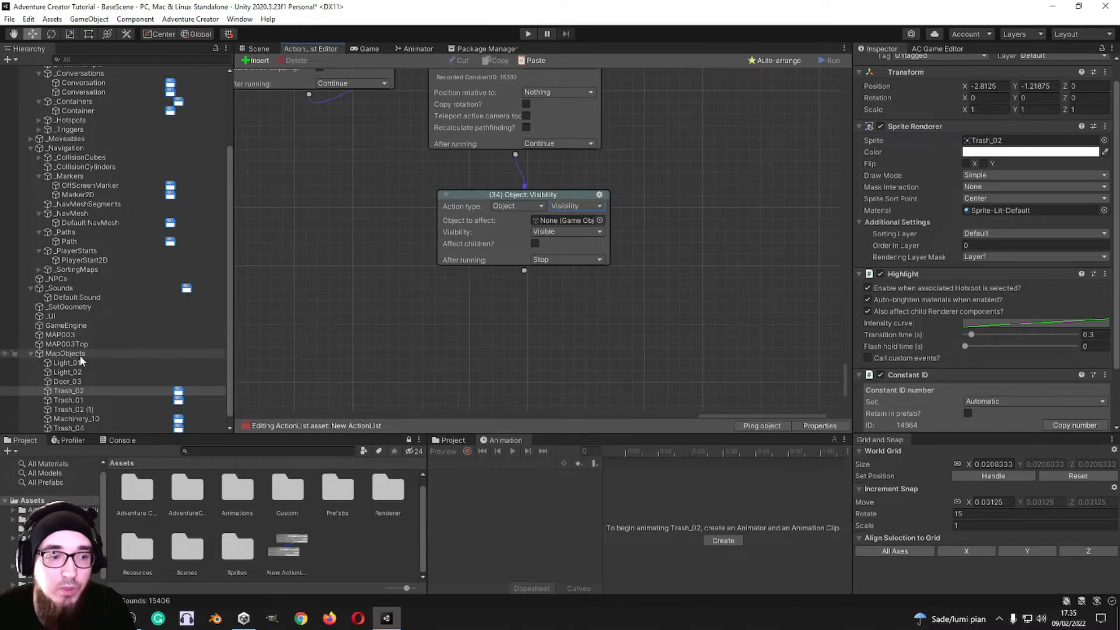
# Step: Set action 34 to make !$Valve_0 Visible
pyautogui.click(567, 231)
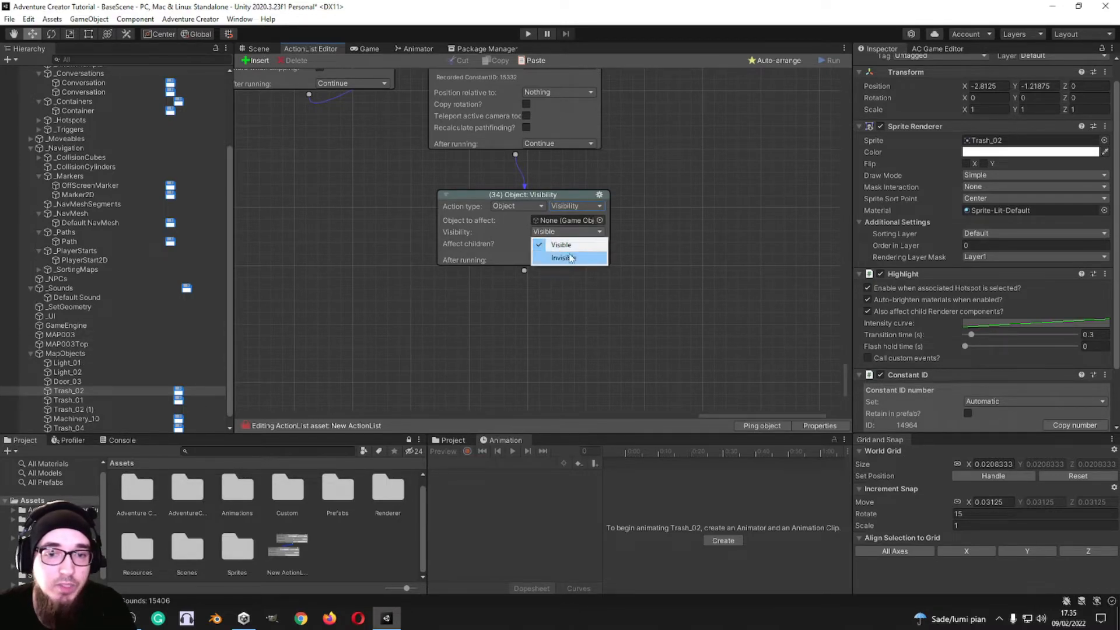
pyautogui.click(561, 245)
pyautogui.click(599, 220)
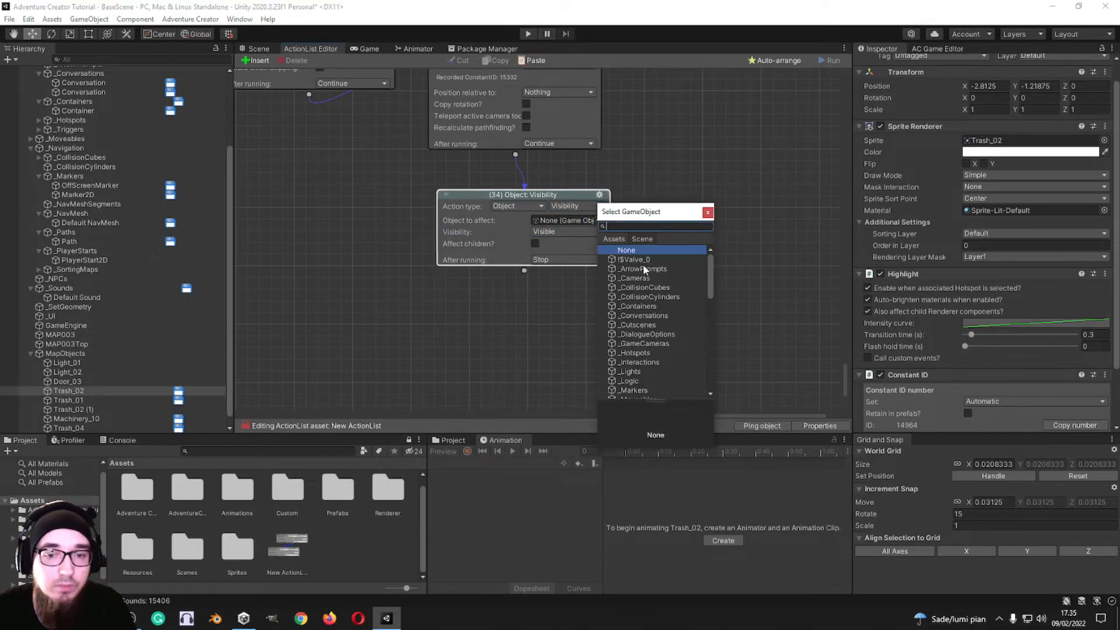
pyautogui.doubleClick(635, 260)
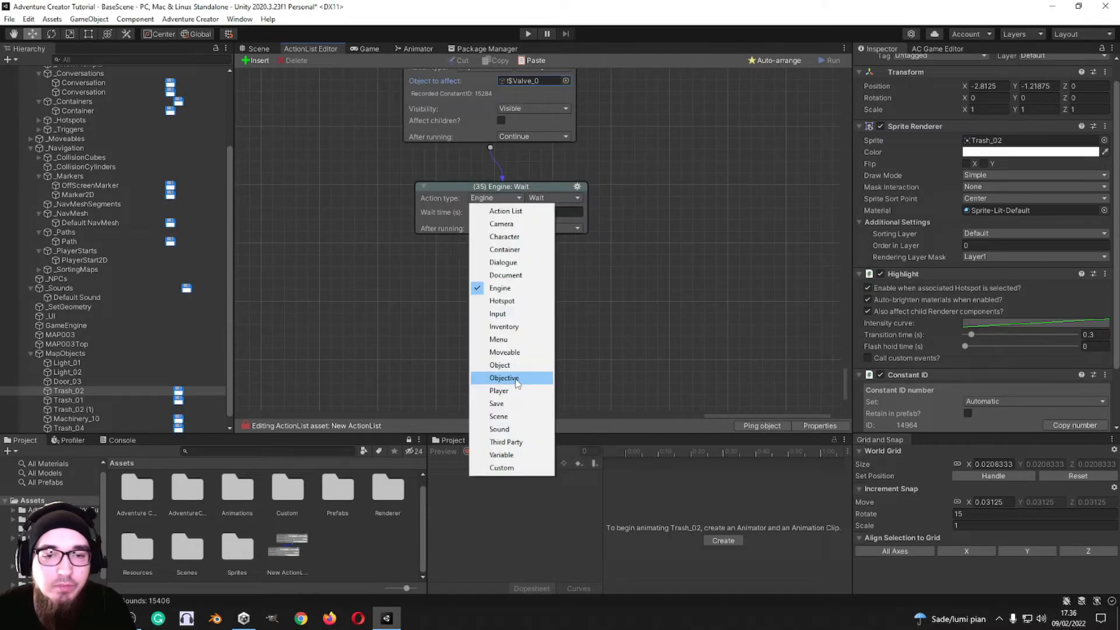
# Step: Make the new action 35 an Objective: Check state action, and create a new objective in the Inventory manager
pyautogui.click(516, 379)
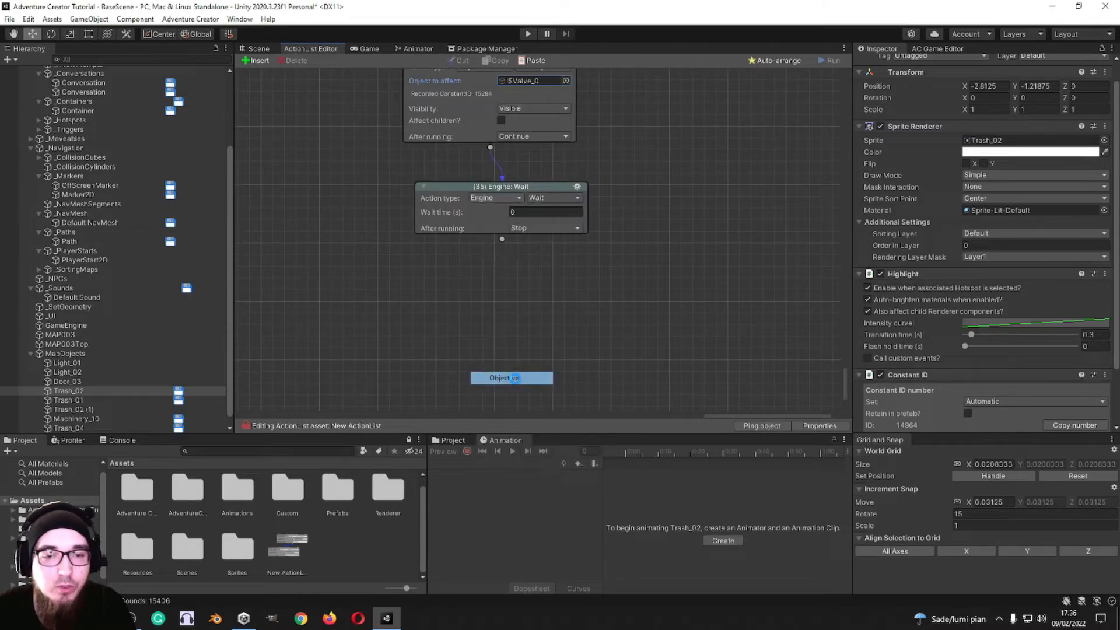
pyautogui.click(929, 49)
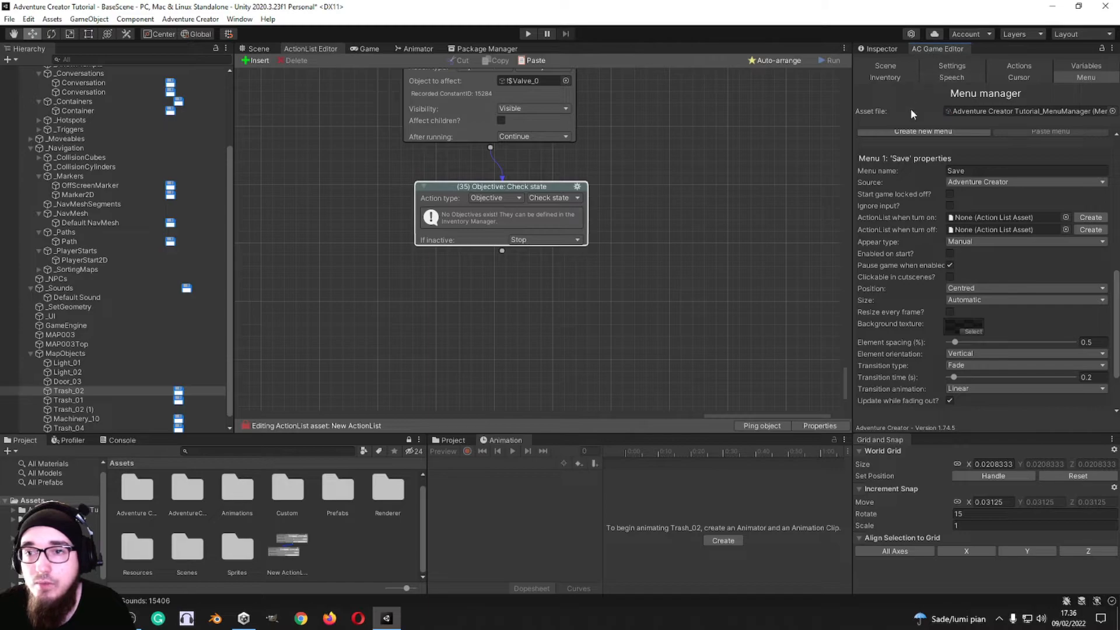
pyautogui.click(893, 77)
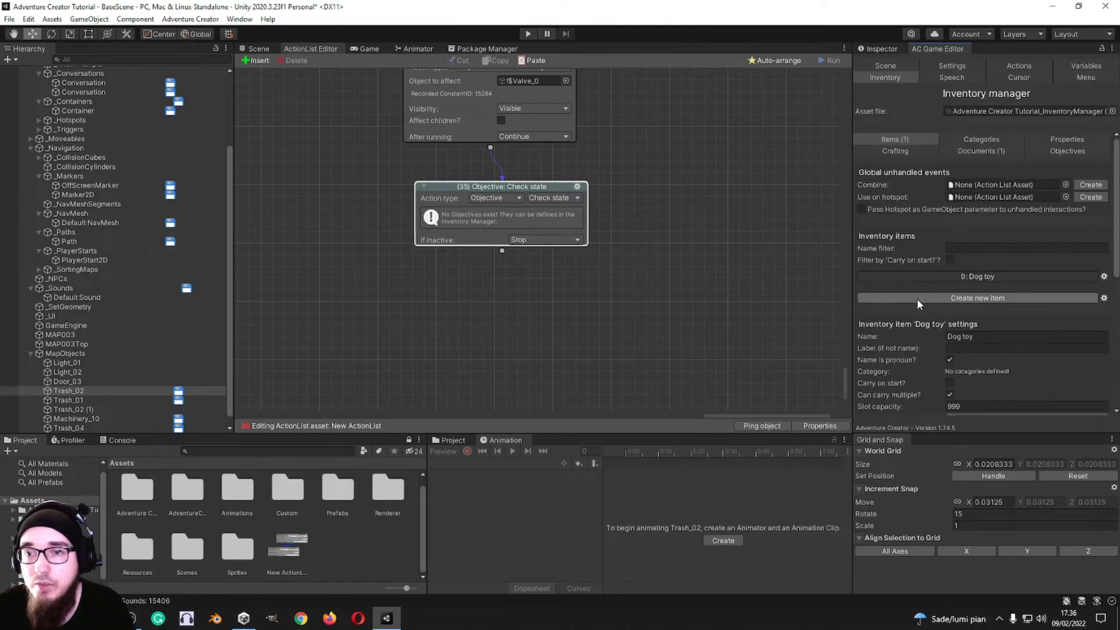
pyautogui.click(1068, 151)
pyautogui.click(1000, 188)
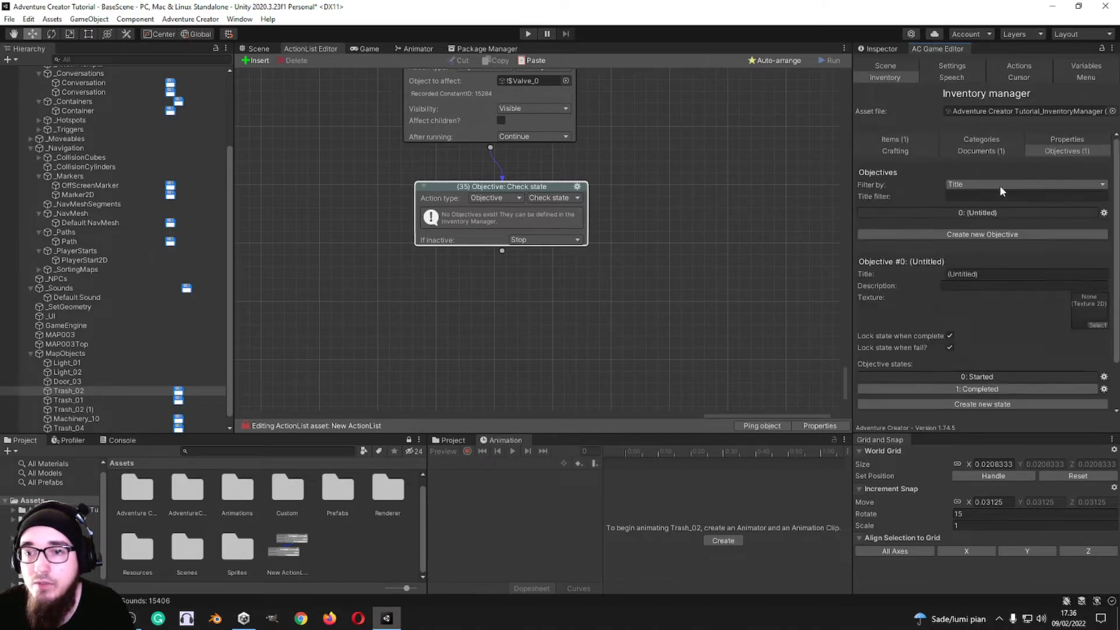
# Step: Enter "Find the girl" as the objectives' title filter and as the new objective's title
pyautogui.click(965, 183)
pyautogui.click(971, 197)
pyautogui.click(980, 198)
pyautogui.write('Find the girl')
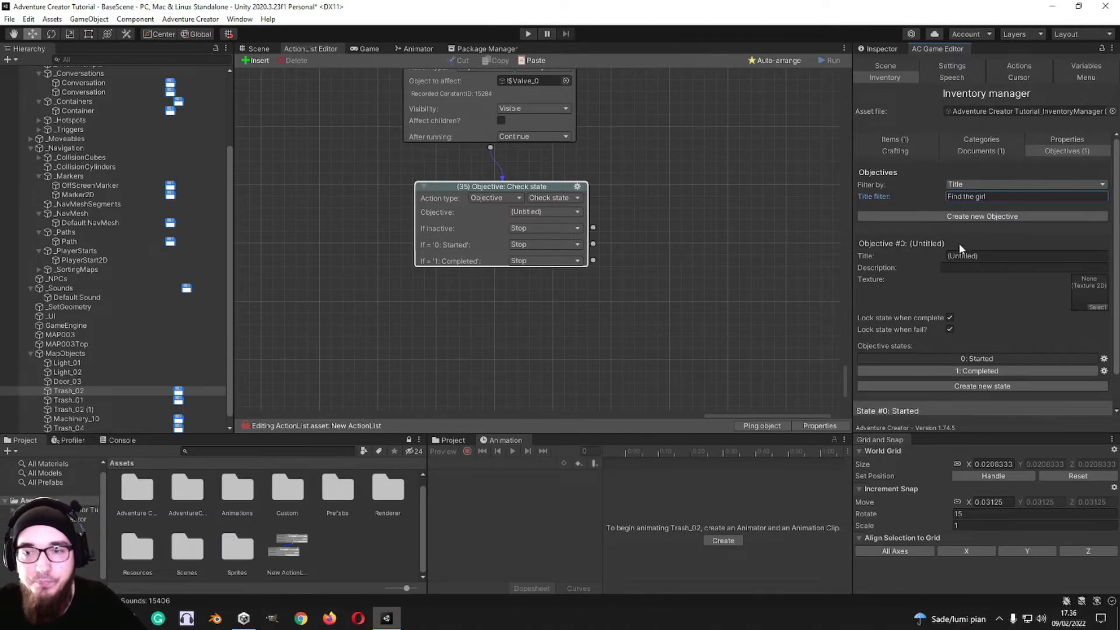
pyautogui.hotkey('ctrl', 'a')
pyautogui.hotkey('ctrl', 'c')
pyautogui.click(992, 257)
pyautogui.hotkey('ctrl', 'v')
# Step: Select the Find the girl objective in Check state action 35 and look at its If inactive options
pyautogui.click(689, 244)
pyautogui.click(570, 197)
pyautogui.click(631, 189)
pyautogui.click(559, 211)
pyautogui.click(546, 226)
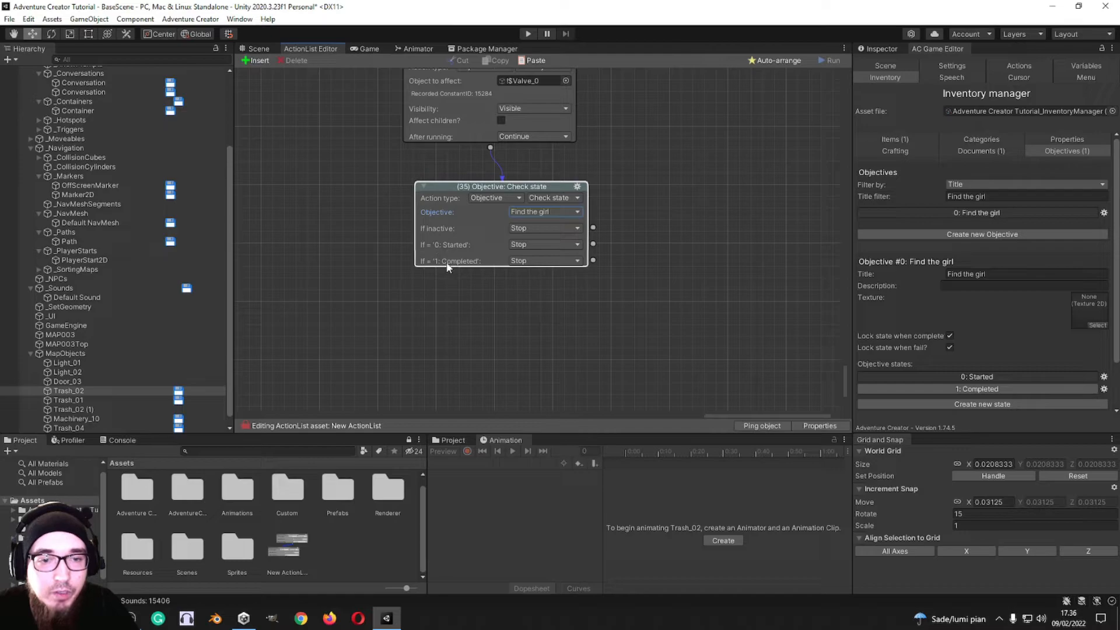
pyautogui.click(545, 229)
pyautogui.click(924, 321)
# Step: Add a new state to the Find the girl objective, labelled "Failed" with state type Fail
pyautogui.scroll(-1, 922, 317)
pyautogui.click(970, 346)
pyautogui.click(971, 344)
pyautogui.click(990, 396)
pyautogui.write('Fau')
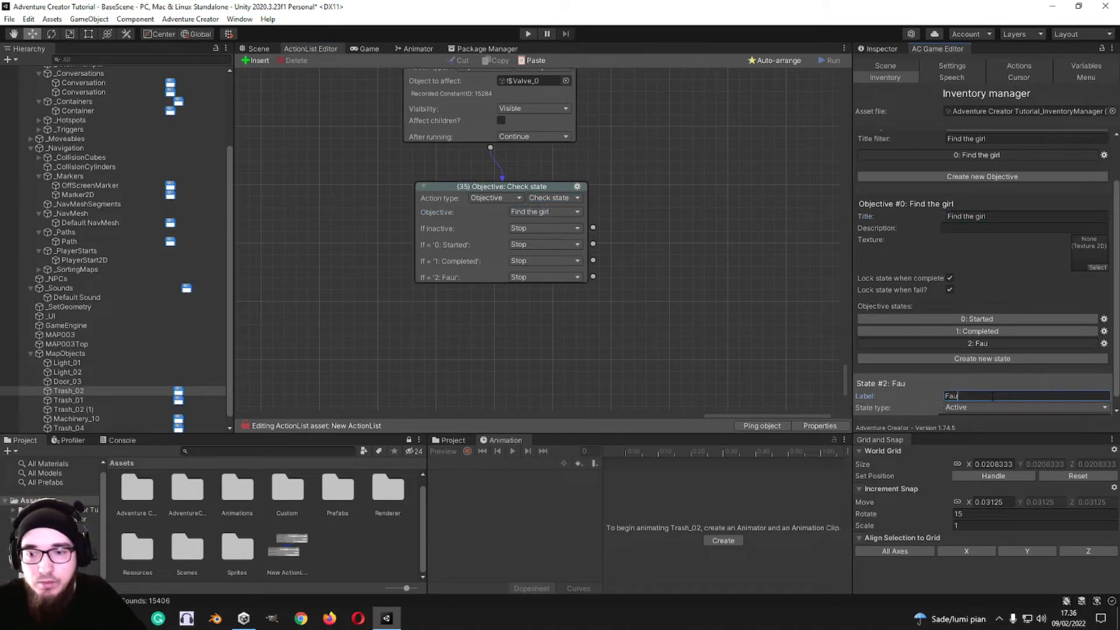
pyautogui.press('BackSpace')
pyautogui.write('iled')
pyautogui.scroll(-1, 964, 378)
pyautogui.doubleClick(964, 384)
pyautogui.click(970, 395)
pyautogui.click(957, 434)
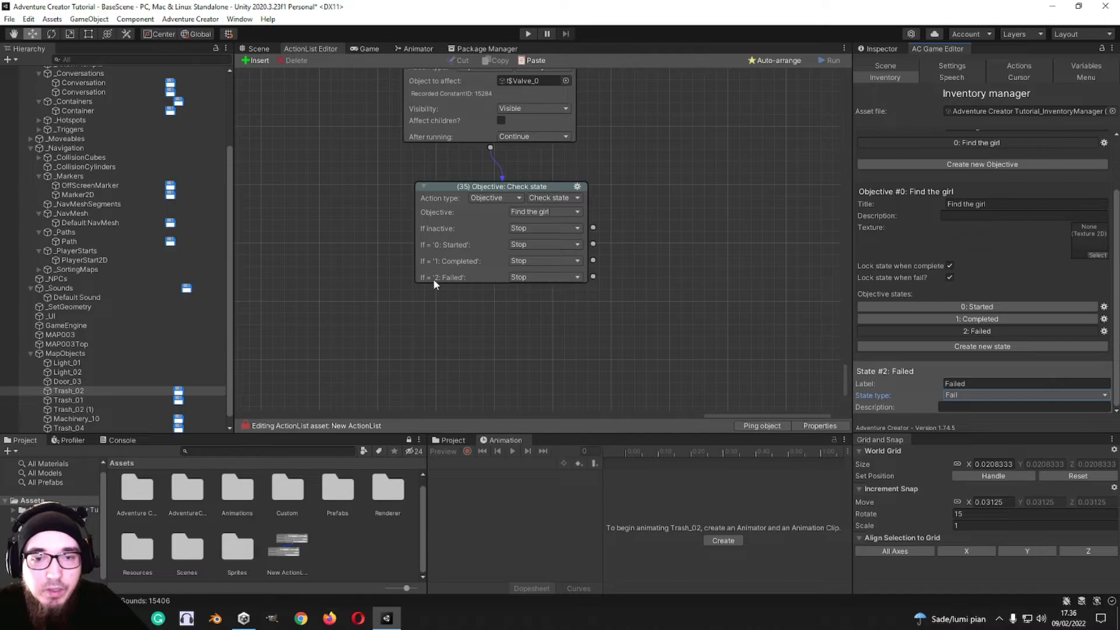
# Step: Try Objective: Check state type in action 35 and return the action to Check state
pyautogui.click(543, 211)
pyautogui.click(575, 199)
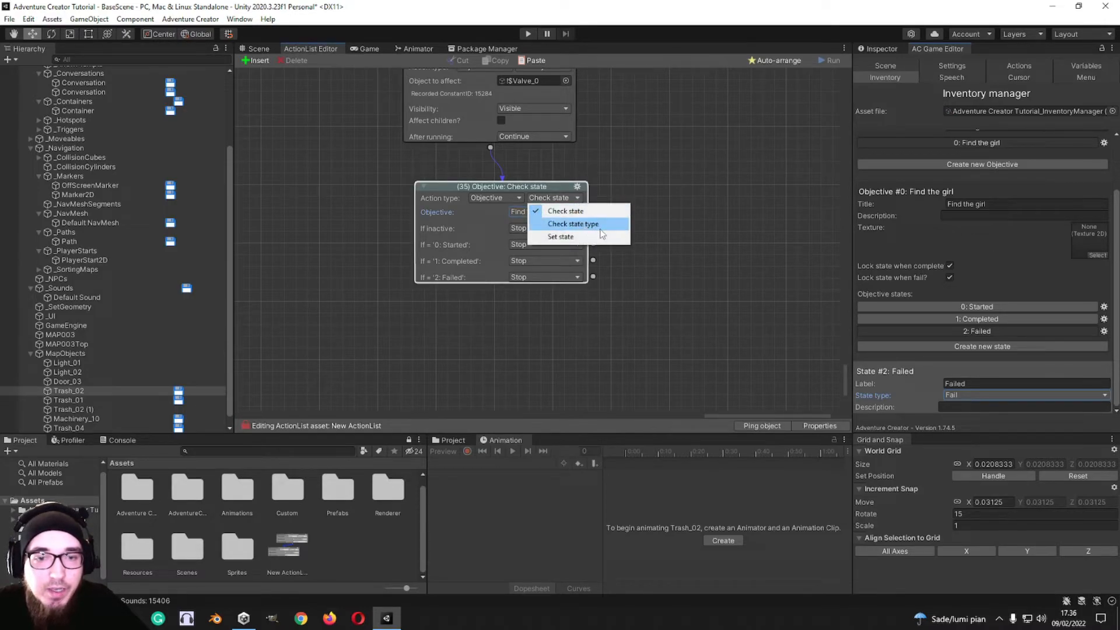
pyautogui.click(601, 225)
pyautogui.click(557, 200)
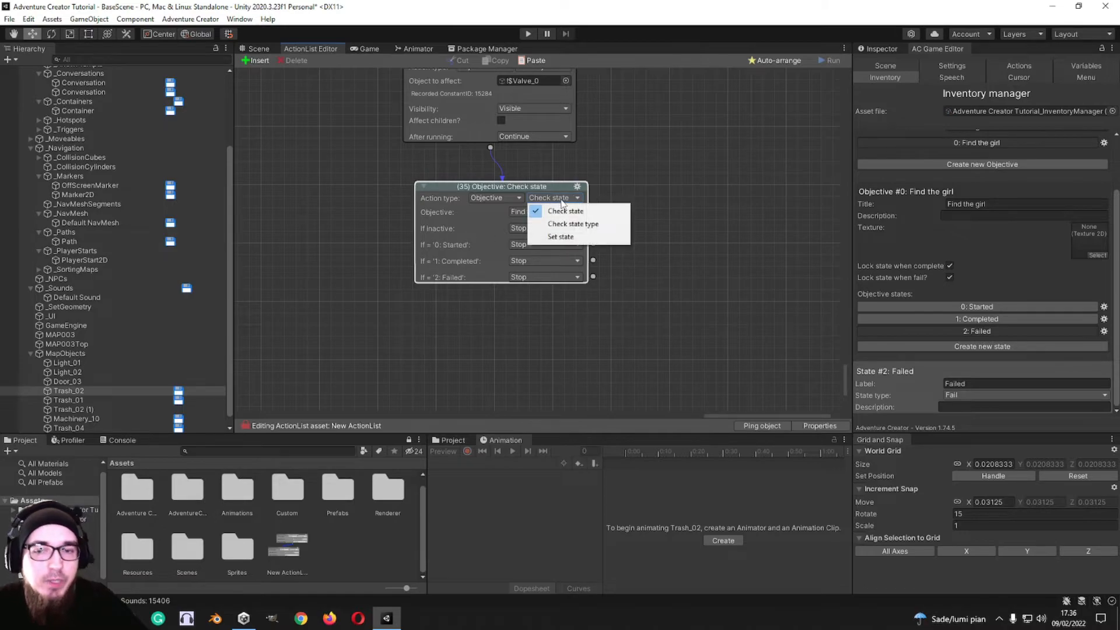
pyautogui.click(569, 198)
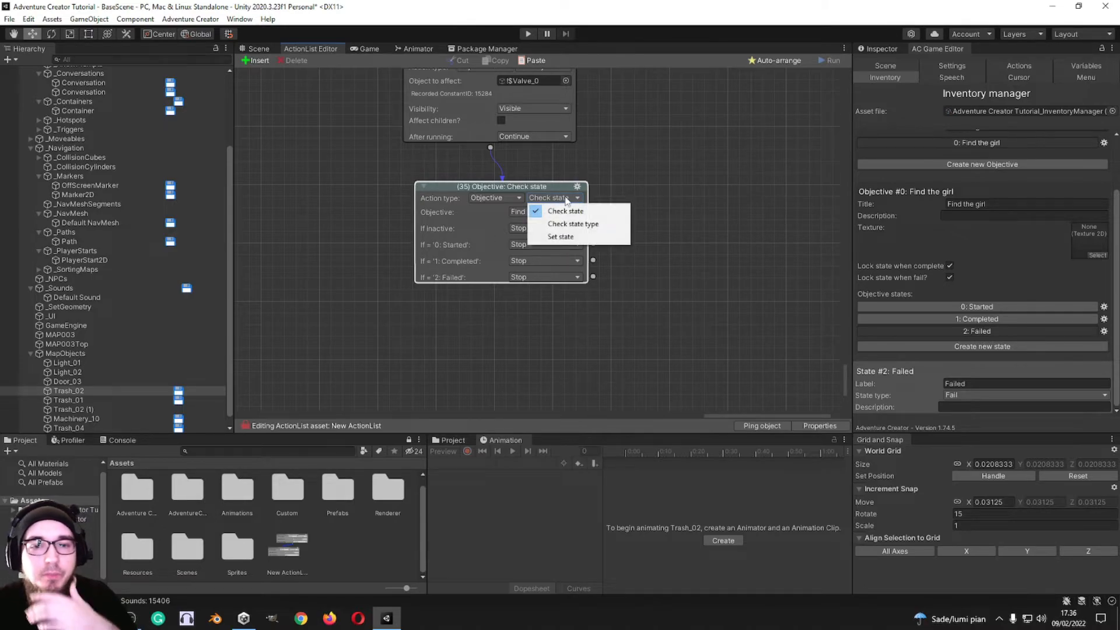
pyautogui.click(696, 190)
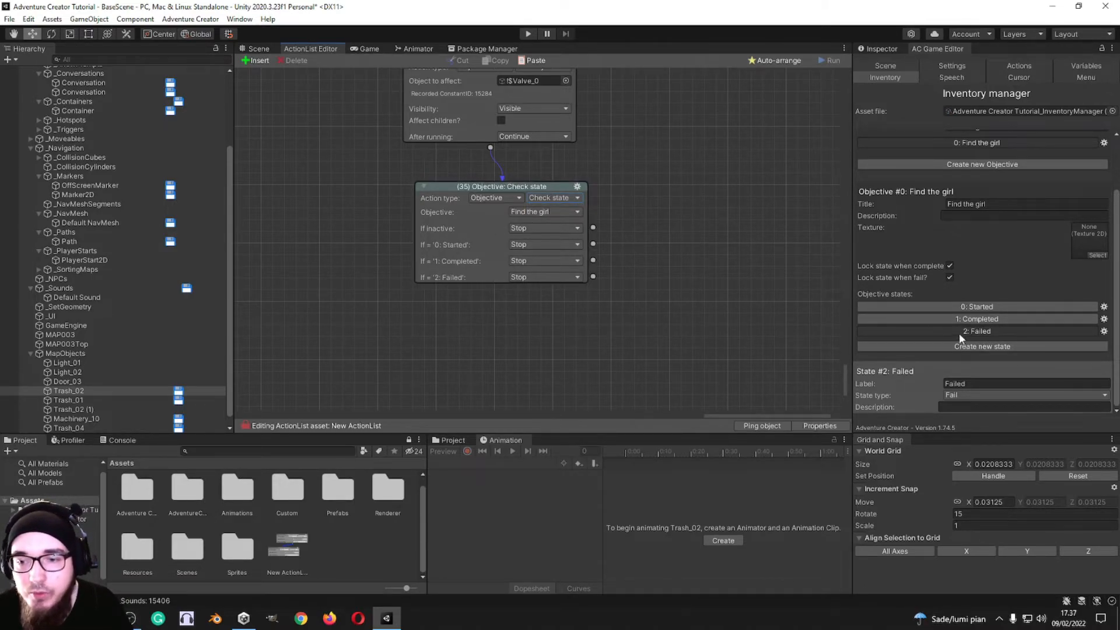
# Step: Check the Completed state and add another new objective state with state type Complete
pyautogui.click(955, 319)
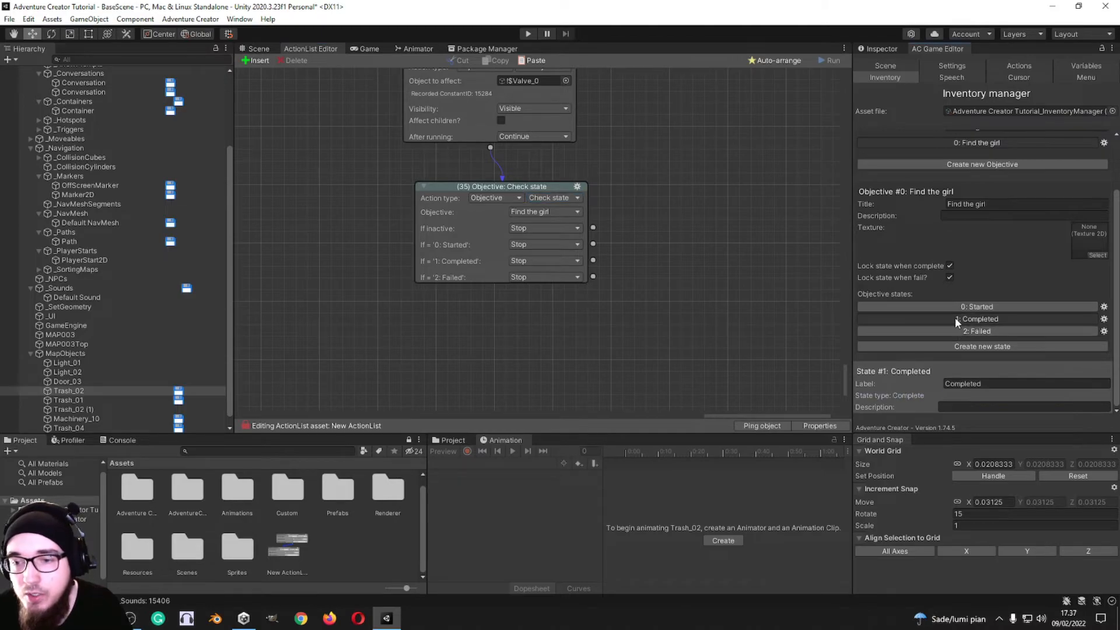
pyautogui.click(984, 346)
pyautogui.click(986, 331)
pyautogui.click(992, 395)
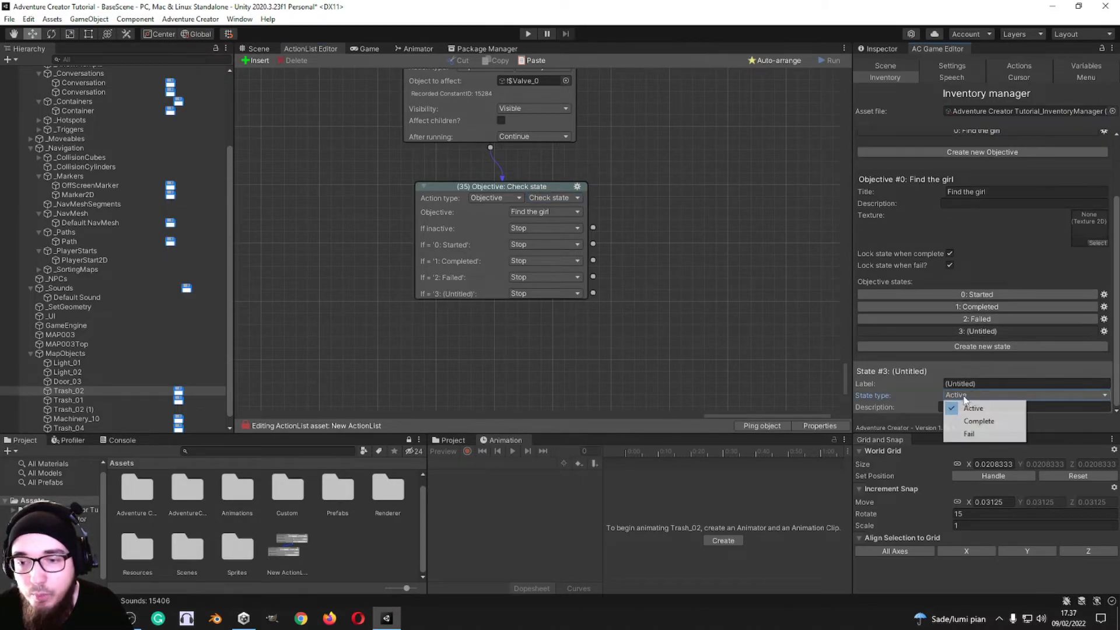
pyautogui.click(980, 418)
# Step: Rename the objective's Completed state to "Completed With One Hit"
pyautogui.click(986, 308)
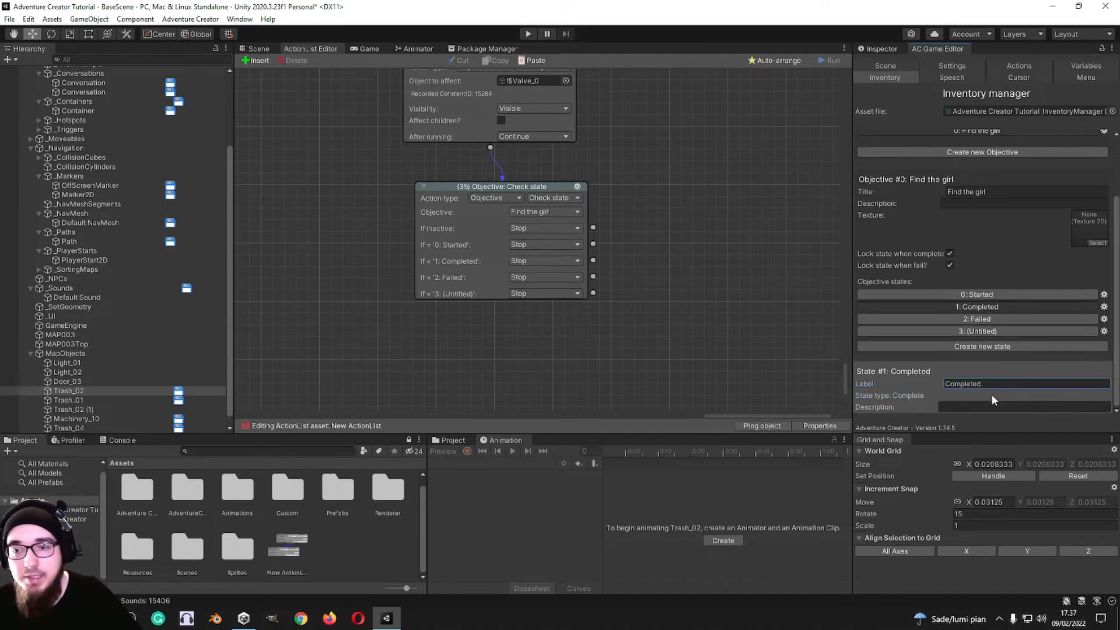
pyautogui.doubleClick(1007, 385)
pyautogui.press('End')
pyautogui.write('With')
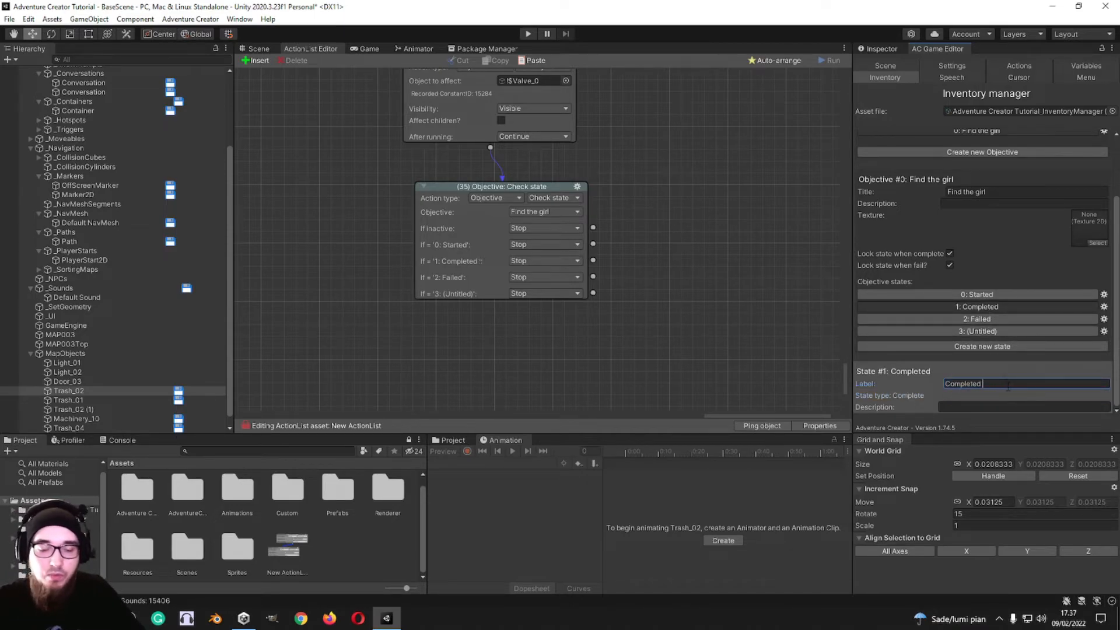
pyautogui.write(' One Hit')
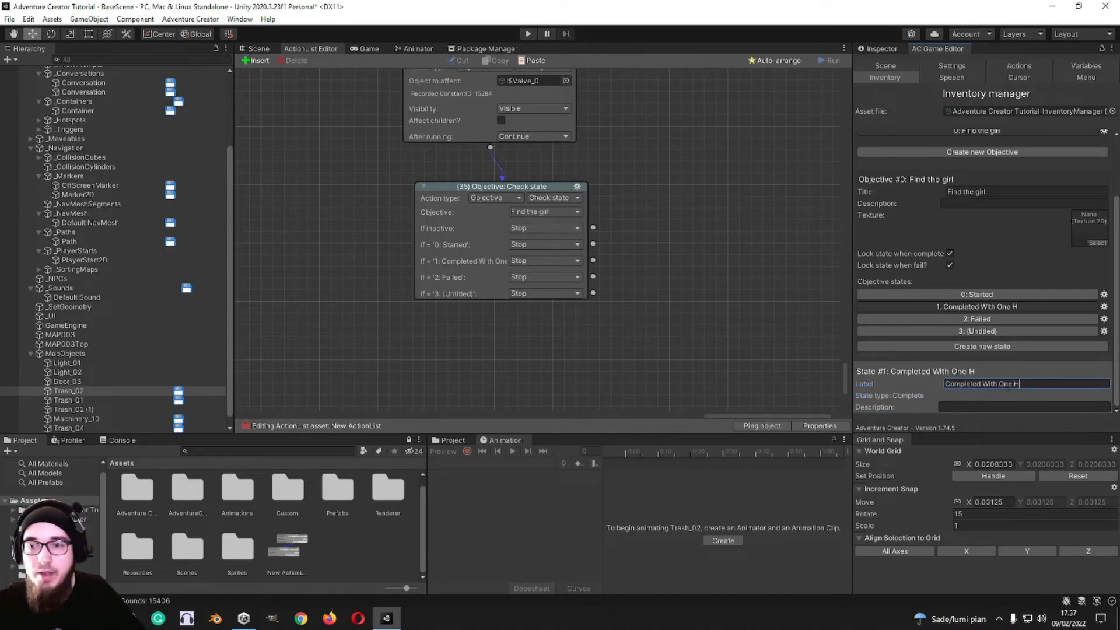
# Step: Label the untitled objective state 3 "Completed with no hits"
pyautogui.click(992, 331)
pyautogui.click(1008, 383)
pyautogui.write('Comple')
pyautogui.write('t')
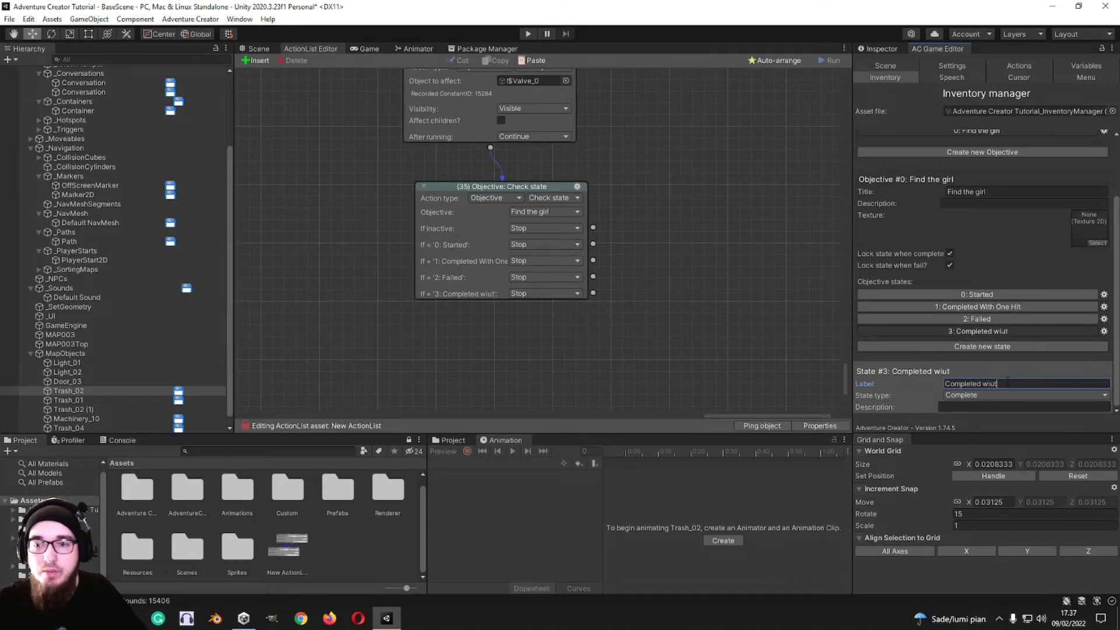
pyautogui.write('ed with no hits')
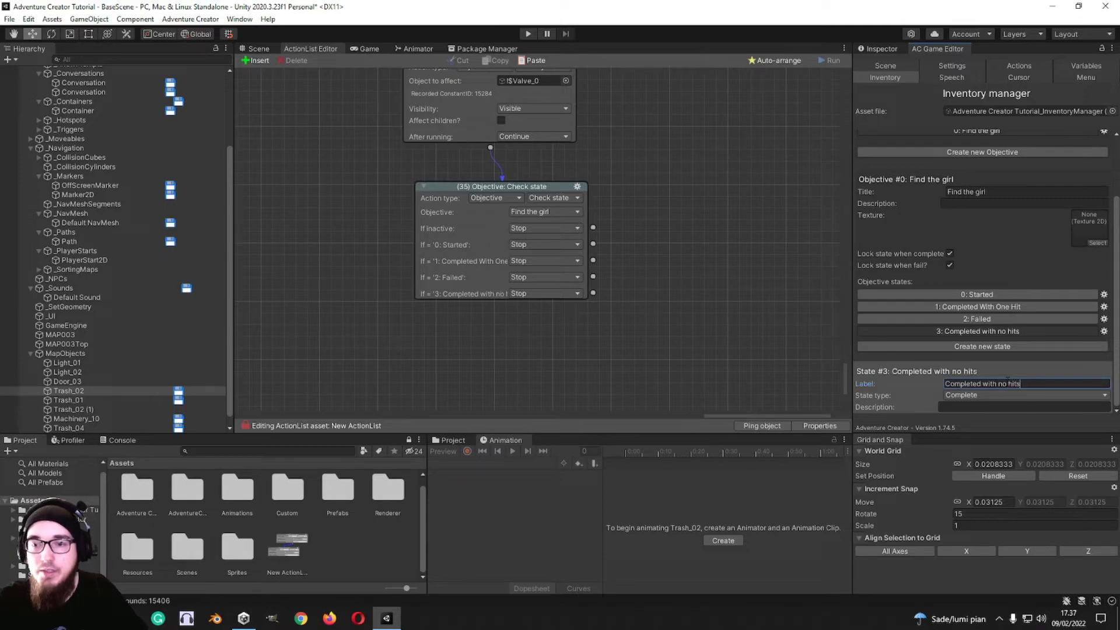
pyautogui.click(718, 273)
# Step: Add new action 36 from action 35's Completed With One Hit outcome, and new action 37 from its Completed with no hits outcome
pyautogui.scroll(-2, 652, 272)
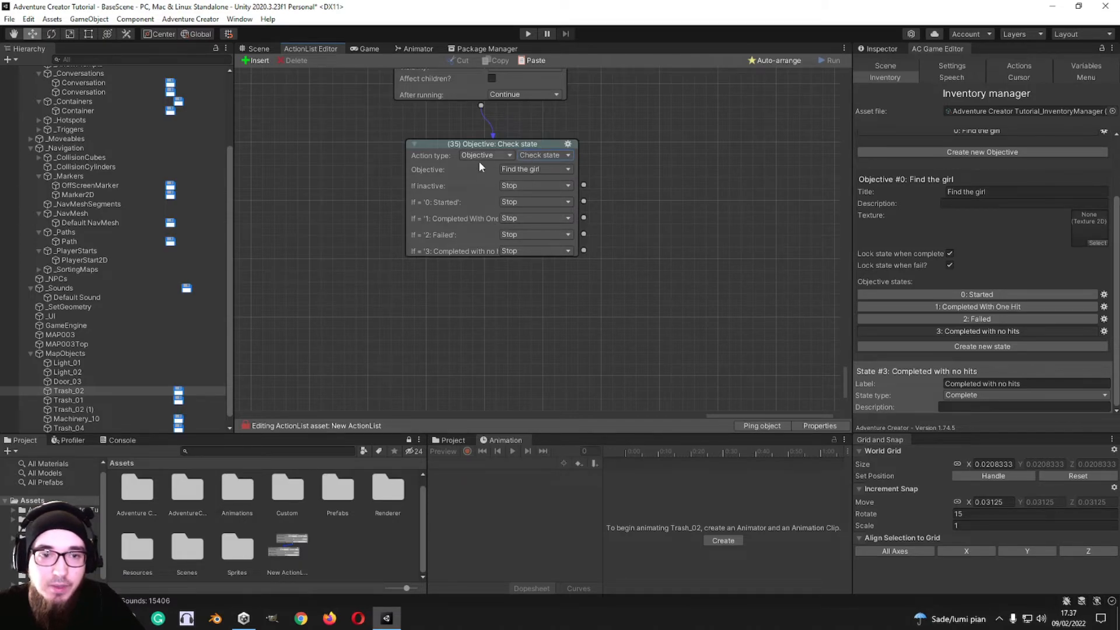
pyautogui.click(546, 156)
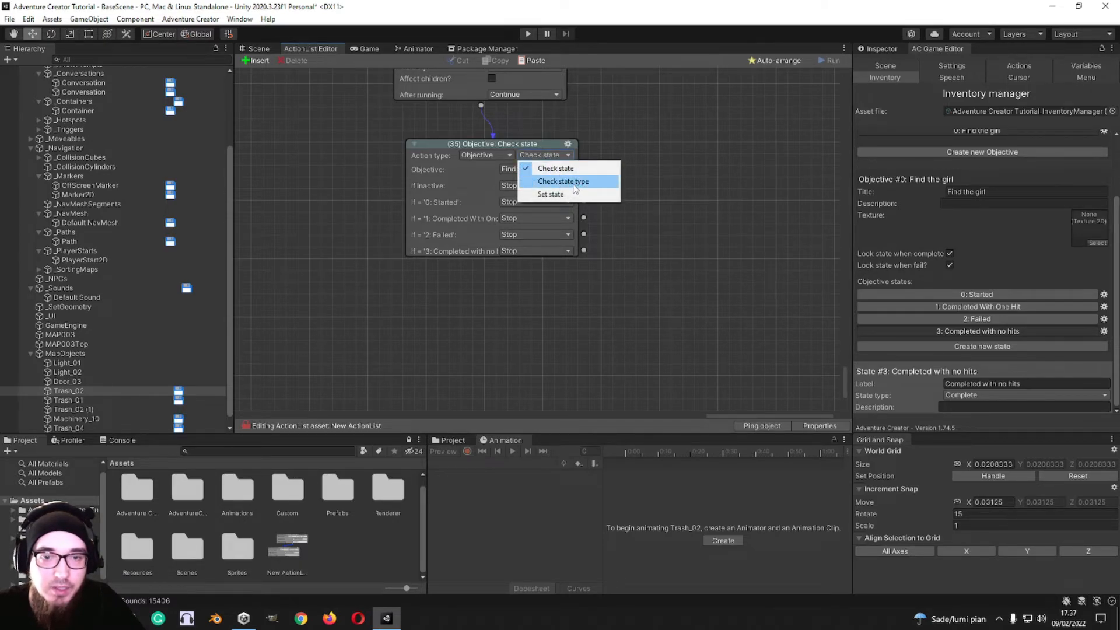
pyautogui.click(443, 226)
pyautogui.moveTo(585, 219); pyautogui.dragTo(643, 234)
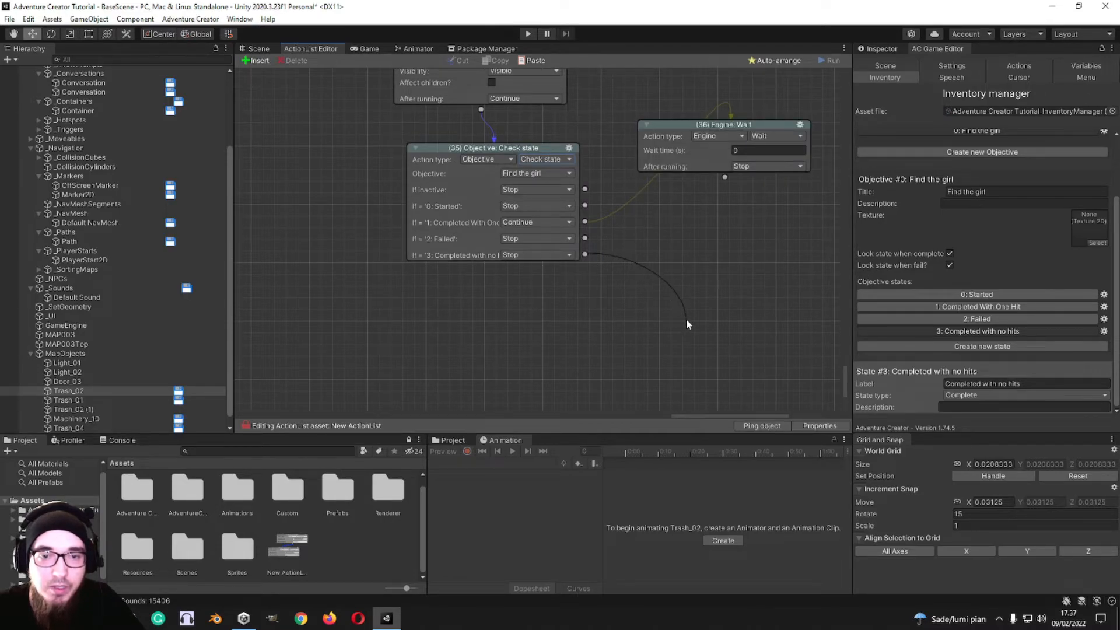
pyautogui.moveTo(686, 325); pyautogui.dragTo(686, 324)
# Step: Switch action 35 to Objective: Check state type, and compare the state types of the objective's two completed states
pyautogui.click(542, 160)
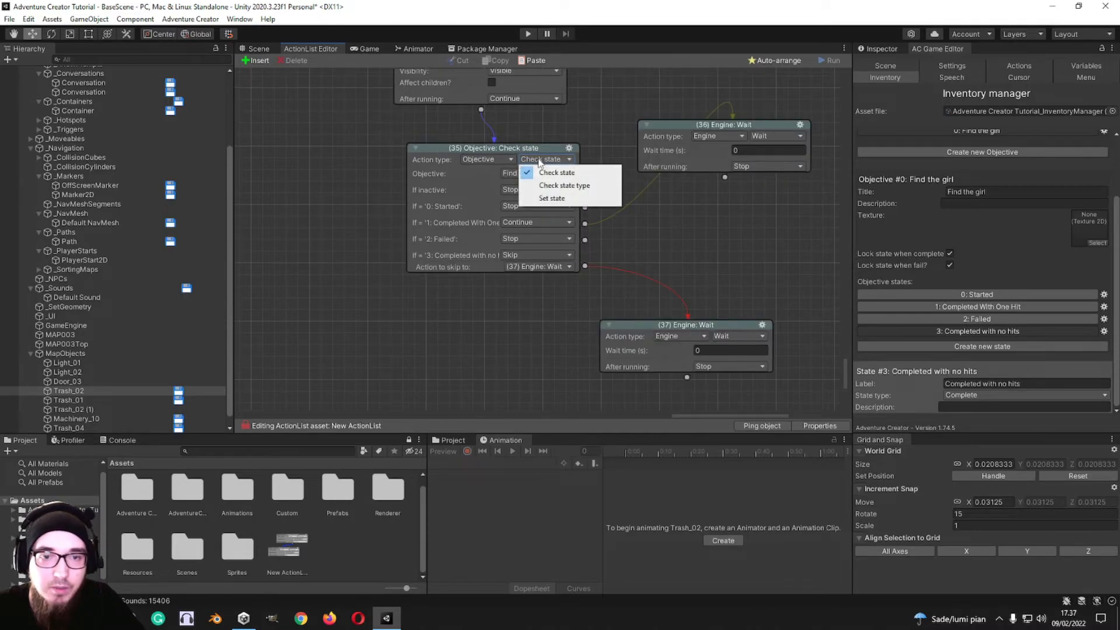
pyautogui.click(575, 186)
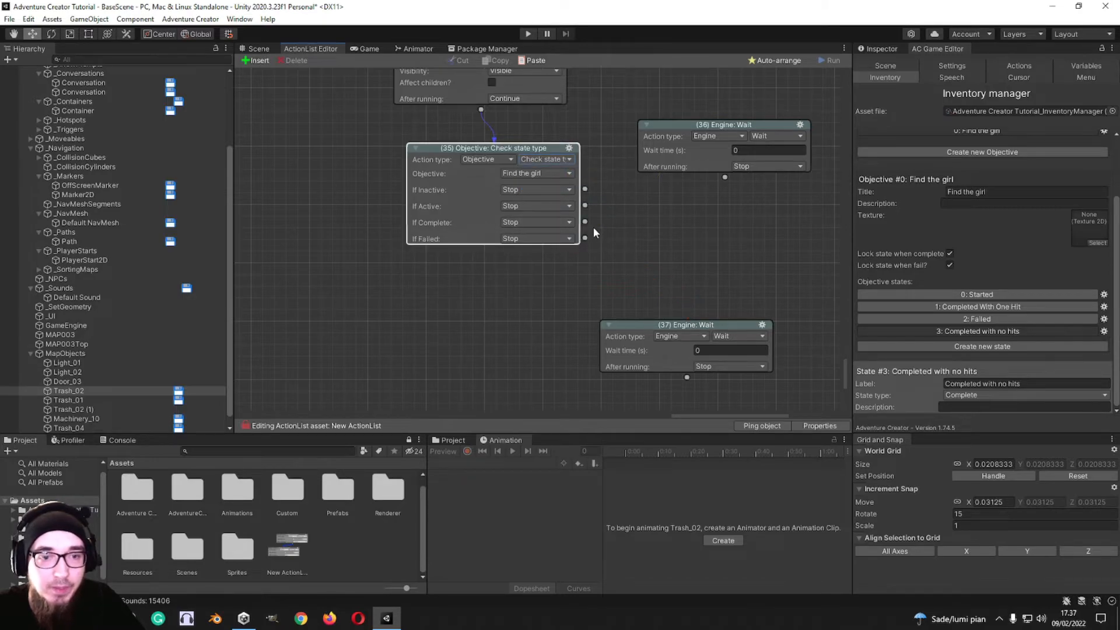
pyautogui.click(980, 307)
pyautogui.click(977, 331)
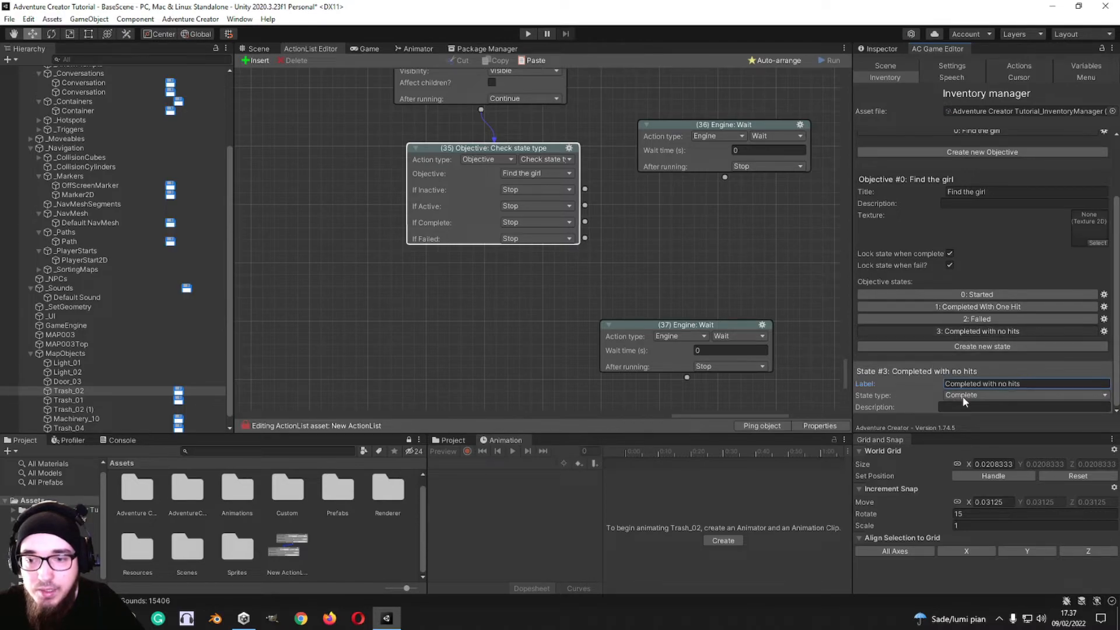
pyautogui.click(967, 311)
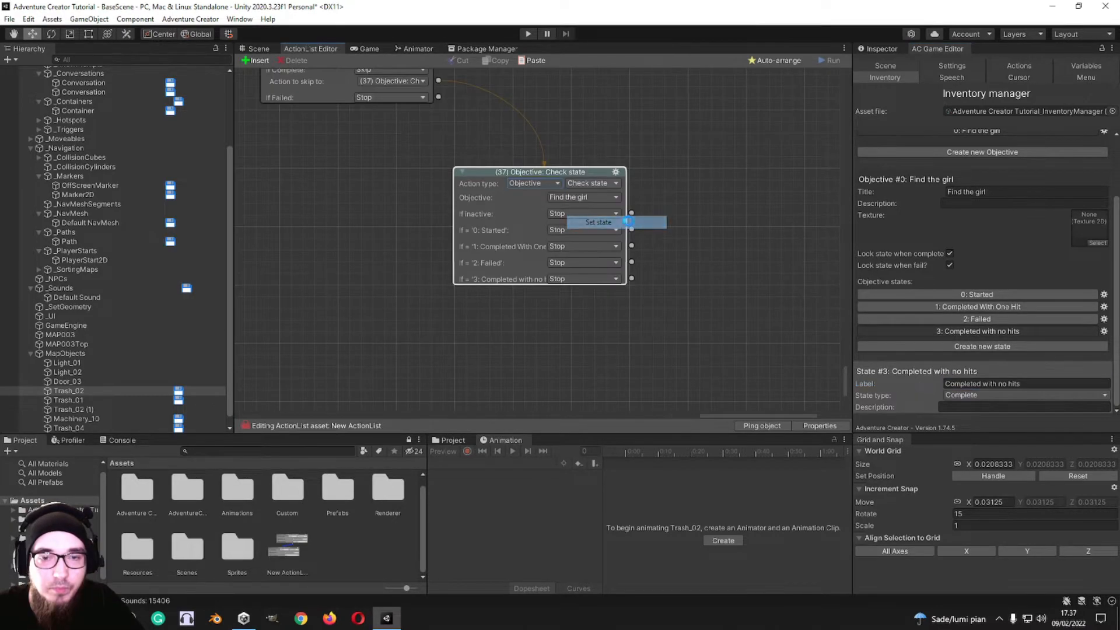
# Step: Make action 37 an Objective: Set state action that sets Find the girl to state 3: Completed with no hits
pyautogui.click(615, 193)
pyautogui.click(591, 209)
pyautogui.click(586, 199)
pyautogui.click(668, 204)
pyautogui.click(584, 208)
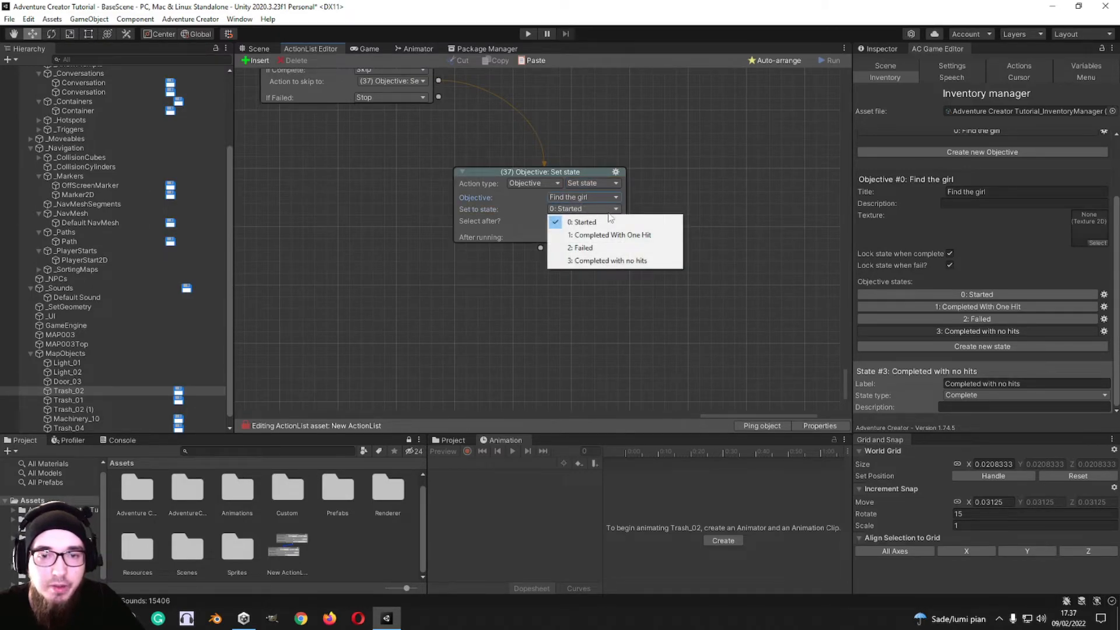
pyautogui.click(603, 233)
pyautogui.click(583, 209)
pyautogui.click(601, 246)
pyautogui.click(586, 209)
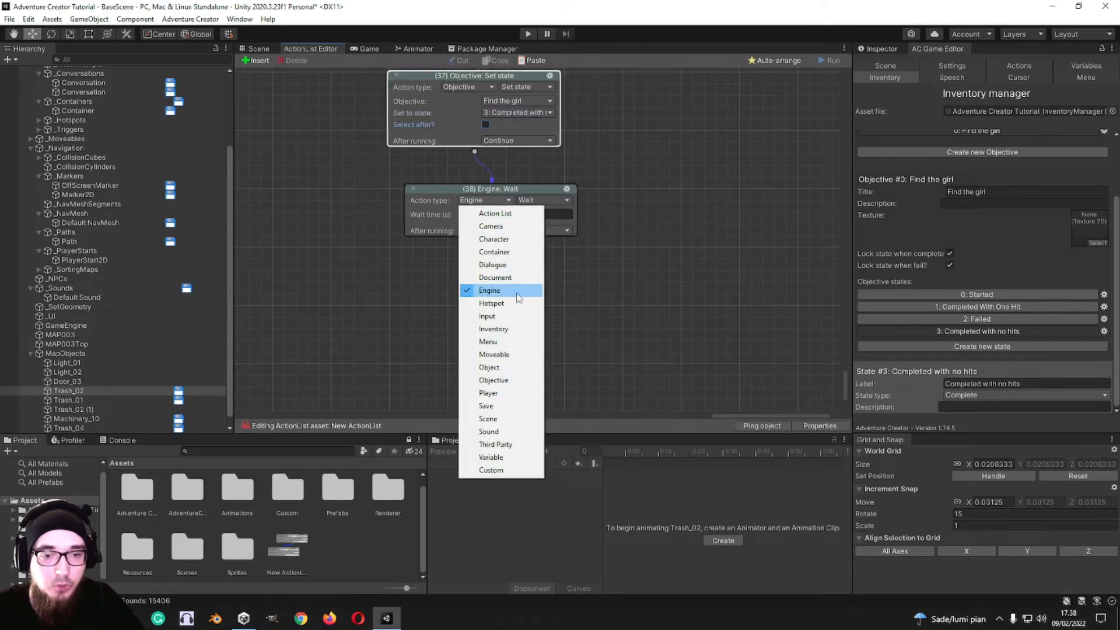
# Step: Change action 38 to the Player category, review its available actions, and choose Switch
pyautogui.click(502, 393)
pyautogui.moveTo(554, 217); pyautogui.dragTo(596, 206, button='middle')
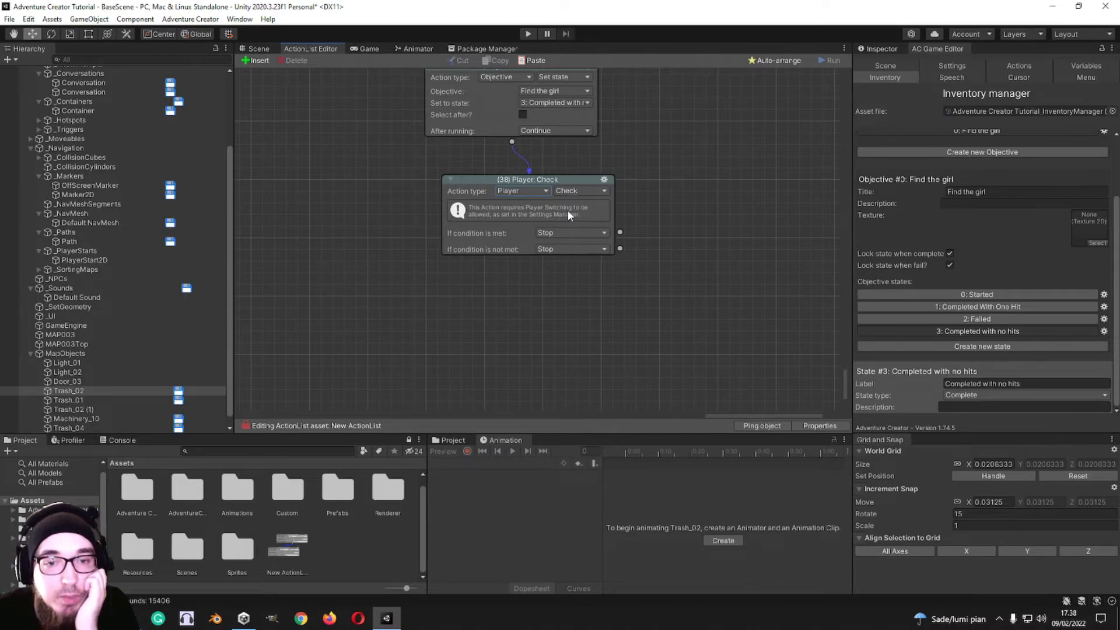
pyautogui.click(605, 190)
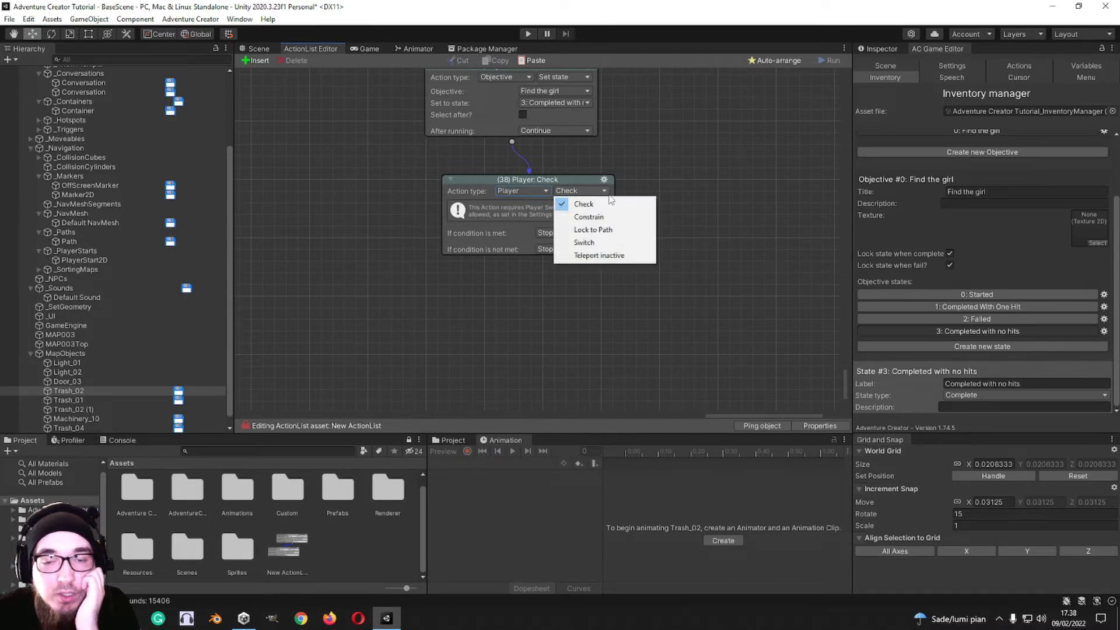
pyautogui.click(702, 177)
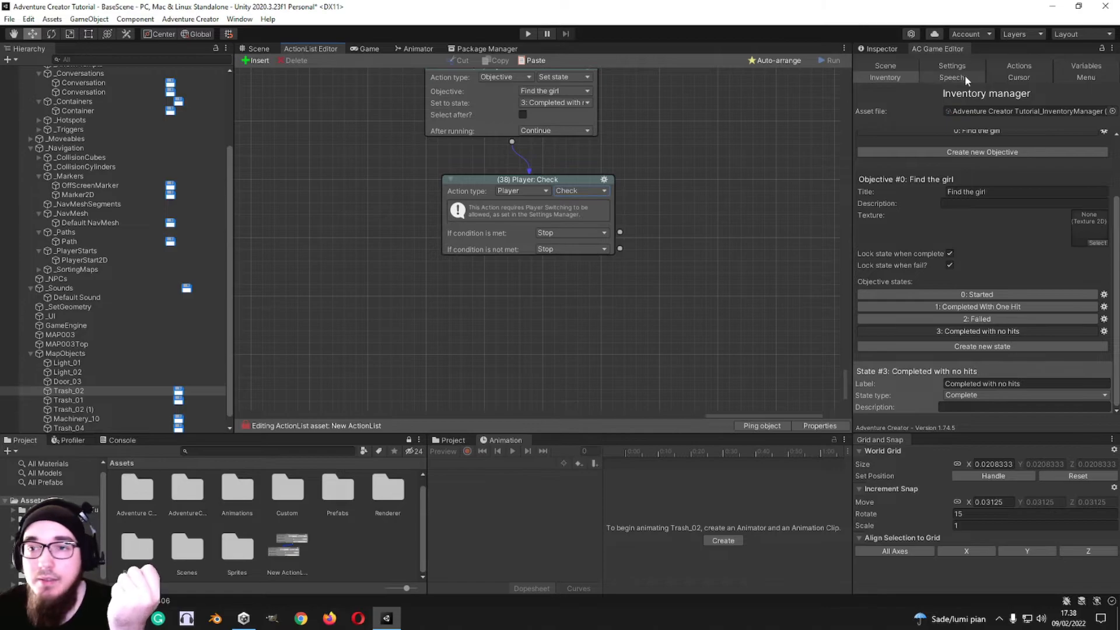
pyautogui.click(586, 193)
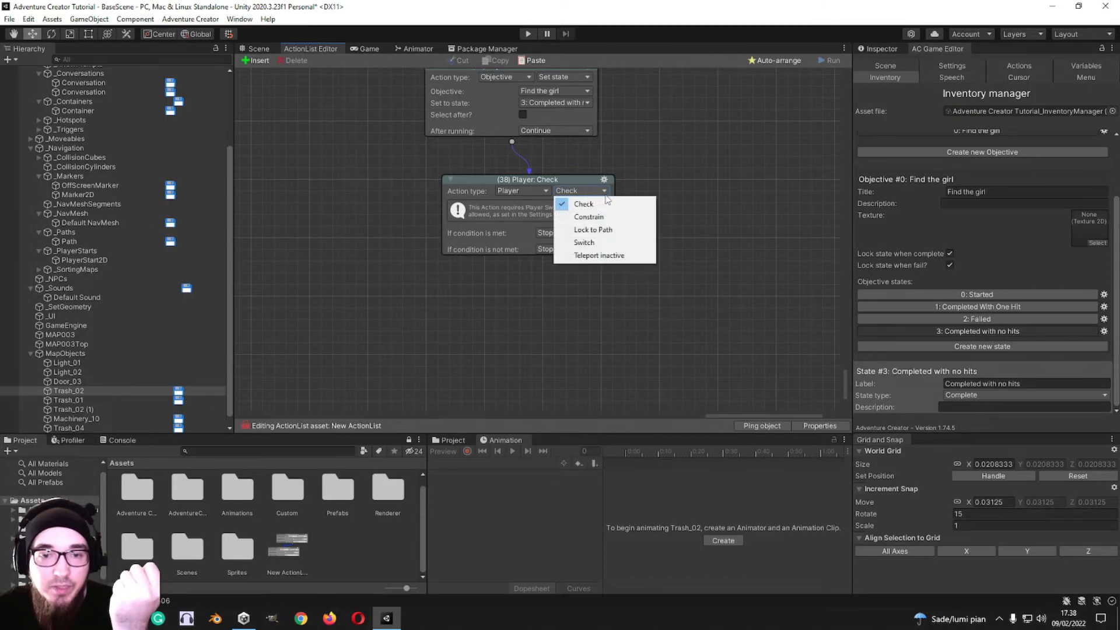
pyautogui.click(598, 243)
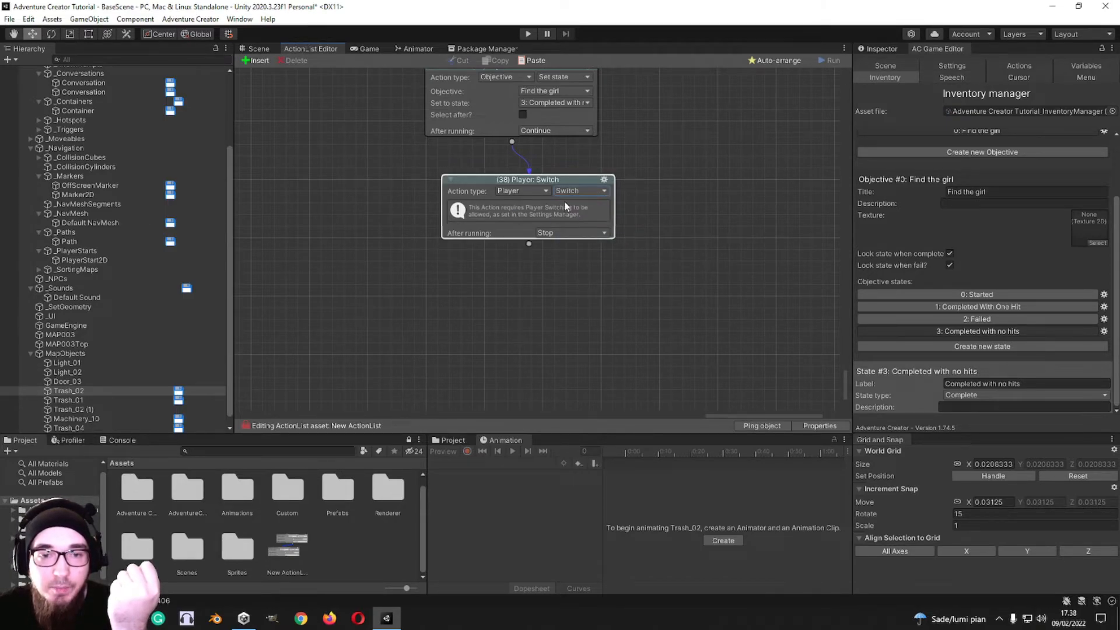
# Step: Switch action 38 to Player: Constrain and set Up movement to Disabled
pyautogui.click(575, 191)
pyautogui.click(584, 216)
pyautogui.click(571, 205)
pyautogui.click(574, 215)
pyautogui.click(570, 205)
pyautogui.click(565, 221)
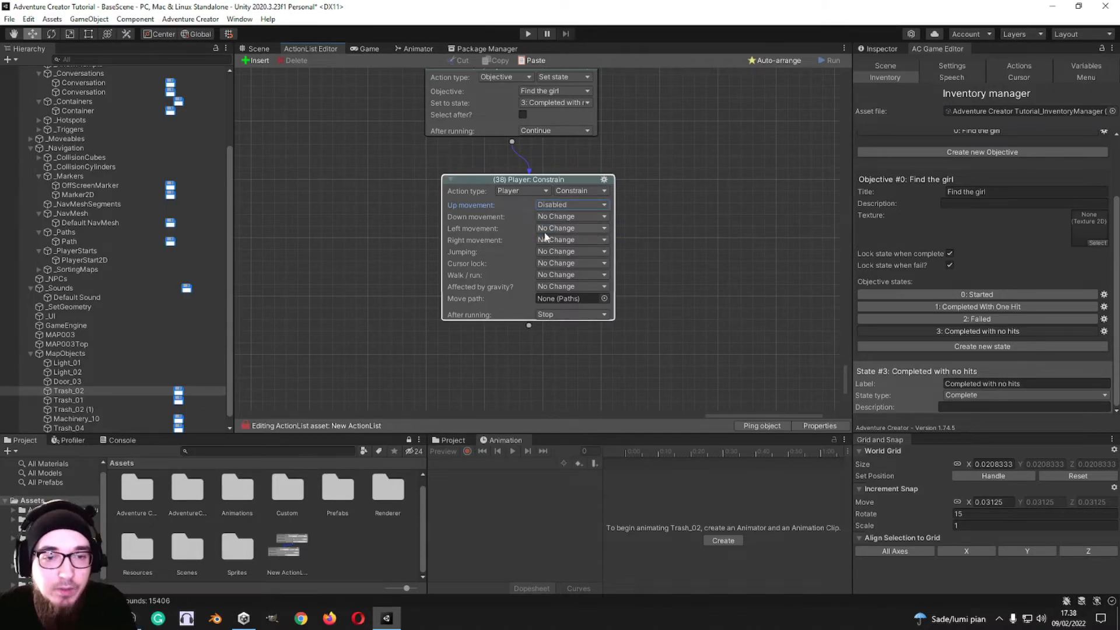
# Step: Disable down movement in the Player: Constrain action, and try the right movement options before returning that setting to No Change
pyautogui.click(556, 240)
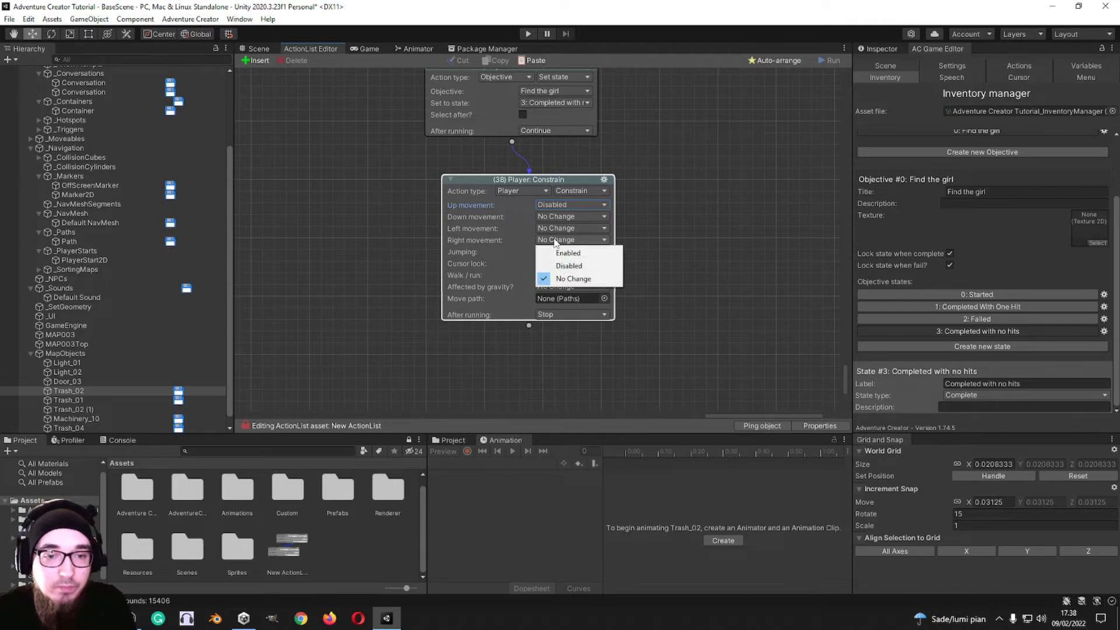
pyautogui.click(569, 265)
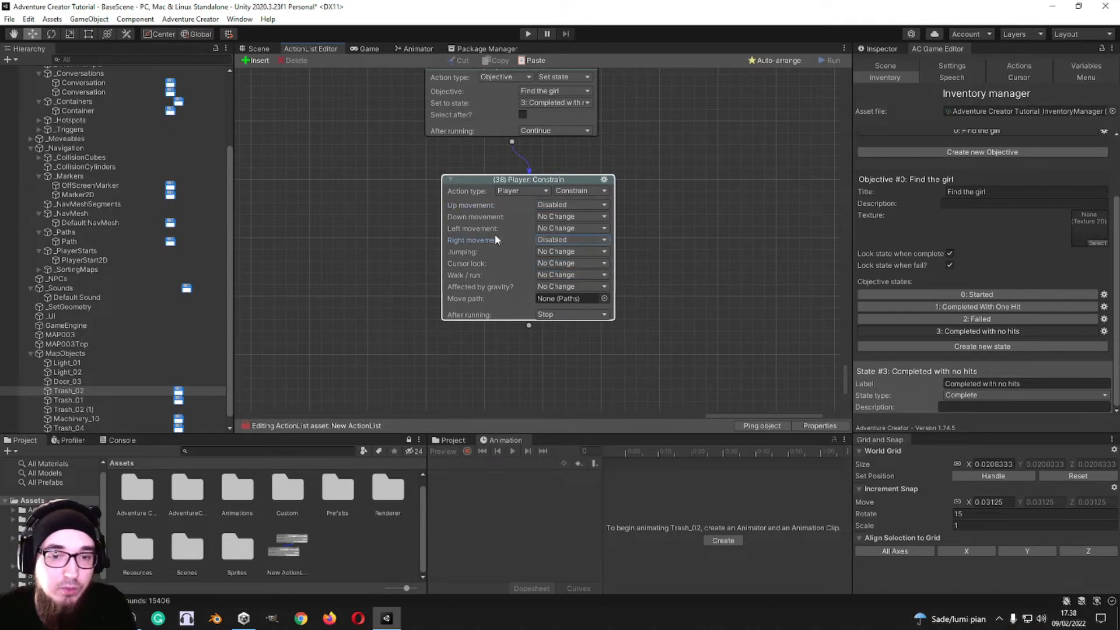
pyautogui.click(564, 240)
pyautogui.click(570, 253)
pyautogui.click(561, 217)
pyautogui.click(569, 241)
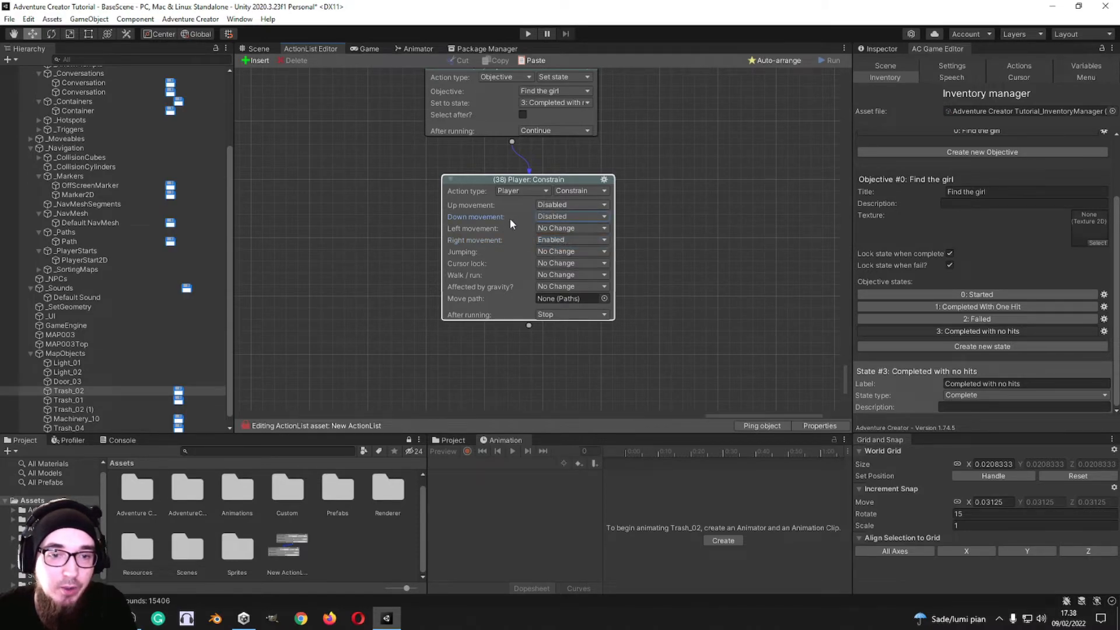
pyautogui.click(564, 240)
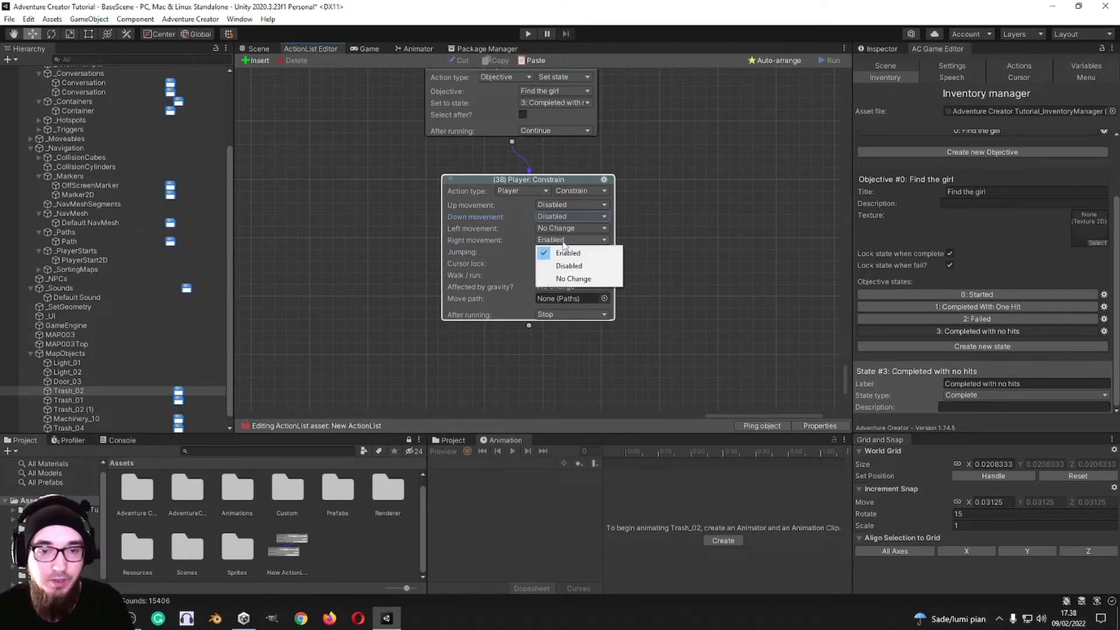
pyautogui.click(574, 279)
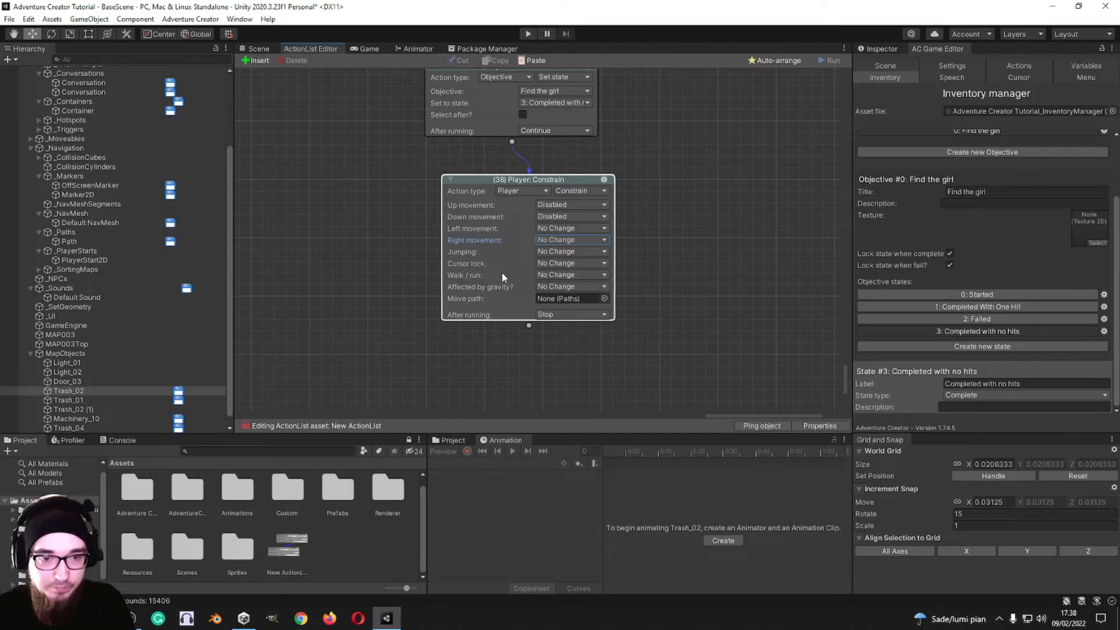
# Step: Examine the Jumping, Cursor lock, Walk / run and Affected by gravity options of the Player: Constrain action
pyautogui.click(537, 256)
pyautogui.click(653, 245)
pyautogui.click(600, 253)
pyautogui.click(623, 257)
pyautogui.click(573, 263)
pyautogui.click(573, 265)
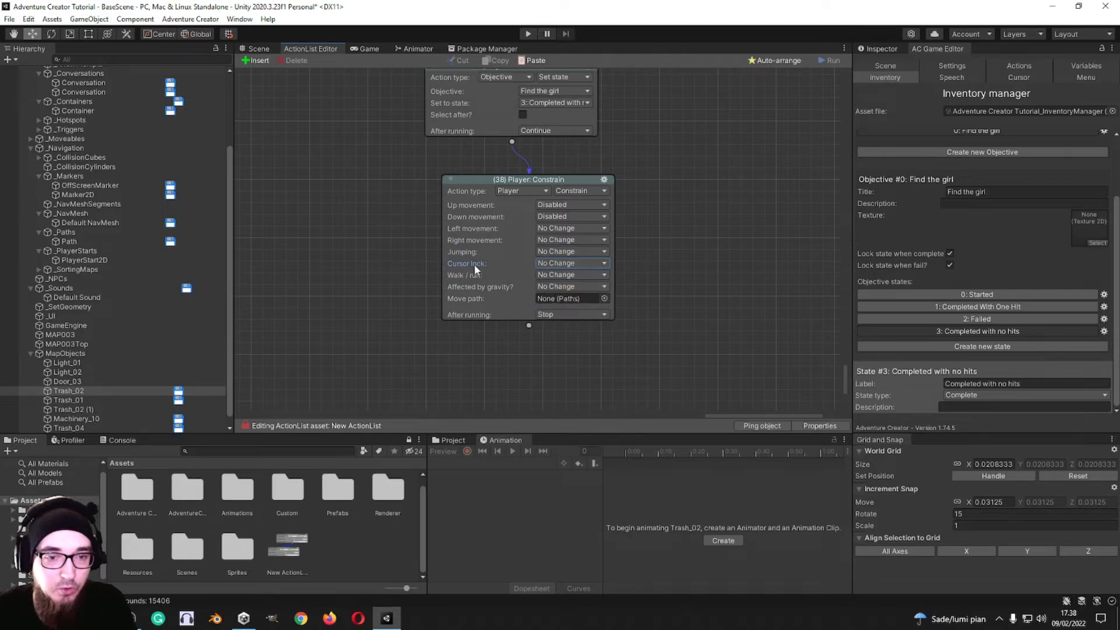
pyautogui.click(576, 276)
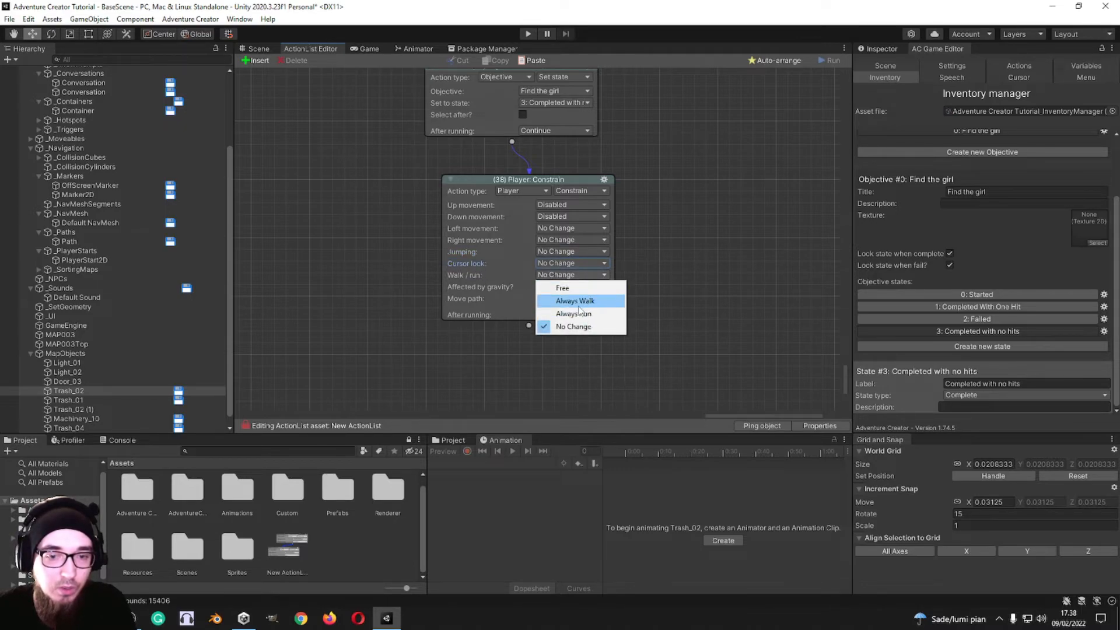
pyautogui.click(572, 276)
pyautogui.click(567, 287)
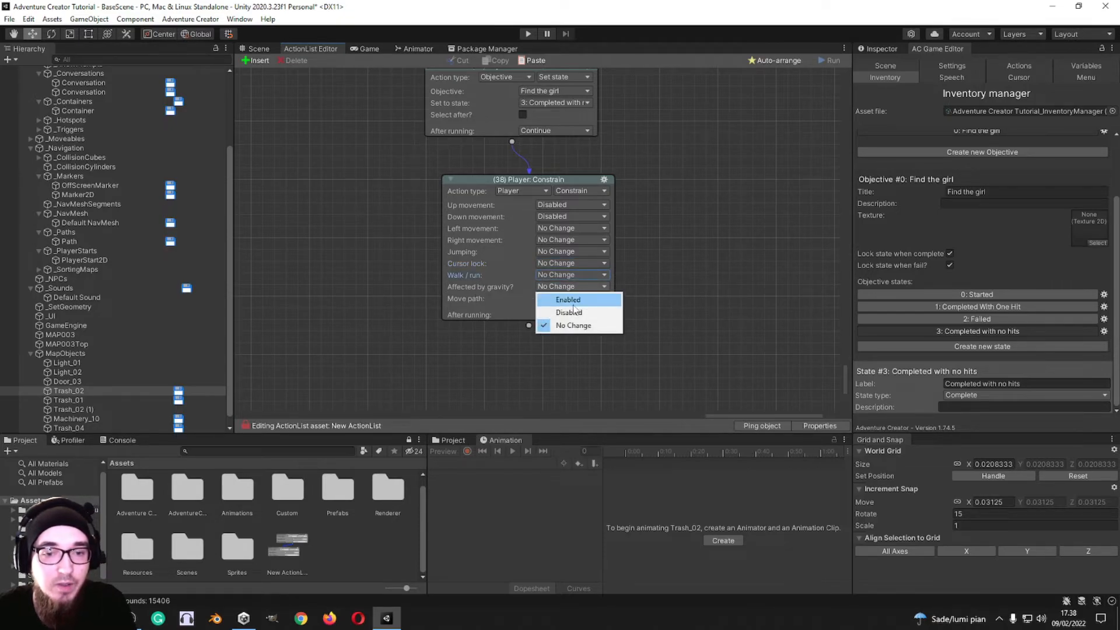
pyautogui.click(642, 266)
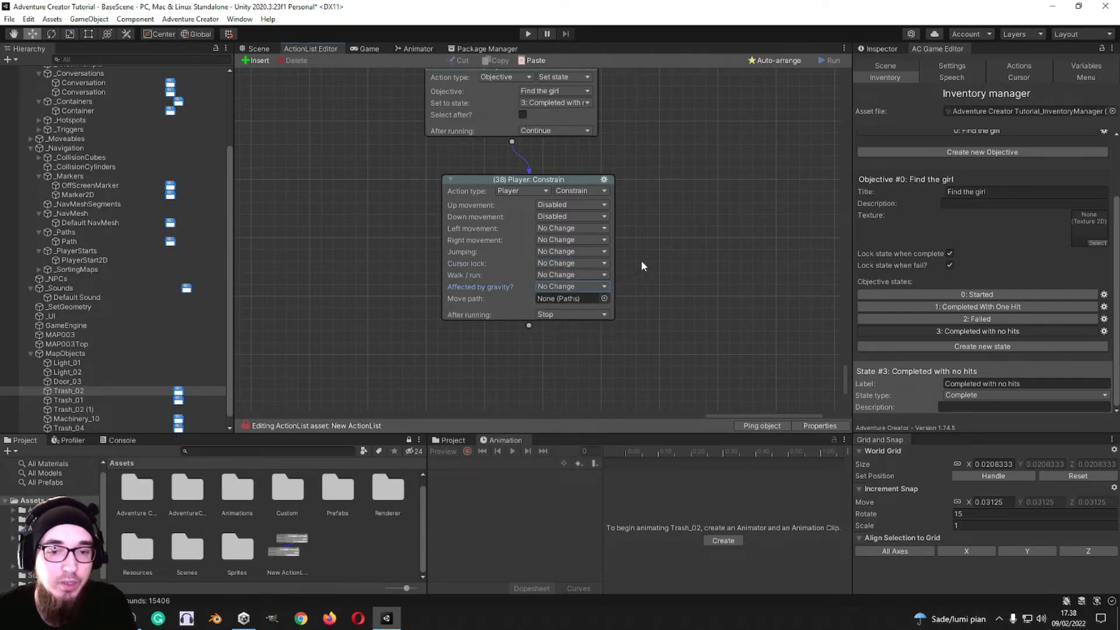
# Step: Assign the scene's Path object as the Player: Constrain action's move path
pyautogui.click(604, 299)
pyautogui.doubleClick(642, 333)
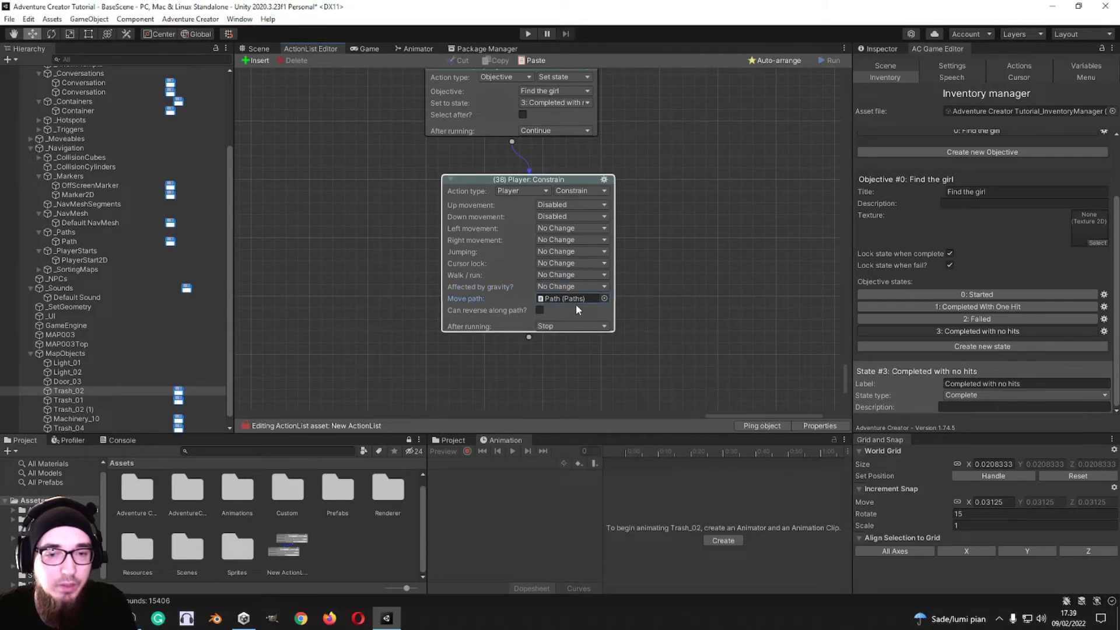
# Step: Switch action 38 to Player: Lock to Path, lock it to Path, allow movement both ways, and review the path snapping options
pyautogui.click(584, 191)
pyautogui.click(601, 231)
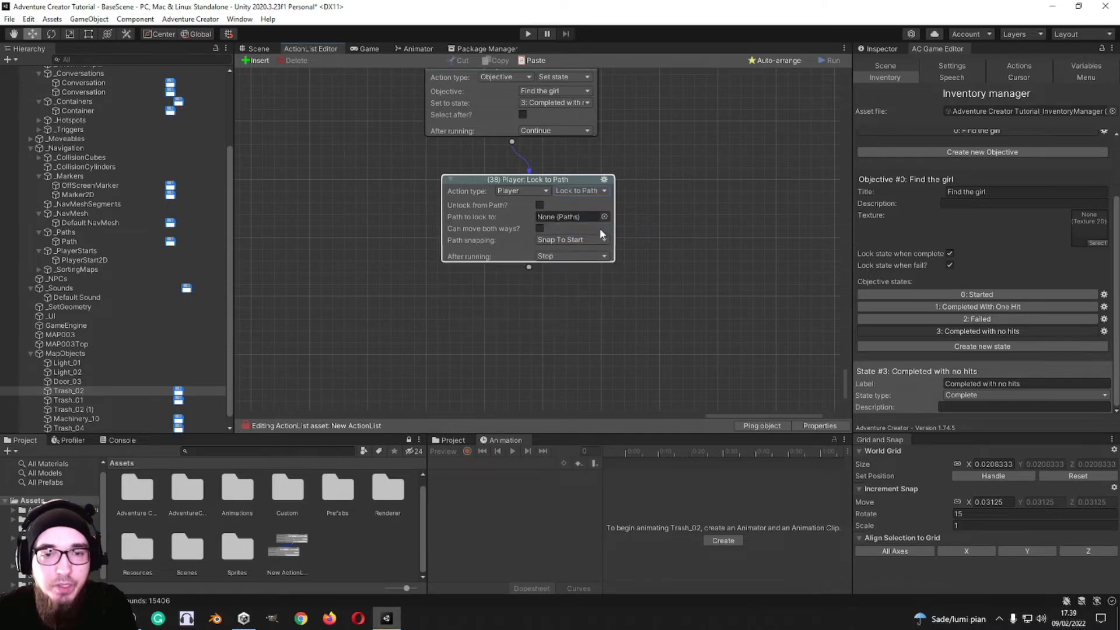
pyautogui.click(542, 204)
pyautogui.click(541, 204)
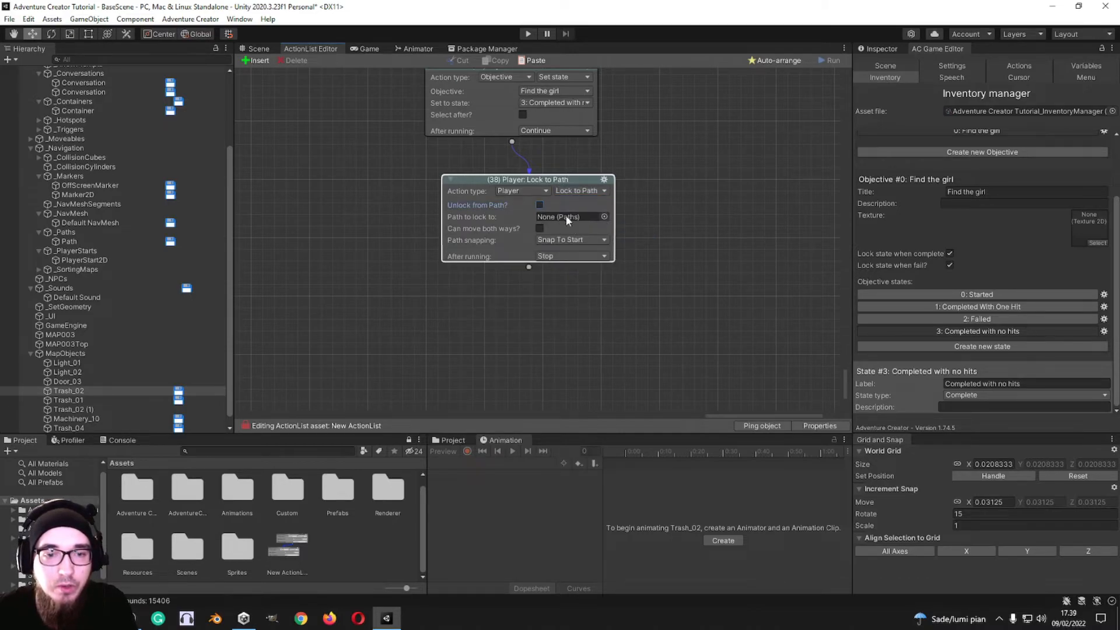
pyautogui.click(605, 216)
pyautogui.click(630, 253)
pyautogui.click(638, 255)
pyautogui.click(540, 245)
pyautogui.click(571, 256)
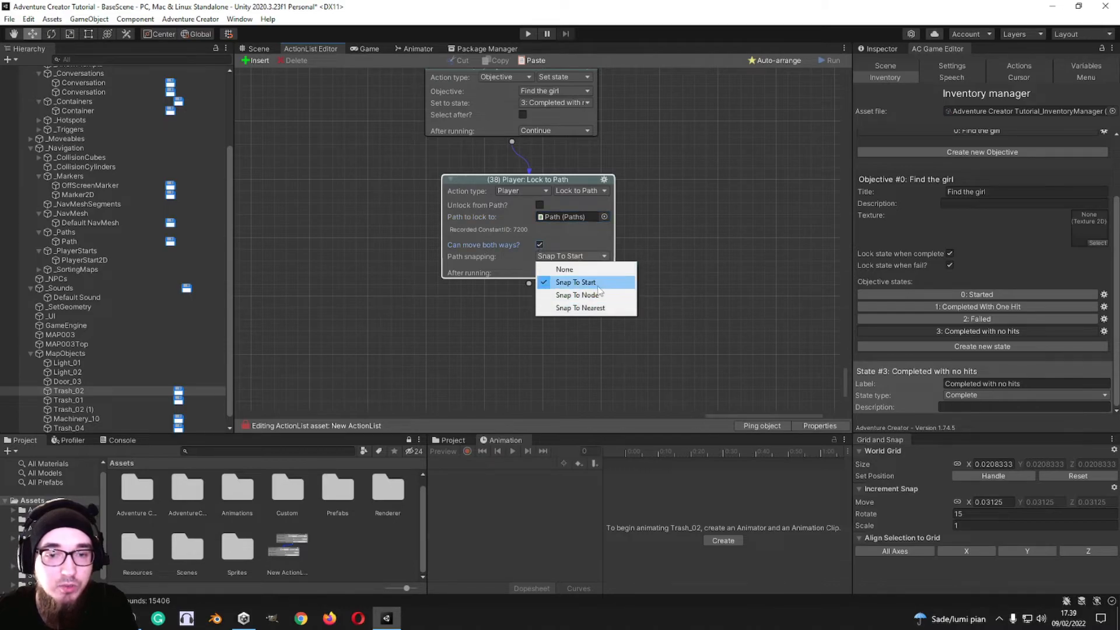
pyautogui.click(691, 223)
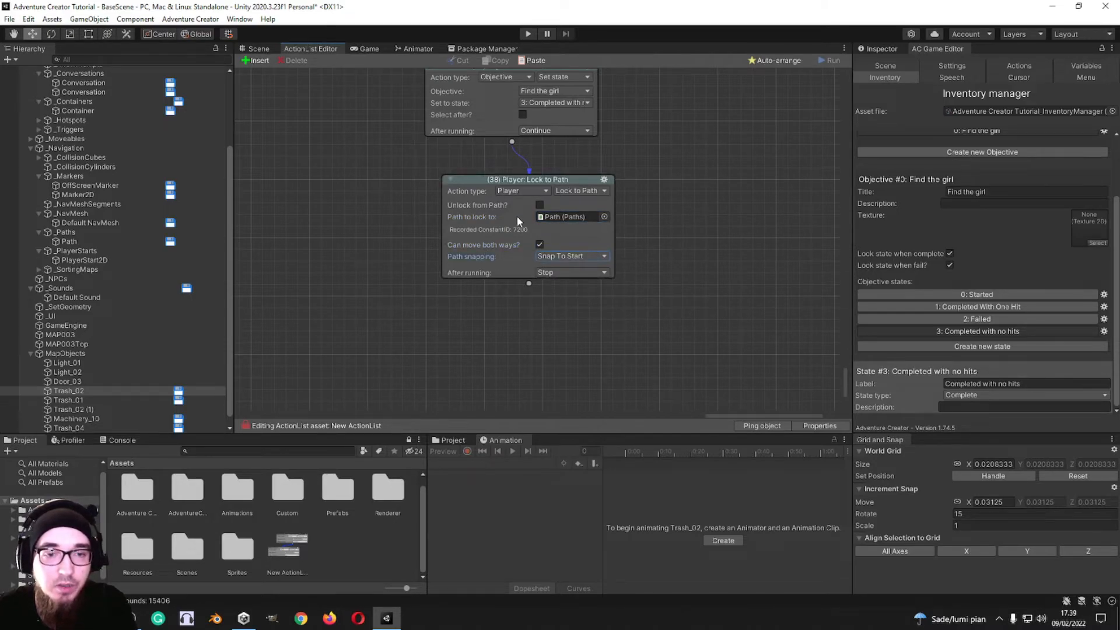
# Step: Switch action 38 to Player: Teleport inactive
pyautogui.click(584, 191)
pyautogui.click(664, 179)
pyautogui.click(597, 192)
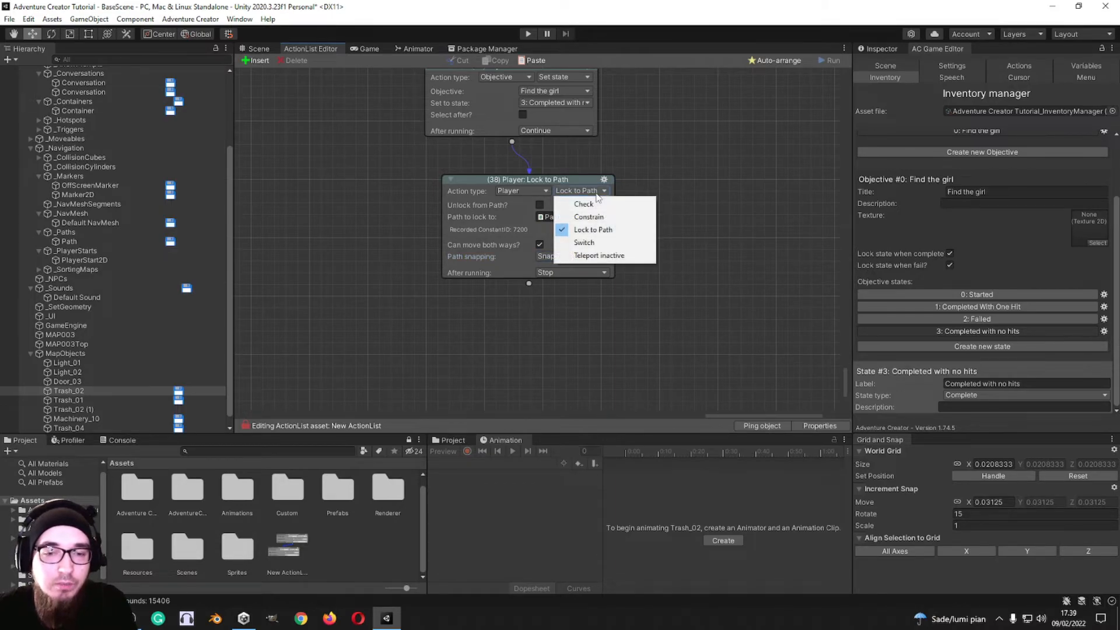
pyautogui.click(606, 257)
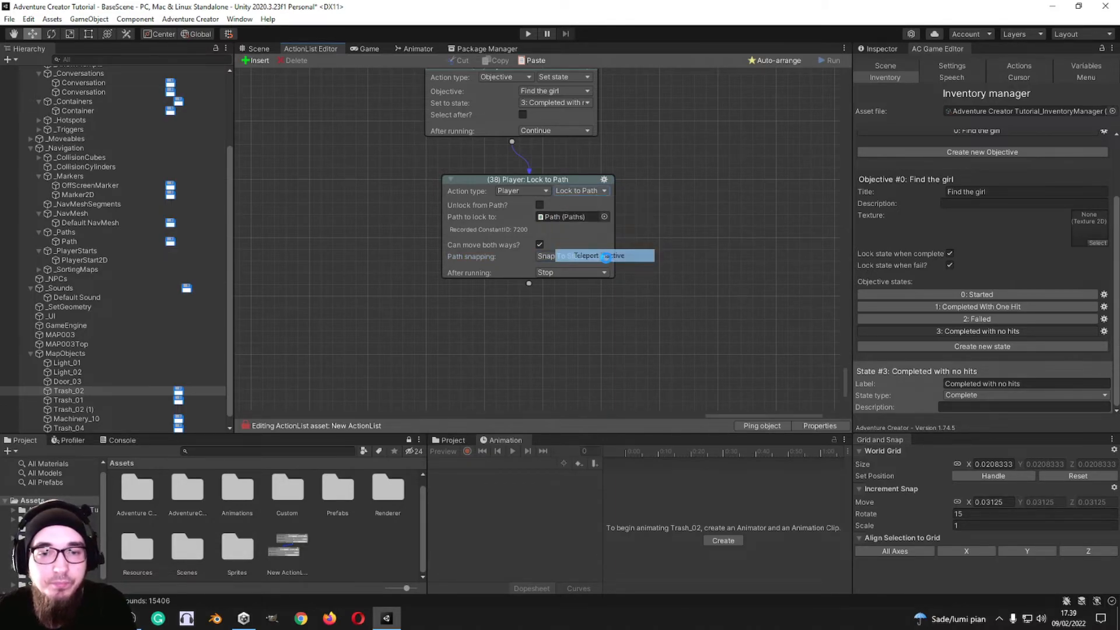
# Step: Switch action 38 to Save: Check with the Is Saving Possible check, and add new action 39 from its condition-met outcome
pyautogui.click(571, 195)
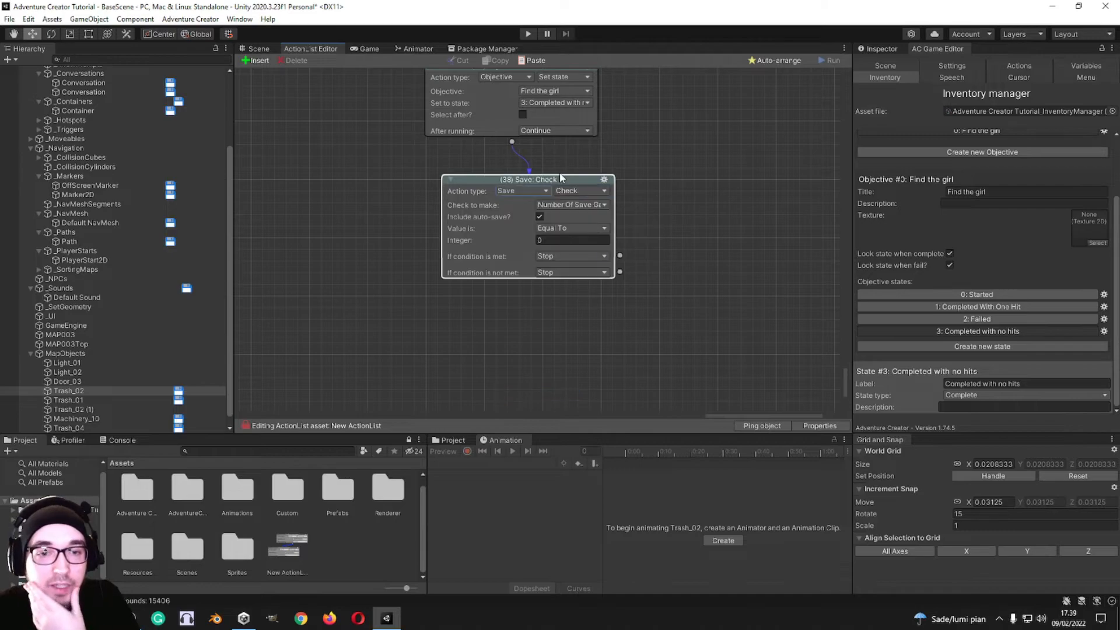
pyautogui.click(587, 190)
pyautogui.click(645, 171)
pyautogui.click(582, 190)
pyautogui.click(667, 164)
pyautogui.click(583, 204)
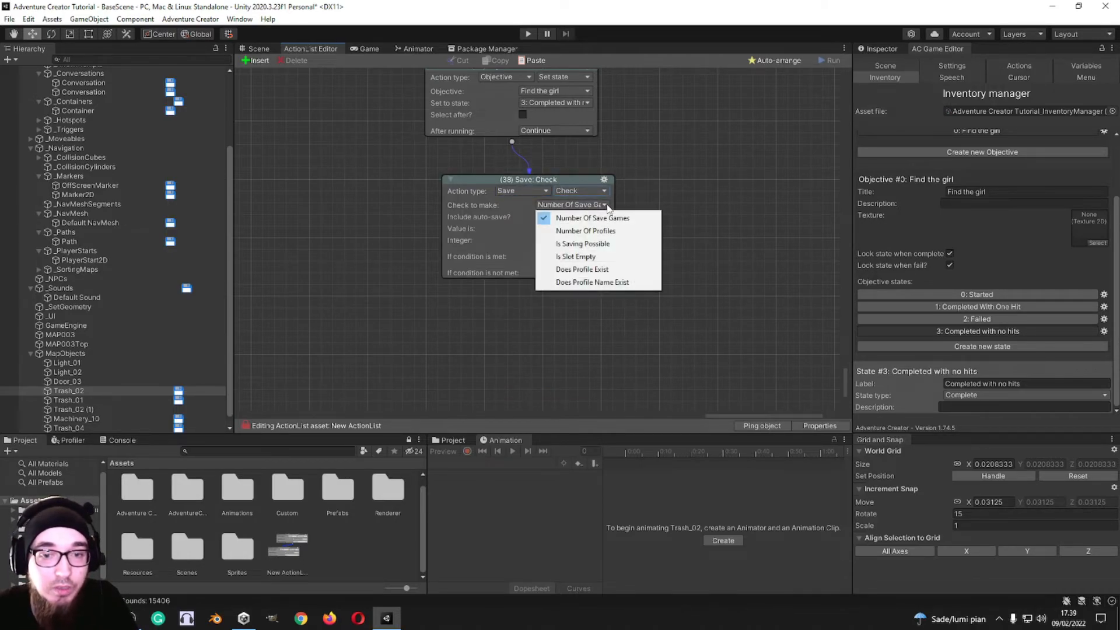
pyautogui.click(618, 246)
pyautogui.moveTo(620, 221); pyautogui.dragTo(693, 228)
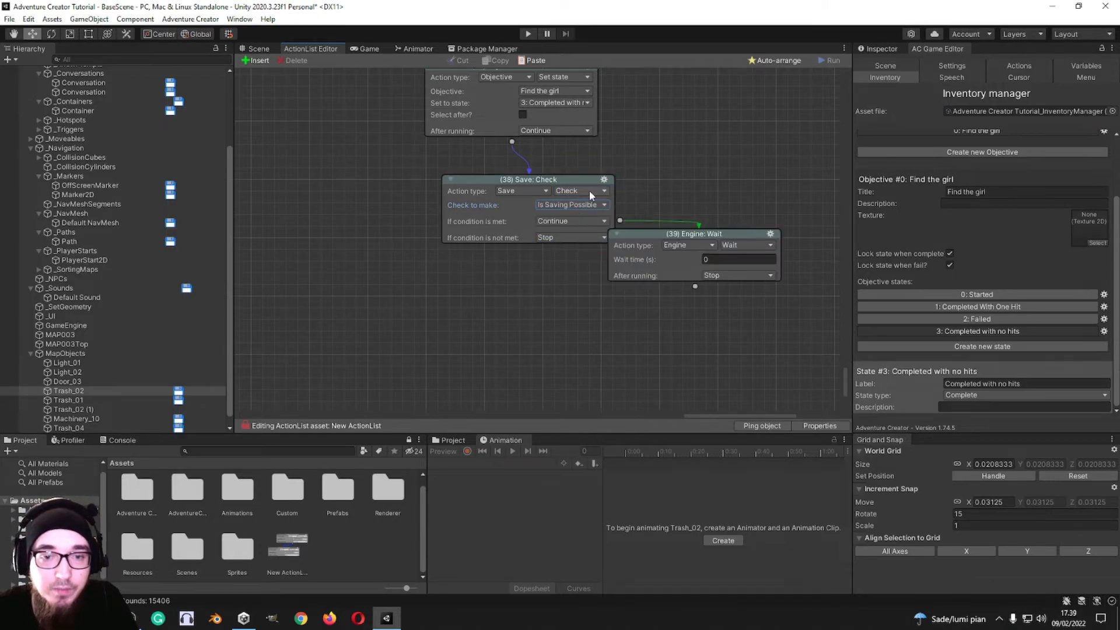
# Step: Switch action 38 to Save: Manage profiles
pyautogui.click(589, 190)
pyautogui.click(606, 218)
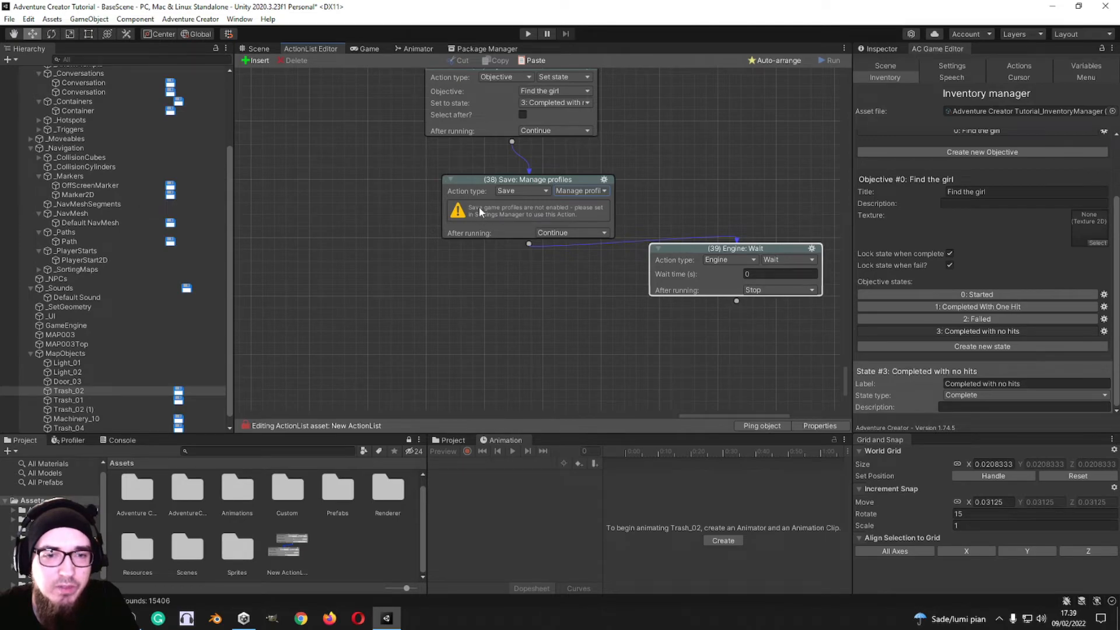
pyautogui.click(584, 192)
pyautogui.click(622, 187)
# Step: Switch action 38 to Save: Manage saves, and review the options for its method and the save to delete
pyautogui.click(596, 191)
pyautogui.click(595, 229)
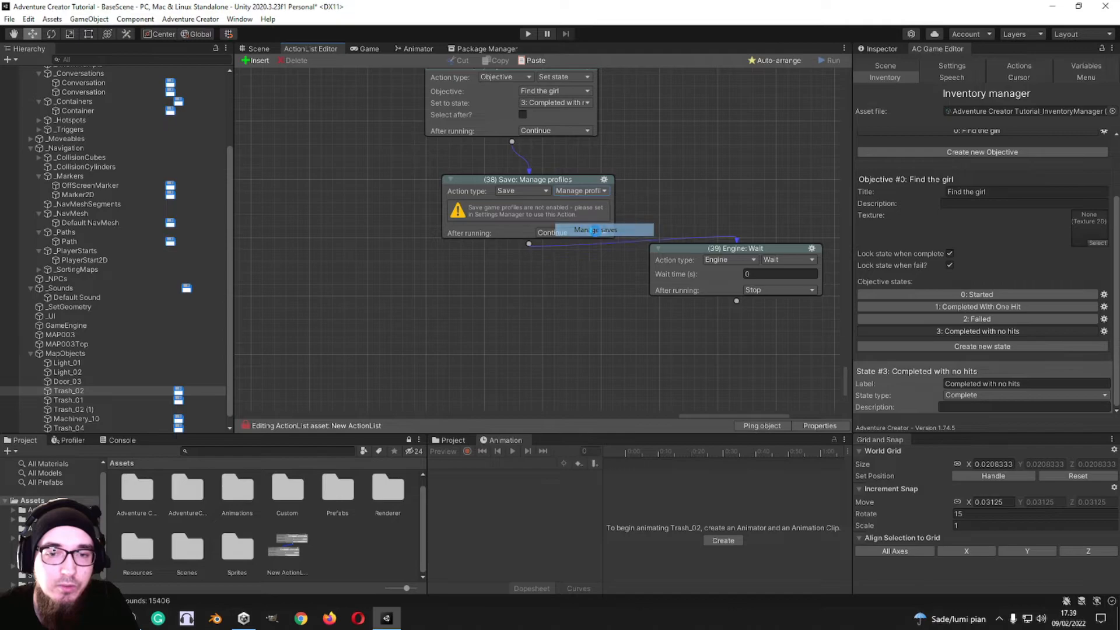
pyautogui.click(660, 203)
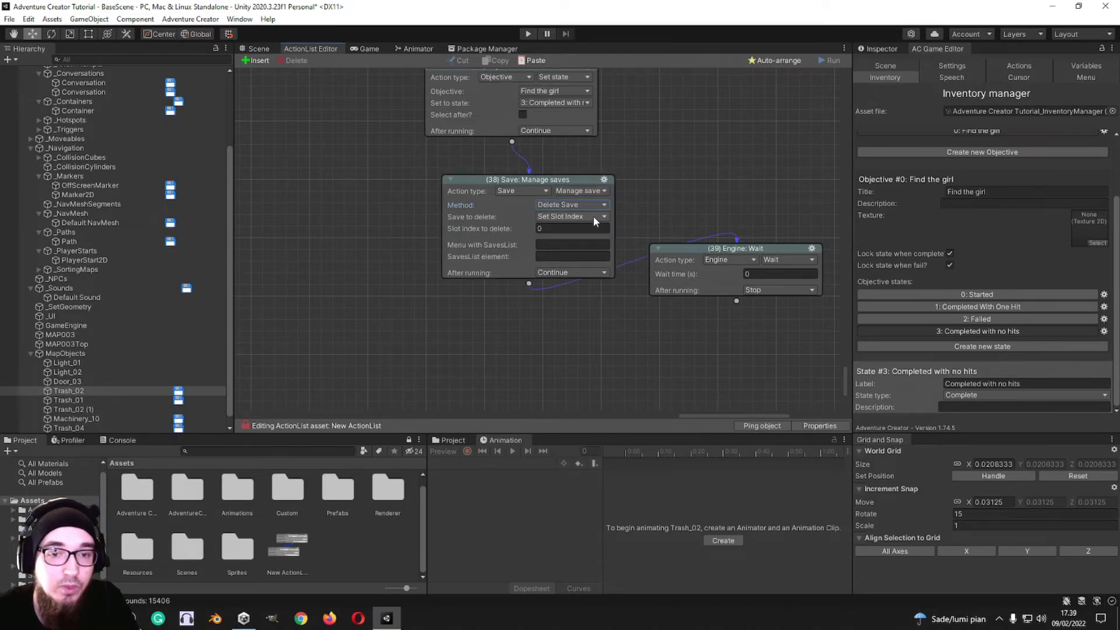
pyautogui.moveTo(634, 221); pyautogui.dragTo(581, 227, button='middle')
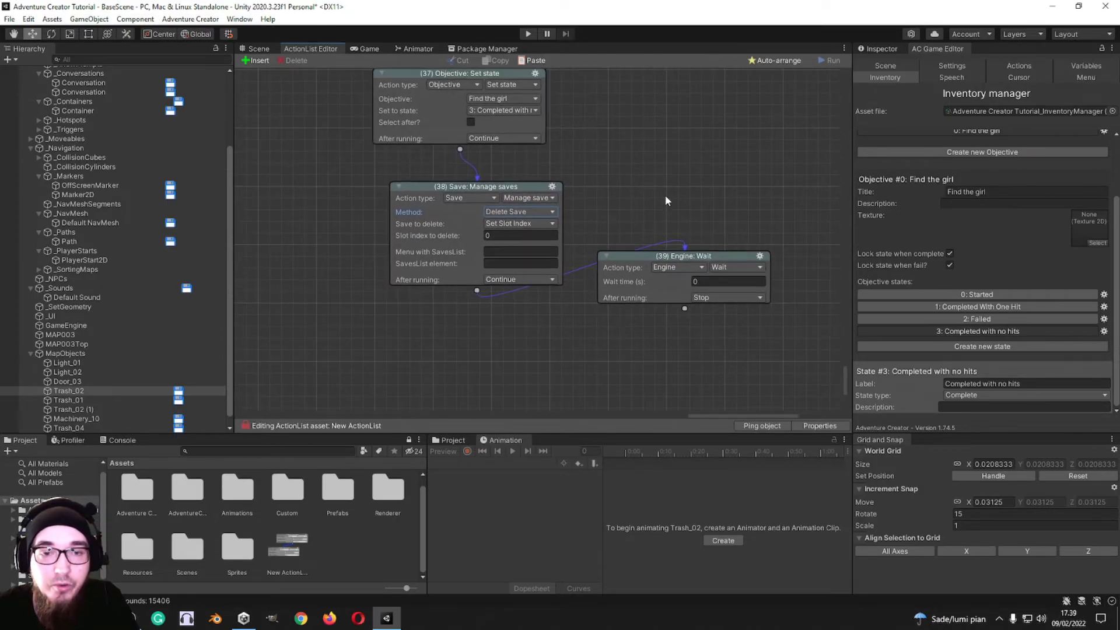
pyautogui.click(542, 223)
pyautogui.click(572, 219)
pyautogui.click(521, 223)
pyautogui.click(530, 205)
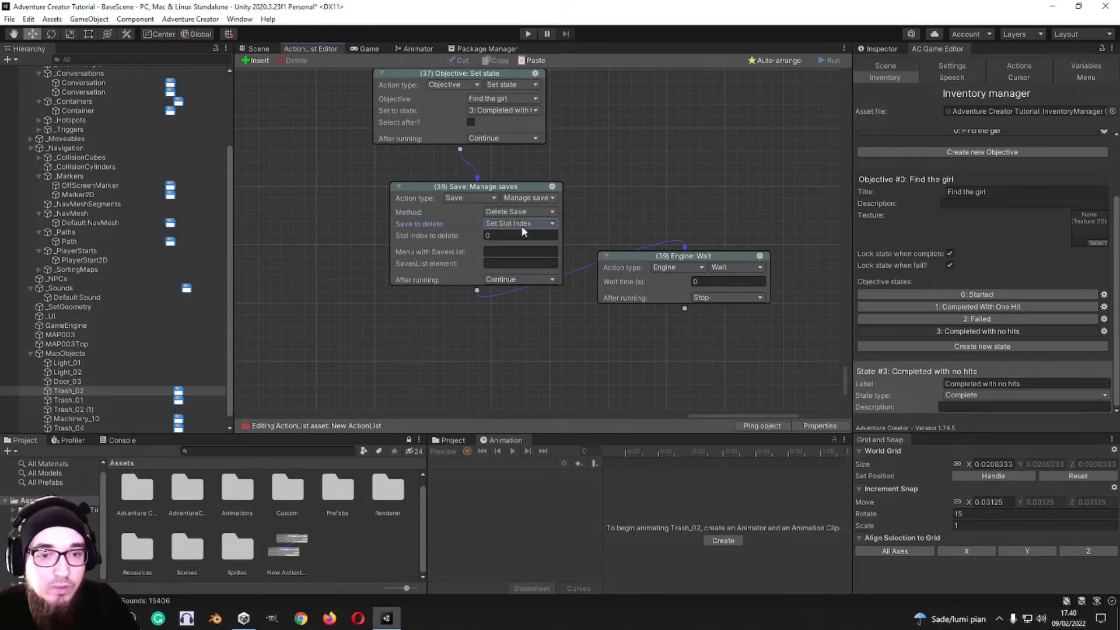
pyautogui.click(521, 226)
pyautogui.click(652, 220)
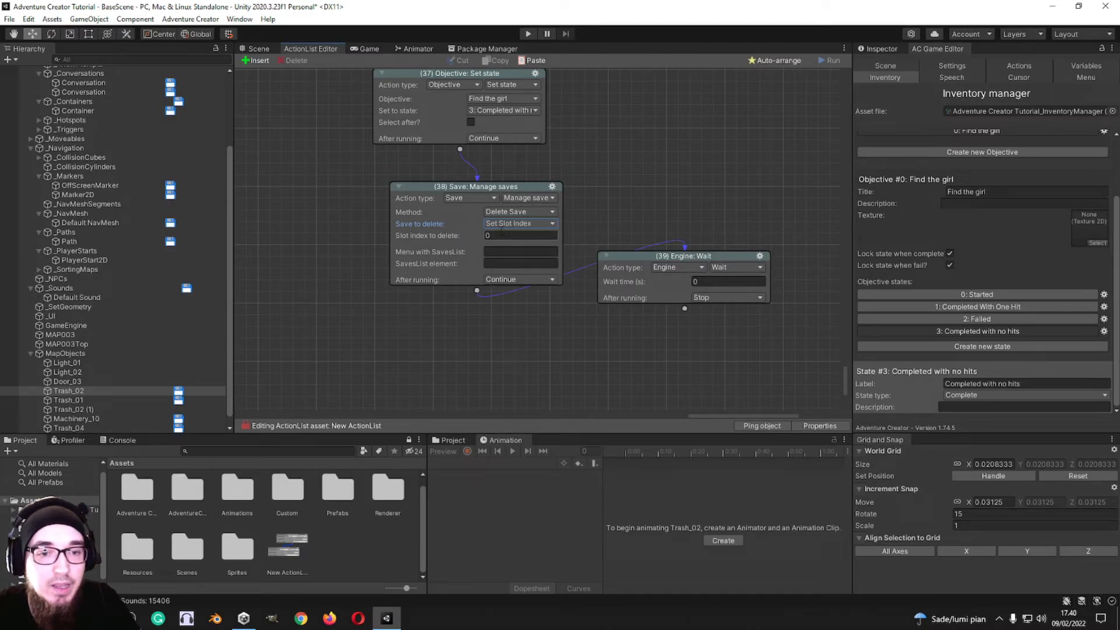
# Step: Switch action 38 to Save: Save or load with the Load Game method, trying Set Slot Index and keeping Autosave as the save to load
pyautogui.click(542, 199)
pyautogui.click(543, 249)
pyautogui.click(531, 212)
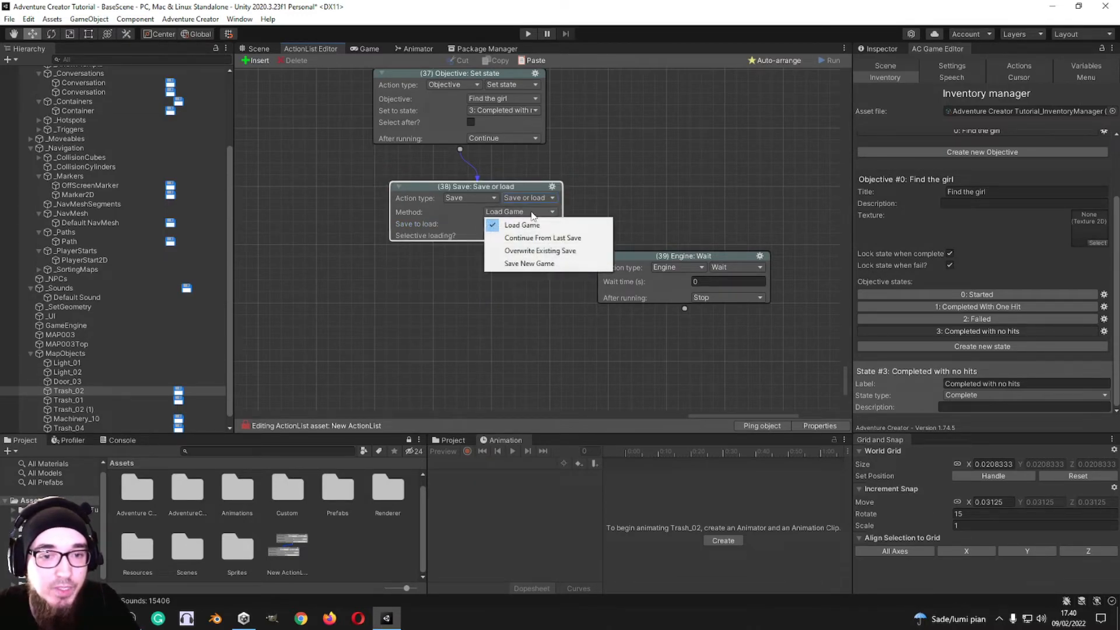
pyautogui.click(539, 212)
pyautogui.click(523, 224)
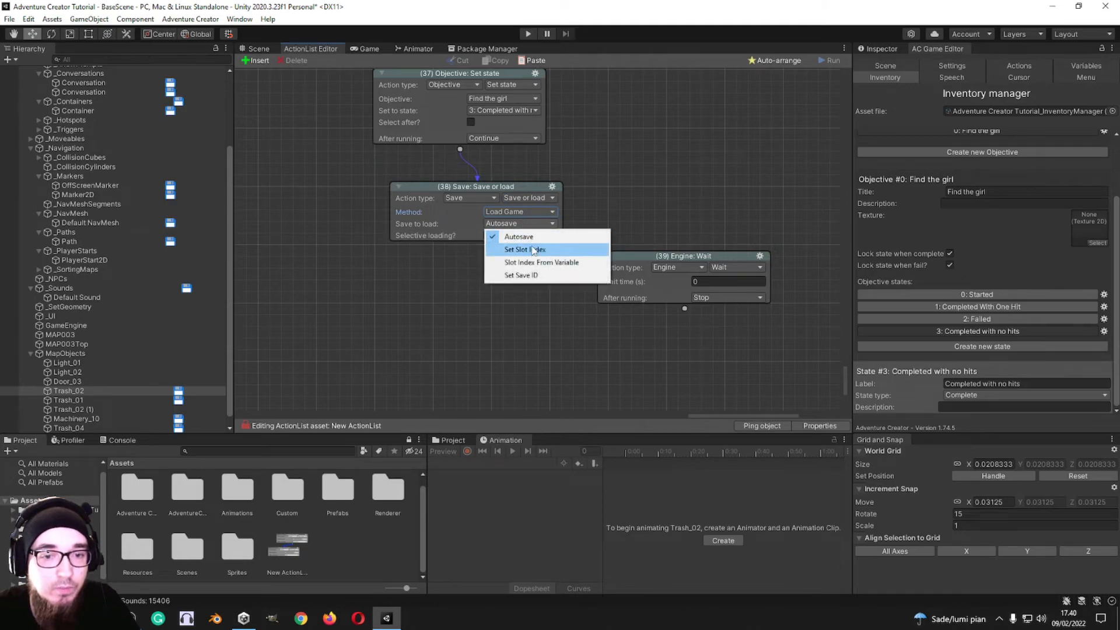
pyautogui.click(525, 249)
pyautogui.click(521, 224)
pyautogui.click(519, 236)
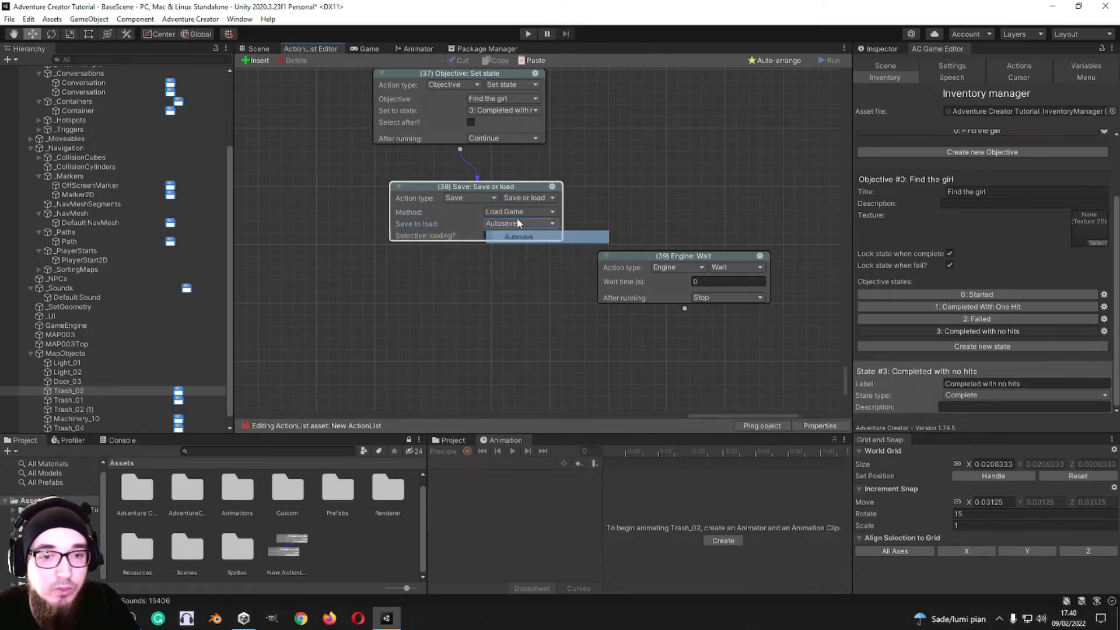
# Step: Take action 38's method through Continue From Last Save and Overwrite Existing Save to Save New Game
pyautogui.click(521, 212)
pyautogui.click(530, 238)
pyautogui.click(529, 212)
pyautogui.click(530, 251)
pyautogui.click(529, 212)
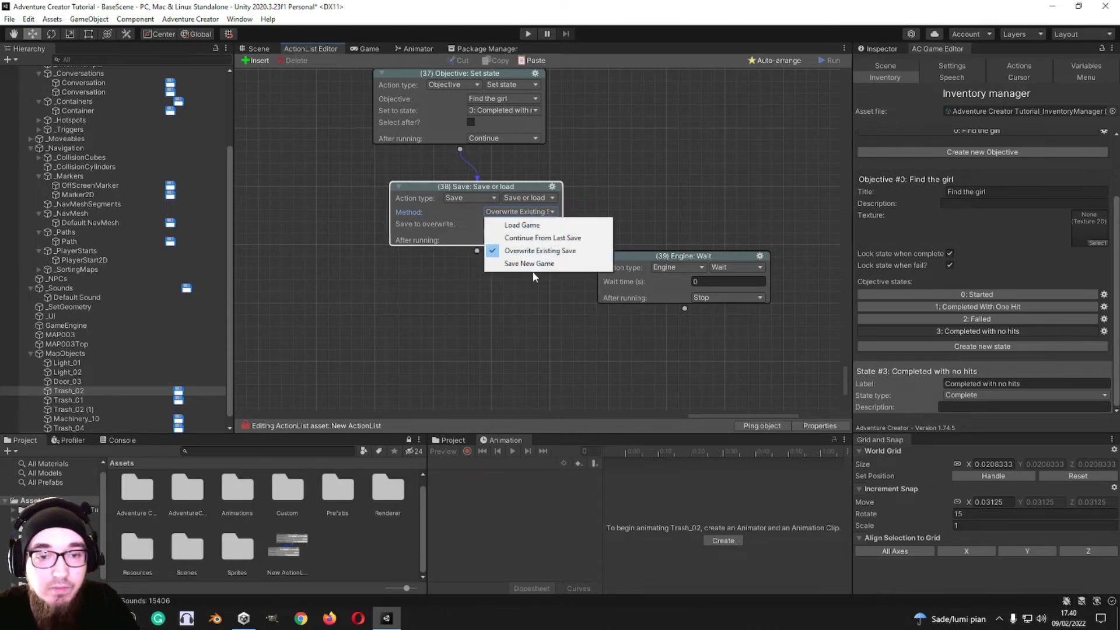
pyautogui.click(529, 264)
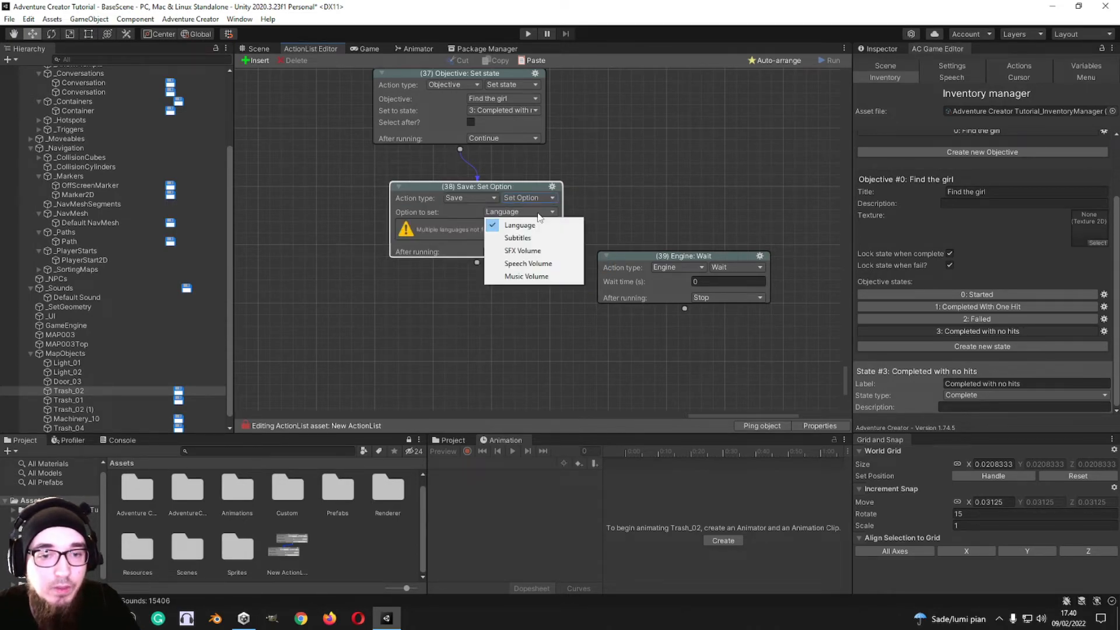
pyautogui.click(611, 205)
# Step: Compare the fields offered by the Continue From Last Save, Overwrite Existing Save and Save New Game methods once more
pyautogui.click(555, 212)
pyautogui.click(543, 238)
pyautogui.click(542, 212)
pyautogui.click(539, 251)
pyautogui.click(542, 212)
pyautogui.click(545, 256)
pyautogui.click(542, 212)
pyautogui.click(528, 276)
# Step: Switch action 38 to Scene: Add or remove, and choose the scene by Name
pyautogui.moveTo(493, 227)
pyautogui.mouseDown()
pyautogui.moveTo(513, 227)
pyautogui.moveTo(499, 227)
pyautogui.mouseUp()
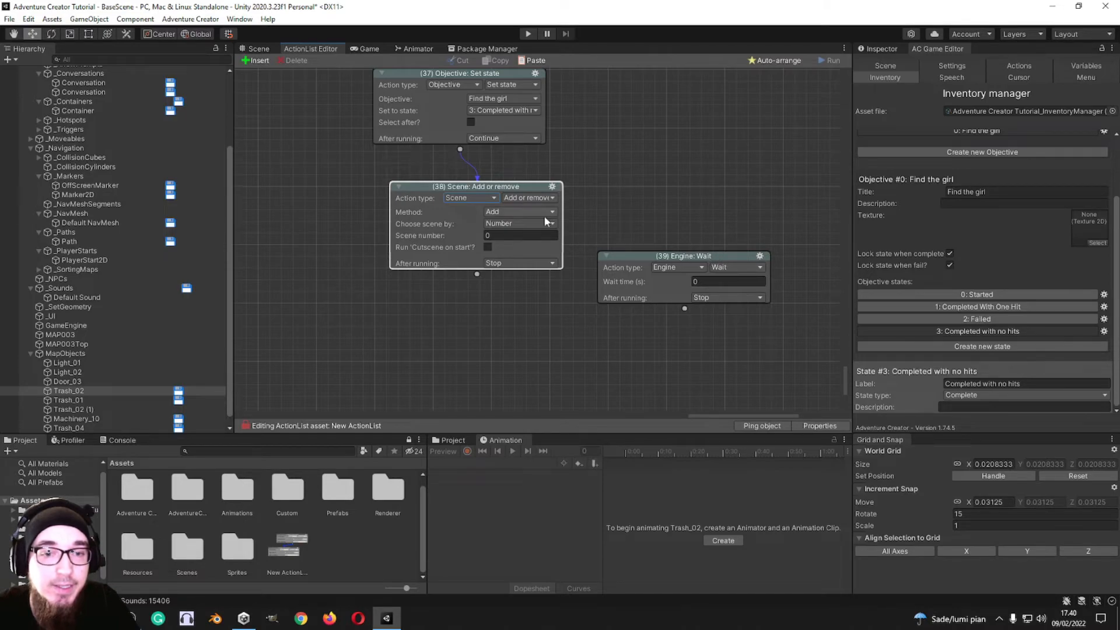
pyautogui.click(531, 197)
pyautogui.click(580, 204)
pyautogui.click(520, 225)
pyautogui.click(523, 249)
pyautogui.click(537, 199)
pyautogui.click(634, 175)
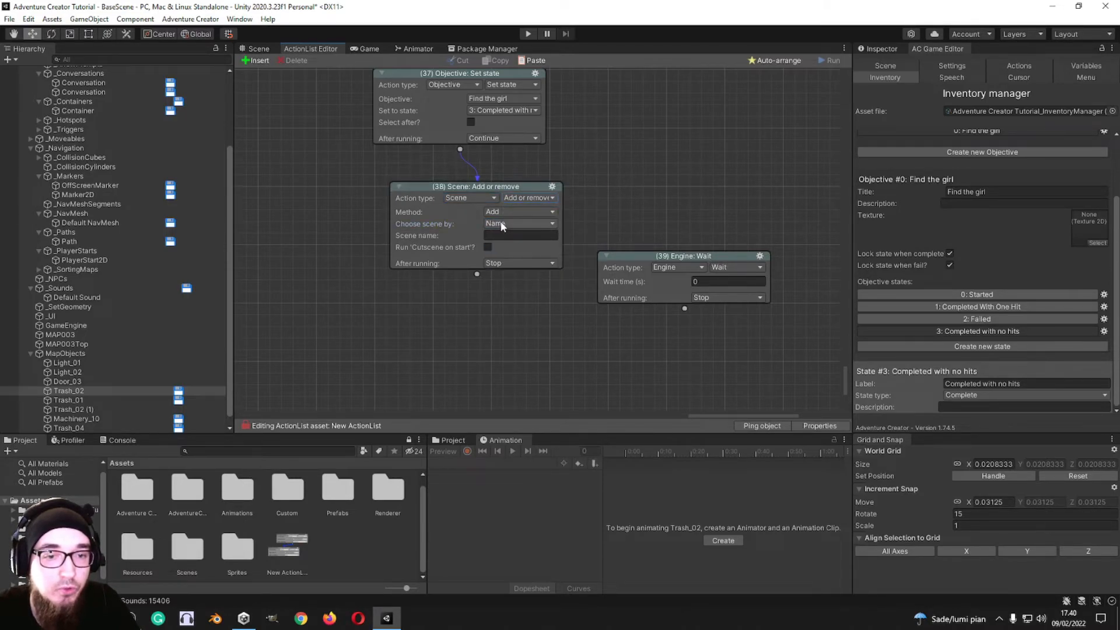
# Step: Switch action 38 to Scene: Change setting, and review the changeable scene settings and the NavMesh change methods
pyautogui.click(528, 198)
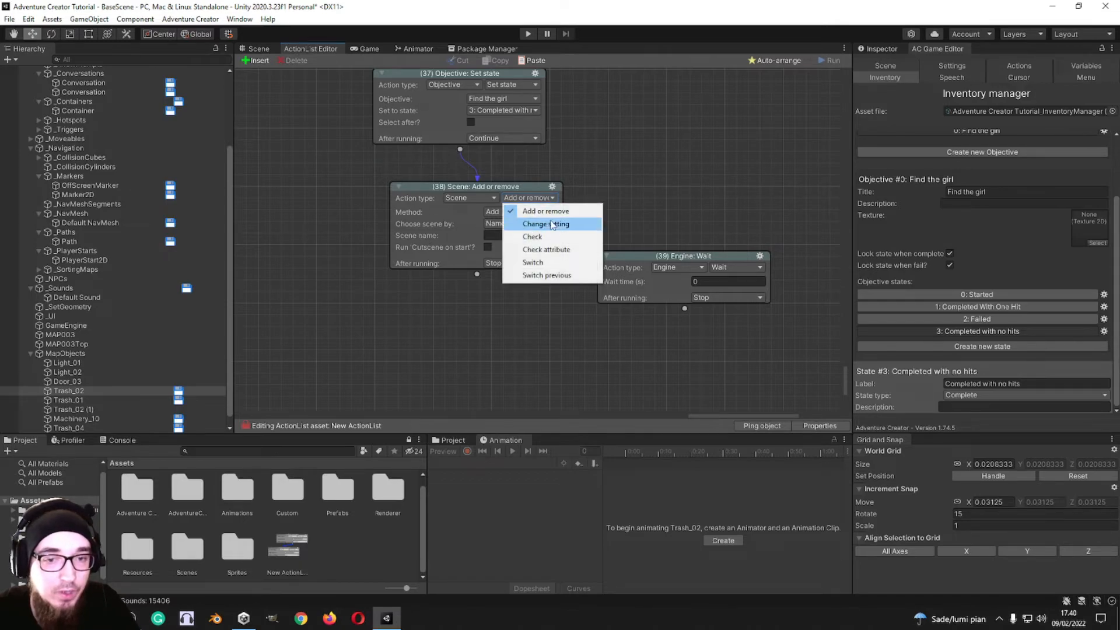
pyautogui.click(553, 225)
pyautogui.click(550, 211)
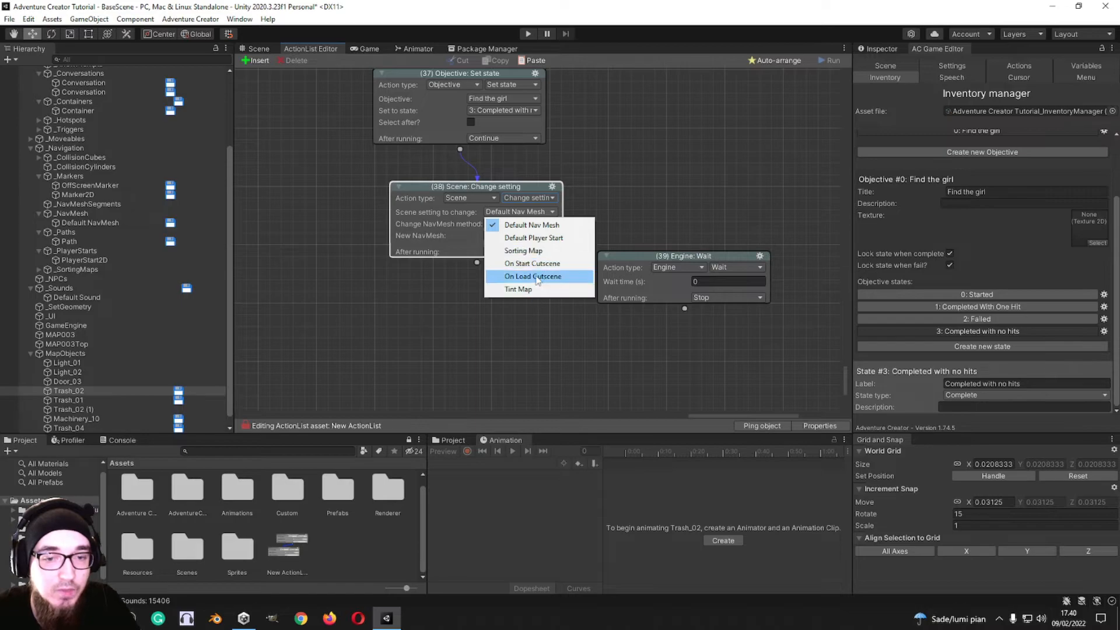
pyautogui.click(543, 199)
pyautogui.click(543, 199)
pyautogui.click(541, 224)
pyautogui.click(541, 224)
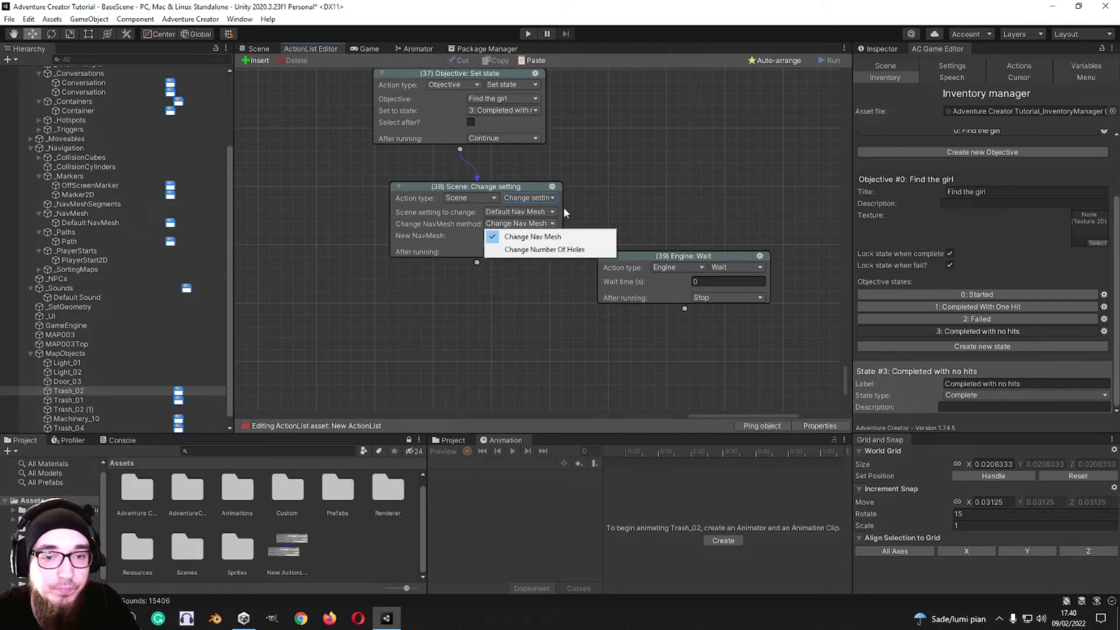
# Step: Switch action 38 to Scene: Check, choose the scene by Name, and review the check's comparison options
pyautogui.click(530, 199)
pyautogui.click(542, 239)
pyautogui.click(524, 212)
pyautogui.click(525, 212)
pyautogui.click(525, 212)
pyautogui.click(514, 217)
pyautogui.click(520, 223)
pyautogui.click(506, 252)
pyautogui.click(480, 235)
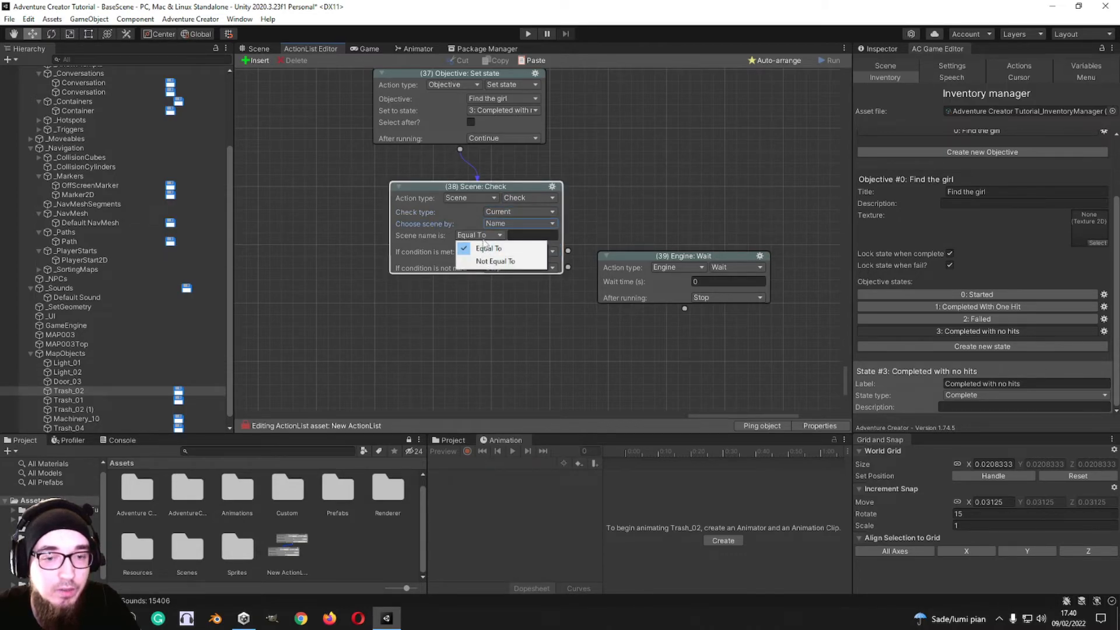
pyautogui.click(574, 238)
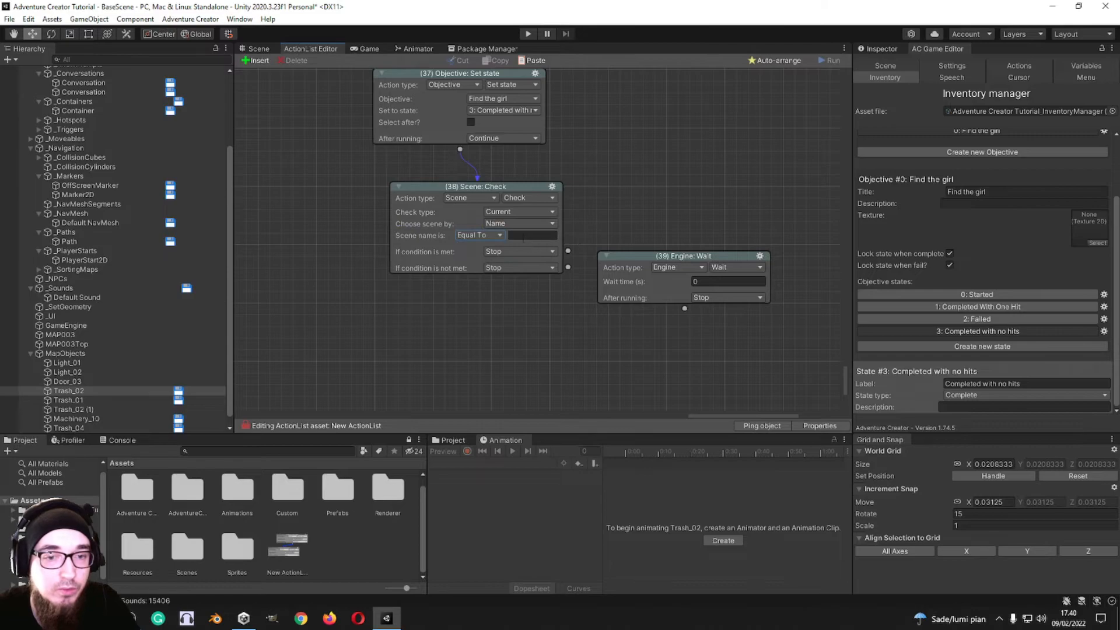
# Step: Switch action 38 to Scene: Check attribute and on to Scene: Switch
pyautogui.click(543, 198)
pyautogui.click(549, 250)
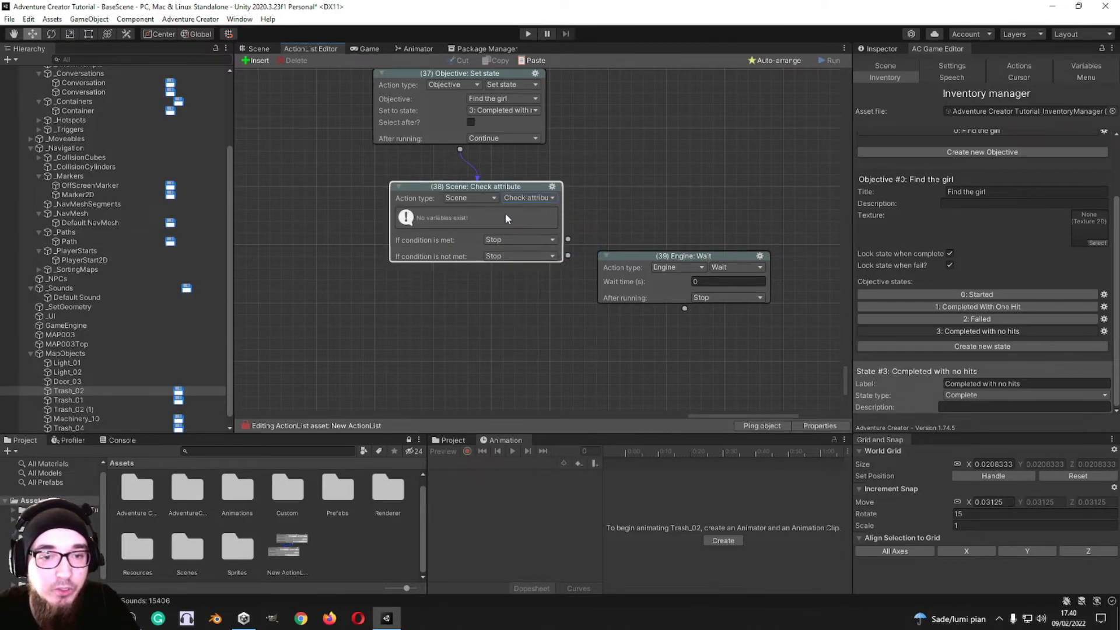
pyautogui.click(537, 198)
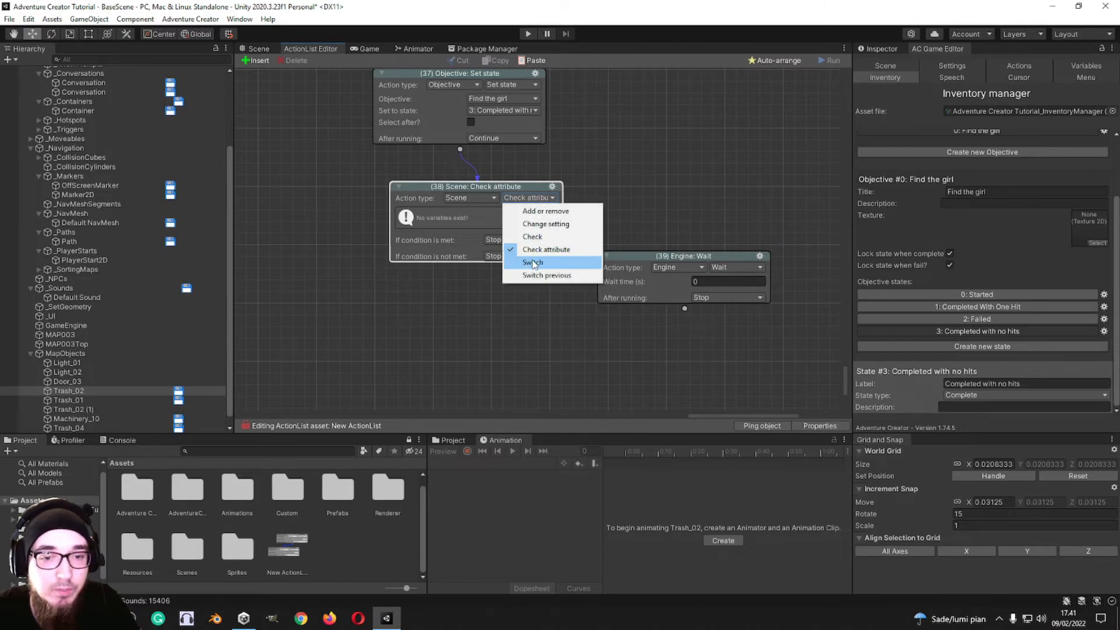
pyautogui.click(533, 263)
# Step: Compare choosing the Scene: Switch target by Number and by Name, and leave it on Name
pyautogui.click(523, 212)
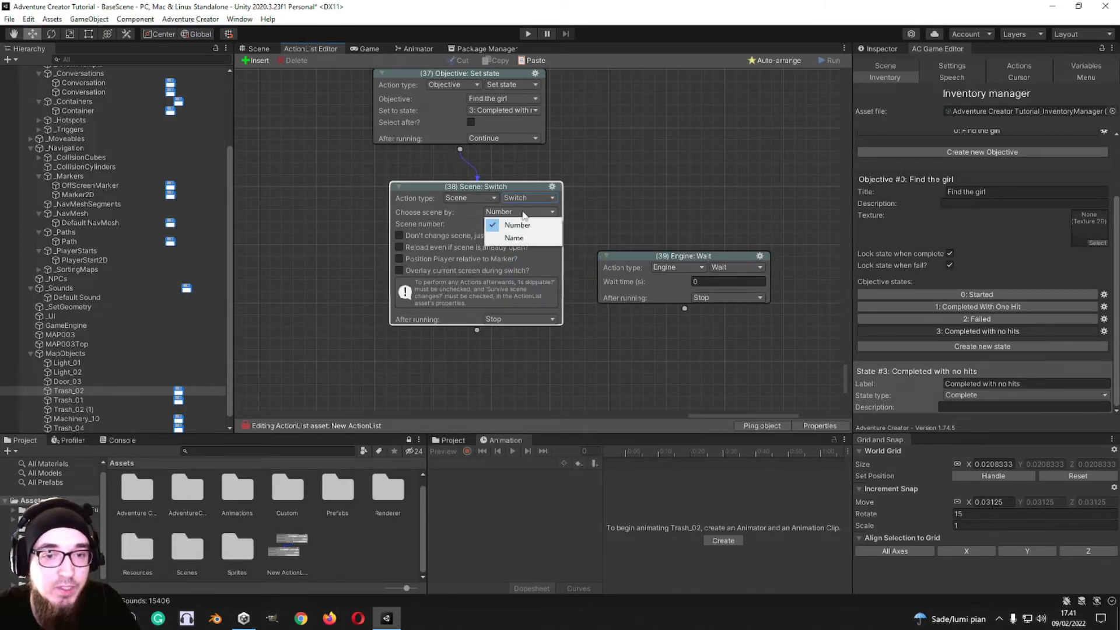
pyautogui.click(635, 205)
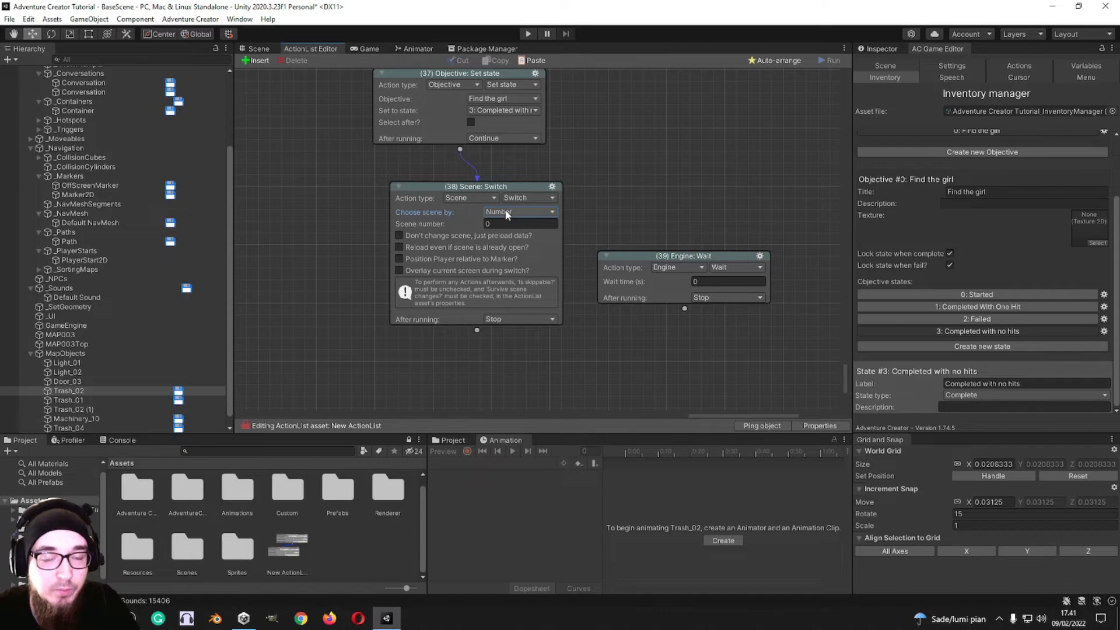
pyautogui.click(520, 213)
pyautogui.click(518, 224)
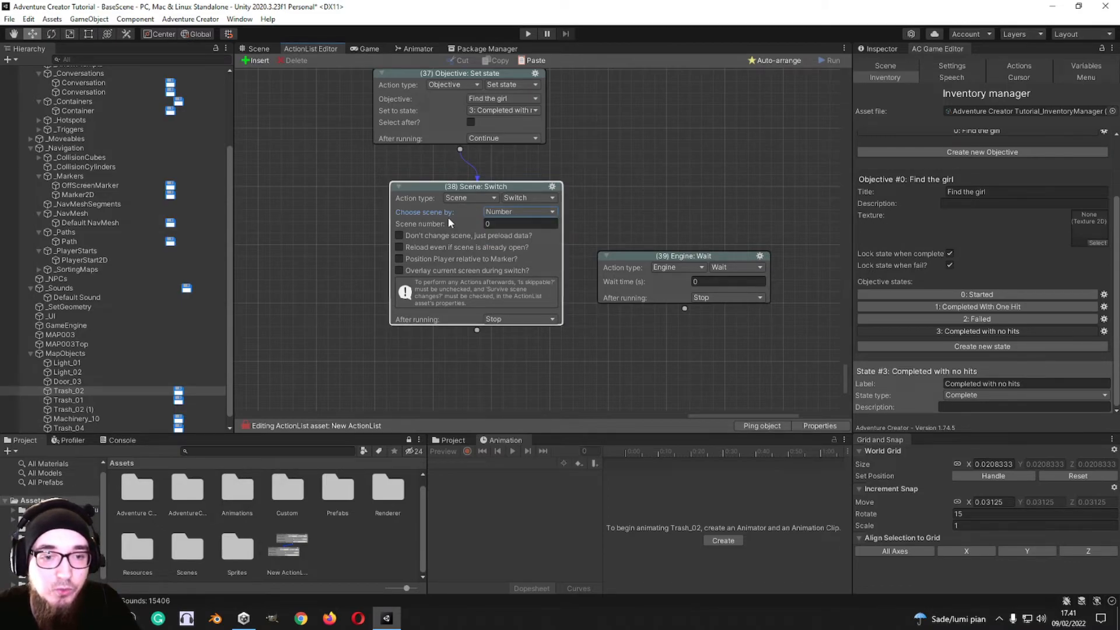
pyautogui.click(519, 213)
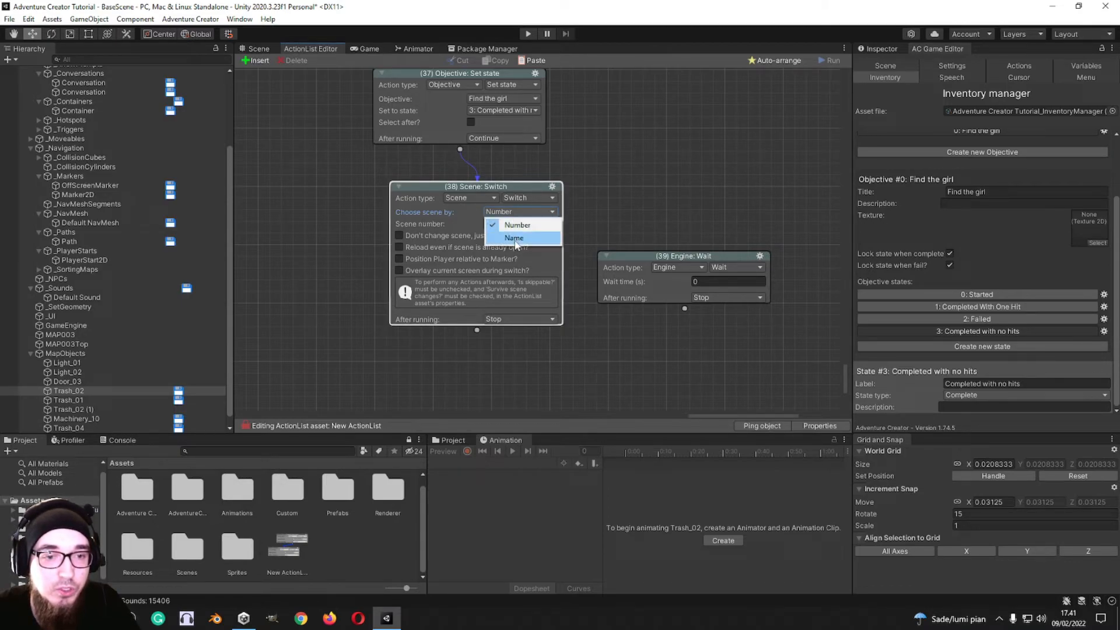
pyautogui.click(515, 241)
pyautogui.click(516, 212)
pyautogui.click(516, 225)
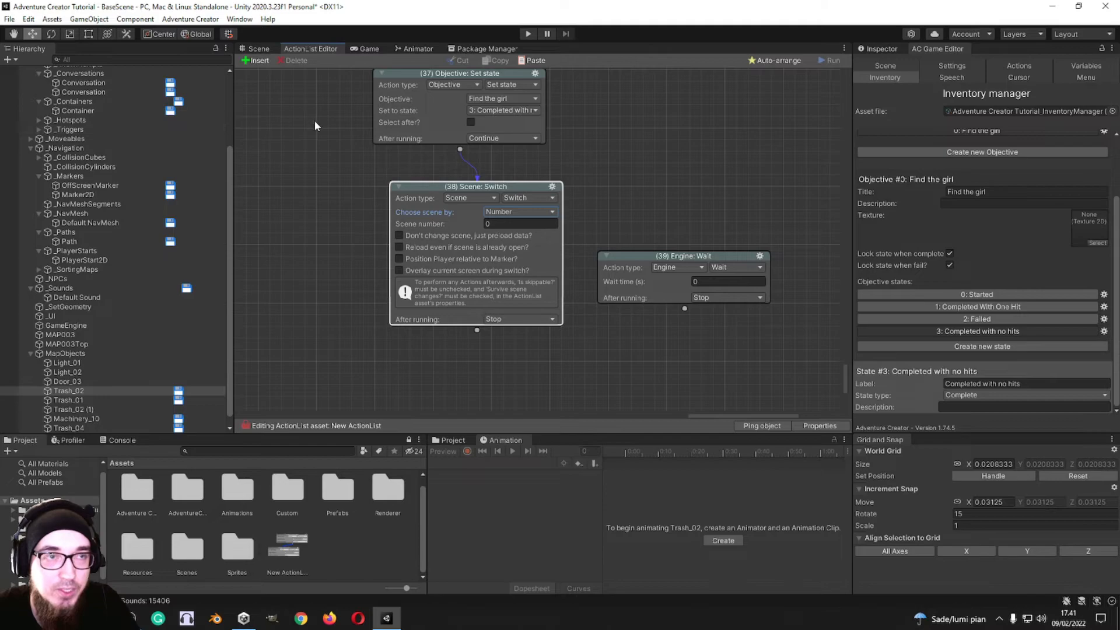
pyautogui.click(518, 212)
pyautogui.click(507, 237)
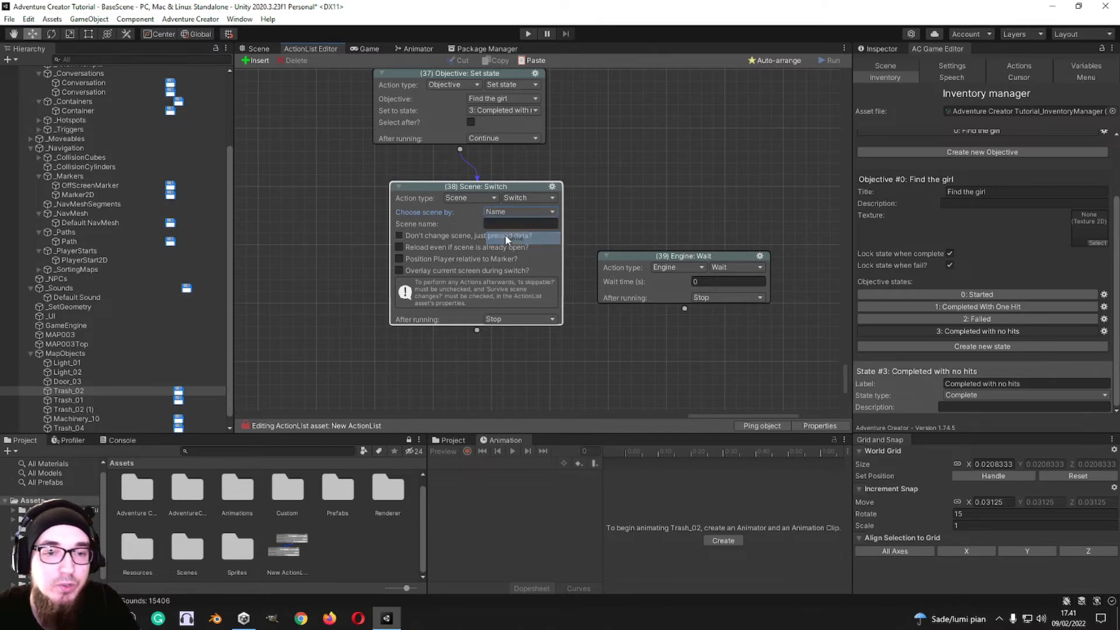
pyautogui.click(501, 224)
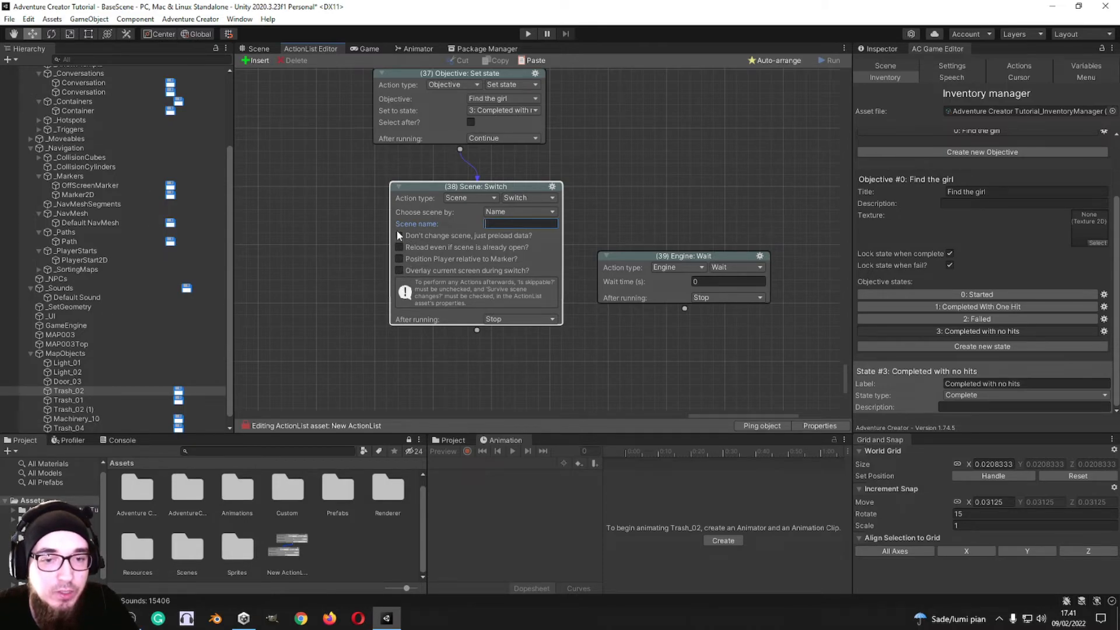
# Step: Switch action 38 to Scene: Switch previous and on to Sound: Change footsteps, trying its Change Player's option on and off
pyautogui.click(529, 198)
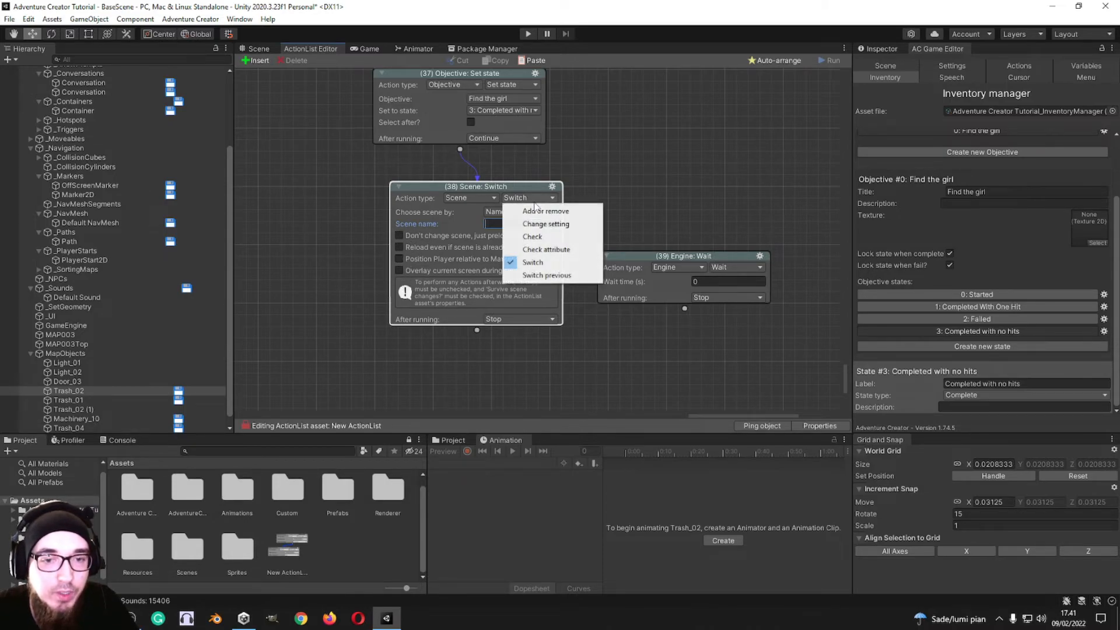
pyautogui.click(544, 278)
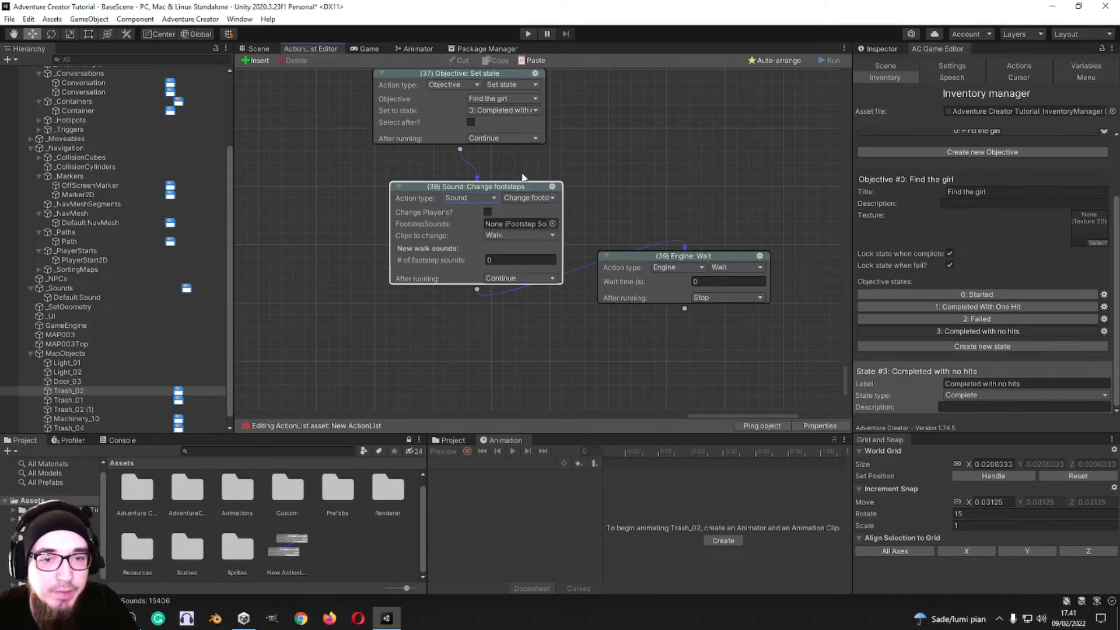
pyautogui.click(525, 200)
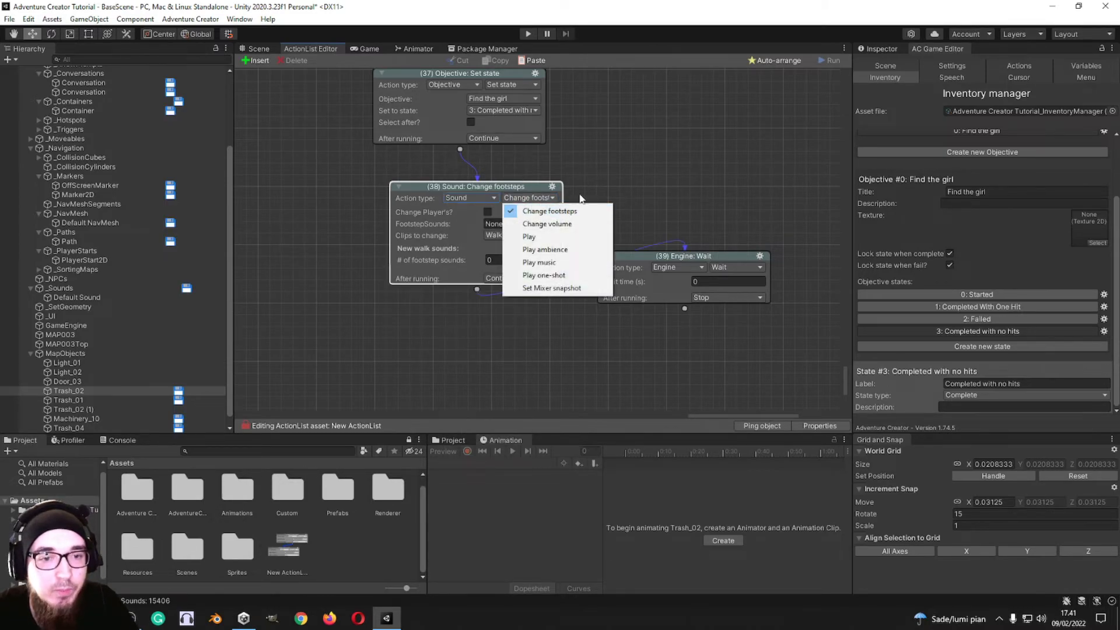
pyautogui.click(489, 212)
pyautogui.click(489, 211)
# Step: Switch action 38 to Sound: Change volume, and look at the choices for its sound object
pyautogui.click(541, 198)
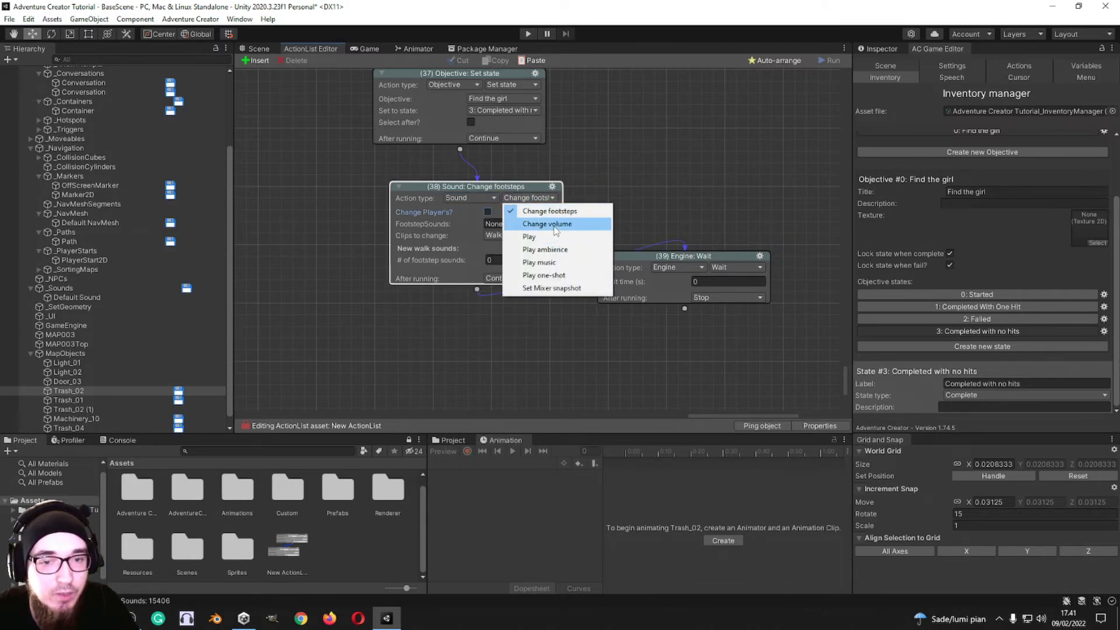
pyautogui.click(547, 224)
pyautogui.click(553, 213)
pyautogui.click(668, 204)
# Step: Switch action 38 to Sound: Play, and review the choices for its sound object and sound action
pyautogui.click(525, 200)
pyautogui.click(521, 235)
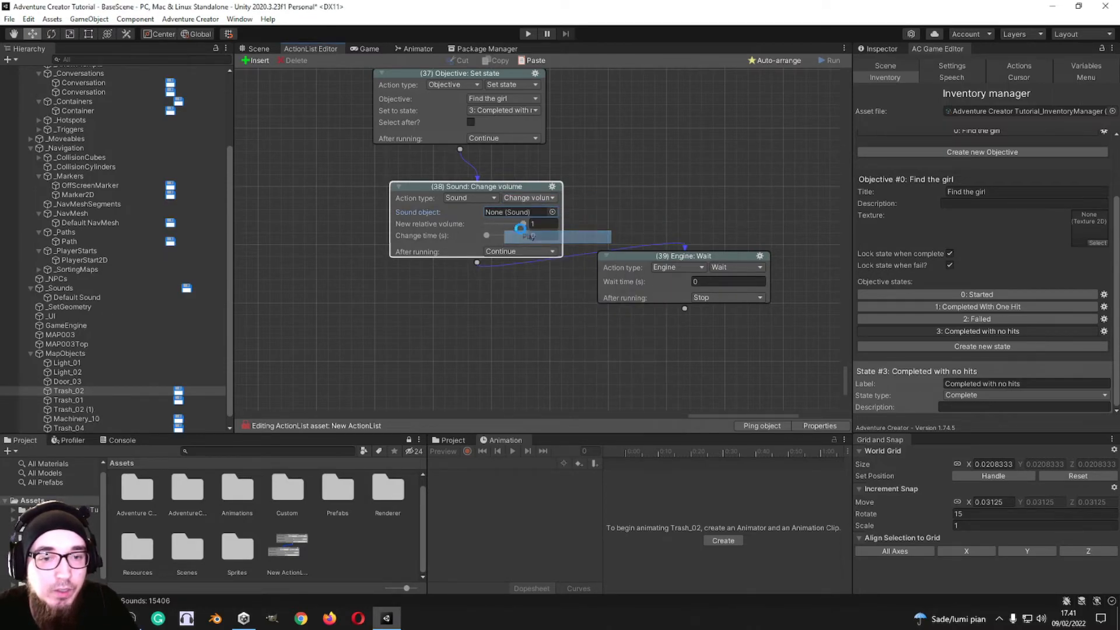
pyautogui.click(553, 212)
pyautogui.click(662, 204)
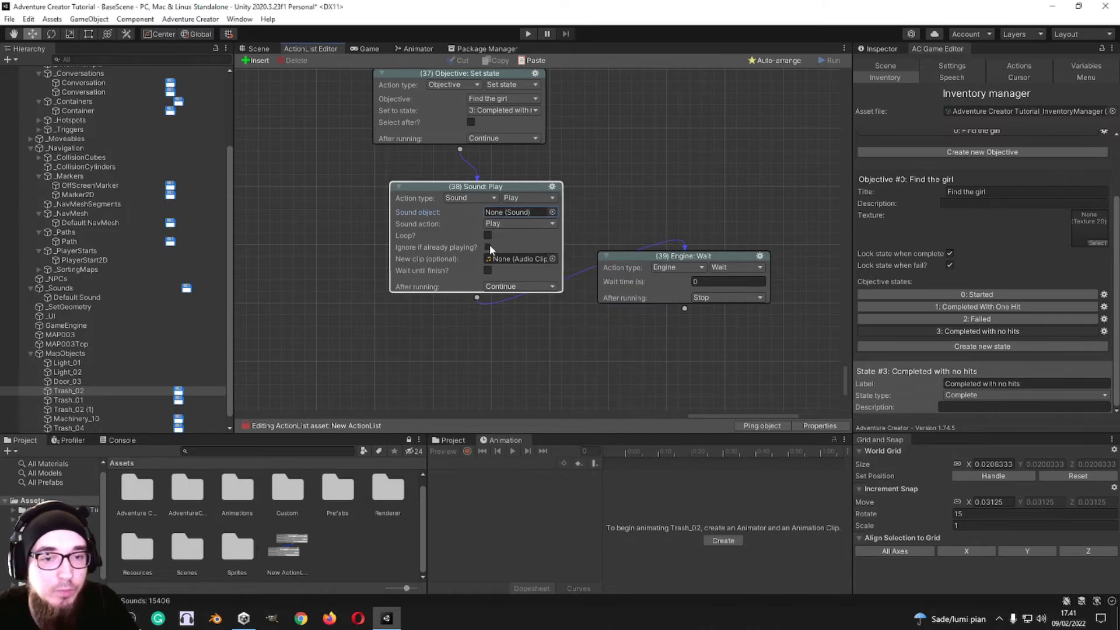
pyautogui.click(520, 223)
pyautogui.click(627, 214)
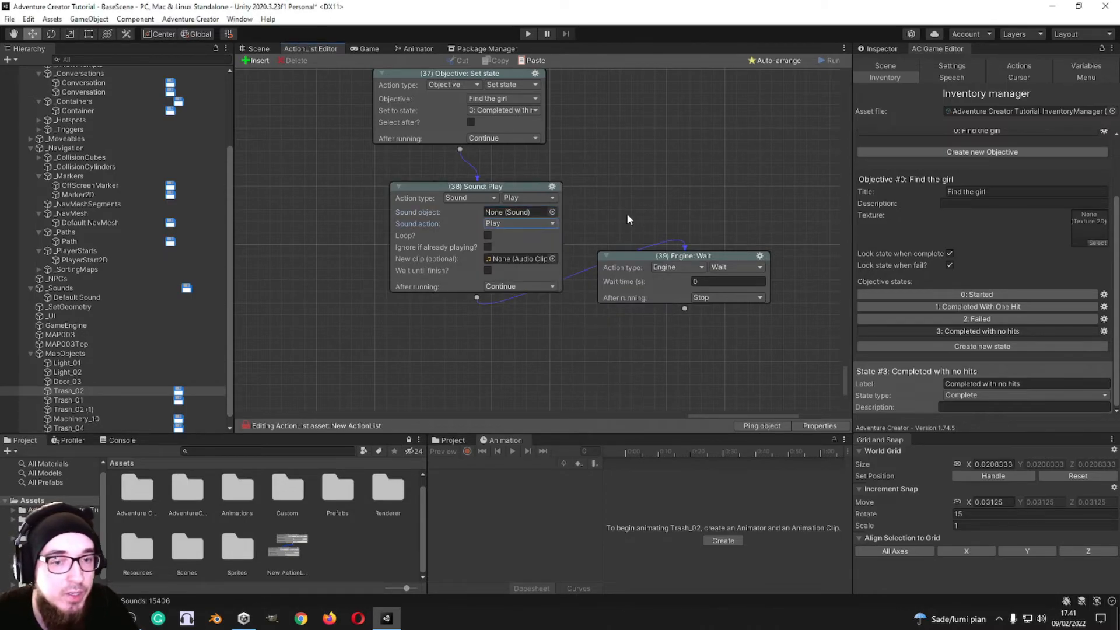
# Step: Switch action 38 to Sound: Play ambience, and add a new empty clip to the Ambience storage
pyautogui.click(528, 198)
pyautogui.click(522, 247)
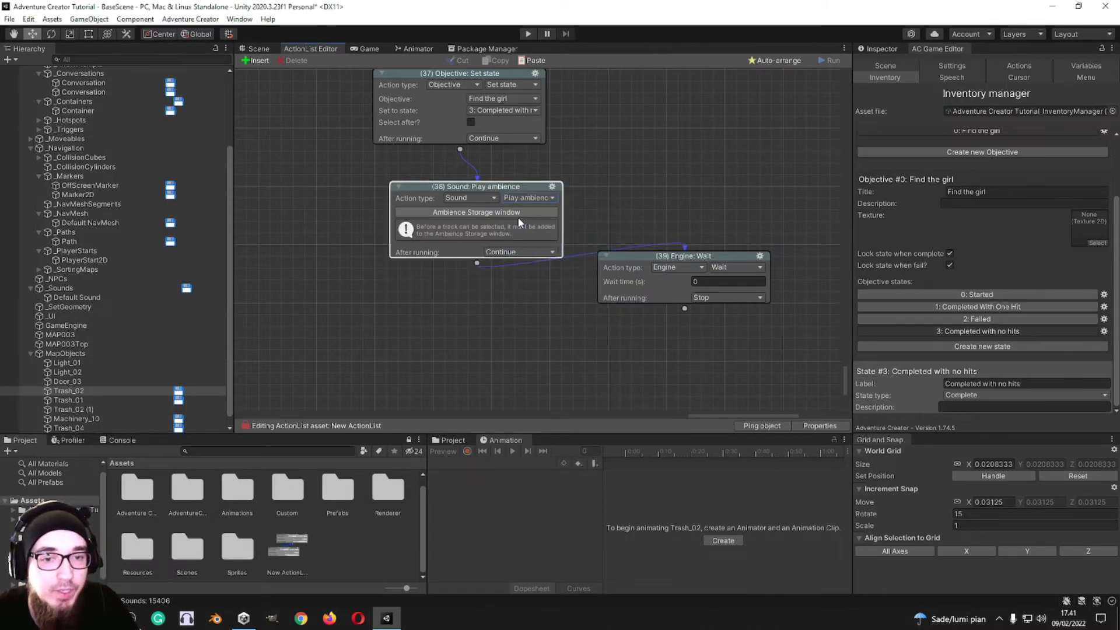
pyautogui.click(513, 213)
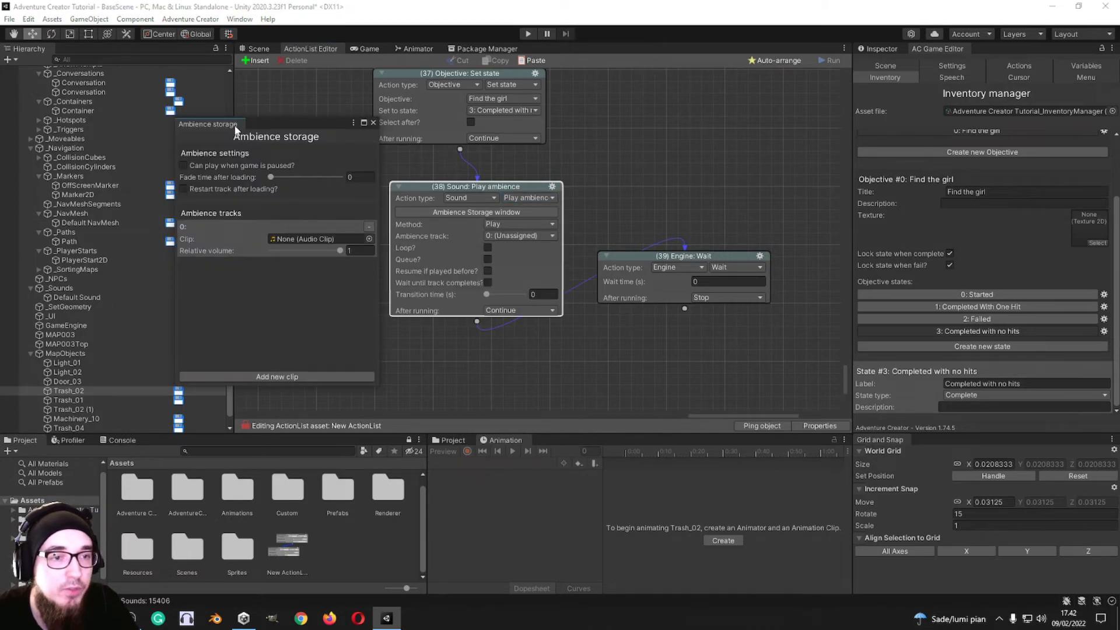
pyautogui.click(372, 122)
# Step: Open Adventure Creator's Music storage, add a new empty clip and close the storage
pyautogui.click(190, 19)
pyautogui.moveTo(220, 60)
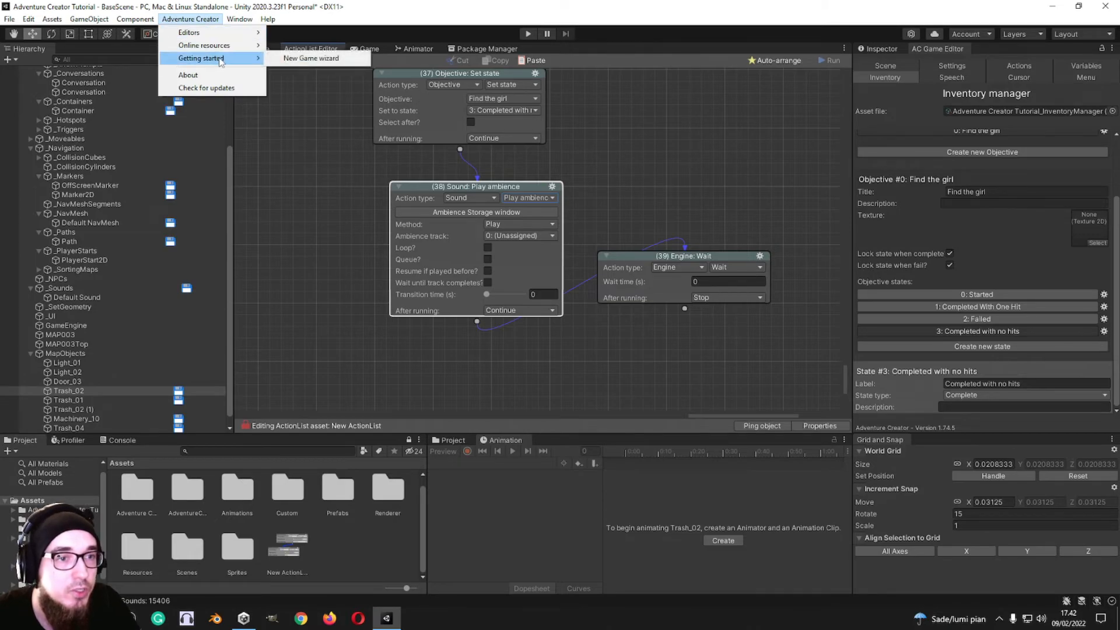
pyautogui.moveTo(227, 34)
pyautogui.moveTo(320, 75)
pyautogui.click(409, 86)
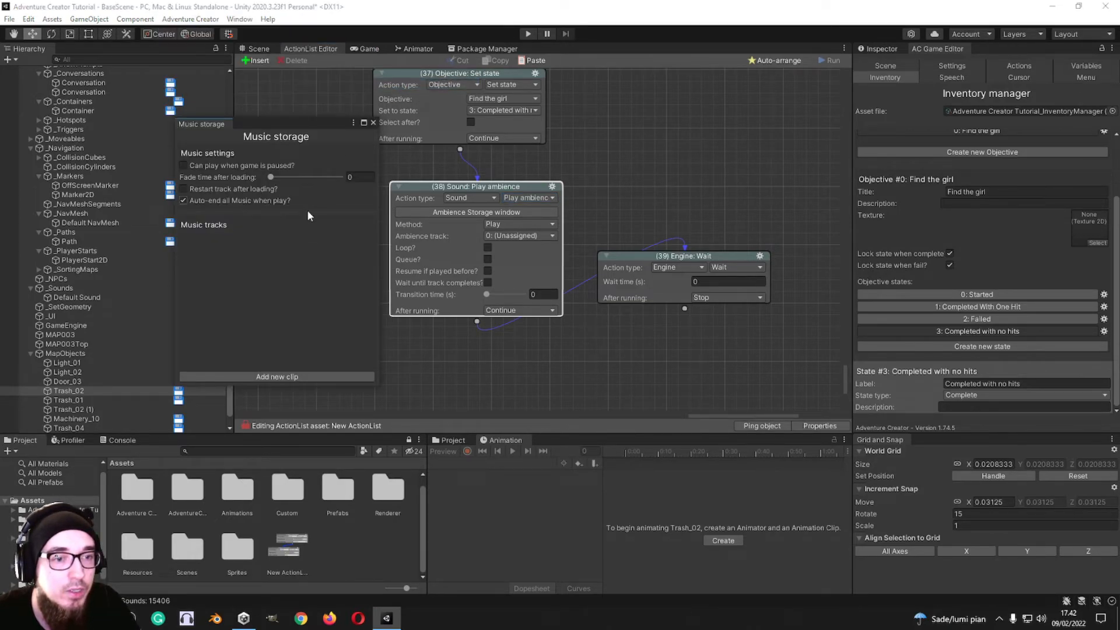
pyautogui.click(269, 378)
pyautogui.click(373, 123)
# Step: Review the Play ambience methods, and switch action 38 to Sound: Play music to look at its methods
pyautogui.click(523, 225)
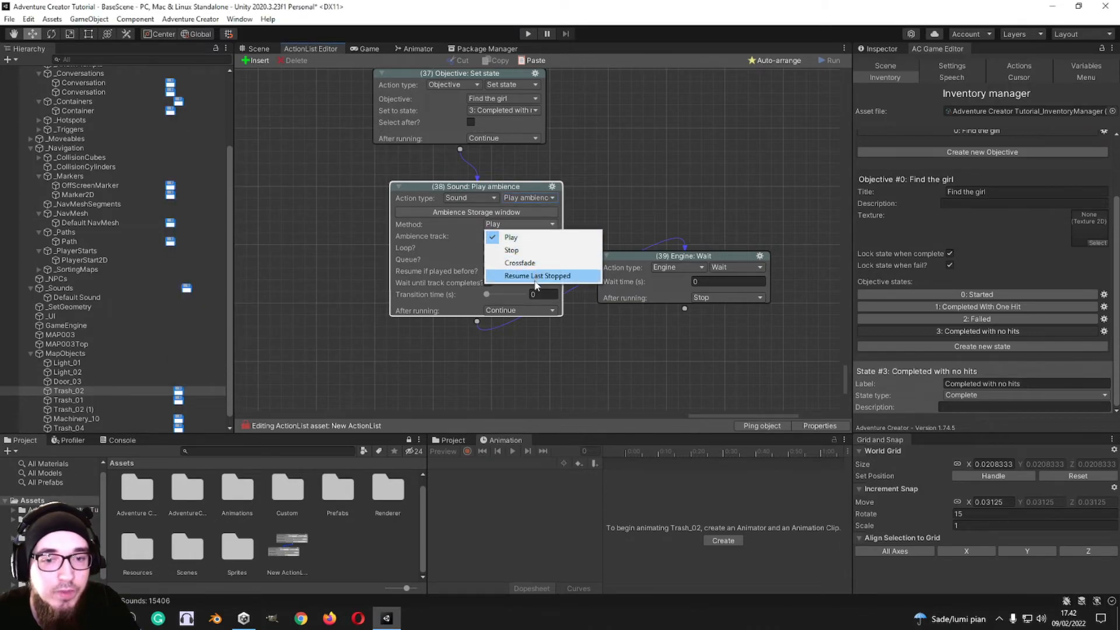
pyautogui.click(538, 198)
pyautogui.click(538, 198)
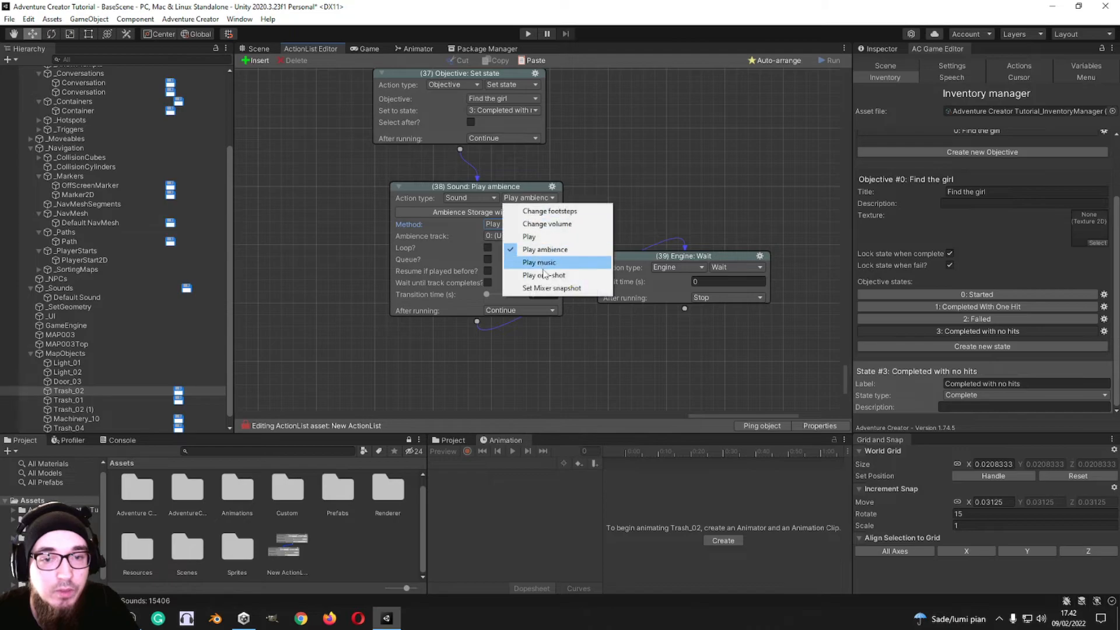
pyautogui.click(539, 237)
pyautogui.click(528, 198)
pyautogui.click(525, 224)
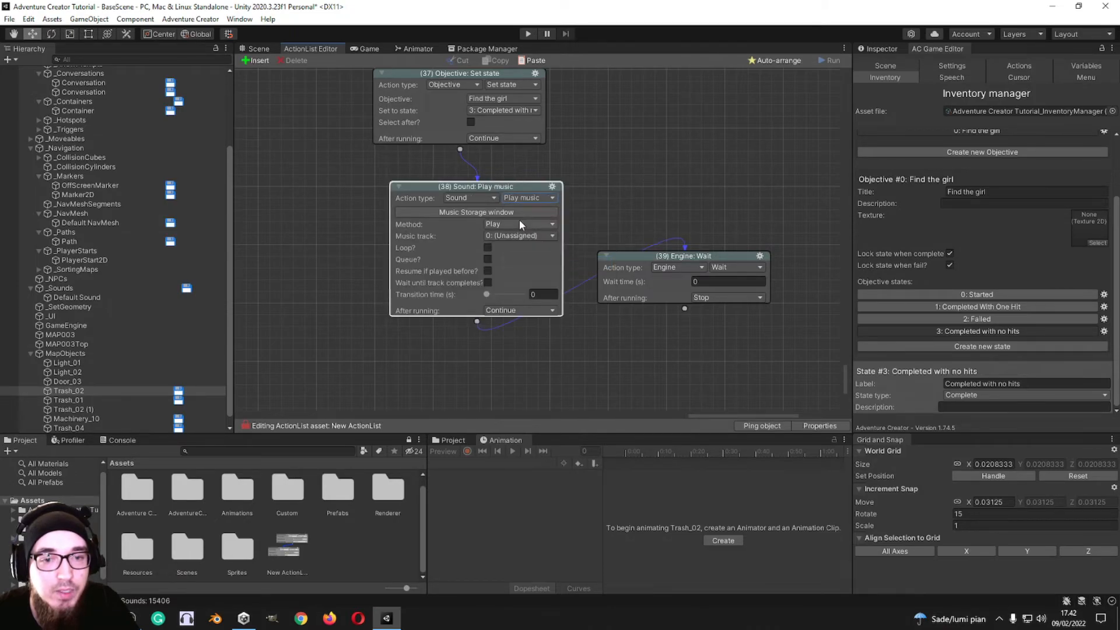
pyautogui.click(521, 224)
# Step: Switch action 38 to Sound: Play one-shot
pyautogui.click(528, 198)
pyautogui.click(538, 275)
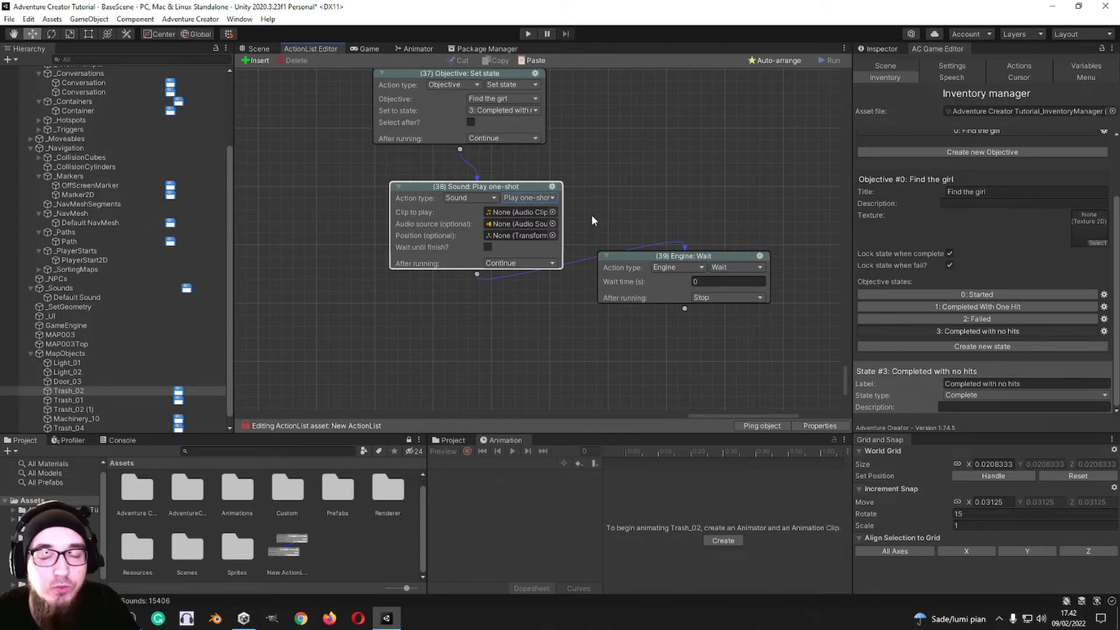
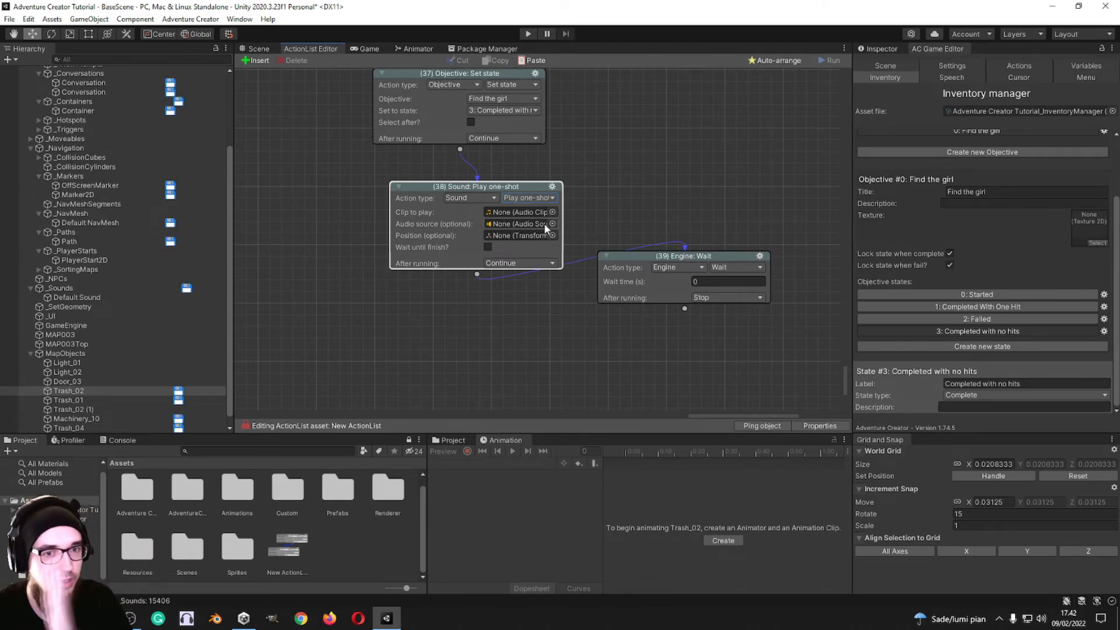
# Step: Compare Sound: Play with Play one-shot on action 38, and switch the action to Sound: Set Mixer snapshot
pyautogui.click(537, 200)
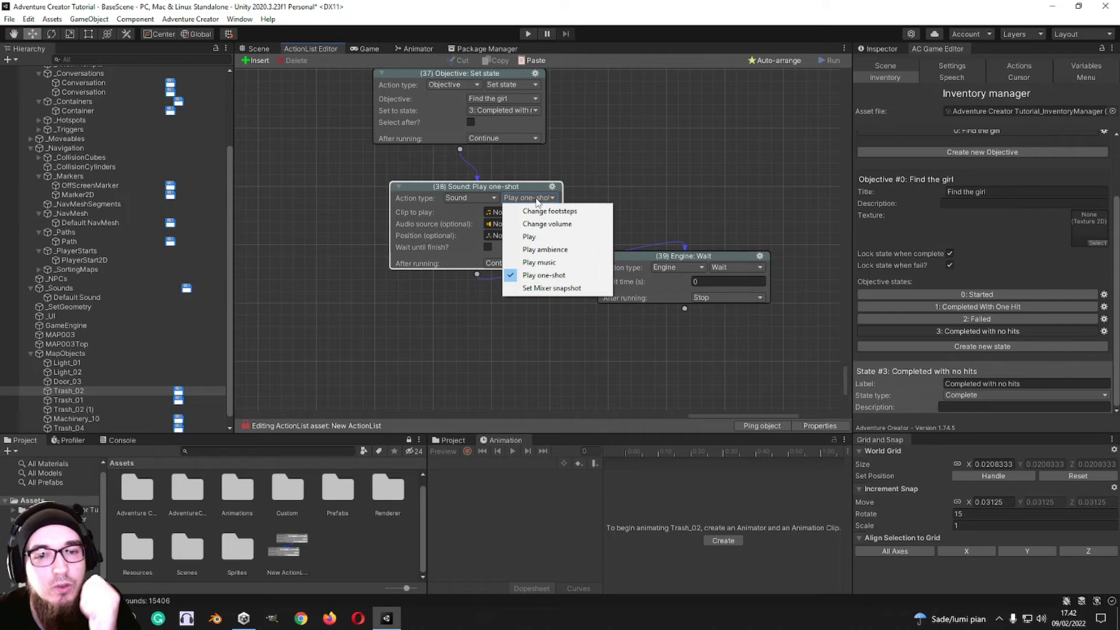
pyautogui.click(537, 237)
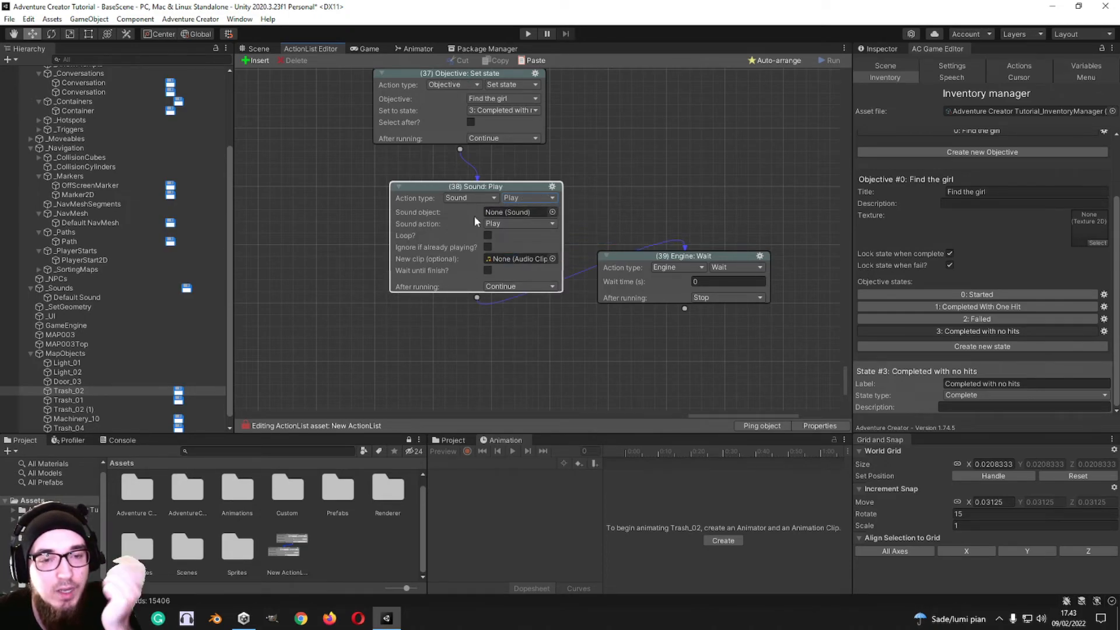
pyautogui.click(532, 198)
pyautogui.click(542, 275)
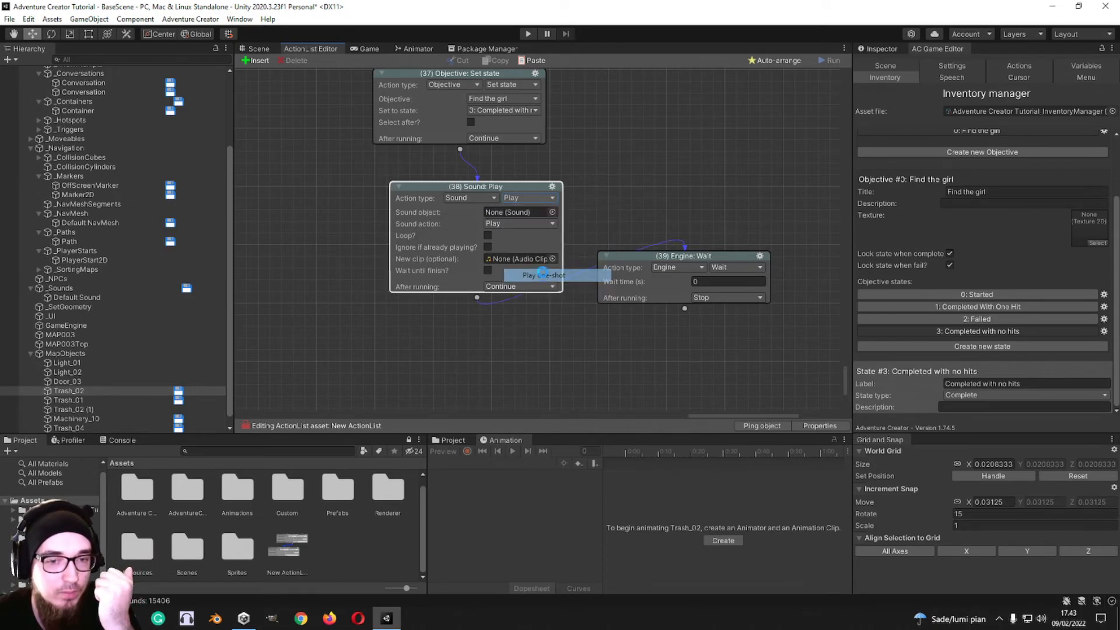
pyautogui.click(539, 197)
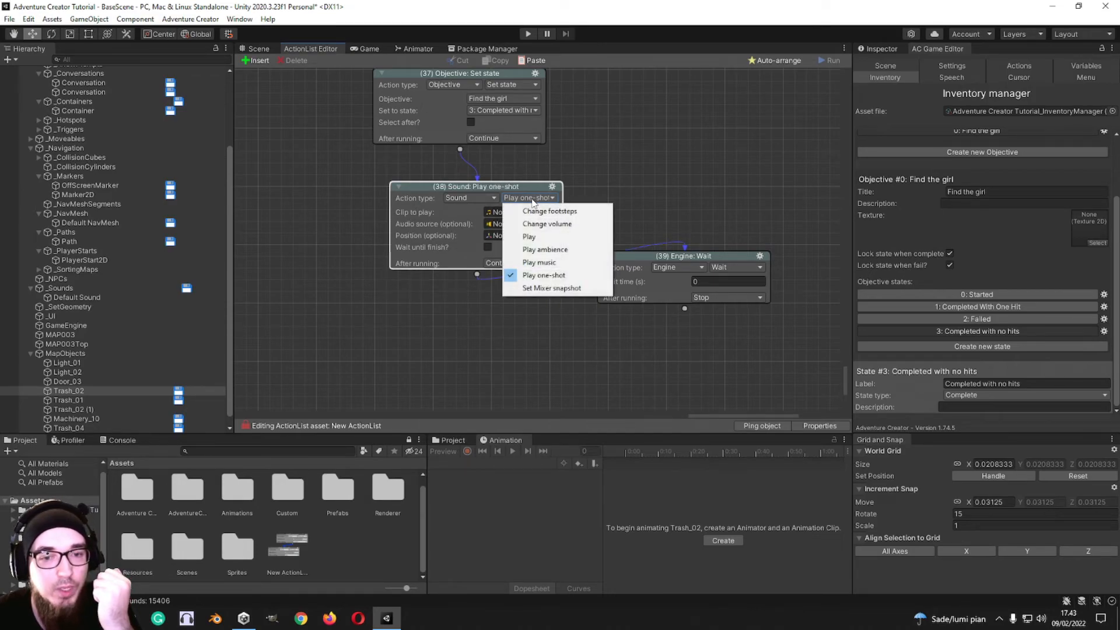
pyautogui.click(542, 290)
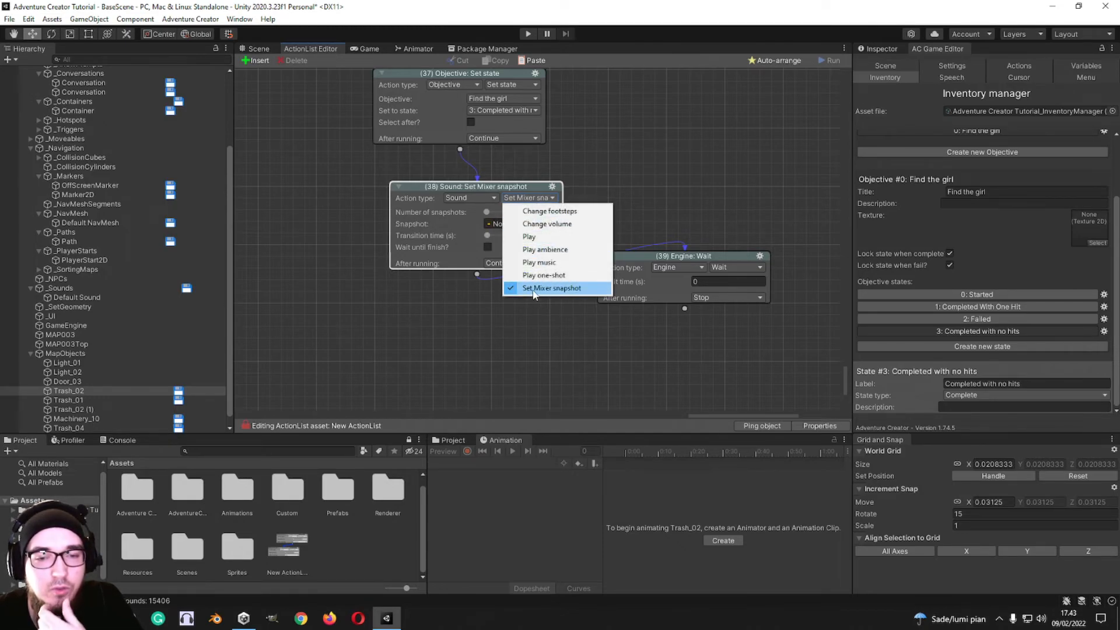
# Step: Switch action 38 to the Third Party type, view its PlayMaker variant and return it to Cinema Director
pyautogui.click(470, 198)
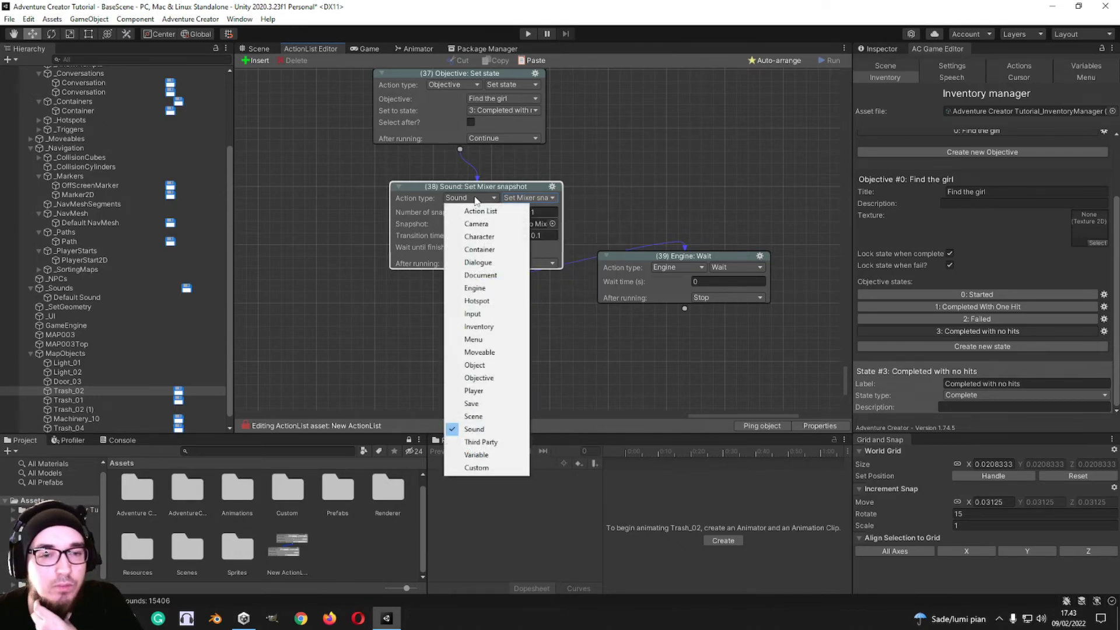
pyautogui.click(485, 443)
pyautogui.click(552, 198)
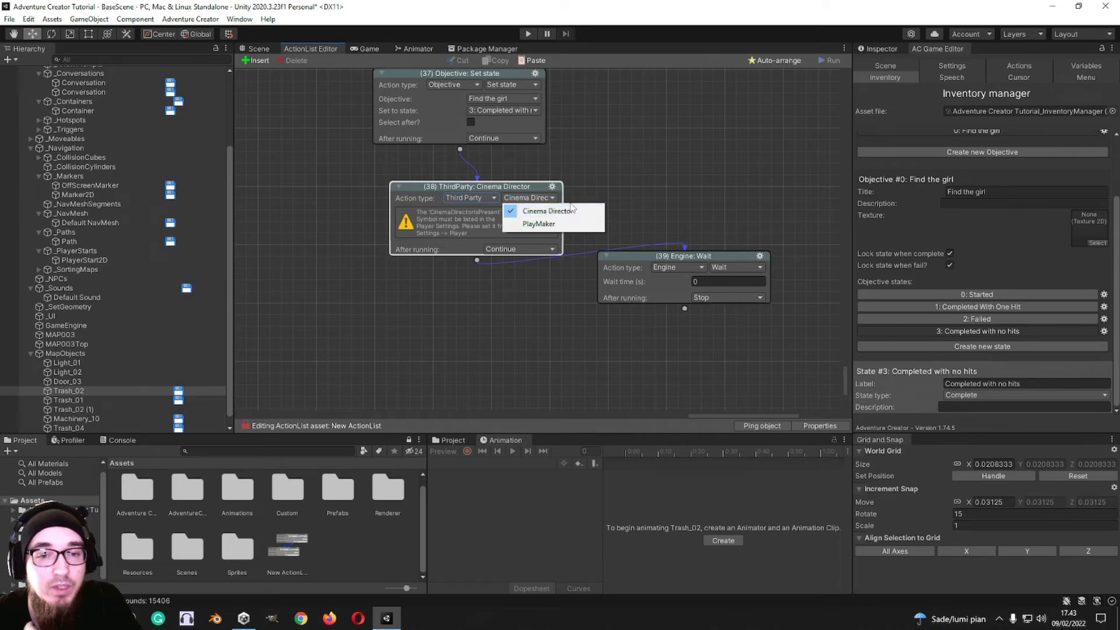
pyautogui.click(564, 198)
pyautogui.click(537, 197)
pyautogui.click(556, 224)
pyautogui.click(522, 199)
pyautogui.click(529, 211)
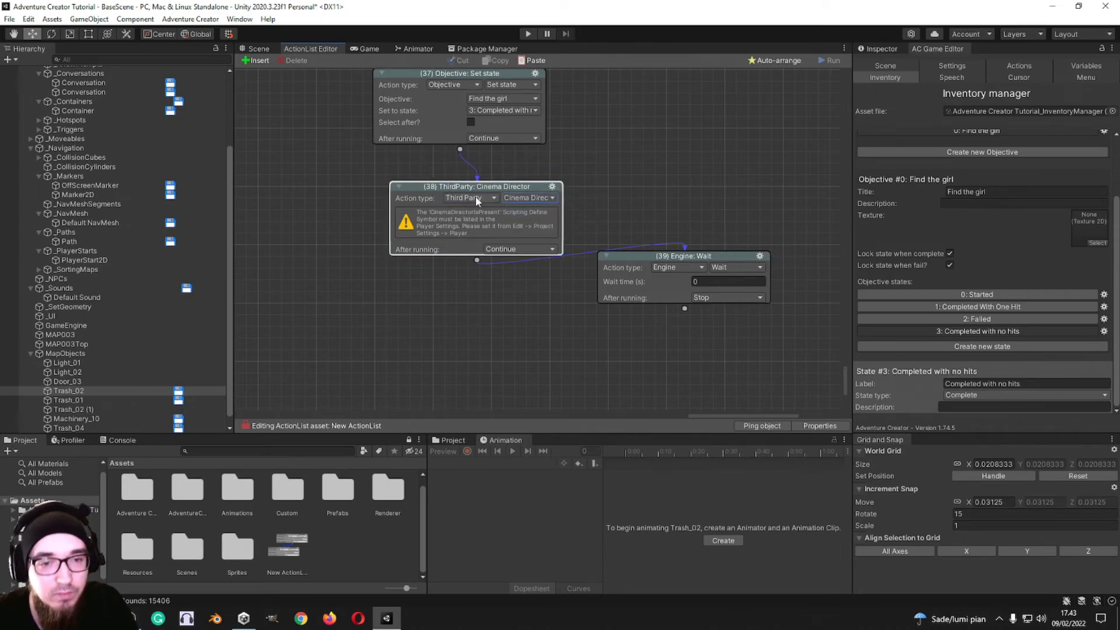
# Step: Switch action 38 to Variable: Assign preset
pyautogui.click(476, 199)
pyautogui.click(476, 463)
pyautogui.click(526, 202)
pyautogui.click(485, 199)
pyautogui.click(617, 196)
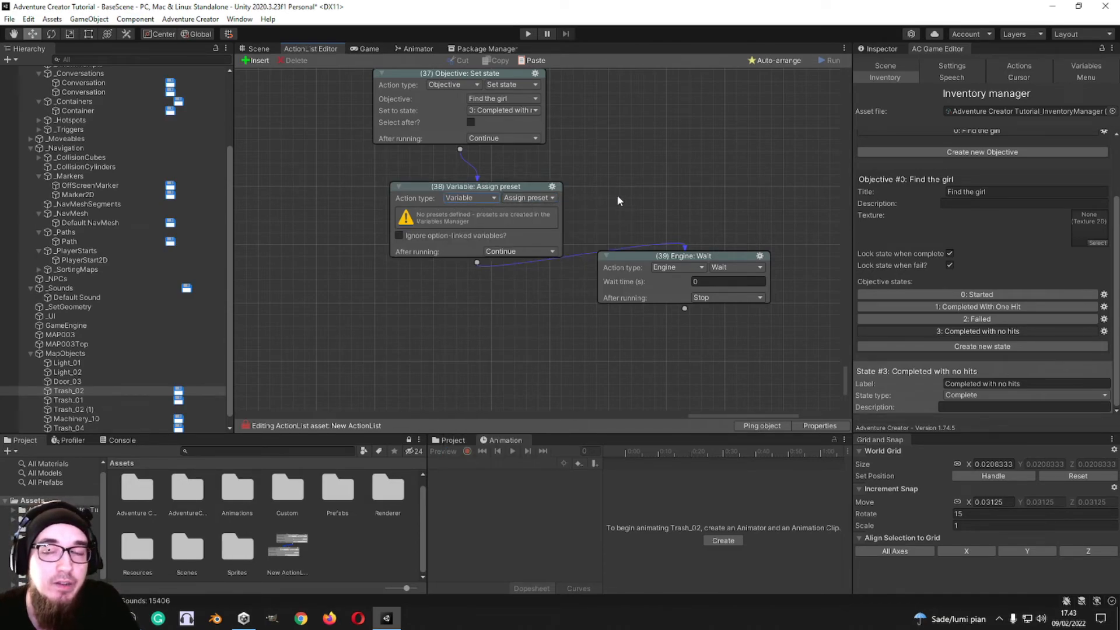
# Step: Create one new global variable and one new local variable in the Variables manager, and return to the global list
pyautogui.click(1087, 66)
pyautogui.click(962, 231)
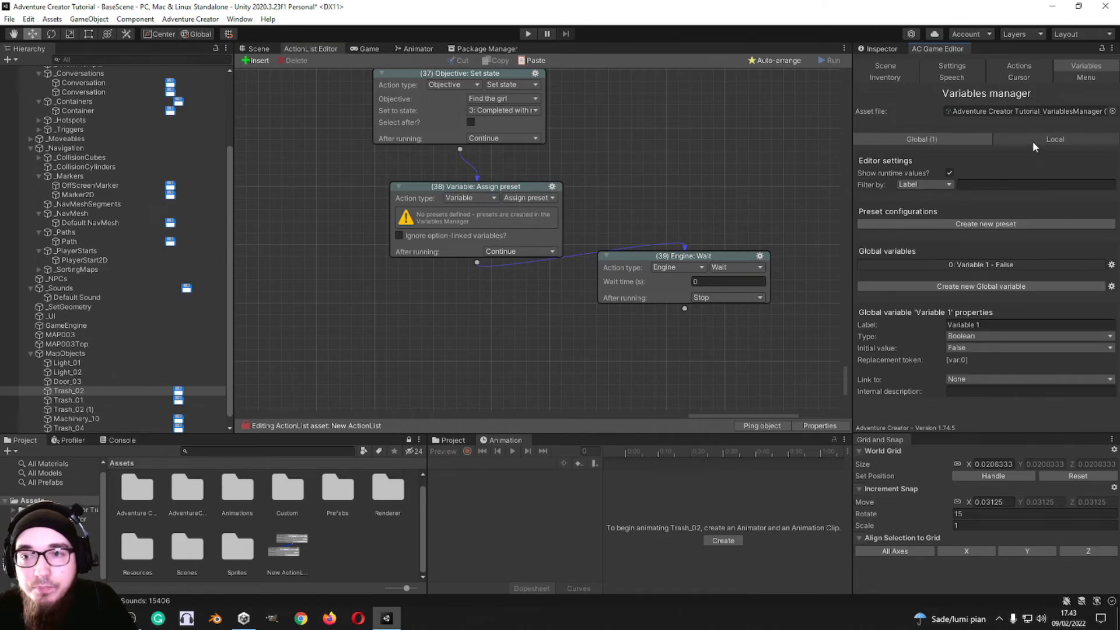
pyautogui.click(1033, 140)
pyautogui.click(1000, 232)
pyautogui.click(930, 139)
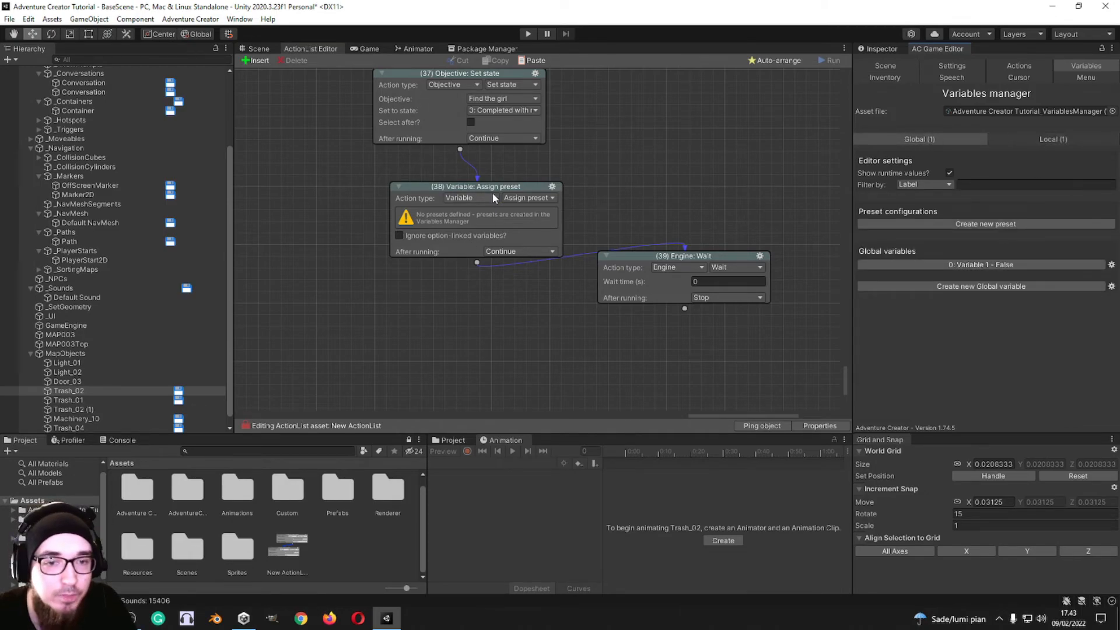
# Step: Switch action 38 to Variable: Check, testing whether global Variable 1 is Equal To True
pyautogui.click(537, 201)
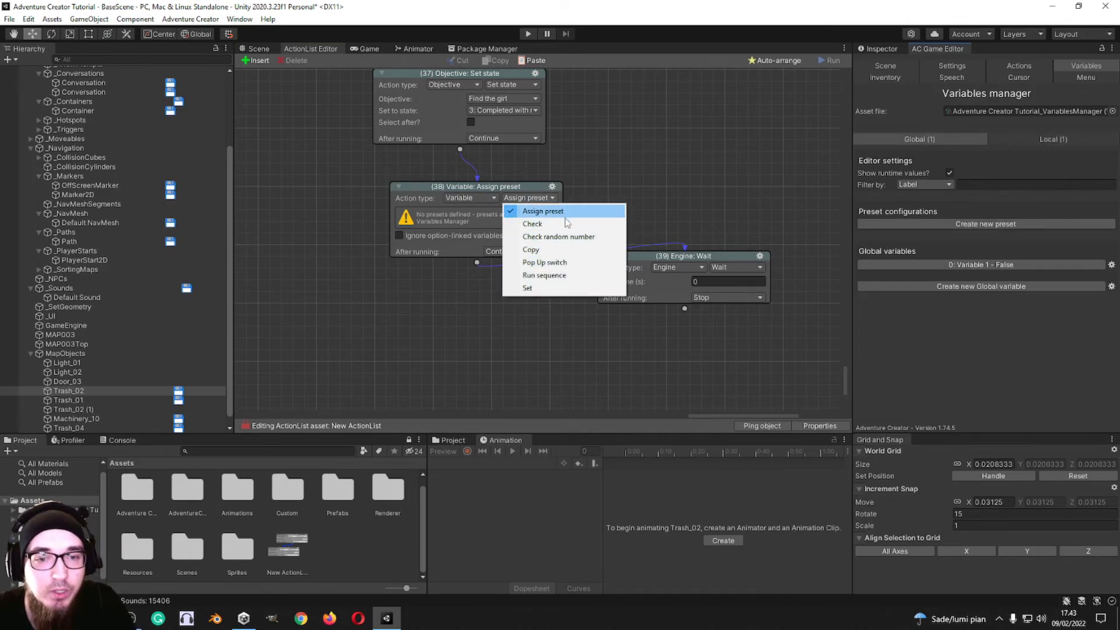
pyautogui.click(560, 224)
pyautogui.click(527, 212)
pyautogui.click(528, 222)
pyautogui.scroll(-2, 523, 188)
pyautogui.click(516, 202)
pyautogui.click(524, 217)
pyautogui.click(524, 214)
pyautogui.click(524, 226)
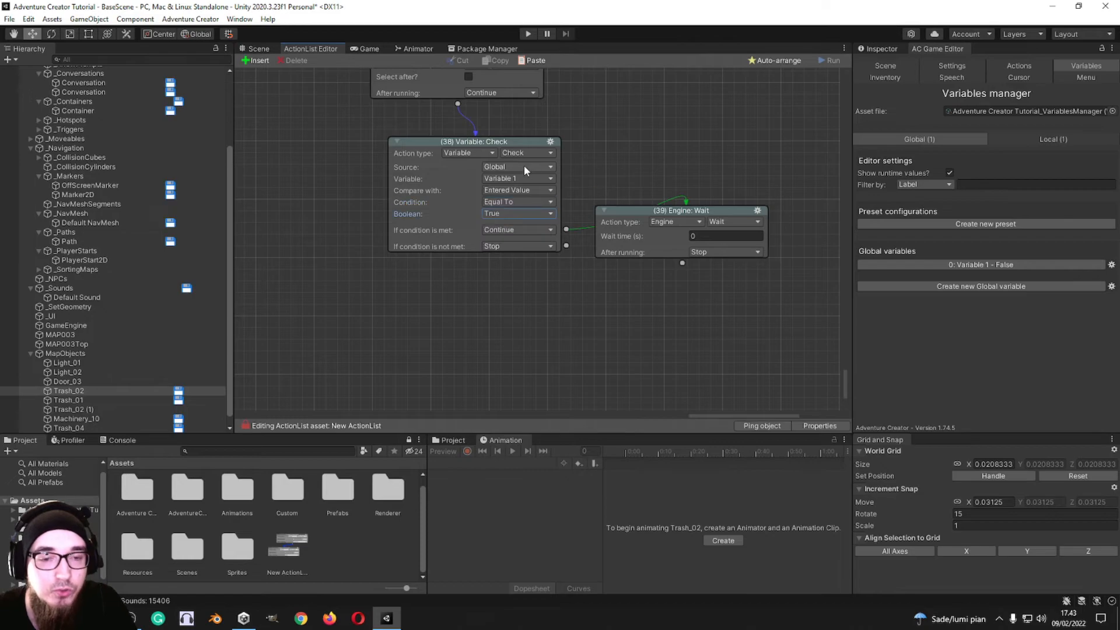
# Step: Change the type of global Variable 1 to Integer, String and finally Float to compare the fields of the check action
pyautogui.click(985, 265)
pyautogui.click(985, 336)
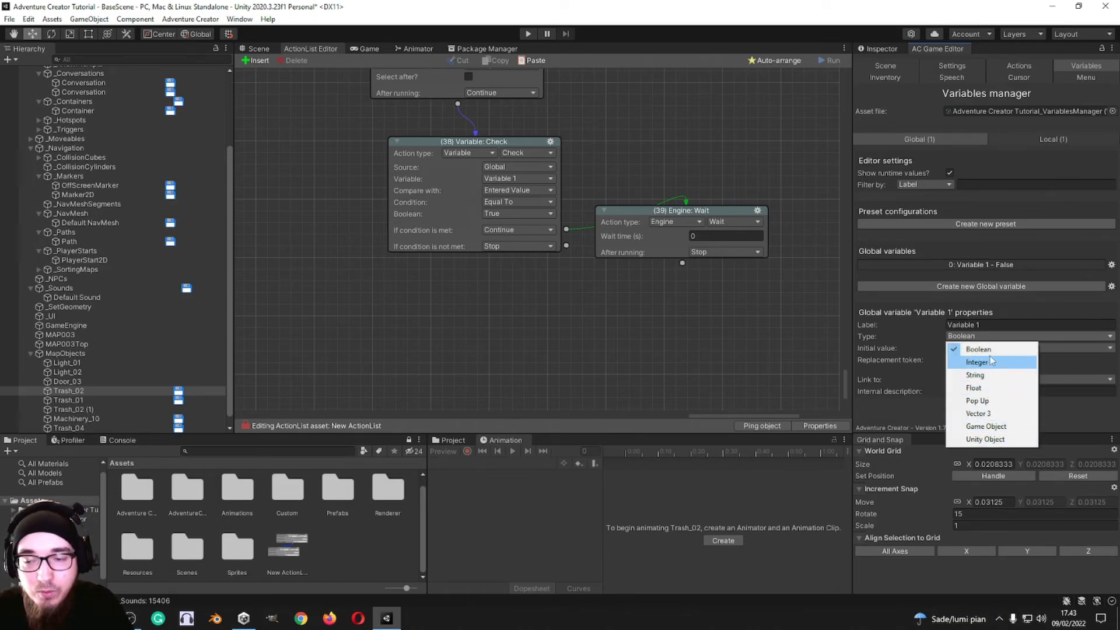
pyautogui.click(565, 315)
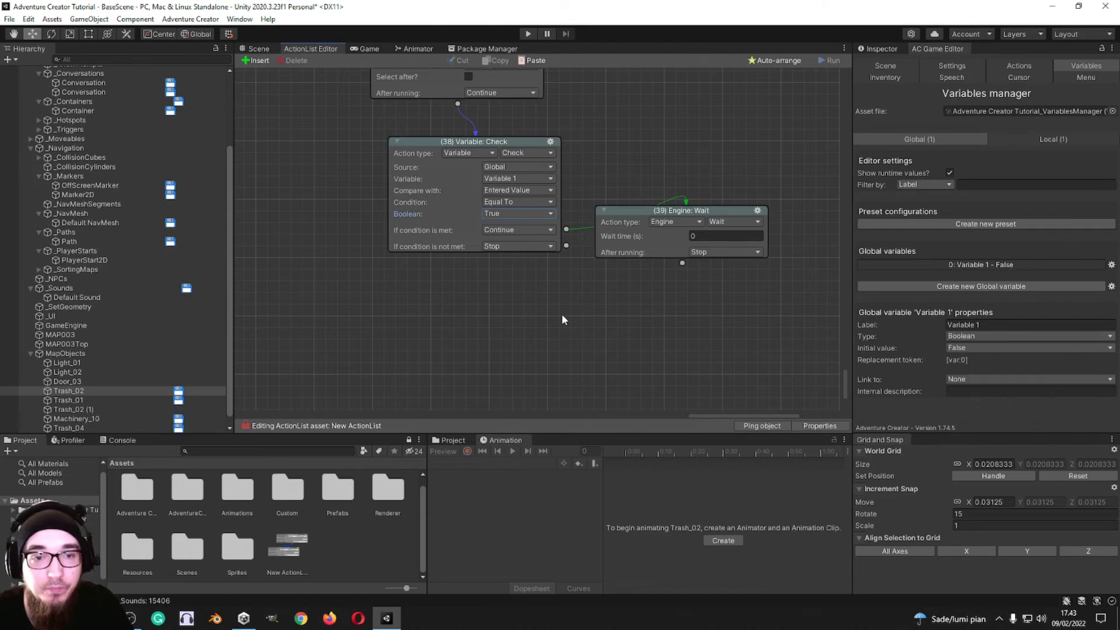
pyautogui.click(1009, 333)
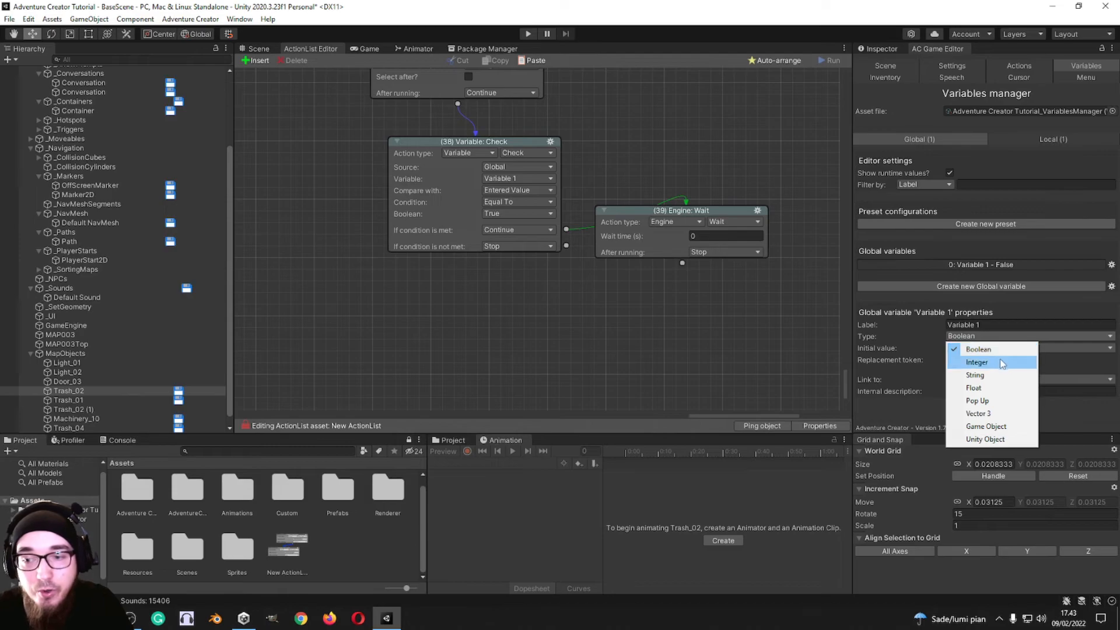
pyautogui.click(990, 362)
pyautogui.click(989, 337)
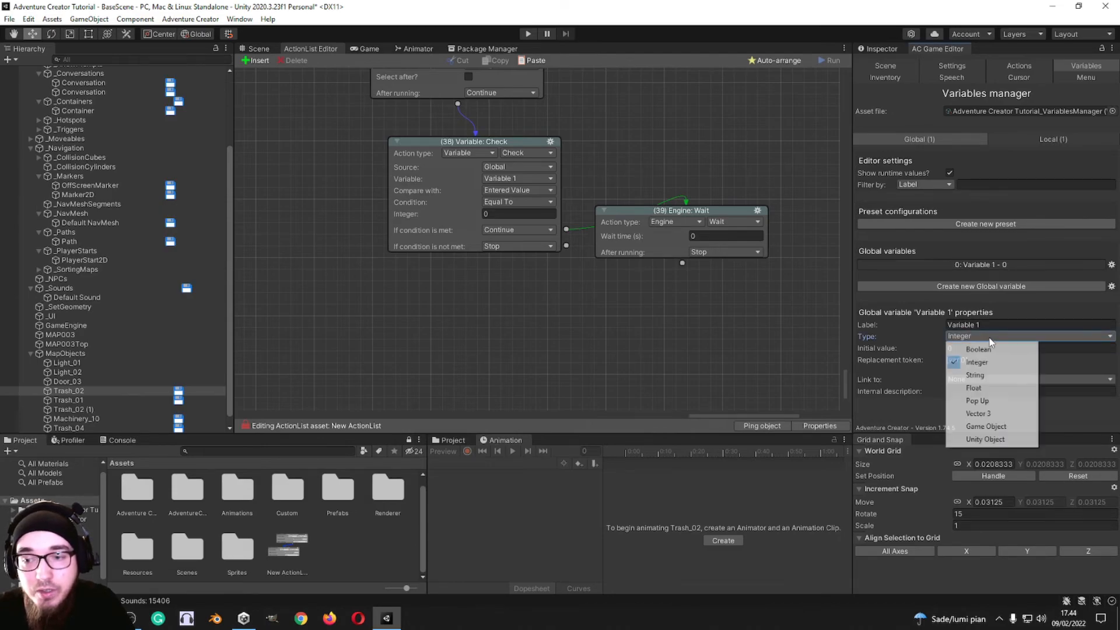
pyautogui.click(991, 379)
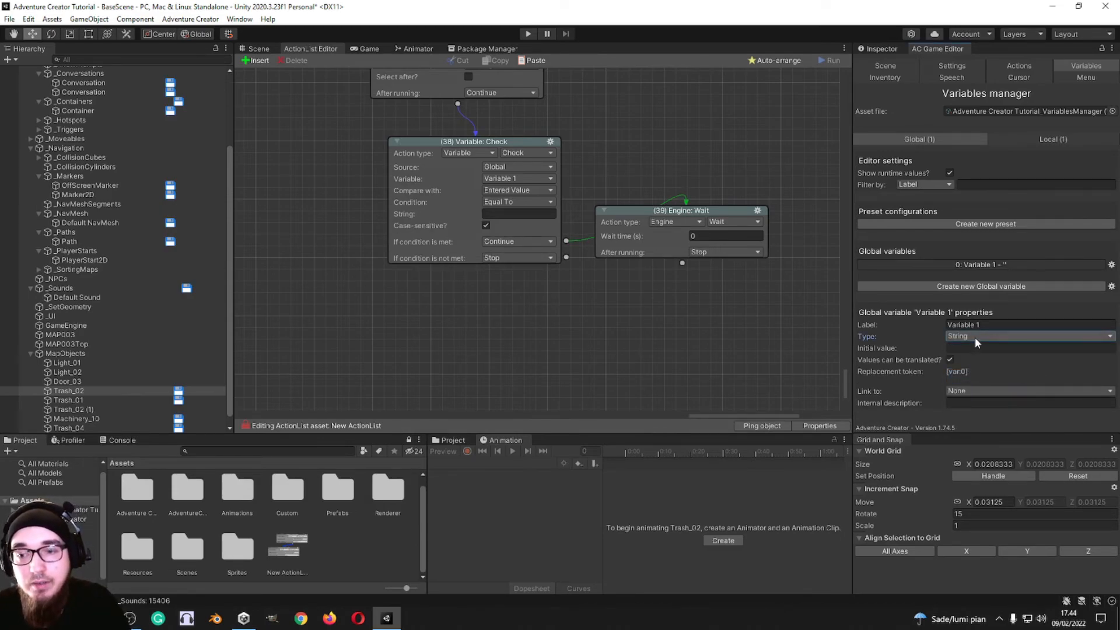
pyautogui.click(975, 337)
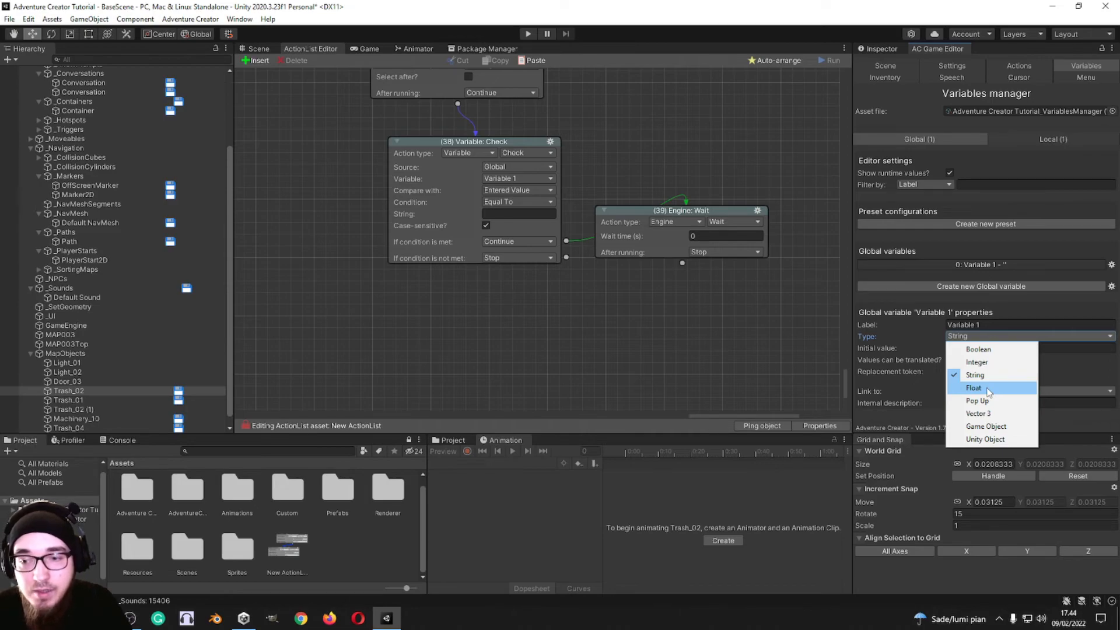
pyautogui.click(989, 389)
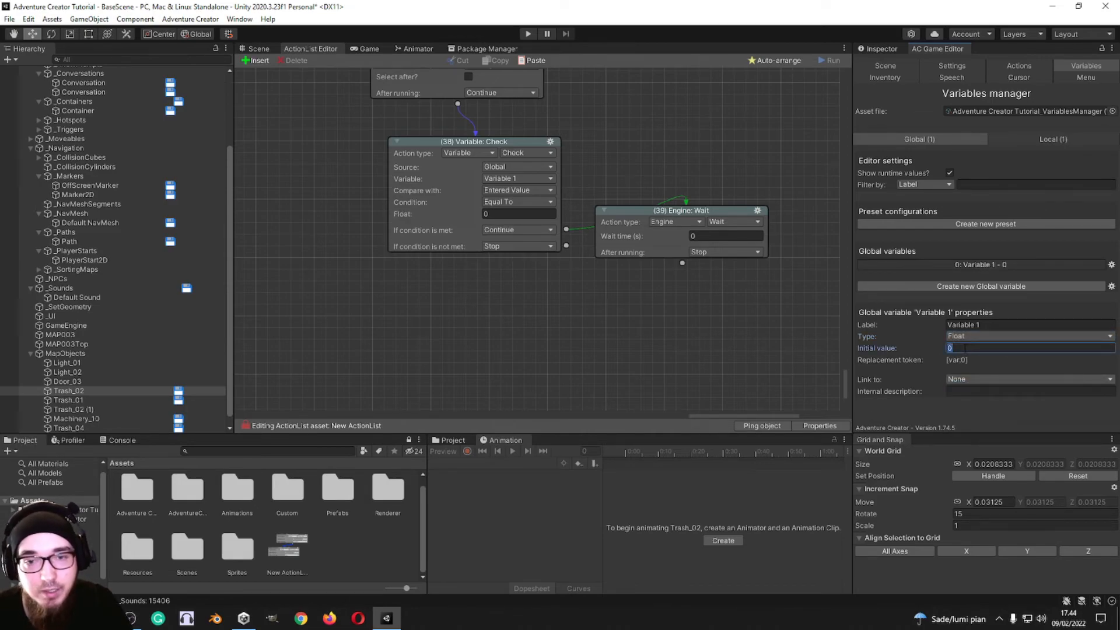
# Step: Switch action 38 to Variable: Check random number, and move its node and the Engine: Wait node further apart
pyautogui.click(527, 153)
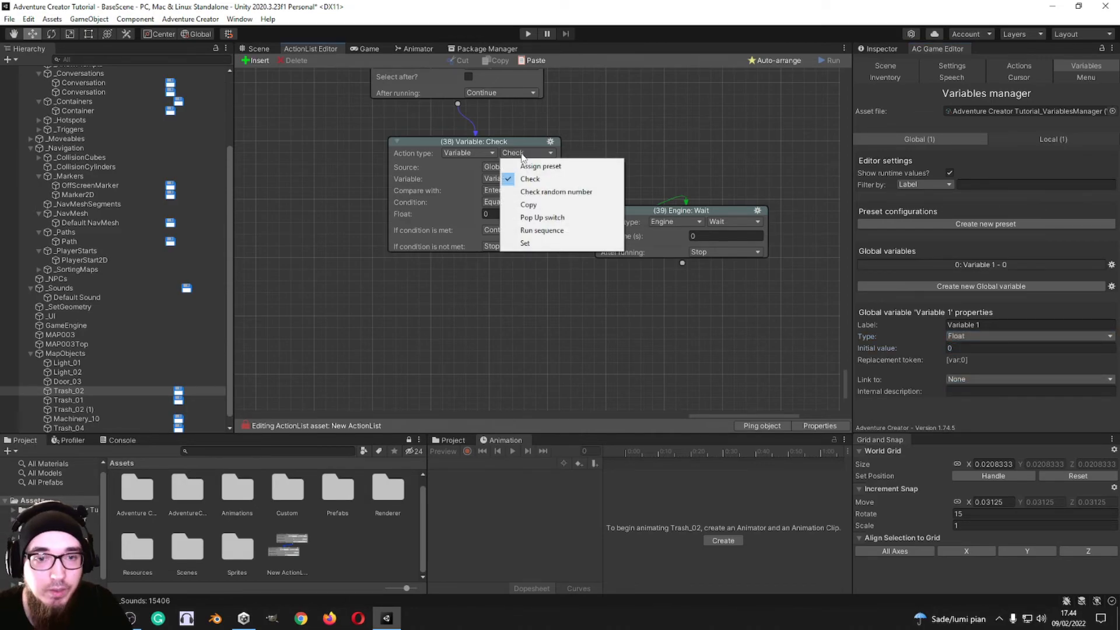
pyautogui.click(546, 192)
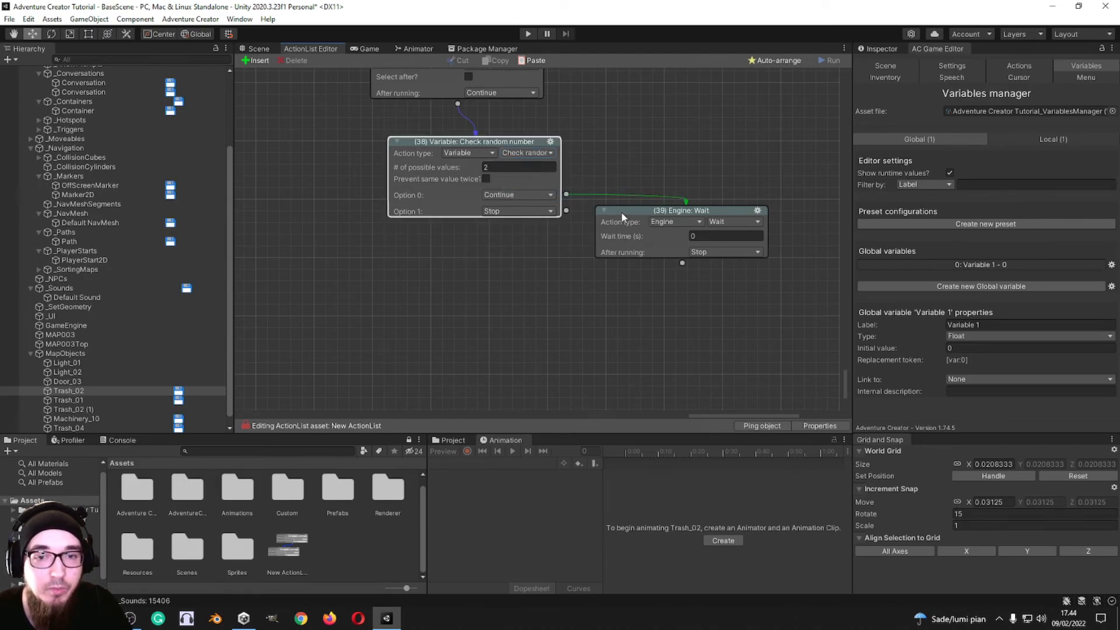
pyautogui.moveTo(622, 212); pyautogui.dragTo(648, 253)
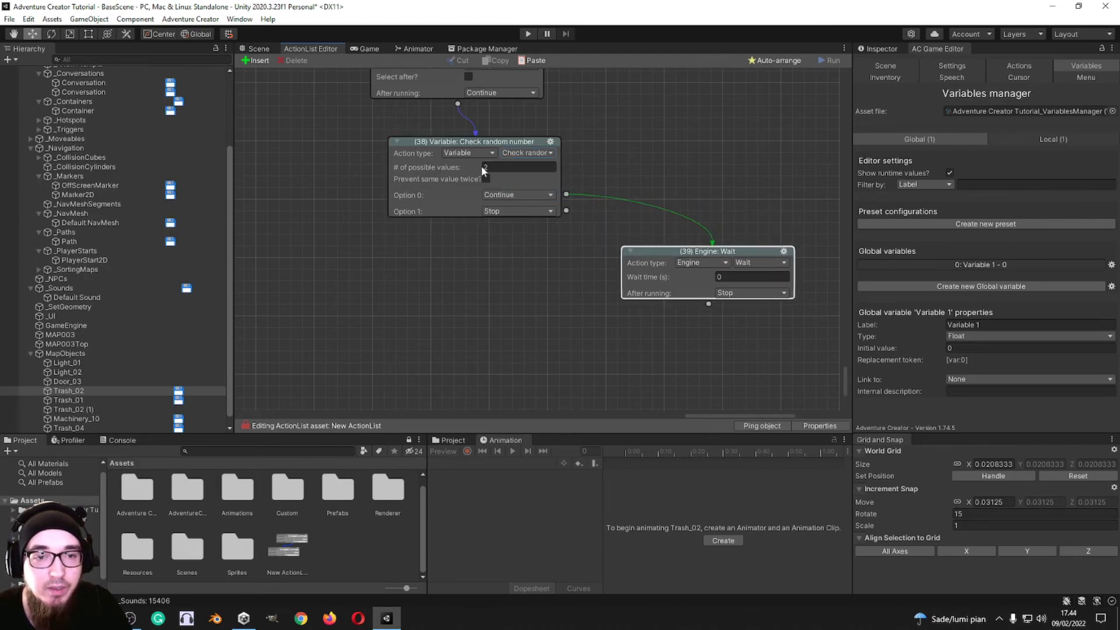
pyautogui.moveTo(407, 167); pyautogui.dragTo(346, 156)
# Step: Try 22 and larger numbers of possible values in action 38 and look through its list of options
pyautogui.click(431, 157)
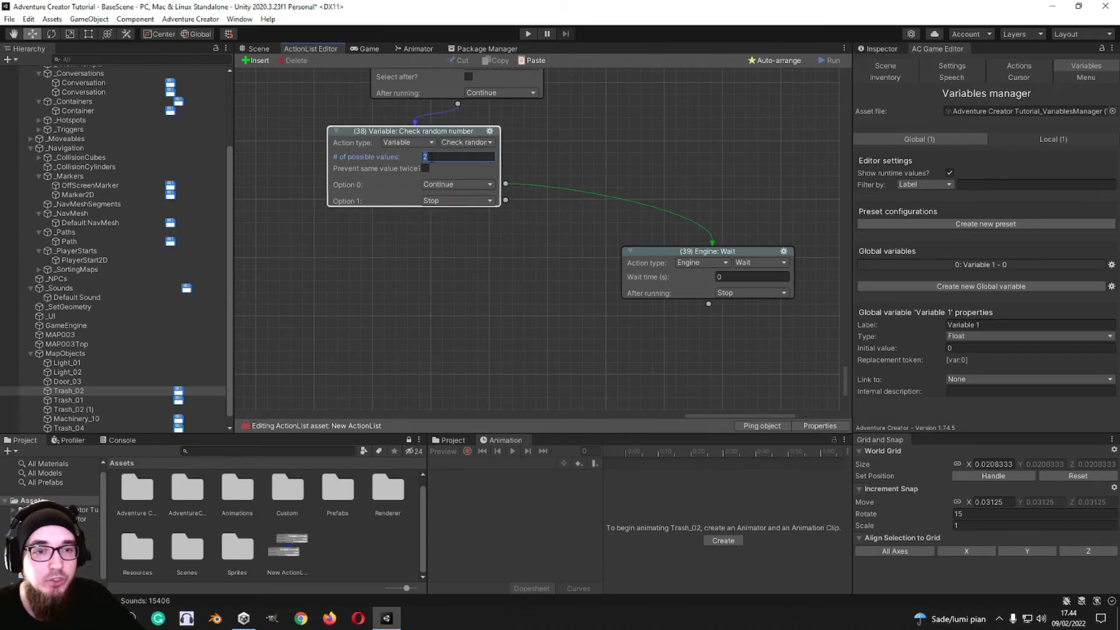
pyautogui.write('222')
pyautogui.press('BackSpace')
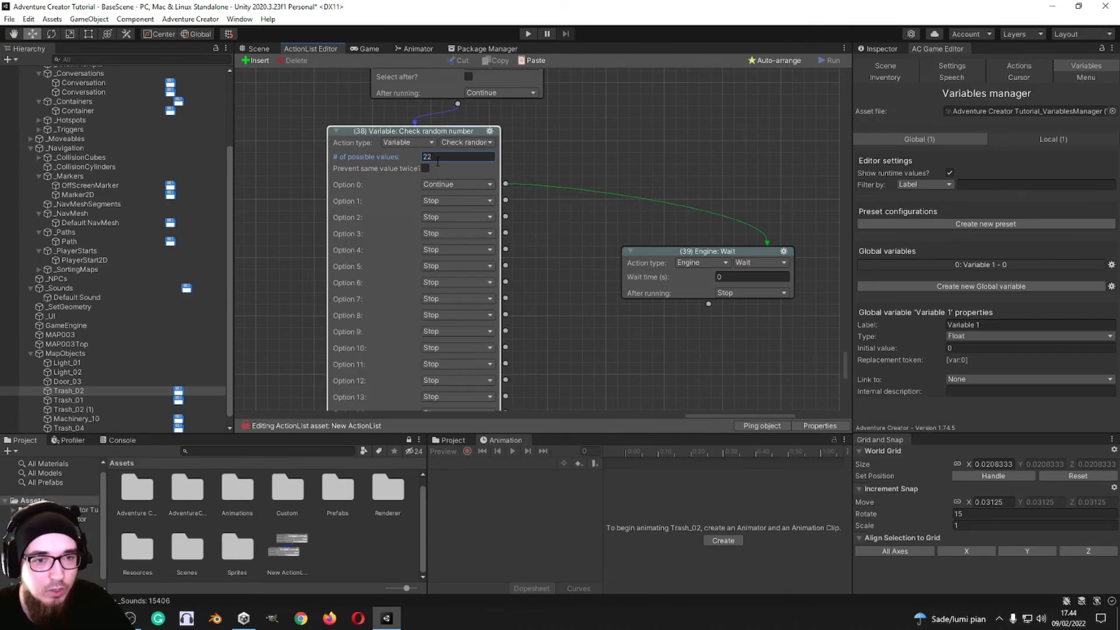
pyautogui.scroll(-3, 572, 205)
pyautogui.scroll(4, 548, 230)
pyautogui.scroll(-2, 555, 258)
pyautogui.scroll(-2, 550, 229)
pyautogui.scroll(4, 547, 227)
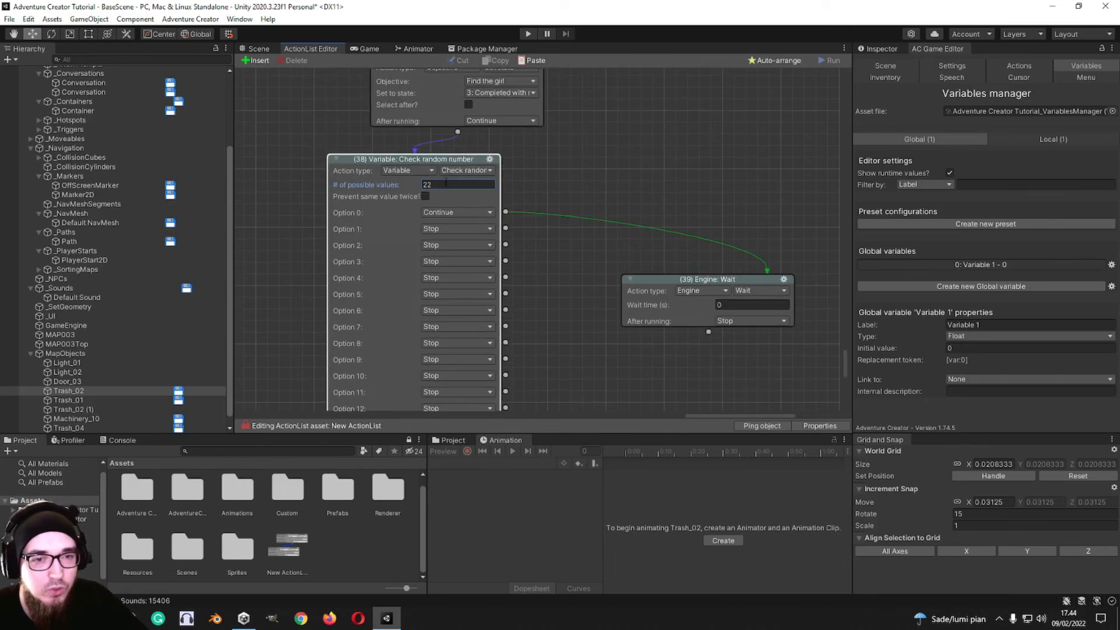
pyautogui.scroll(-10, 569, 353)
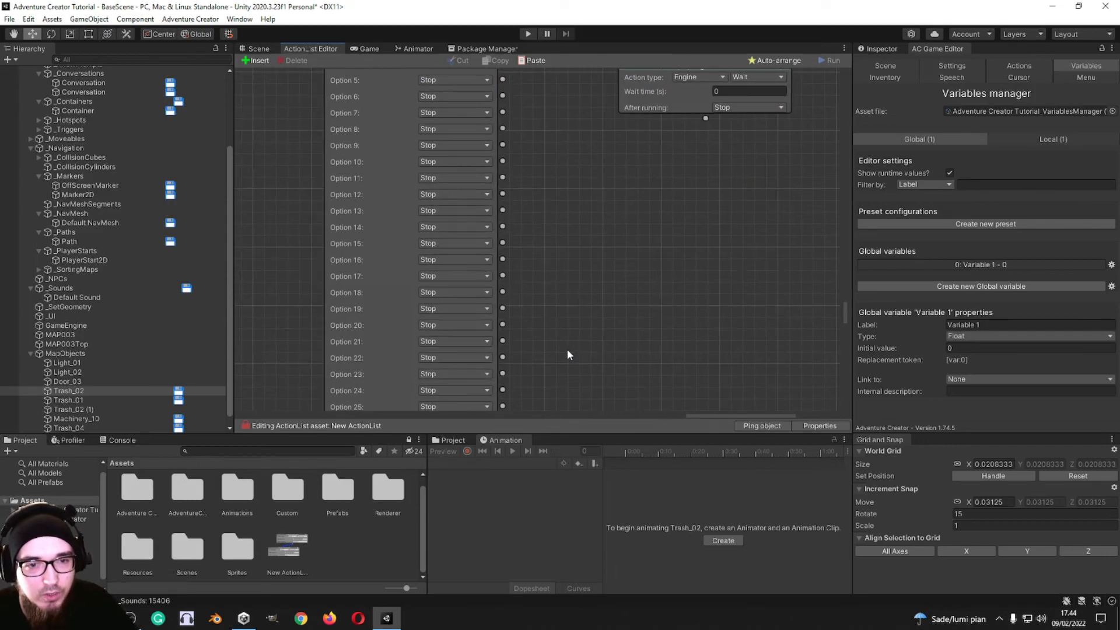
pyautogui.scroll(-20, 592, 178)
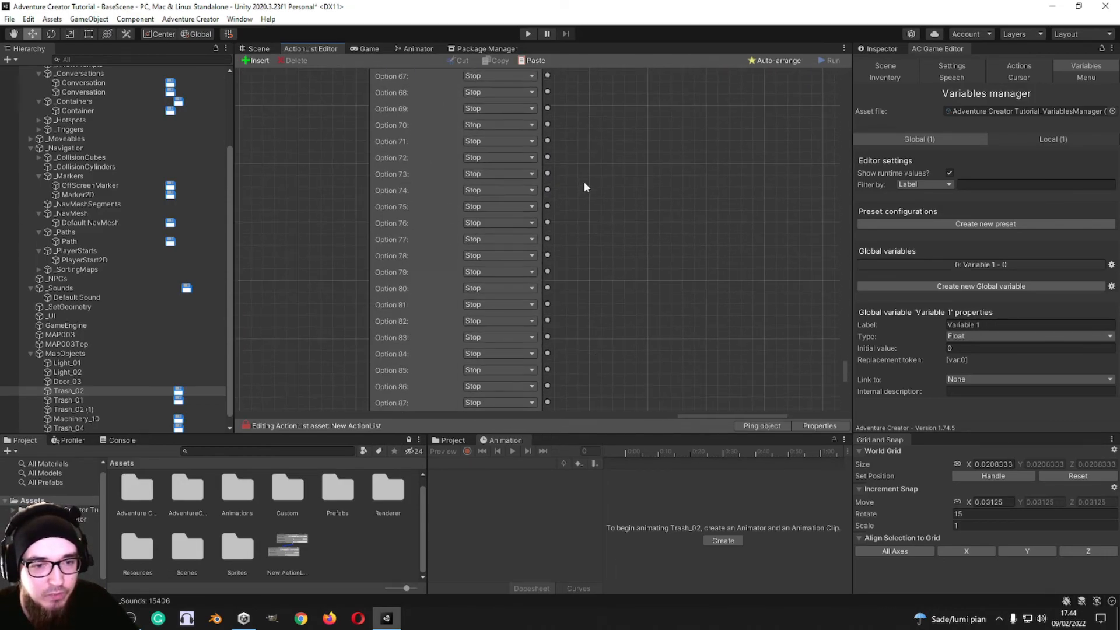
pyautogui.scroll(9, 601, 298)
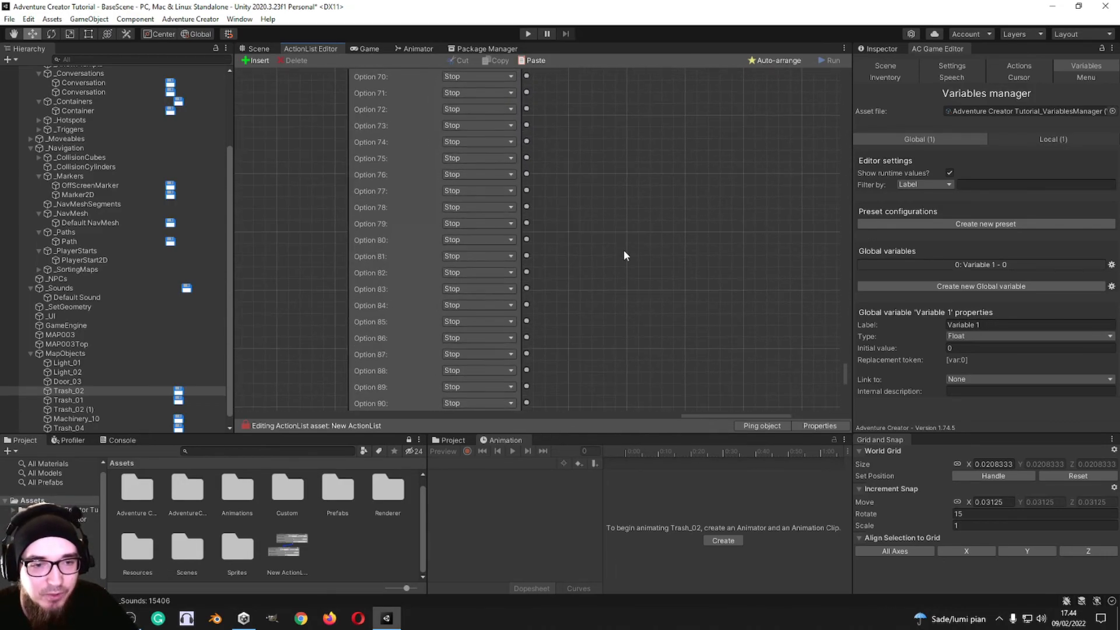
pyautogui.scroll(20, 614, 233)
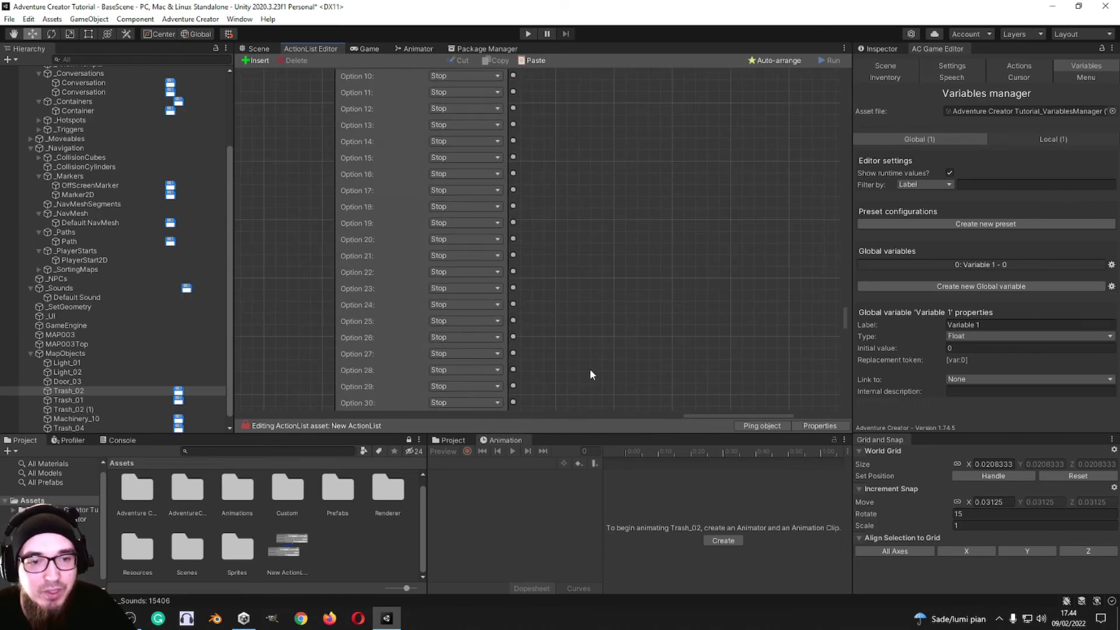
# Step: Set action 38 to 10 possible values, enable Prevent same value twice and turn off Save last value
pyautogui.click(445, 152)
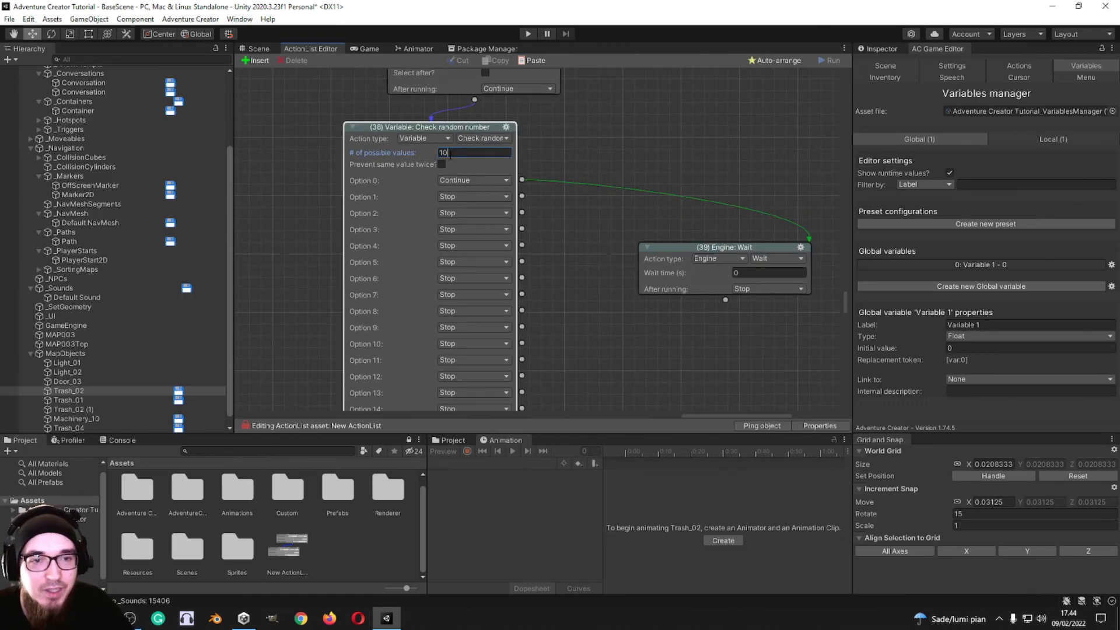
pyautogui.press('Return')
pyautogui.click(443, 164)
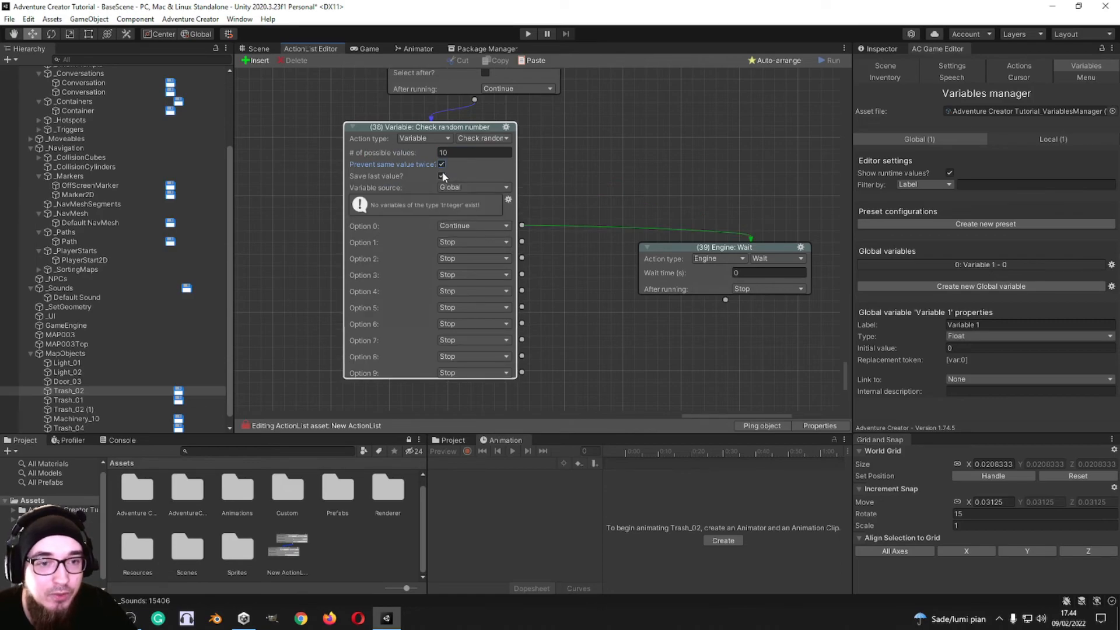
pyautogui.click(442, 176)
pyautogui.click(442, 176)
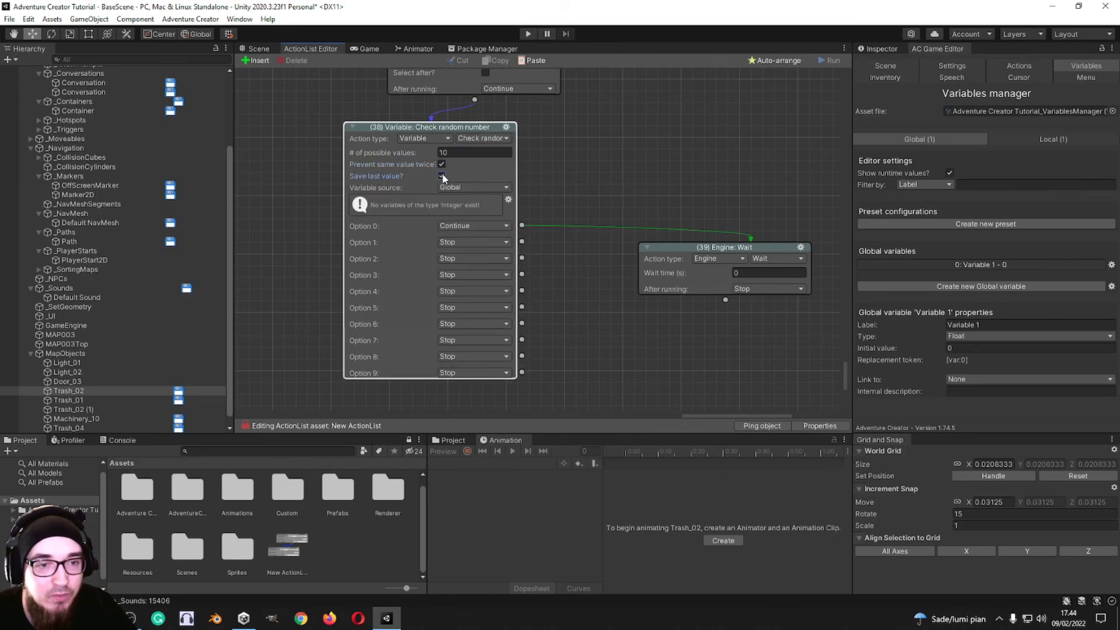
pyautogui.click(467, 188)
pyautogui.click(440, 175)
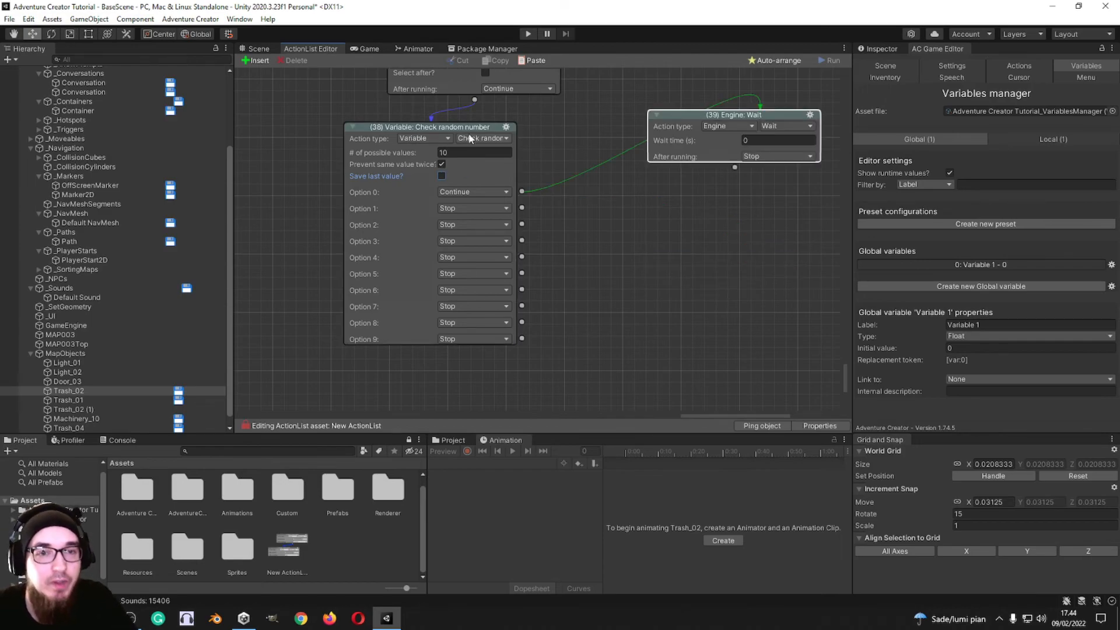
# Step: Connect Option 2 of the random number check to a new action 40 and switch that action to Variable: Copy
pyautogui.click(474, 139)
pyautogui.click(521, 129)
pyautogui.moveTo(592, 215); pyautogui.dragTo(559, 214, button='middle')
pyautogui.moveTo(489, 205); pyautogui.dragTo(618, 225)
pyautogui.moveTo(574, 204); pyautogui.dragTo(440, 133, button='middle')
pyautogui.click(551, 220)
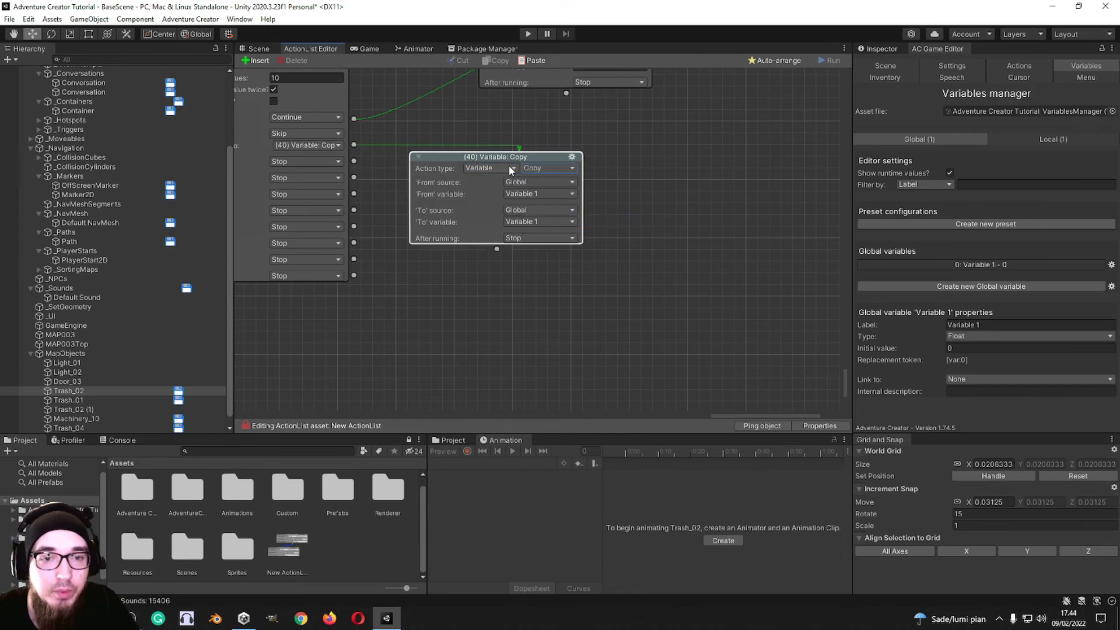
# Step: Try the Pop Up switch and Run sequence variants of the Variable type on action 40
pyautogui.click(559, 175)
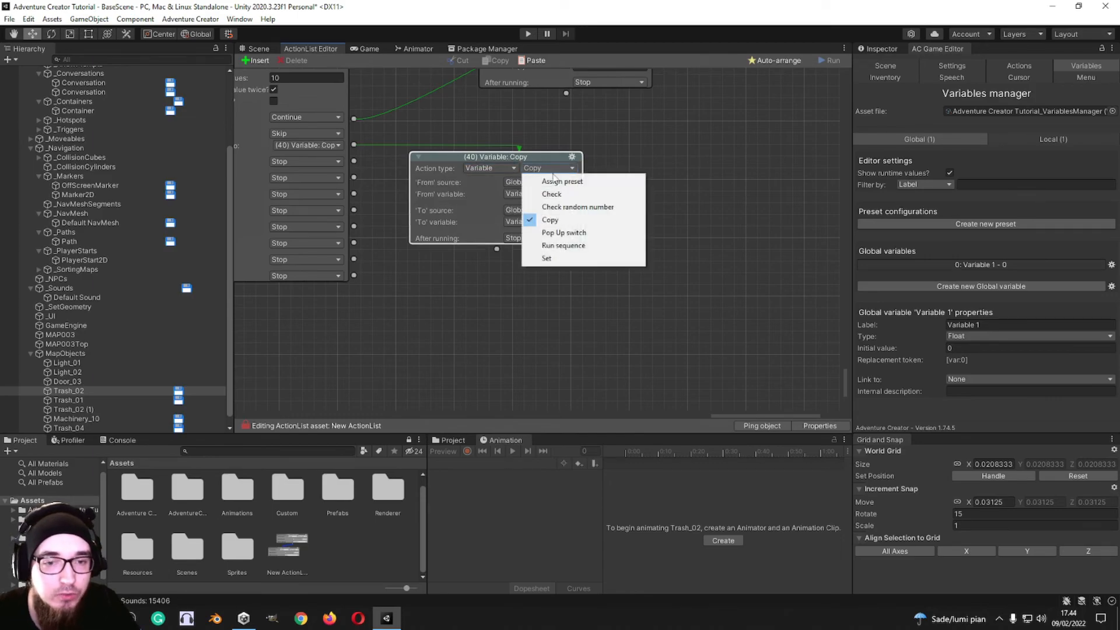
pyautogui.click(574, 234)
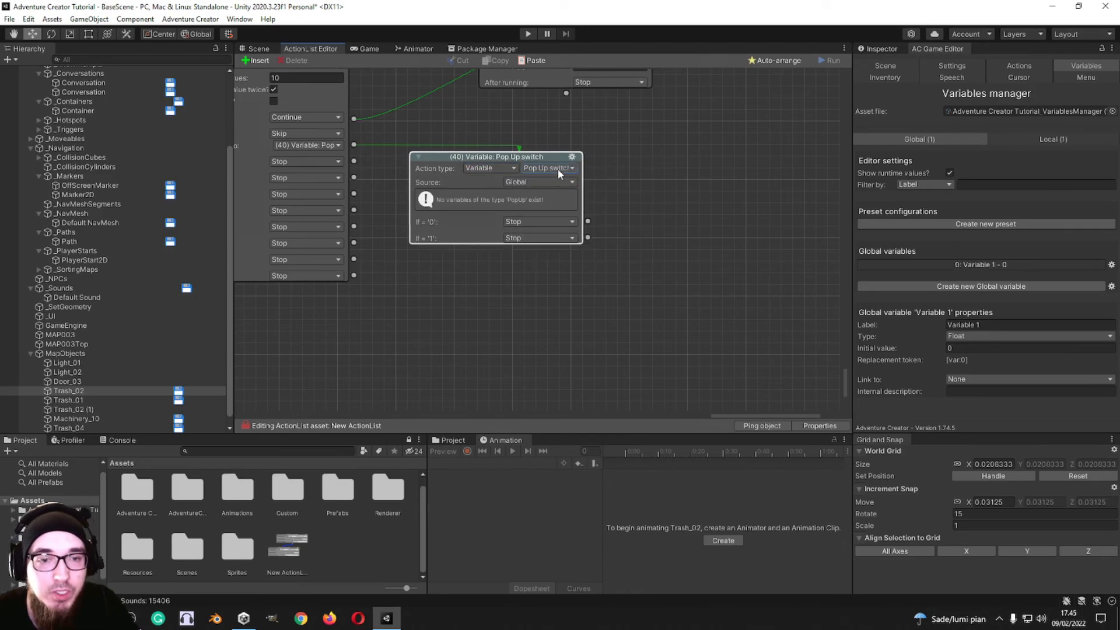
pyautogui.click(554, 167)
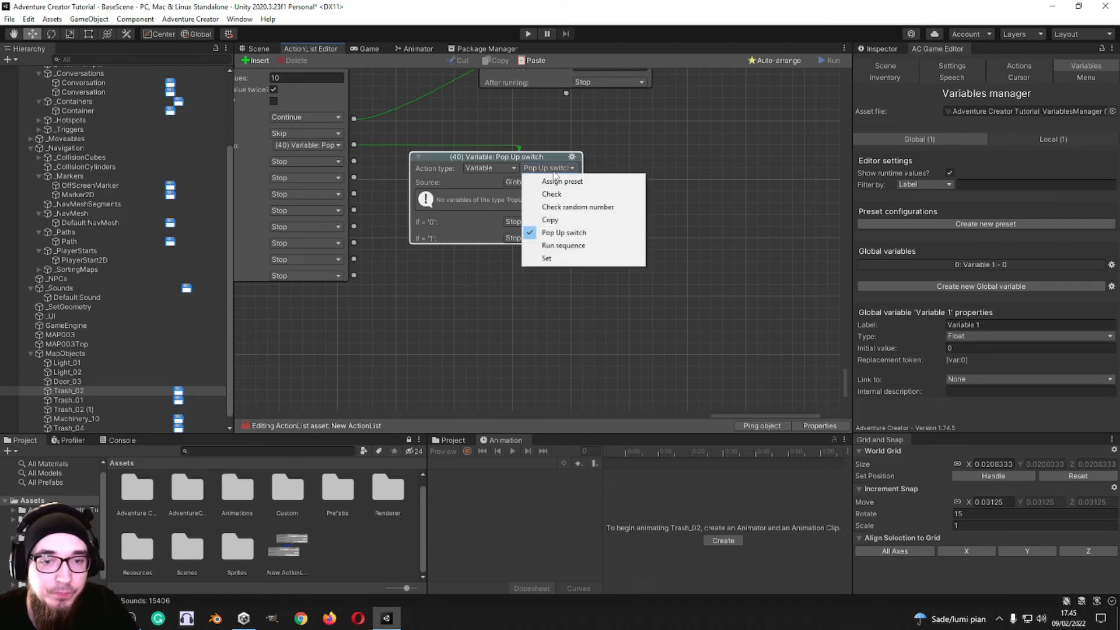
pyautogui.click(564, 245)
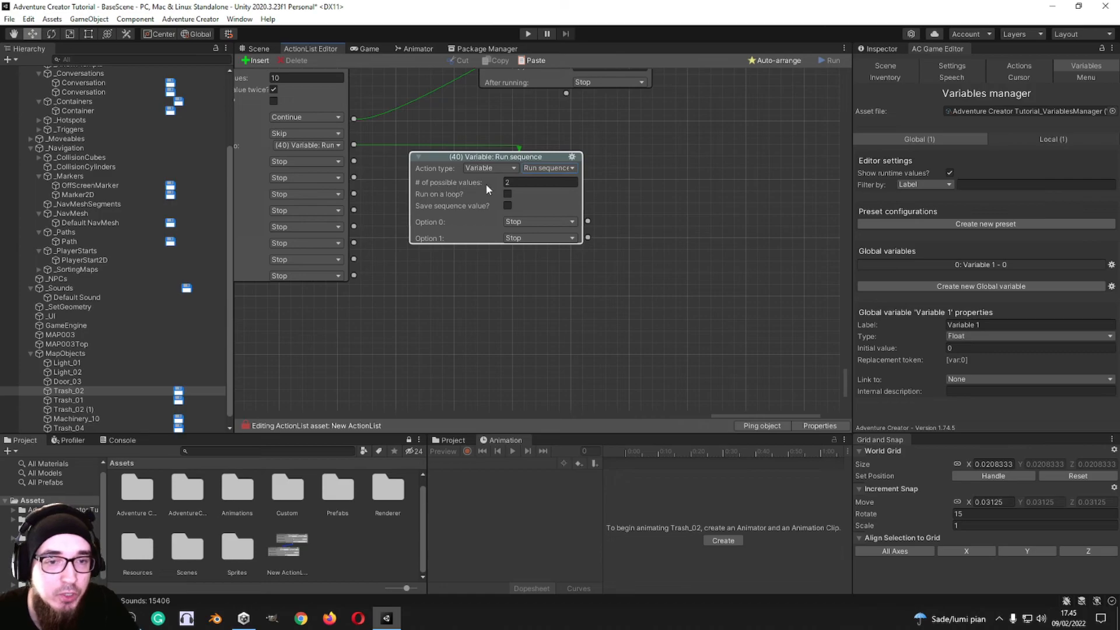
# Step: Try the Set, Check and Check random number variants of the Variable type on action 40
pyautogui.click(546, 169)
pyautogui.click(551, 258)
pyautogui.click(573, 171)
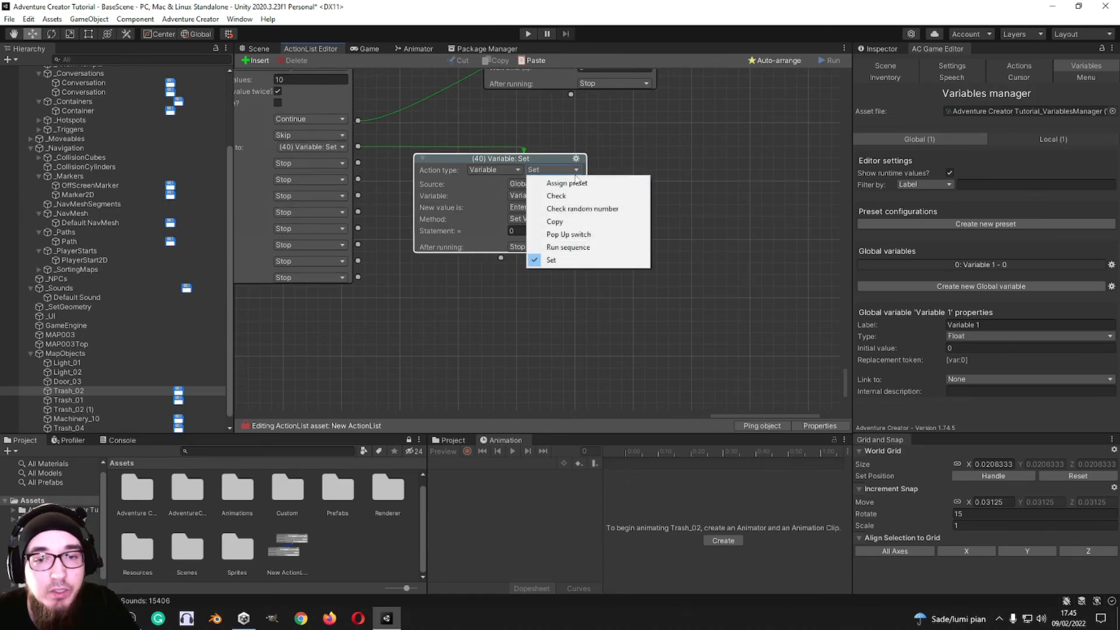
pyautogui.click(557, 196)
pyautogui.click(565, 169)
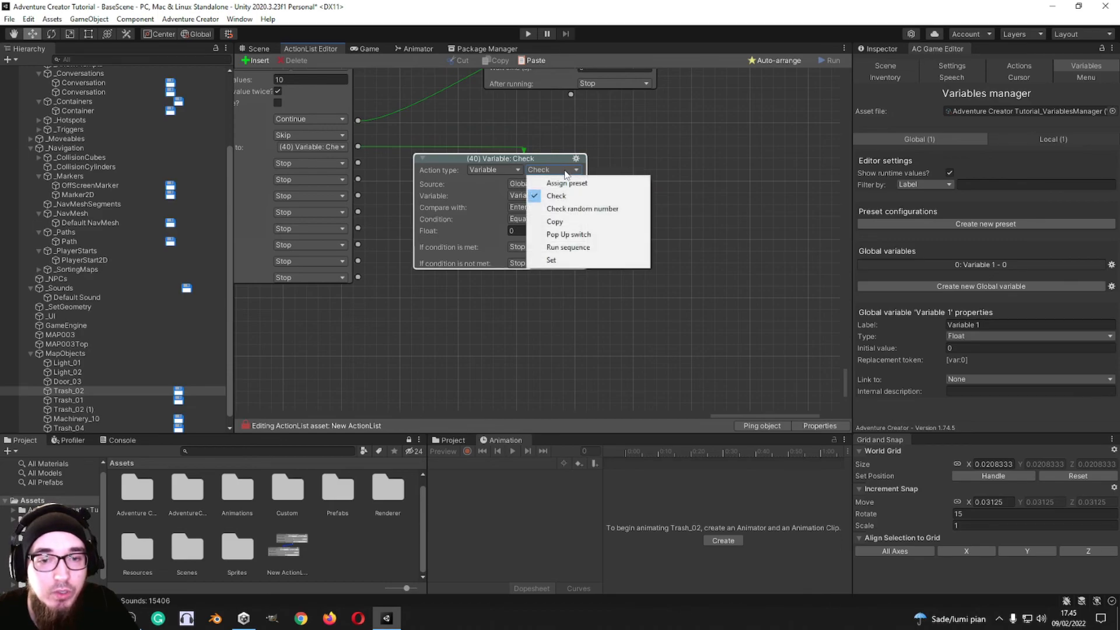
pyautogui.click(572, 209)
# Step: Switch action 40 to Variable: Set and give Variable 1 an entered value of 1.5
pyautogui.click(554, 170)
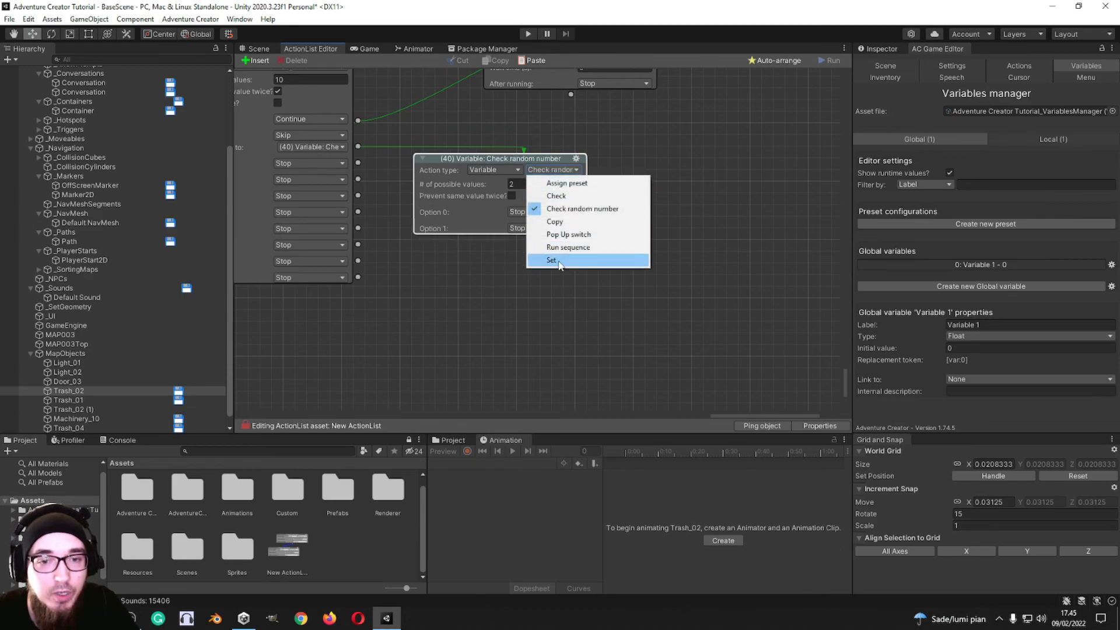
pyautogui.click(553, 264)
pyautogui.click(540, 184)
pyautogui.click(541, 197)
pyautogui.click(543, 197)
pyautogui.click(544, 209)
pyautogui.click(567, 231)
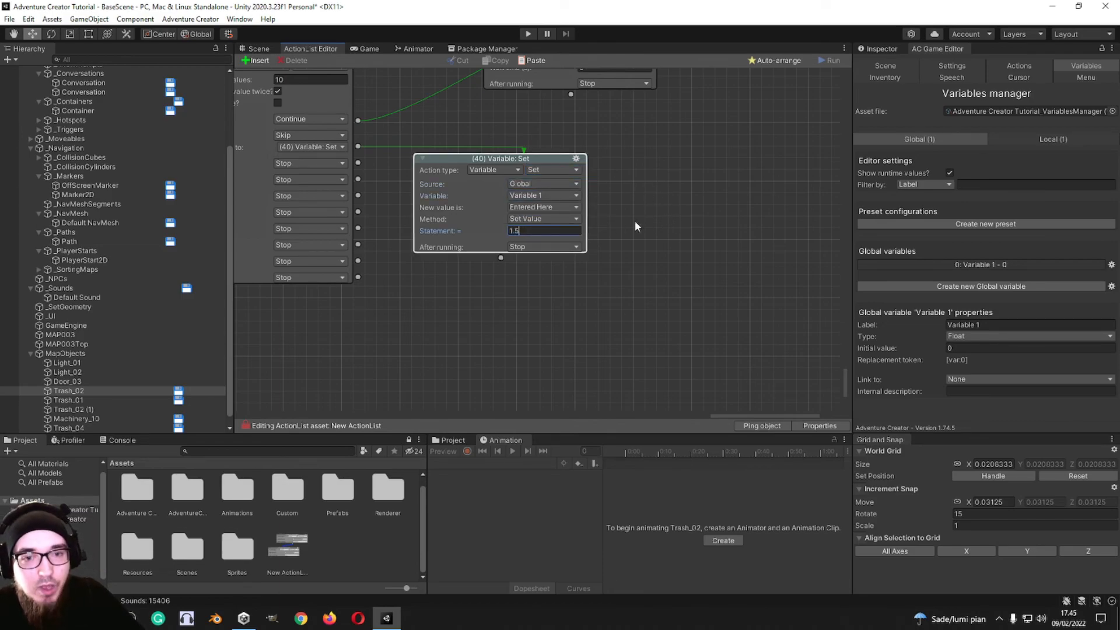
# Step: Connect action 40's output to a new action 41 and switch that action to the Variable type
pyautogui.moveTo(500, 258); pyautogui.dragTo(511, 294)
pyautogui.moveTo(622, 283); pyautogui.dragTo(639, 166, button='middle')
pyautogui.click(534, 198)
pyautogui.click(538, 453)
pyautogui.click(591, 196)
# Step: Try to change action 41's type to Custom and list the action variants it offers
pyautogui.click(517, 200)
pyautogui.click(516, 199)
pyautogui.click(562, 462)
pyautogui.click(594, 196)
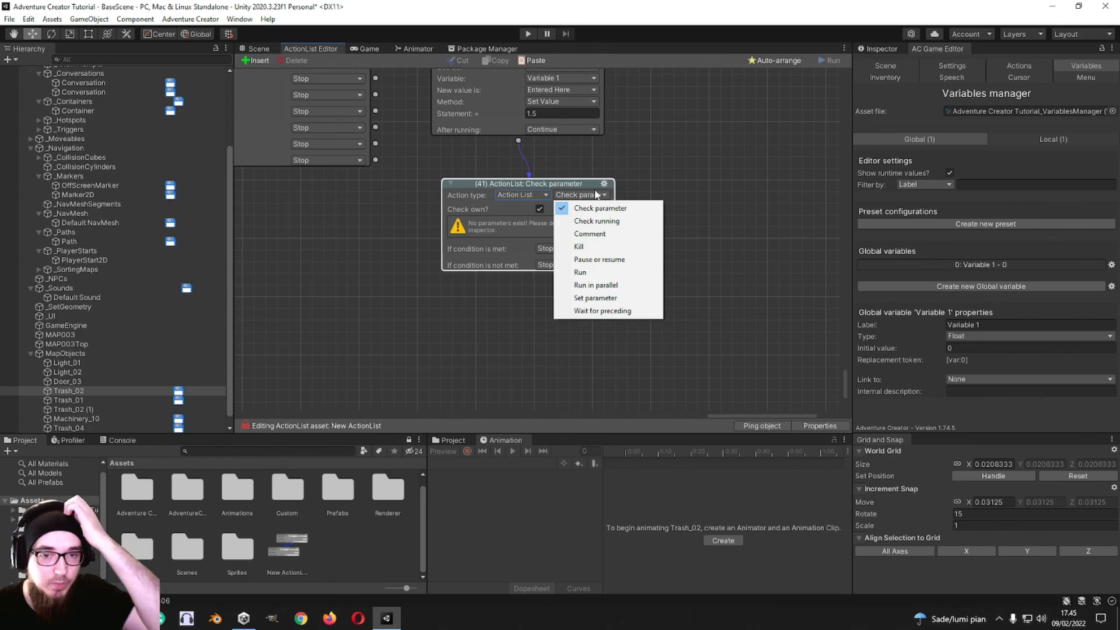
# Step: Retry the Custom type on action 41 several times and check which action variants it offers
pyautogui.click(524, 197)
pyautogui.click(524, 464)
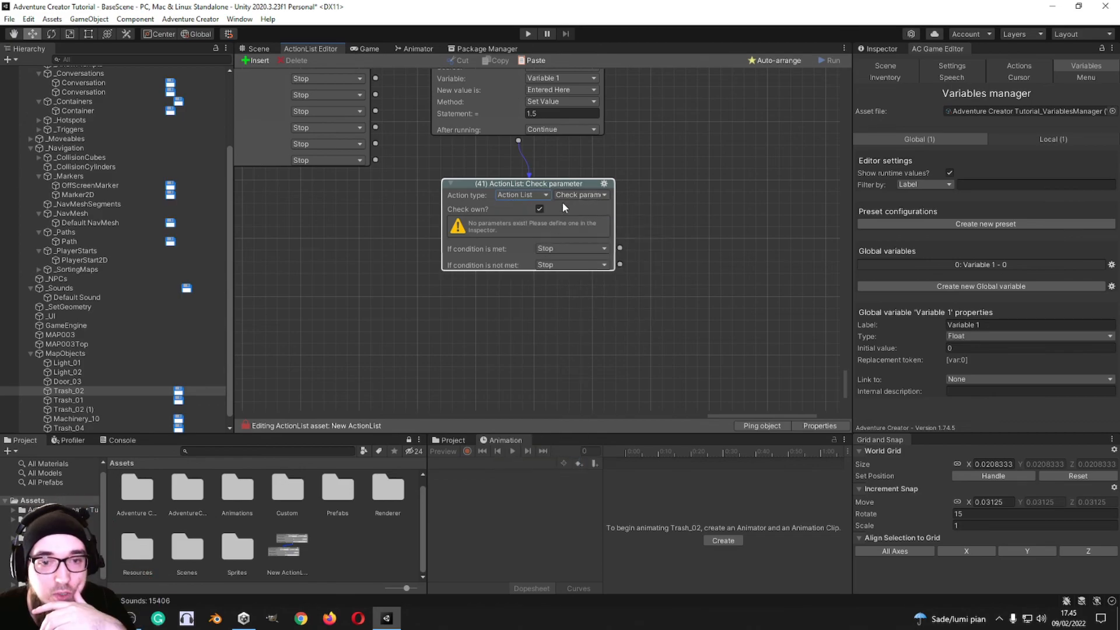
pyautogui.click(570, 198)
pyautogui.click(536, 199)
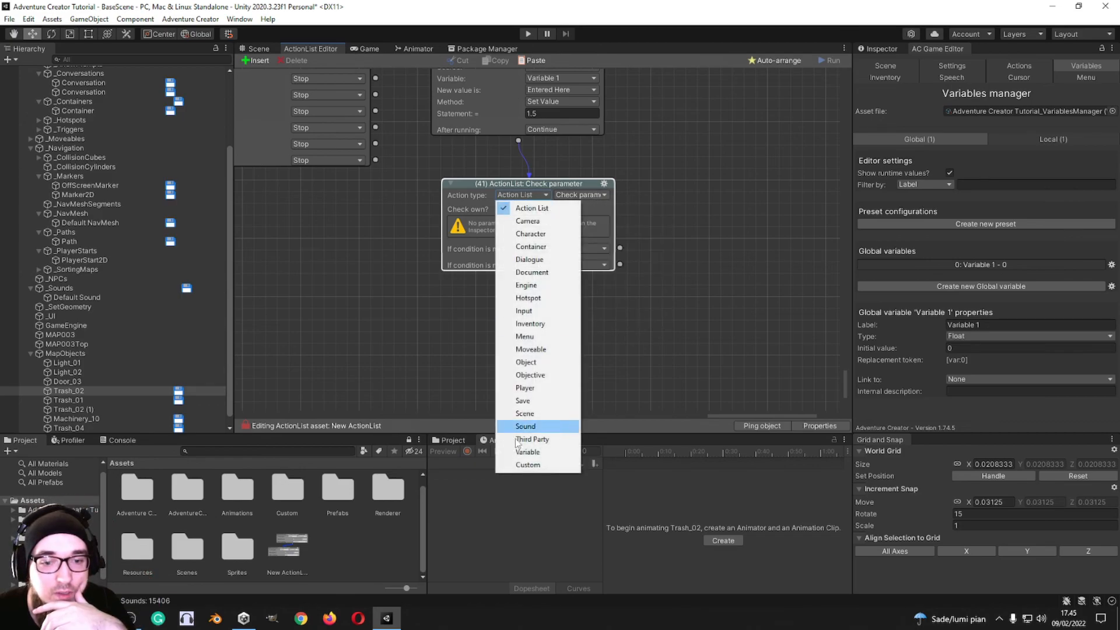
pyautogui.click(521, 465)
pyautogui.click(563, 193)
pyautogui.click(522, 195)
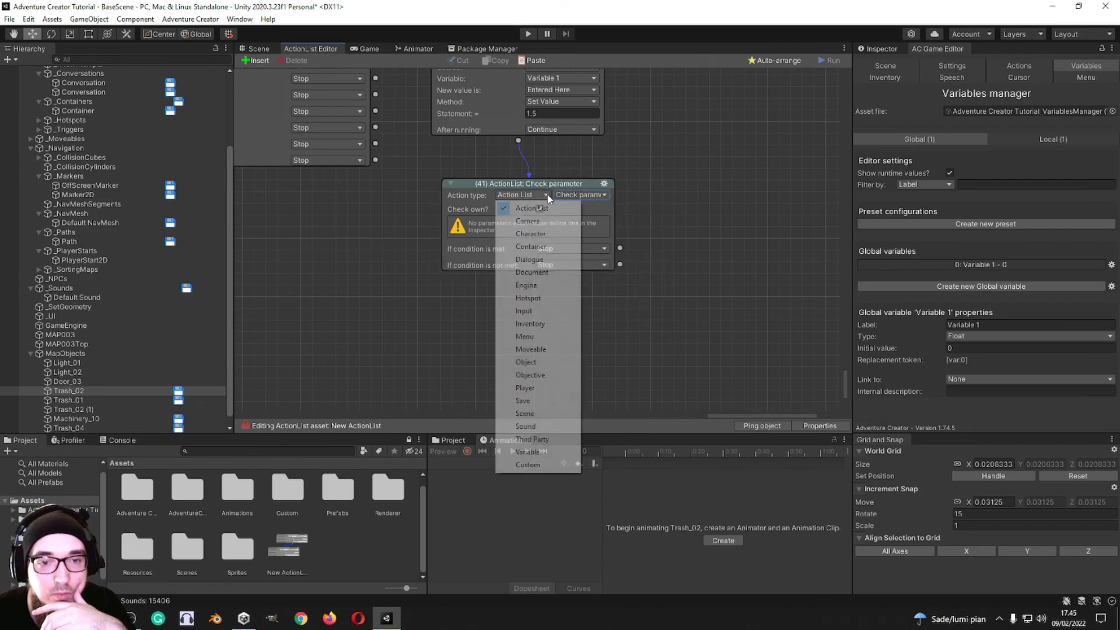
pyautogui.click(547, 466)
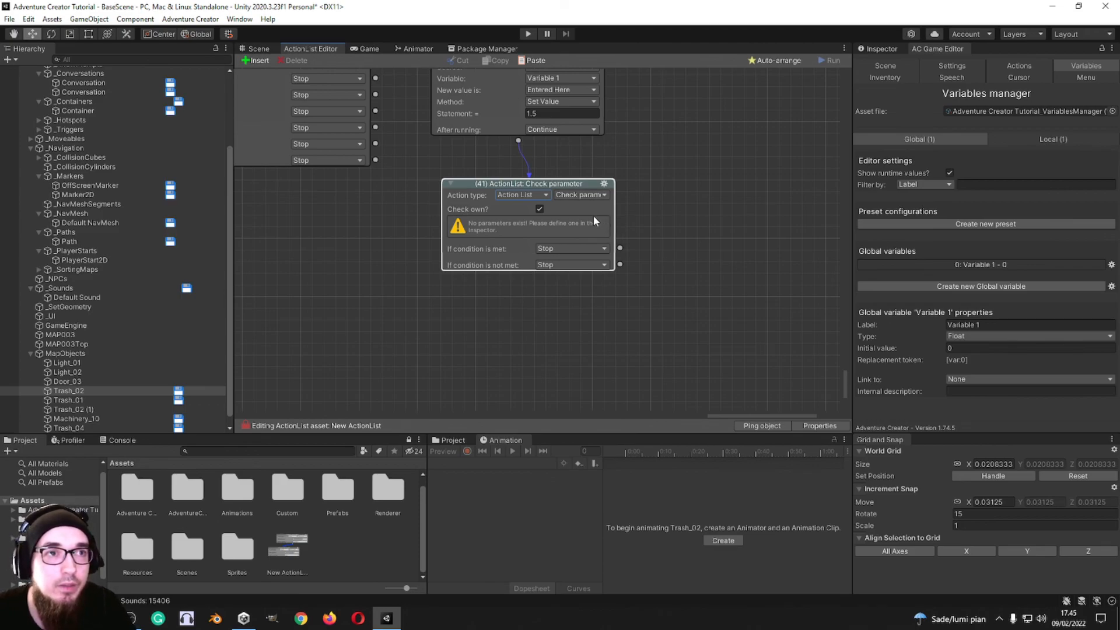
pyautogui.click(591, 194)
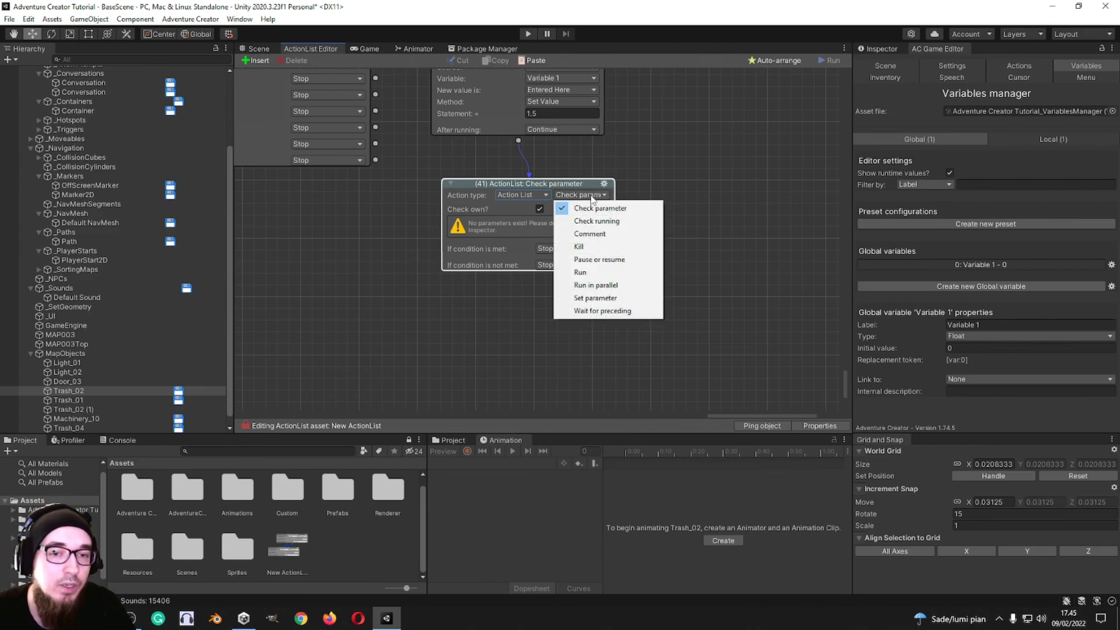
pyautogui.click(519, 195)
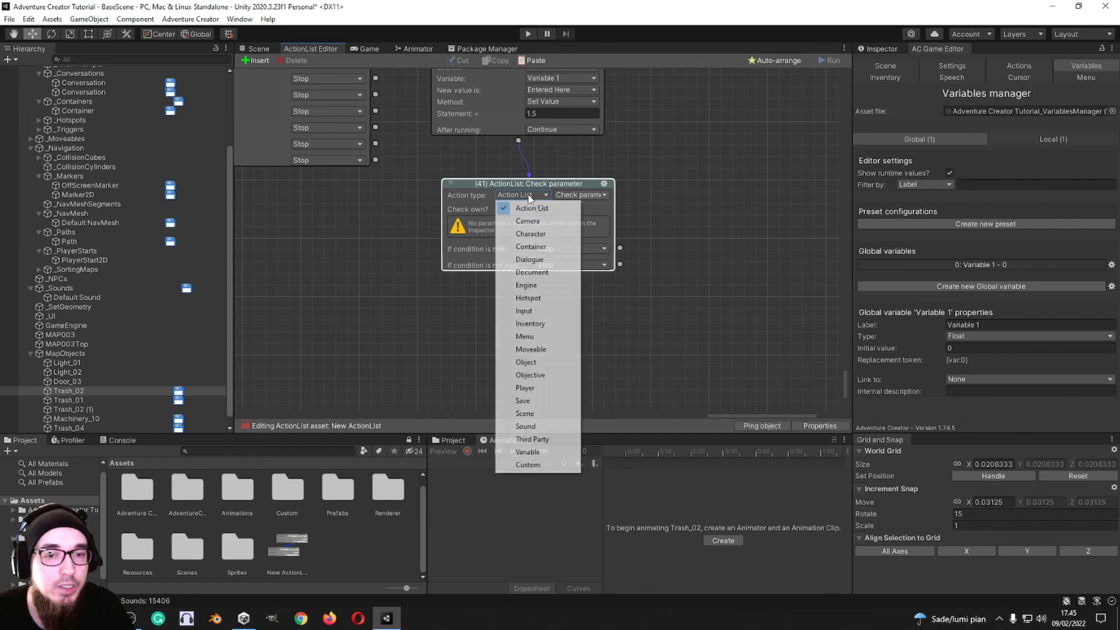
pyautogui.click(528, 465)
# Step: Save the scene and move the Engine: Wait node 31 beside the Menu: Check state node 28
pyautogui.scroll(3, 672, 264)
pyautogui.moveTo(711, 261); pyautogui.dragTo(495, 175, button='middle')
pyautogui.moveTo(614, 356); pyautogui.dragTo(569, 158, button='middle')
pyautogui.hotkey('ctrl', 's')
pyautogui.click(569, 321)
pyautogui.moveTo(569, 321); pyautogui.dragTo(765, 273)
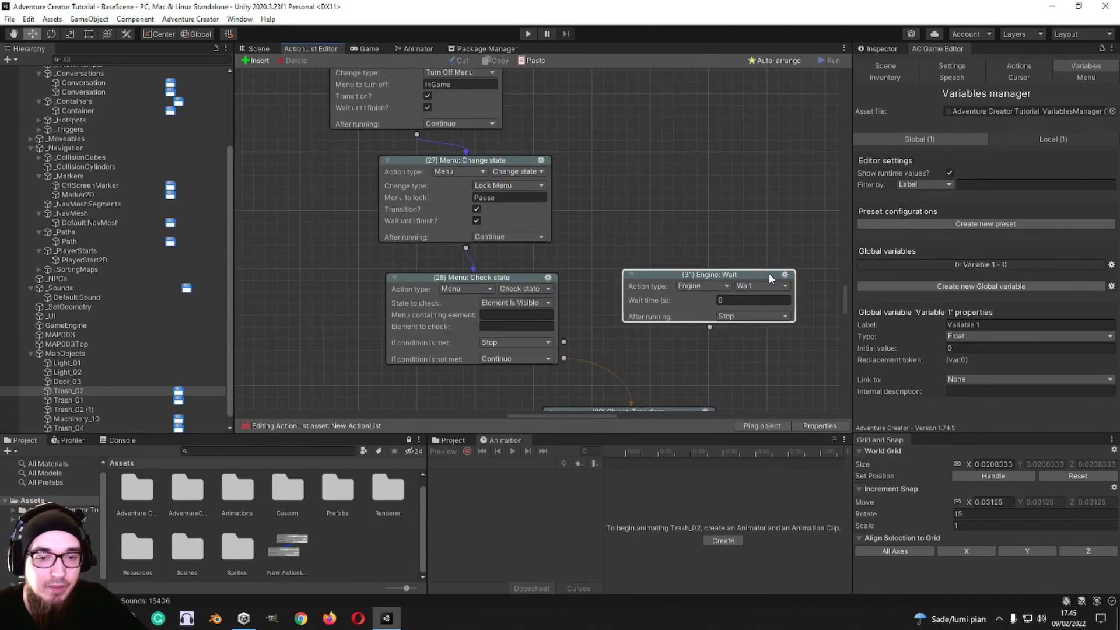
# Step: Auto-arrange all the nodes of the ActionList
pyautogui.scroll(10, 624, 254)
pyautogui.scroll(10, 674, 278)
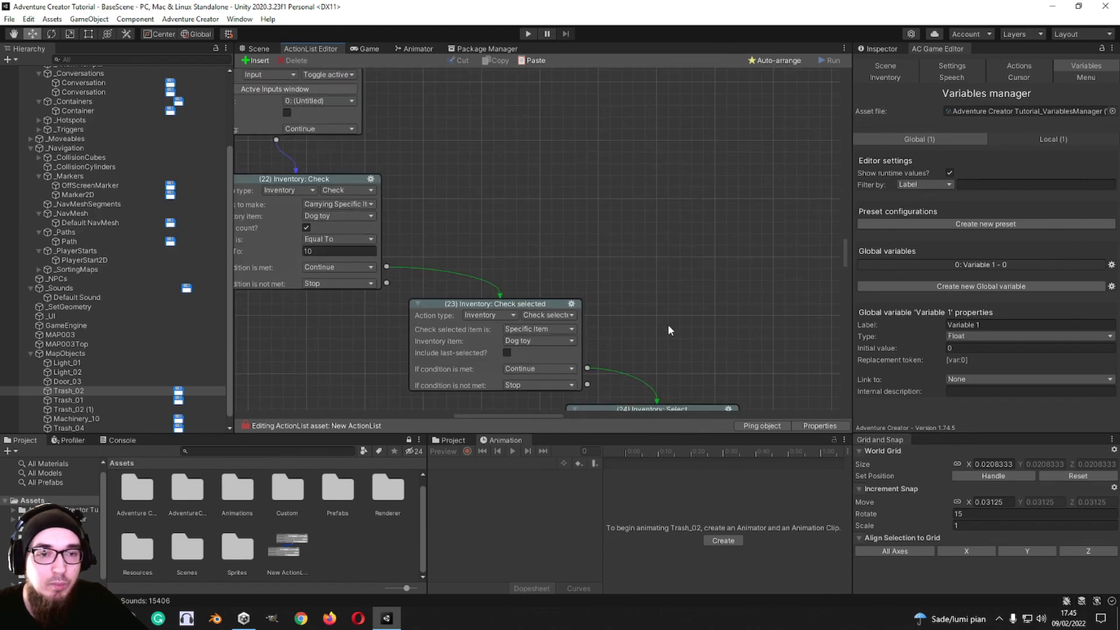
pyautogui.scroll(10, 572, 199)
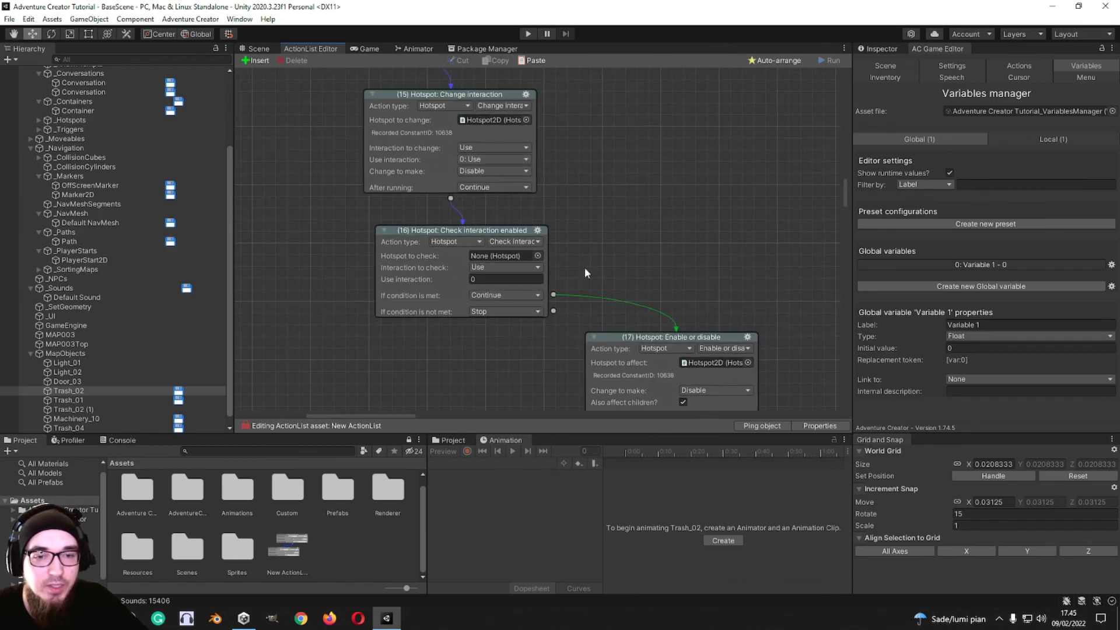
pyautogui.scroll(10, 557, 339)
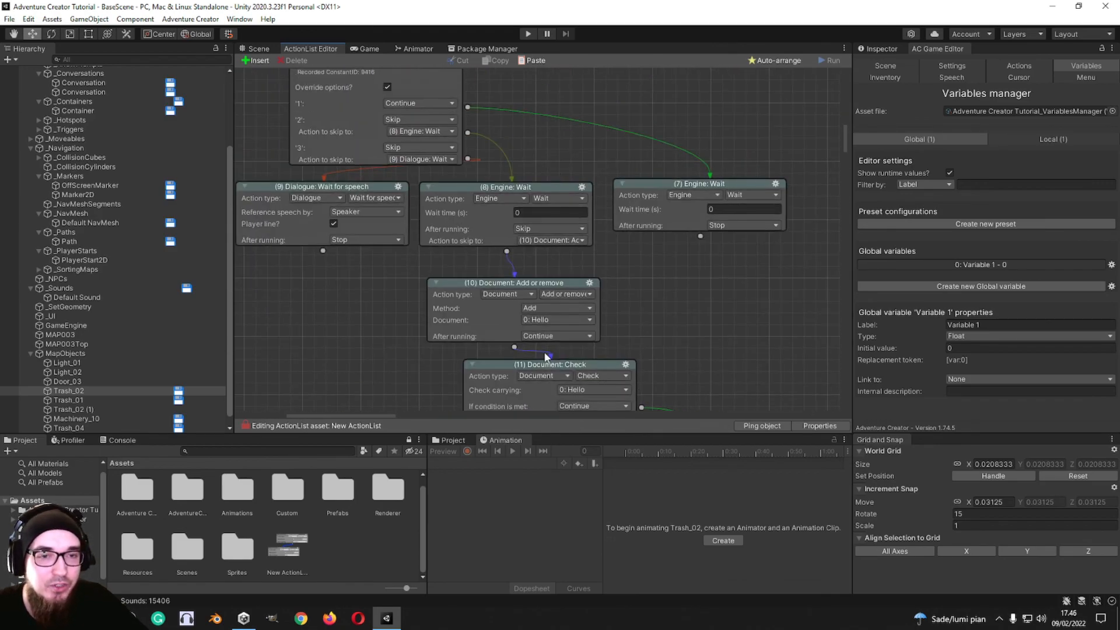
pyautogui.scroll(4, 497, 314)
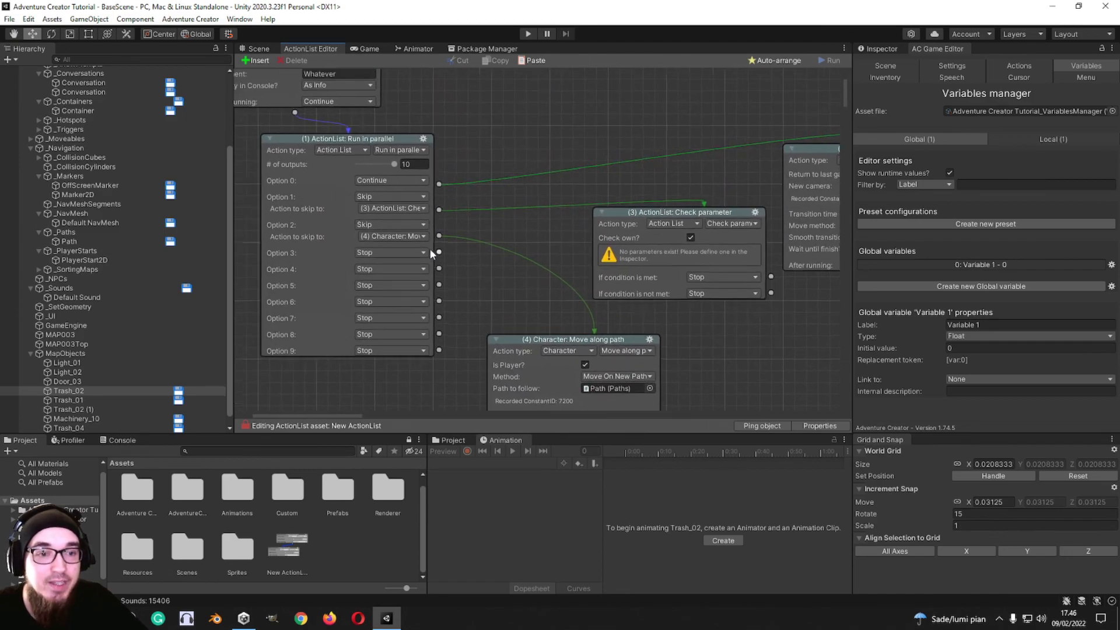
pyautogui.rightClick(583, 108)
pyautogui.click(623, 178)
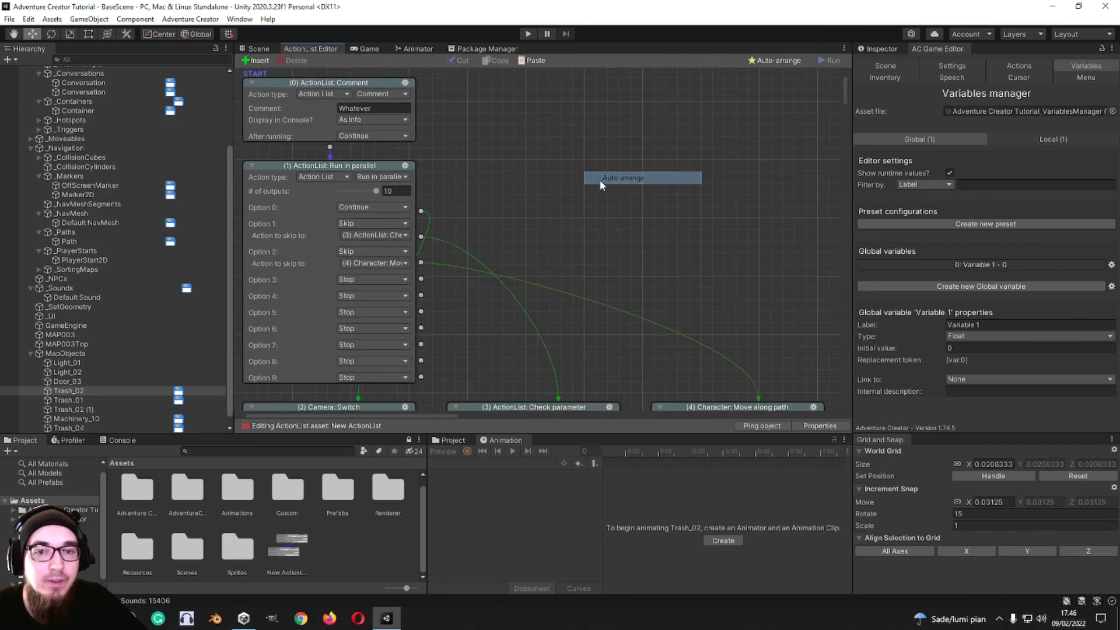
# Step: Place a new unconnected Engine: Wait action 42 beside the first nodes and set its wait time to 3.61 seconds
pyautogui.click(583, 151)
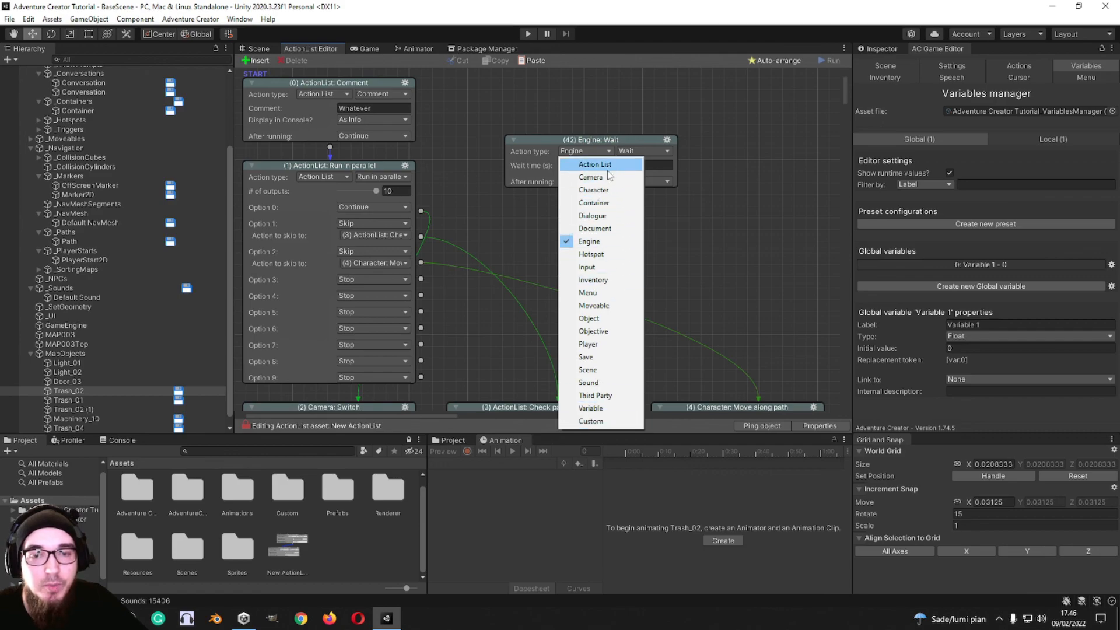
pyautogui.click(648, 152)
pyautogui.click(575, 216)
pyautogui.click(582, 153)
pyautogui.moveTo(583, 140); pyautogui.dragTo(534, 160)
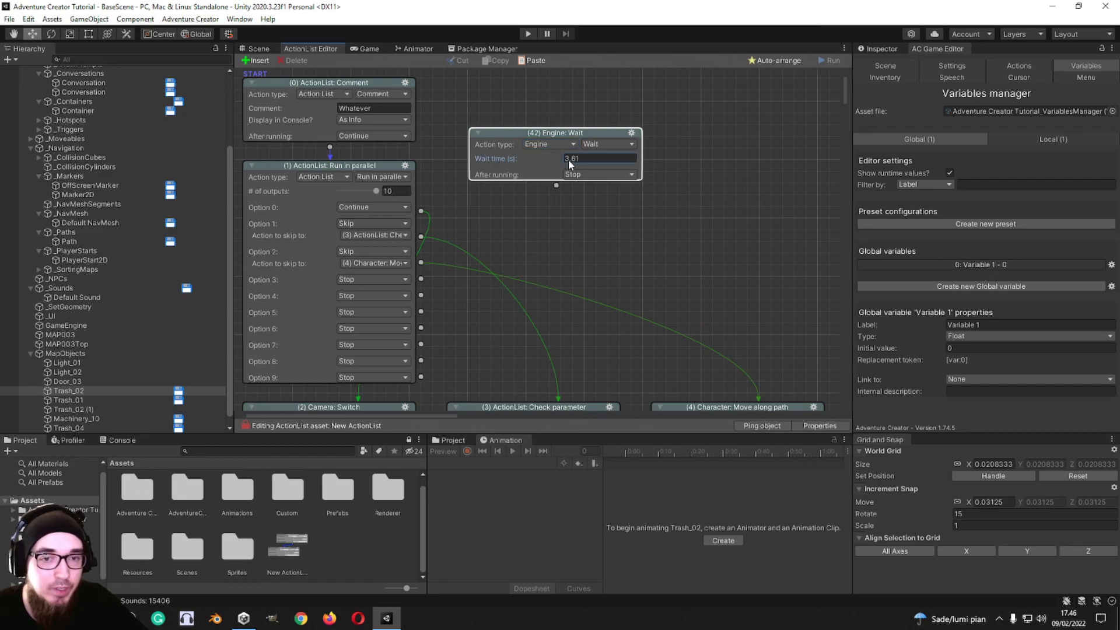
# Step: Return to the Scene view and bring the whole room into view
pyautogui.click(255, 49)
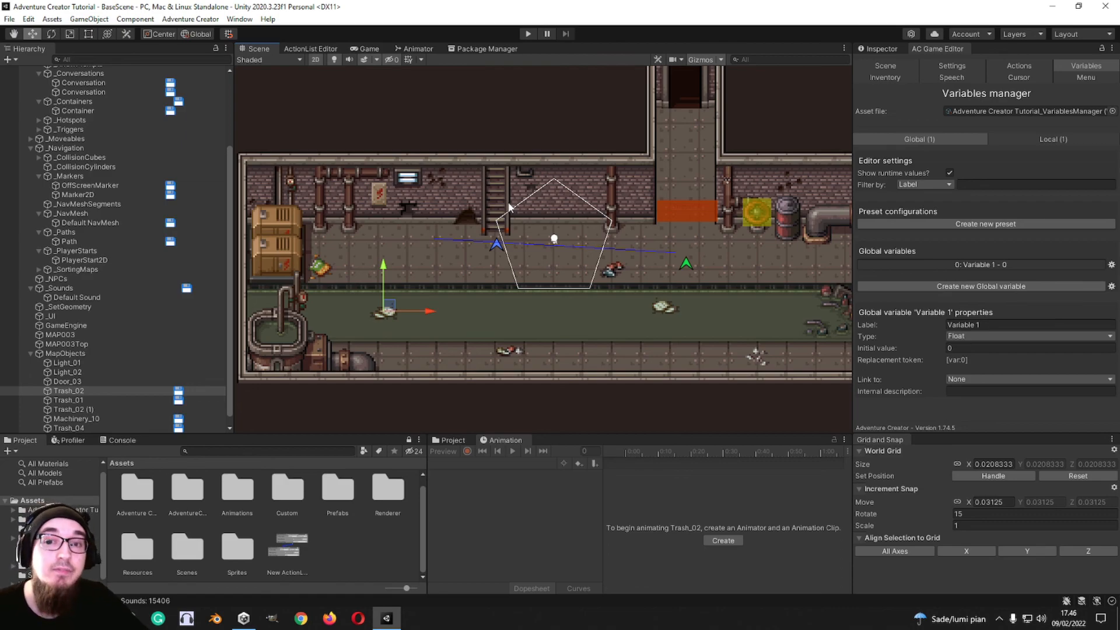
pyautogui.scroll(-2, 510, 239)
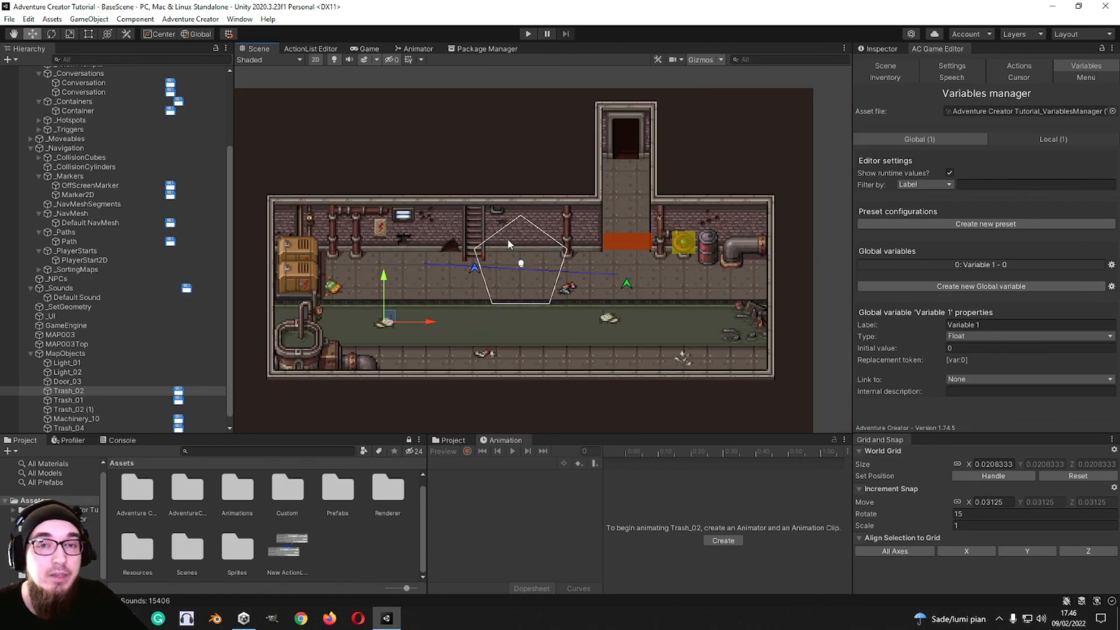